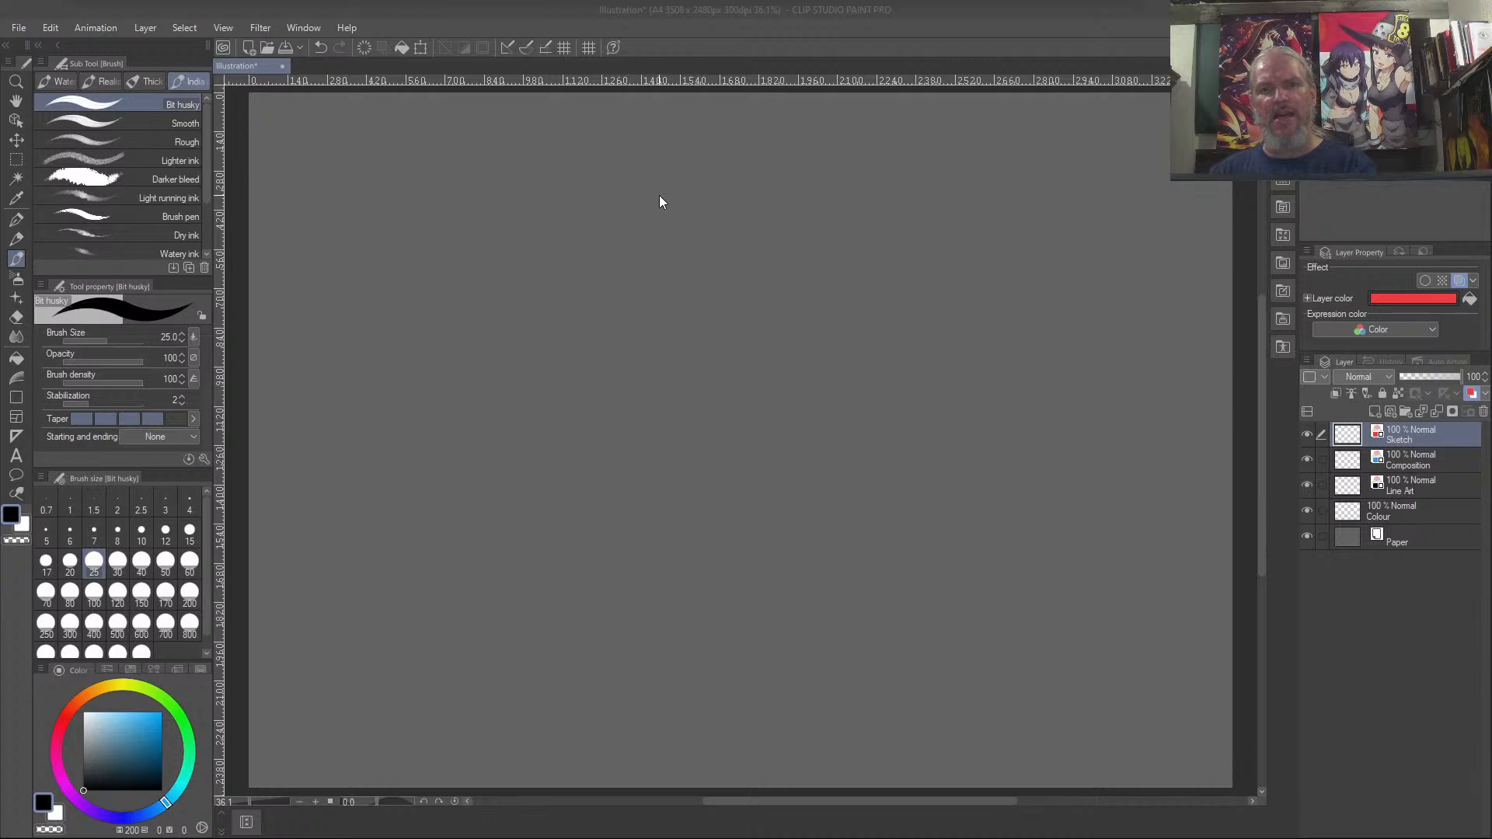
key(h)
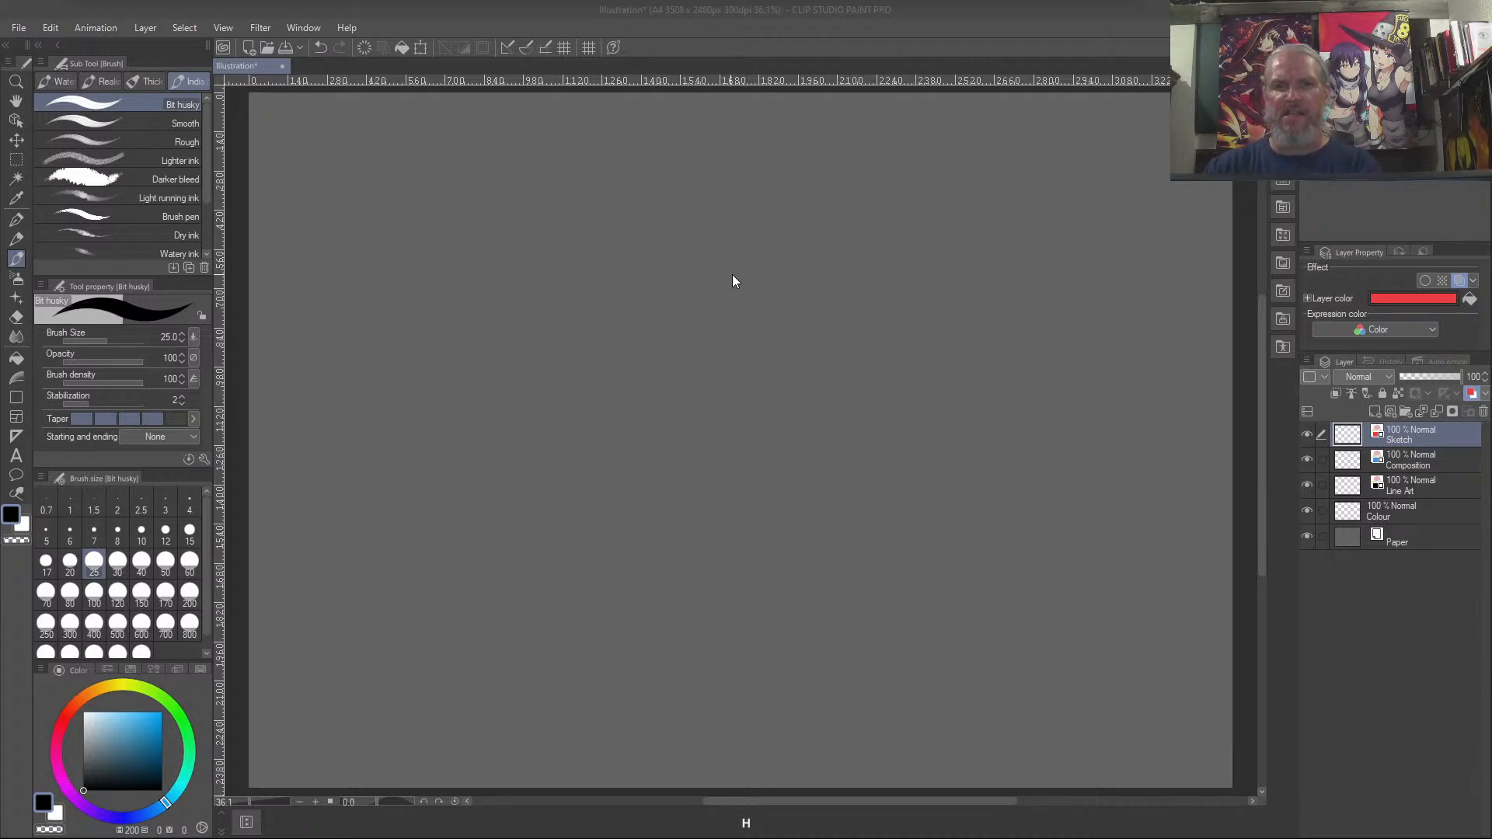
drag(759, 272, 601, 264)
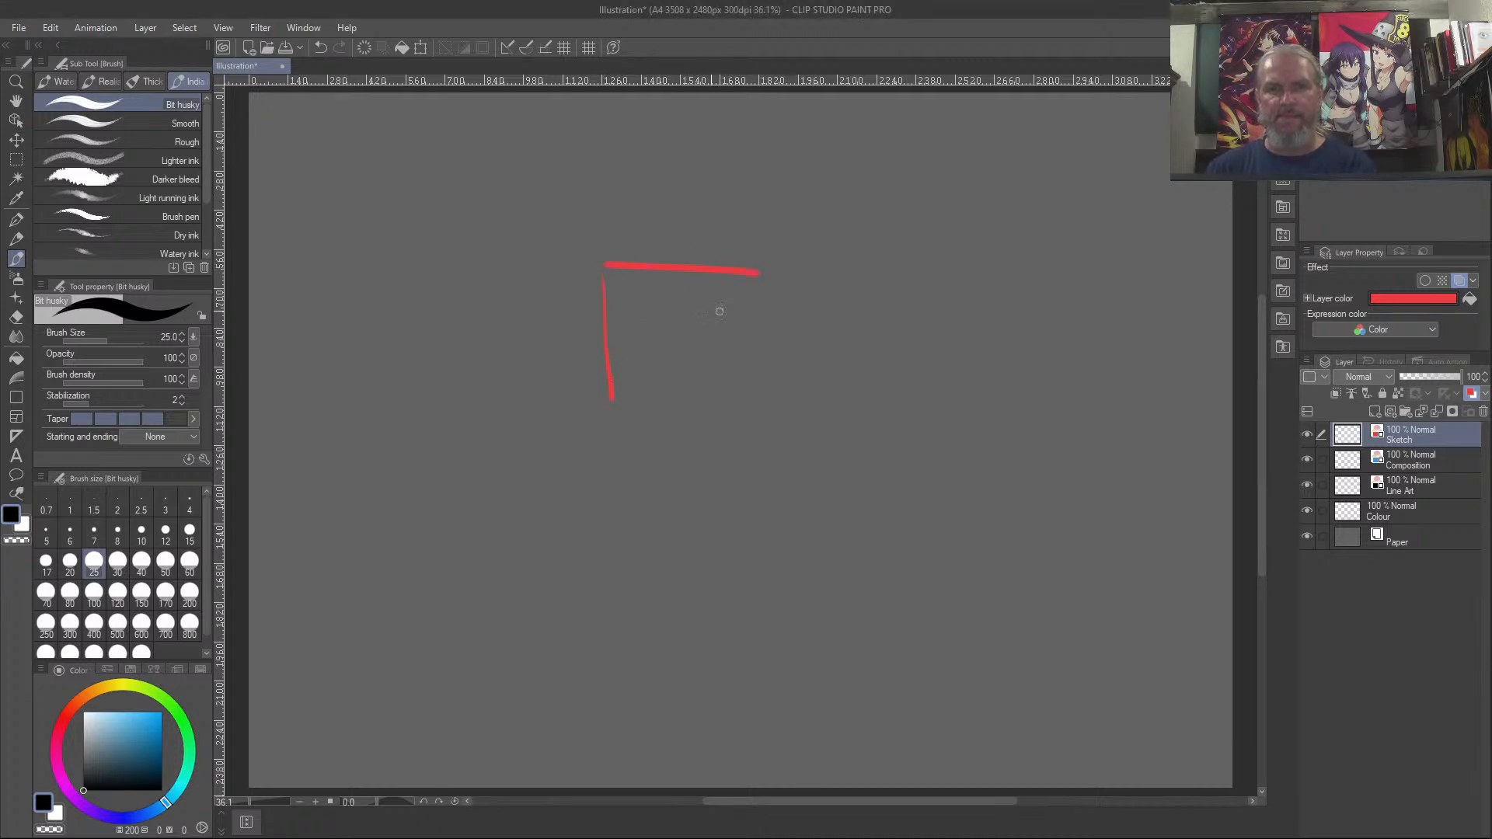
drag(601, 415, 775, 404)
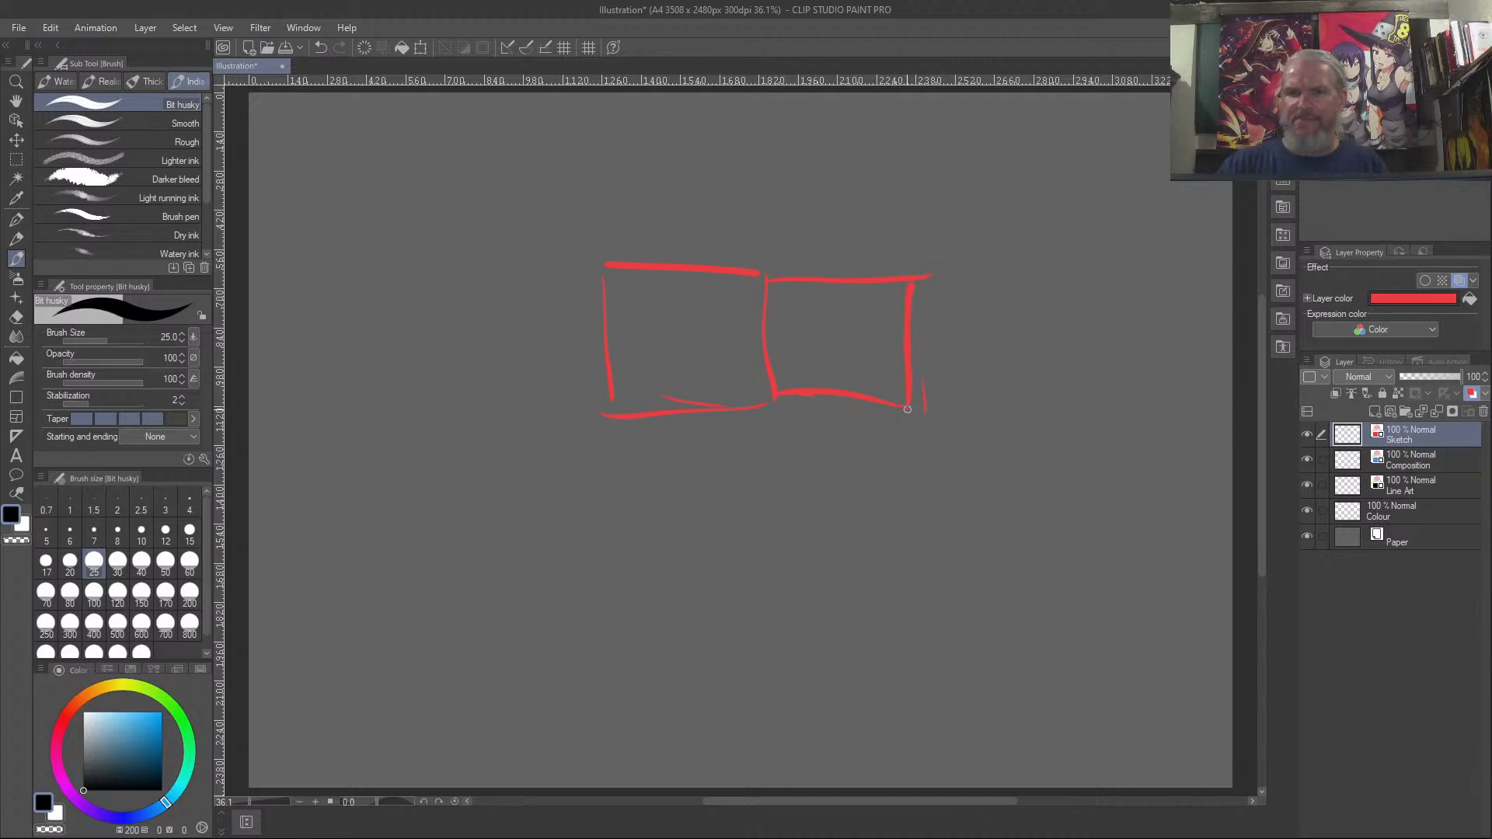
key(ctrl+z)
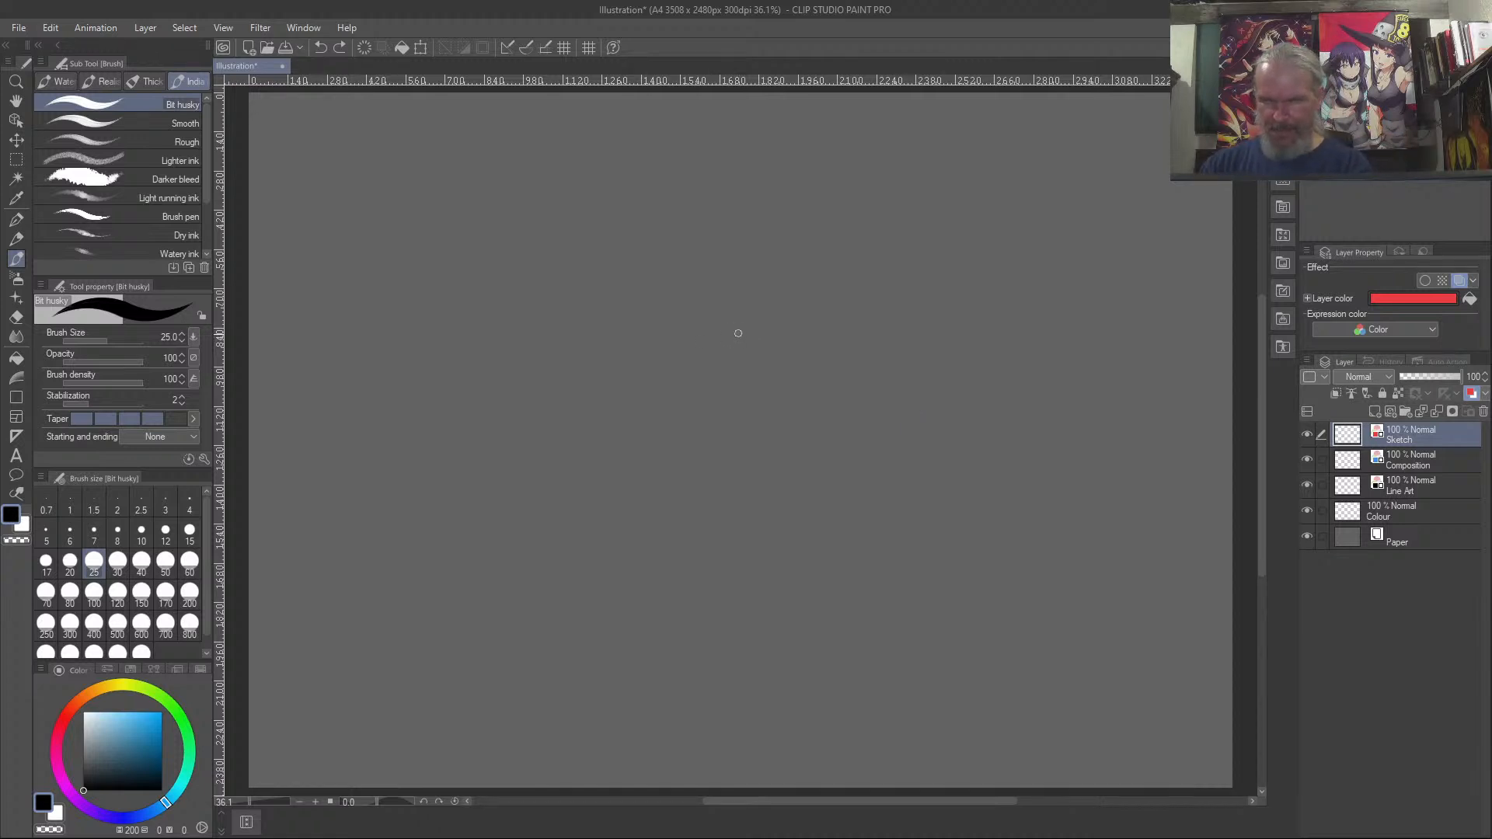
Set the brush size to 17 and sketch a wide two-part chest box with two narrower boxes stacked beneath it on the Sketch layer.
key(bracketleft)
key(bracketleft)
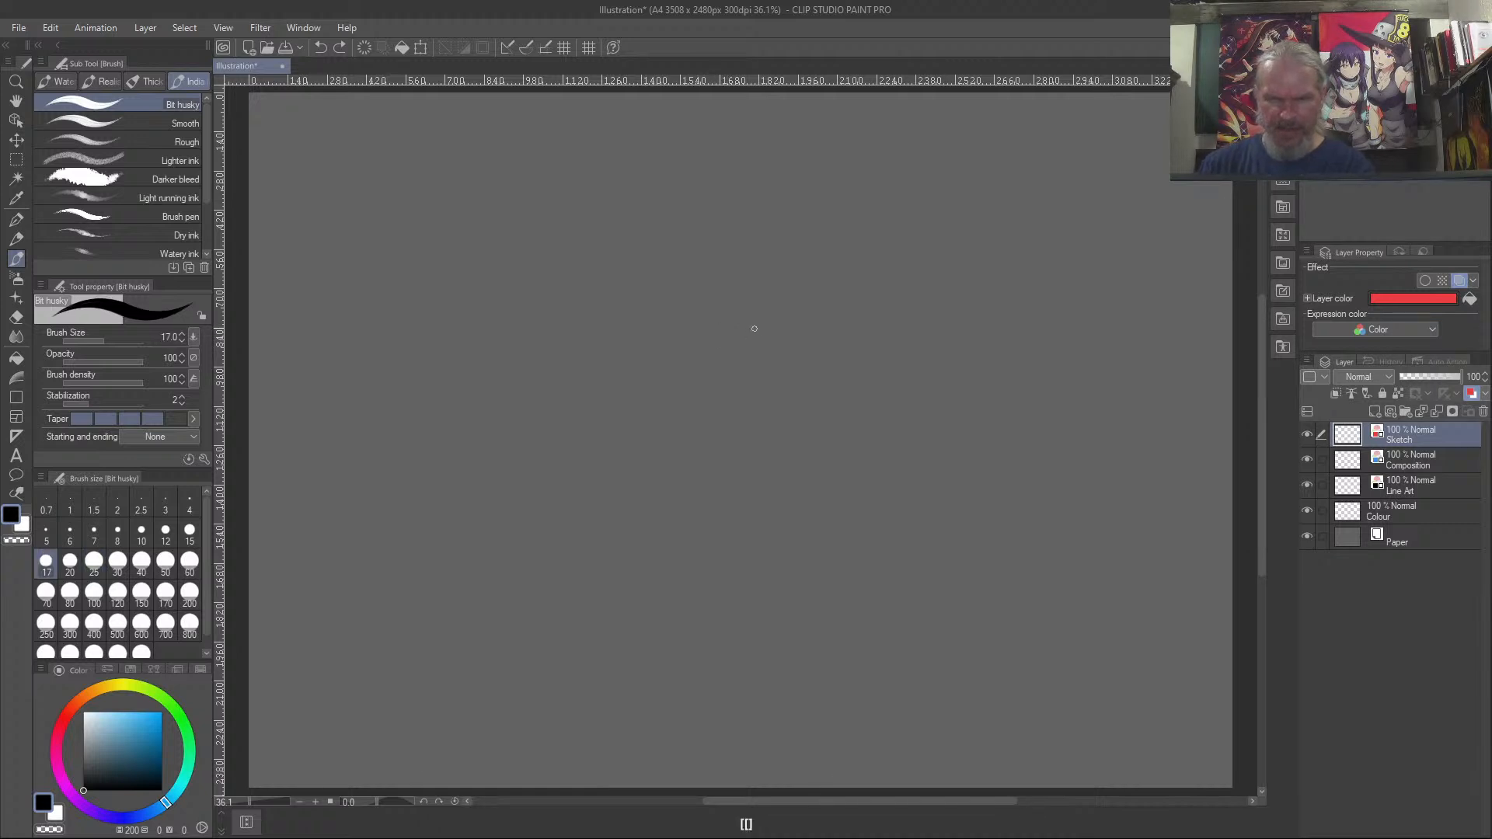
drag(615, 326, 561, 324)
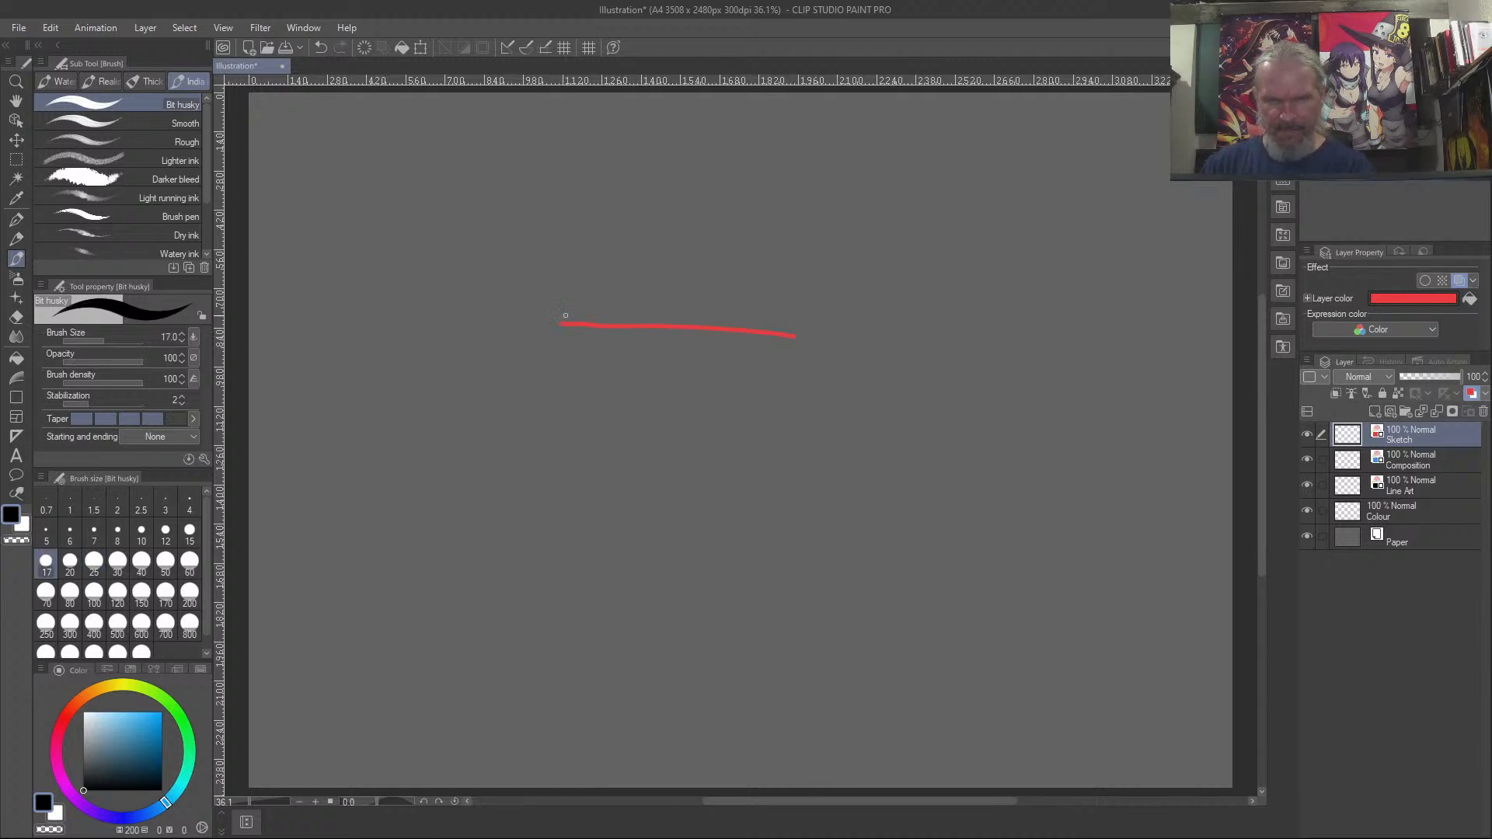
drag(788, 447, 780, 443)
drag(682, 336, 681, 347)
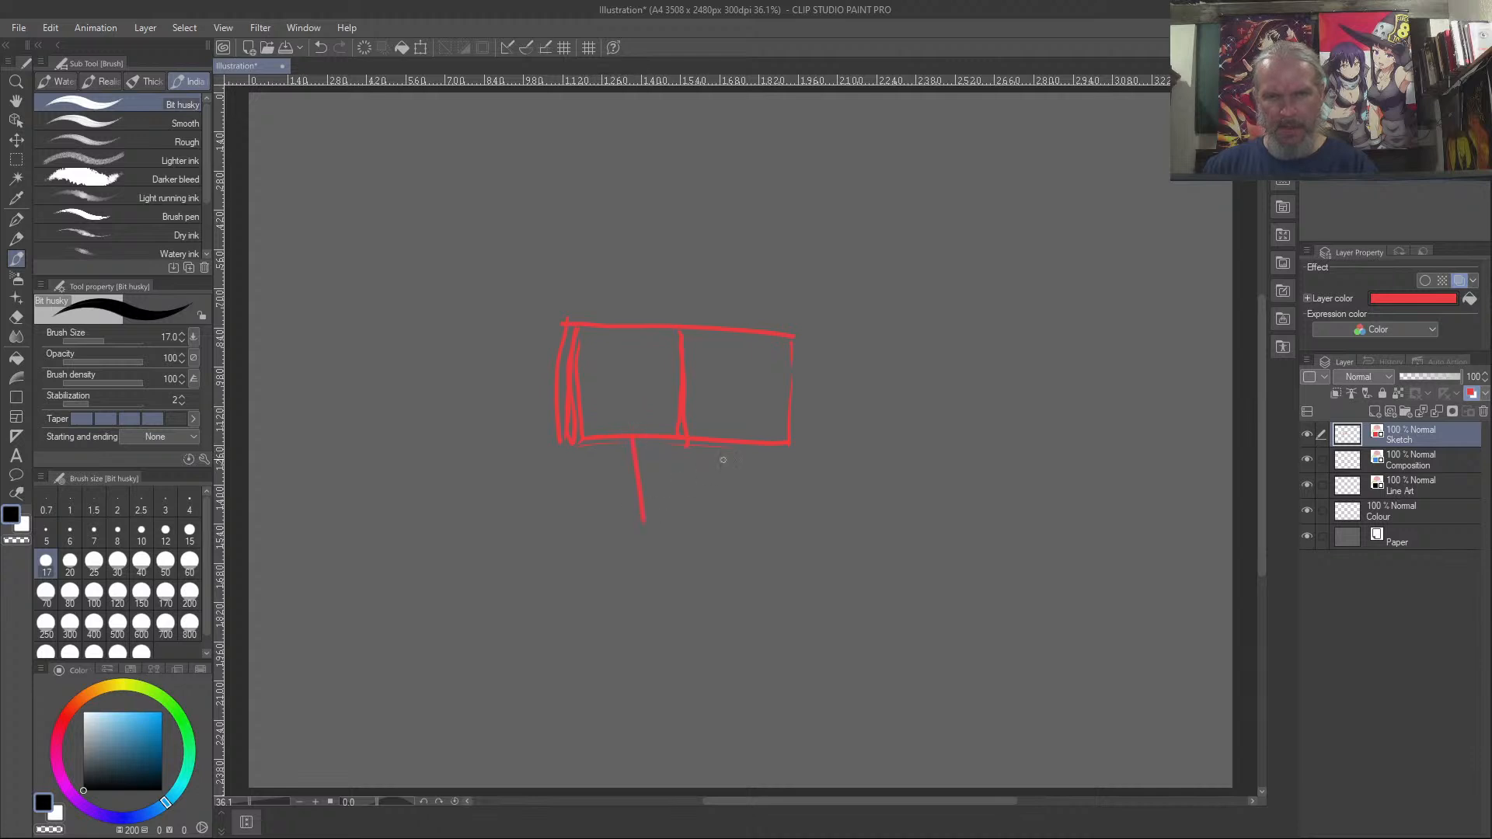
drag(730, 445, 716, 519)
drag(724, 553, 722, 618)
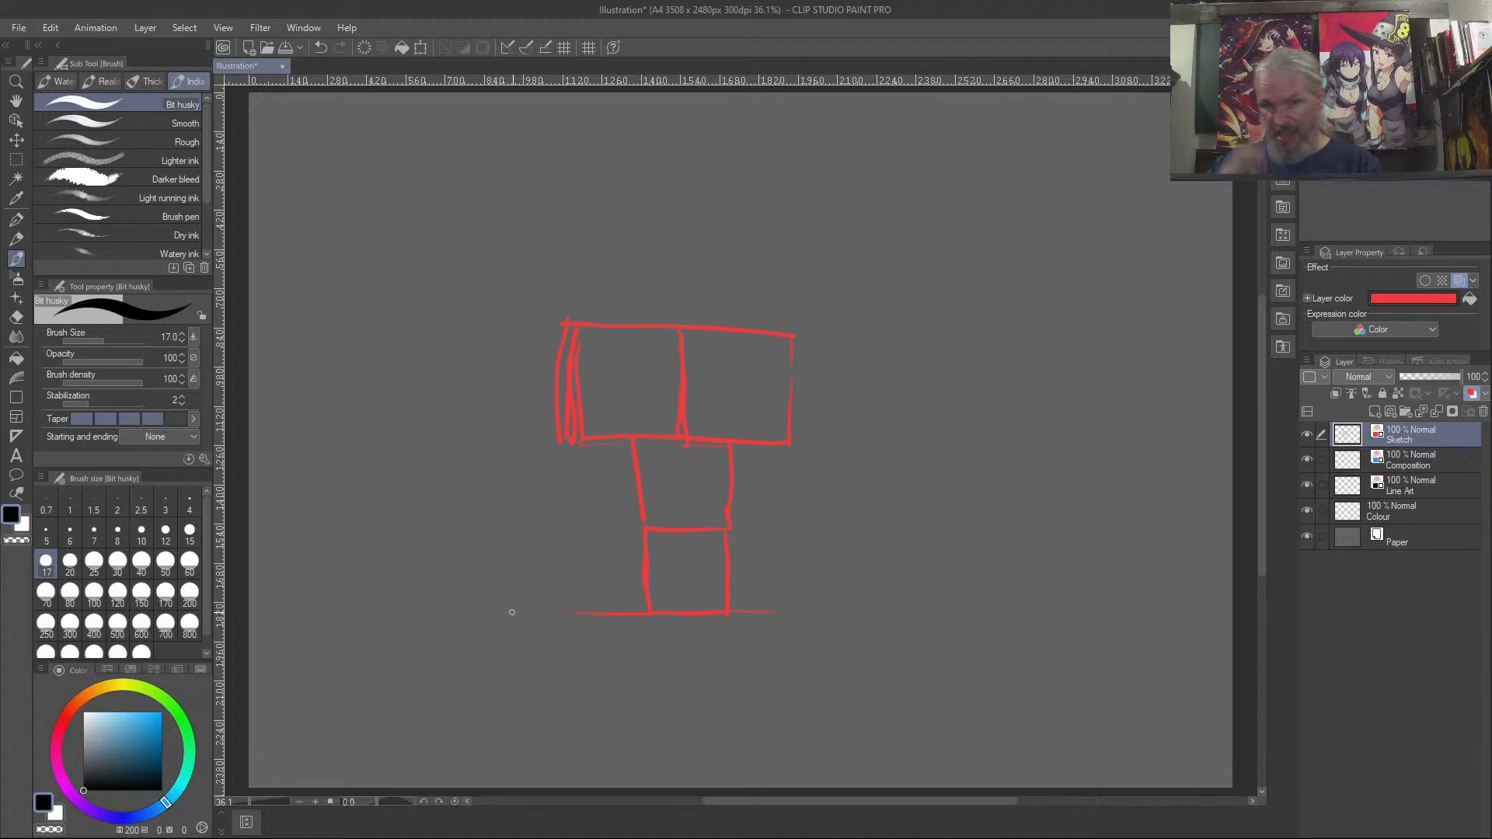
Sketch the arched lower edge and curved sides of the rib cage over the torso boxes.
mouse_move(731, 490)
mouse_down()
mouse_move(657, 469)
mouse_move(621, 500)
mouse_move(655, 482)
mouse_up()
drag(751, 443, 731, 503)
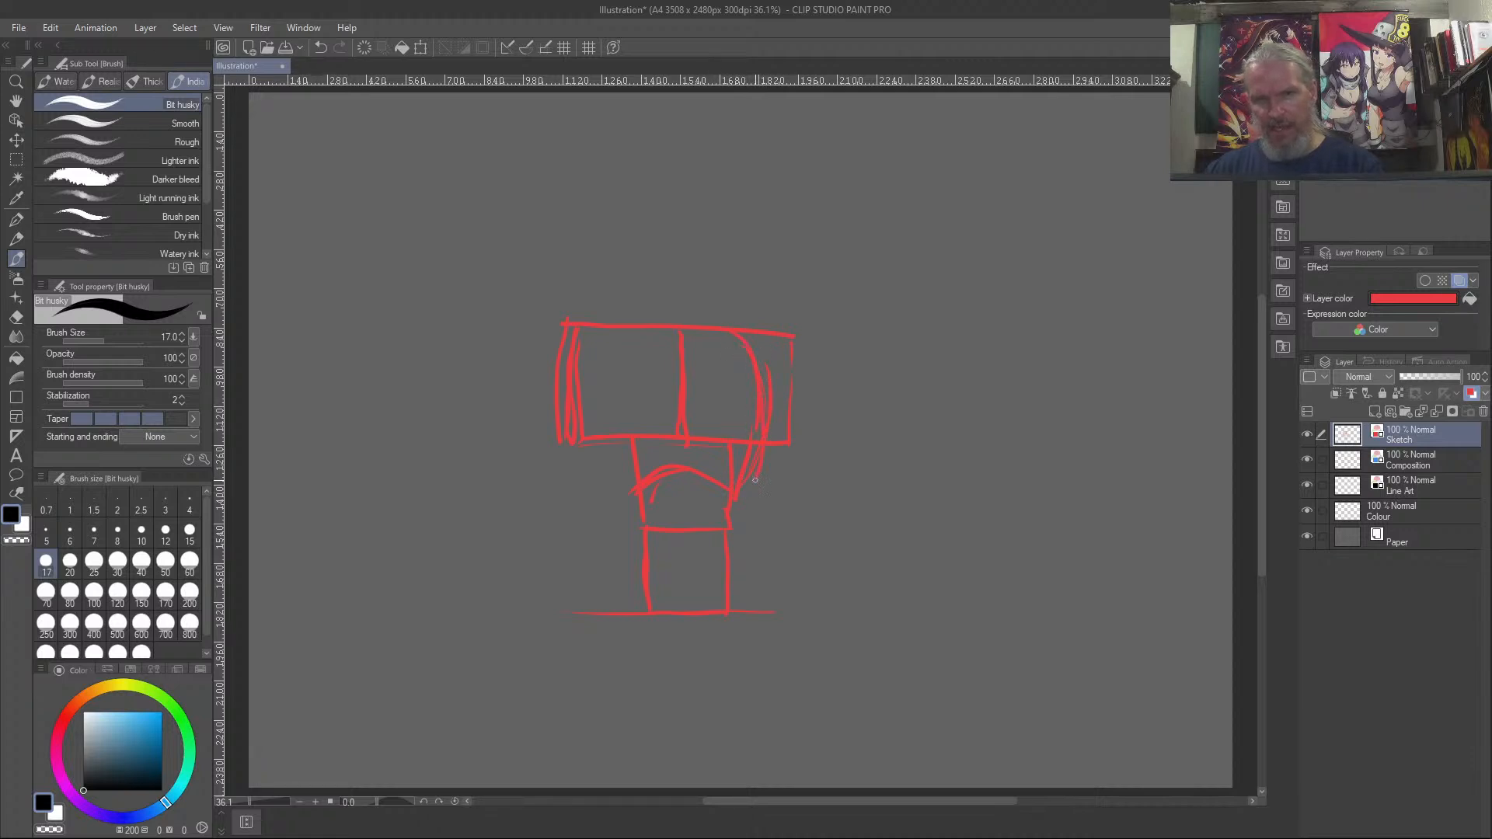
drag(627, 332, 616, 390)
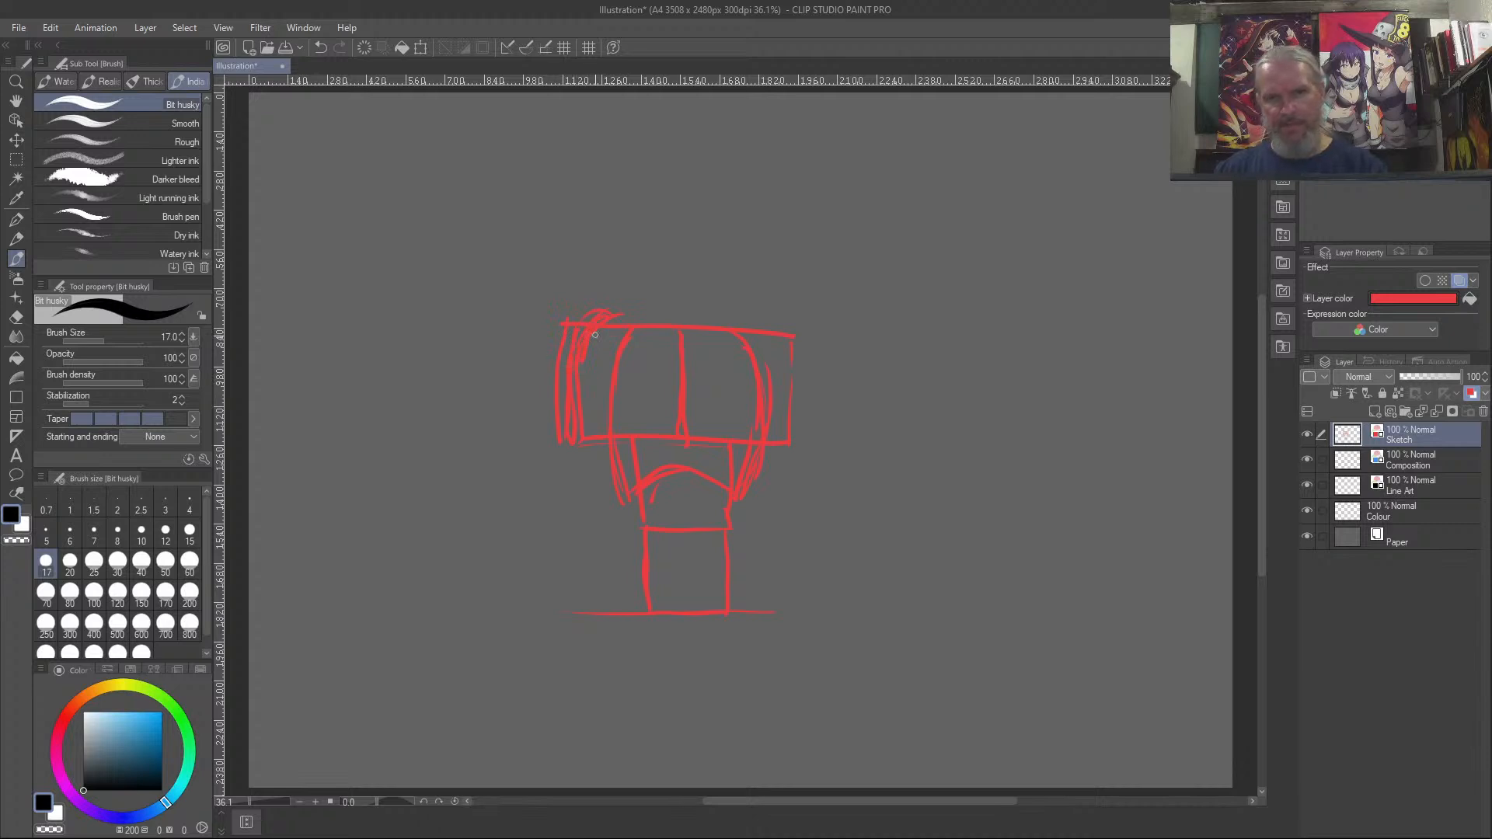
On the Sketch layer, add V-shaped chest marks, a small circle at each shoulder and straight upper arms hanging down both sides.
click(1425, 455)
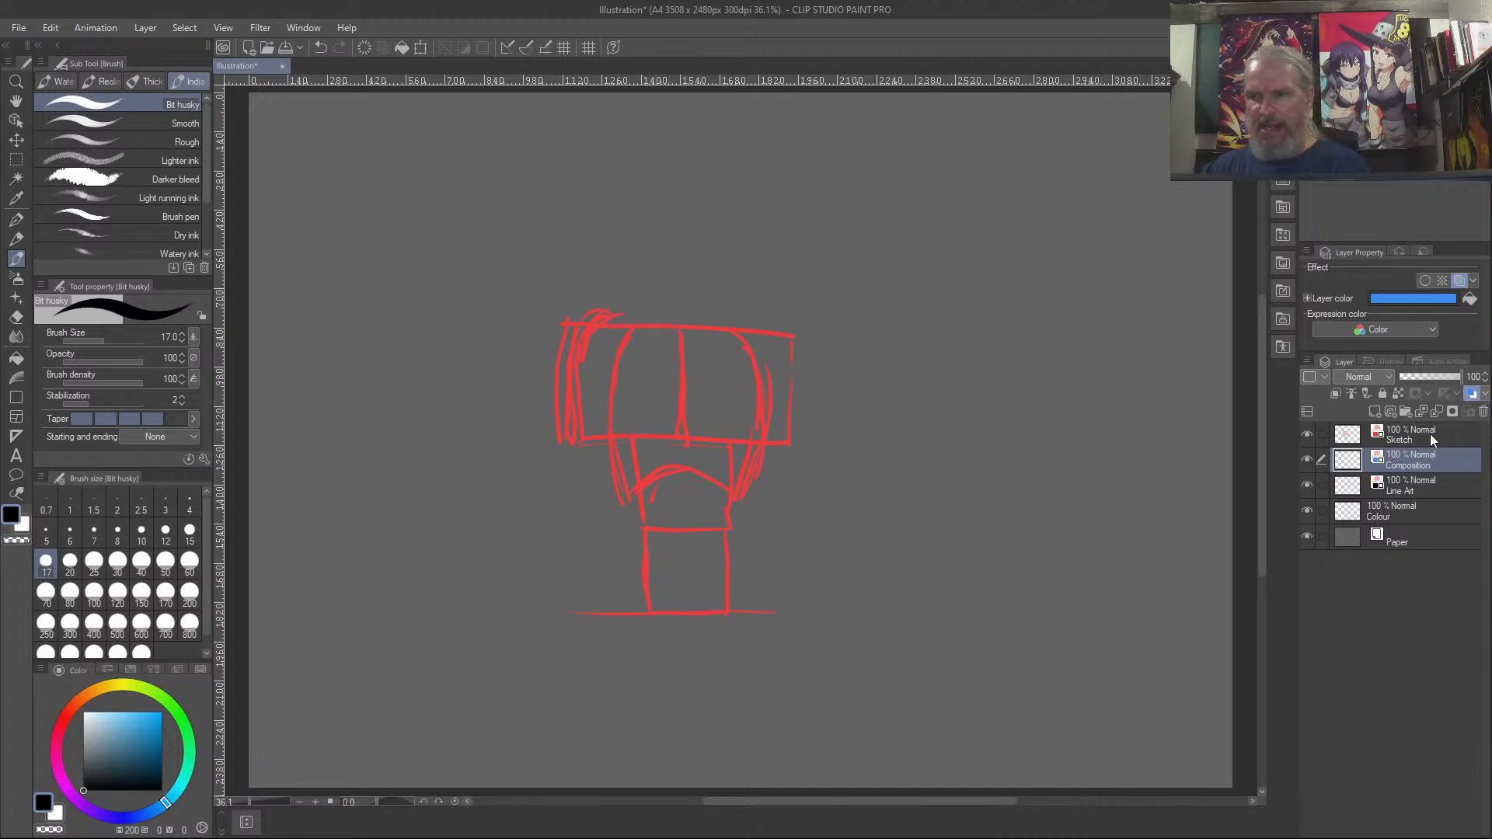
click(1425, 435)
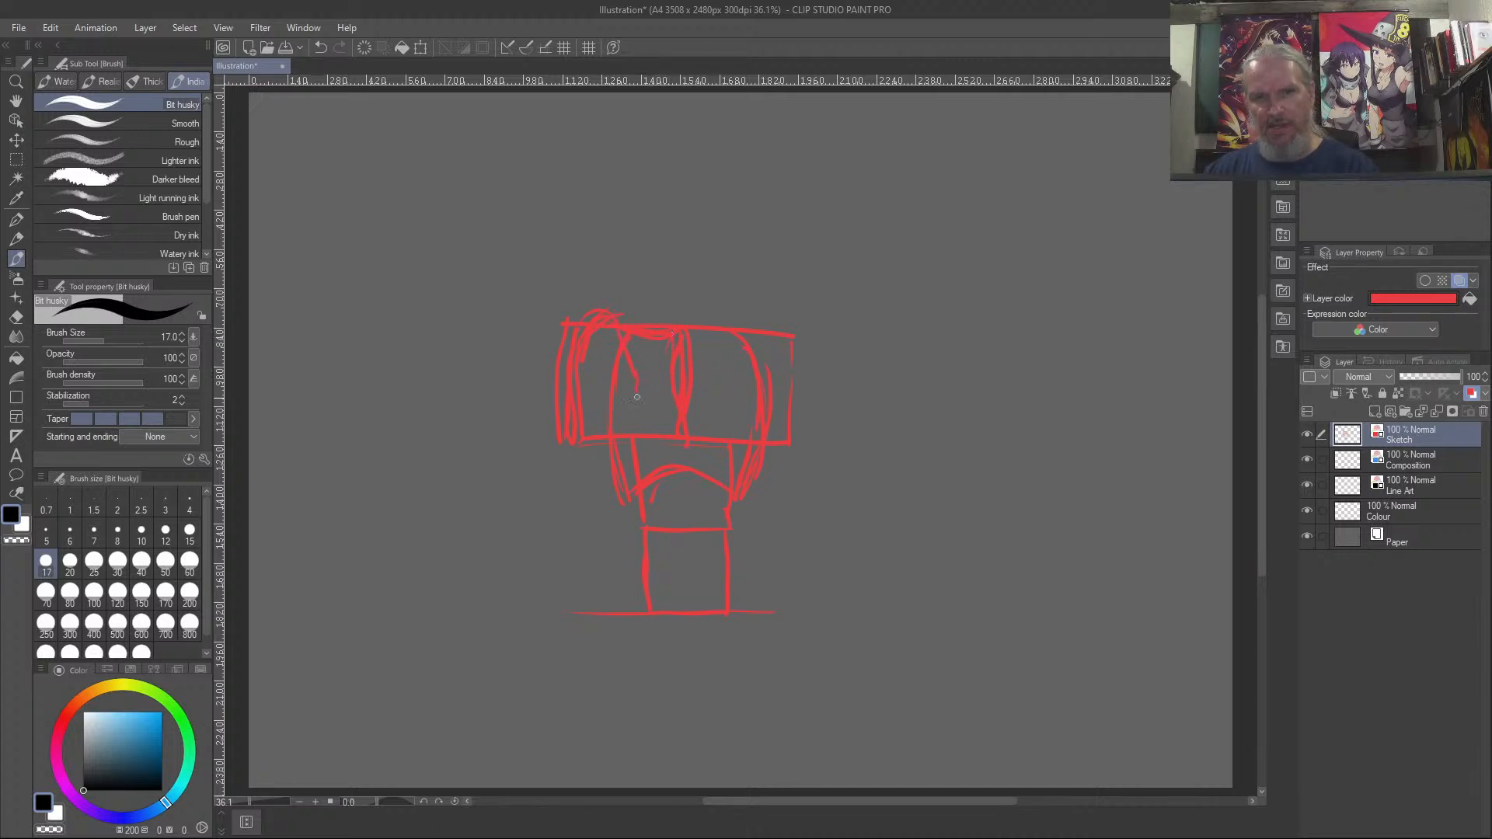
drag(694, 338, 725, 330)
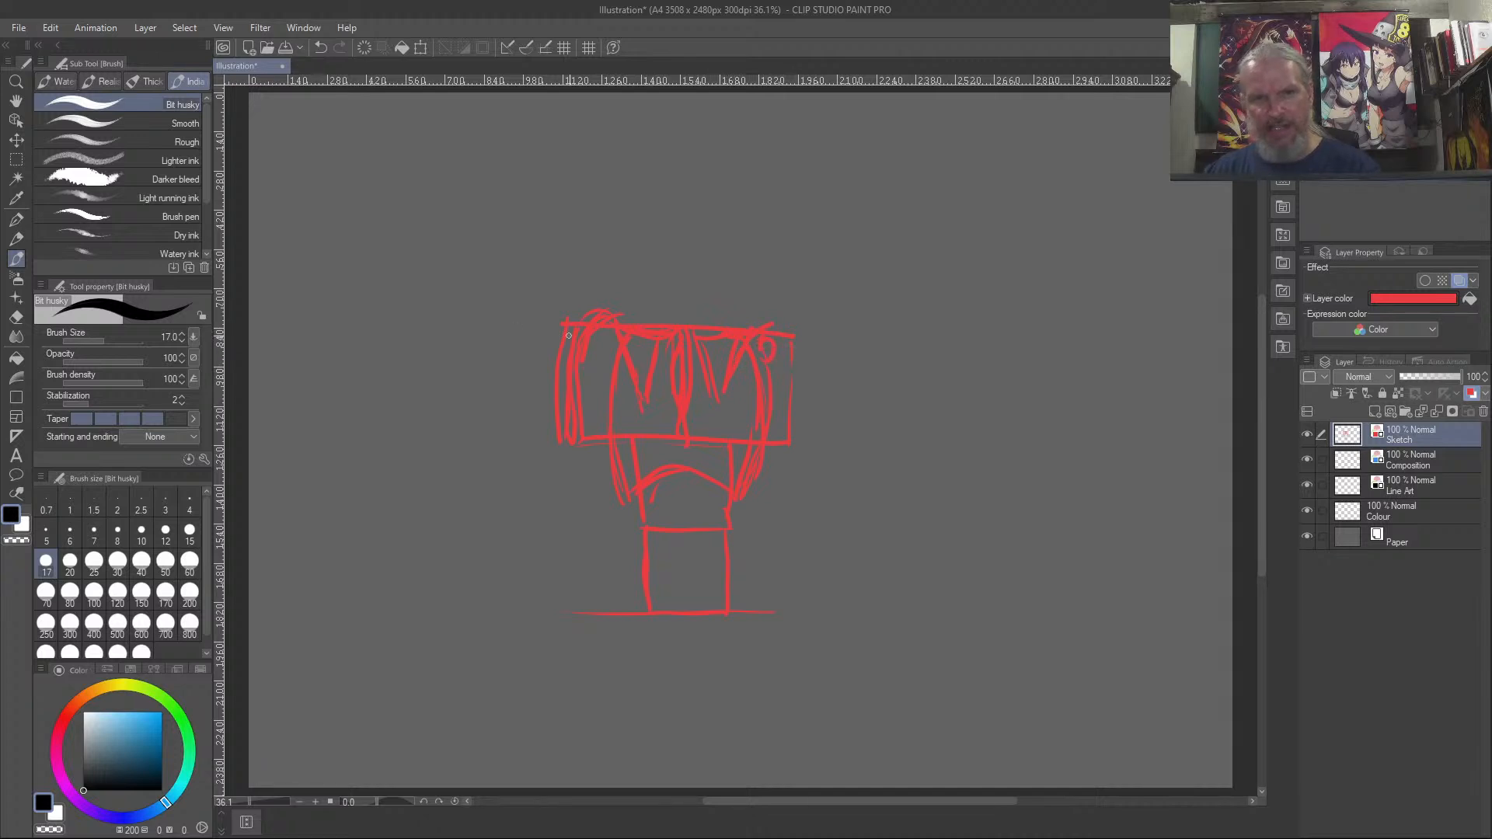
drag(601, 334, 596, 336)
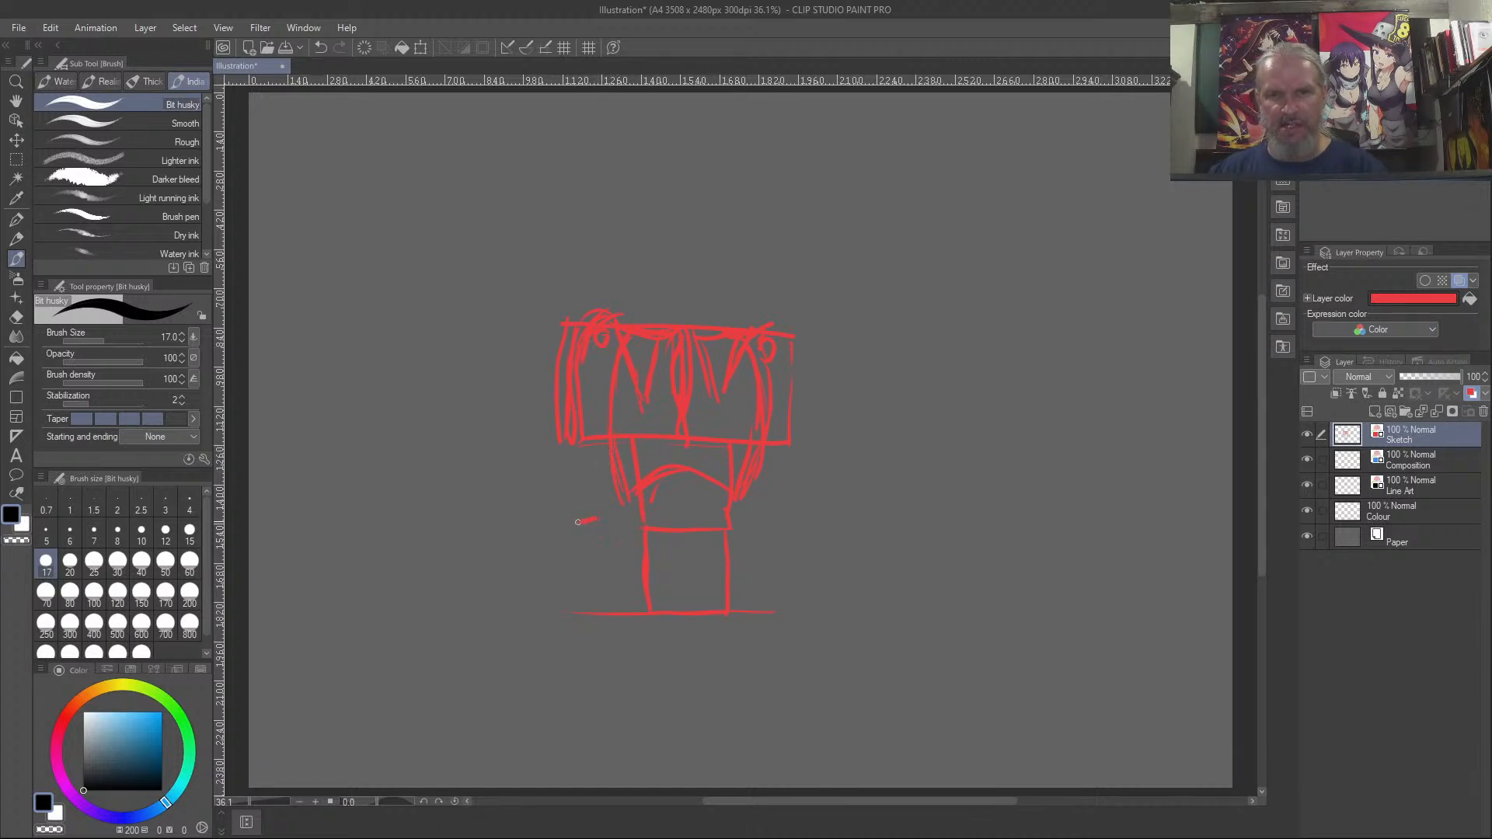
drag(594, 379, 586, 514)
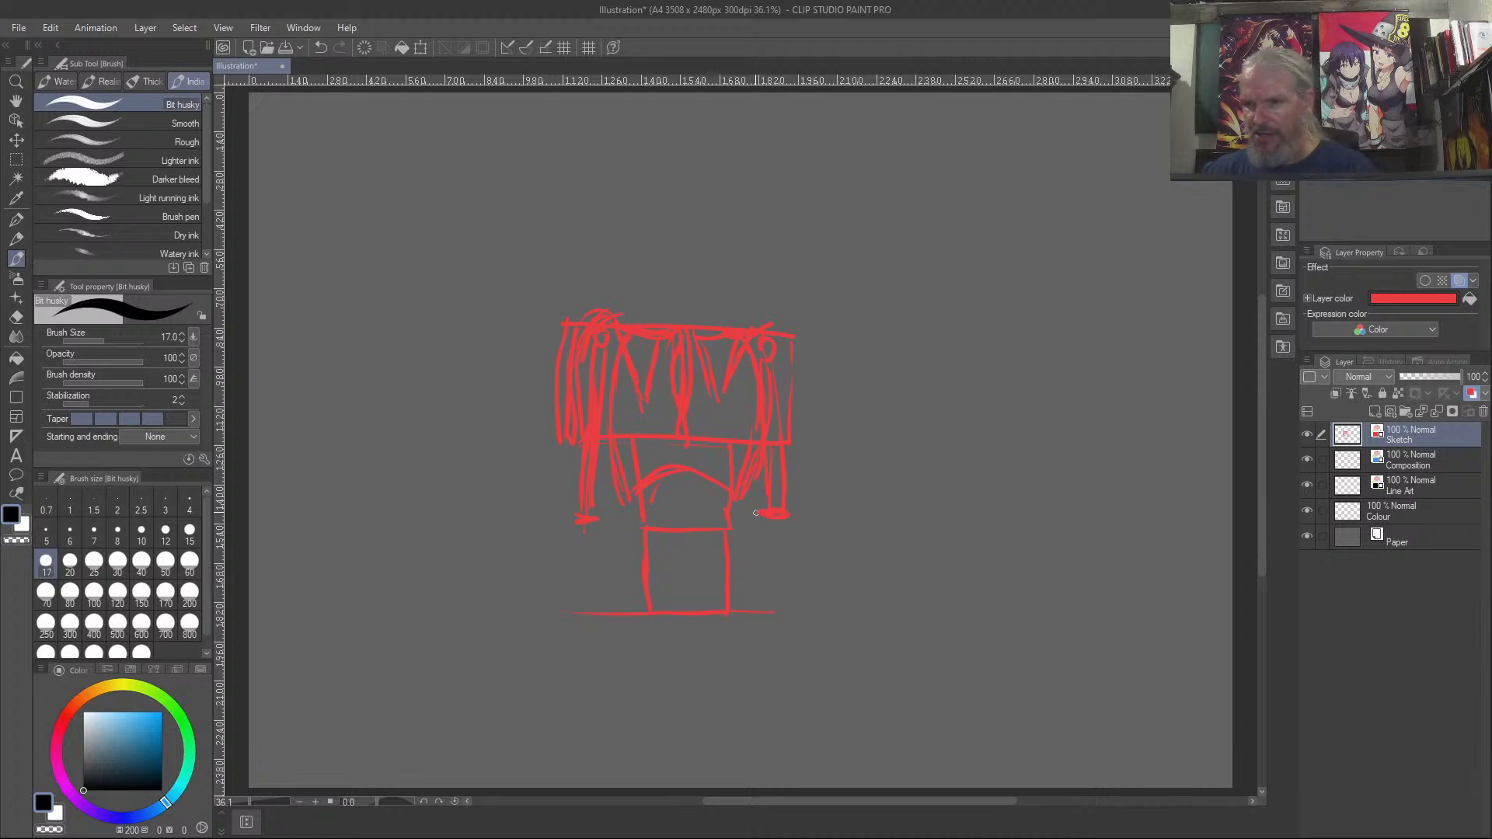
Mark both shoulder joints with filled dots on the Composition layer, fading the Sketch layer to 46% opacity.
click(1422, 459)
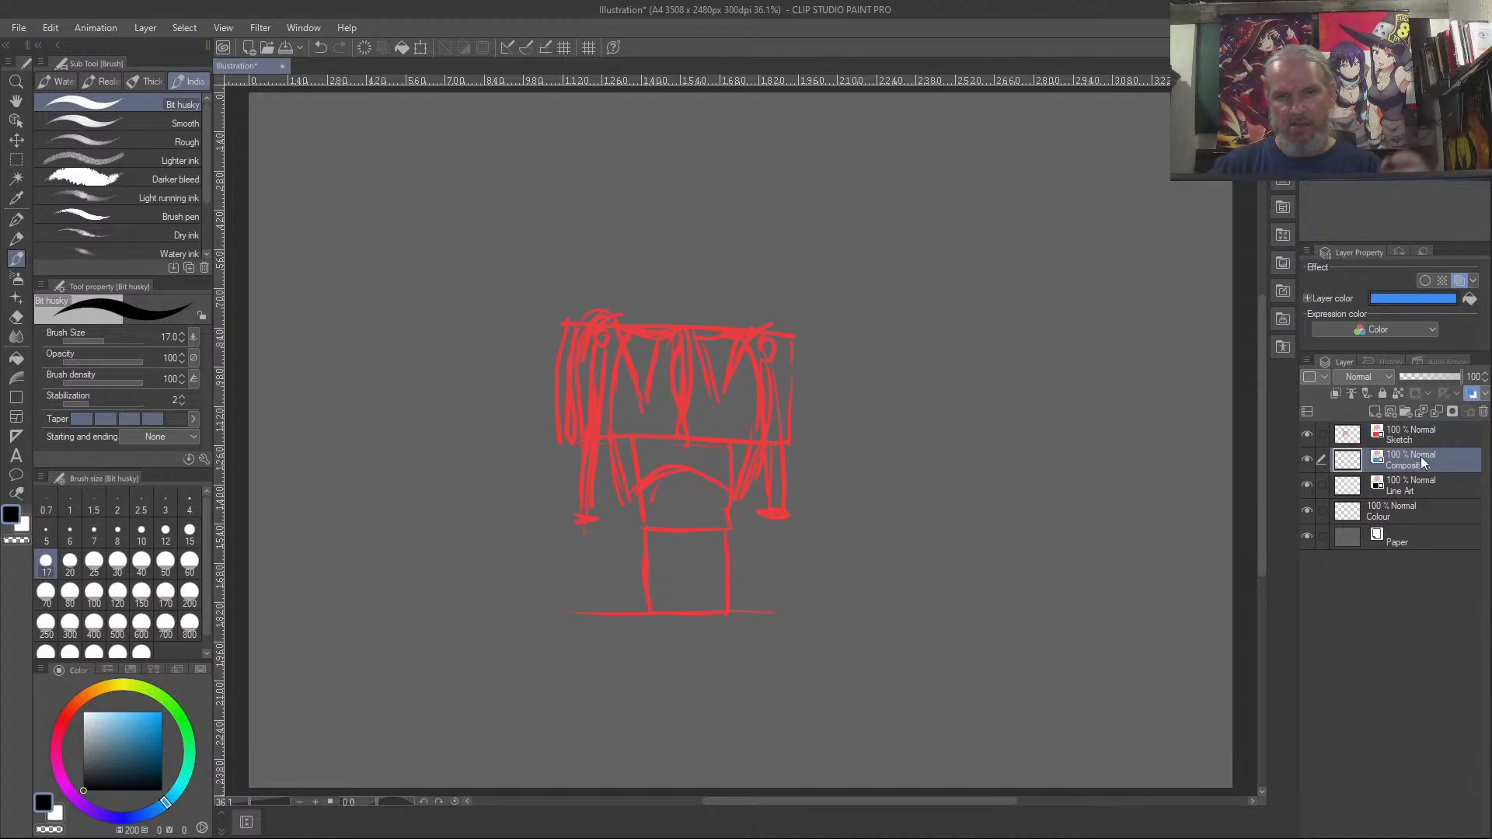
drag(601, 334, 605, 341)
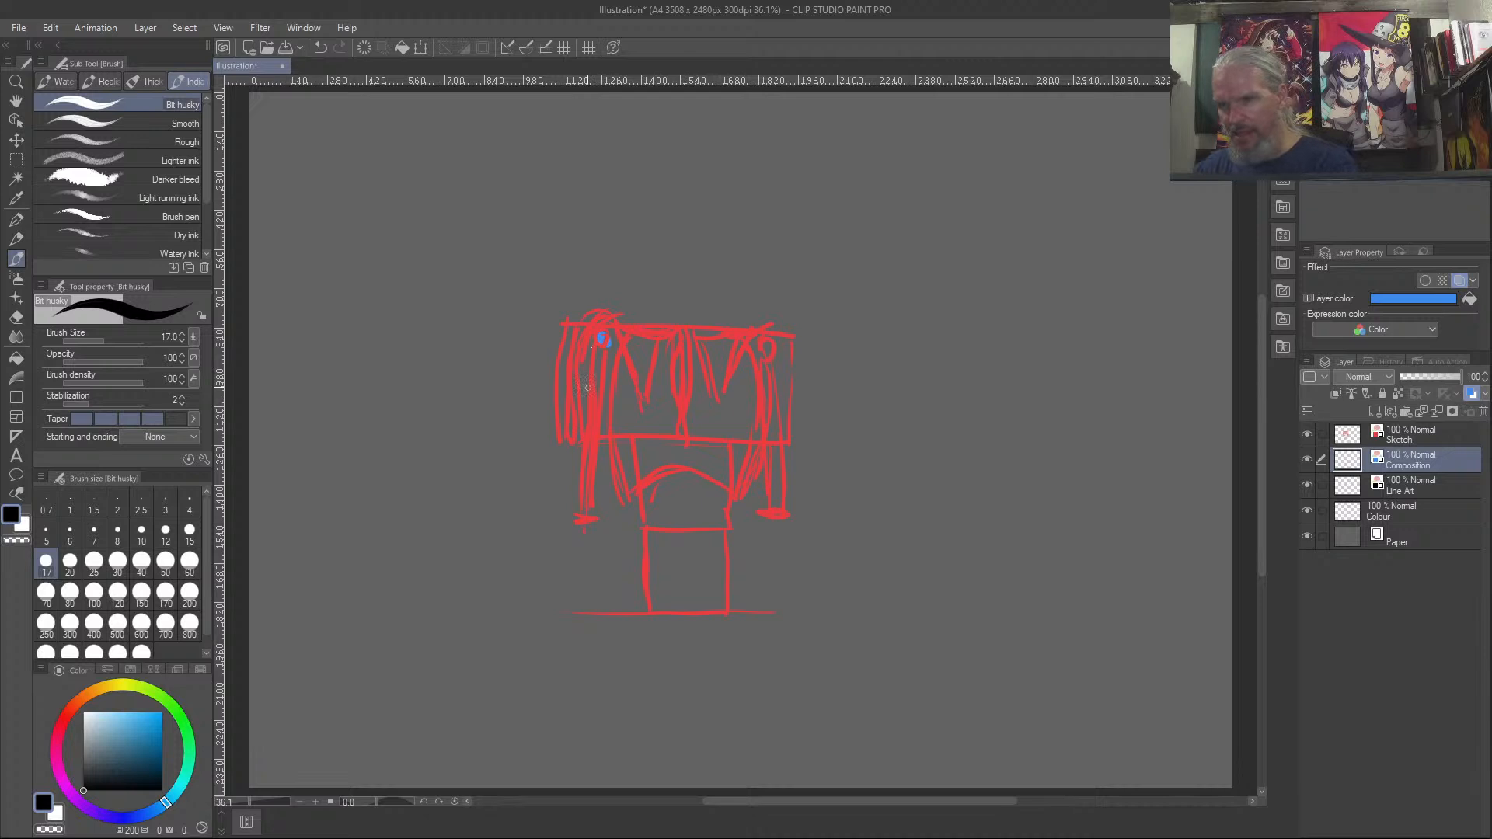
click(1408, 434)
click(1424, 379)
click(1426, 380)
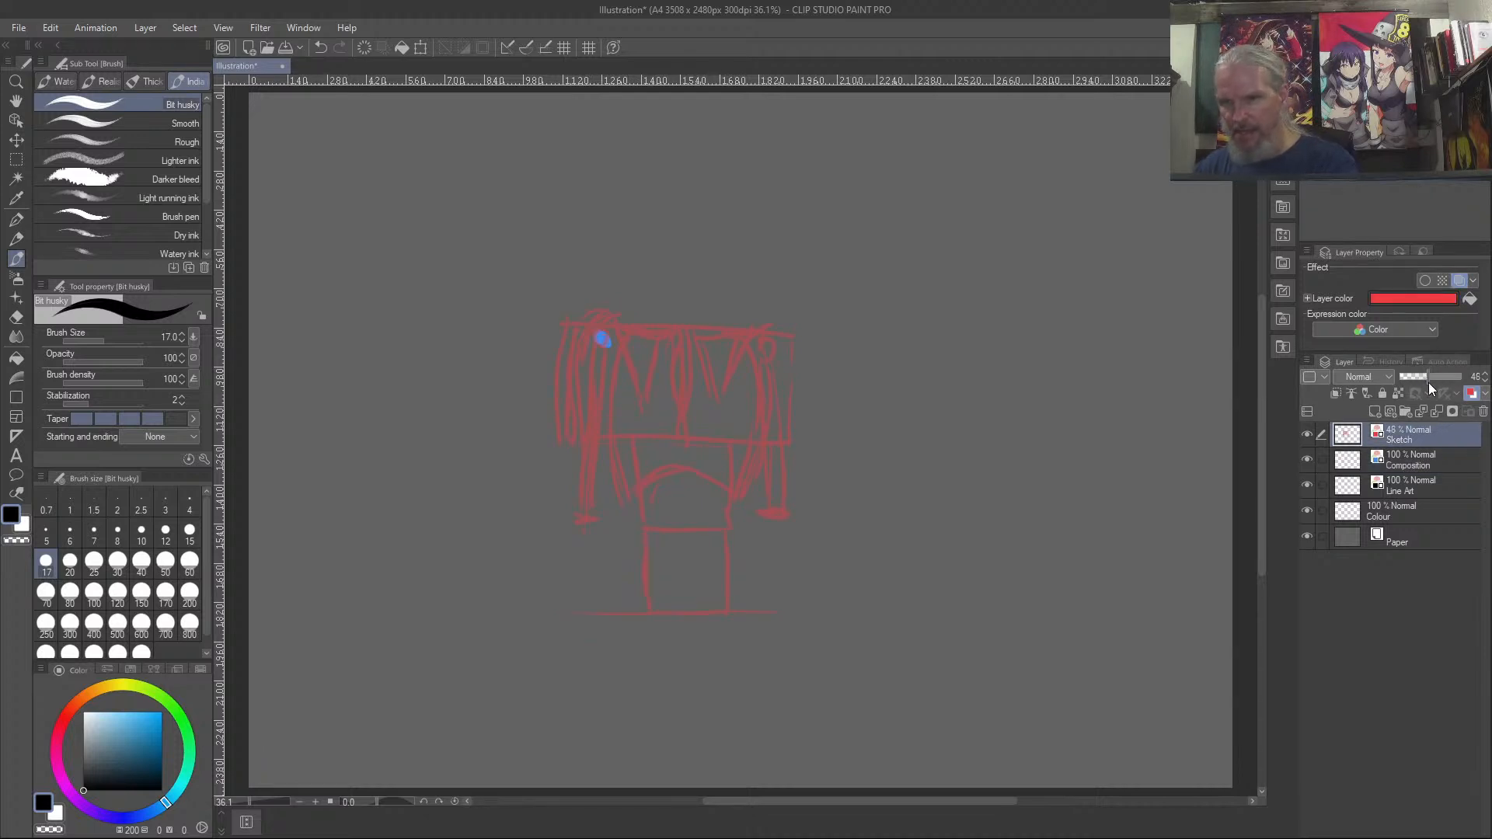
click(1412, 462)
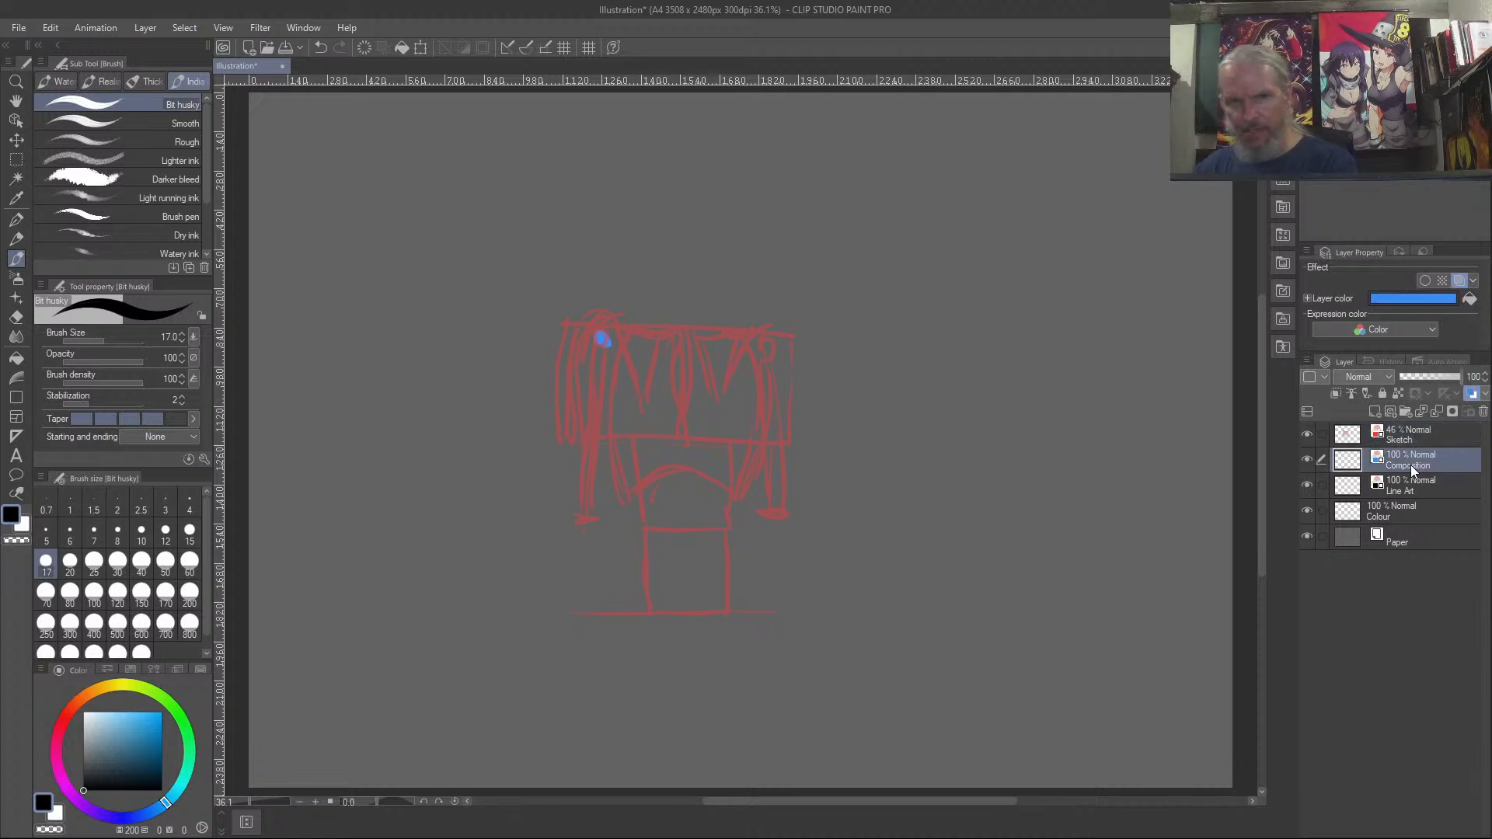
click(766, 348)
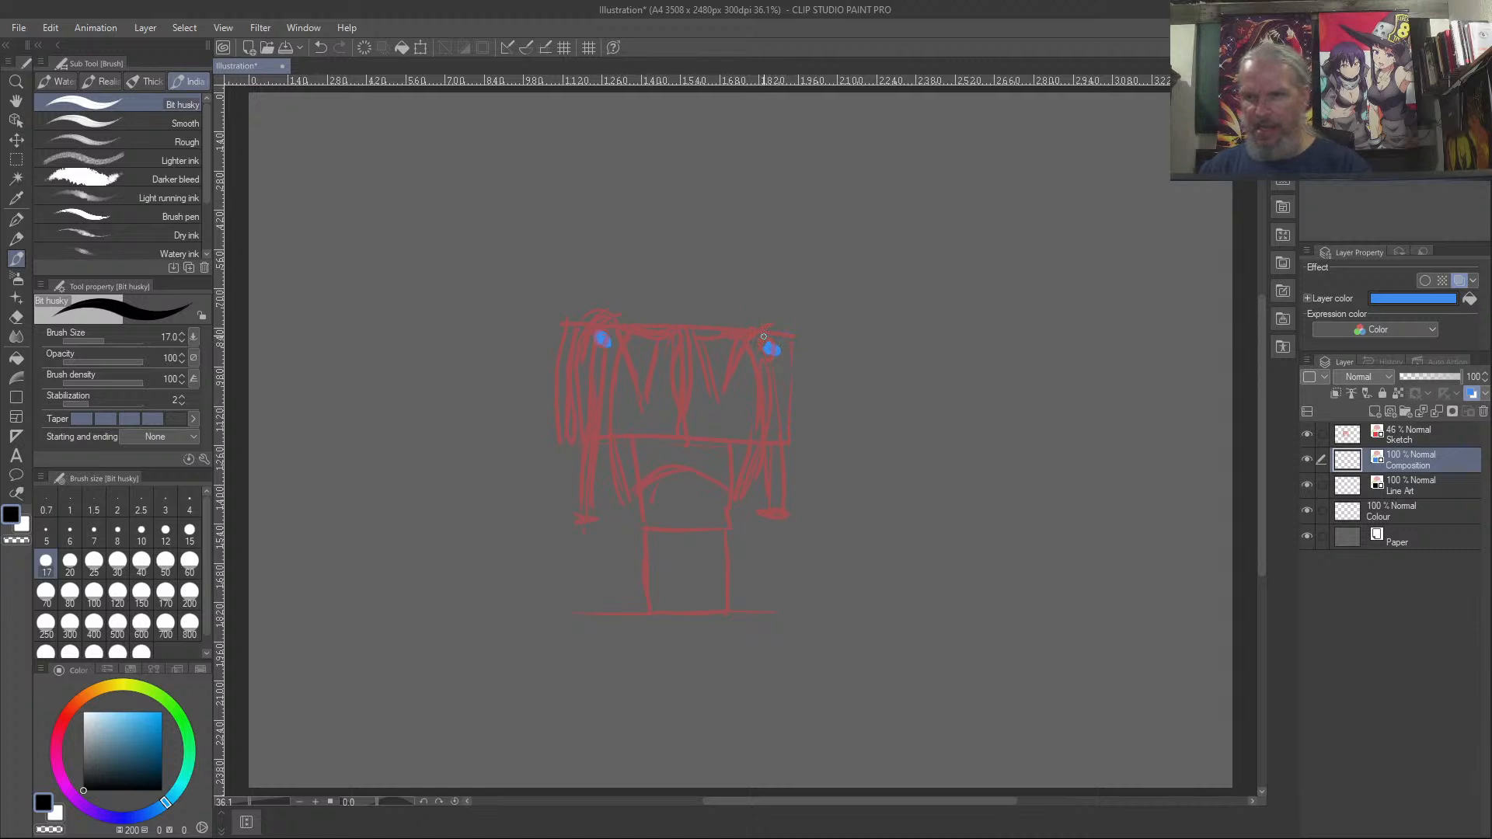
Restore the Sketch layer to 100% opacity and move it below the Composition layer.
click(1424, 440)
drag(1425, 380, 1461, 379)
drag(1421, 432, 1433, 480)
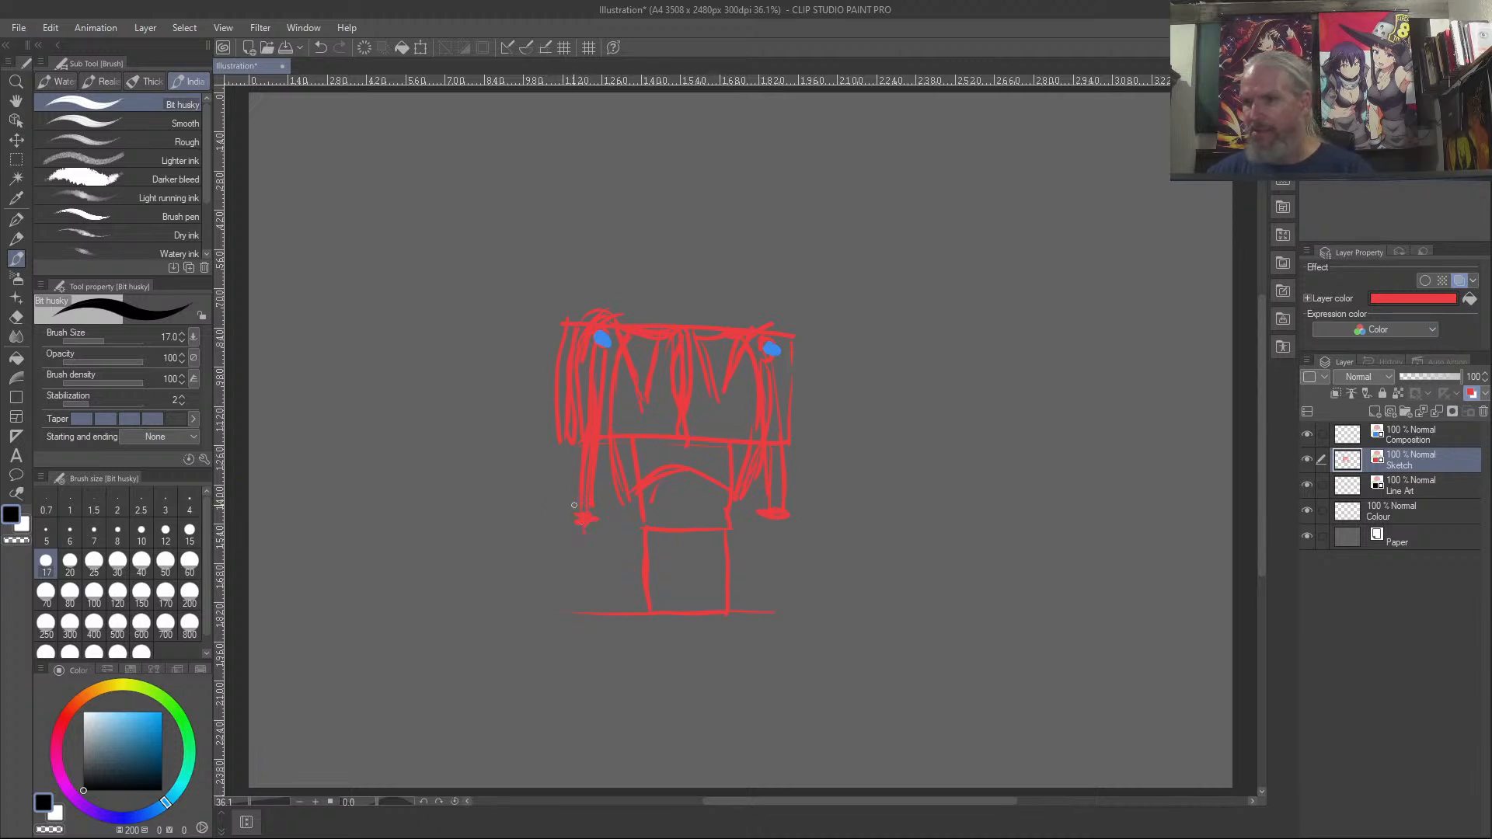
Mark the elbow joint at the lower end of each upper arm with a filled dot on the Composition layer.
click(1410, 439)
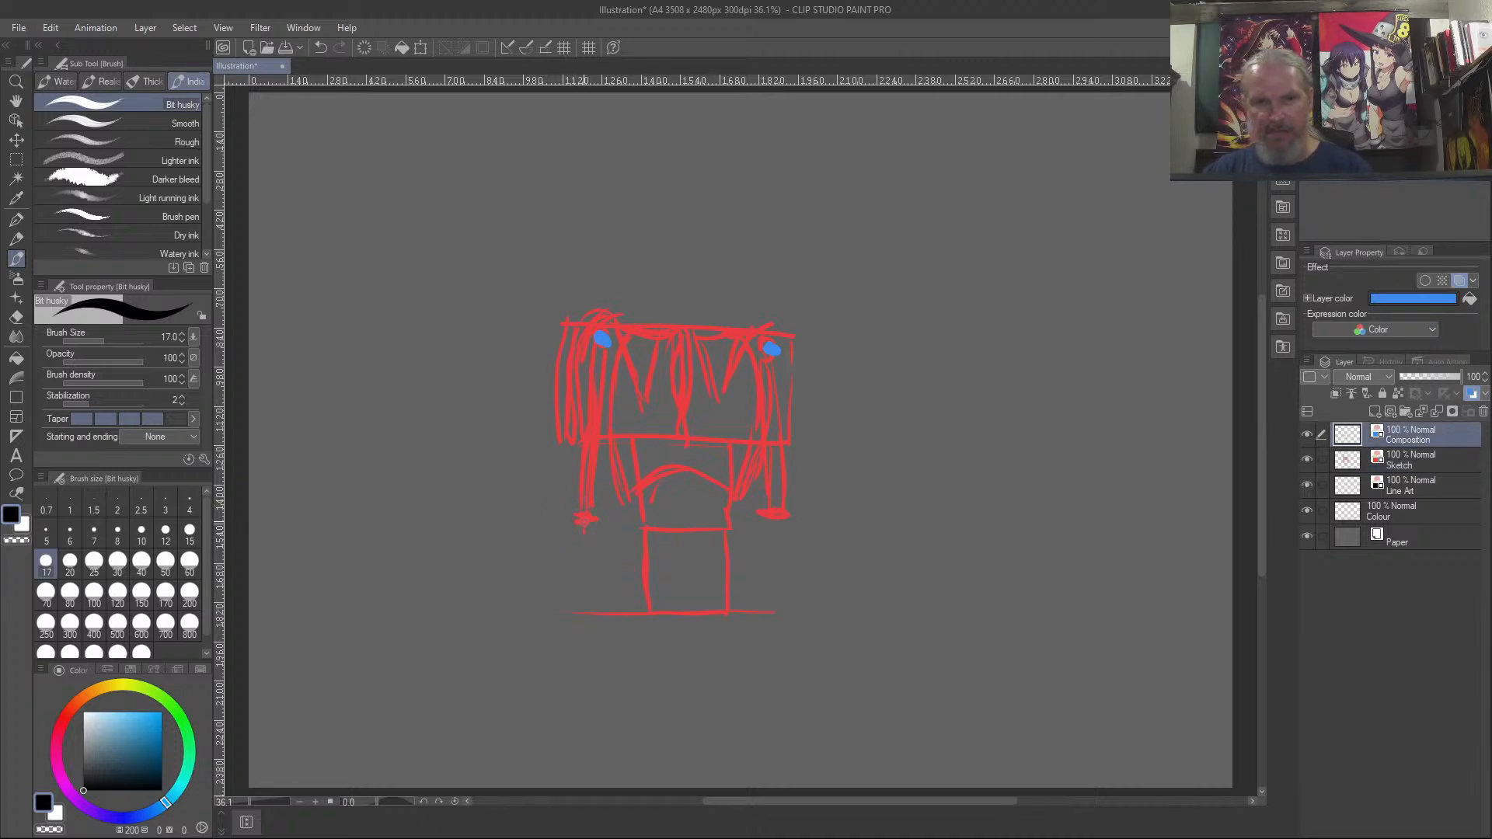
drag(582, 522, 589, 526)
drag(776, 514, 782, 523)
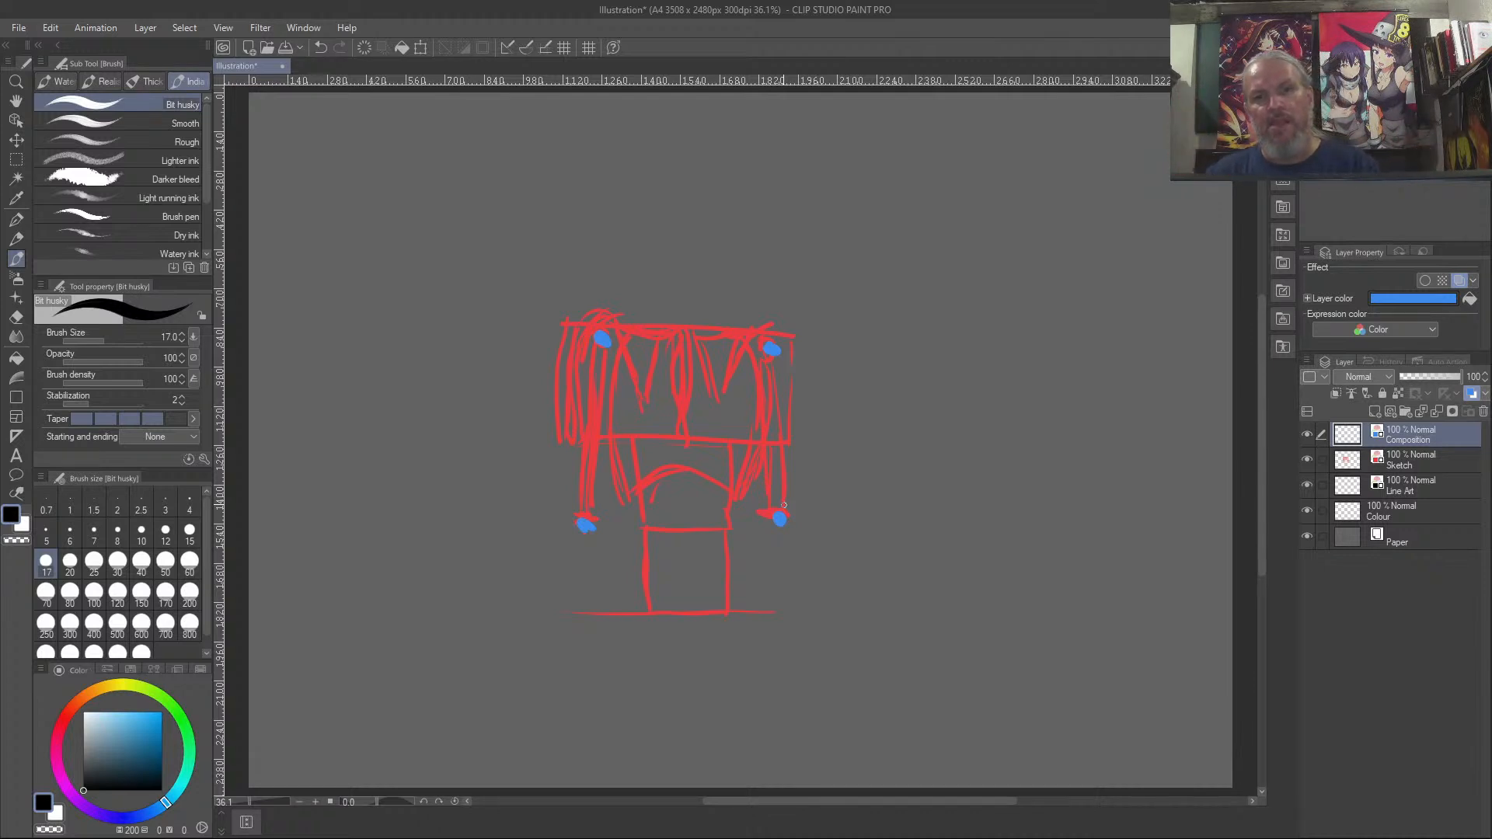
drag(585, 524, 590, 513)
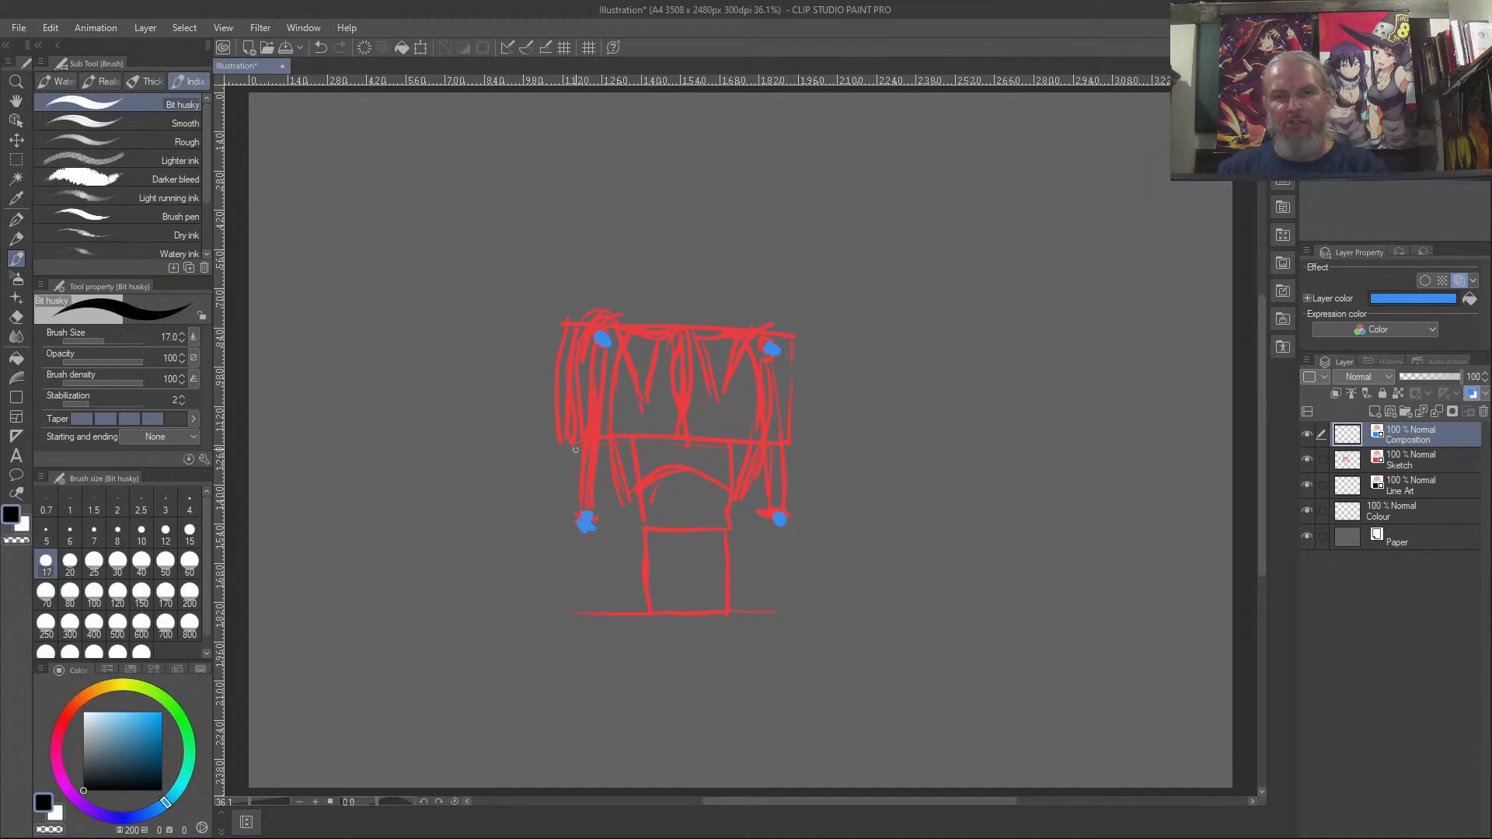
Draw the left-hand upper arm lowered, extended outward and raised from the shoulder dot, linking the positions with swing arcs.
drag(602, 341, 595, 518)
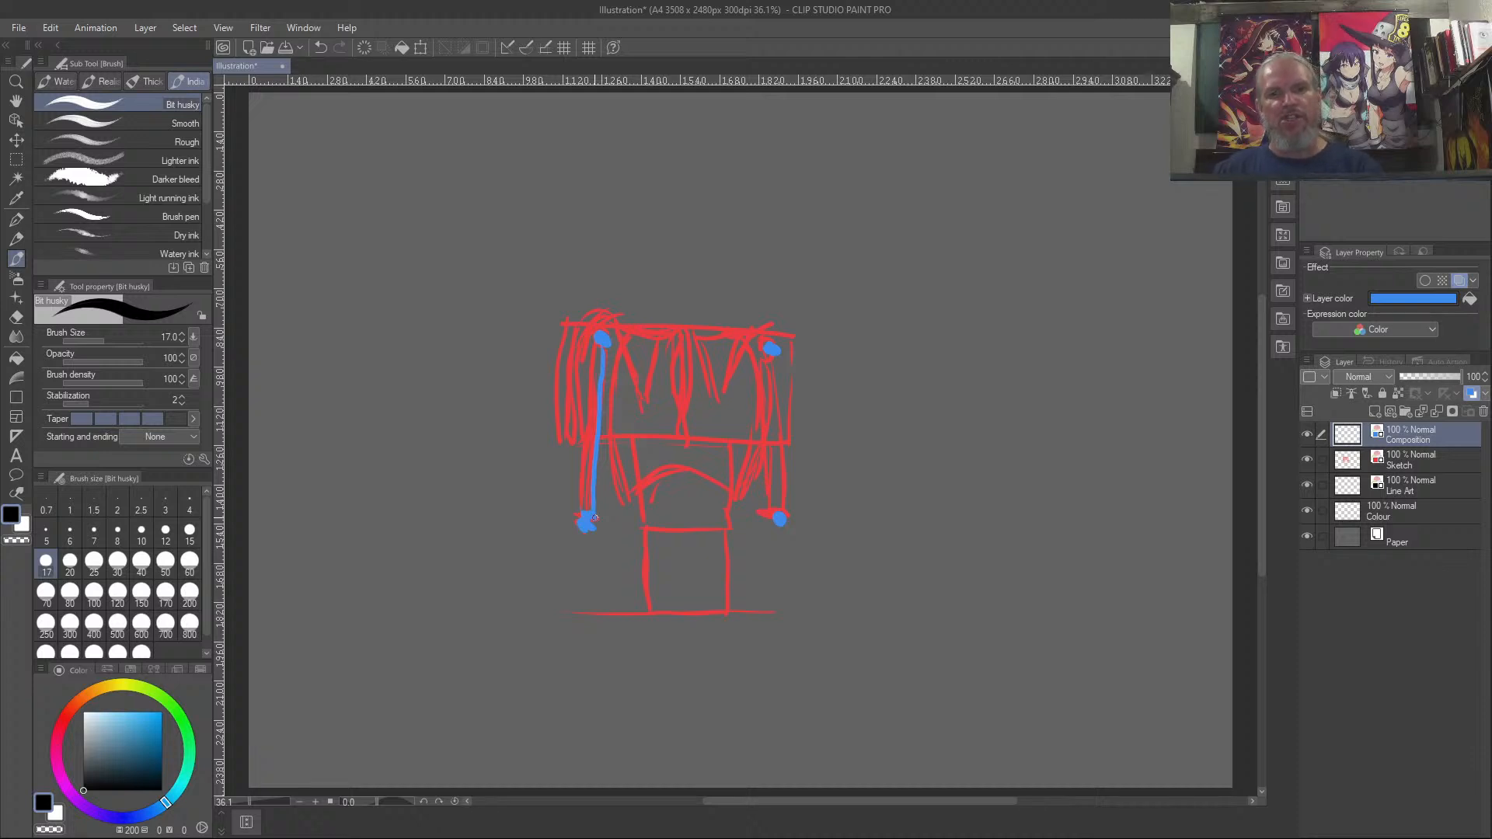
drag(599, 337, 413, 303)
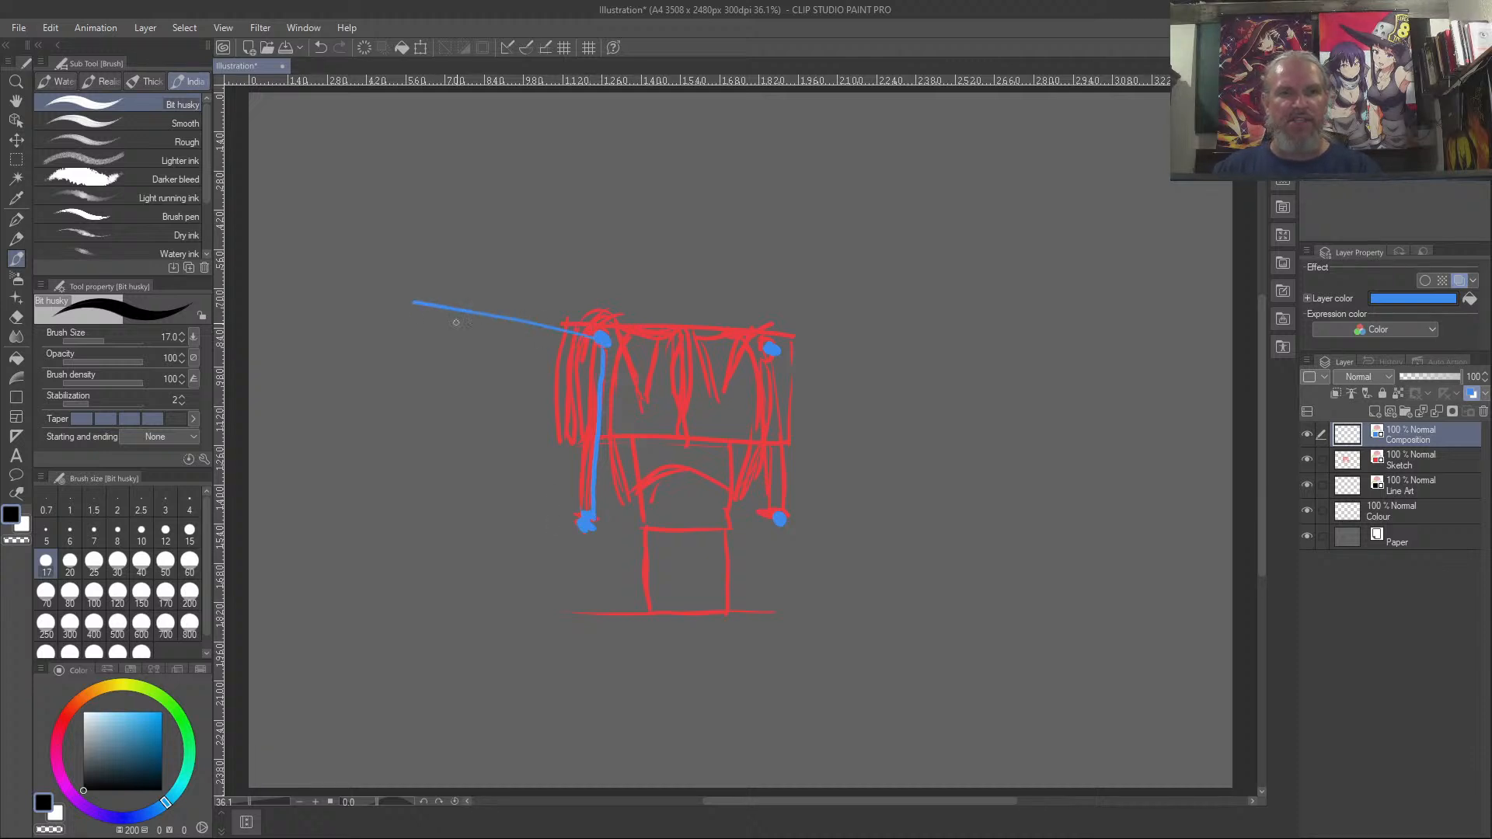
mouse_move(583, 524)
mouse_down()
mouse_move(469, 454)
mouse_move(425, 352)
mouse_move(427, 309)
mouse_move(427, 374)
mouse_move(451, 440)
mouse_move(513, 501)
mouse_up()
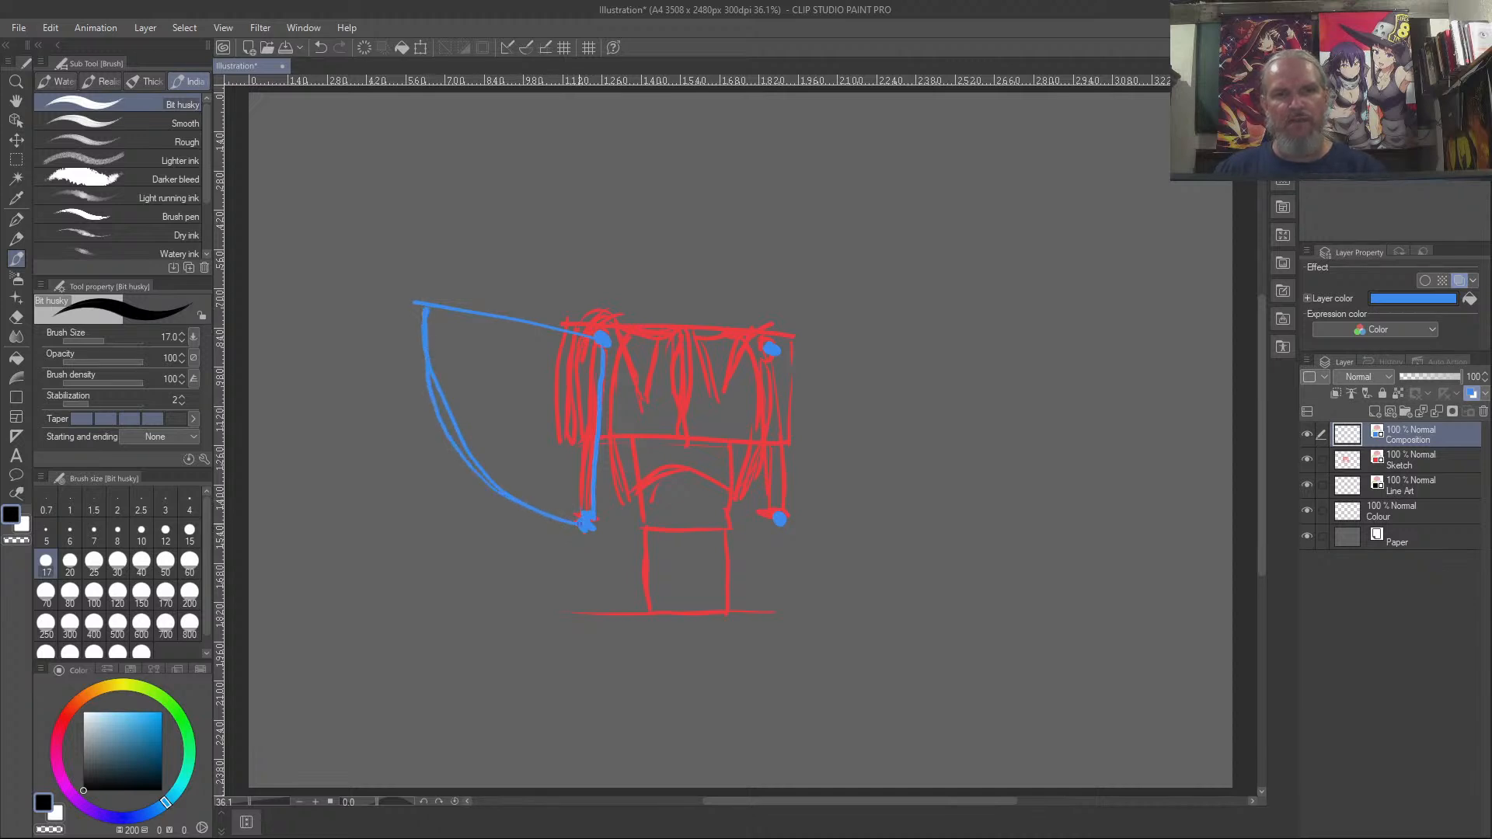
mouse_move(432, 293)
mouse_down()
mouse_move(433, 243)
mouse_move(517, 164)
mouse_move(548, 157)
mouse_move(440, 272)
mouse_up()
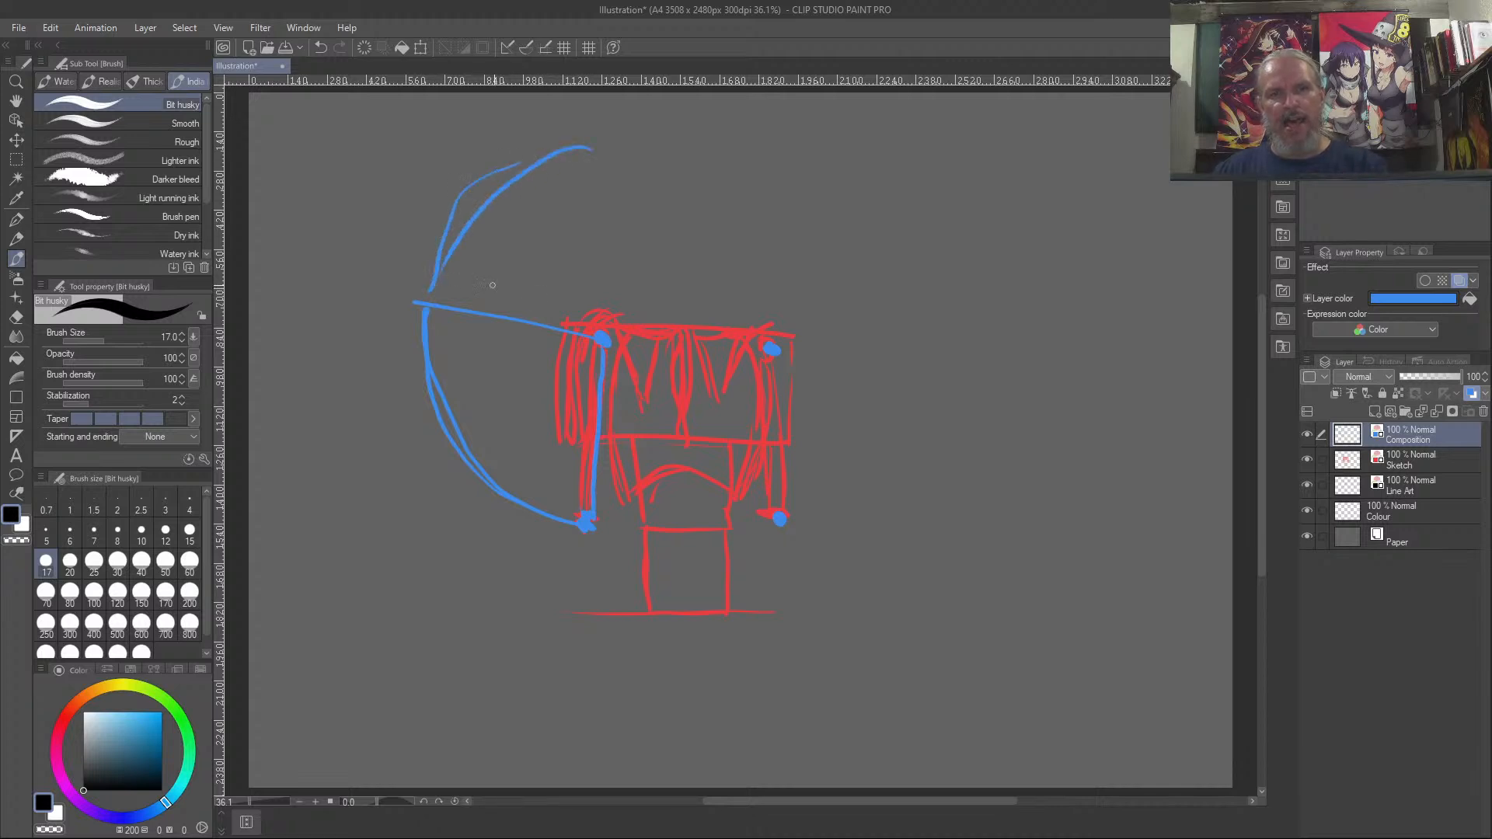
drag(592, 145, 603, 332)
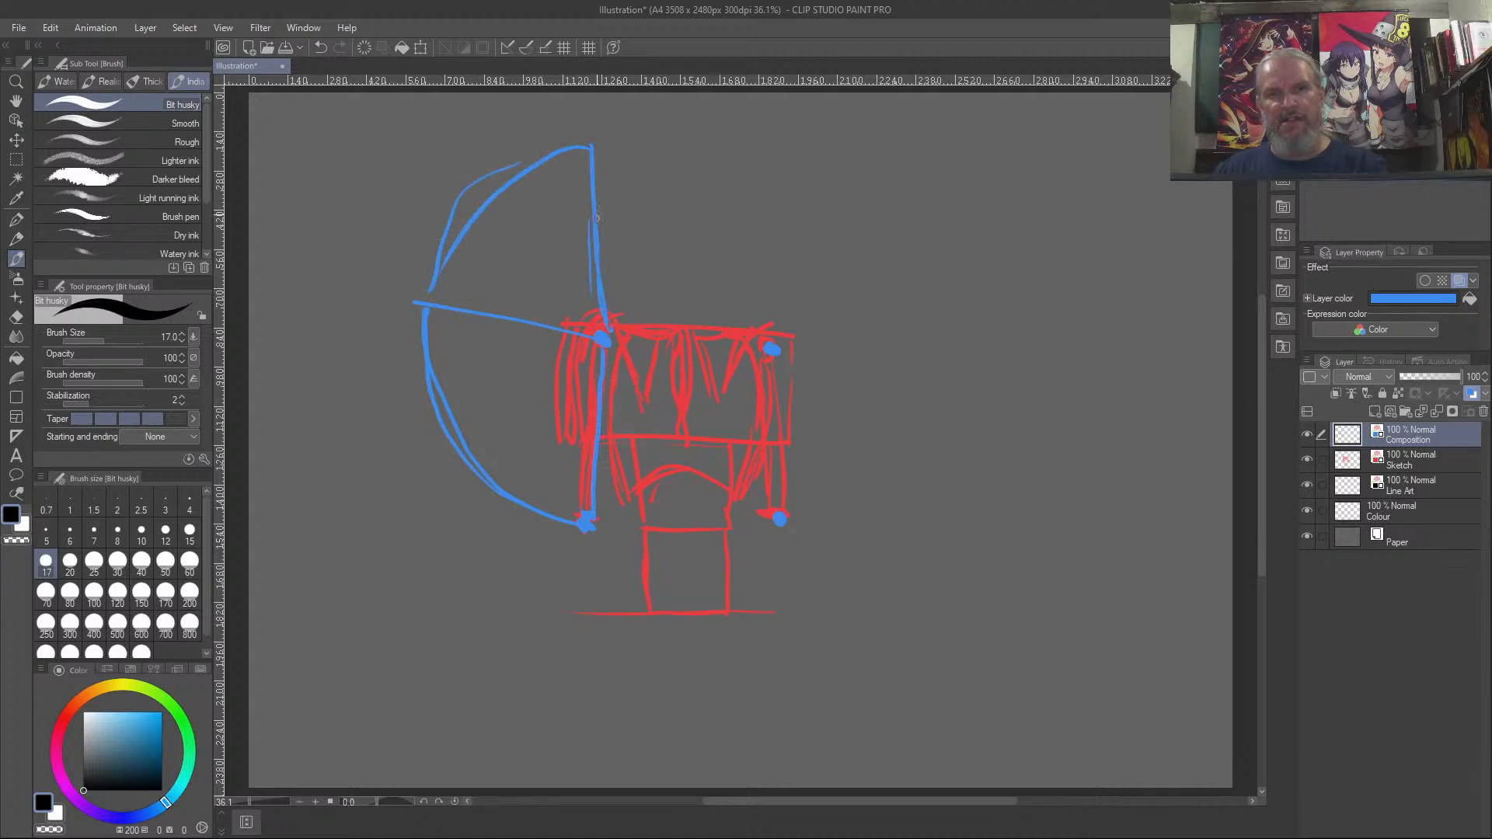
drag(595, 223, 603, 286)
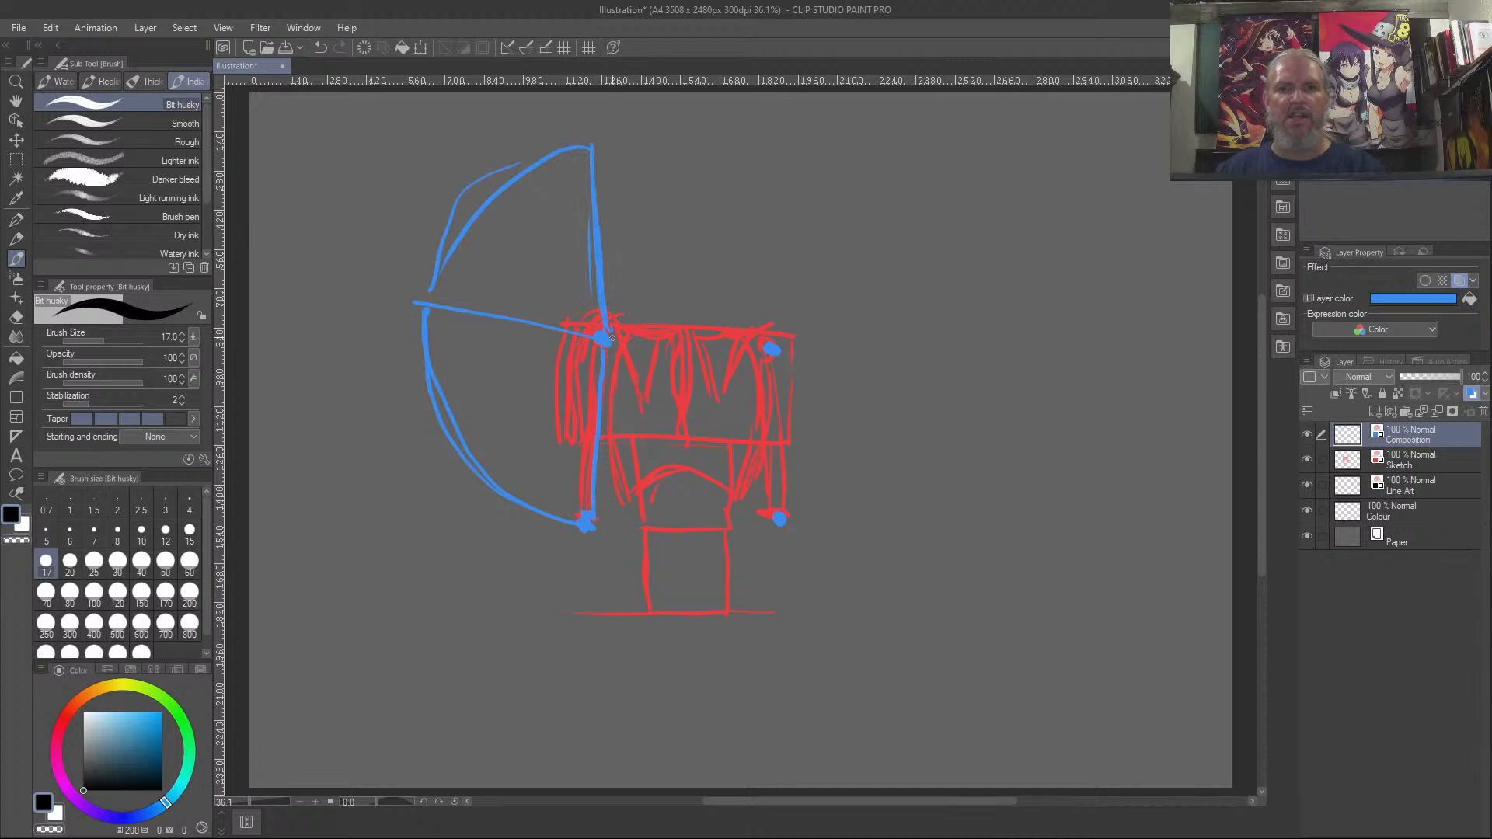
Draw a raised shoulder peak above the chest box and a second upright arm line from it, joined to the first at the top.
drag(670, 336, 631, 298)
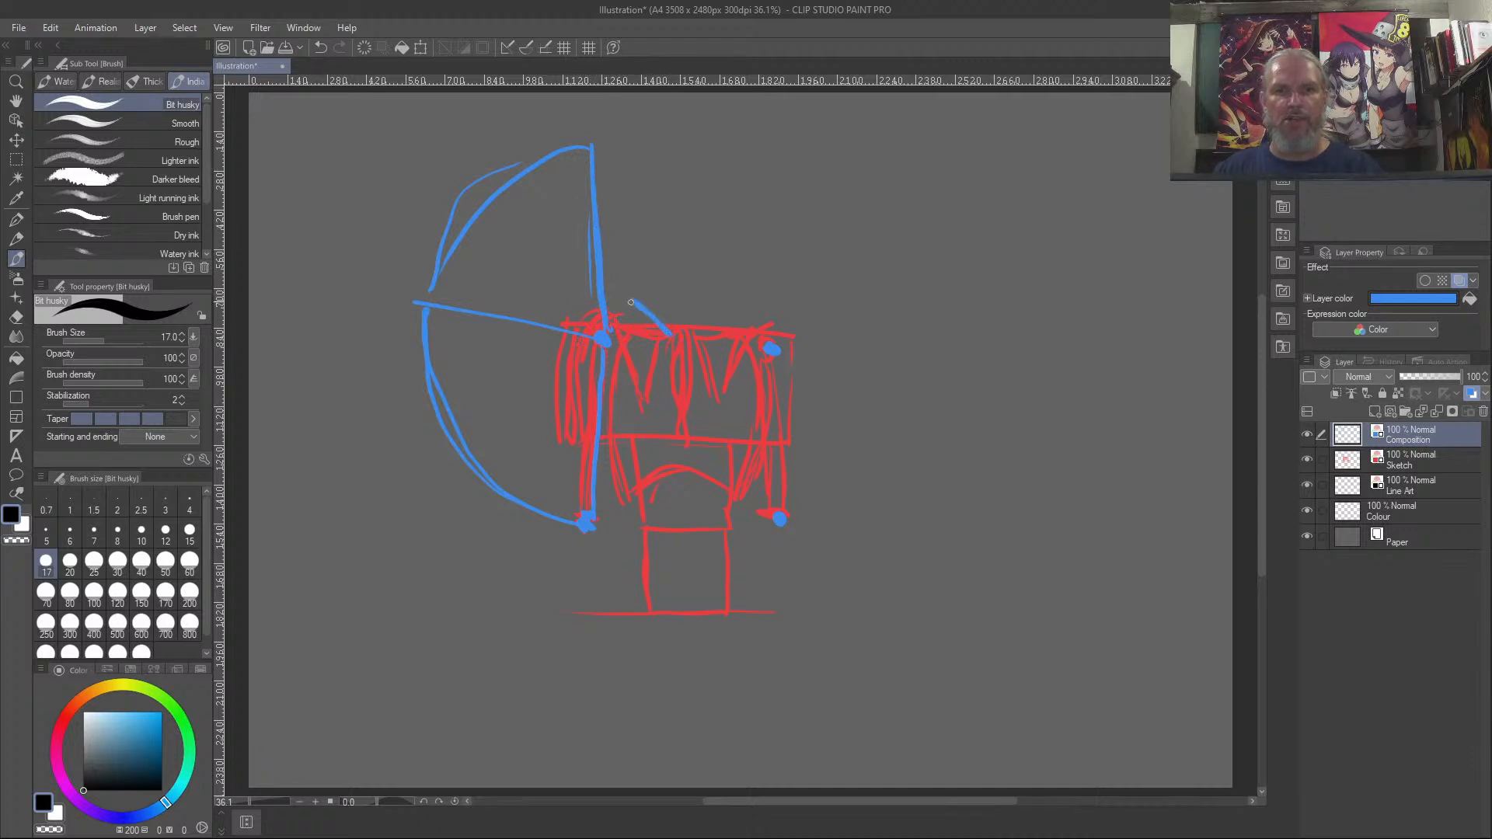
drag(607, 331, 633, 303)
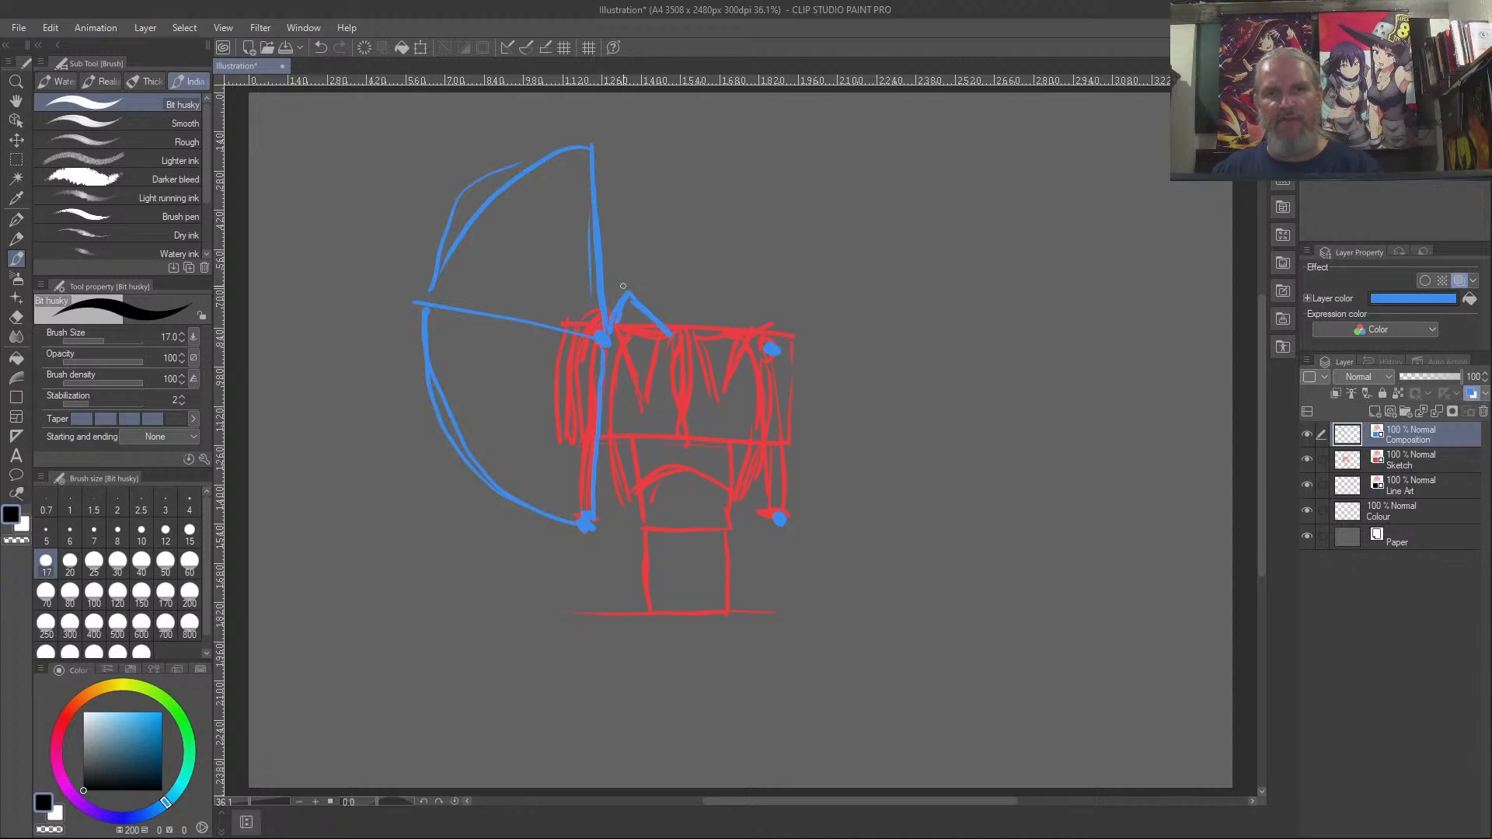
mouse_move(592, 142)
mouse_down()
mouse_move(619, 113)
mouse_move(593, 144)
mouse_move(626, 100)
mouse_move(621, 291)
mouse_move(634, 200)
mouse_up()
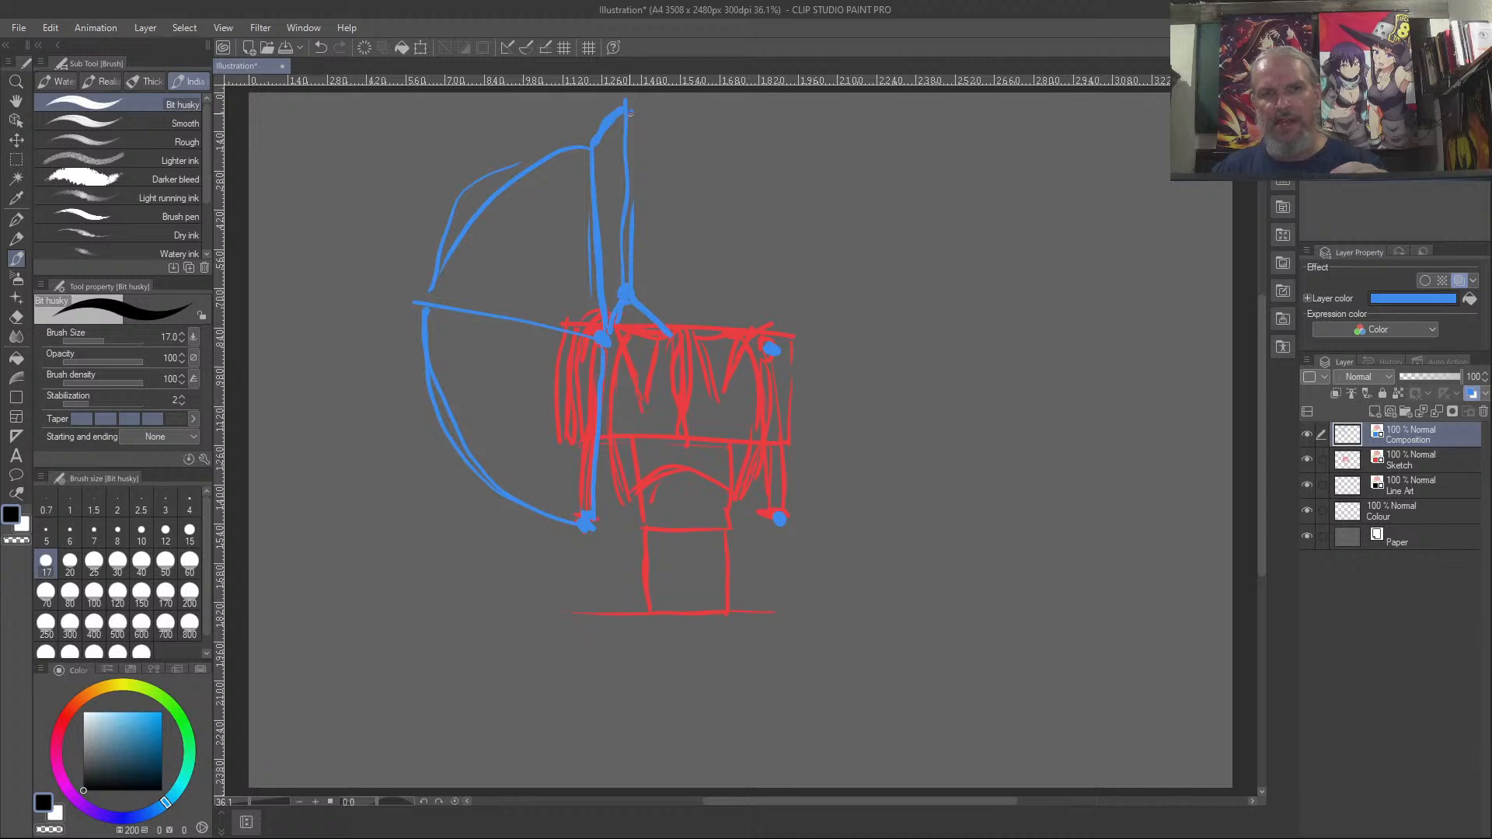
drag(620, 231, 627, 107)
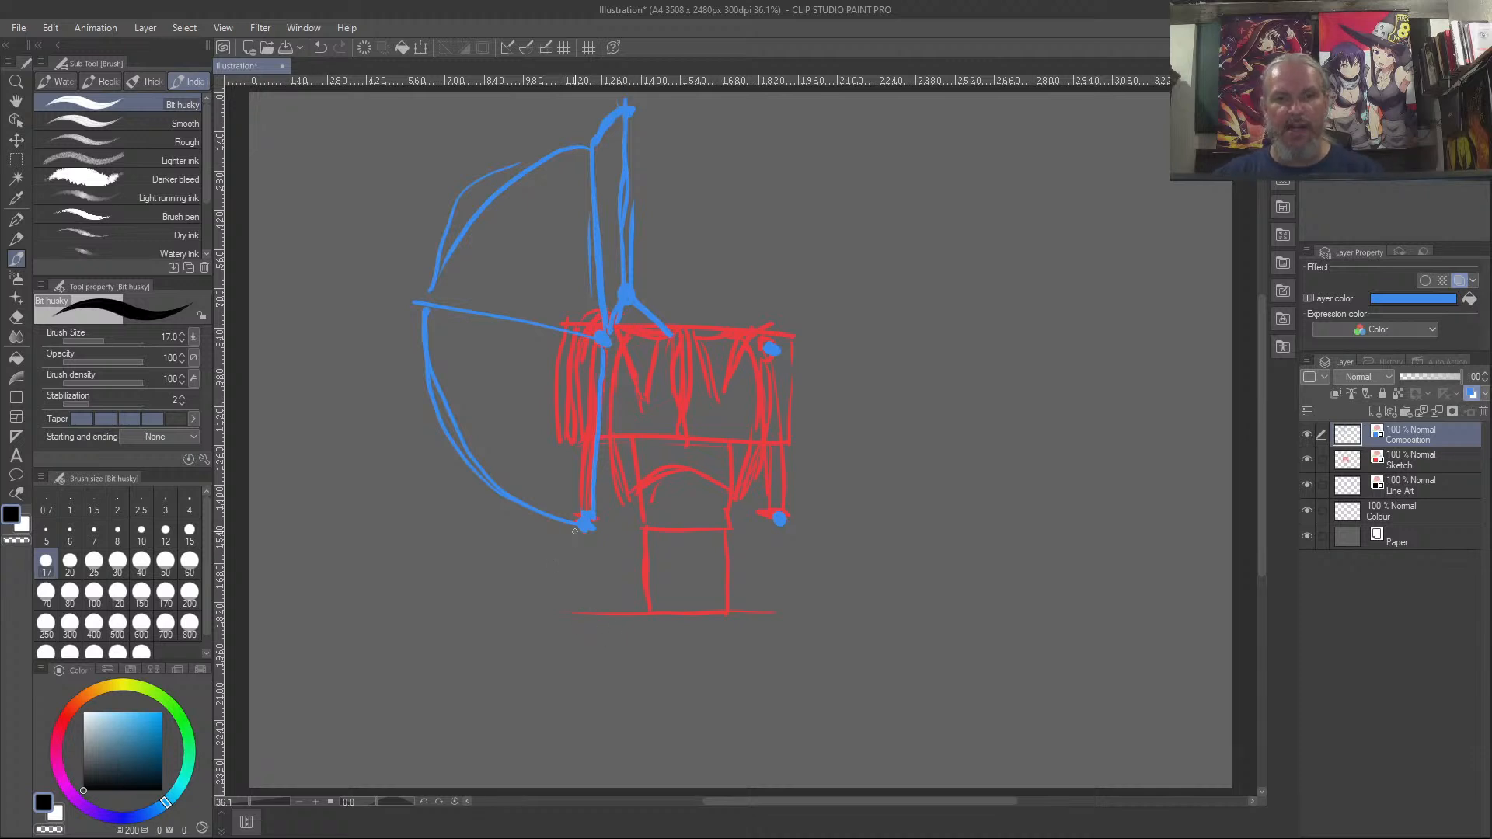
Draw the forearm hanging from the lowered elbow and a fan of forearm positions with swing arcs around the extended elbow.
drag(576, 530, 595, 664)
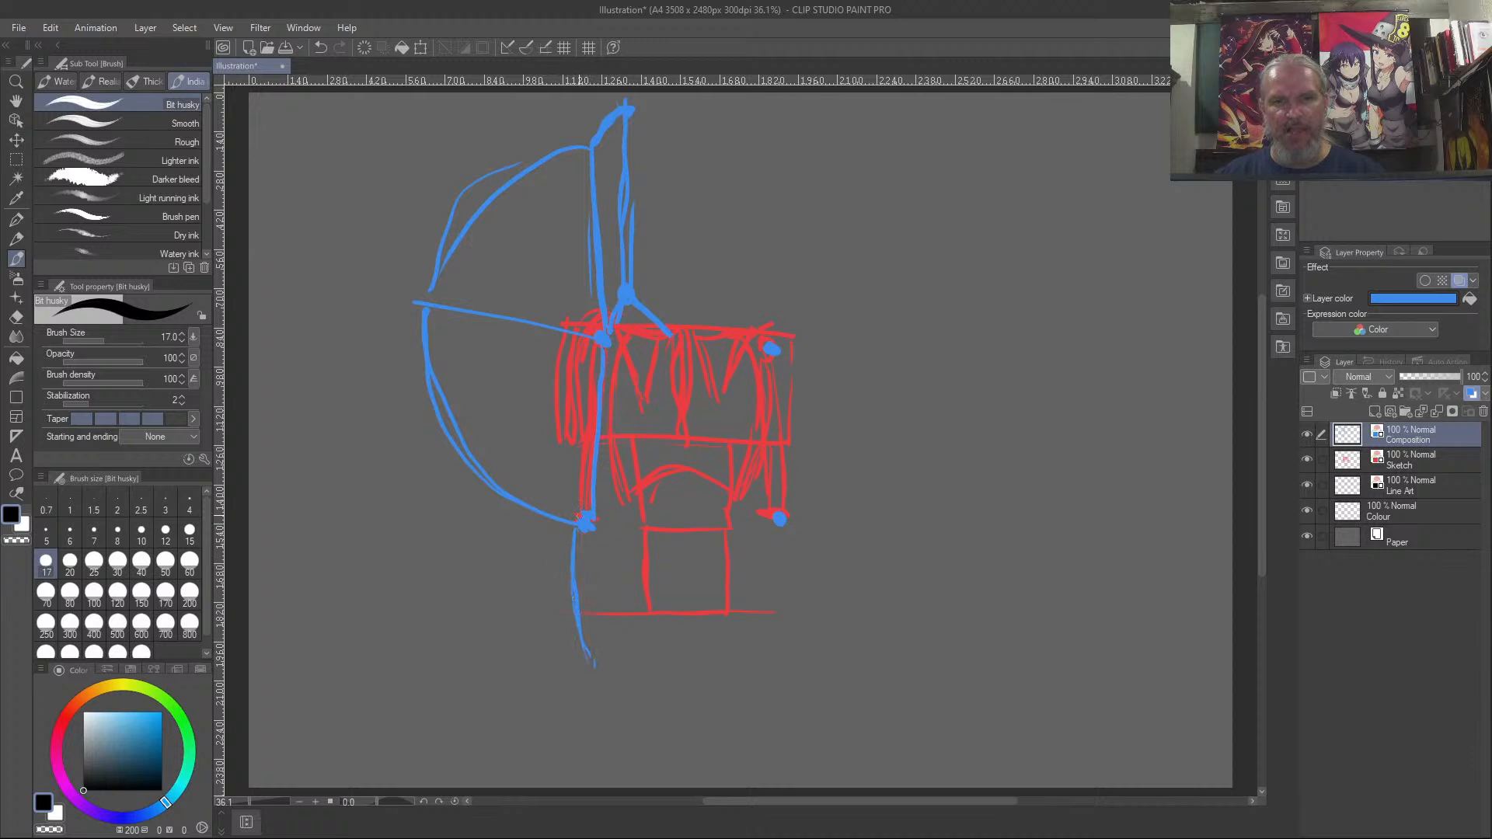
mouse_move(576, 510)
mouse_down()
mouse_move(573, 660)
mouse_move(600, 685)
mouse_up()
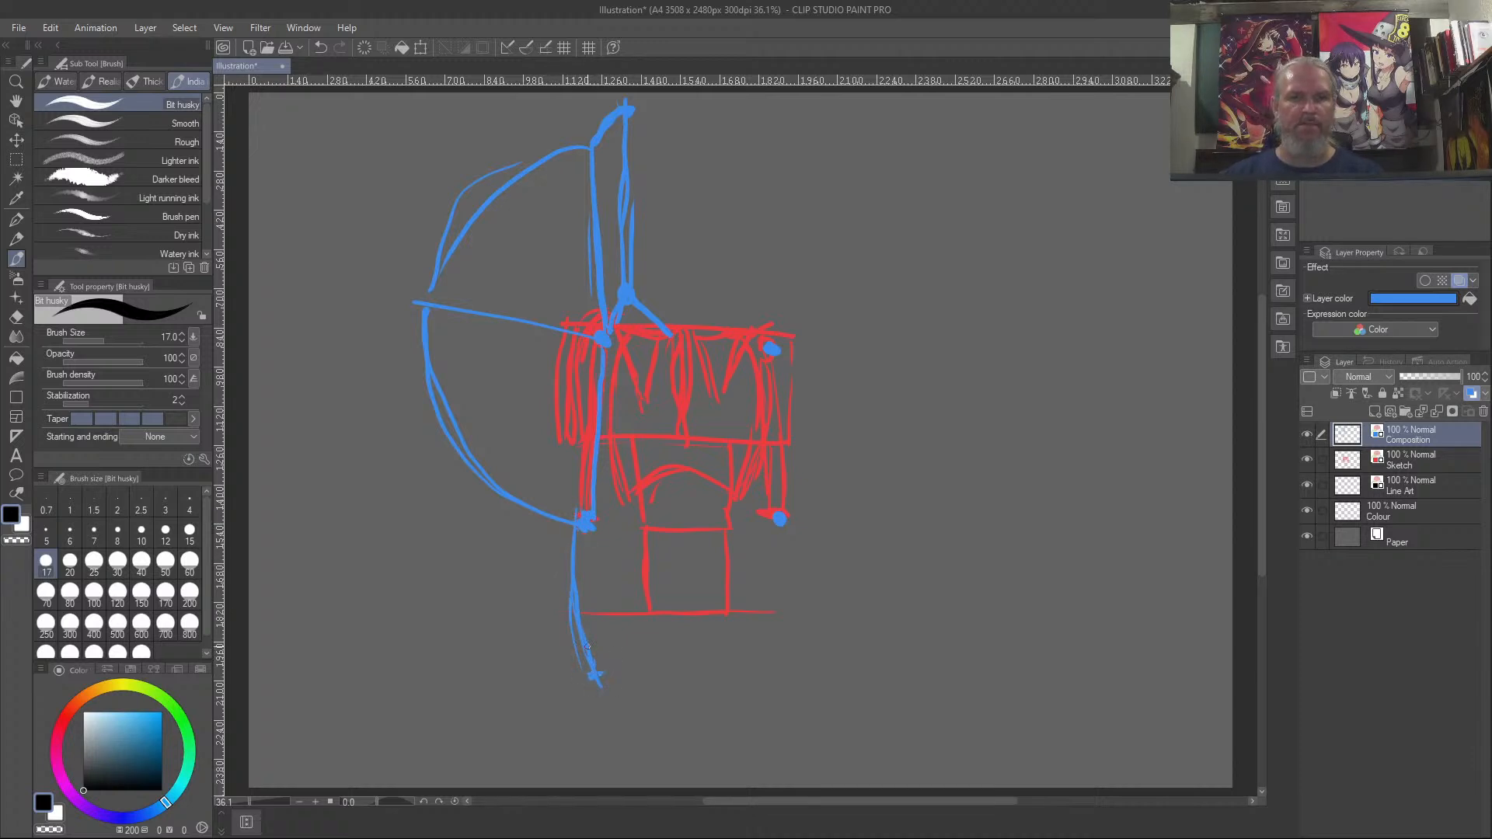
mouse_move(426, 303)
mouse_down()
mouse_move(299, 203)
mouse_move(401, 160)
mouse_move(536, 194)
mouse_up()
mouse_move(295, 216)
mouse_down()
mouse_move(283, 327)
mouse_move(305, 456)
mouse_up()
drag(279, 376, 281, 298)
drag(292, 218, 294, 298)
mouse_move(425, 319)
mouse_down()
mouse_move(309, 455)
mouse_move(535, 194)
mouse_up()
drag(429, 280, 421, 160)
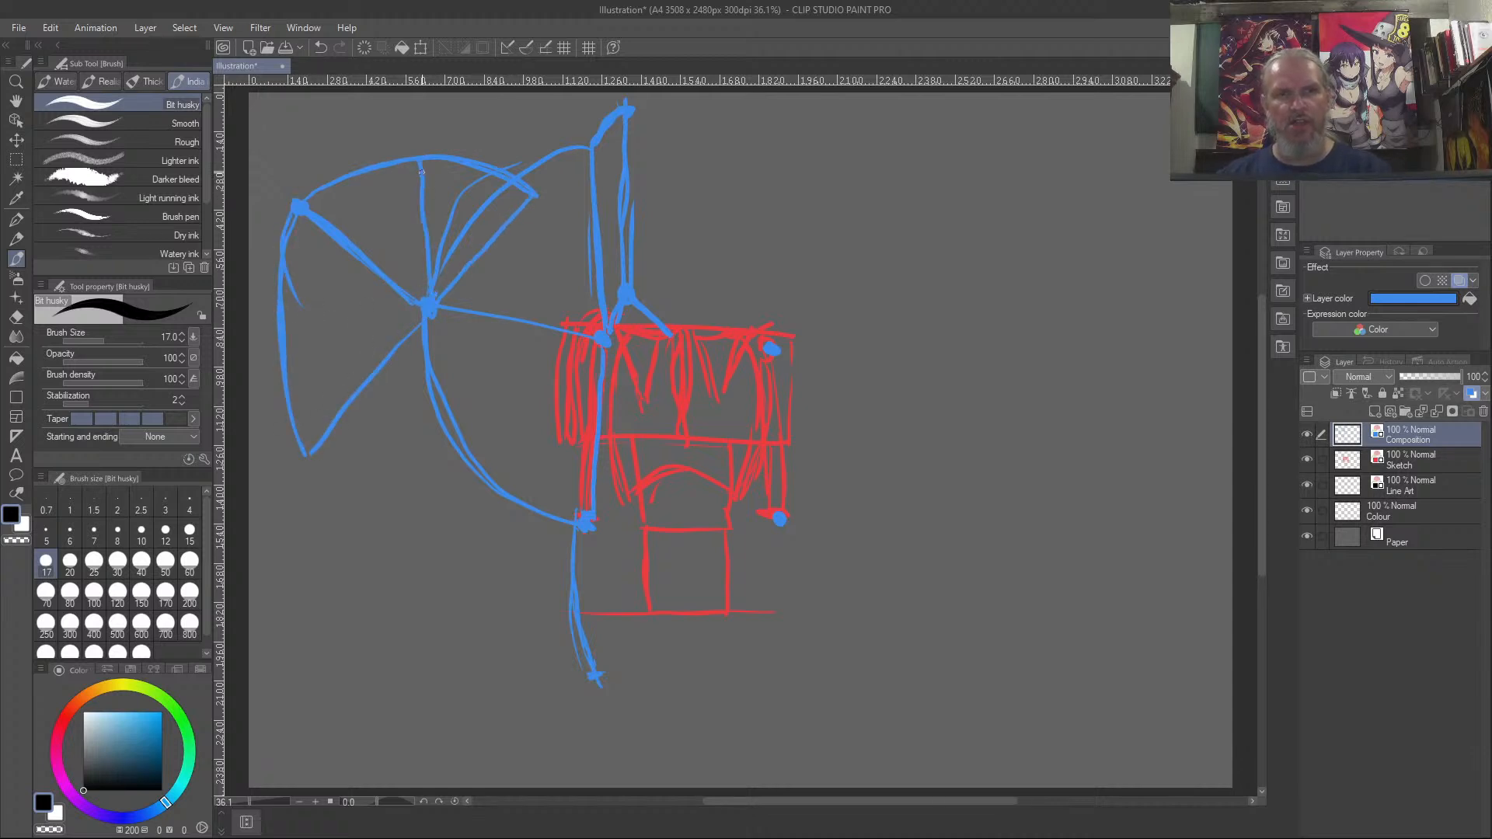
drag(429, 311, 276, 329)
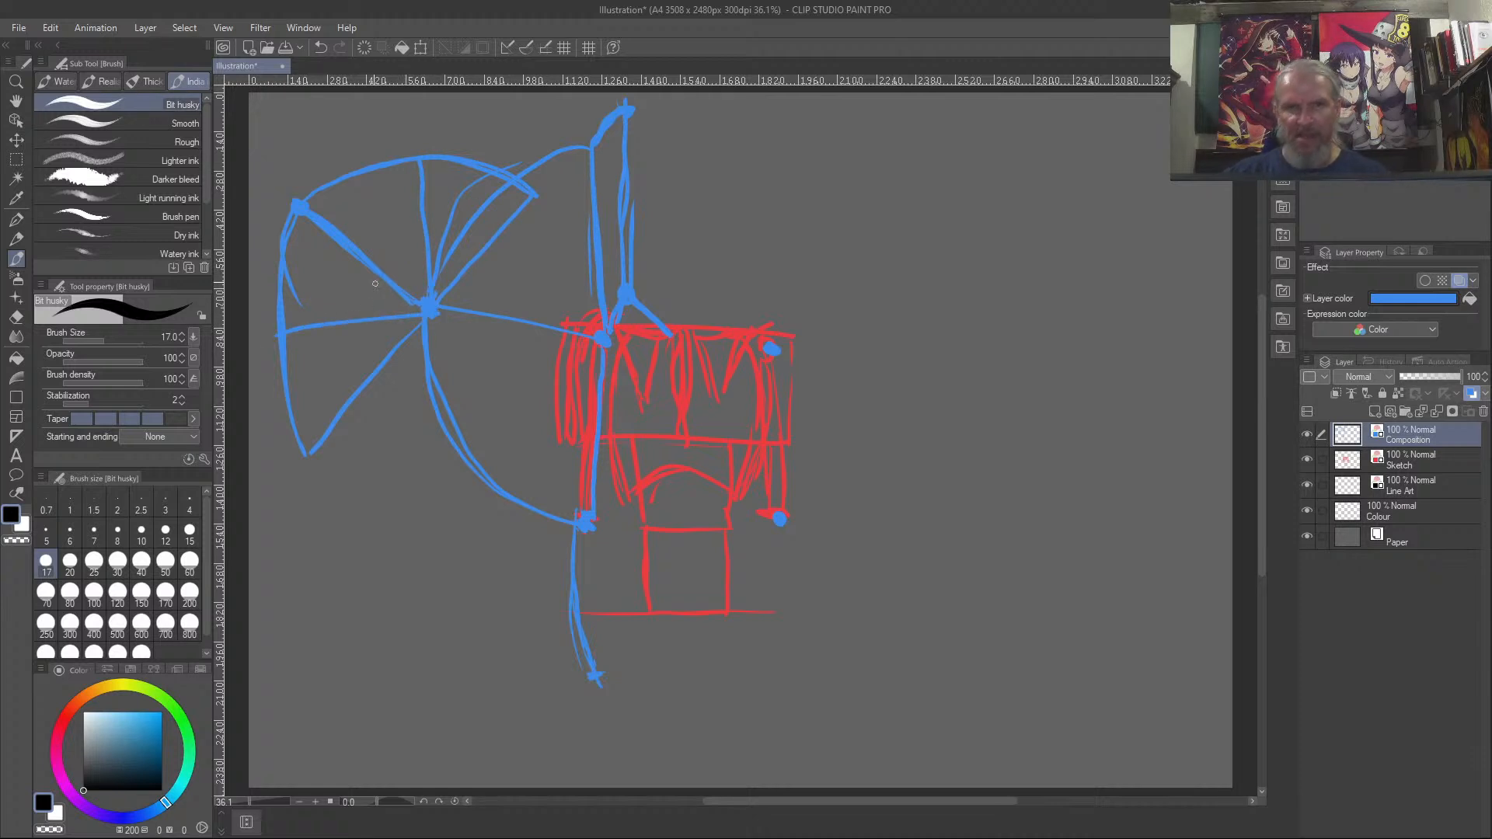
Clear the Composition layer and draw the left-hand upper arm angled outward to an elbow dot, with an arc from the lowered elbow.
key(Delete)
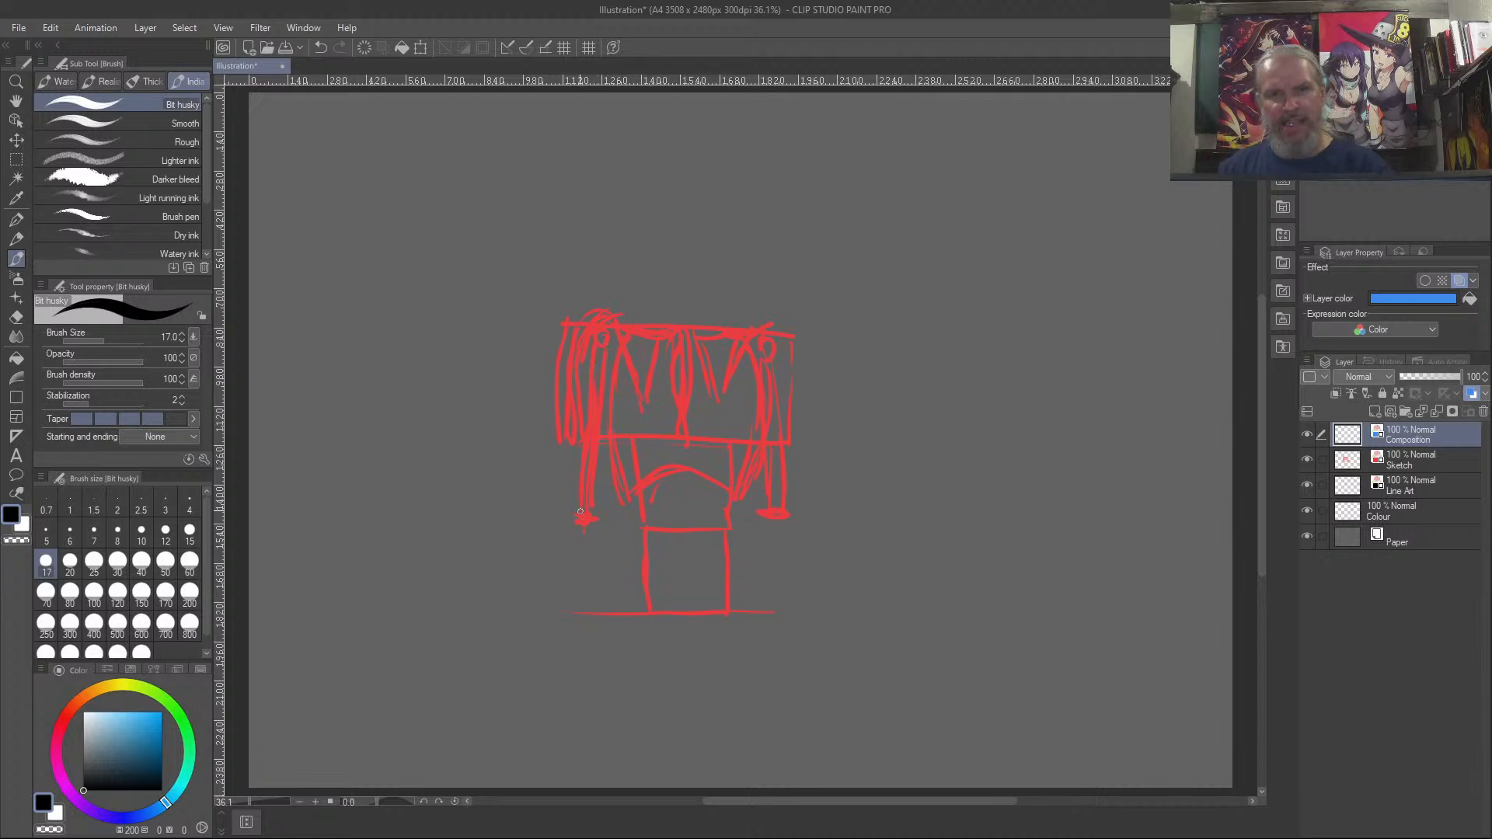
drag(582, 519, 478, 466)
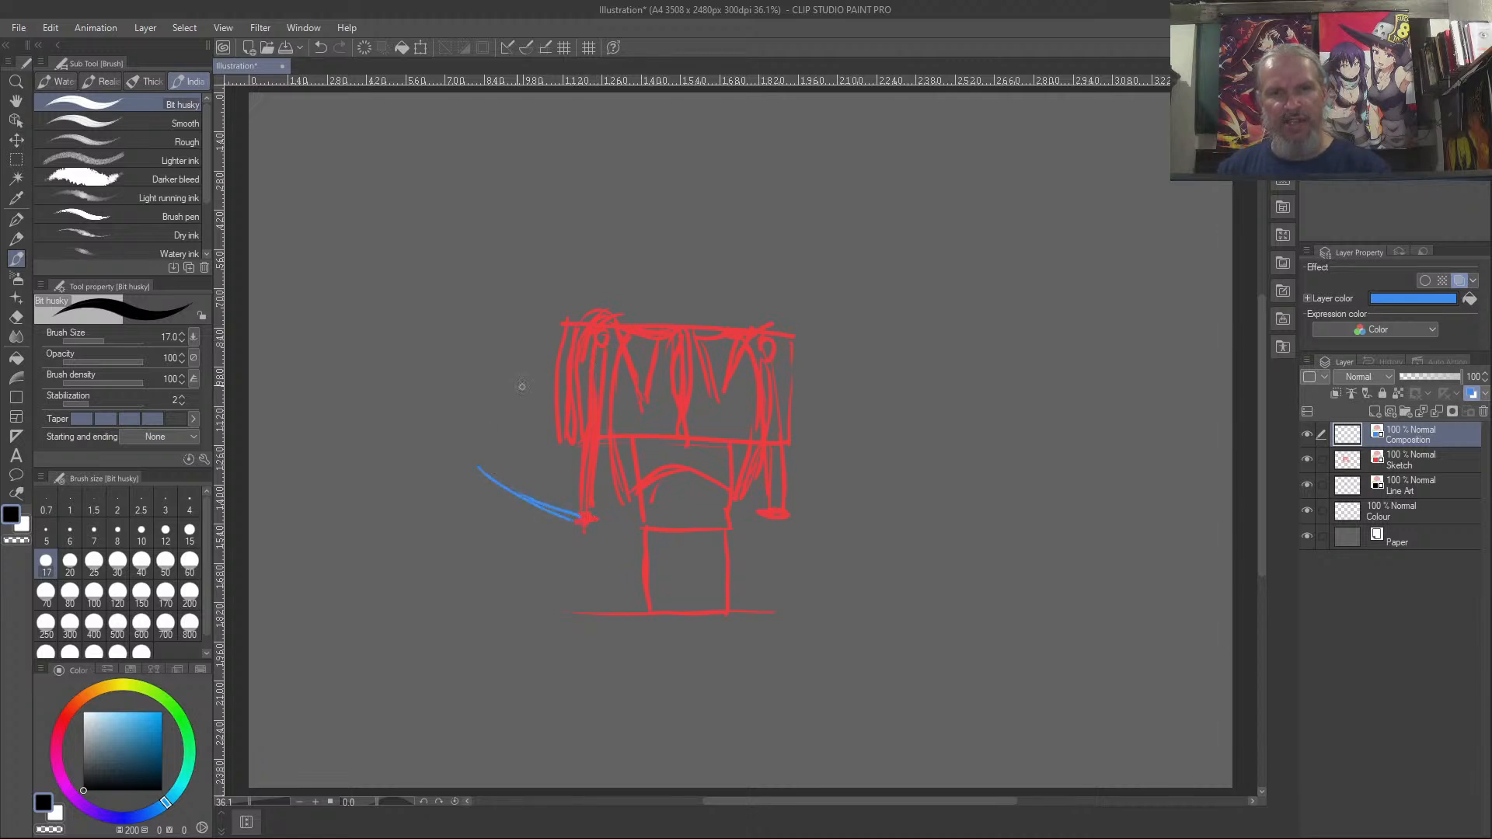
drag(596, 339, 456, 429)
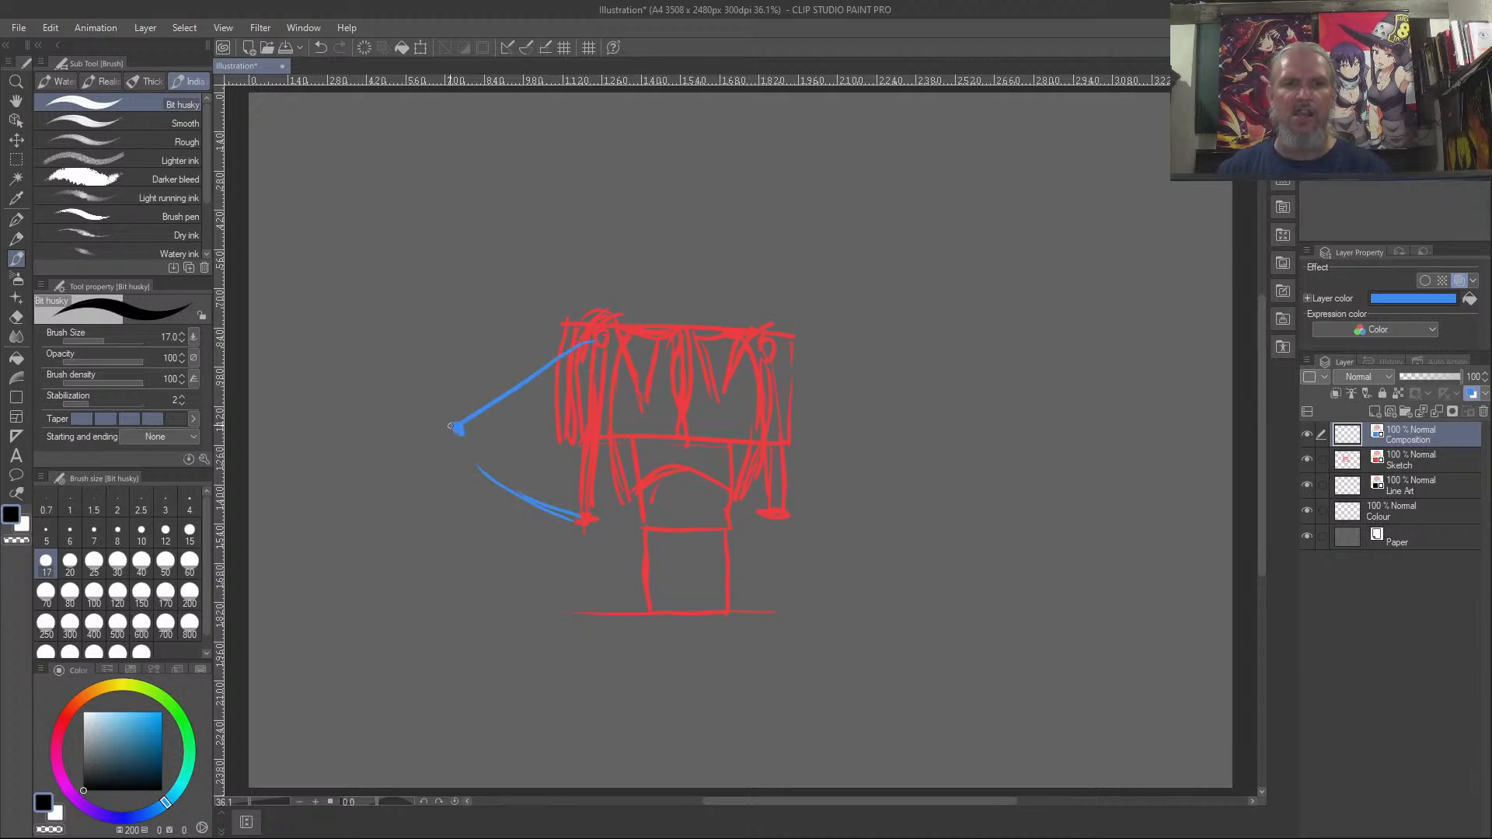
Draw a top-down torso view beside the figure with a head oval and two shoulder circles, linked by a line to the chest box.
mouse_move(1156, 327)
mouse_down()
mouse_move(1014, 274)
mouse_move(871, 326)
mouse_up()
mouse_move(1025, 281)
mouse_down()
mouse_move(991, 305)
mouse_move(1011, 388)
mouse_move(1023, 280)
mouse_up()
mouse_move(1154, 333)
mouse_down()
mouse_move(1100, 368)
mouse_move(928, 354)
mouse_move(892, 323)
mouse_move(894, 338)
mouse_move(908, 306)
mouse_move(1132, 360)
mouse_move(1142, 331)
mouse_up()
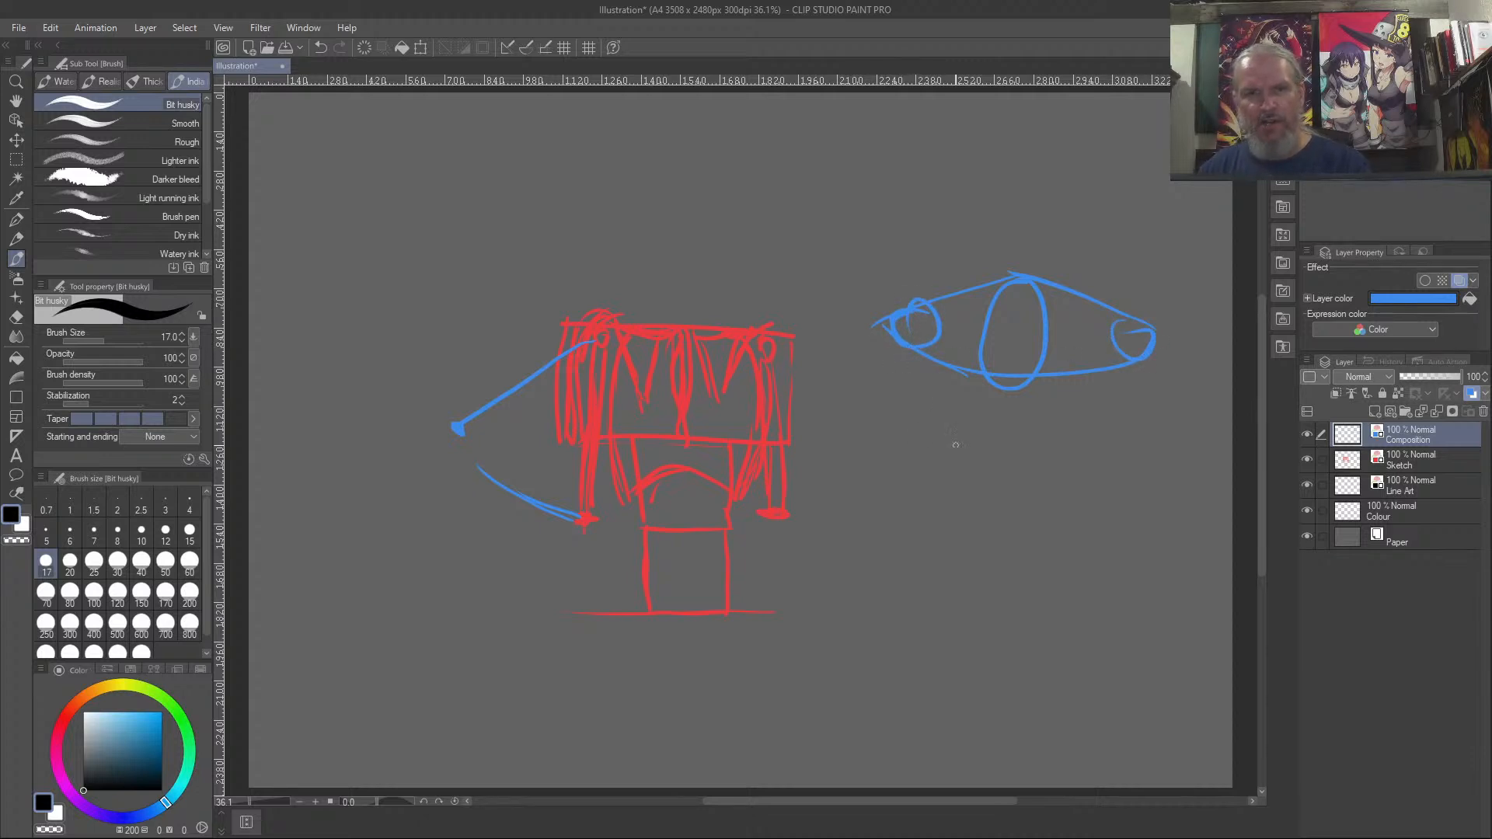
drag(891, 325, 786, 334)
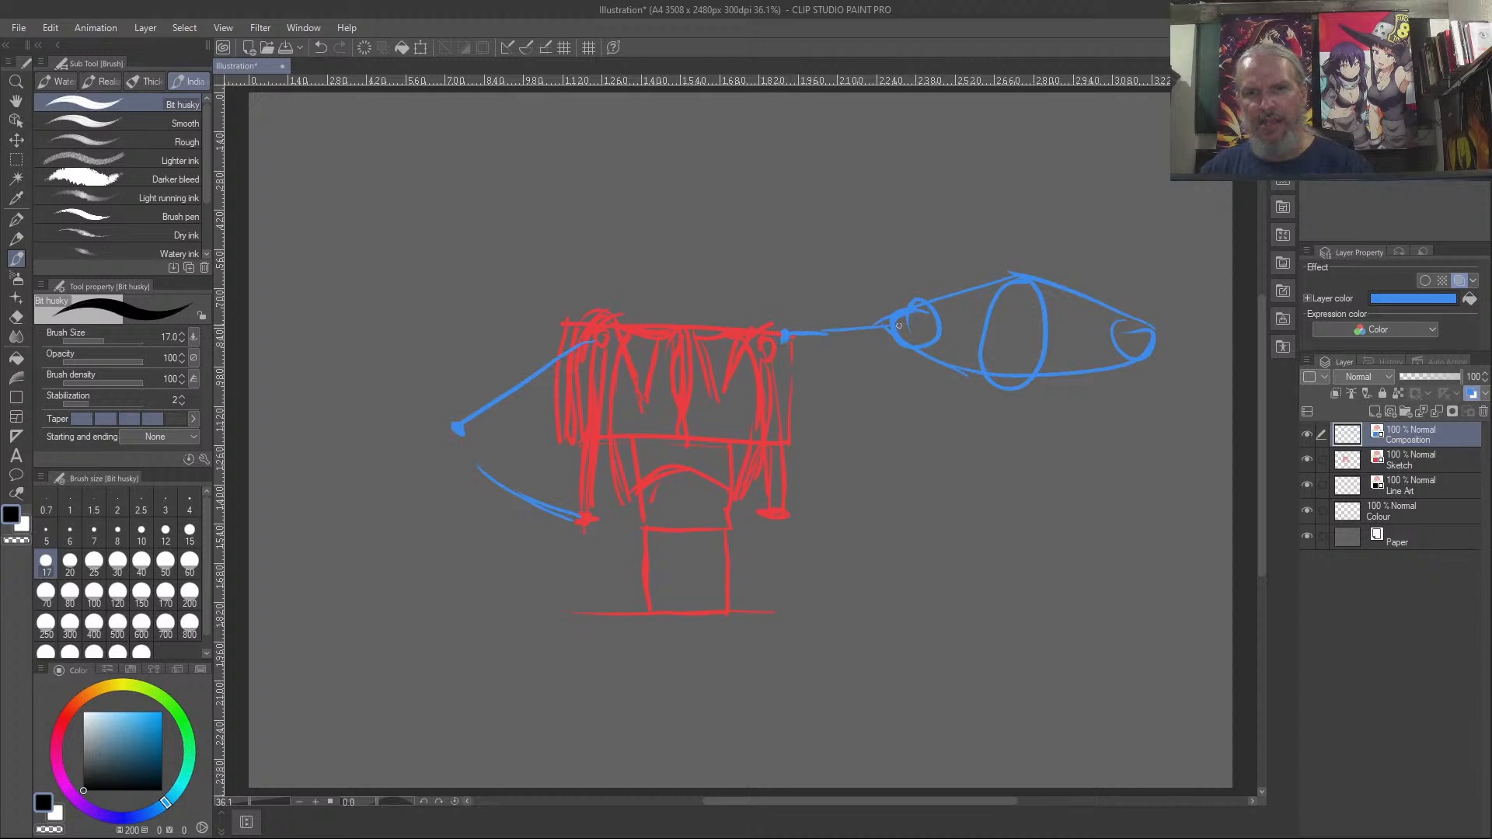
Draw curved lines from the right-hand front-view shoulder and a straight upper arm line down from the near top-view shoulder circle.
mouse_move(757, 330)
mouse_down()
mouse_move(798, 399)
mouse_move(858, 433)
mouse_up()
mouse_move(759, 337)
mouse_down()
mouse_move(794, 444)
mouse_move(867, 496)
mouse_up()
mouse_move(905, 333)
mouse_down()
mouse_move(862, 501)
mouse_move(914, 340)
mouse_move(897, 388)
mouse_up()
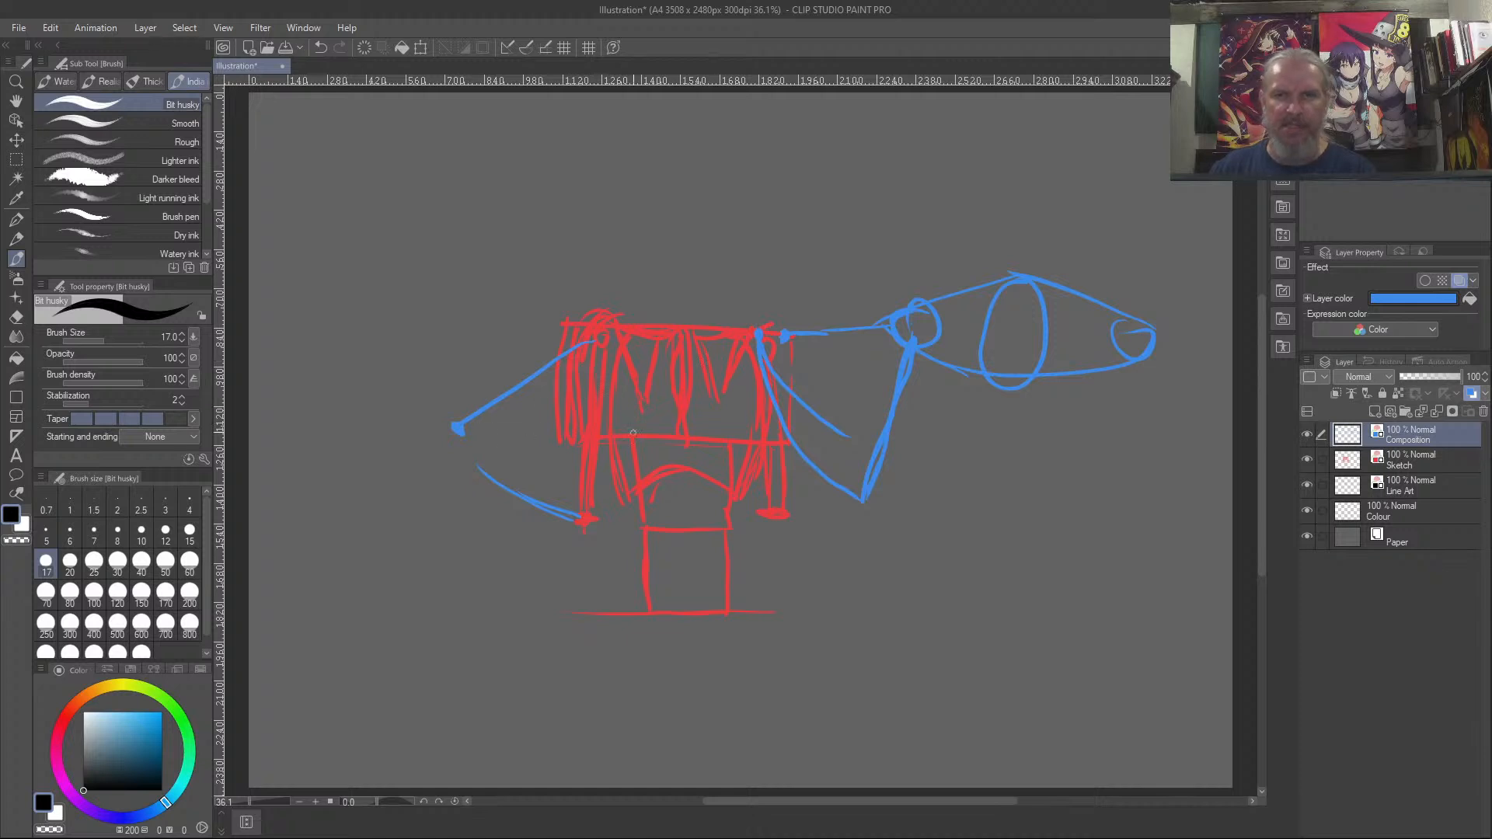
Draw a large range circle around the top-view shoulder and a matching tilted ellipse across the chest with a second upper arm position.
mouse_move(954, 140)
mouse_down()
mouse_move(880, 128)
mouse_move(797, 188)
mouse_move(762, 328)
mouse_move(814, 471)
mouse_move(962, 504)
mouse_move(1047, 361)
mouse_move(1004, 169)
mouse_move(846, 146)
mouse_up()
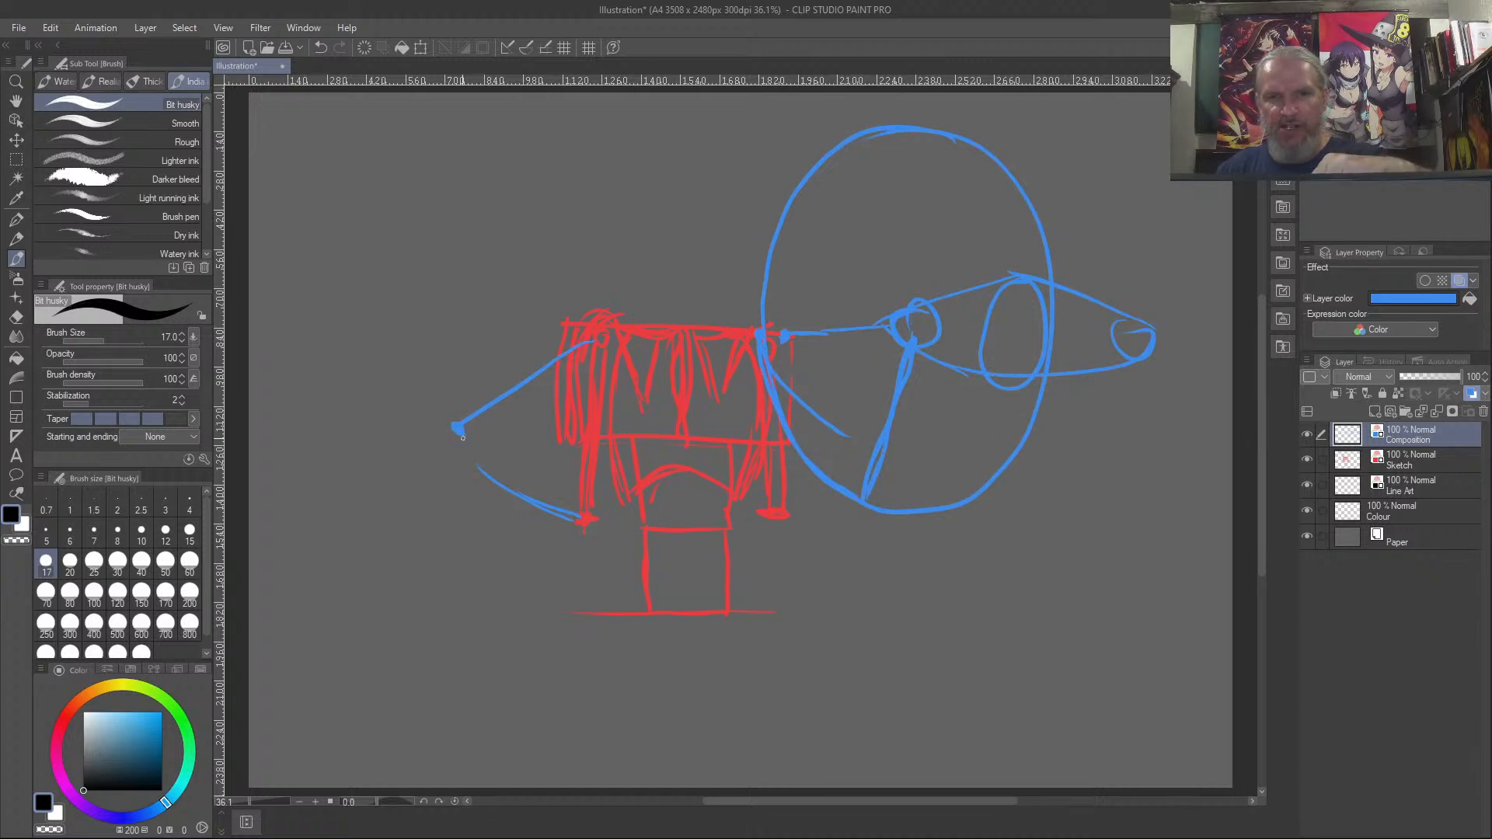
mouse_move(650, 399)
mouse_down()
mouse_move(701, 376)
mouse_move(738, 330)
mouse_move(727, 296)
mouse_move(639, 291)
mouse_move(518, 336)
mouse_move(453, 394)
mouse_move(500, 432)
mouse_move(603, 416)
mouse_move(694, 359)
mouse_up()
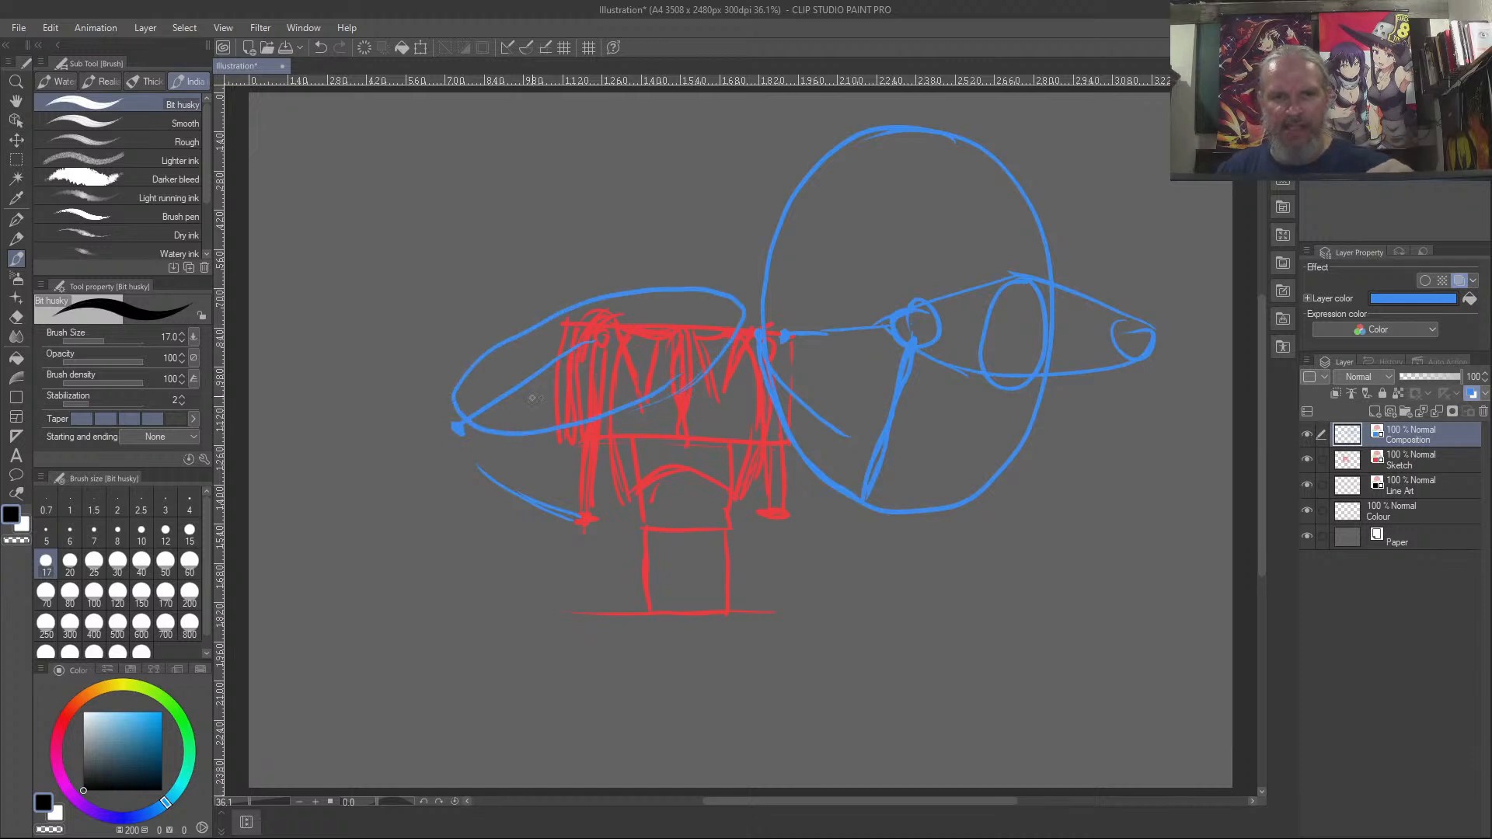
mouse_move(592, 339)
mouse_down()
mouse_move(509, 437)
mouse_move(593, 350)
mouse_up()
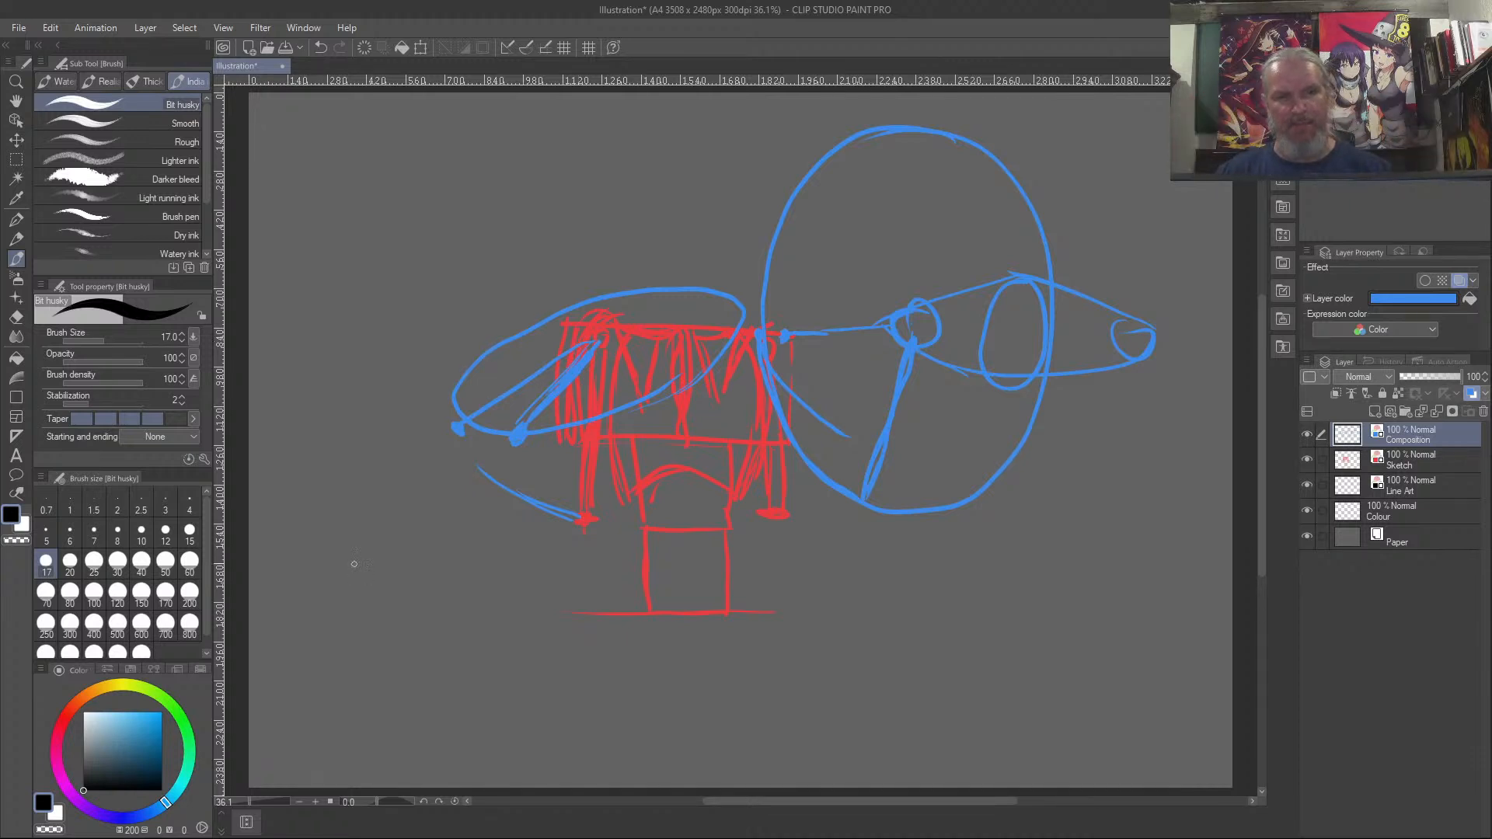
Sketch the outline of a bent arm with an oval shoulder muscle to the lower left of the torso.
mouse_move(379, 465)
mouse_down()
mouse_move(334, 588)
mouse_move(490, 582)
mouse_up()
drag(365, 551, 473, 540)
mouse_move(380, 546)
mouse_down()
mouse_move(414, 417)
mouse_move(445, 420)
mouse_move(430, 469)
mouse_move(381, 483)
mouse_move(411, 424)
mouse_up()
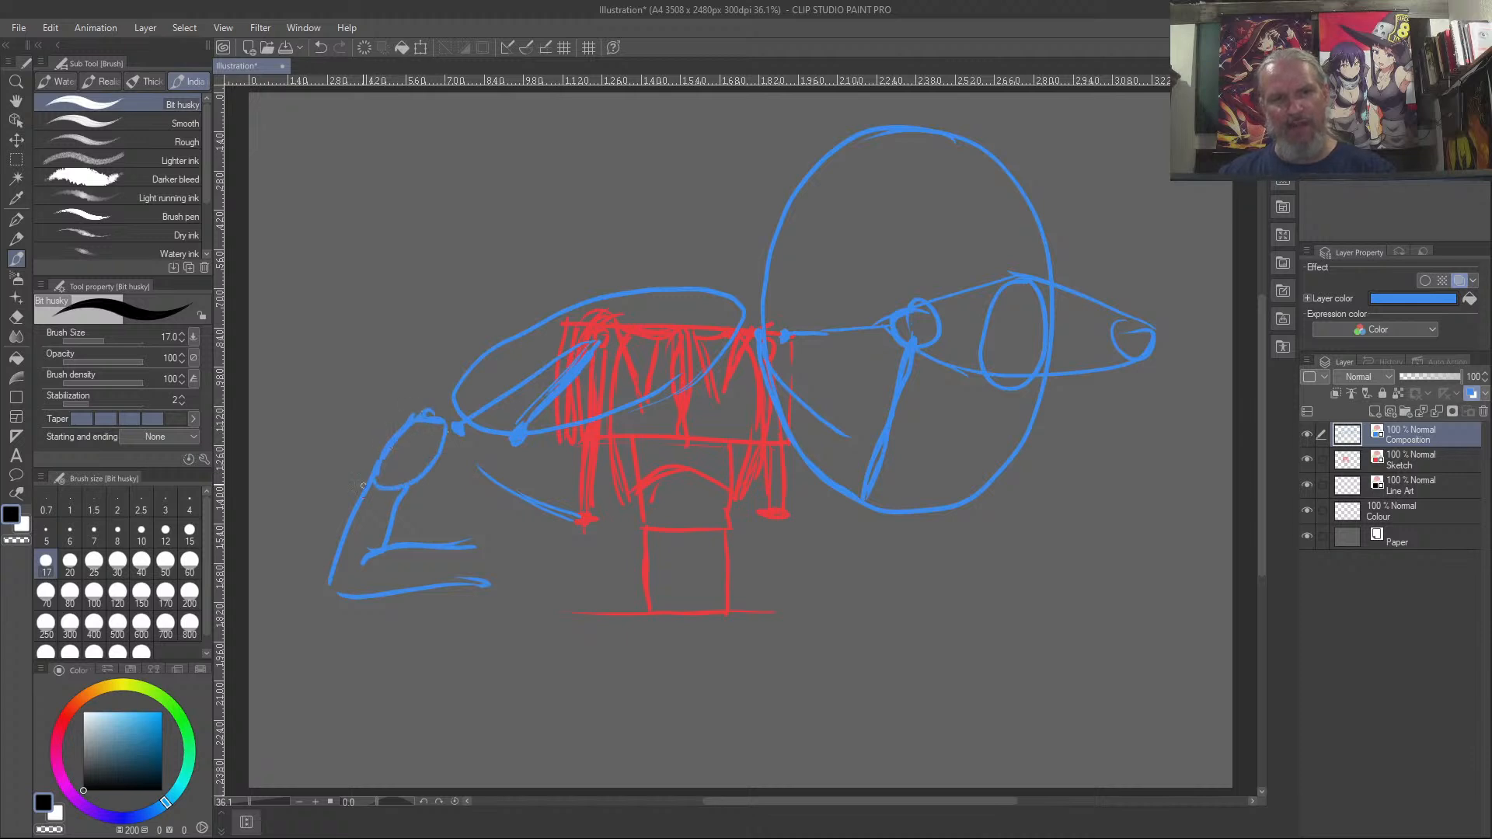
Add inner bone lines to the bent arm's two segments, then bulge the forearm outline and extend it with wrist lines.
mouse_move(371, 490)
mouse_down()
mouse_move(354, 558)
mouse_move(374, 557)
mouse_move(391, 486)
mouse_move(368, 487)
mouse_move(336, 586)
mouse_up()
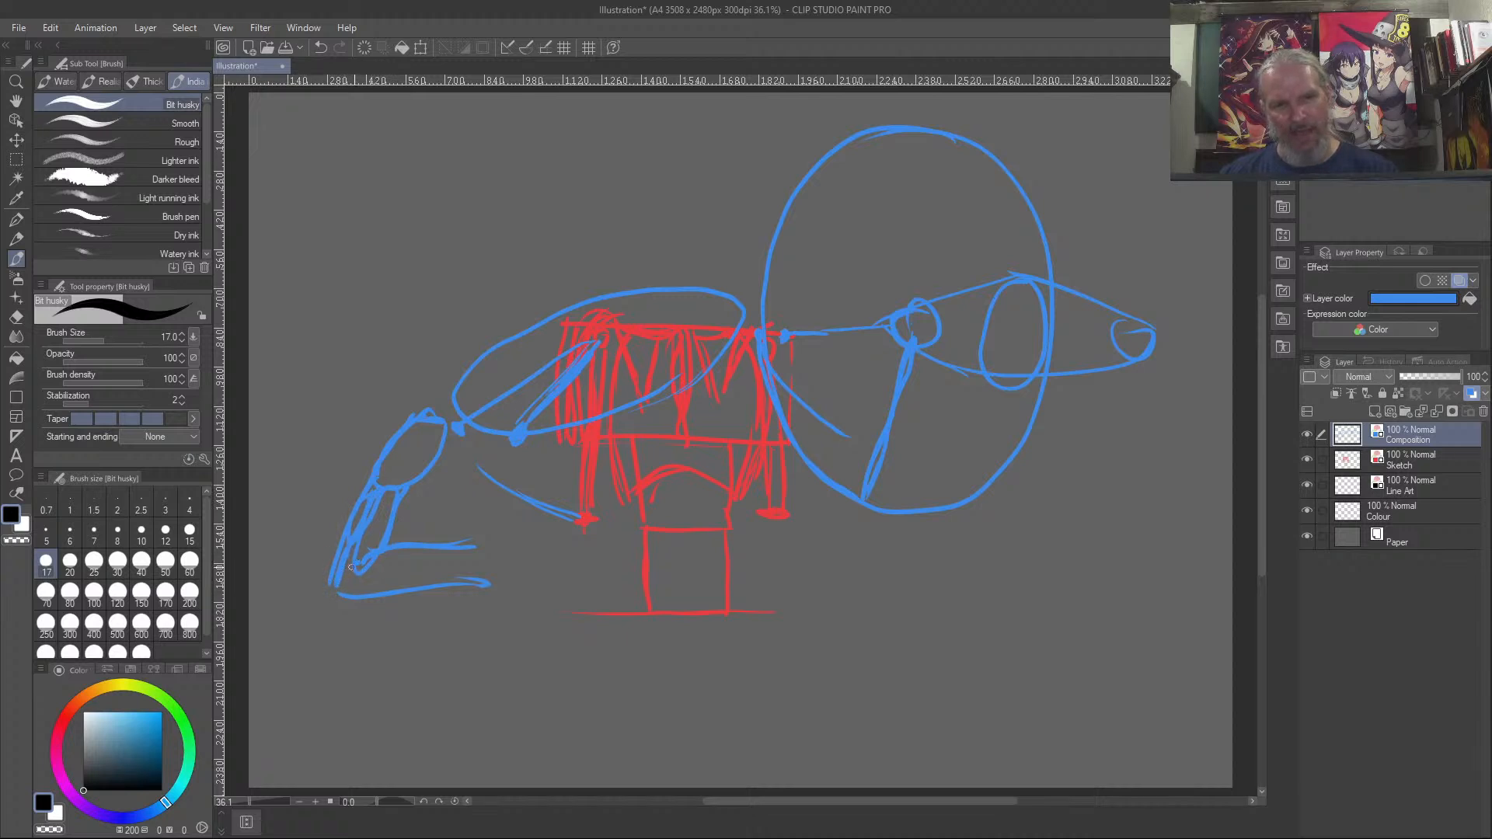
drag(476, 555, 372, 564)
drag(468, 581, 350, 583)
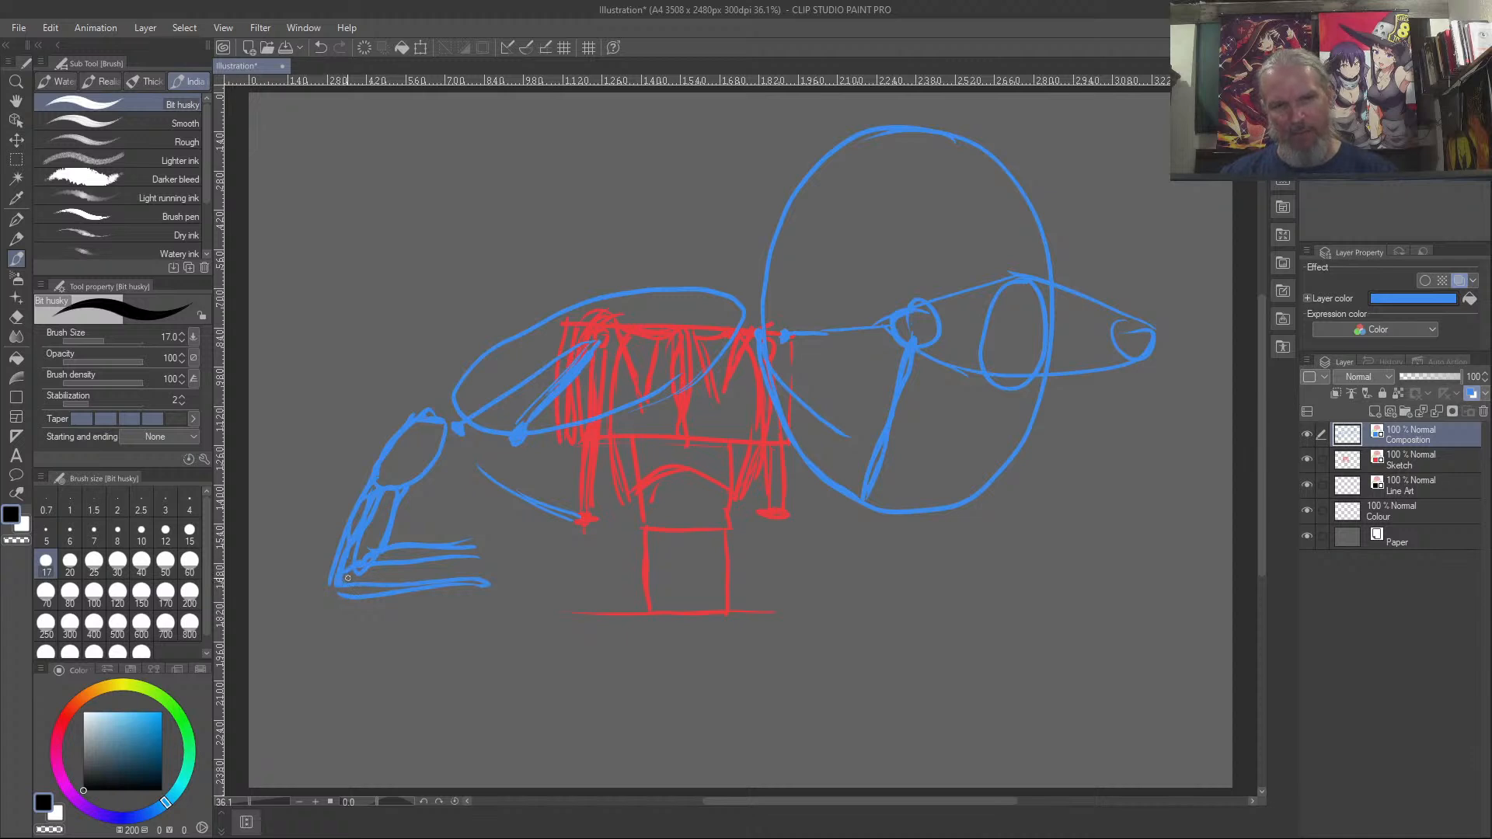
mouse_move(343, 576)
mouse_down()
mouse_move(394, 598)
mouse_move(470, 588)
mouse_move(492, 561)
mouse_move(356, 569)
mouse_up()
mouse_move(388, 536)
mouse_down()
mouse_move(509, 543)
mouse_move(488, 558)
mouse_move(536, 525)
mouse_move(565, 537)
mouse_up()
mouse_move(361, 606)
mouse_down()
mouse_move(410, 621)
mouse_move(381, 612)
mouse_move(489, 586)
mouse_move(568, 588)
mouse_up()
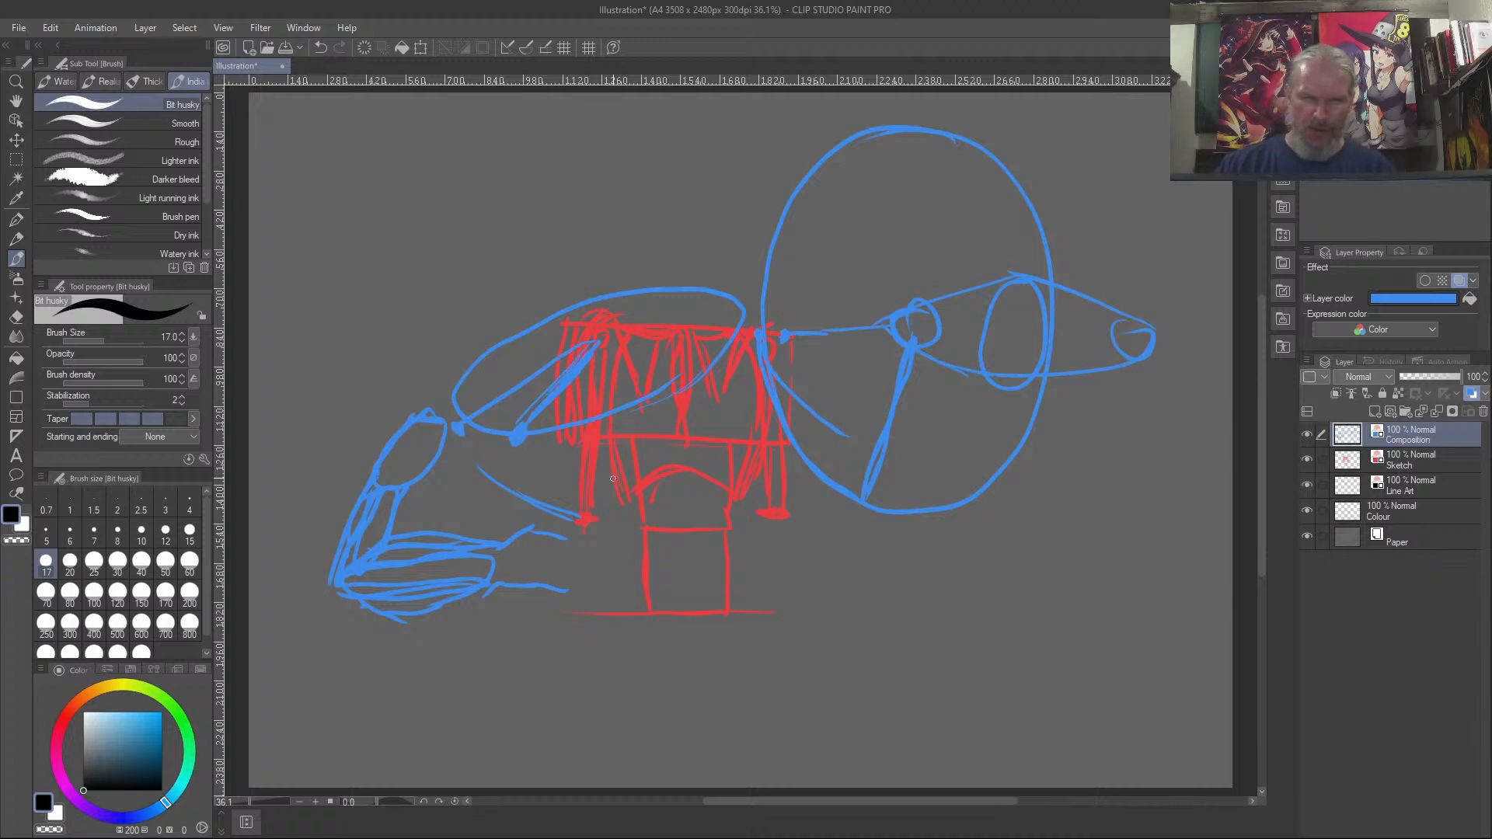
Draw a cube in perspective above the left-hand shoulder.
mouse_move(616, 184)
mouse_down()
mouse_move(536, 148)
mouse_move(442, 180)
mouse_move(531, 216)
mouse_move(440, 180)
mouse_move(454, 284)
mouse_move(518, 308)
mouse_up()
drag(532, 222, 541, 318)
drag(621, 183, 635, 290)
drag(635, 293, 531, 327)
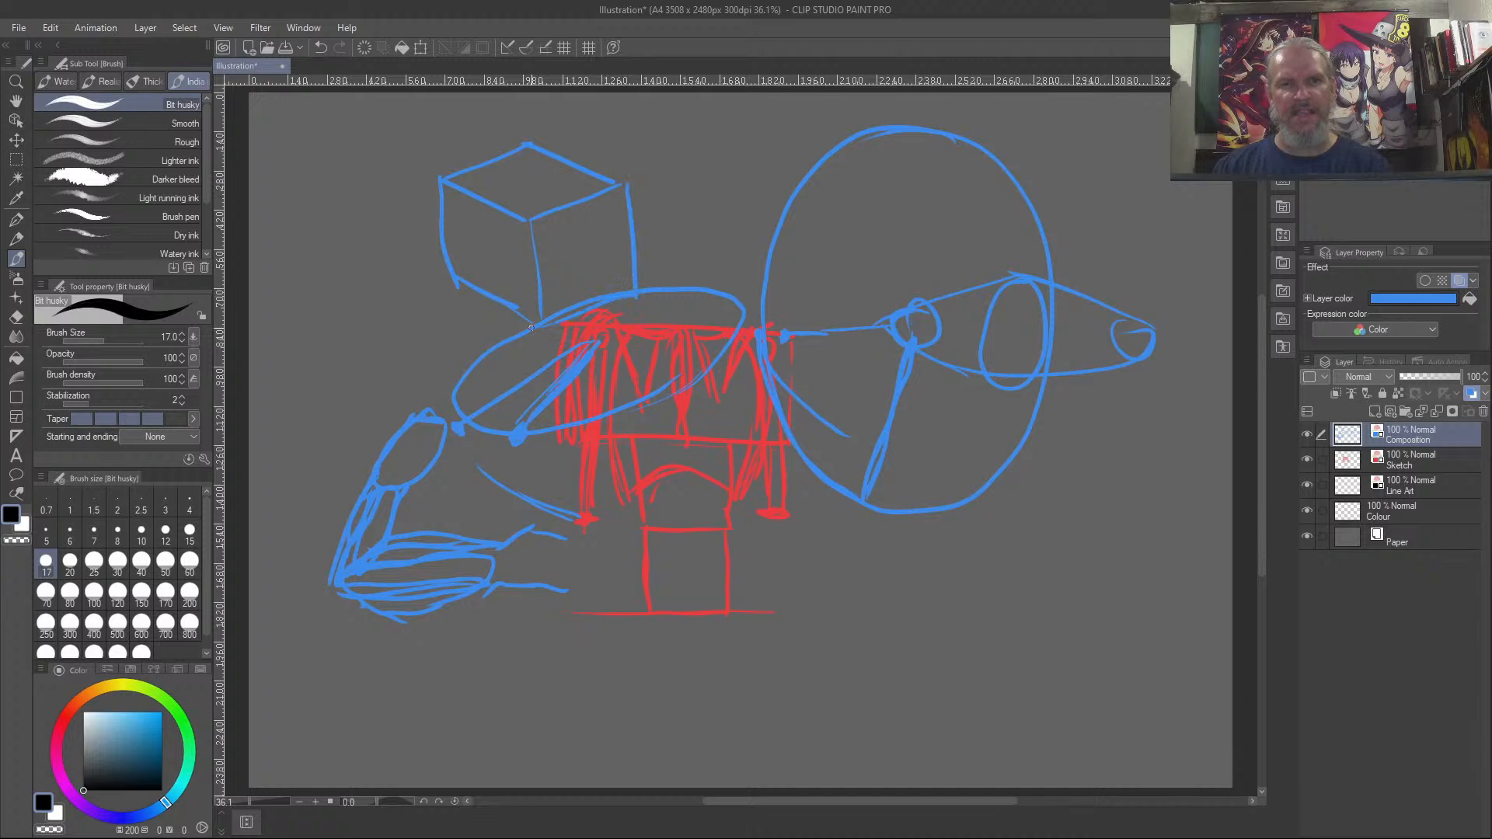
Draw a sphere beside the cube and hatch shading onto both forms.
mouse_move(331, 151)
mouse_down()
mouse_move(277, 218)
mouse_move(384, 298)
mouse_move(404, 179)
mouse_move(281, 187)
mouse_up()
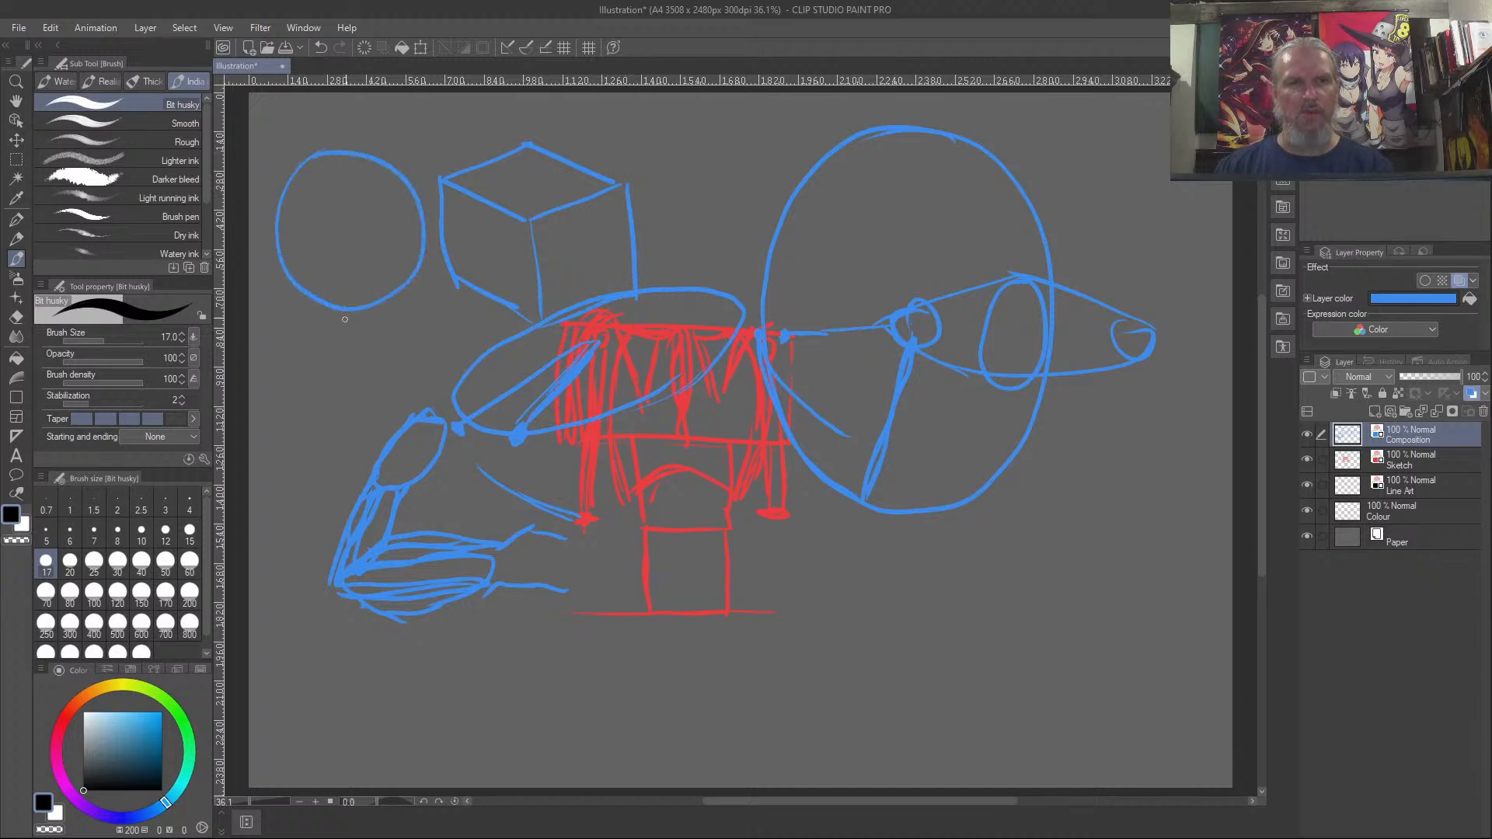
mouse_move(294, 219)
mouse_down()
mouse_move(331, 289)
mouse_move(364, 296)
mouse_move(305, 206)
mouse_move(367, 301)
mouse_move(301, 212)
mouse_move(339, 288)
mouse_move(309, 260)
mouse_move(379, 285)
mouse_move(290, 222)
mouse_up()
mouse_move(482, 268)
mouse_down()
mouse_move(460, 226)
mouse_move(523, 293)
mouse_move(515, 249)
mouse_move(471, 210)
mouse_move(466, 271)
mouse_up()
drag(547, 289, 562, 312)
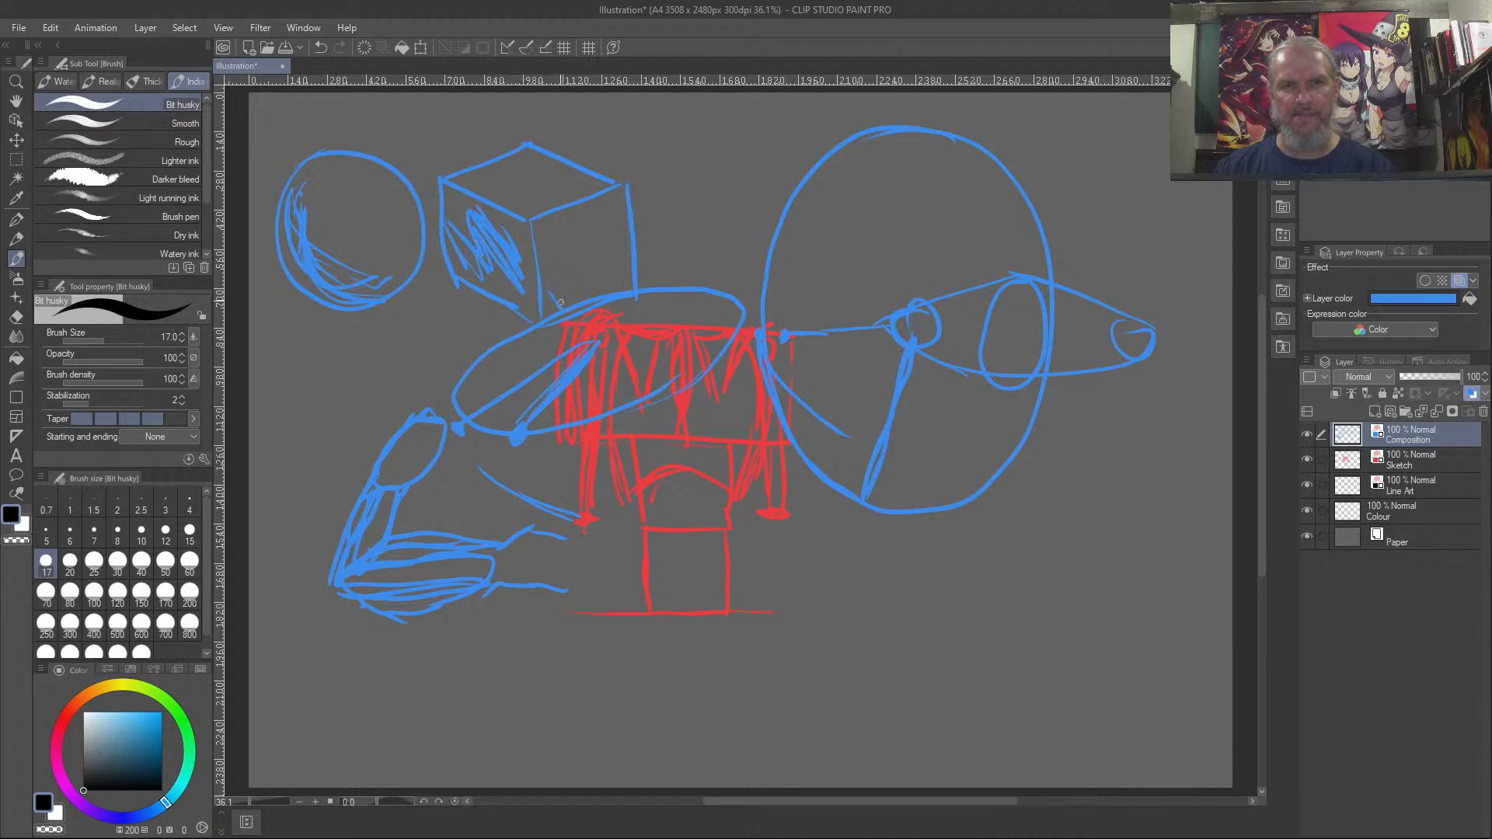
drag(545, 250, 555, 276)
Draw a cylinder above the right-hand shoulder and hatch shading along its left side and base.
mouse_move(715, 132)
mouse_down()
mouse_move(703, 177)
mouse_move(684, 144)
mouse_move(693, 268)
mouse_up()
mouse_move(787, 166)
mouse_down()
mouse_move(791, 292)
mouse_move(713, 289)
mouse_up()
drag(683, 183, 703, 272)
drag(704, 190, 723, 289)
drag(726, 255, 735, 295)
mouse_move(711, 211)
mouse_down()
mouse_move(732, 296)
mouse_move(750, 288)
mouse_move(724, 281)
mouse_move(749, 285)
mouse_up()
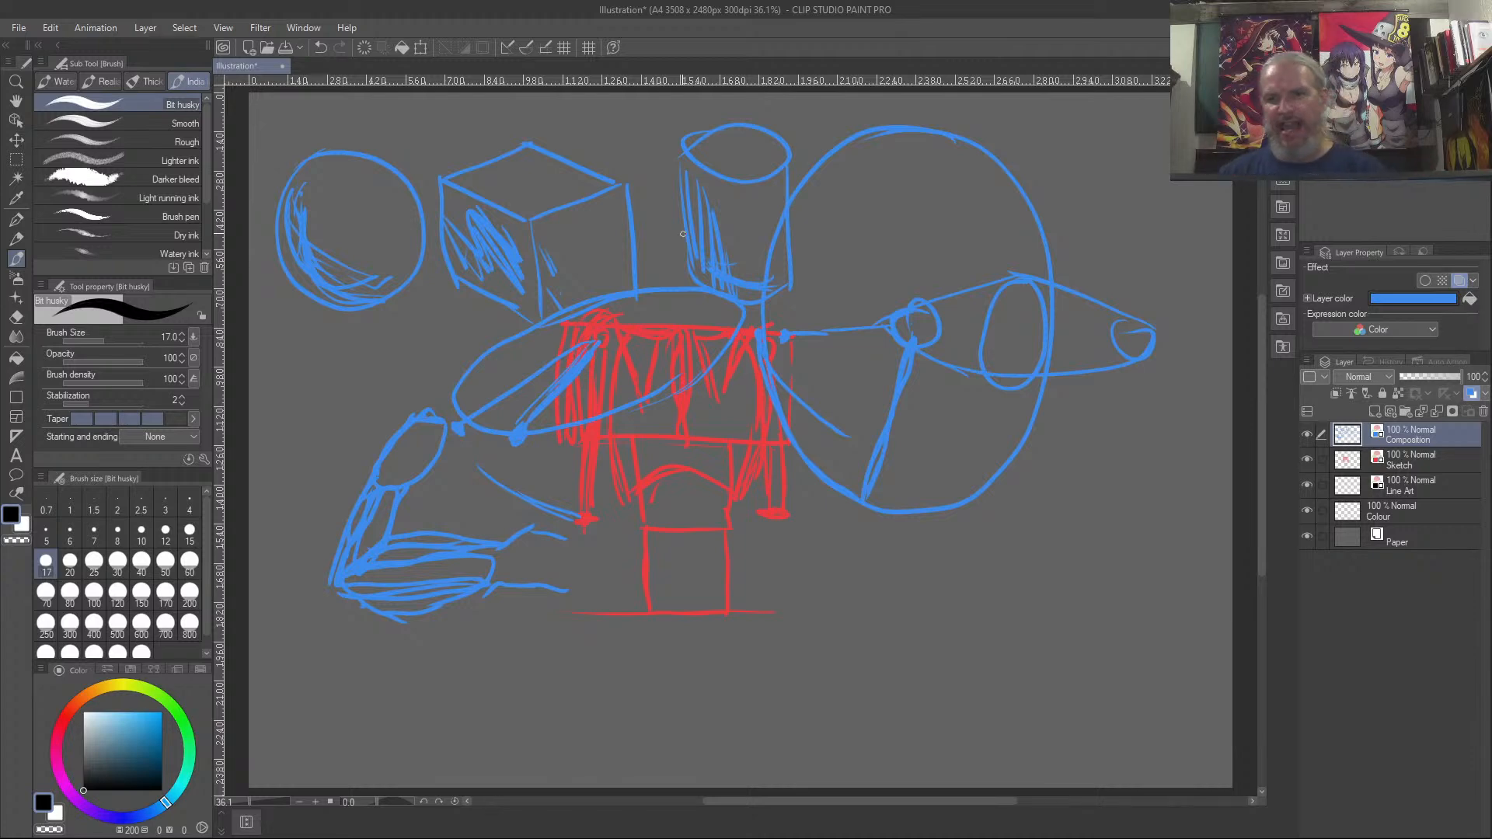
Draw a flat circle, a tall oval and a pyramid around the top-down view, plus a cone inside the cylinder.
mouse_move(863, 539)
mouse_down()
mouse_move(842, 611)
mouse_move(951, 611)
mouse_move(846, 550)
mouse_up()
mouse_move(1045, 471)
mouse_down()
mouse_move(1018, 614)
mouse_move(1086, 473)
mouse_move(1040, 497)
mouse_up()
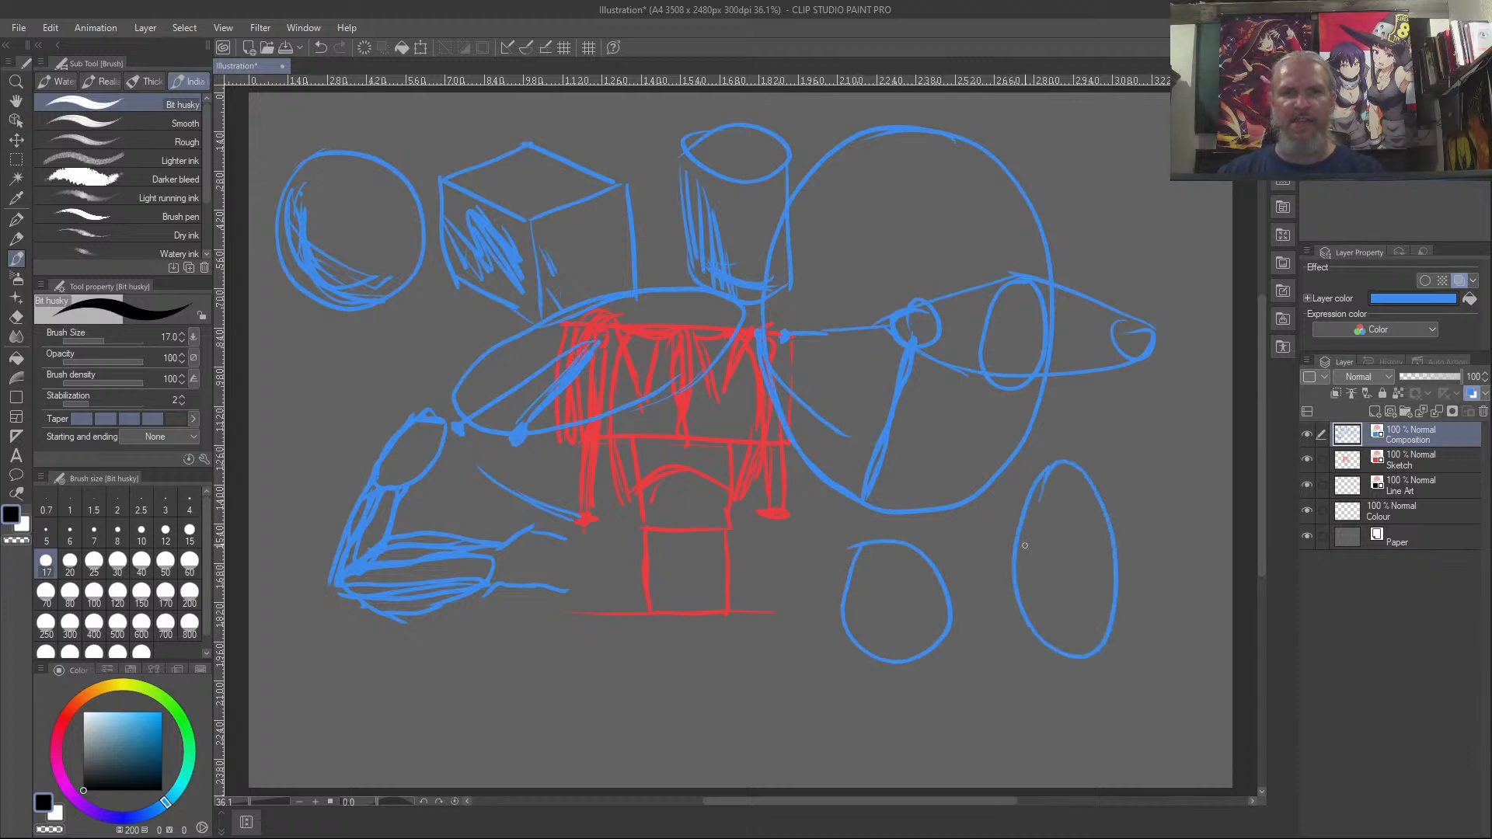
drag(1119, 130, 1216, 296)
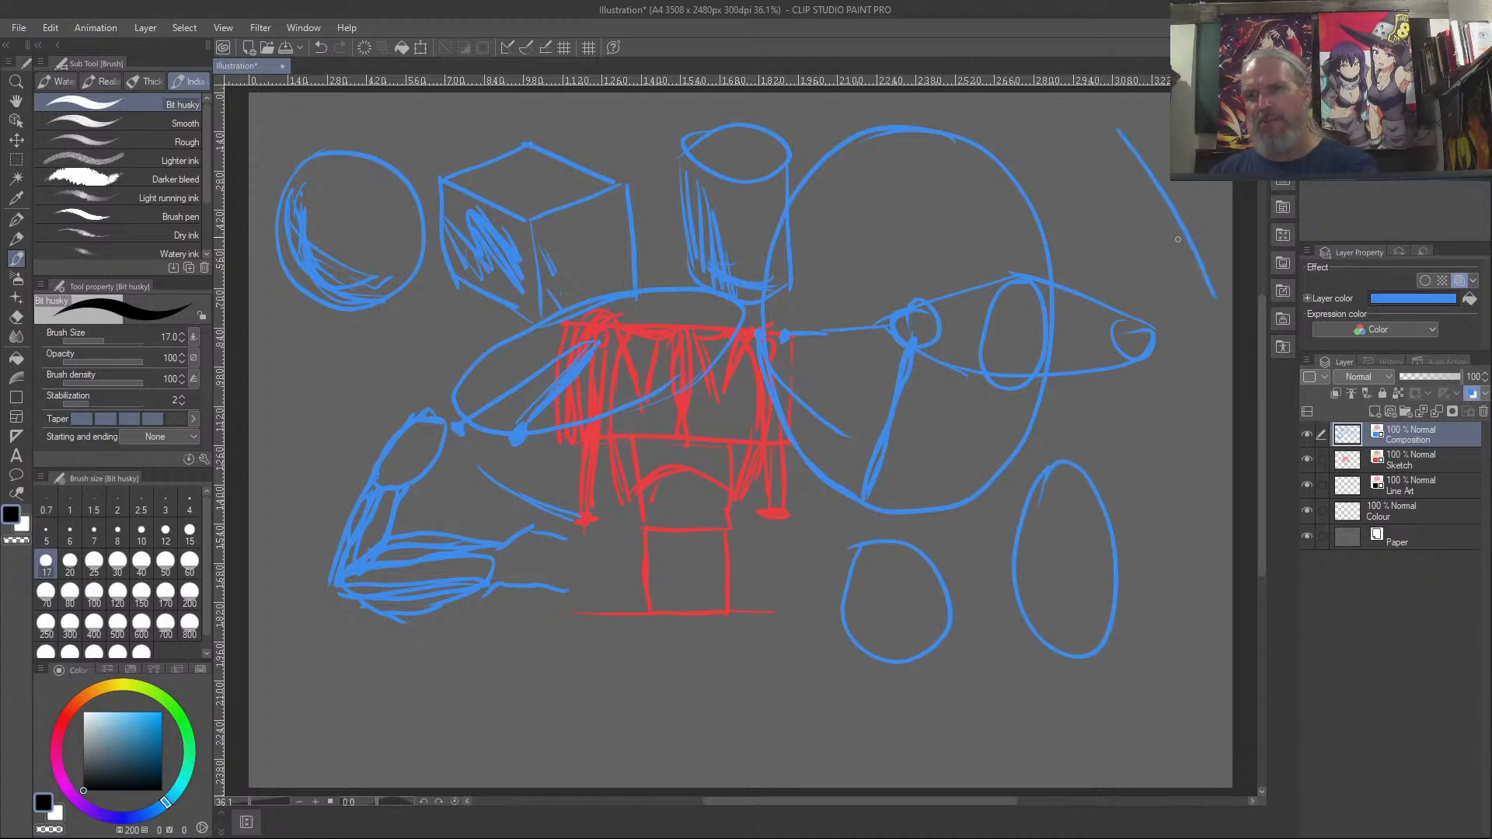
mouse_move(1106, 142)
mouse_down()
mouse_move(1113, 277)
mouse_move(1014, 257)
mouse_up()
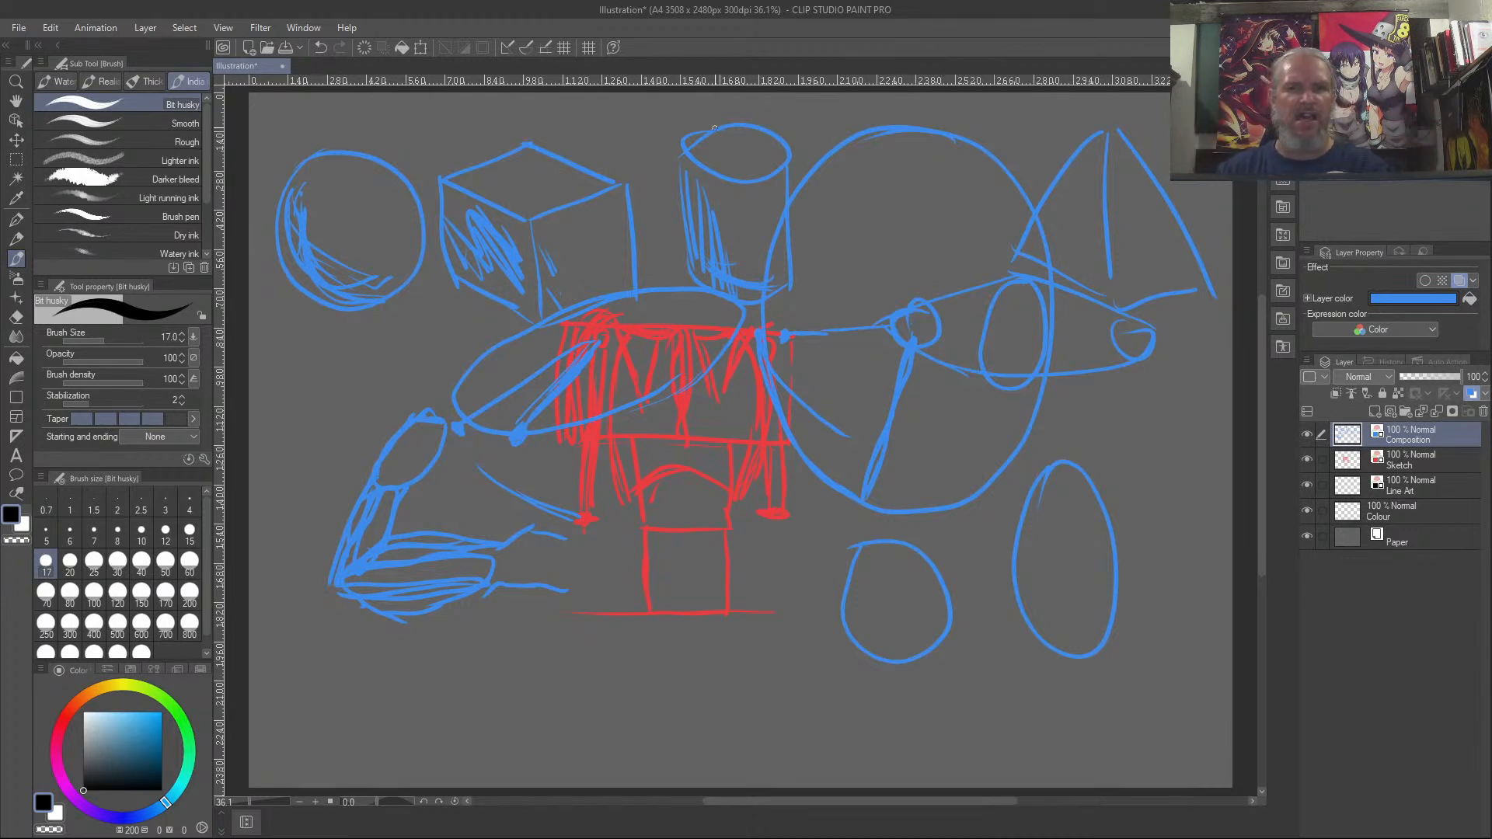
mouse_move(726, 135)
mouse_down()
mouse_move(705, 194)
mouse_move(783, 279)
mouse_up()
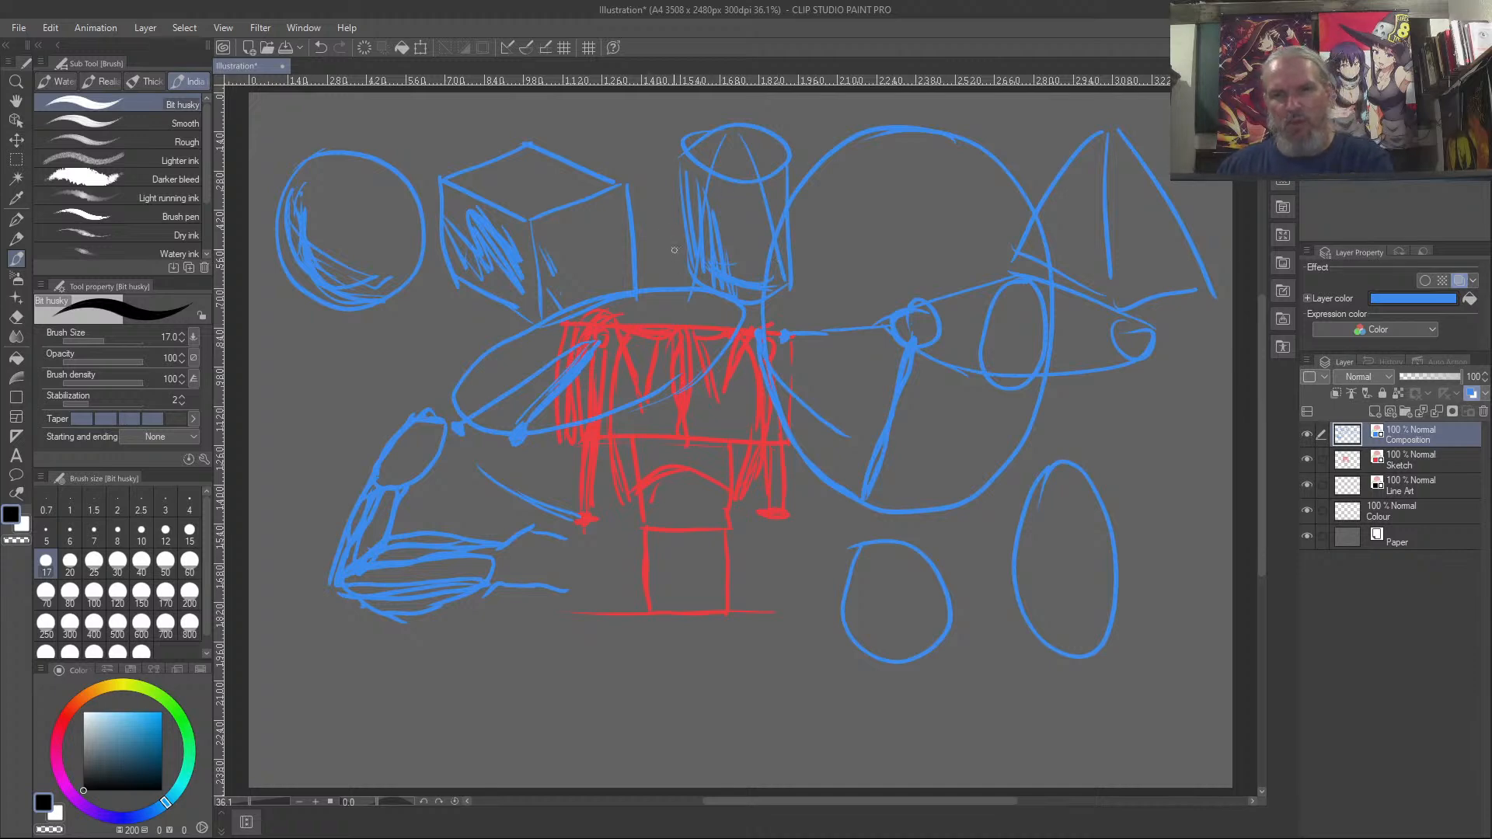
Draw a small upright oval above the chest and a large box around the whole torso, extending its sides and base below the hips.
mouse_move(664, 246)
mouse_down()
mouse_move(683, 303)
mouse_move(710, 299)
mouse_move(720, 221)
mouse_move(670, 284)
mouse_up()
mouse_move(743, 188)
mouse_down()
mouse_move(571, 177)
mouse_move(534, 432)
mouse_move(594, 601)
mouse_move(782, 615)
mouse_move(804, 470)
mouse_move(718, 187)
mouse_move(543, 204)
mouse_up()
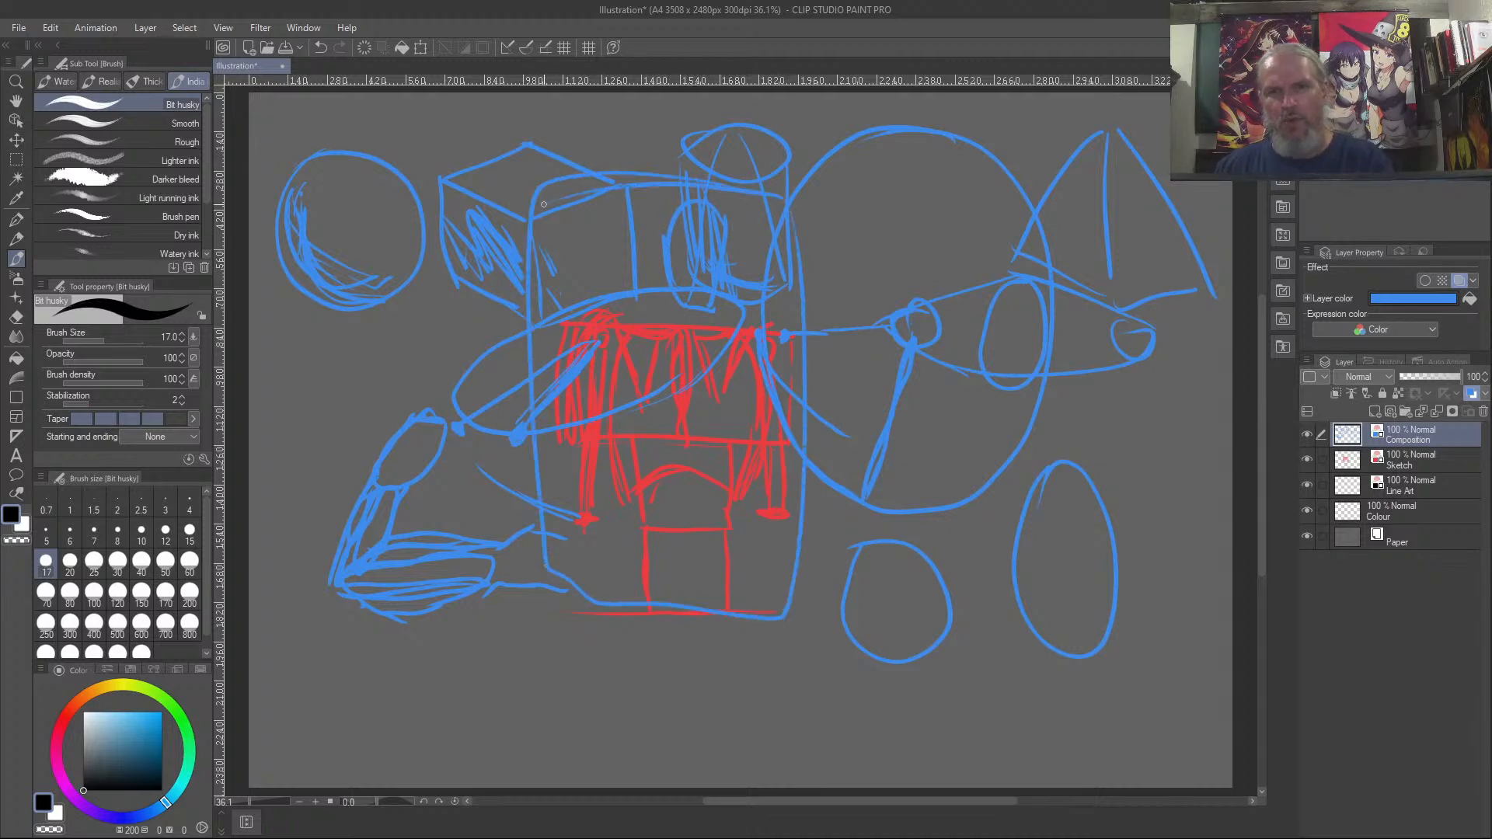
drag(770, 673, 557, 668)
drag(546, 568, 565, 684)
drag(801, 602, 805, 711)
Draw slanted upper leg lines running down from the pelvis box to the base line.
drag(732, 561, 789, 673)
drag(760, 654, 769, 667)
mouse_move(698, 612)
mouse_down()
mouse_move(720, 664)
mouse_move(648, 690)
mouse_up()
drag(644, 572, 590, 670)
drag(640, 546, 598, 677)
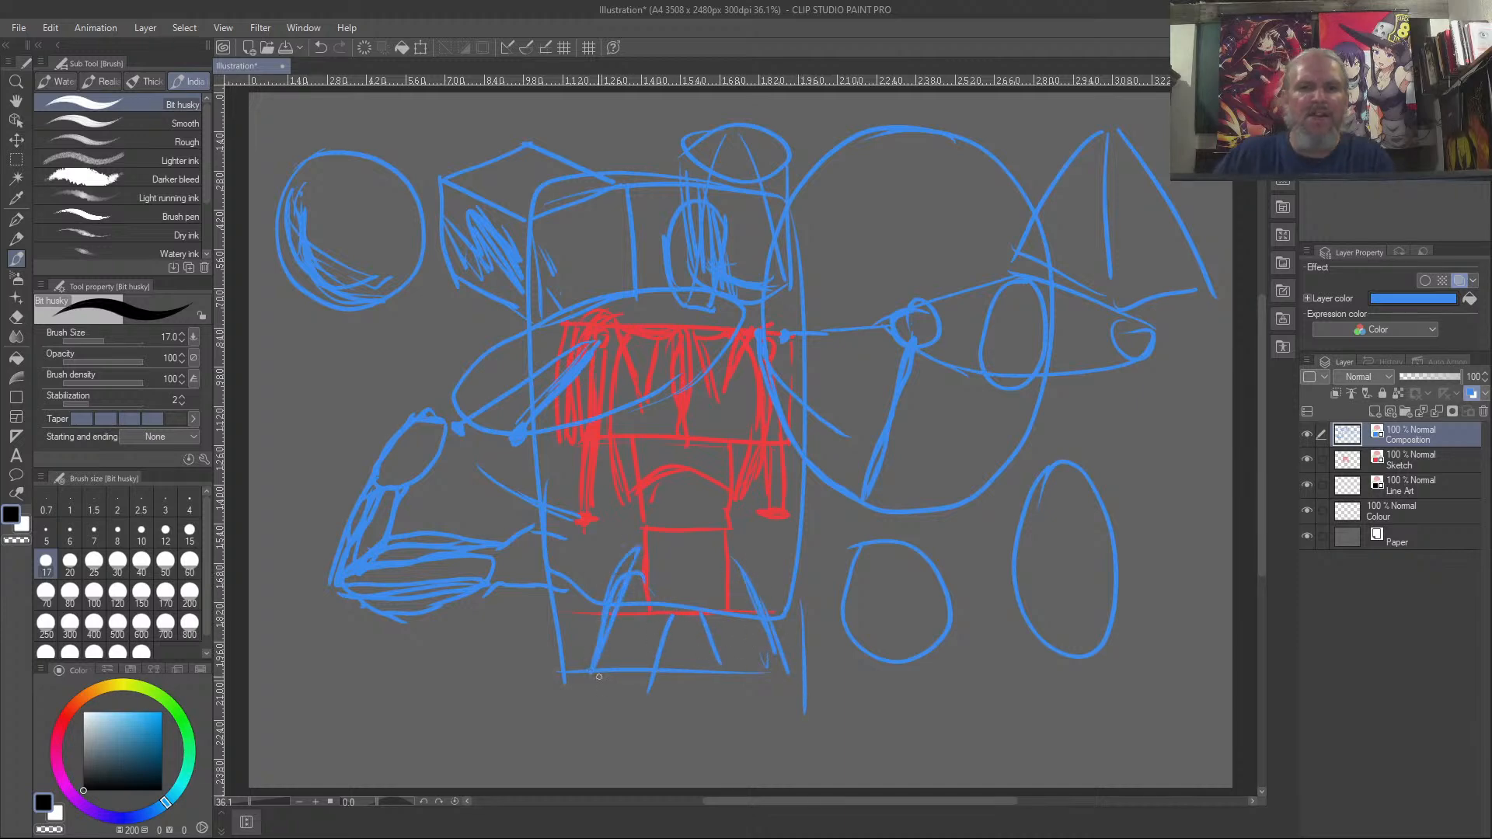
Restate the base line across the legs and draw contour lines down both sides of the waist and hips.
drag(815, 660, 536, 652)
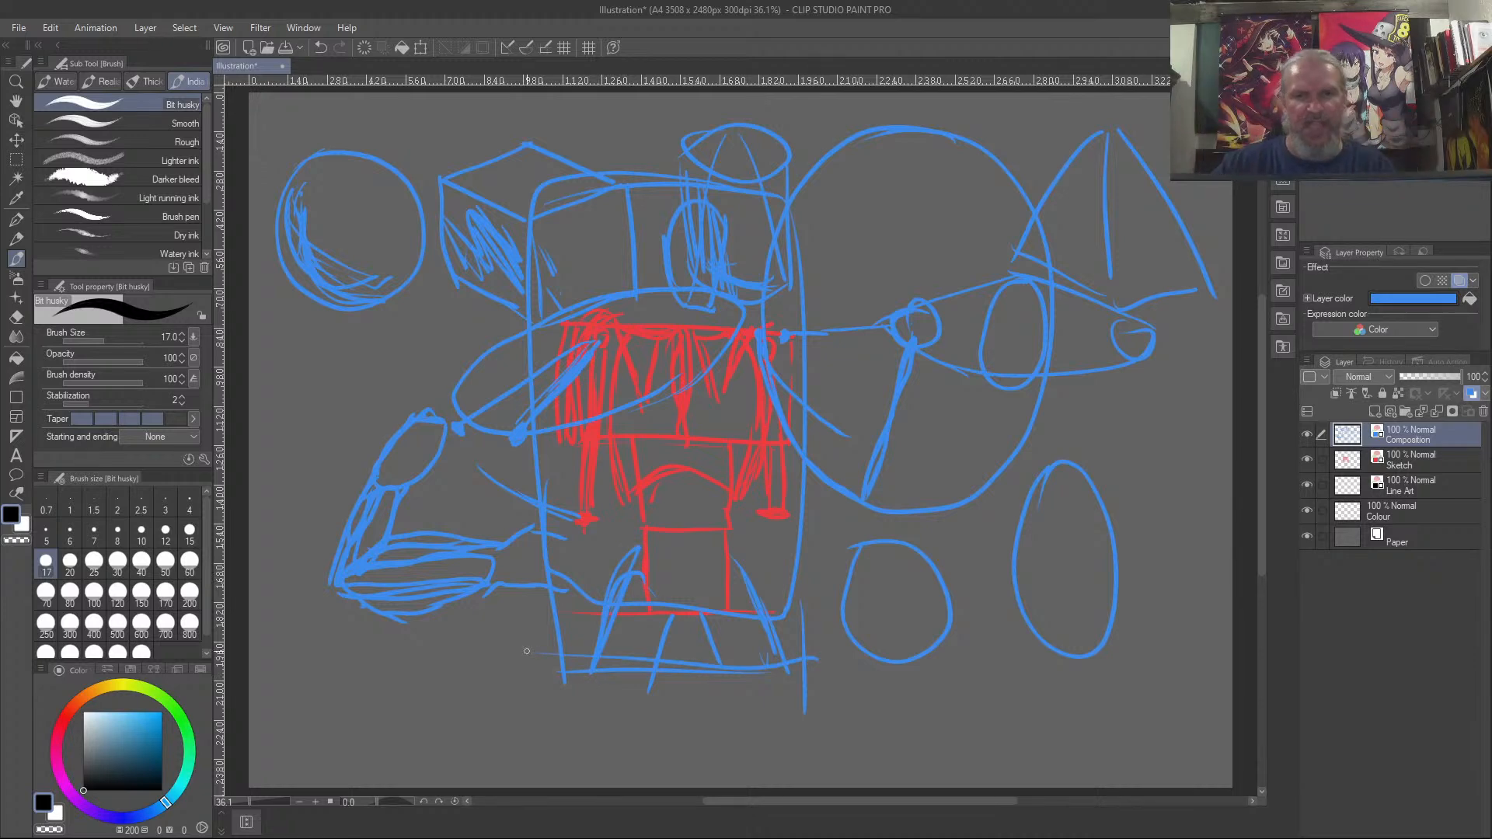
drag(744, 550, 761, 607)
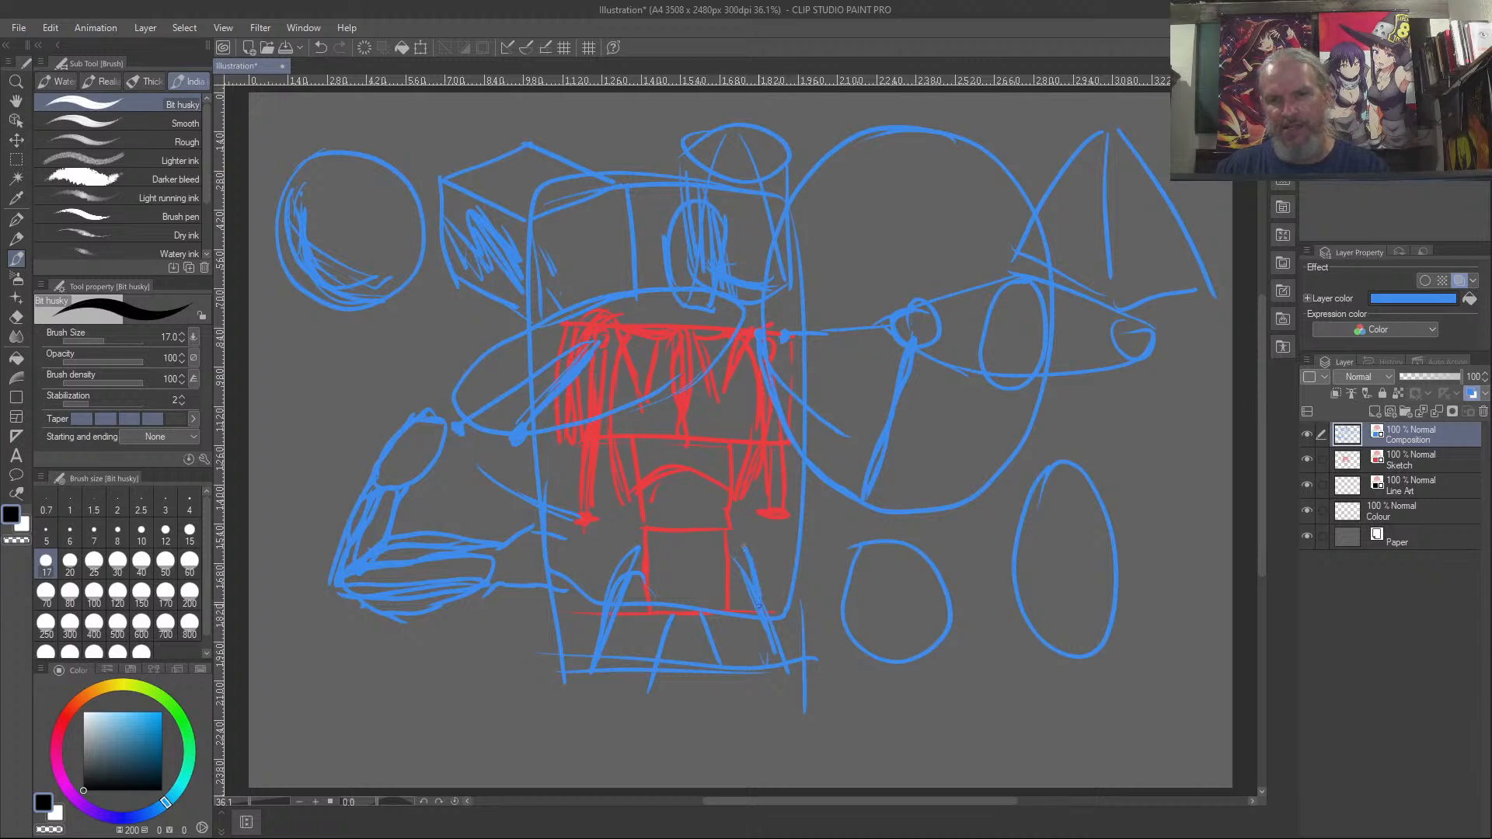
mouse_move(752, 480)
mouse_down()
mouse_move(747, 566)
mouse_move(735, 506)
mouse_up()
mouse_move(626, 484)
mouse_down()
mouse_move(621, 575)
mouse_move(626, 540)
mouse_up()
drag(630, 512, 626, 468)
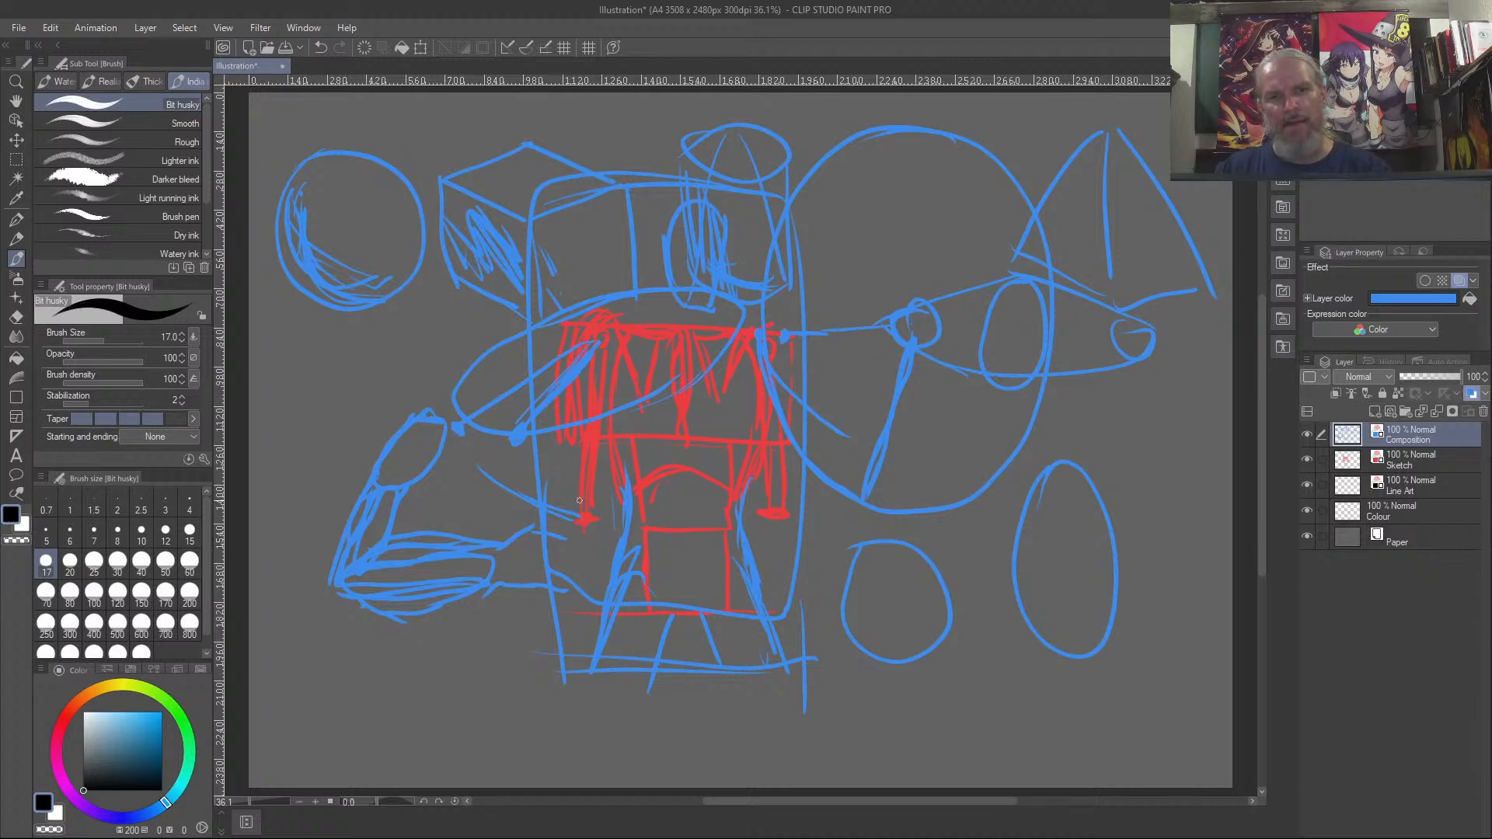
Link the left-hand elbow positions with swing arcs and draw the rounded arm bent across the chest, ending in a circled hand.
mouse_move(586, 517)
mouse_down()
mouse_move(482, 461)
mouse_move(556, 508)
mouse_move(525, 503)
mouse_move(456, 431)
mouse_up()
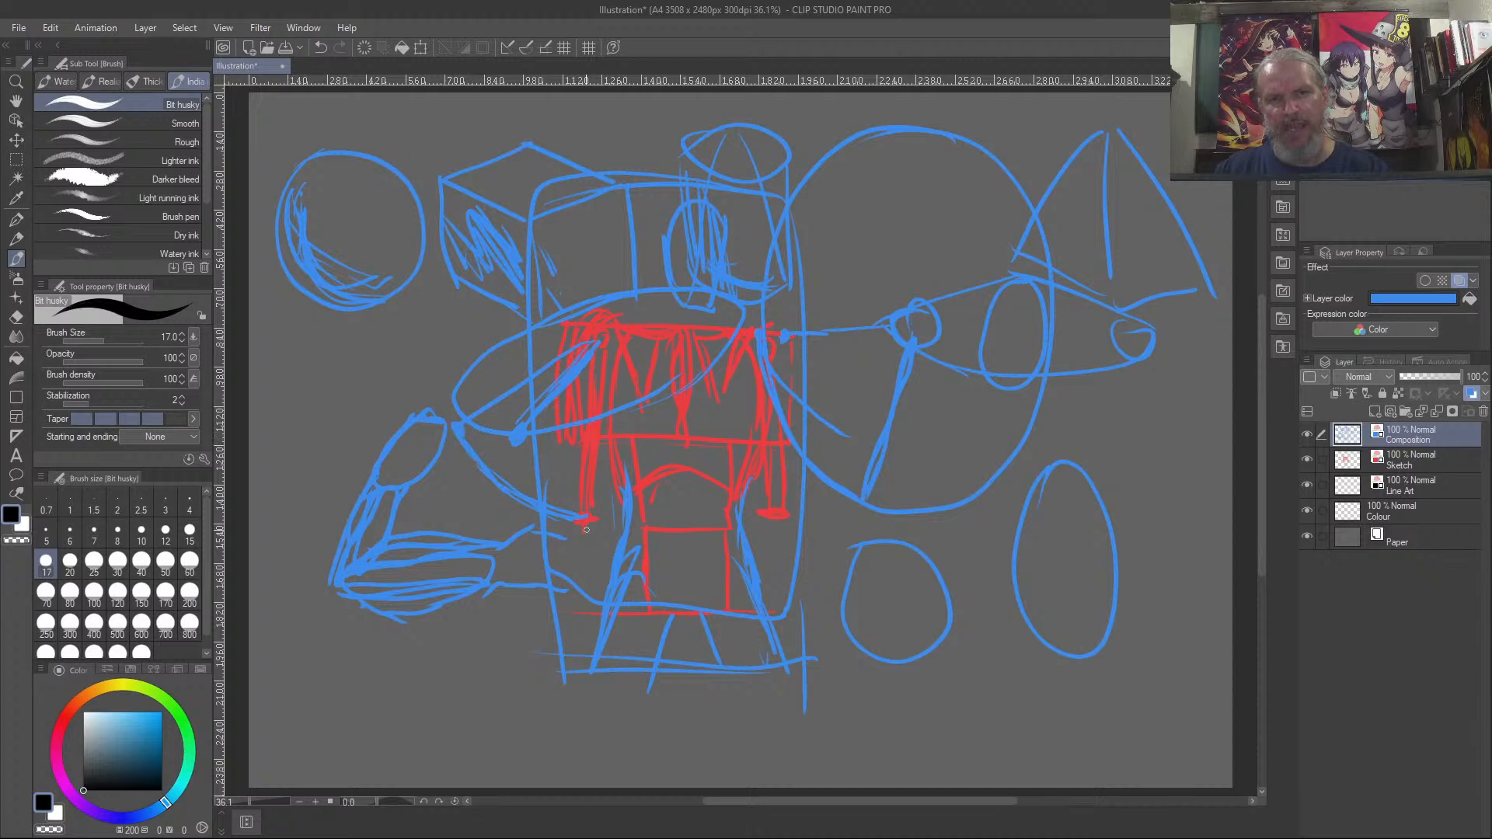
mouse_move(588, 511)
mouse_down()
mouse_move(464, 436)
mouse_move(513, 444)
mouse_up()
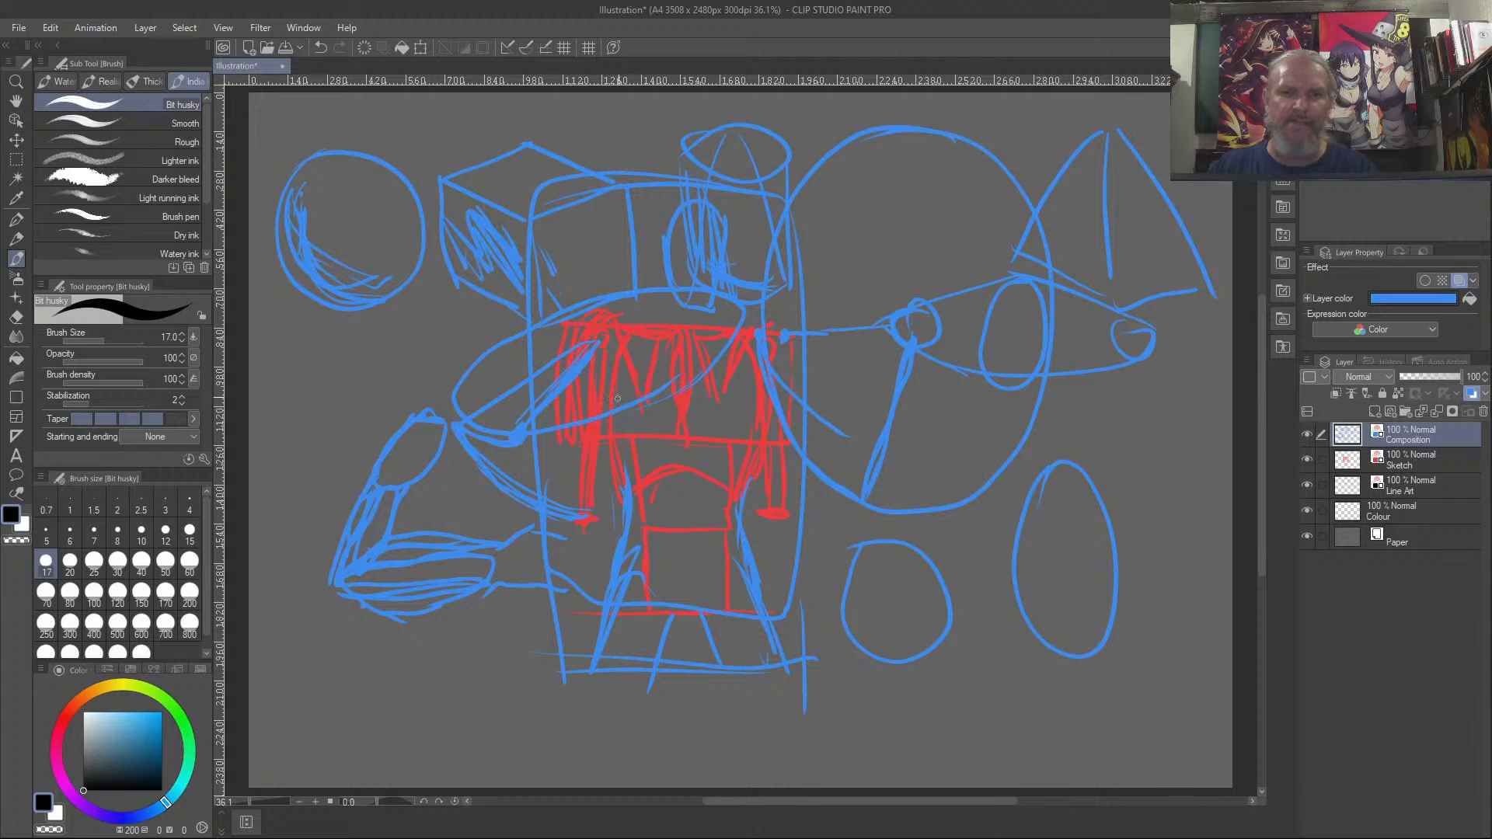
mouse_move(643, 374)
mouse_down()
mouse_move(527, 437)
mouse_move(651, 369)
mouse_up()
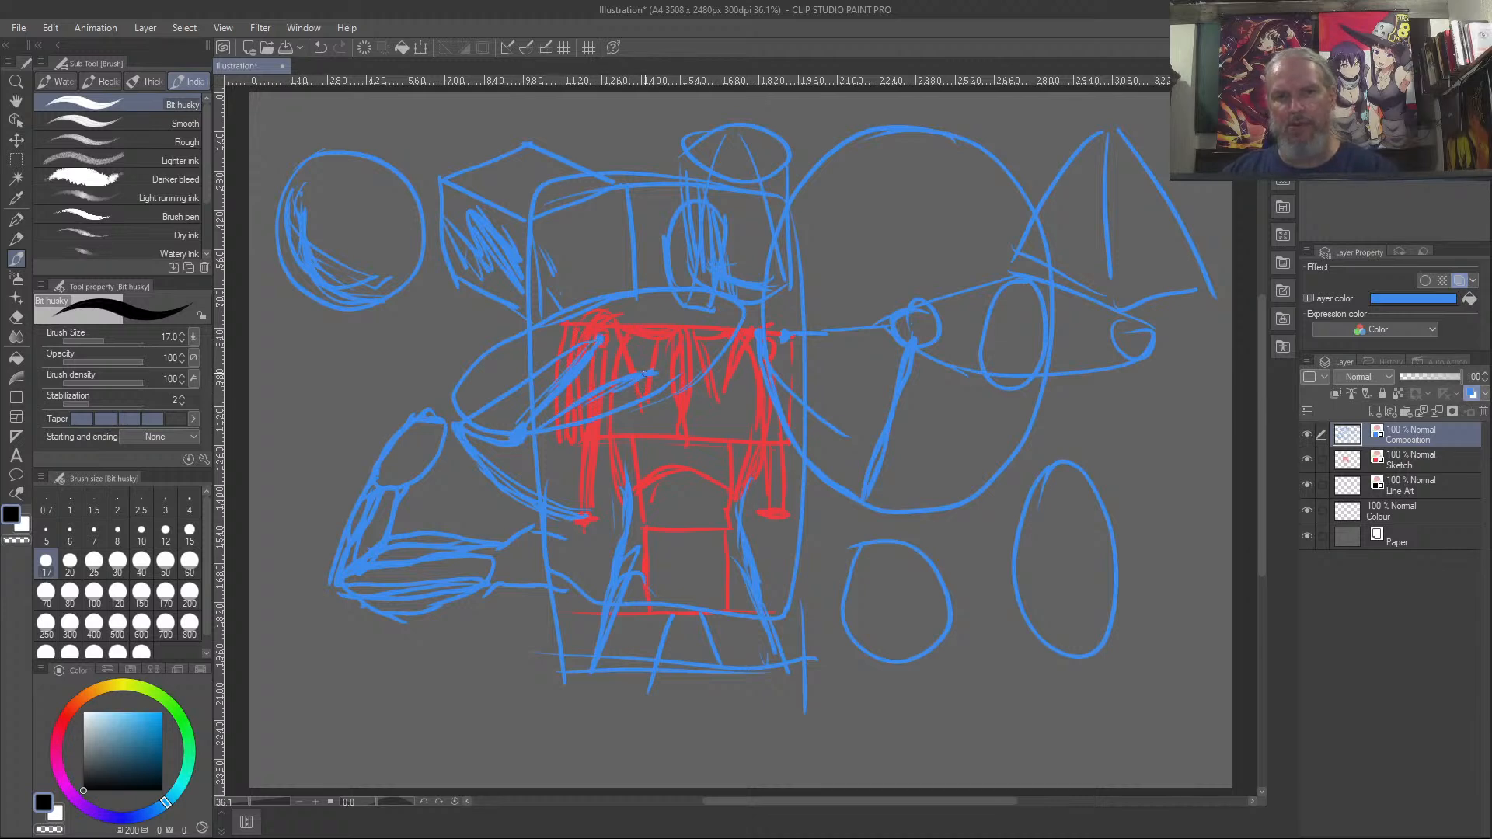
mouse_move(669, 379)
mouse_down()
mouse_move(634, 367)
mouse_move(646, 383)
mouse_move(635, 370)
mouse_move(674, 355)
mouse_up()
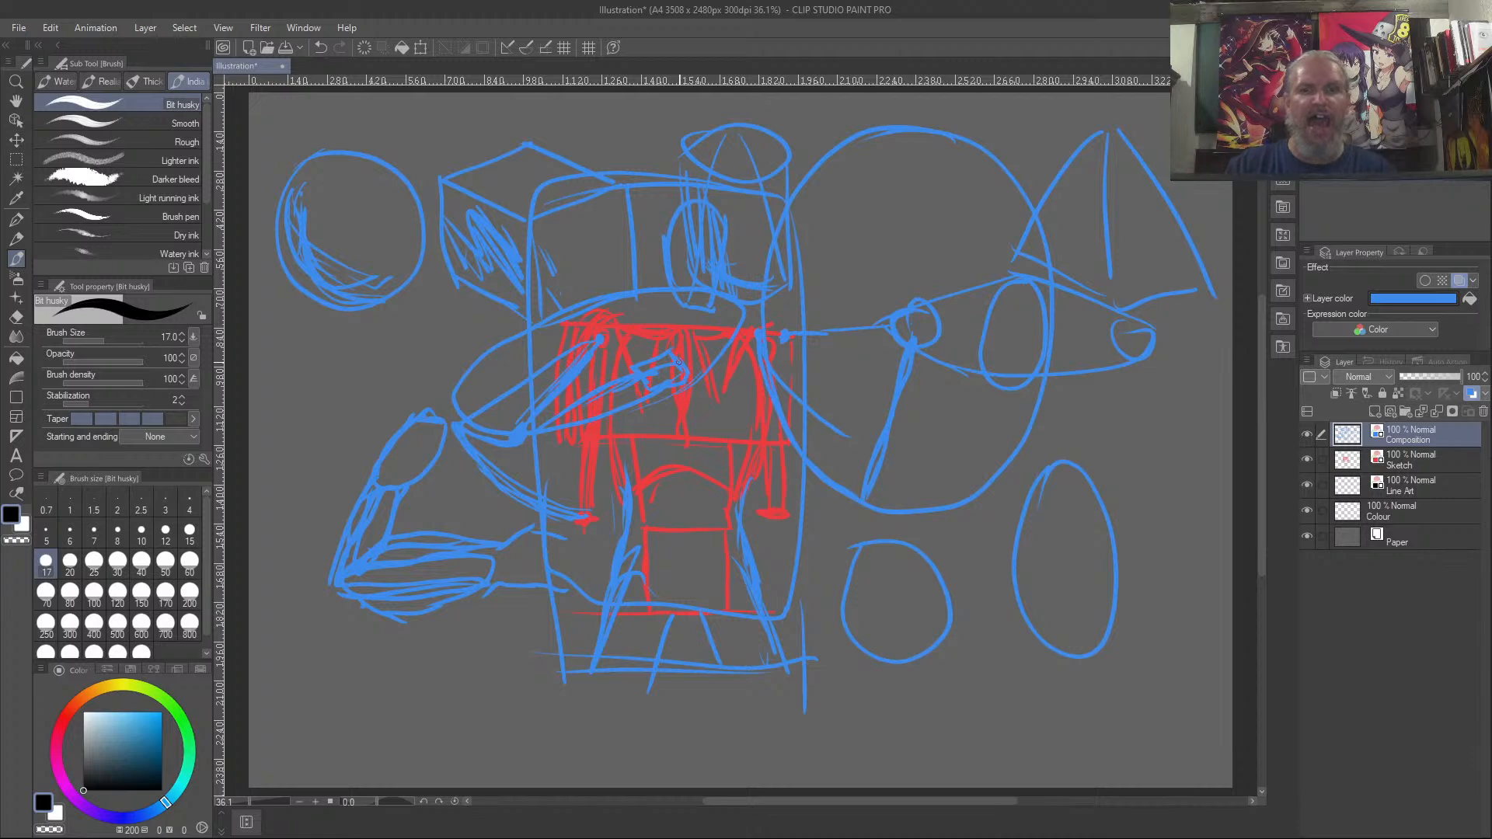
mouse_move(649, 339)
mouse_down()
mouse_move(556, 359)
mouse_move(635, 437)
mouse_move(500, 469)
mouse_move(543, 353)
mouse_move(599, 333)
mouse_up()
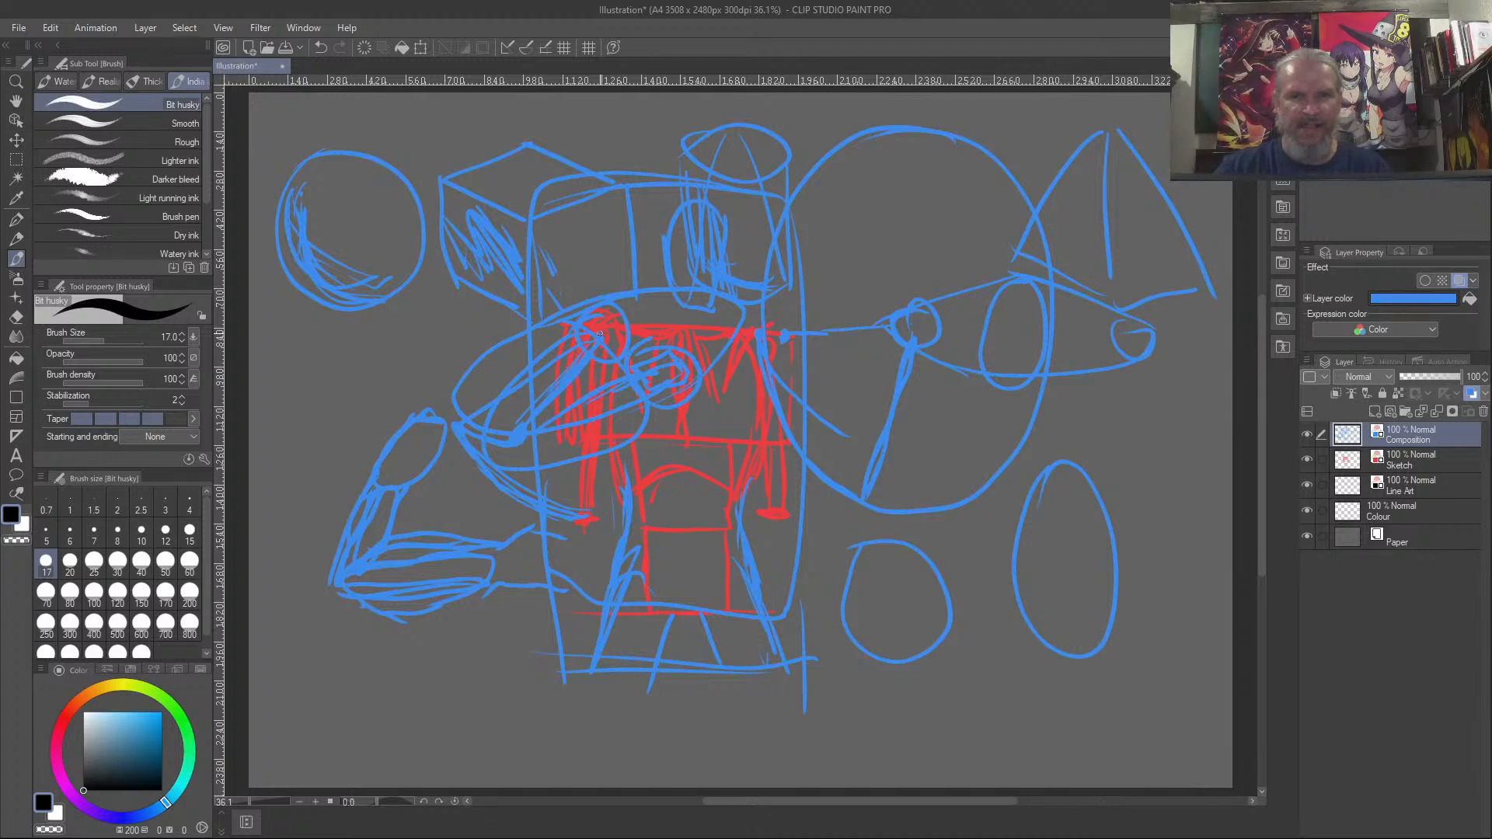
Clear the Composition layer and draw the left-hand arm bent outward, with a long elbow swing ellipse and cross-contoured upper arm.
key(Delete)
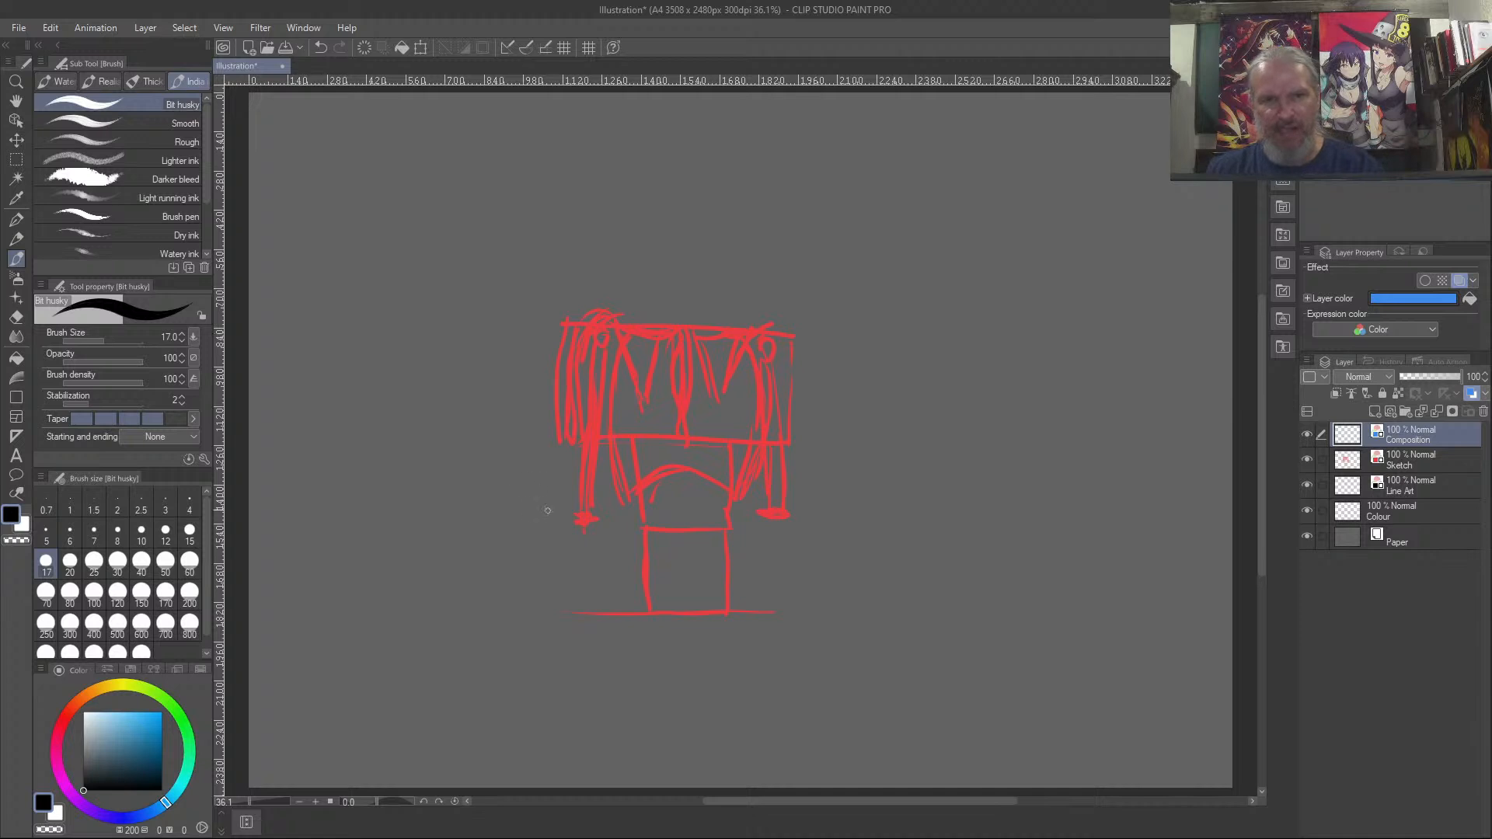
drag(577, 517, 458, 457)
drag(596, 327, 461, 450)
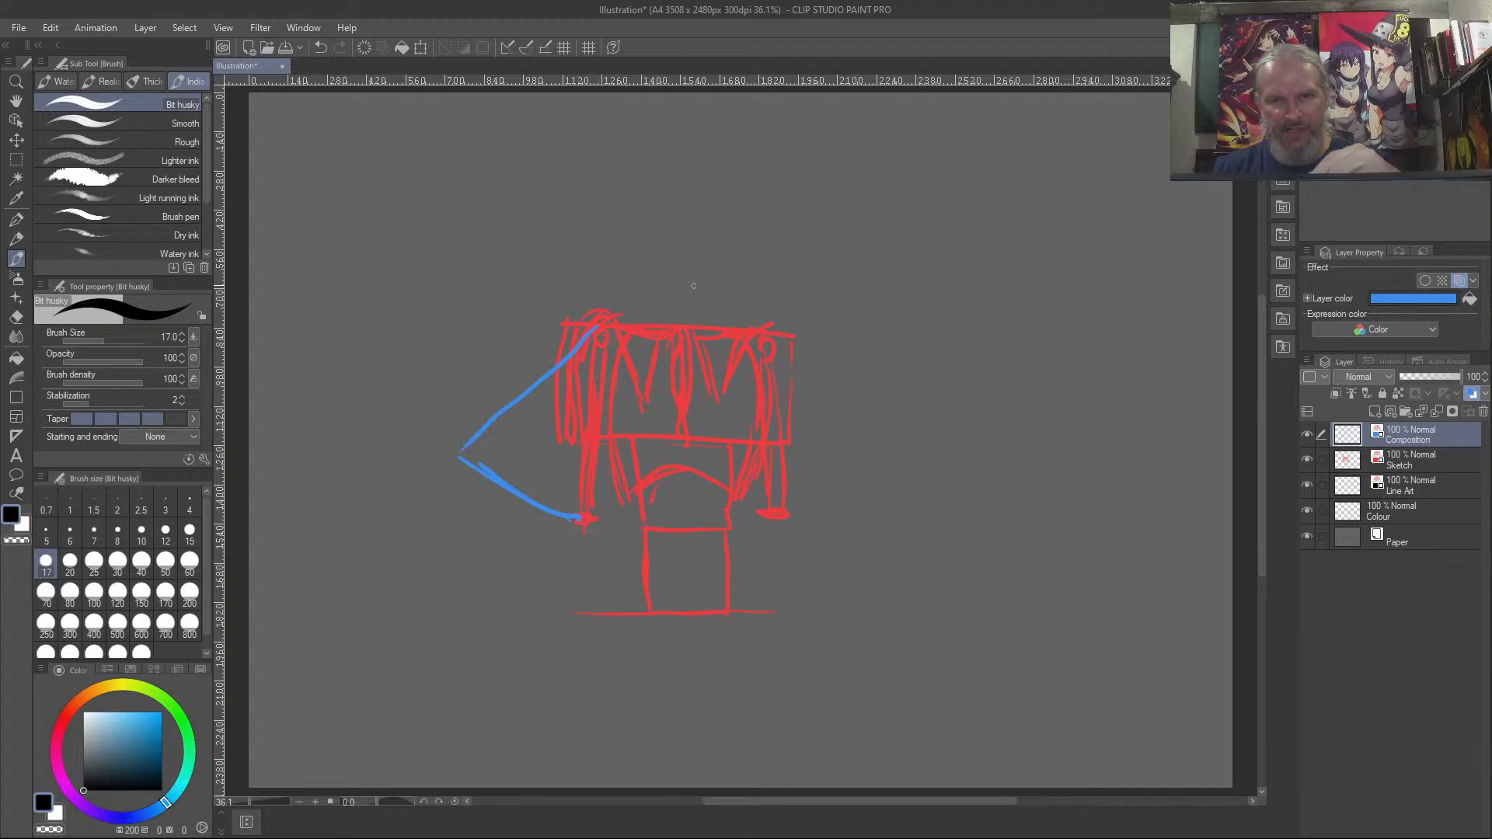
mouse_move(681, 233)
mouse_down()
mouse_move(507, 356)
mouse_move(544, 432)
mouse_move(734, 233)
mouse_move(626, 255)
mouse_up()
mouse_move(570, 373)
mouse_down()
mouse_move(599, 342)
mouse_move(544, 417)
mouse_up()
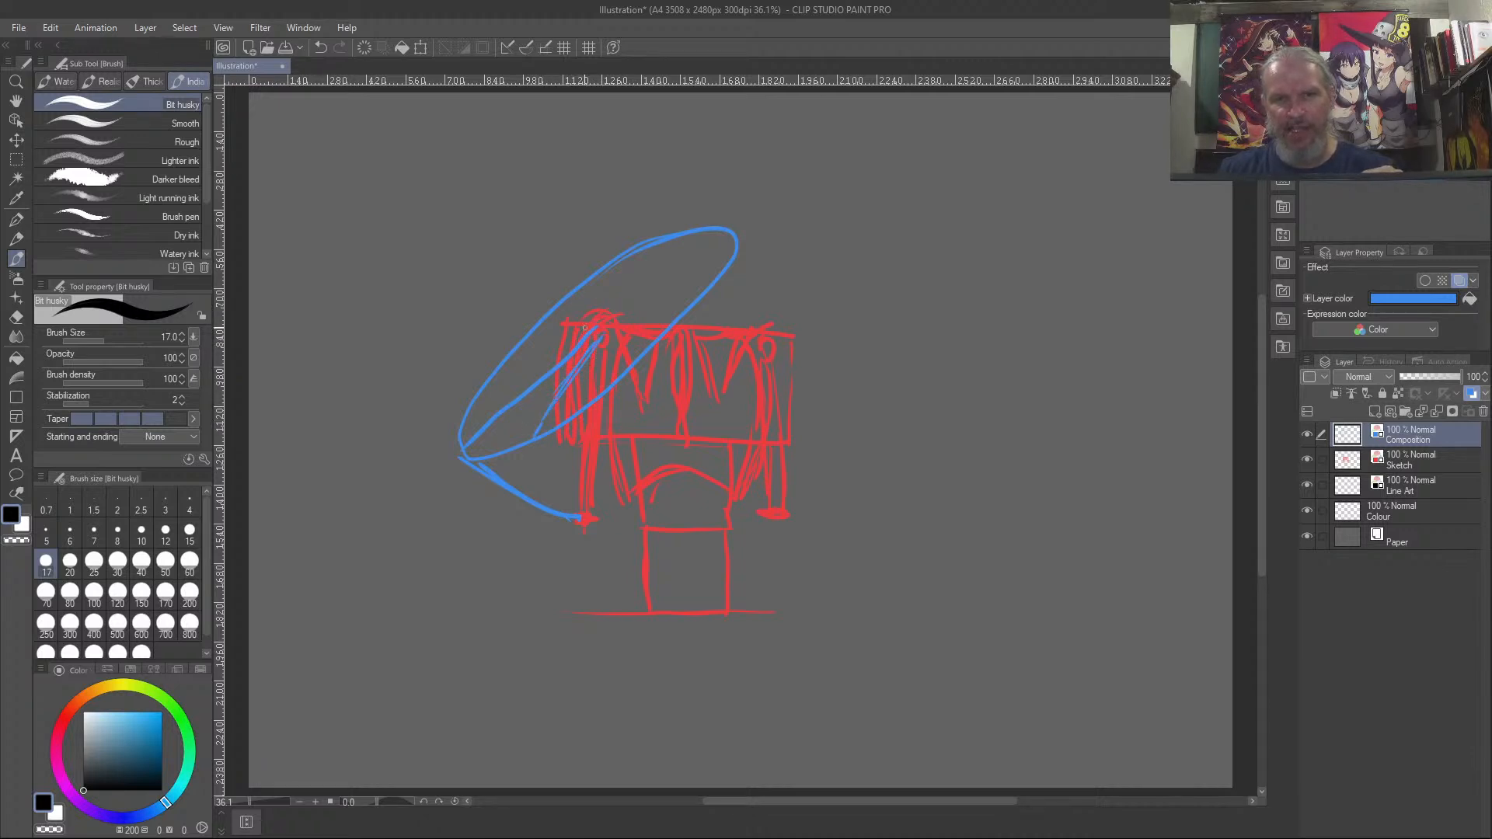
mouse_move(579, 329)
mouse_down()
mouse_move(449, 461)
mouse_move(491, 442)
mouse_move(483, 458)
mouse_move(596, 338)
mouse_move(566, 331)
mouse_move(575, 359)
mouse_move(554, 345)
mouse_move(562, 366)
mouse_move(522, 378)
mouse_move(540, 397)
mouse_move(514, 412)
mouse_move(501, 399)
mouse_move(492, 445)
mouse_move(458, 439)
mouse_up()
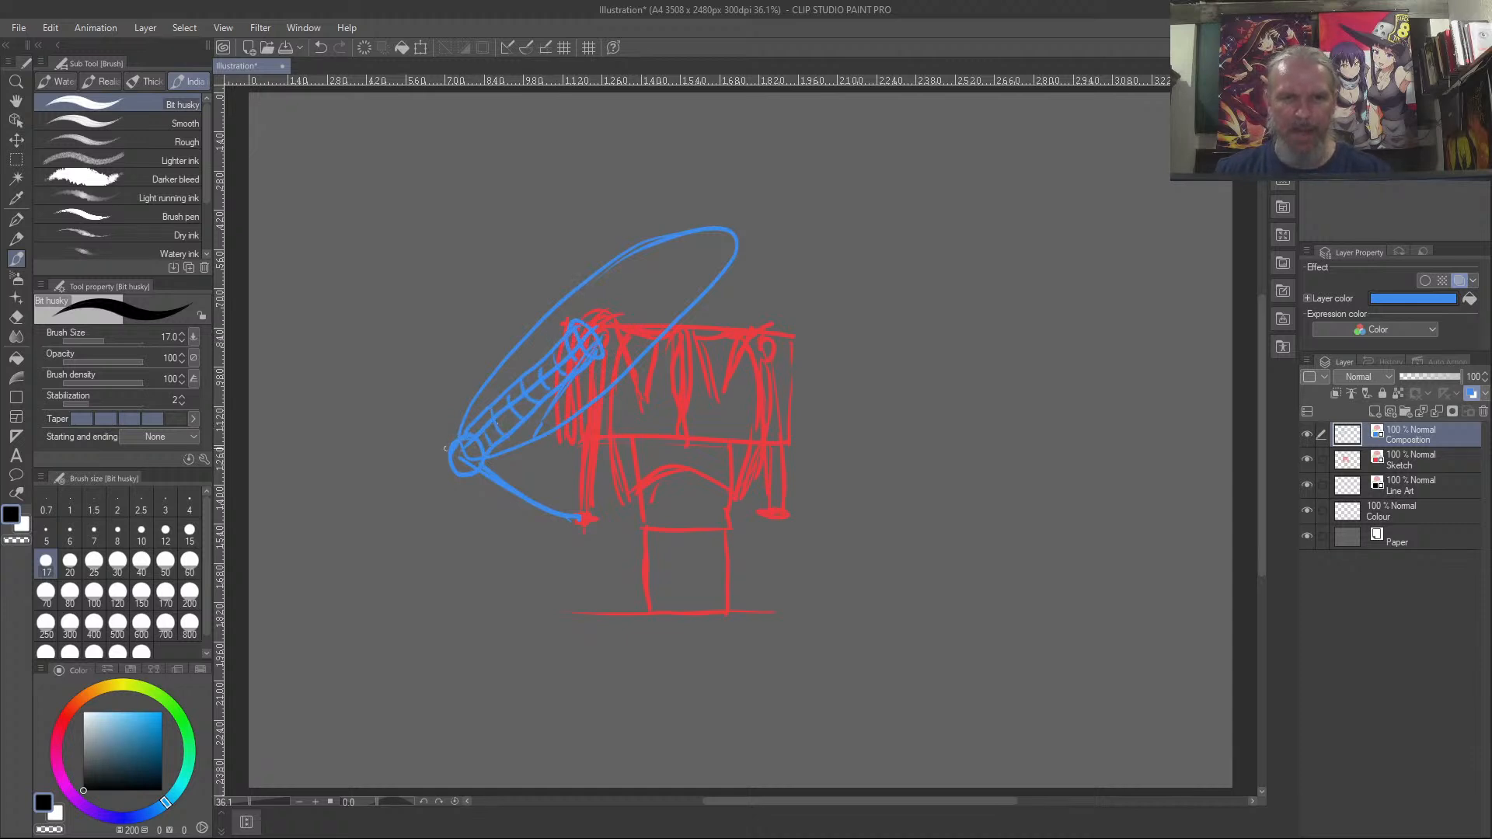
Circle a second elbow position on the swing ellipse and connect it to the shoulder with two upper arm lines.
mouse_move(537, 430)
mouse_down()
mouse_move(531, 455)
mouse_move(525, 428)
mouse_move(522, 439)
mouse_up()
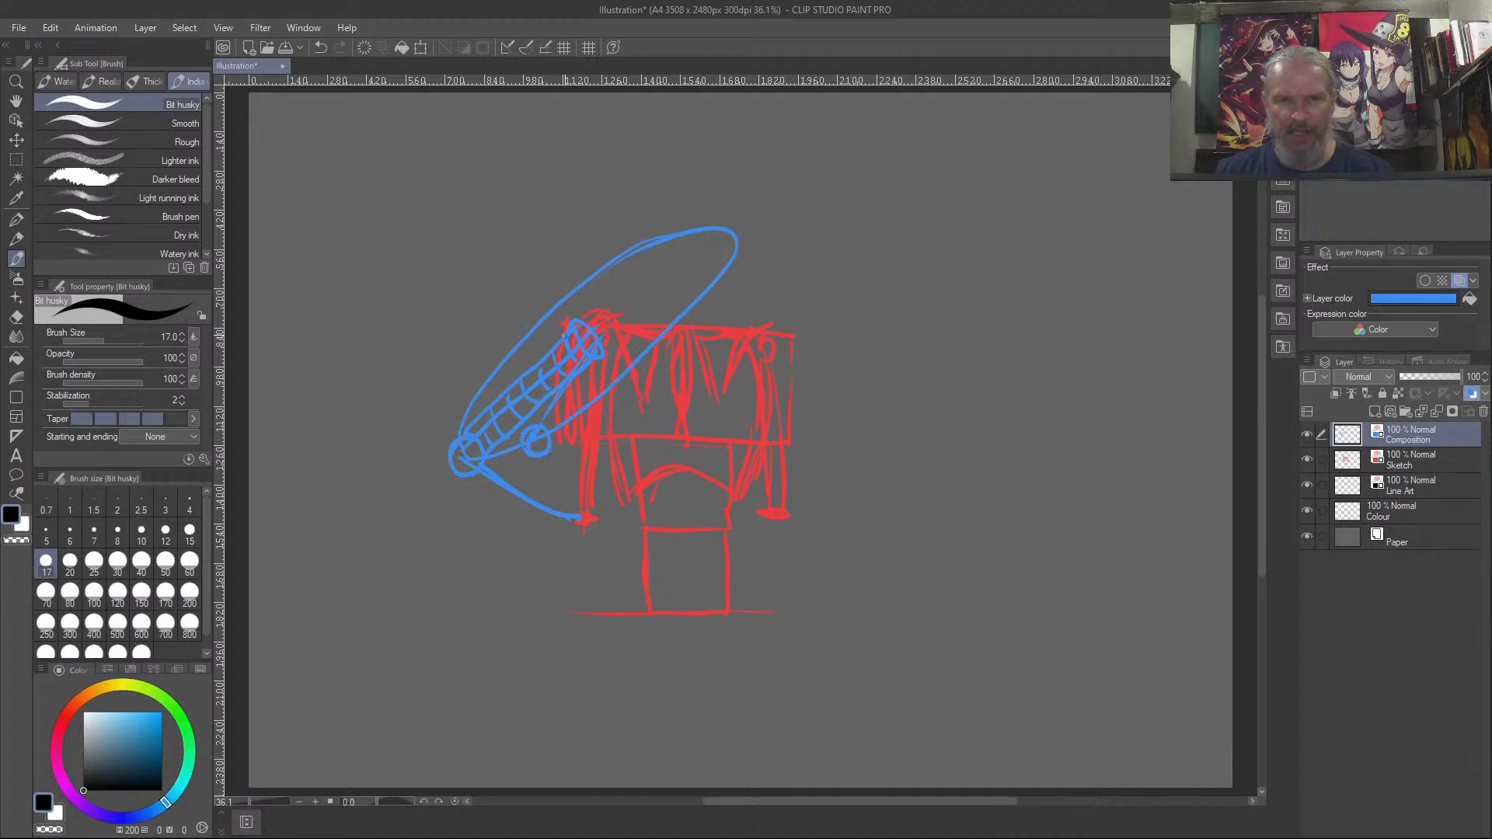
drag(574, 328, 529, 425)
drag(599, 345, 558, 424)
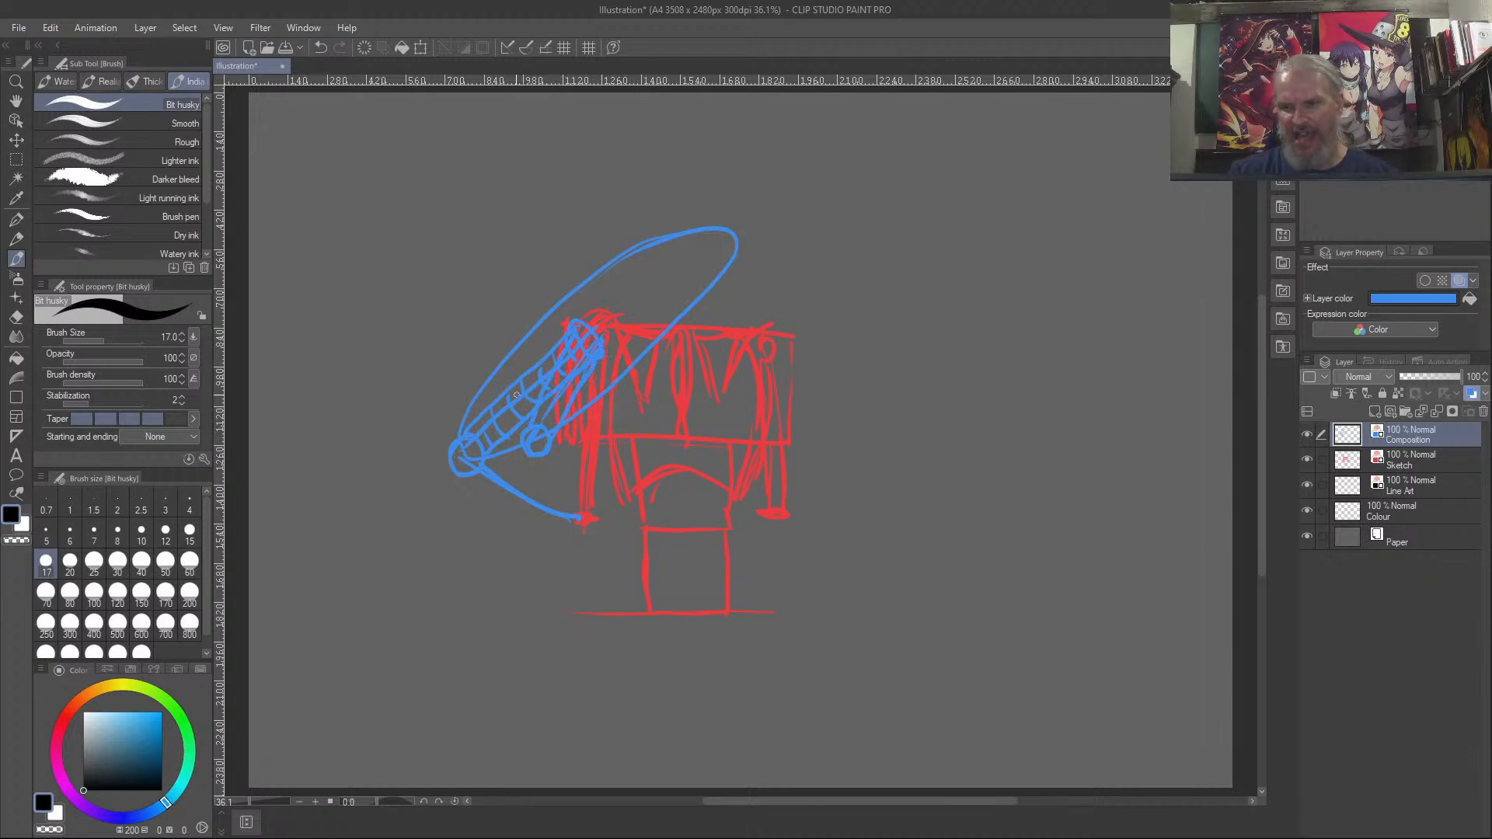
Clear the arm study and draw a rounded upper arm from circled shoulder to circled elbow, with the forearm angled across the chest.
key(Delete)
mouse_move(534, 427)
mouse_down()
mouse_move(530, 456)
mouse_move(545, 432)
mouse_up()
mouse_move(582, 329)
mouse_down()
mouse_move(605, 348)
mouse_move(589, 329)
mouse_move(537, 414)
mouse_up()
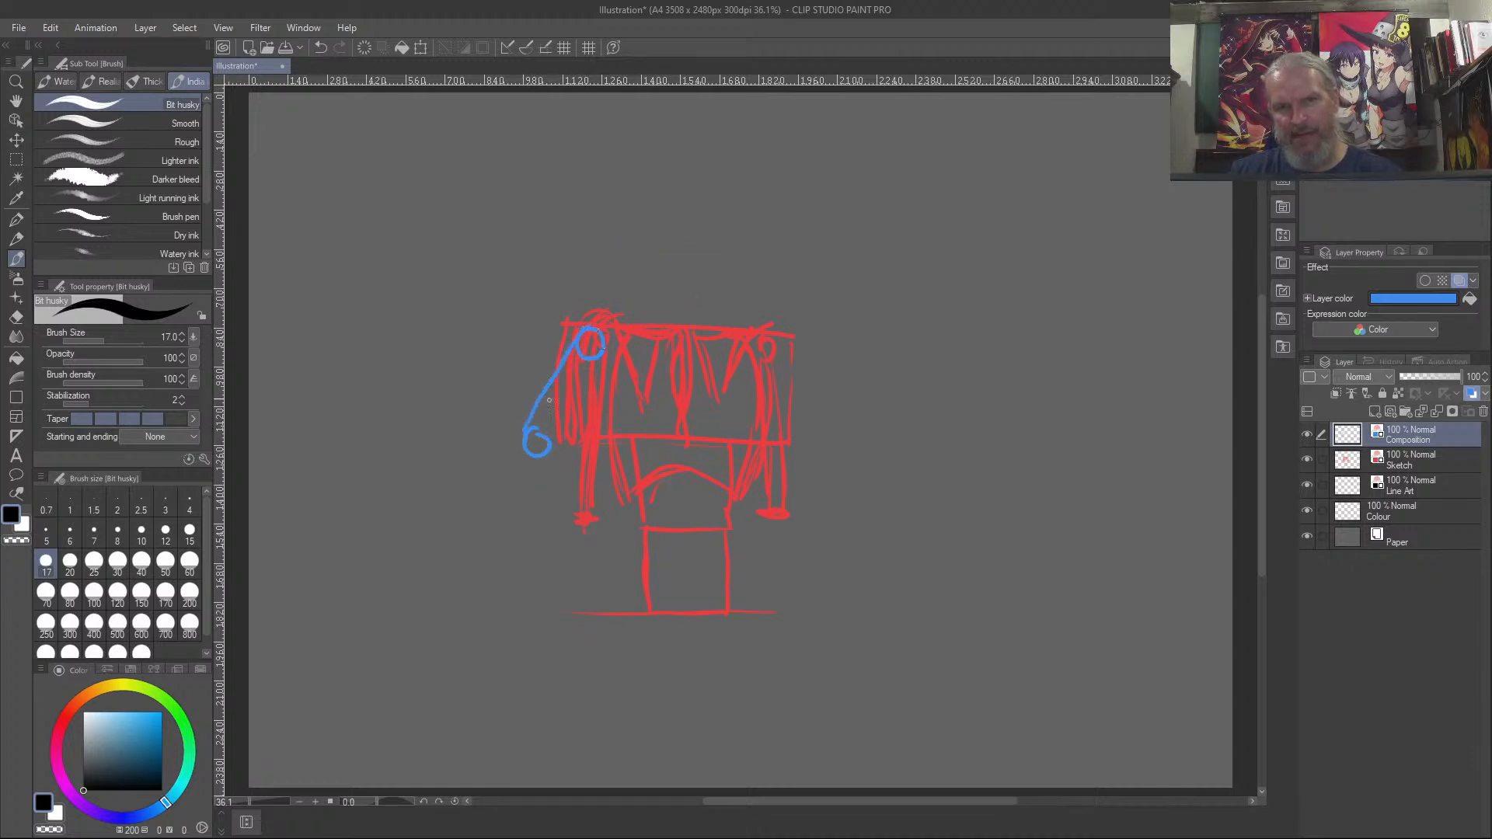
mouse_move(605, 348)
mouse_down()
mouse_move(549, 450)
mouse_move(604, 353)
mouse_move(580, 342)
mouse_move(533, 415)
mouse_up()
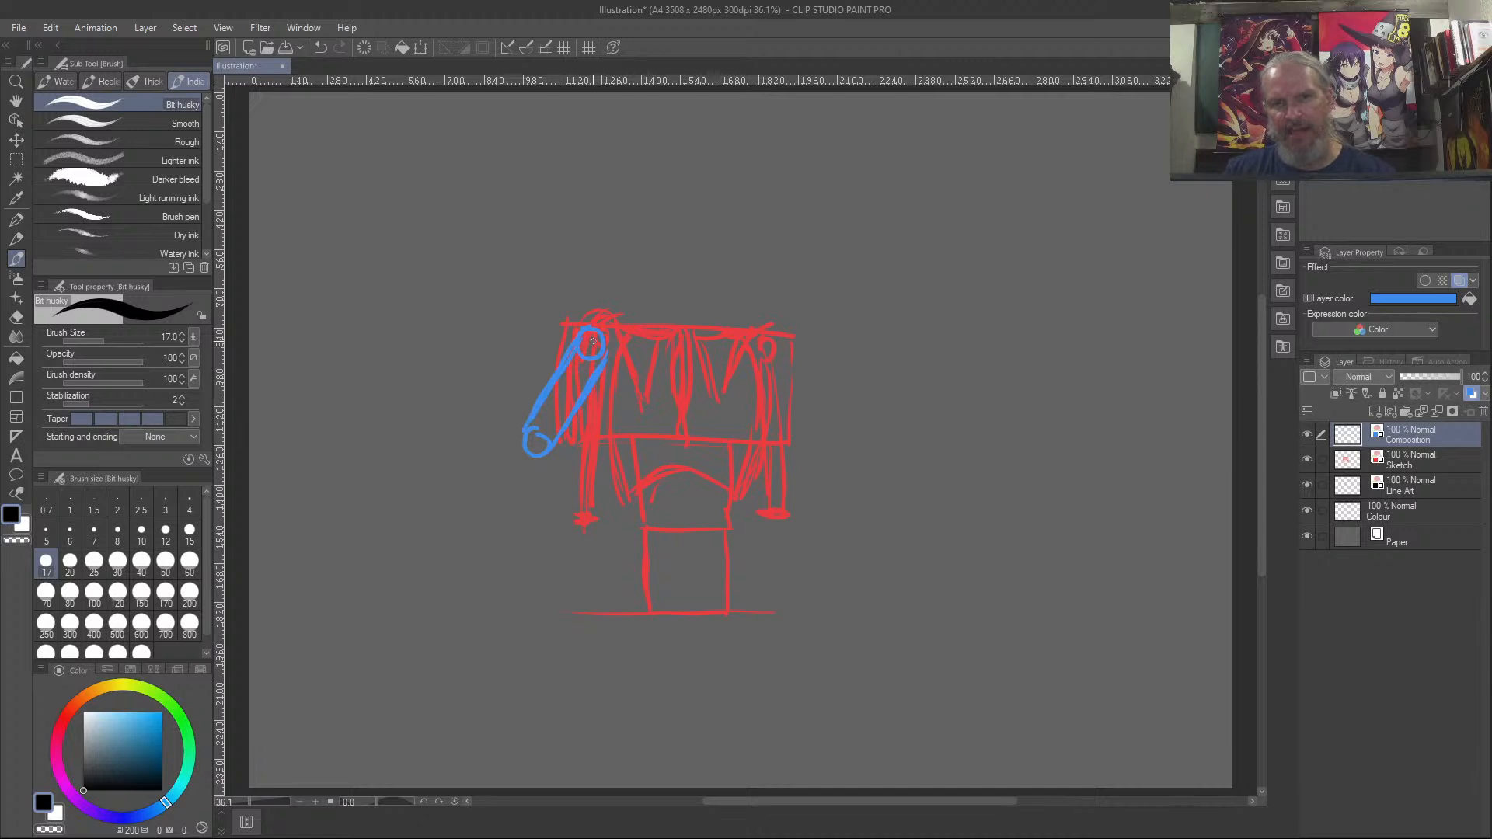
drag(597, 312, 576, 342)
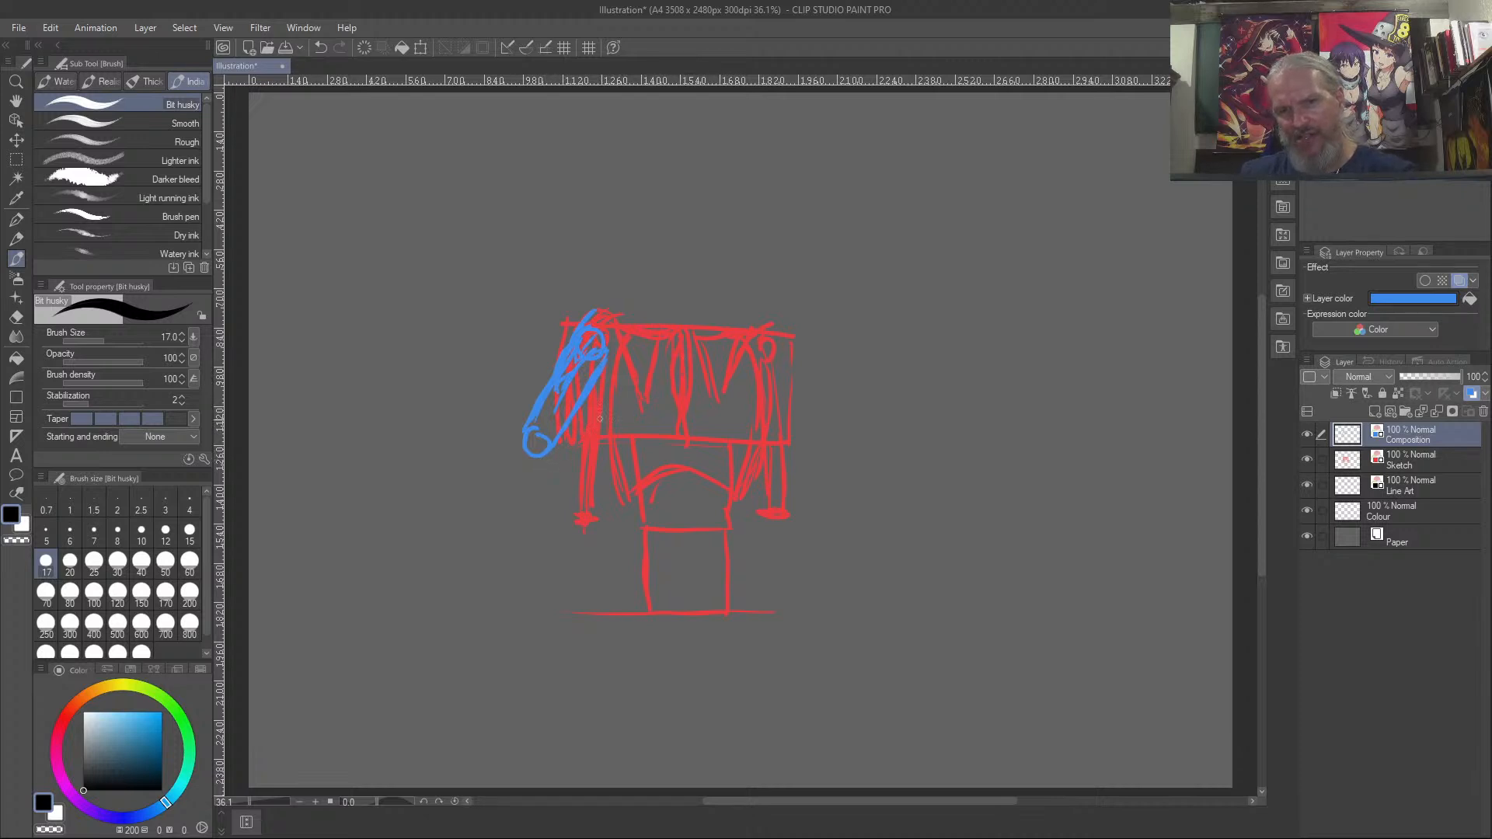
drag(535, 432, 634, 386)
mouse_move(536, 449)
mouse_down()
mouse_move(659, 397)
mouse_move(643, 386)
mouse_move(656, 382)
mouse_move(588, 396)
mouse_up()
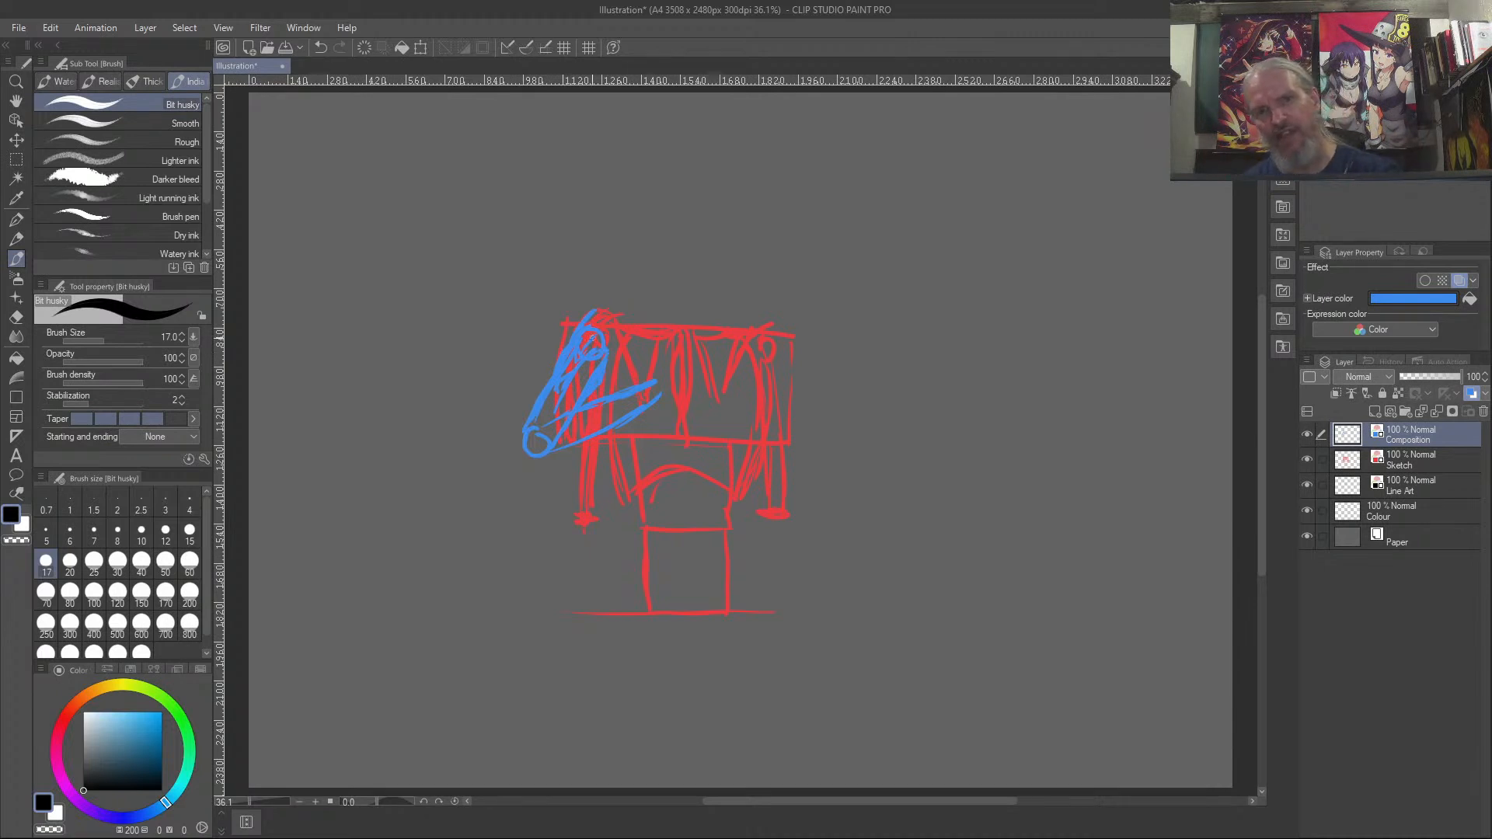
Draw a more natural bent arm beside the torso, outlining the outer upper arm, the elbow point and both forearm edges.
drag(463, 332, 490, 304)
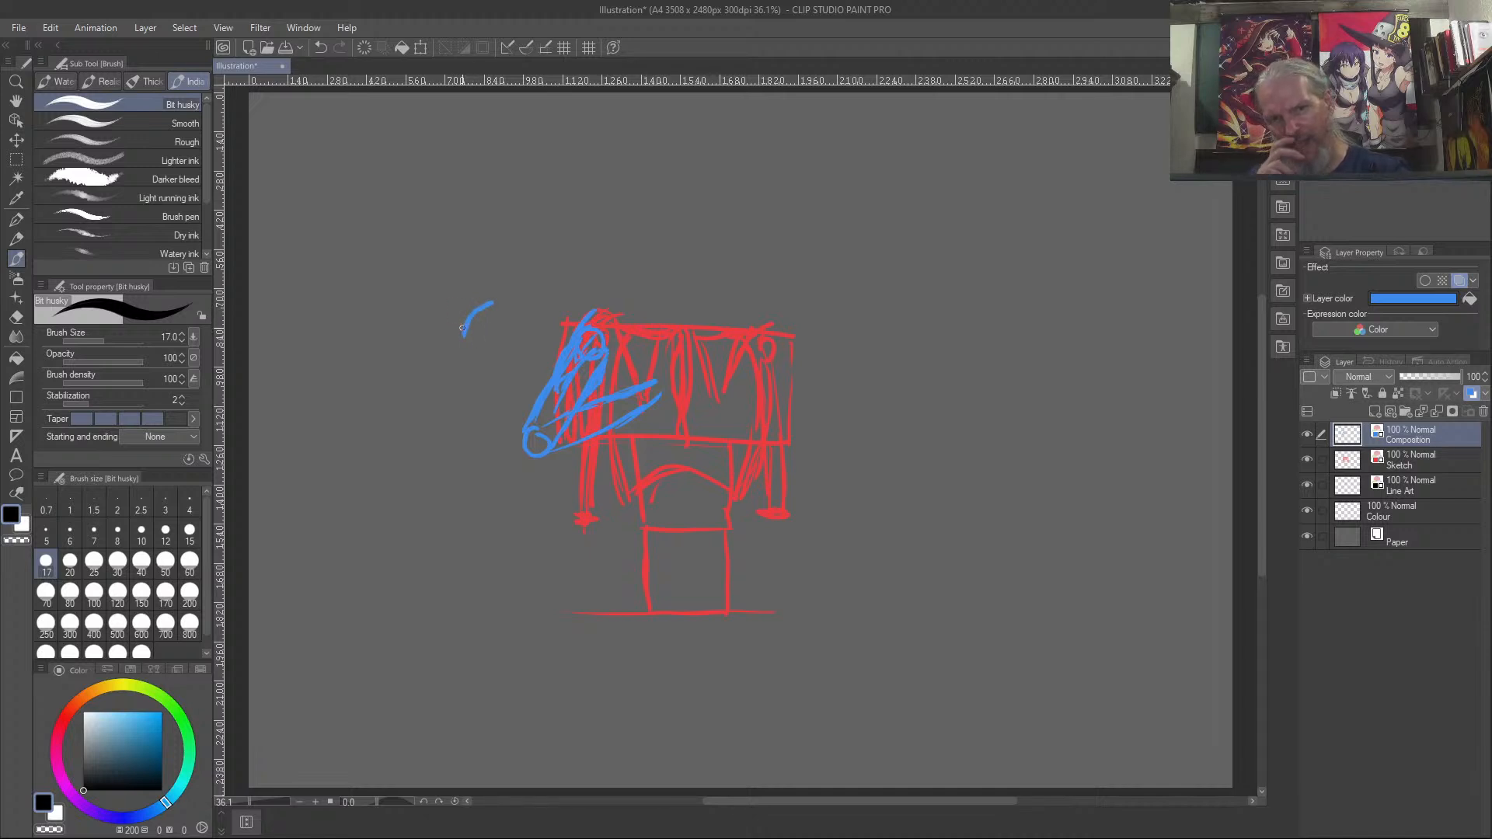
drag(465, 331, 437, 370)
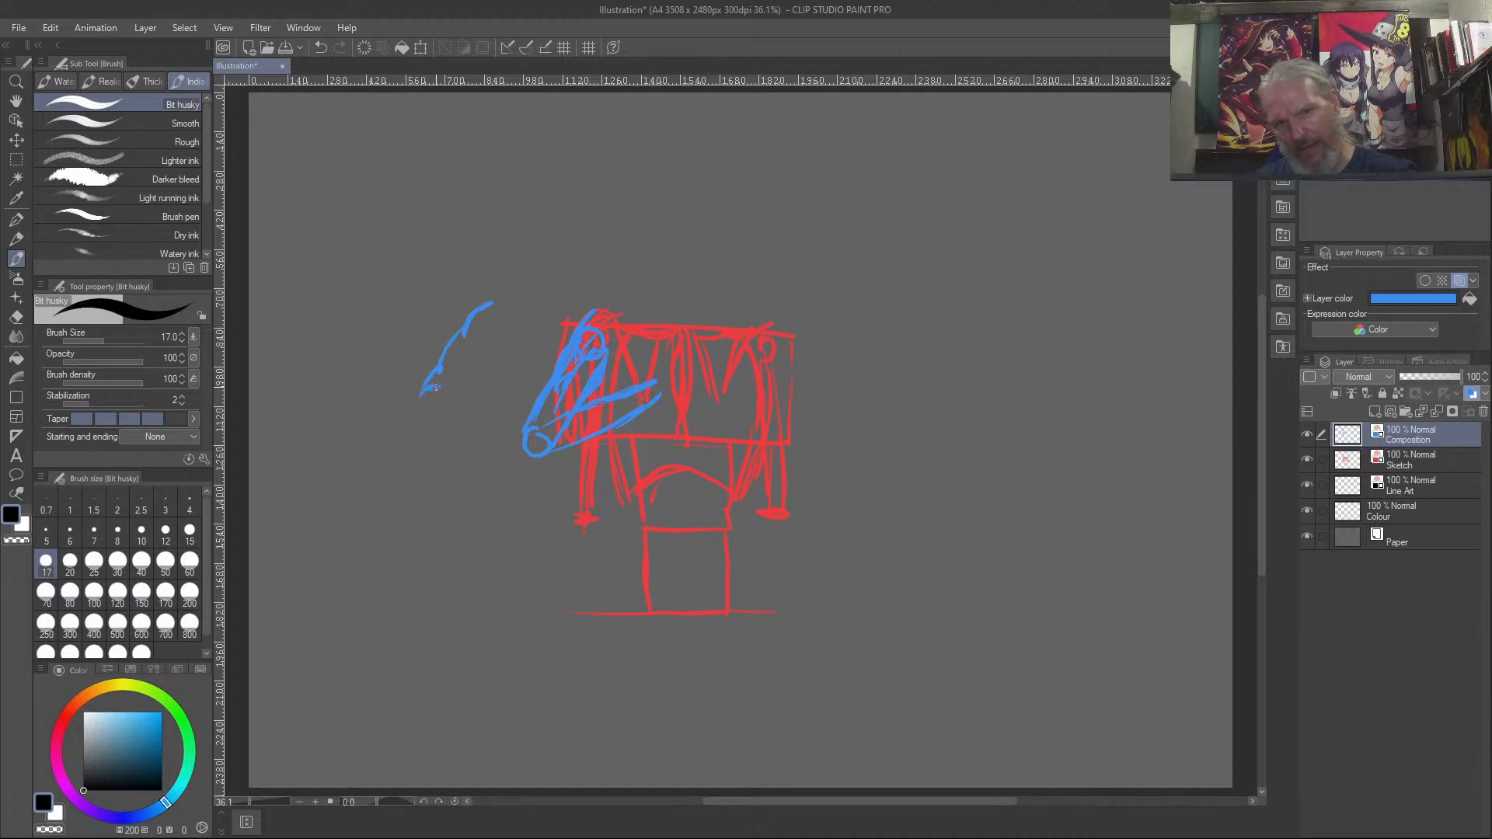
drag(421, 393, 417, 403)
drag(422, 414, 432, 420)
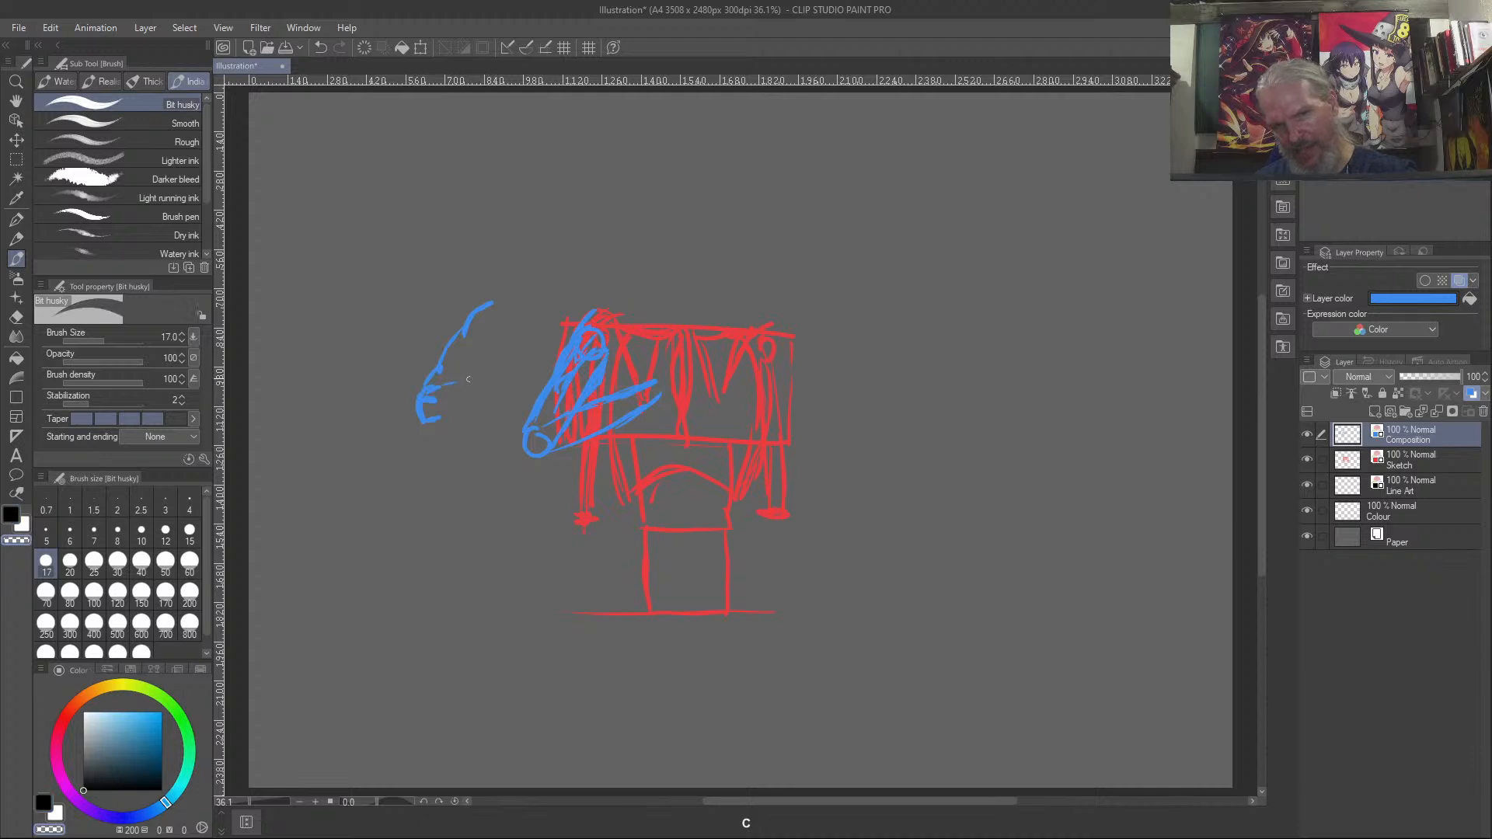
drag(441, 382, 527, 368)
mouse_move(439, 427)
mouse_down()
mouse_move(475, 424)
mouse_move(547, 379)
mouse_up()
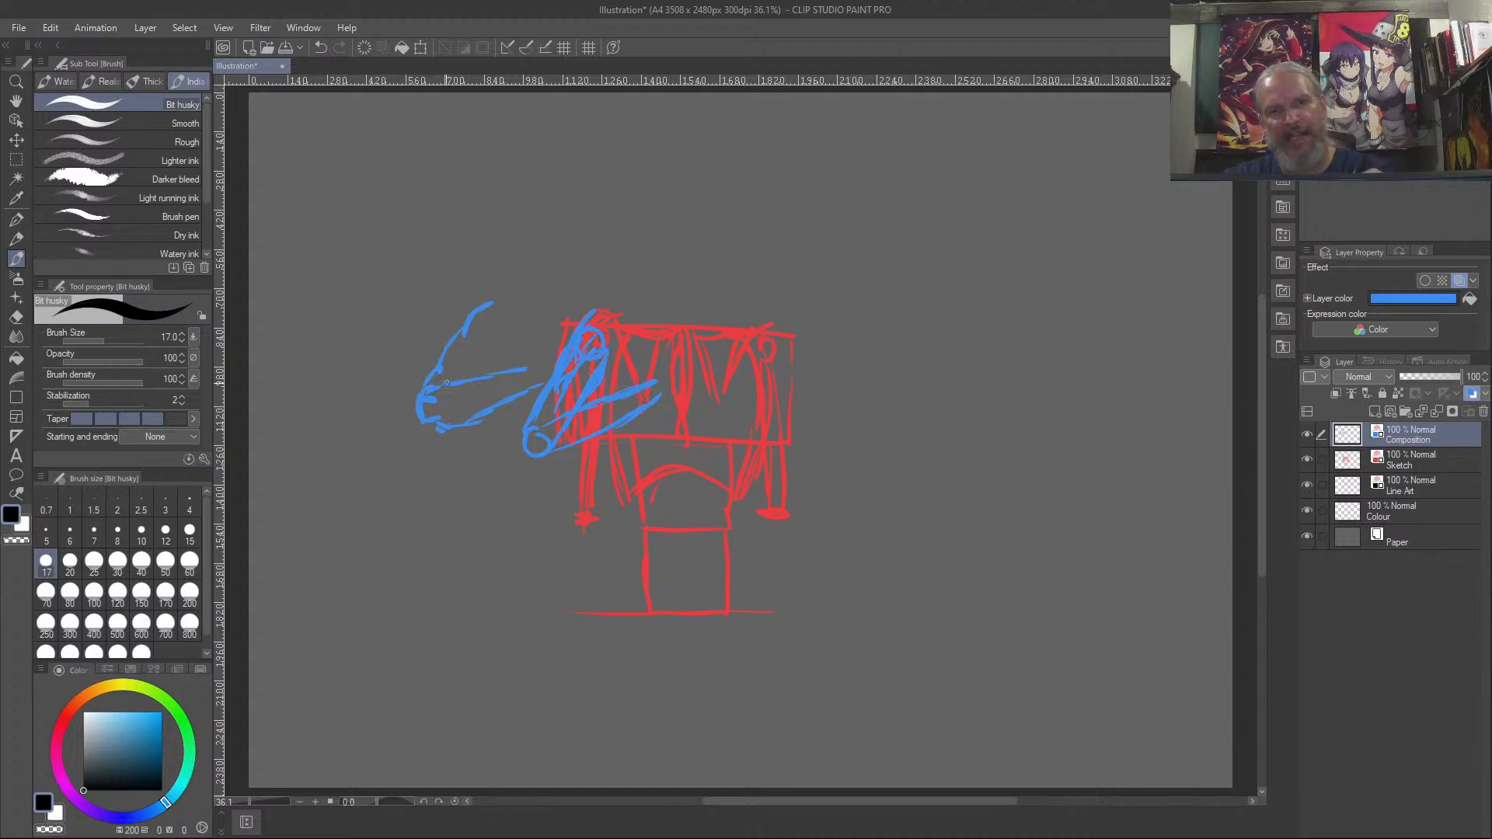
drag(445, 422, 543, 377)
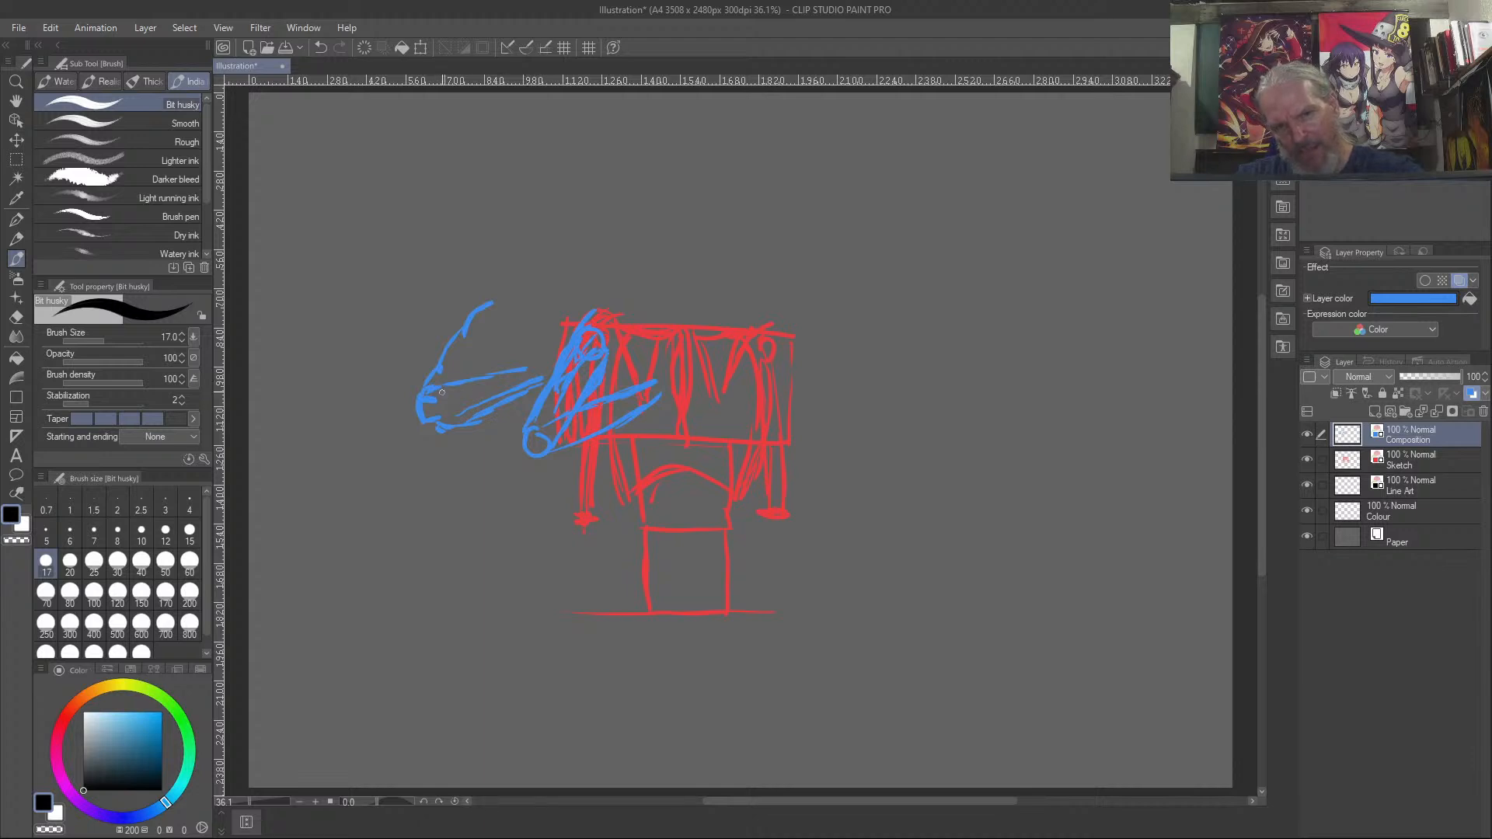
drag(442, 394, 508, 377)
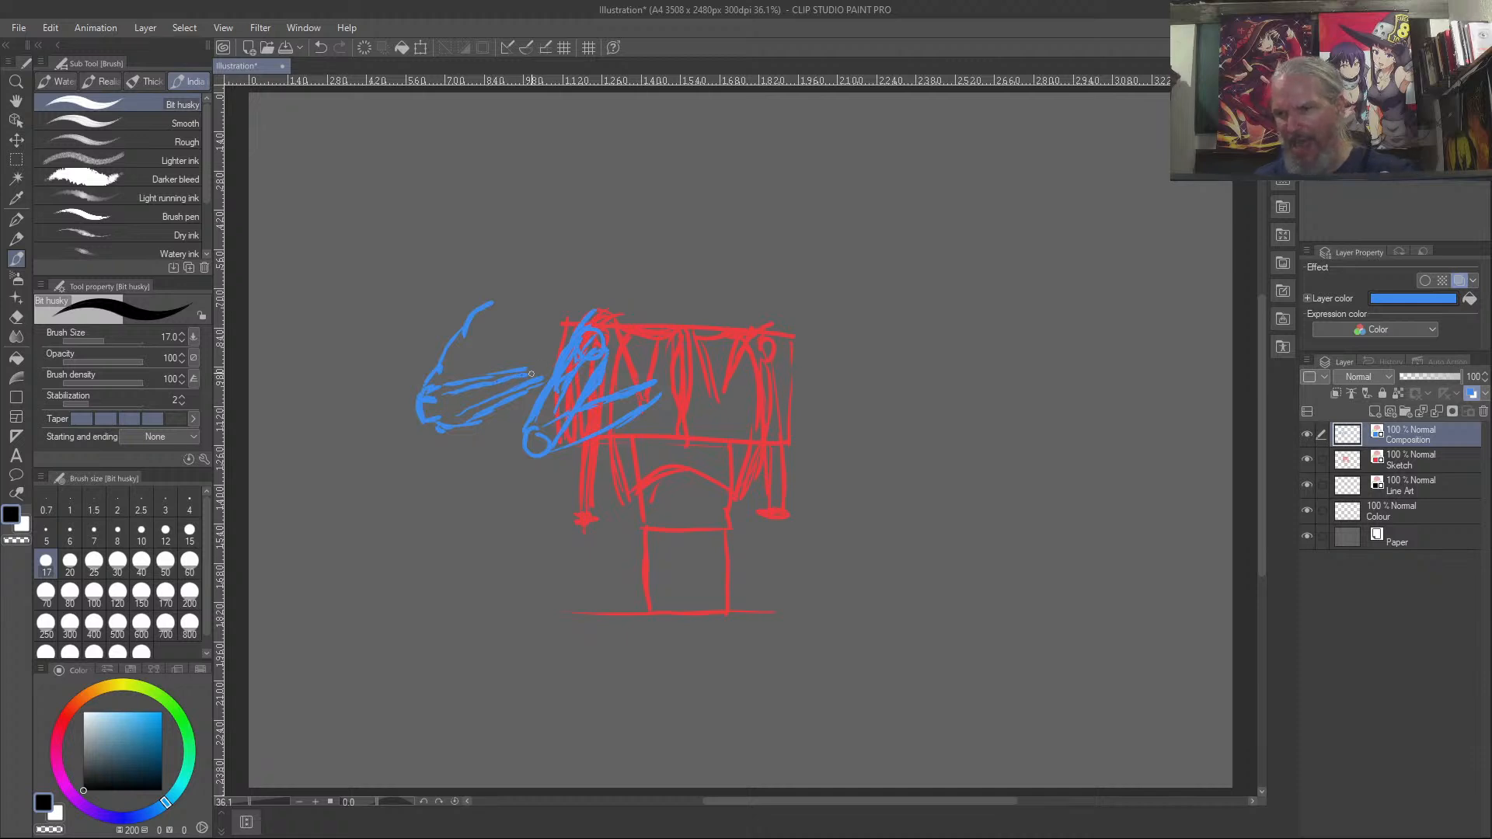
key(ctrl+z)
key(ctrl+z)
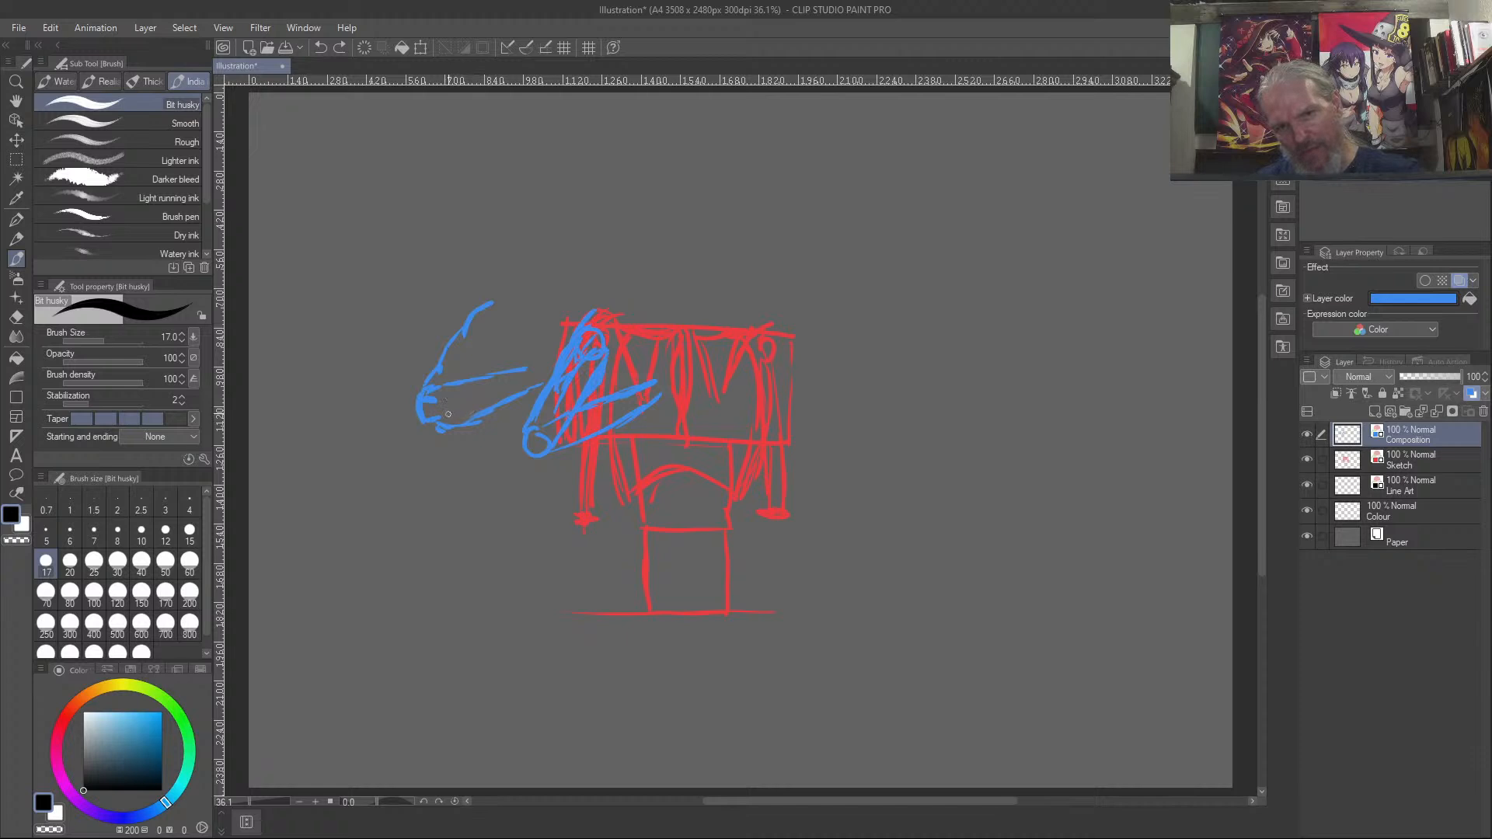
Add short black muscle and fold strokes inside the forearm and upper arm, and extend the forearm's upper edge toward the wrist.
drag(458, 406, 492, 394)
right_click(482, 384)
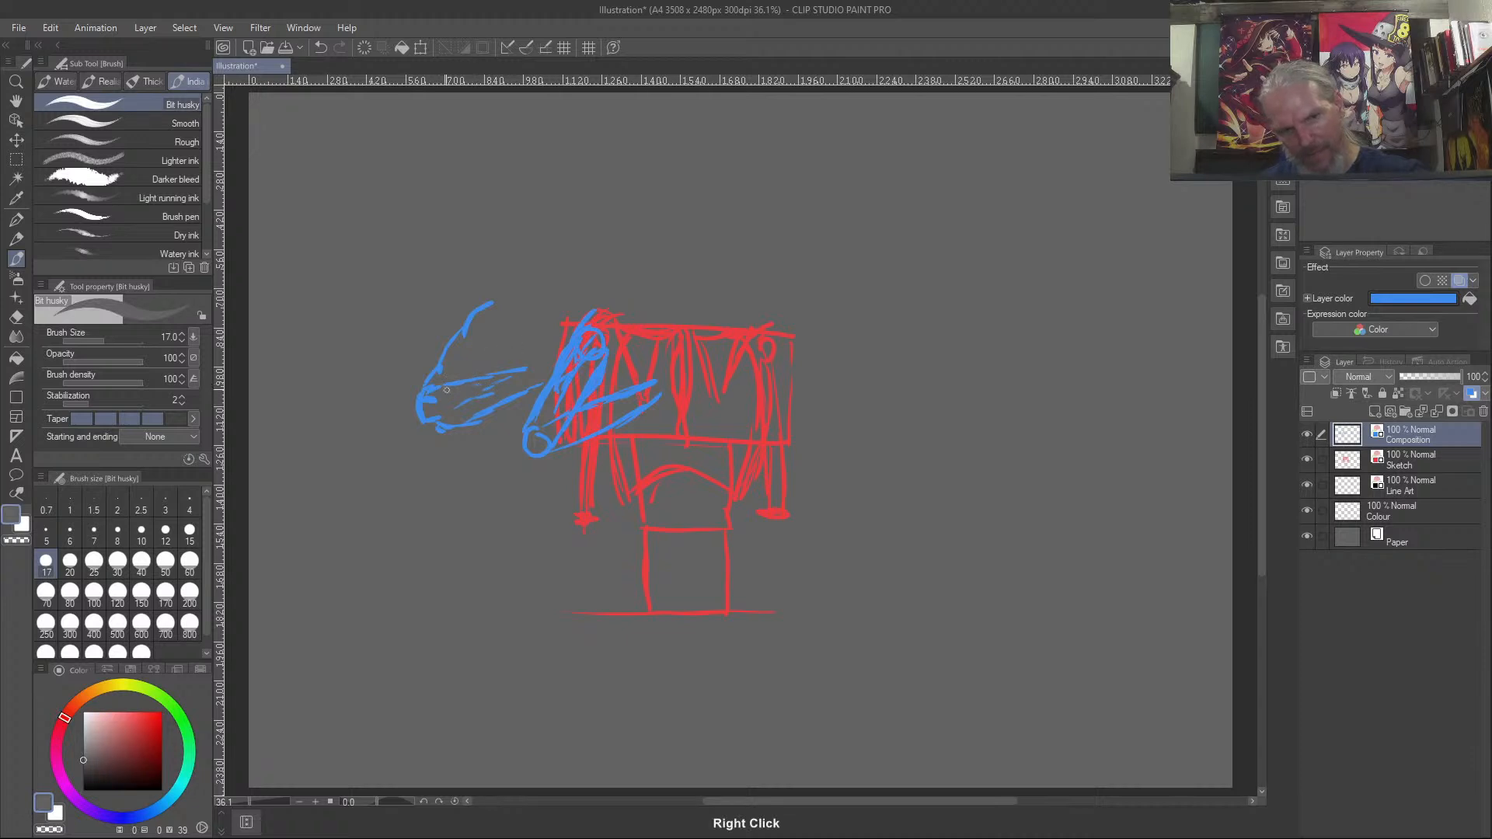
click(84, 790)
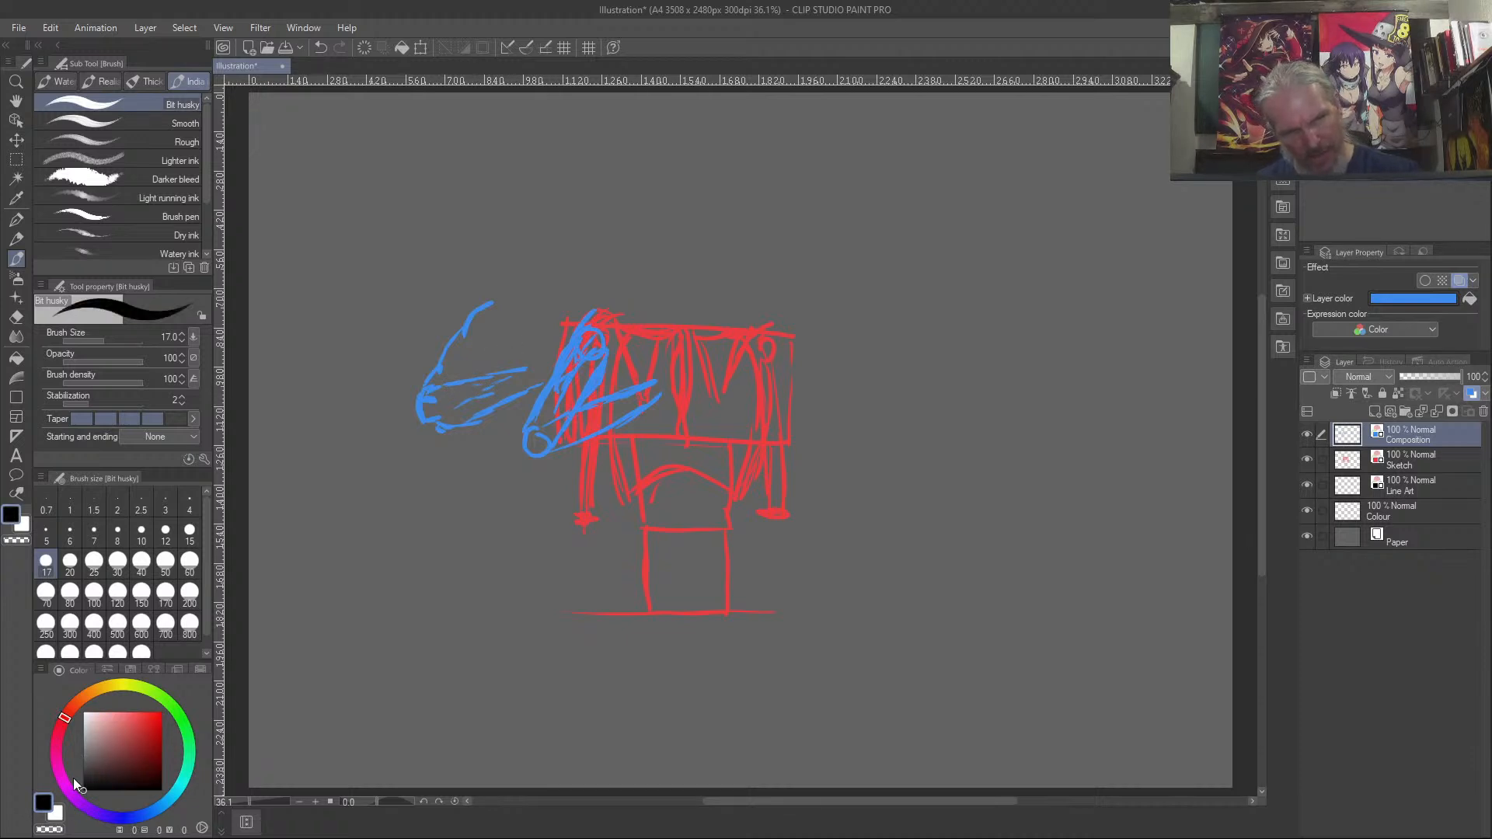
drag(474, 389, 482, 386)
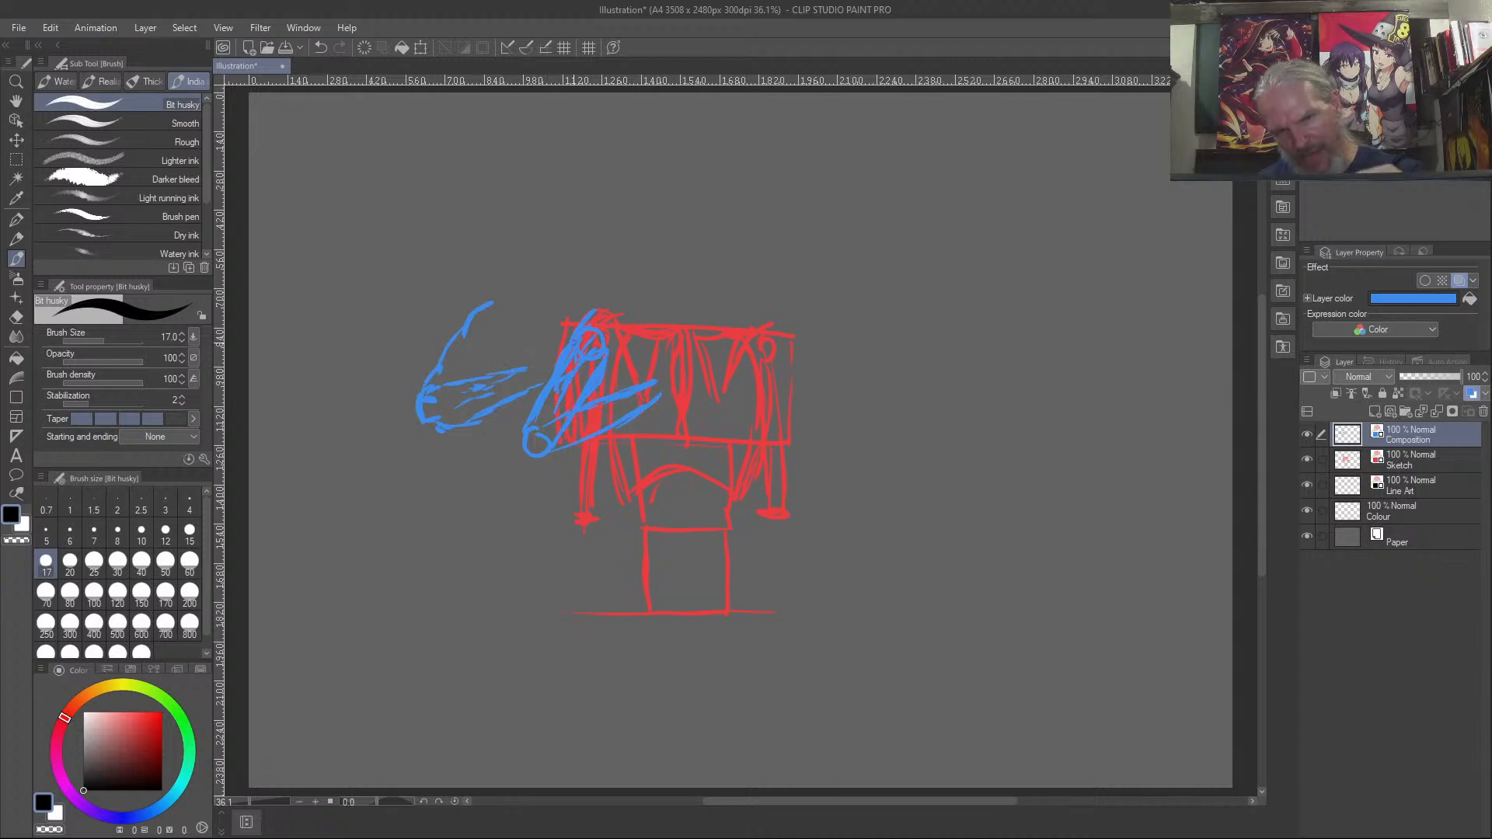
key(c)
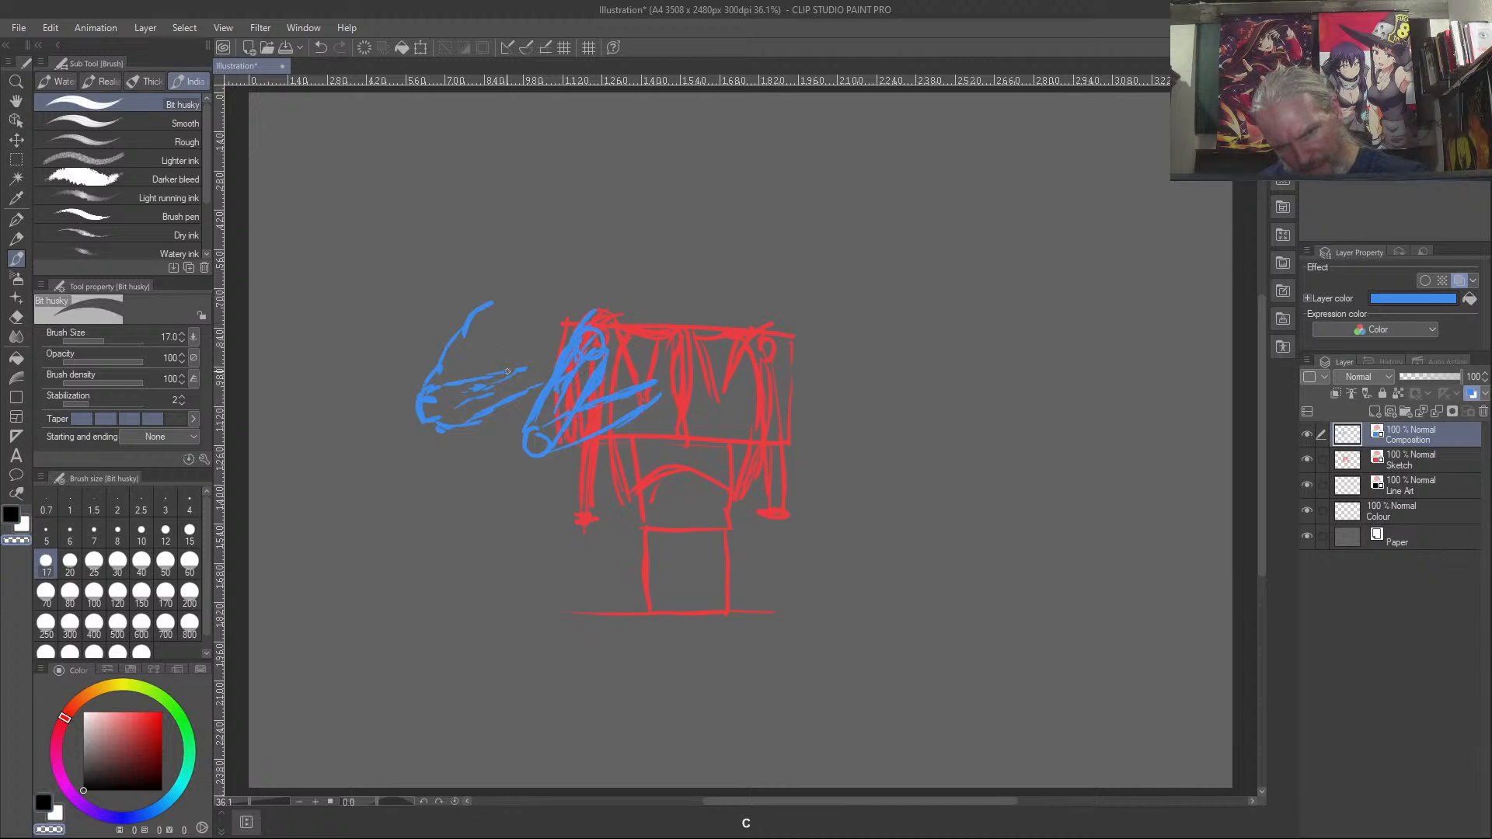
key(c)
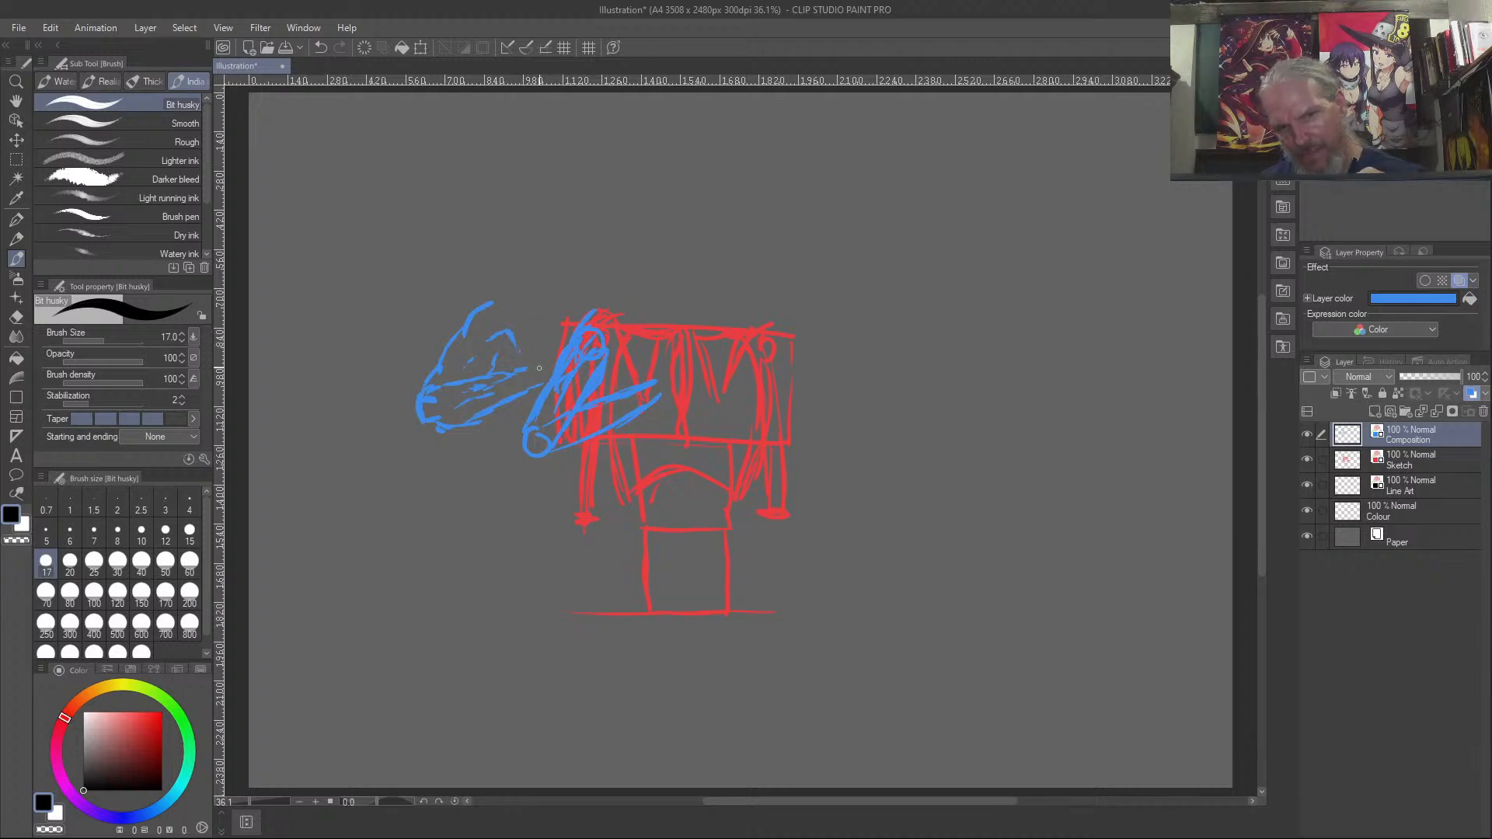
drag(534, 368, 556, 362)
Hide the Sketch layer and erase the rounded arm study beside the natural arm using transparent colour.
key(c)
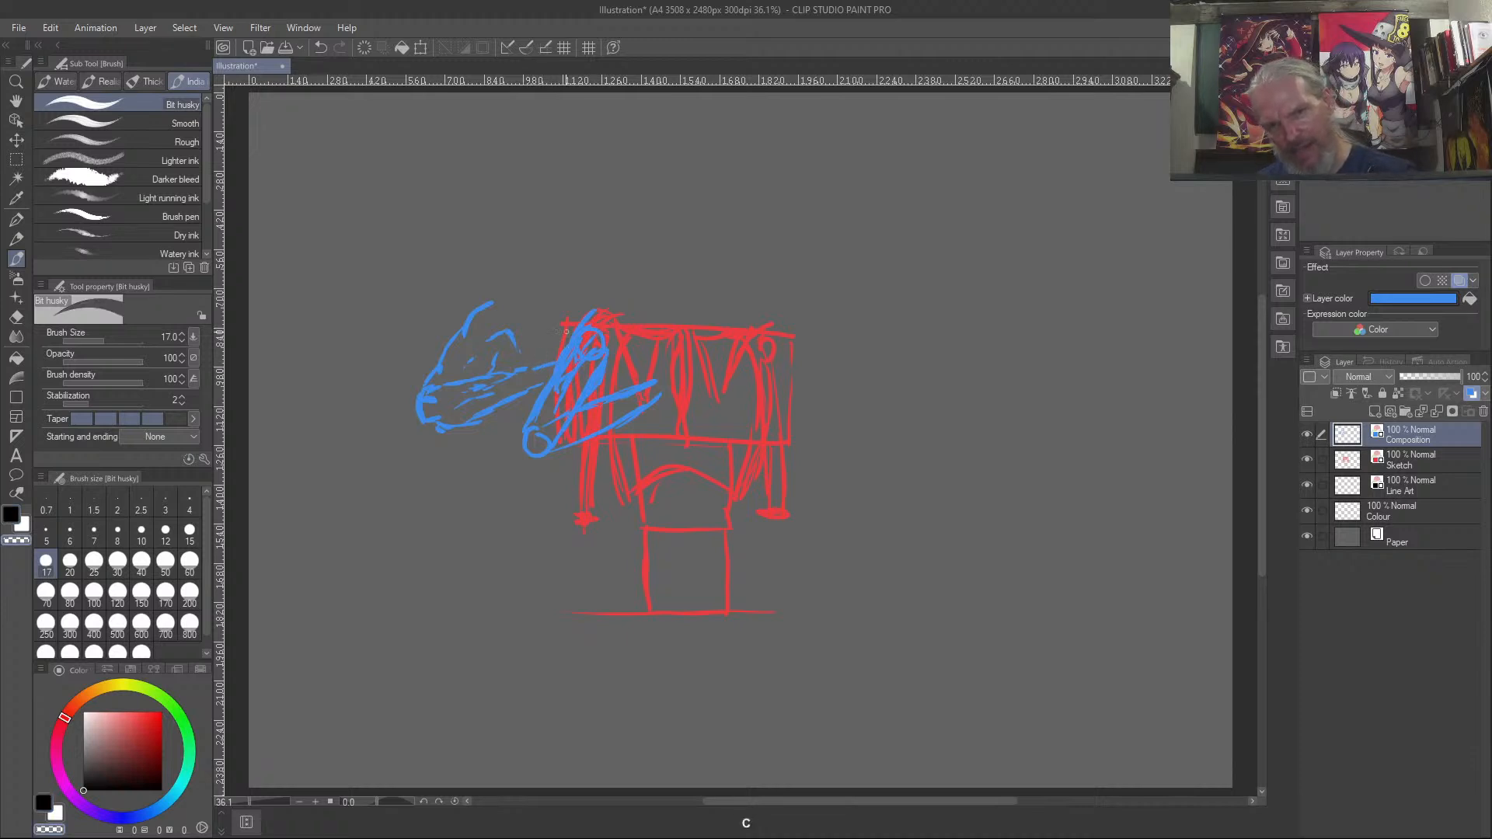
mouse_move(582, 314)
mouse_down()
mouse_move(522, 451)
mouse_move(537, 402)
mouse_move(593, 335)
mouse_move(574, 352)
mouse_move(588, 313)
mouse_move(590, 372)
mouse_move(609, 340)
mouse_move(583, 408)
mouse_up()
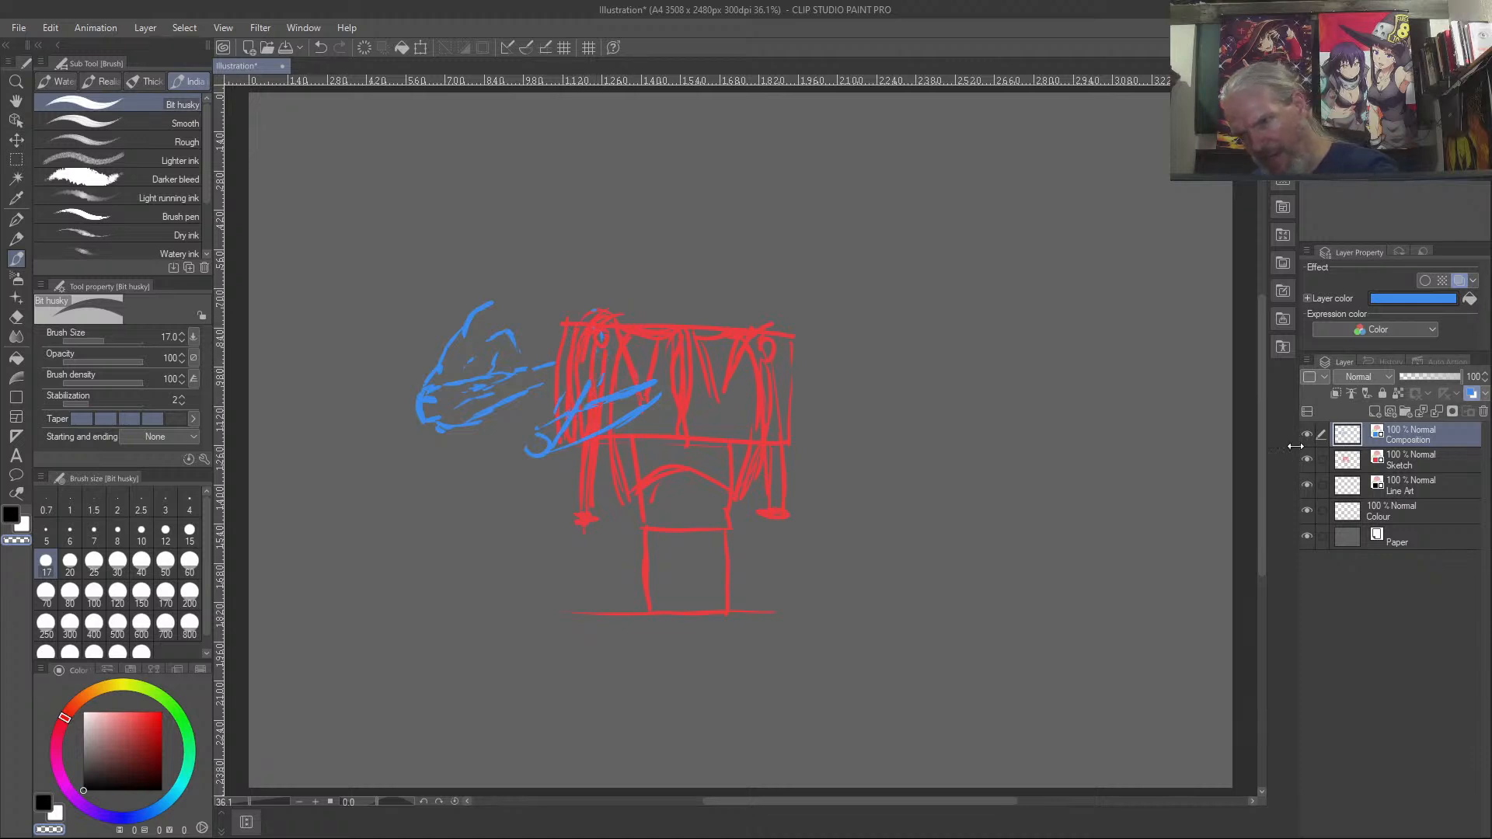
click(1306, 459)
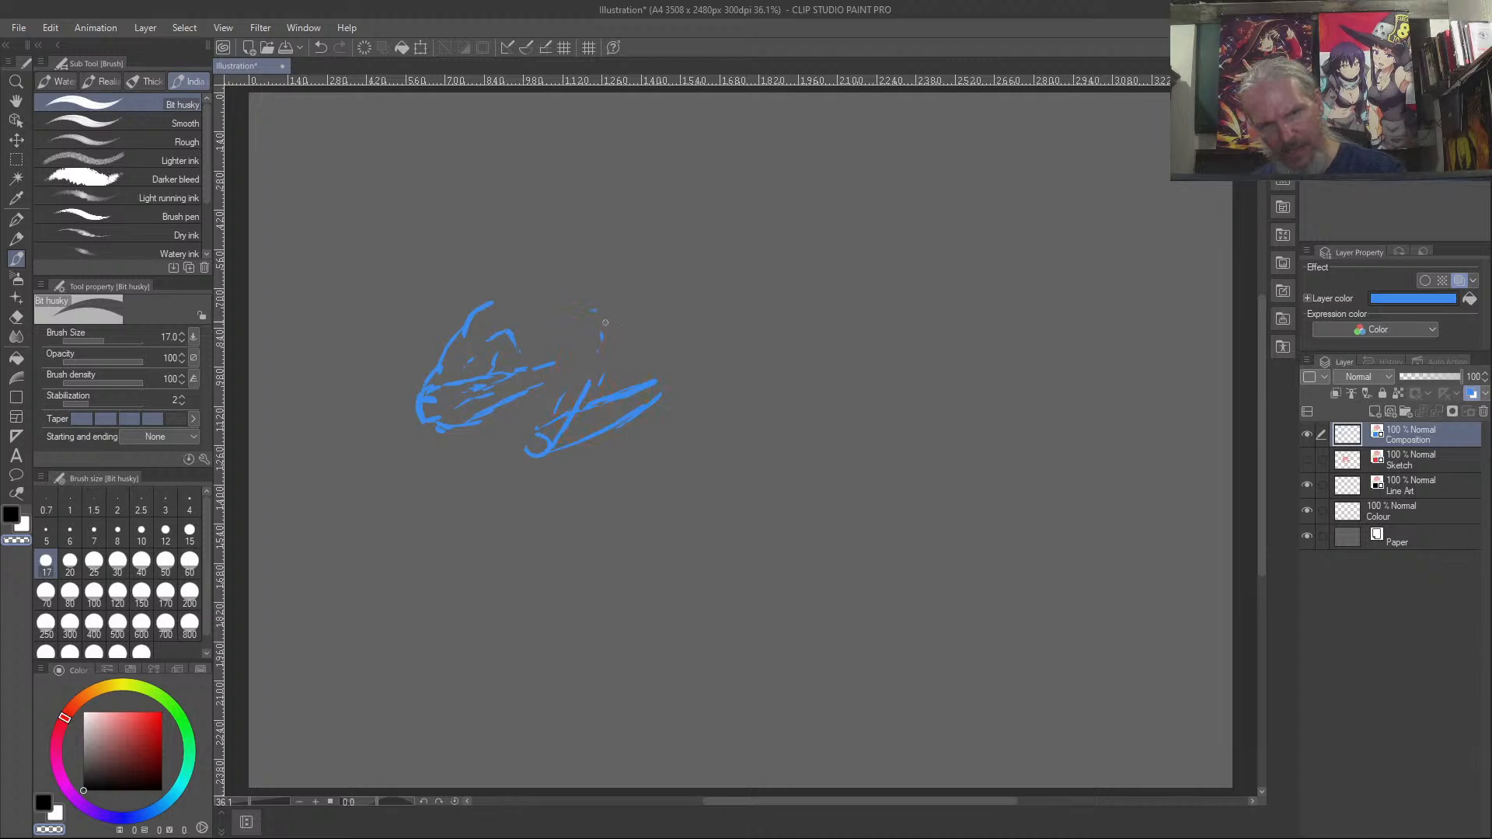
mouse_move(579, 392)
mouse_down()
mouse_move(553, 441)
mouse_move(531, 456)
mouse_move(552, 419)
mouse_move(523, 457)
mouse_move(543, 415)
mouse_move(533, 449)
mouse_move(557, 426)
mouse_move(562, 440)
mouse_move(594, 434)
mouse_move(671, 384)
mouse_move(530, 458)
mouse_up()
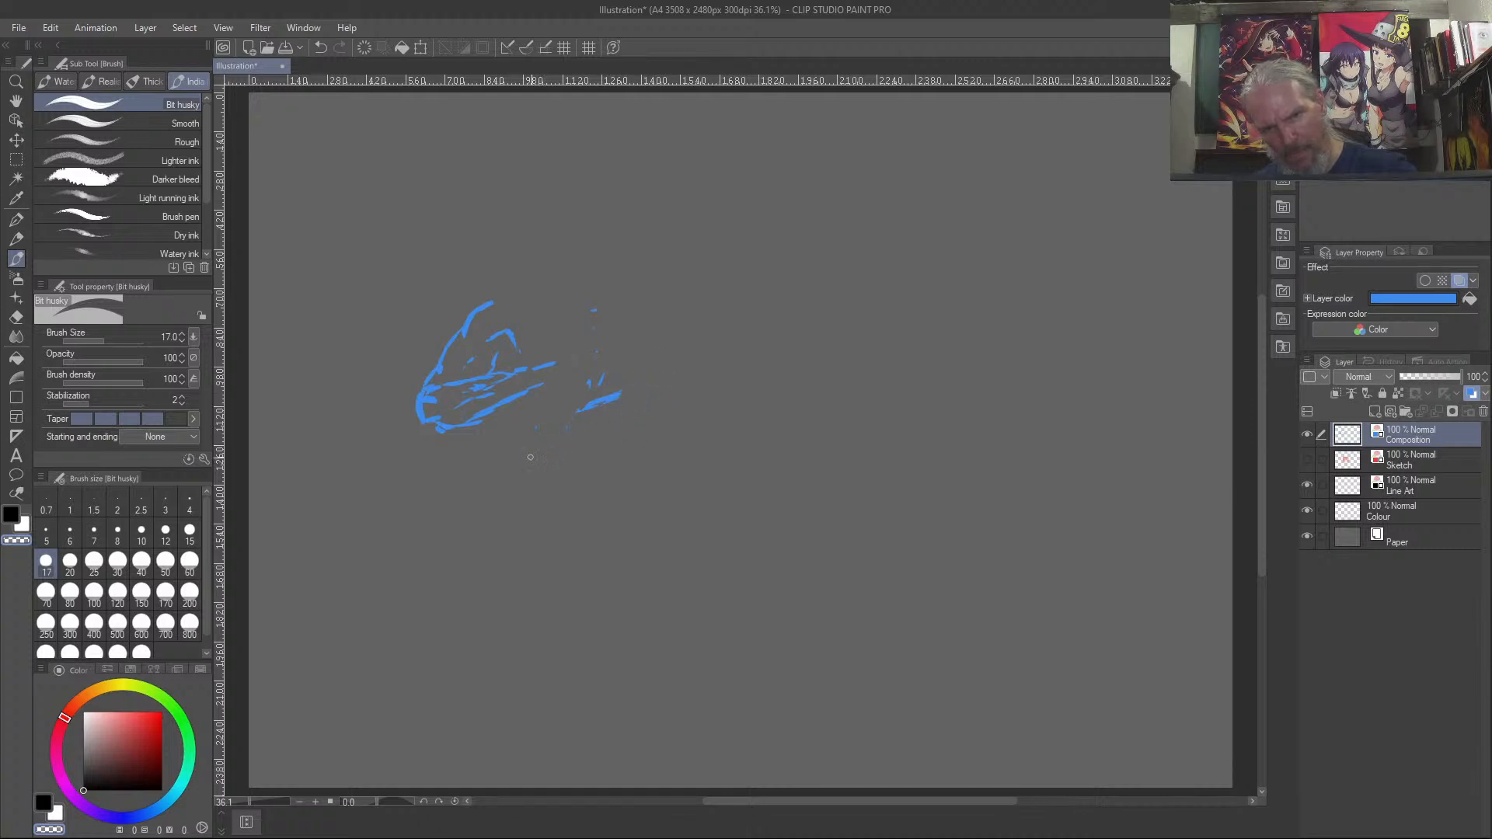
mouse_move(578, 412)
mouse_down()
mouse_move(618, 394)
mouse_move(600, 351)
mouse_move(579, 371)
mouse_move(596, 364)
mouse_move(604, 316)
mouse_move(599, 408)
mouse_up()
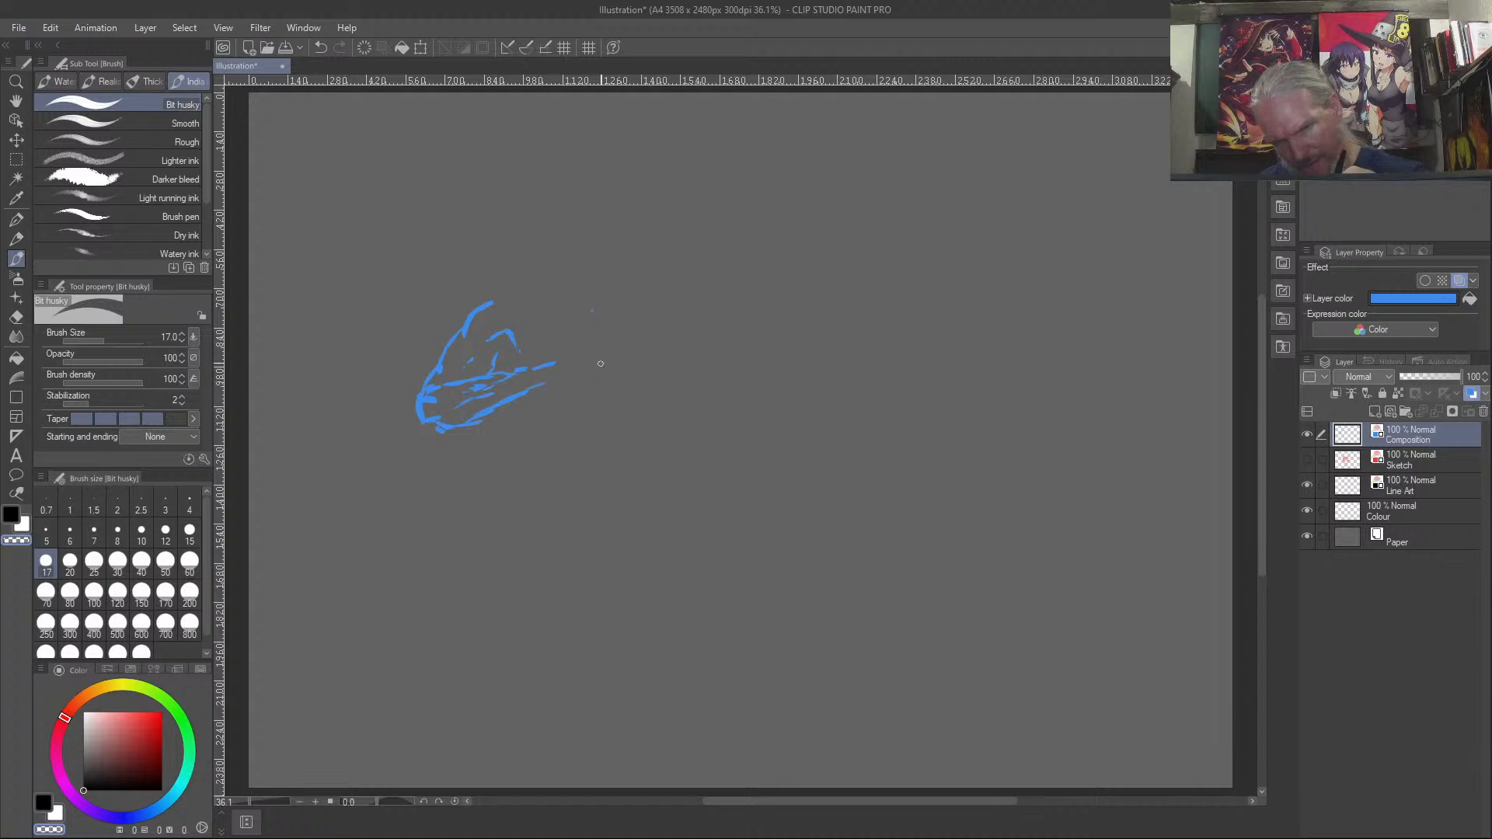
Extend the forearm's lower edge into the wrist, draw the first bent finger and start the finger next to it.
key(c)
drag(547, 384, 560, 382)
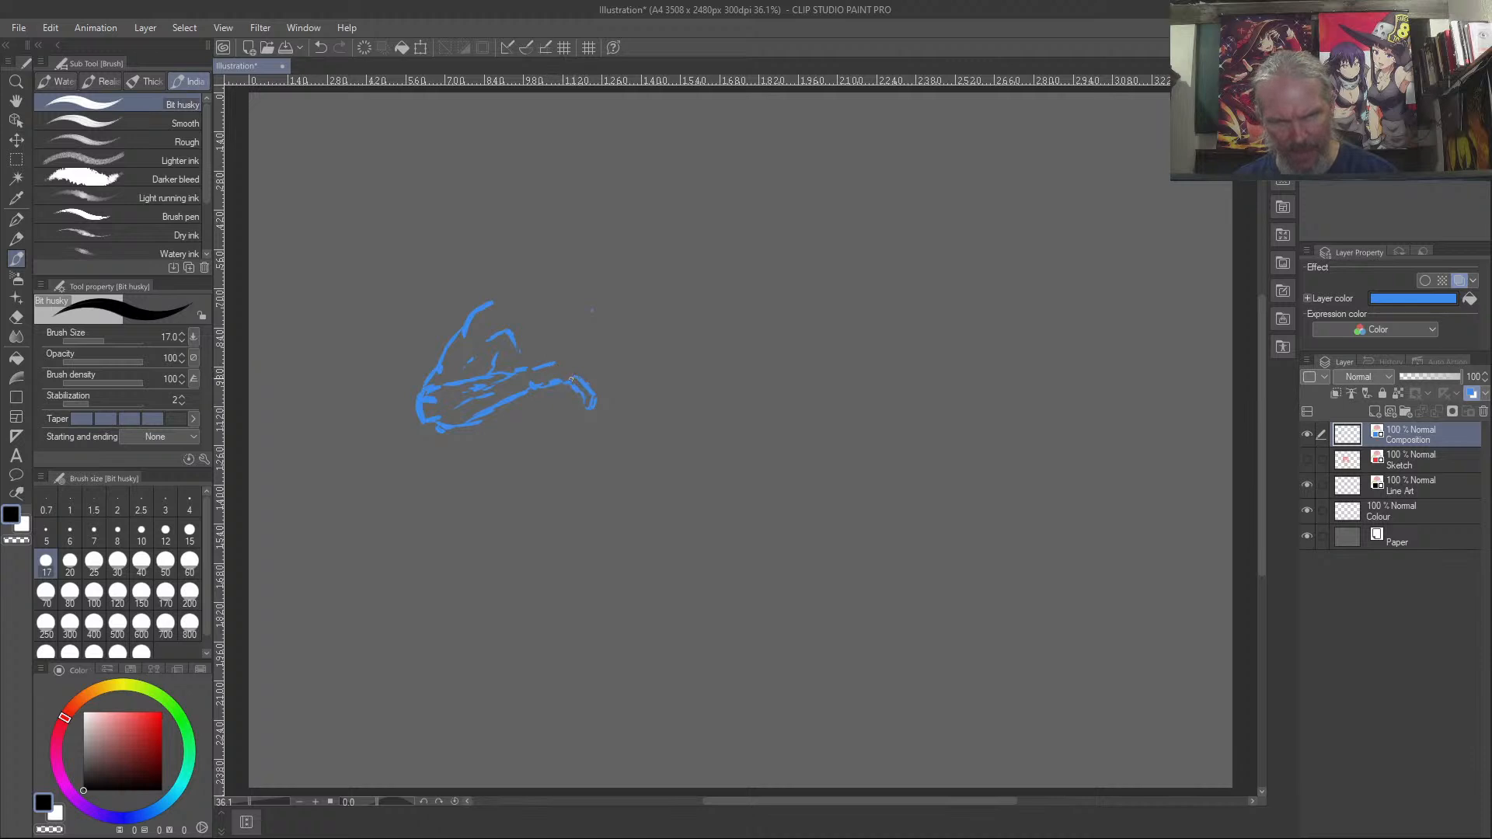
scroll(567, 410, up, 1)
scroll(567, 410, up, 8)
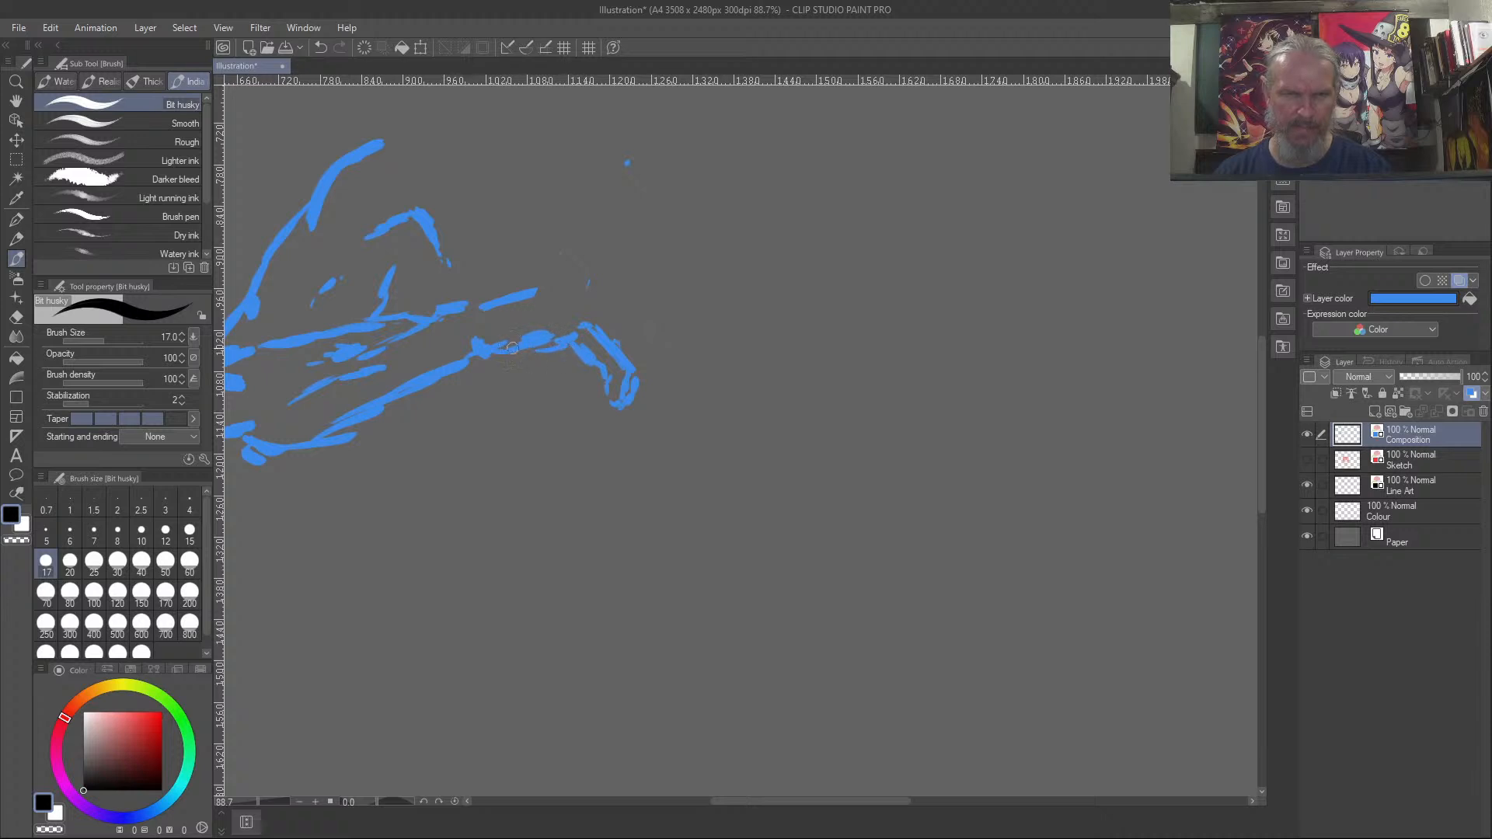
mouse_move(574, 306)
mouse_down()
mouse_move(609, 314)
mouse_move(640, 347)
mouse_up()
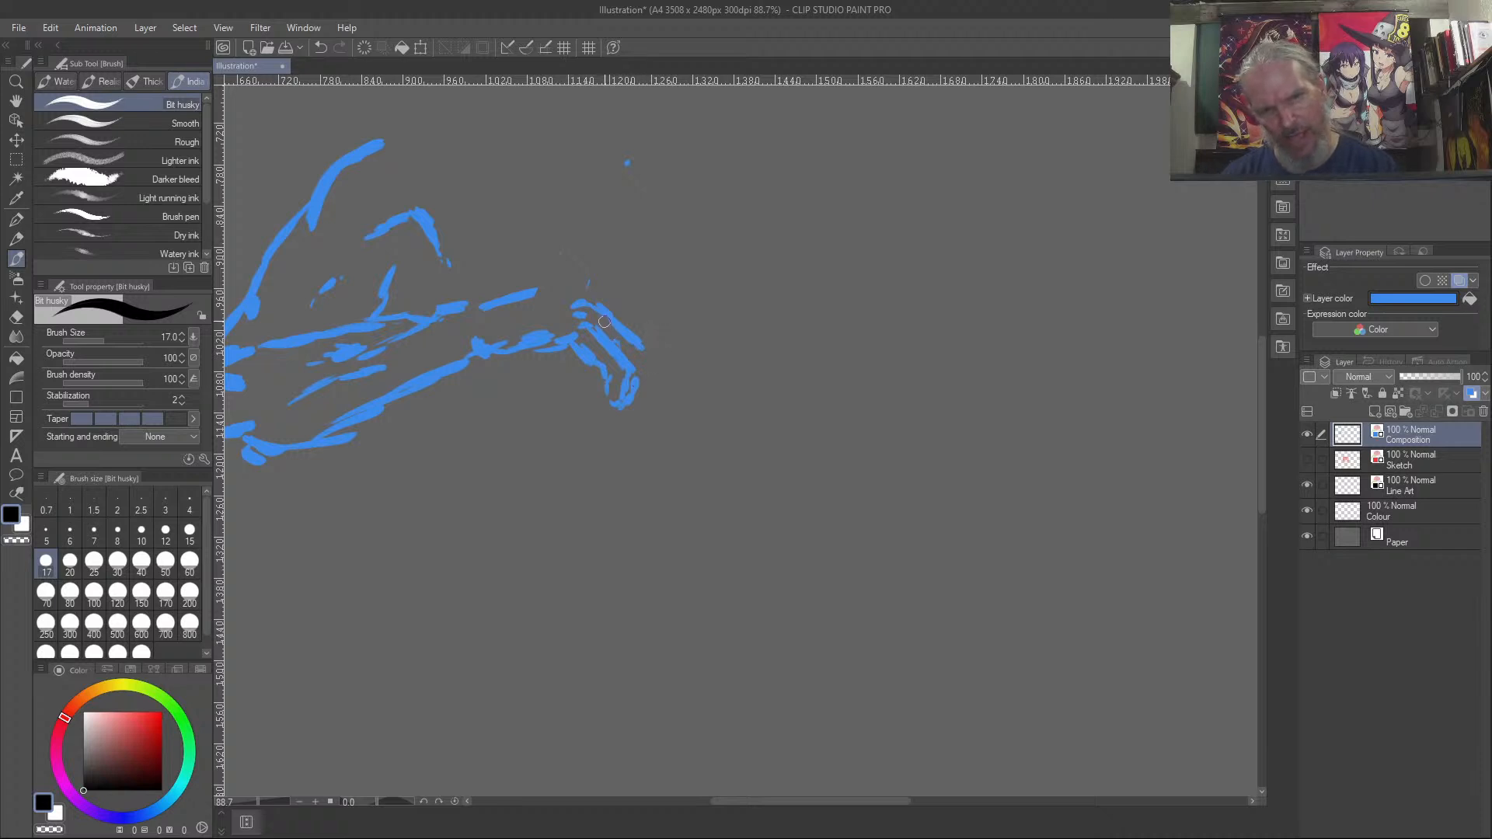
Reduce the brush size to 12 and draw the remaining drooping fingers and the back of the hand joining the wrist.
key(bracketleft)
key(bracketleft)
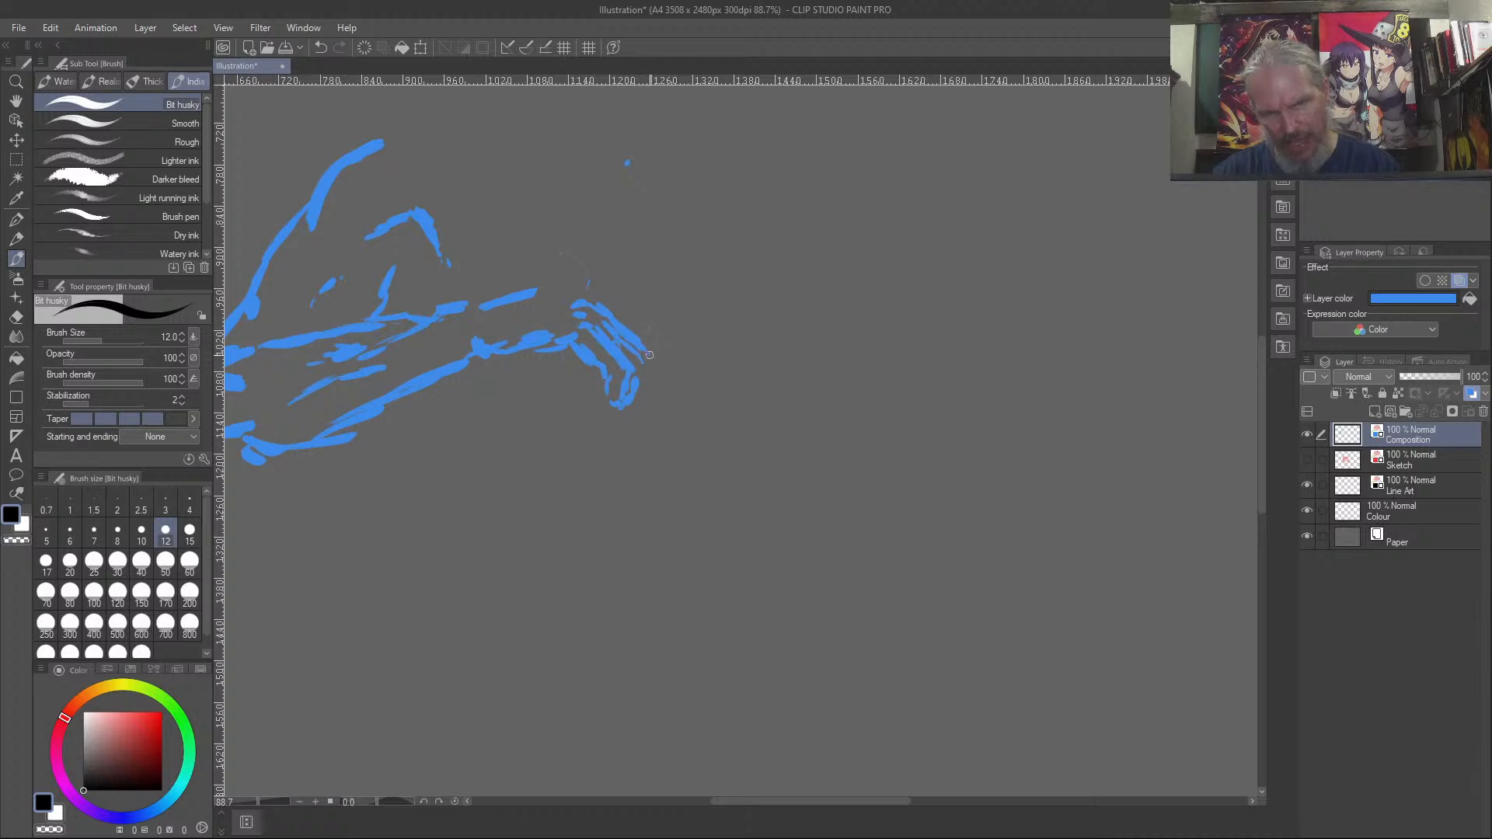
mouse_move(658, 360)
mouse_down()
mouse_move(624, 434)
mouse_move(614, 420)
mouse_up()
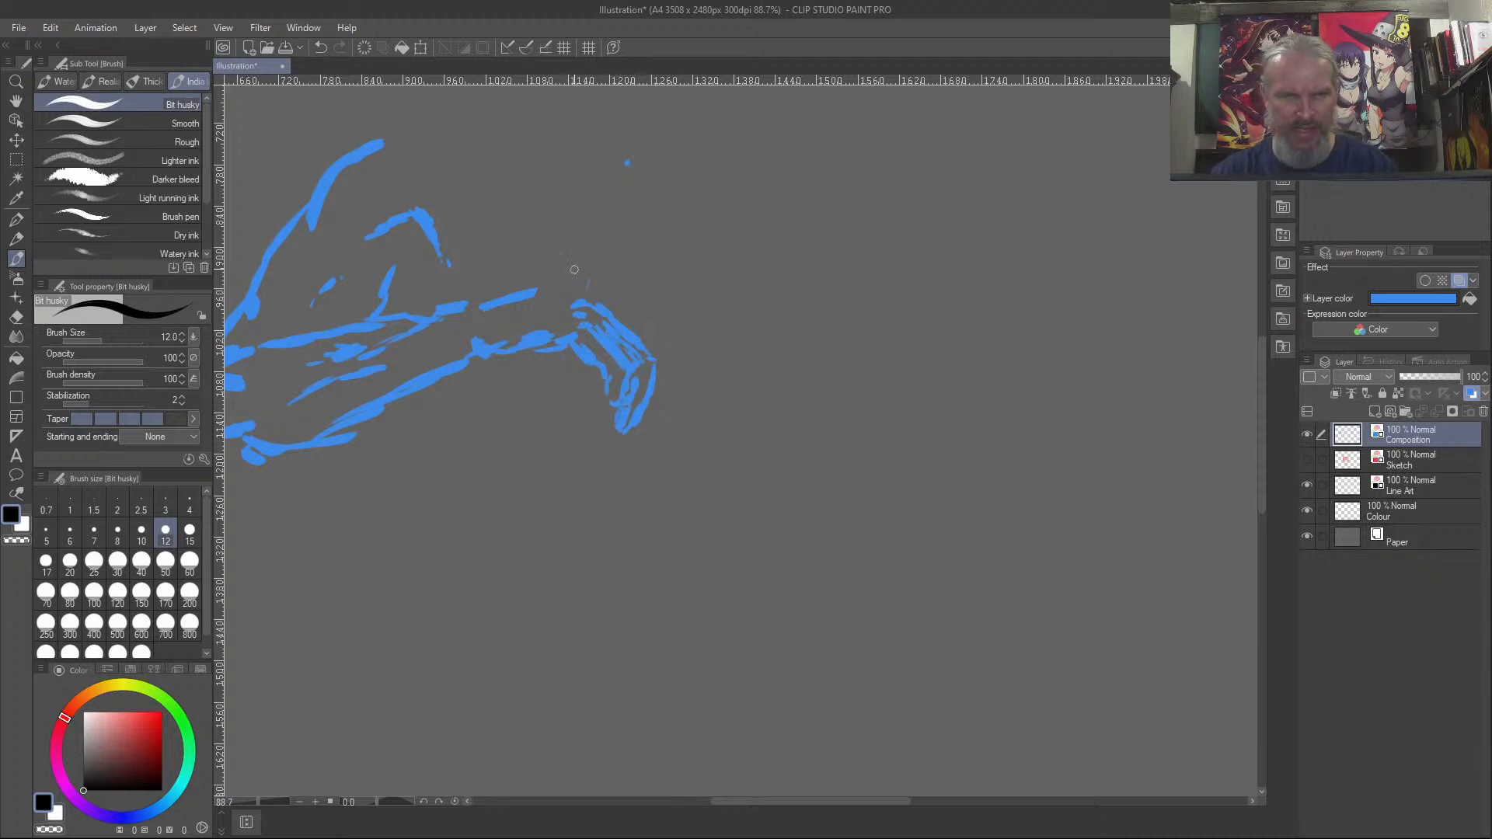
mouse_move(623, 303)
mouse_down()
mouse_move(666, 353)
mouse_move(667, 438)
mouse_move(668, 367)
mouse_up()
drag(659, 430, 657, 381)
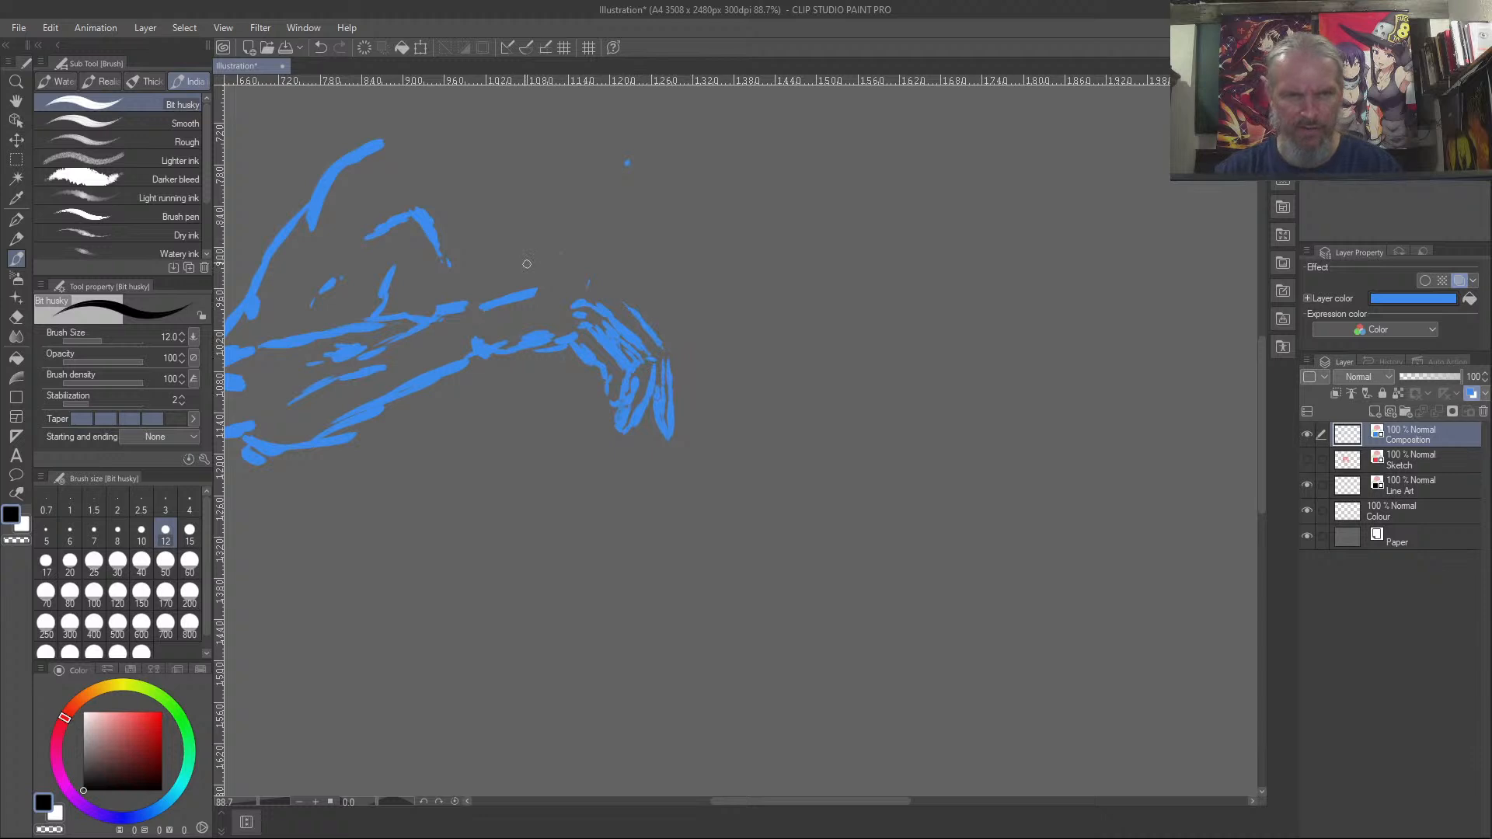
mouse_move(548, 289)
mouse_down()
mouse_move(622, 290)
mouse_move(627, 304)
mouse_move(637, 292)
mouse_move(729, 393)
mouse_move(697, 383)
mouse_up()
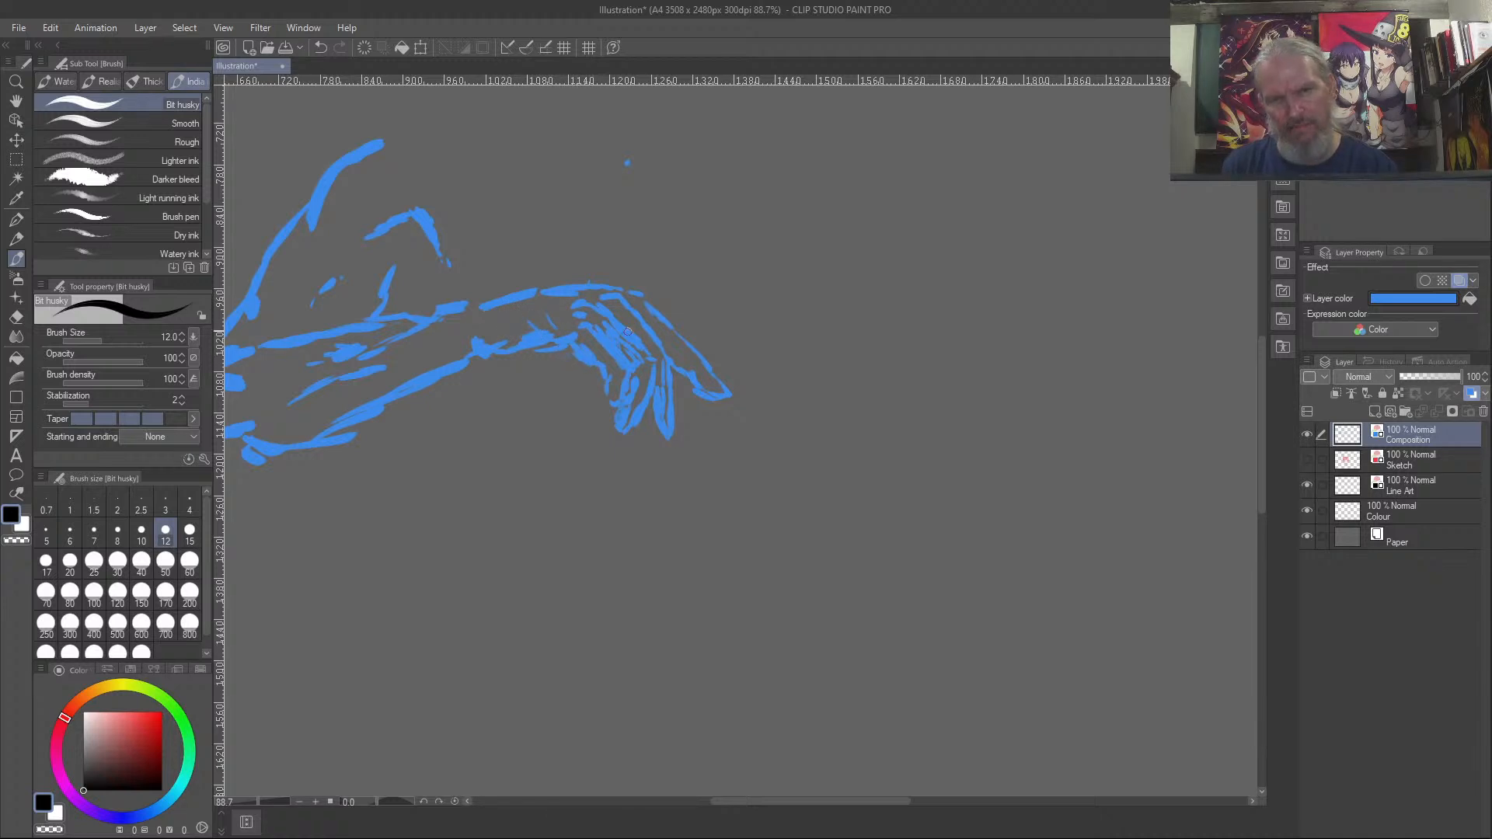
mouse_move(743, 319)
mouse_down()
mouse_move(551, 442)
mouse_move(780, 430)
mouse_move(745, 310)
mouse_up()
key(ctrl+z)
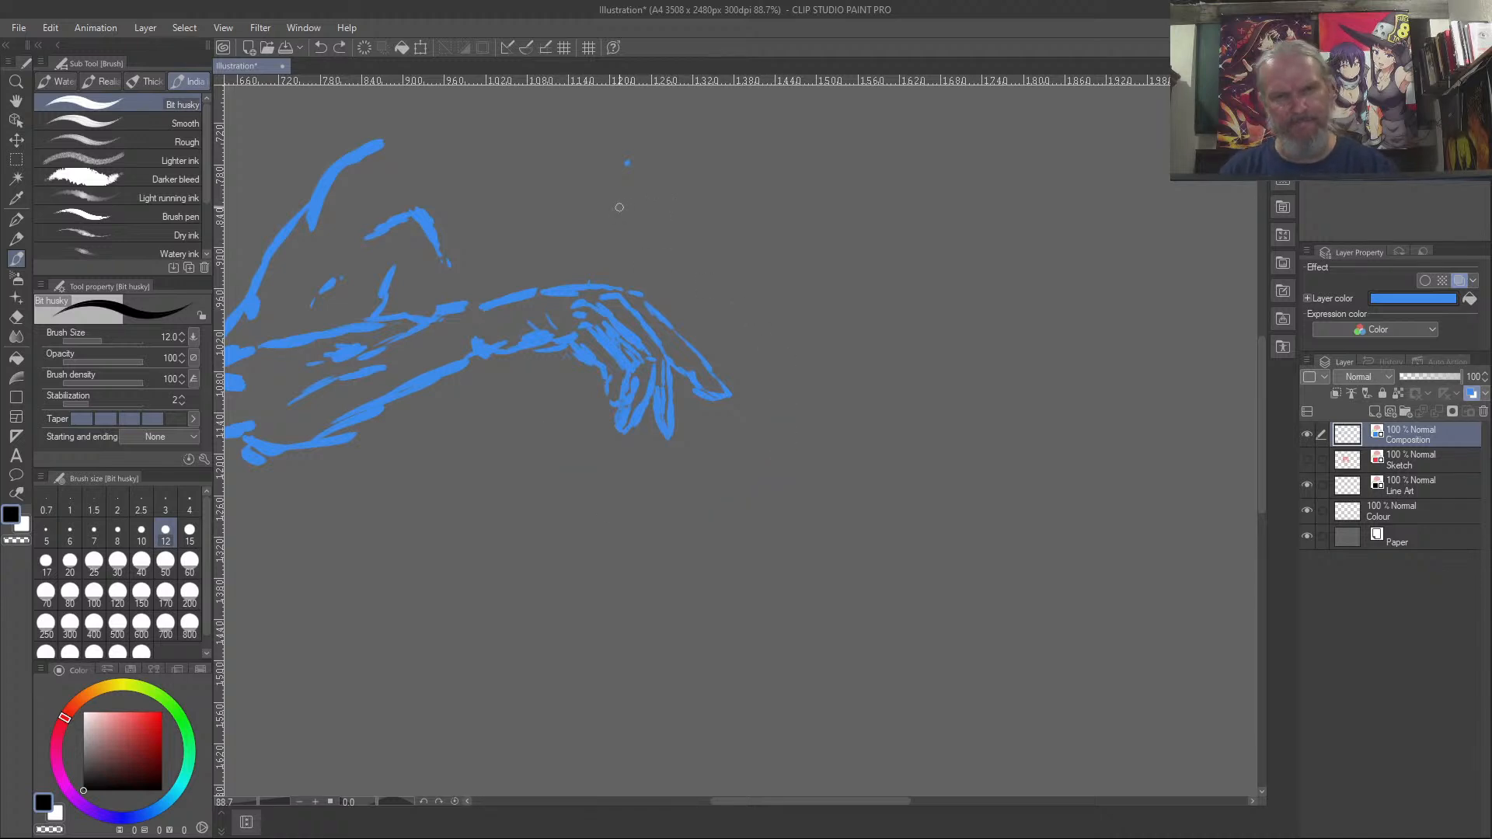
Move the Line Art layer above Composition and lower the Composition layer's opacity to 41%.
scroll(619, 203, down, 2)
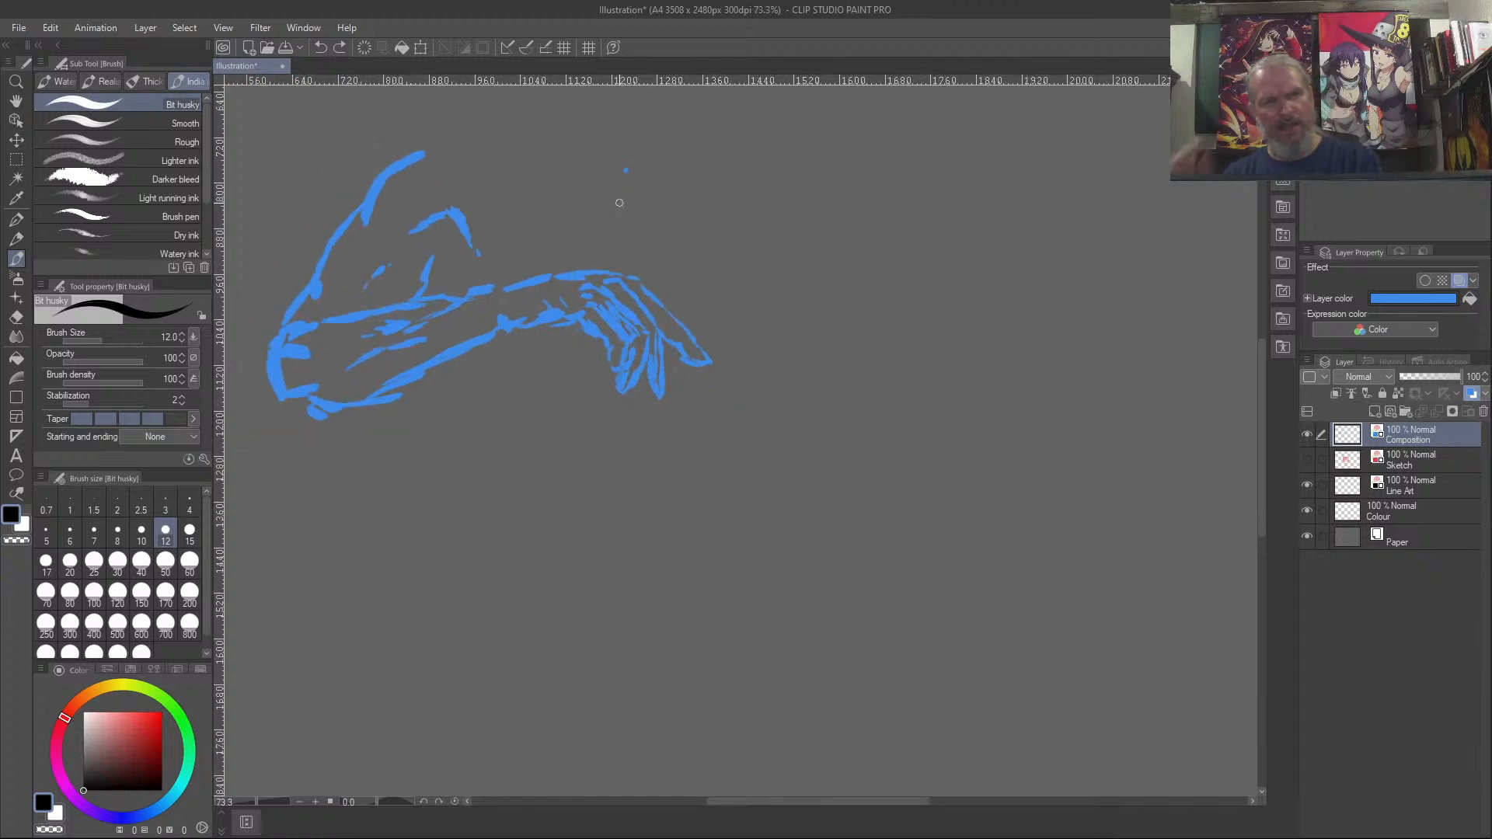
scroll(619, 202, down, 1)
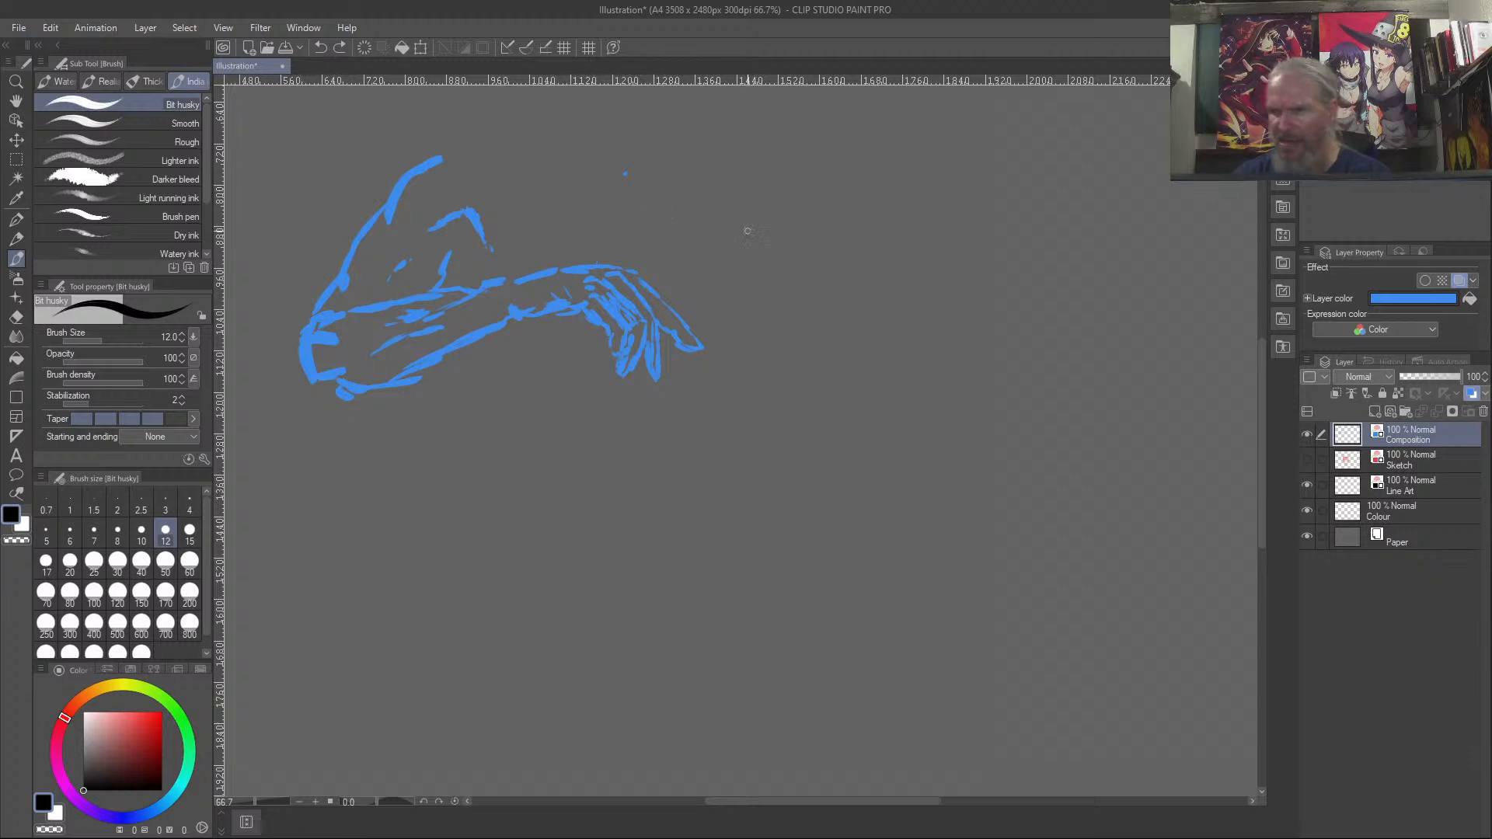
click(1350, 488)
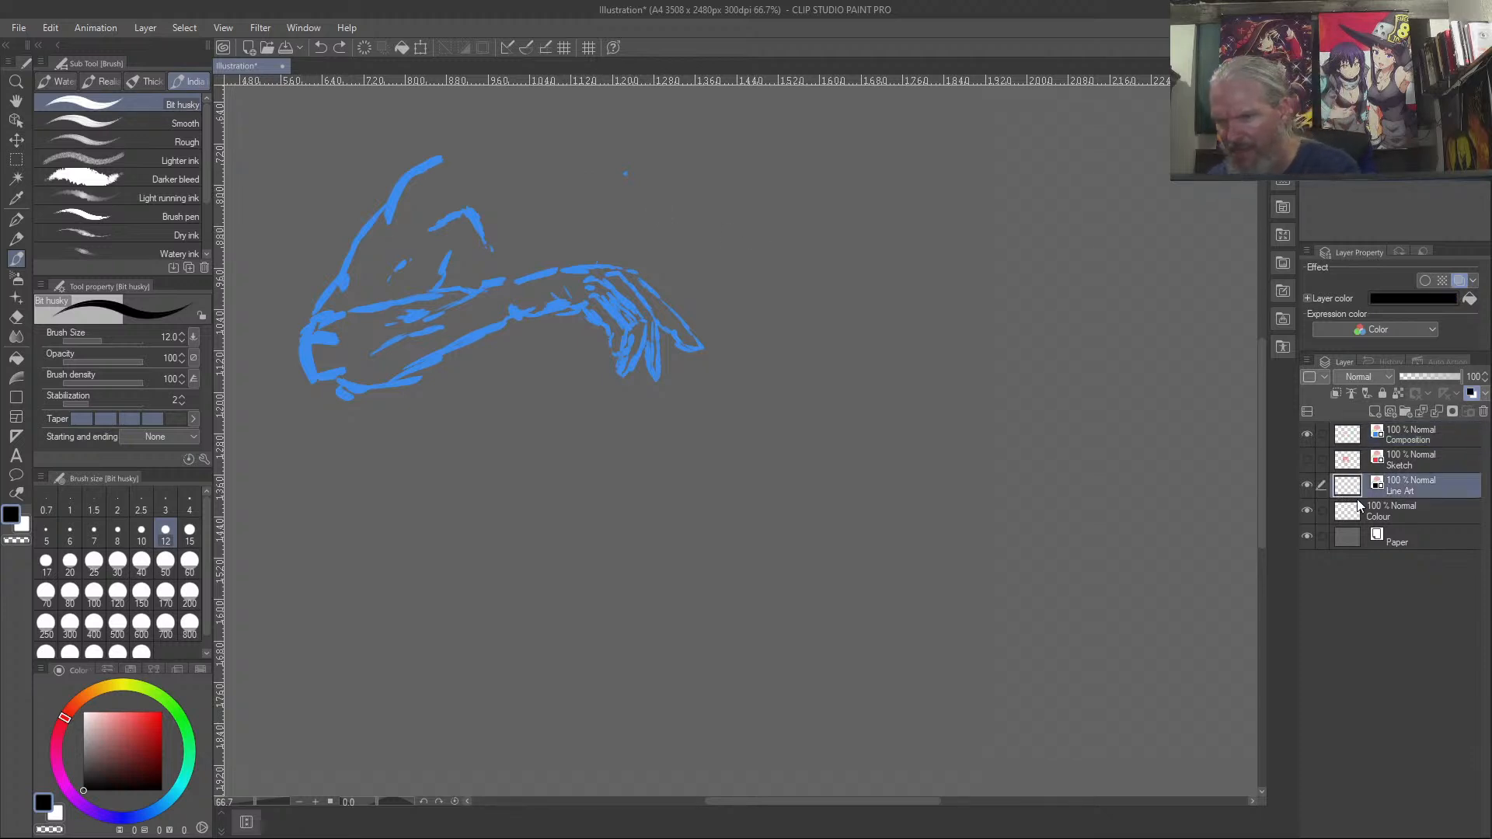
drag(1405, 497, 1410, 435)
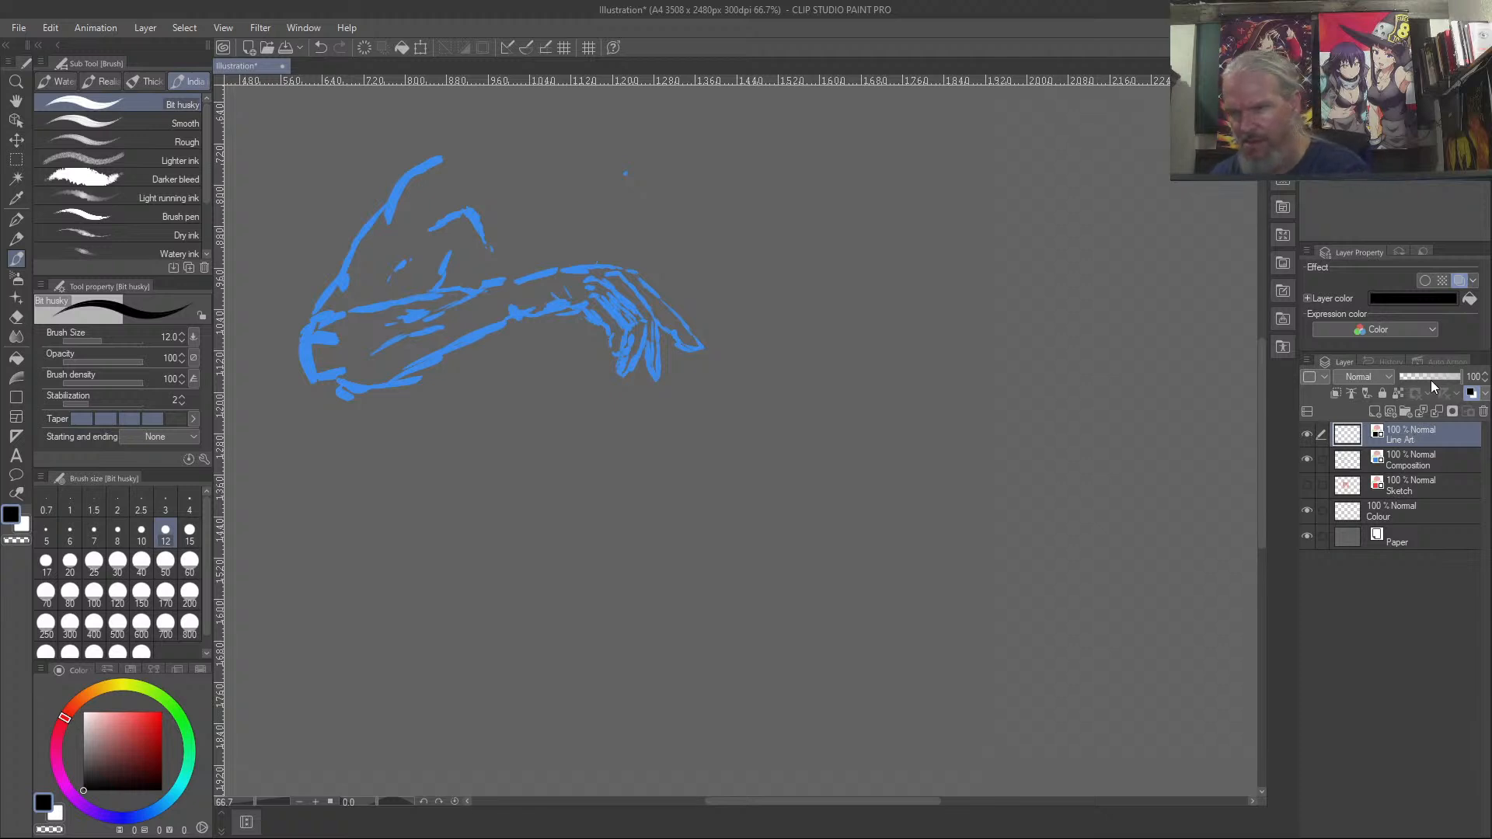
click(1395, 462)
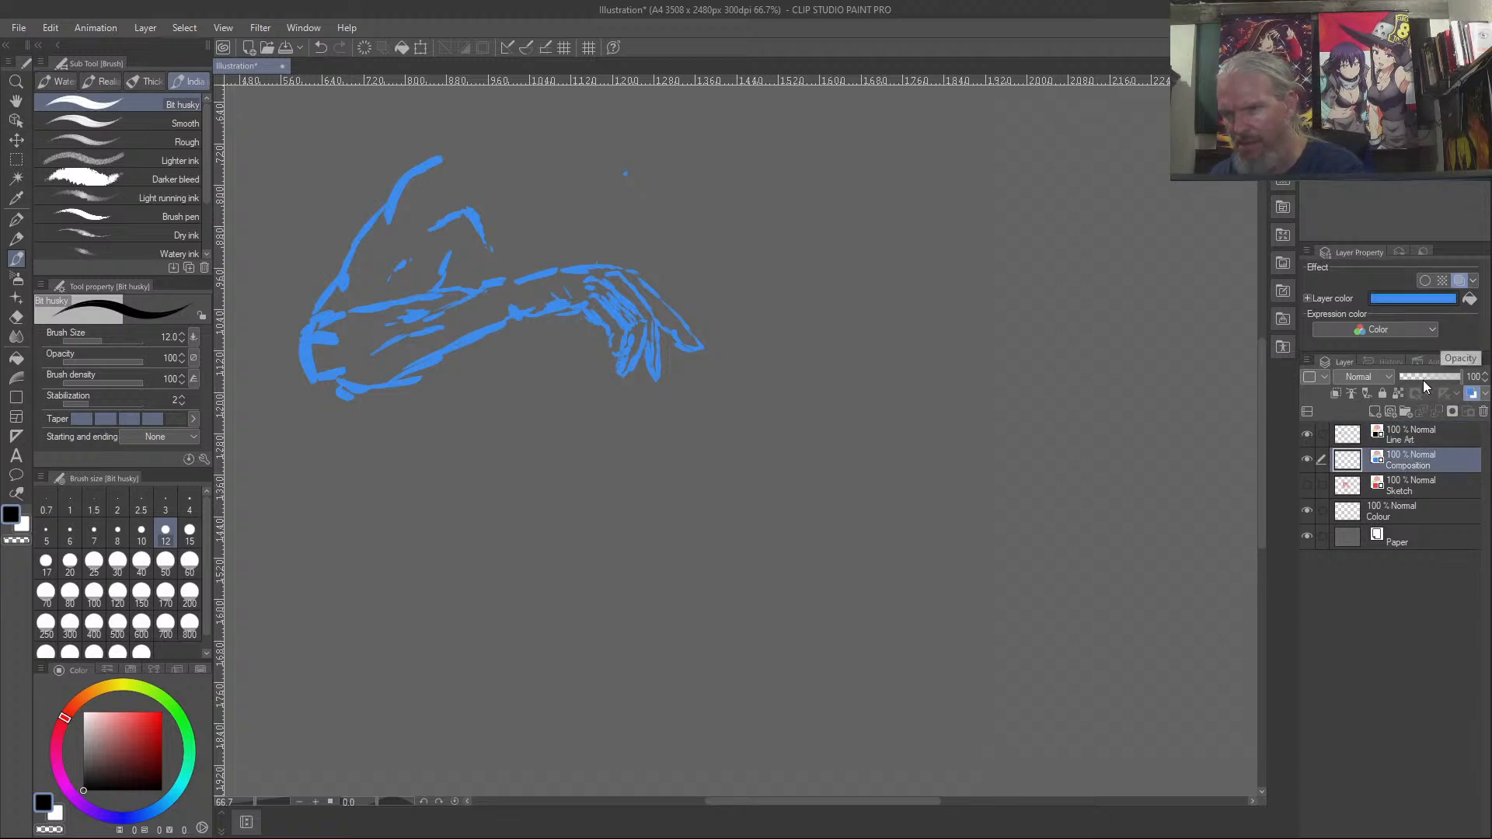
drag(1429, 380, 1424, 381)
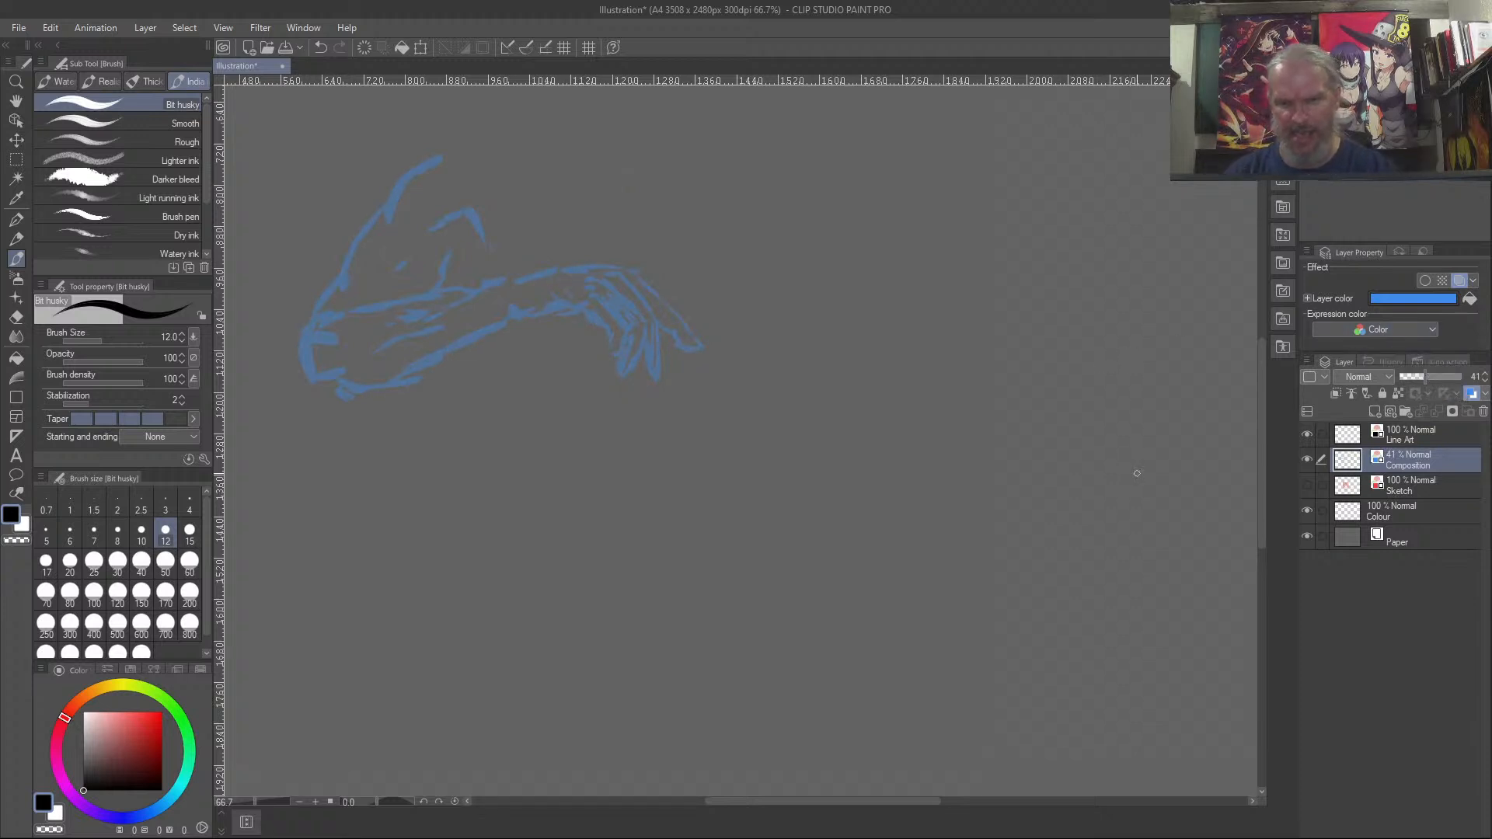
Reduce the brush size to 7 and ink the shoulder curve in black on the Line Art layer.
mouse_move(464, 435)
mouse_down()
mouse_move(606, 573)
mouse_move(664, 584)
mouse_up()
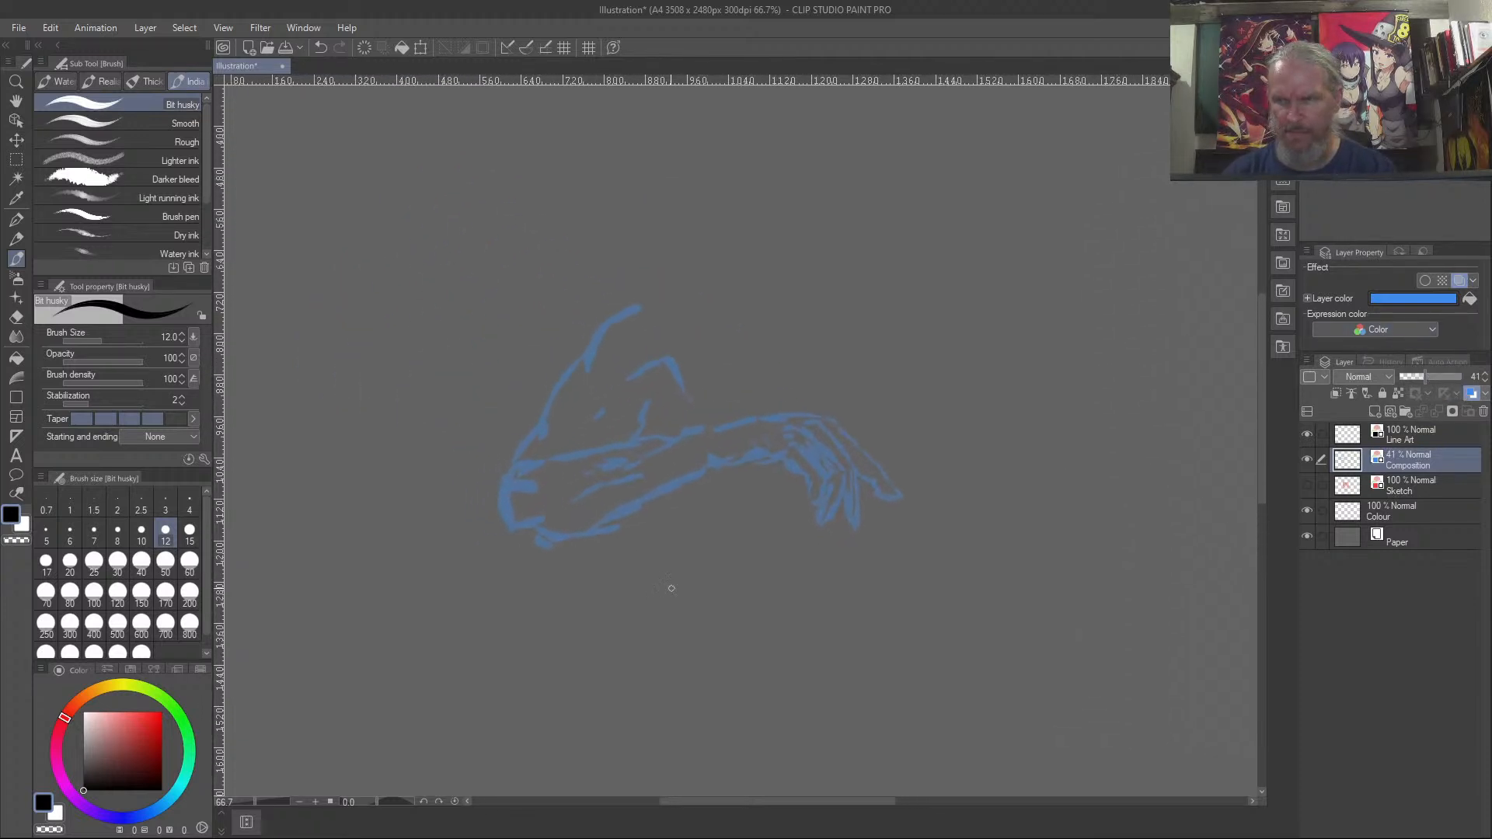
scroll(671, 588, up, 3)
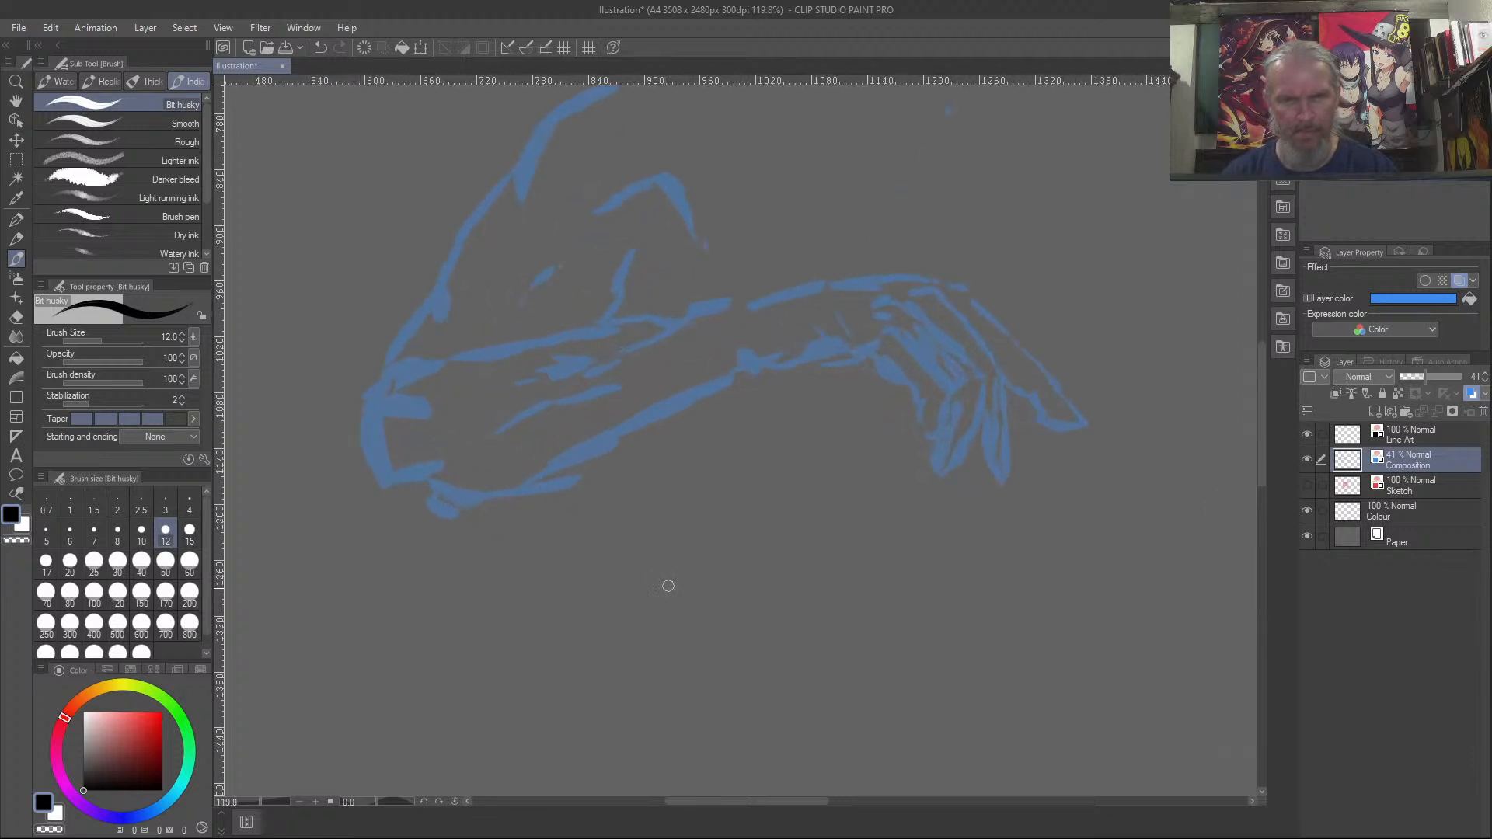
drag(655, 522, 725, 656)
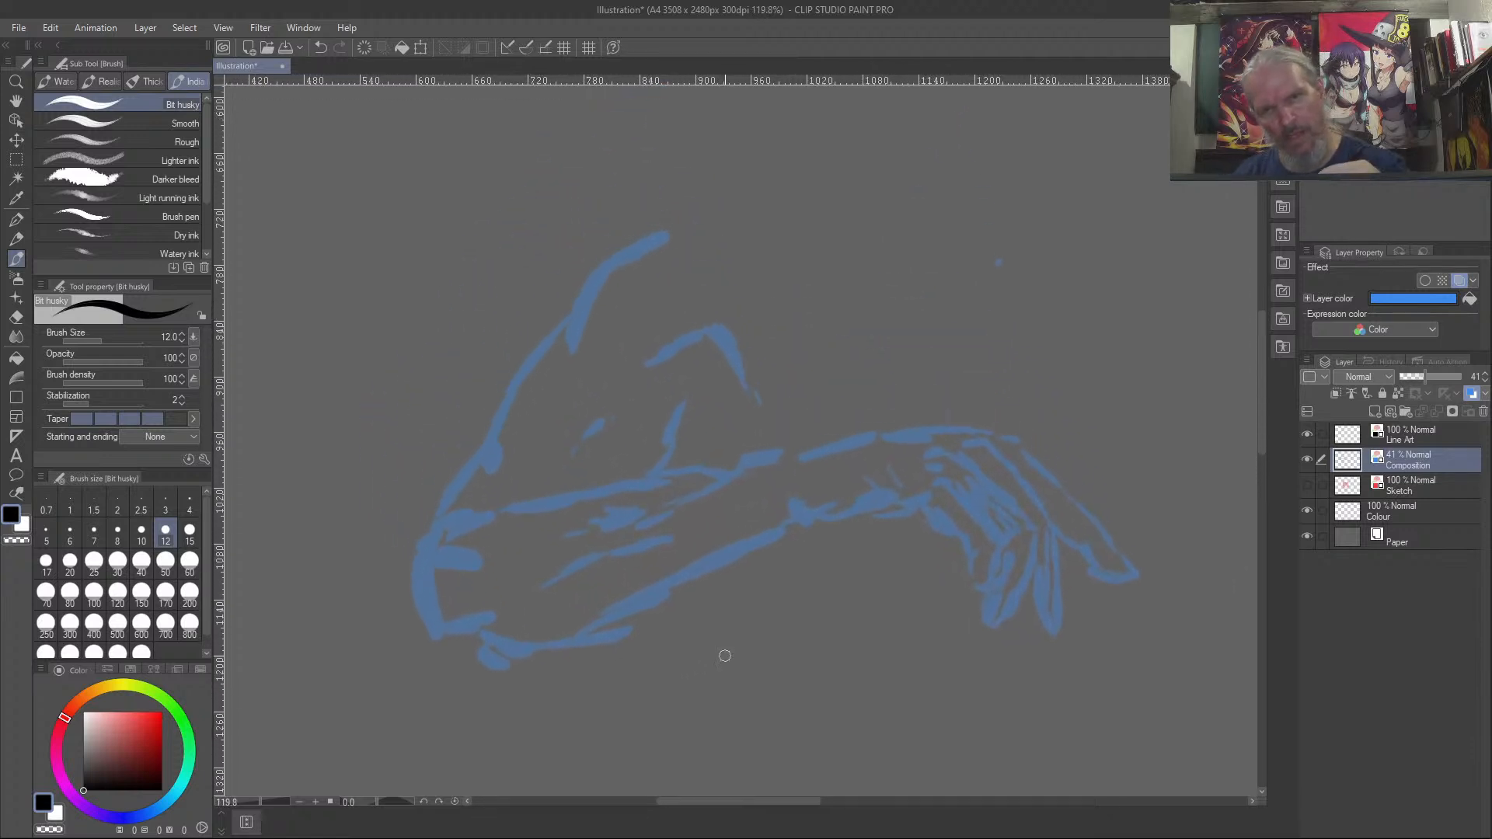
key(bracketleft)
key(bracketleft)
key(bracketleft)
drag(682, 231, 651, 239)
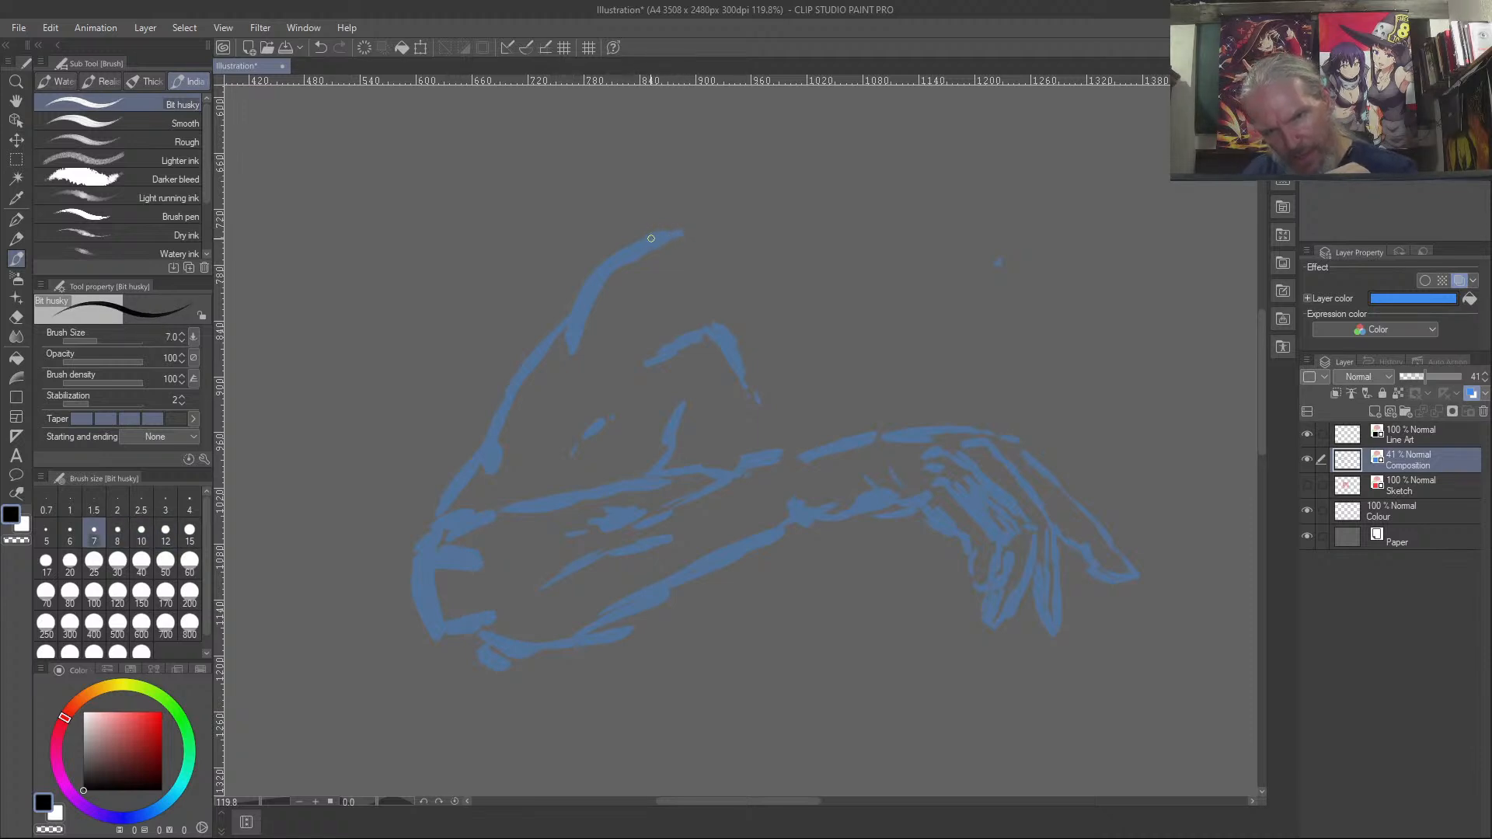
click(1415, 439)
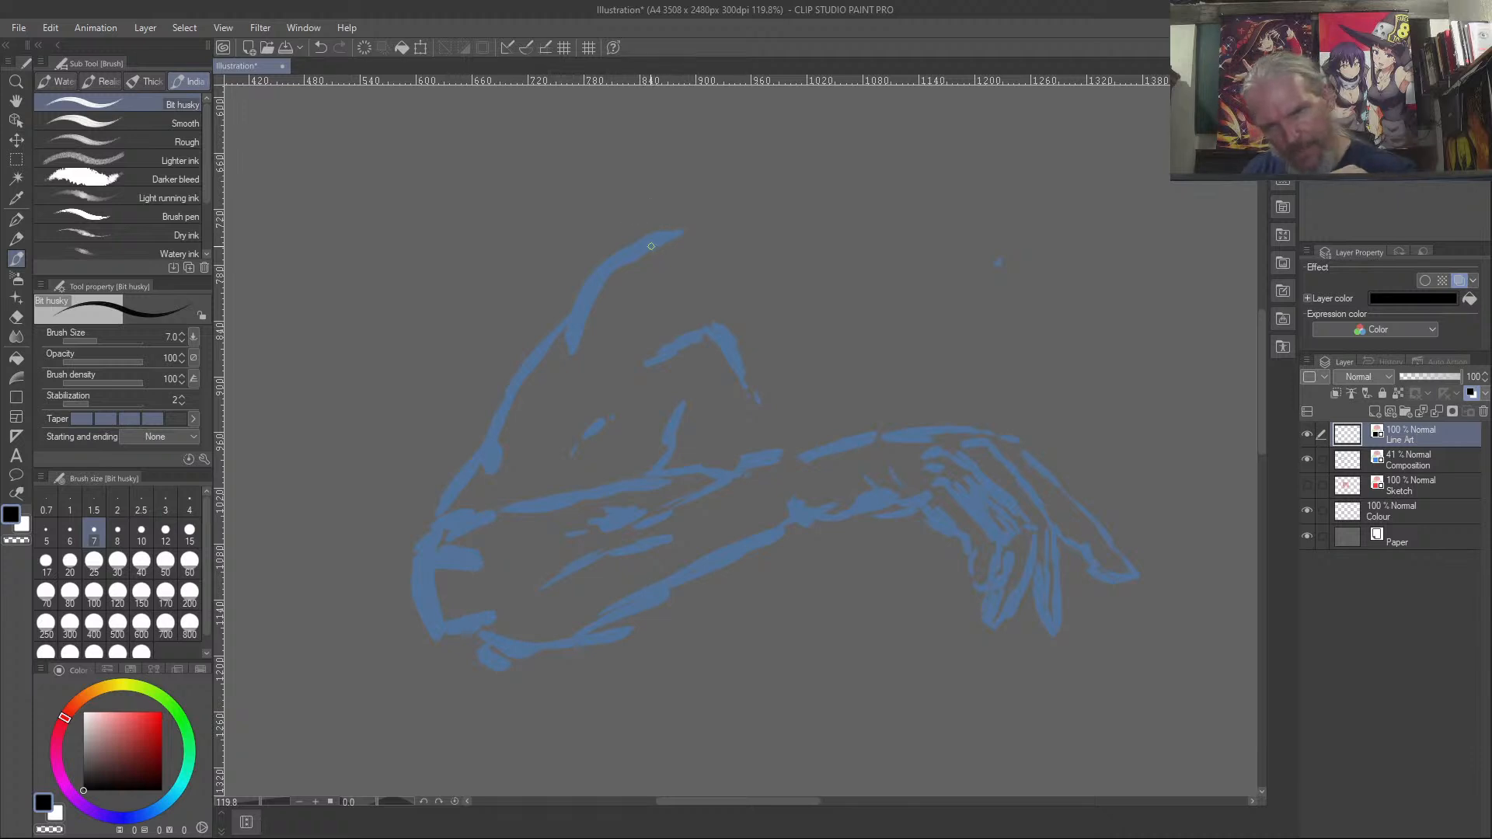
mouse_move(679, 228)
mouse_down()
mouse_move(609, 258)
mouse_move(690, 235)
mouse_up()
drag(600, 272, 578, 305)
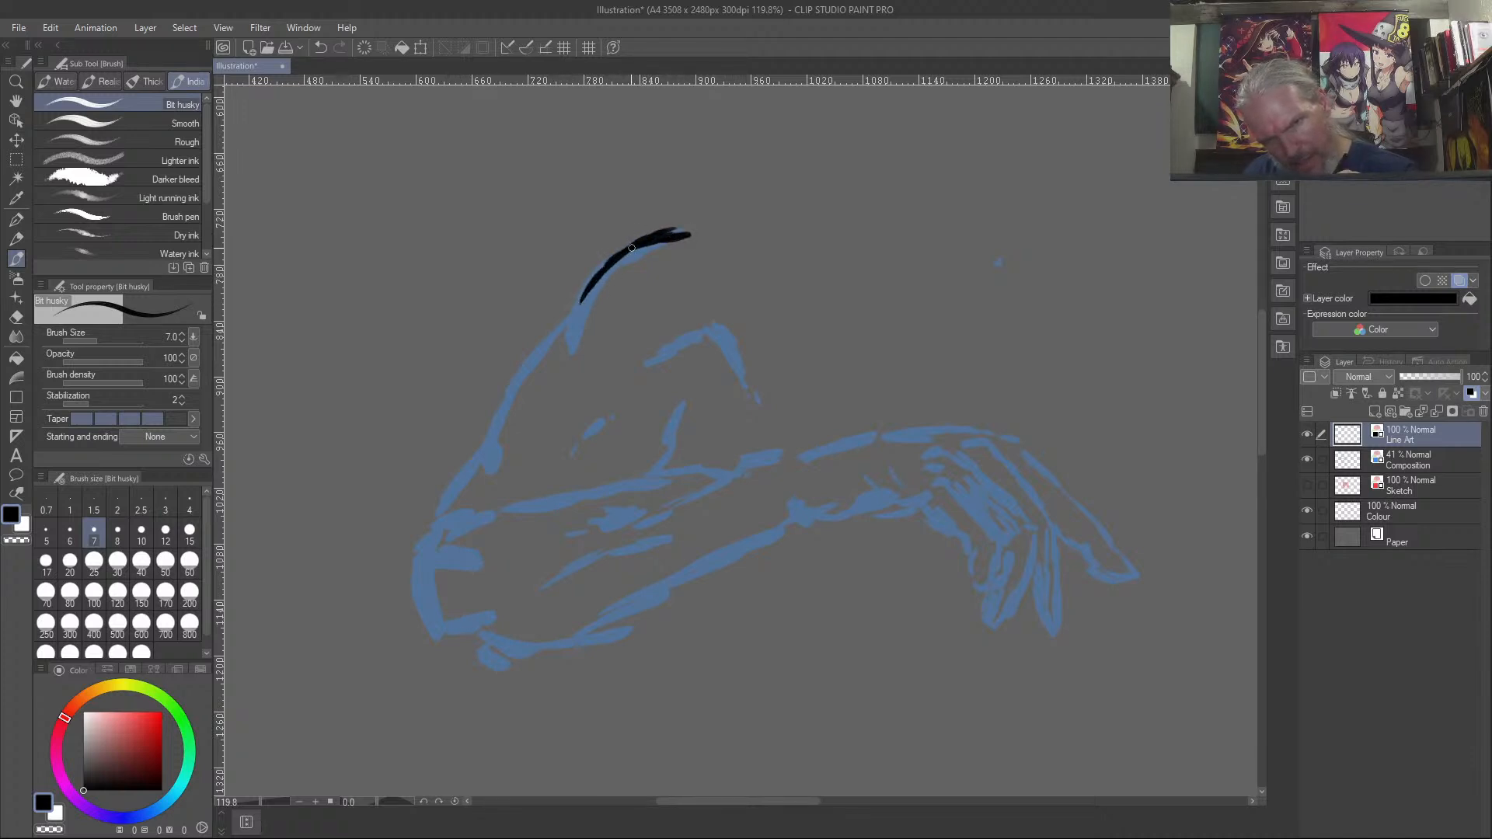
drag(587, 294, 567, 337)
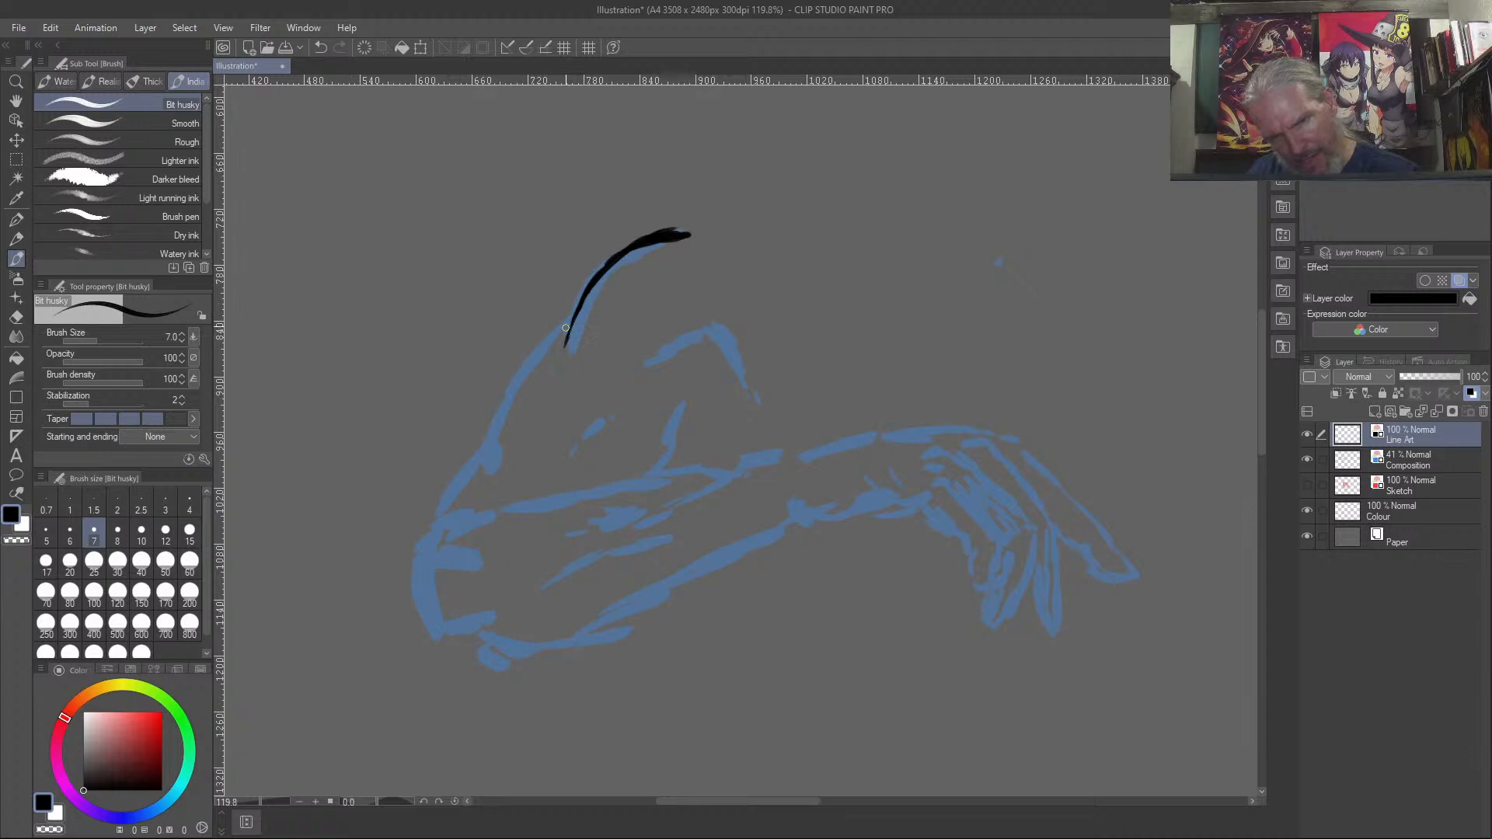
Ink the upper arm's outer edge from the shoulder curve down to the elbow, erasing the stray inner branch with transparent colour.
mouse_move(578, 311)
mouse_down()
mouse_move(511, 386)
mouse_move(569, 327)
mouse_move(511, 391)
mouse_move(503, 431)
mouse_move(500, 404)
mouse_move(479, 444)
mouse_up()
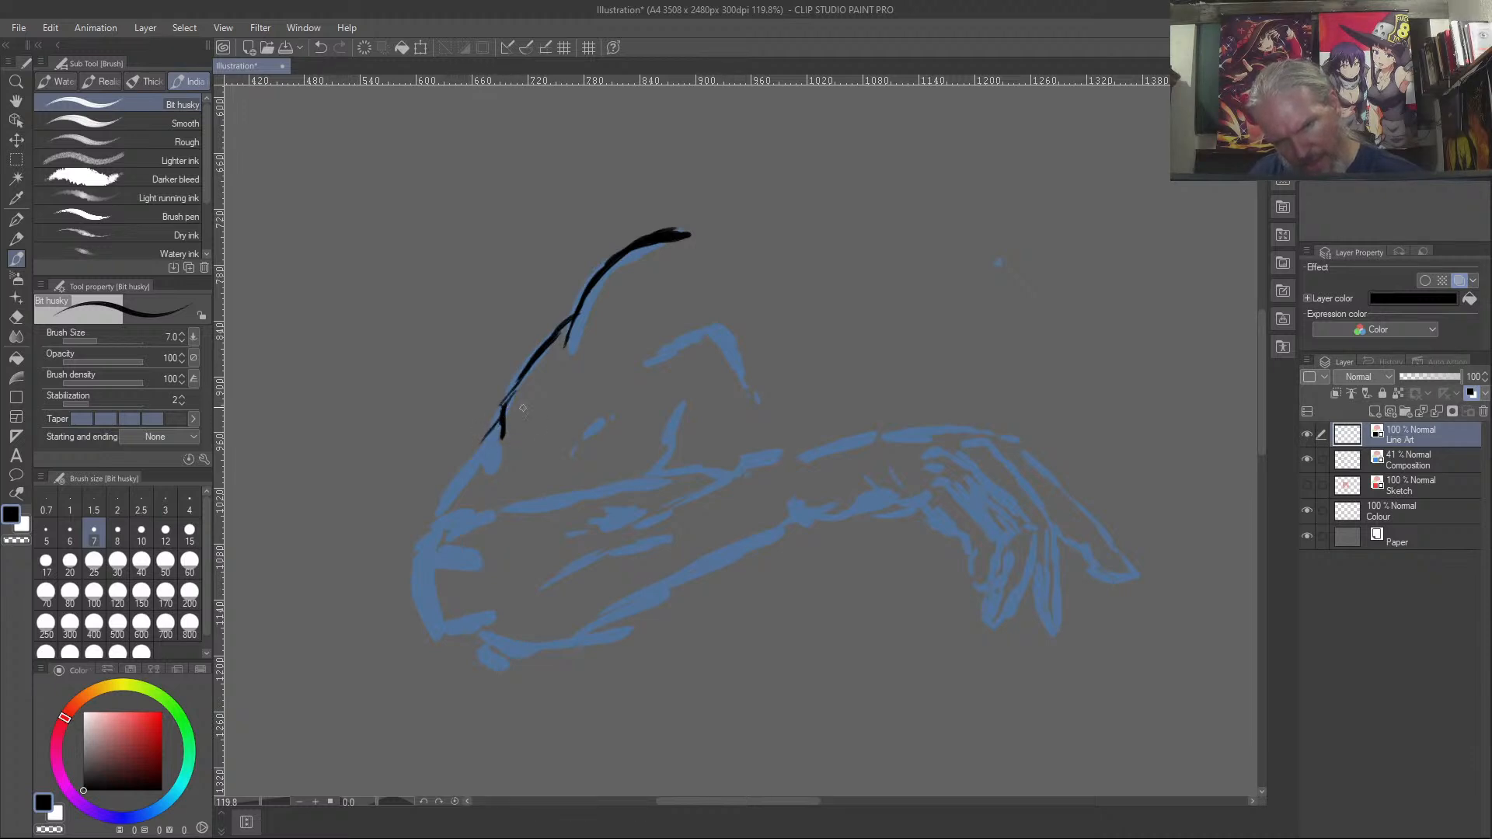
key(c)
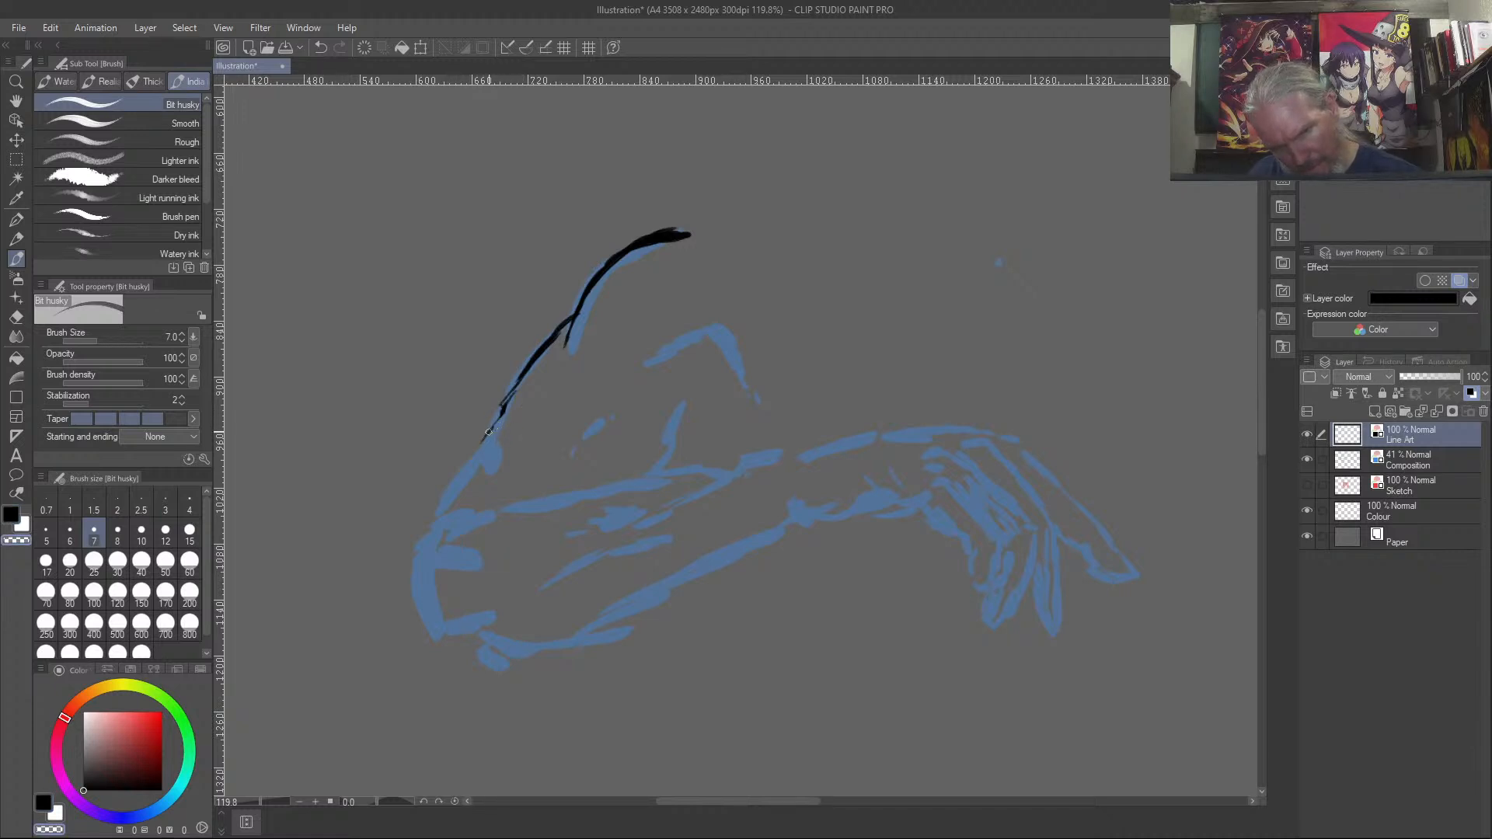
key(c)
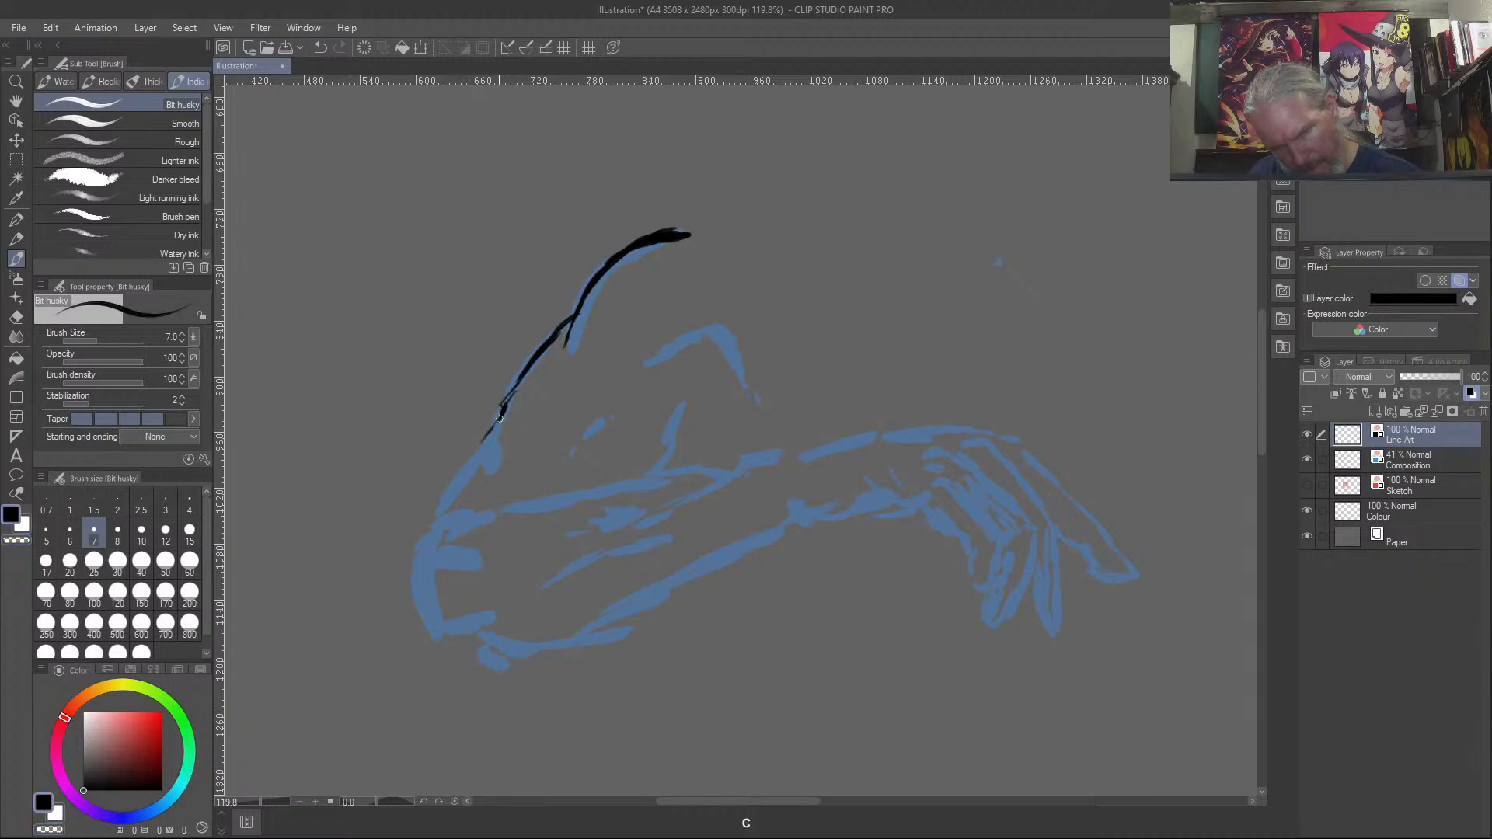
drag(441, 521, 472, 464)
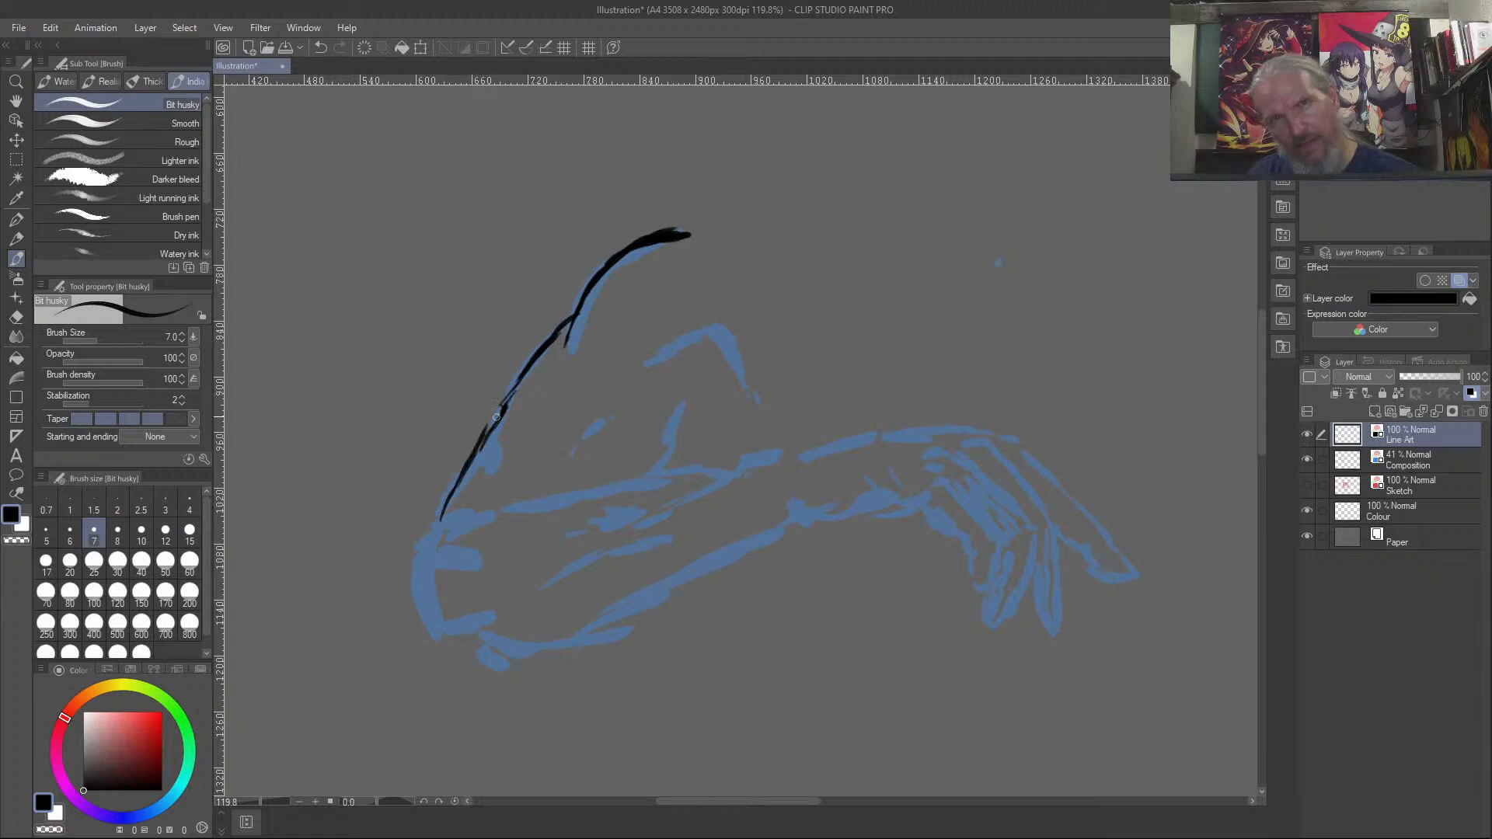
drag(485, 436, 511, 395)
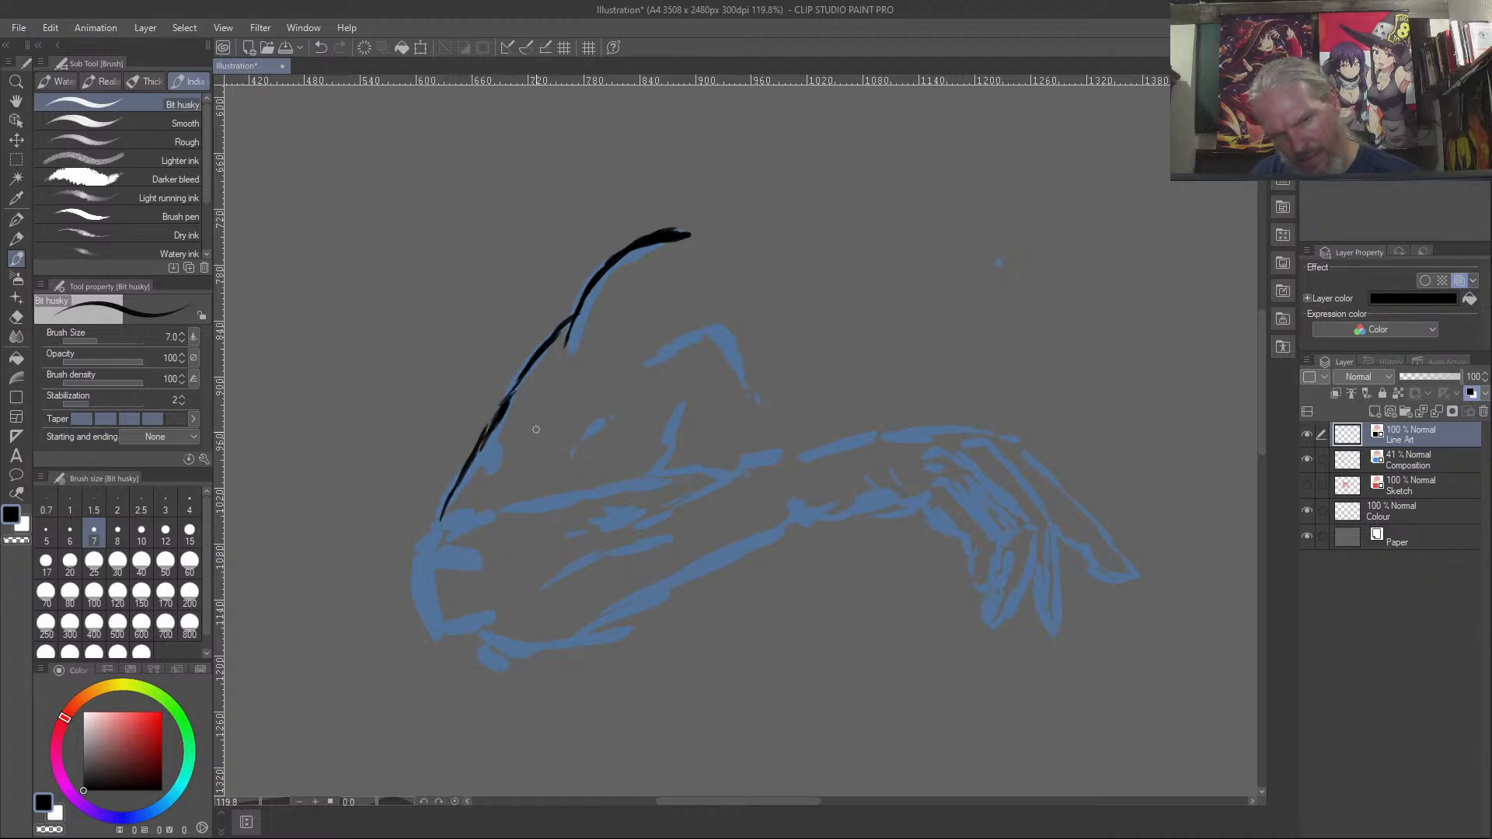
Ink short muscle strokes inside the upper arm and the fold where it meets the forearm.
drag(534, 434, 552, 412)
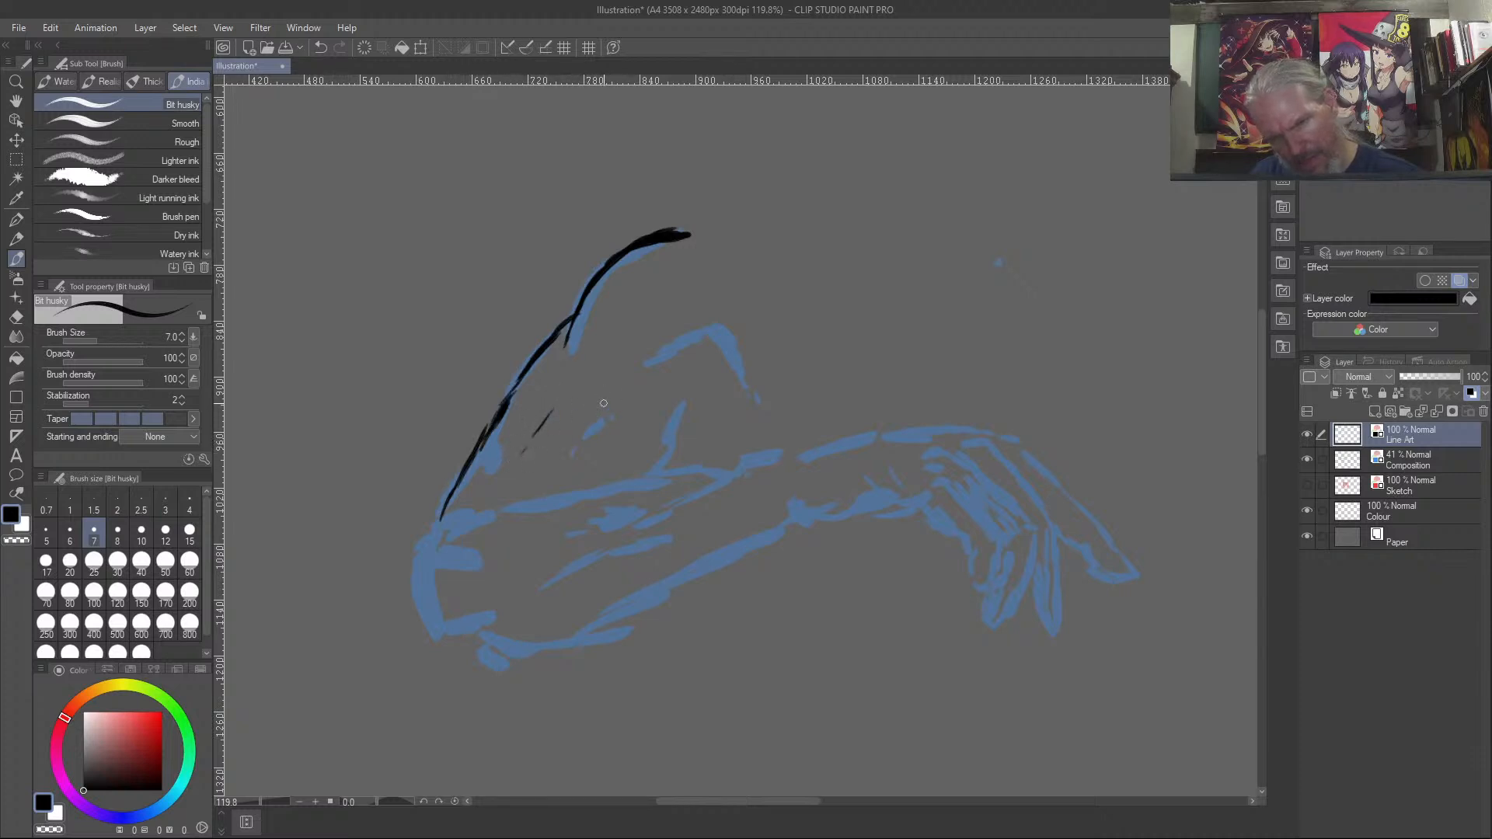
mouse_move(602, 404)
mouse_down()
mouse_move(578, 434)
mouse_move(631, 391)
mouse_up()
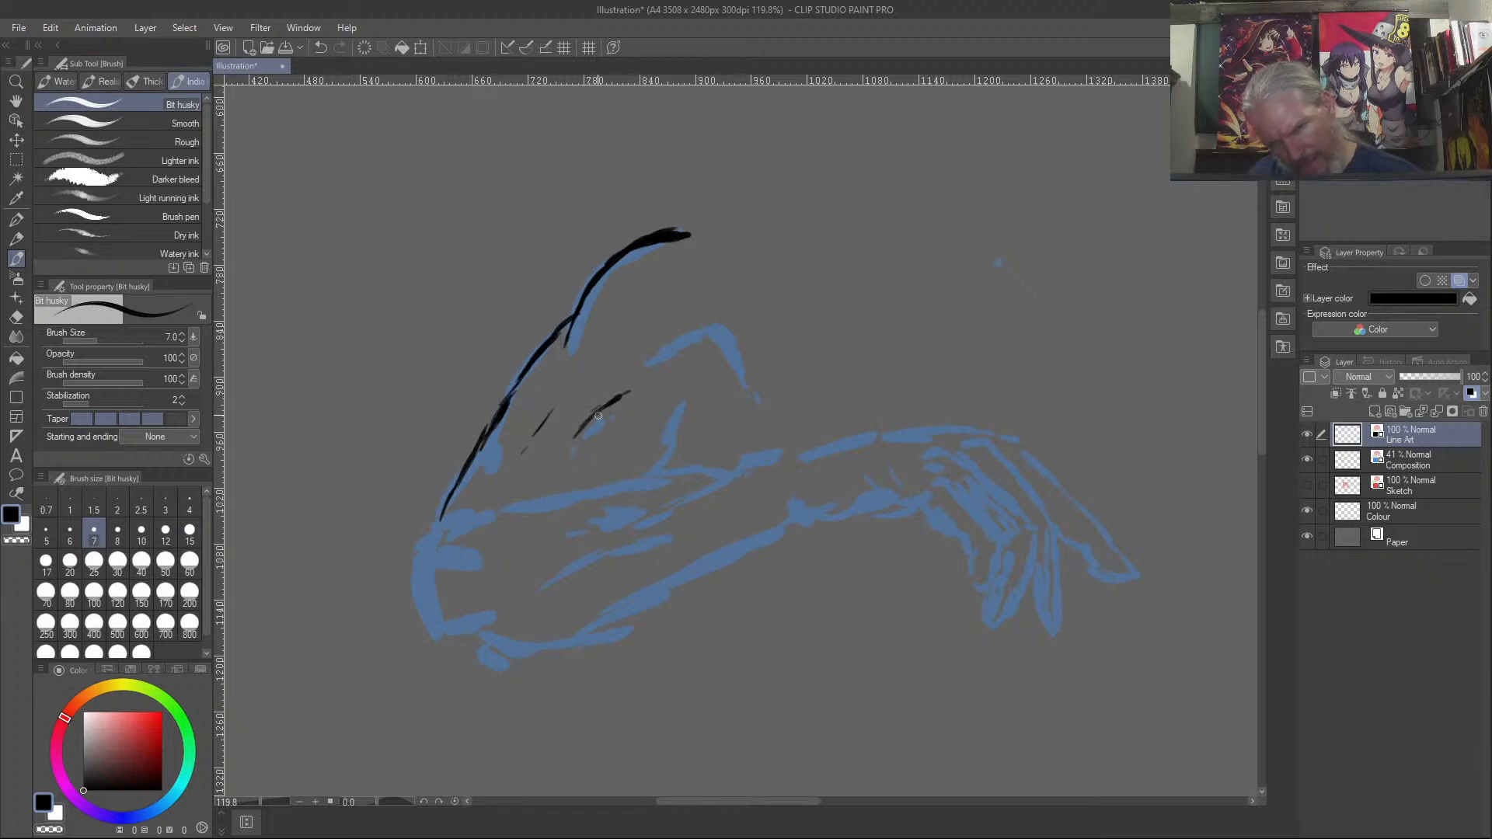
drag(582, 436, 565, 461)
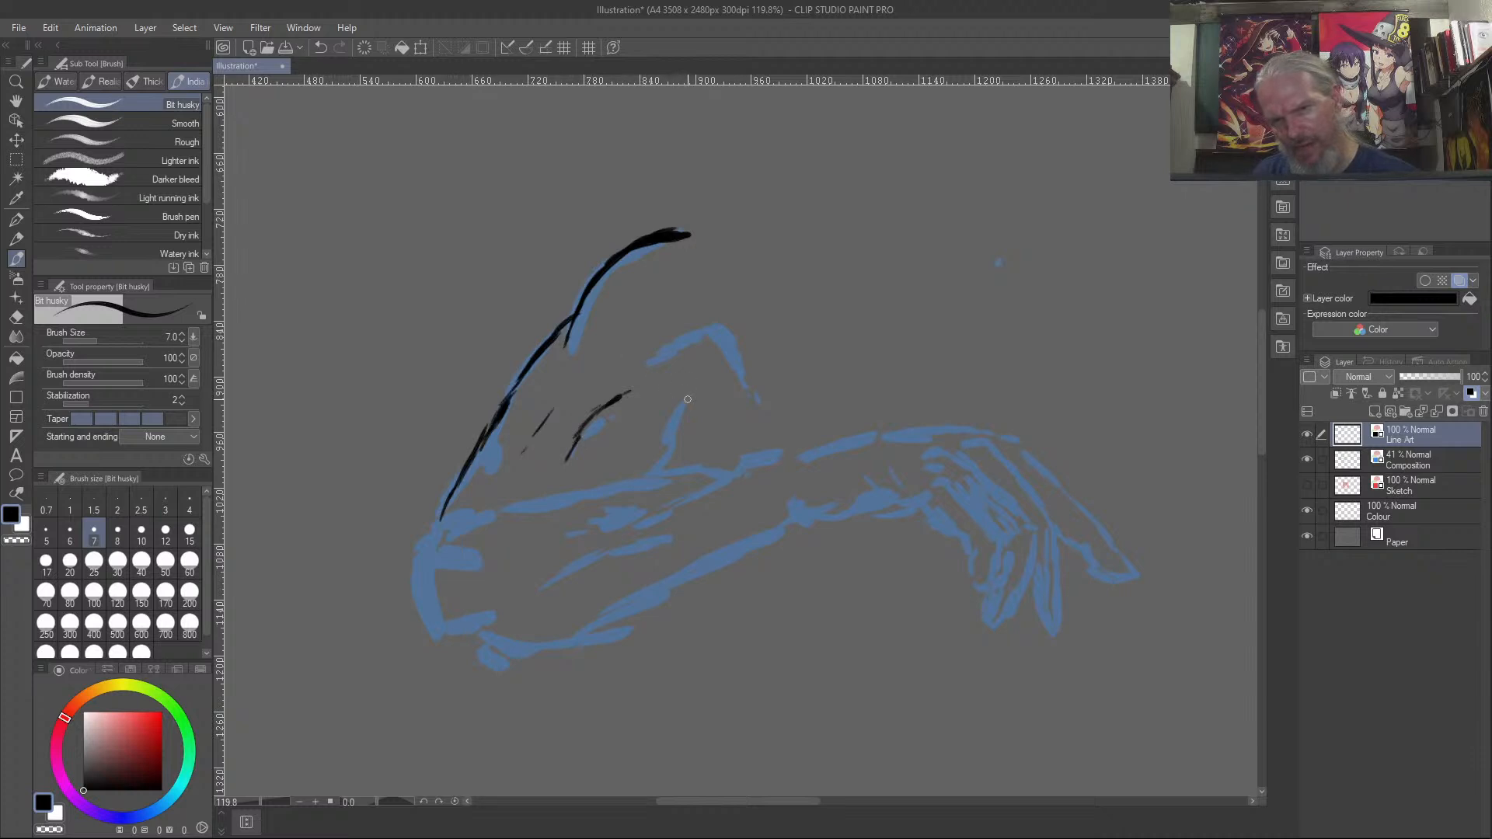
mouse_move(682, 407)
mouse_down()
mouse_move(670, 451)
mouse_move(692, 401)
mouse_move(652, 476)
mouse_move(664, 465)
mouse_move(631, 490)
mouse_move(657, 477)
mouse_move(621, 487)
mouse_move(707, 472)
mouse_move(645, 483)
mouse_up()
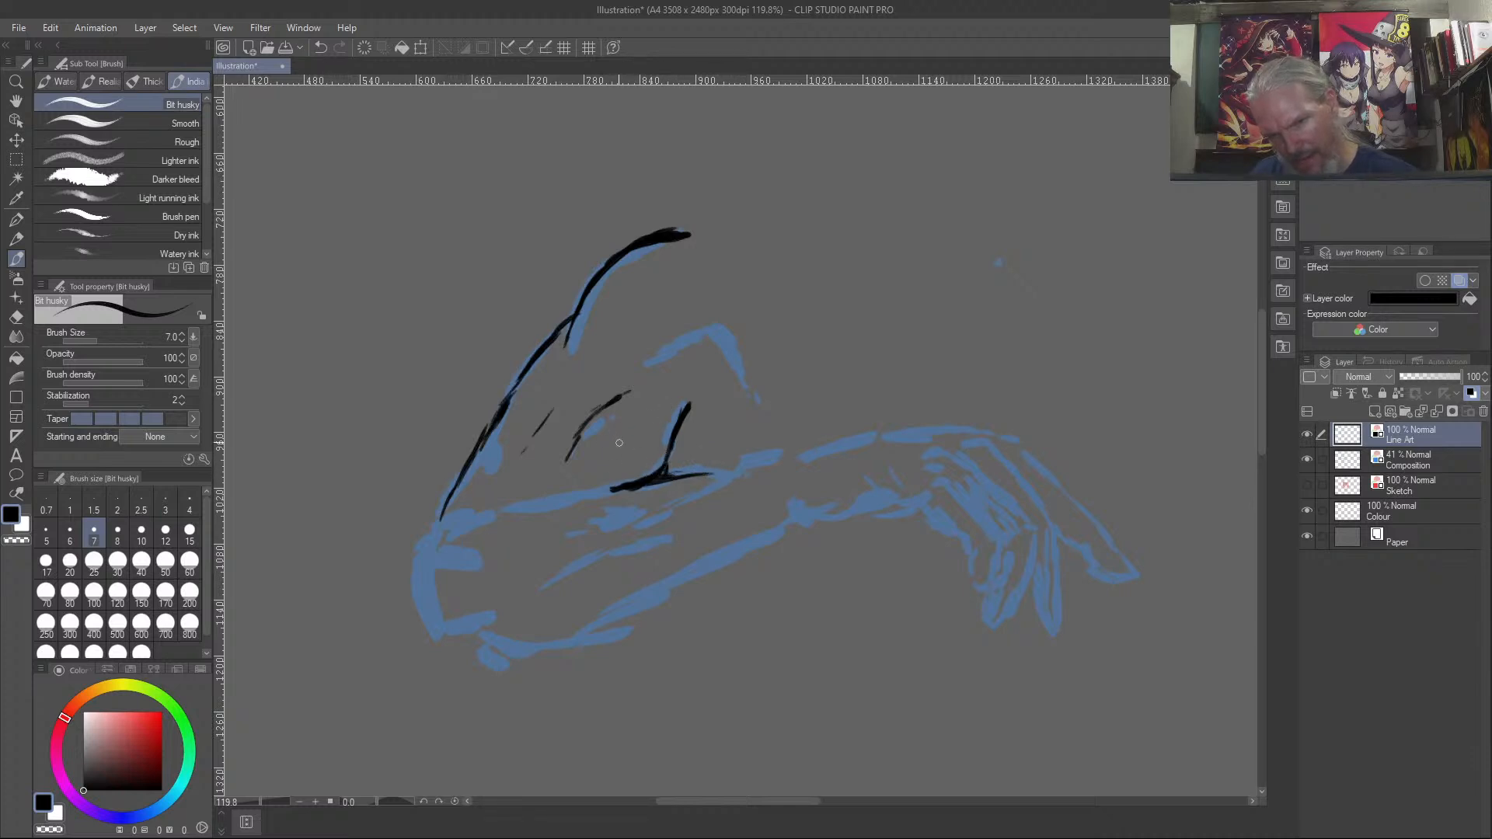
drag(618, 429, 580, 463)
mouse_move(646, 408)
mouse_down()
mouse_move(635, 419)
mouse_move(656, 390)
mouse_up()
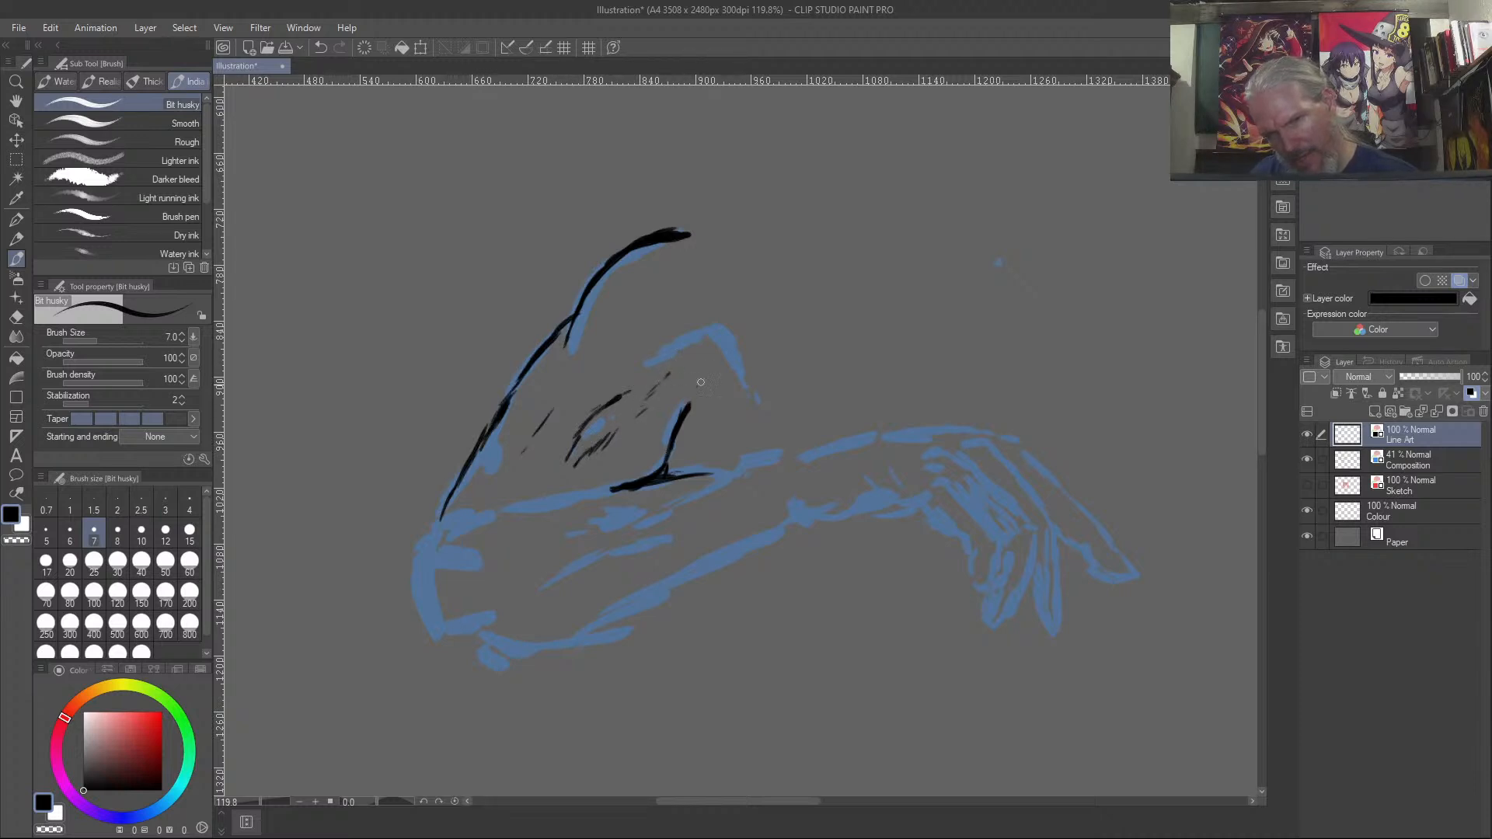
Ink the peaked contour above the inner elbow and extend the fold line with a short branch beneath it.
drag(701, 338, 655, 361)
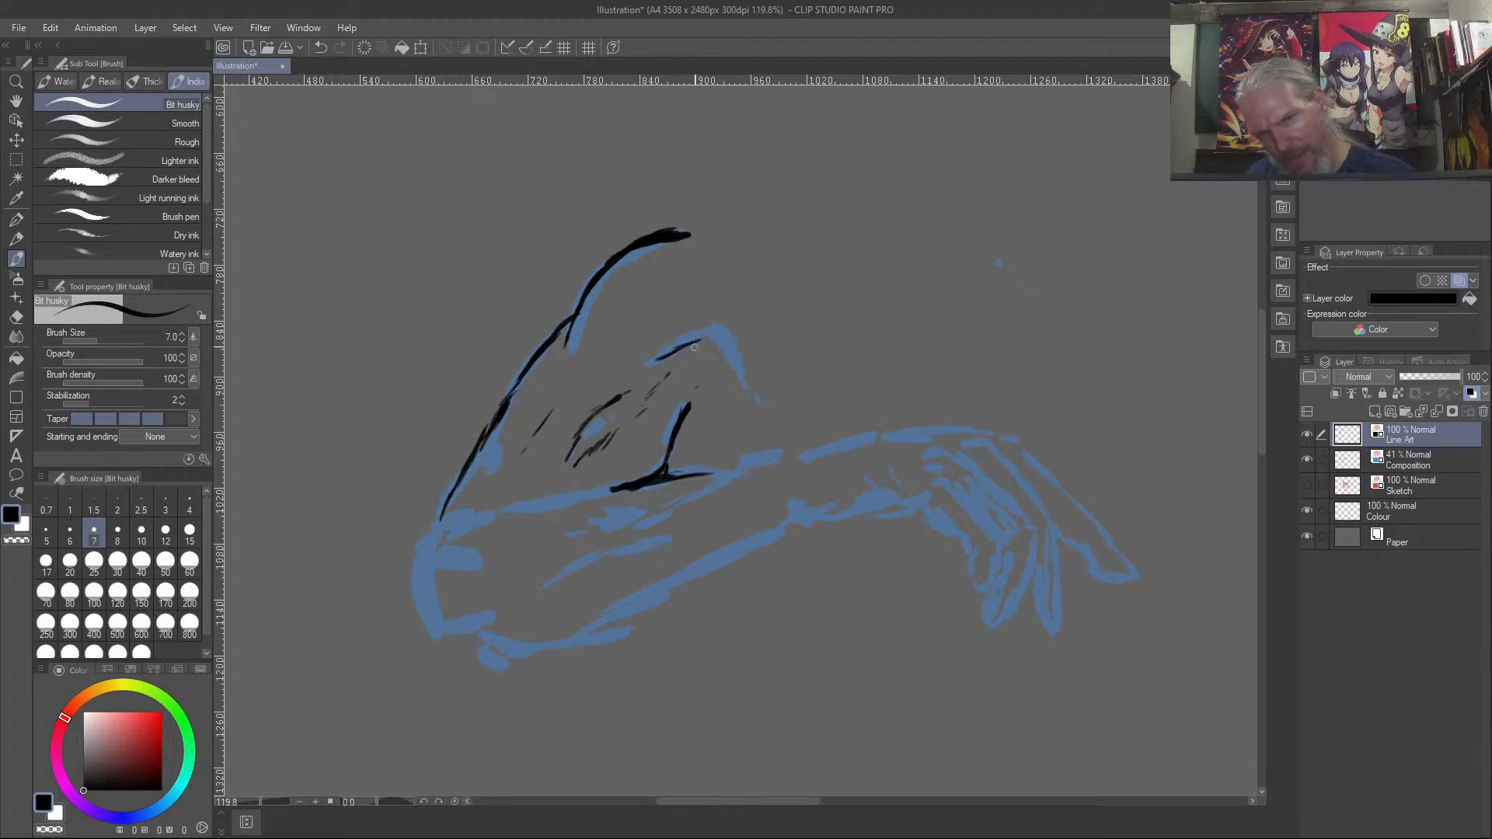
drag(695, 330, 743, 404)
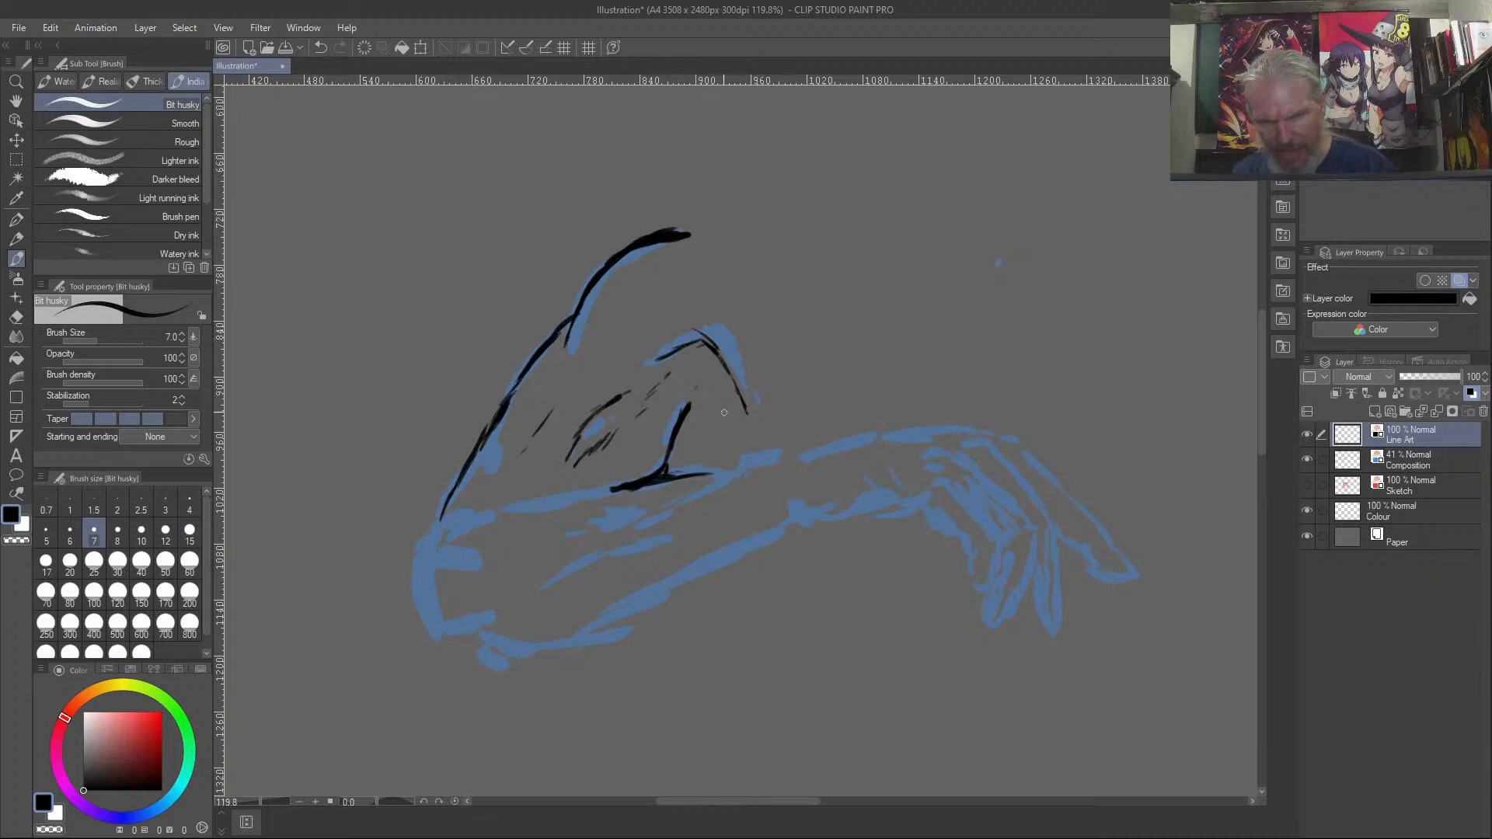
mouse_move(714, 395)
mouse_down()
mouse_move(678, 422)
mouse_move(703, 386)
mouse_up()
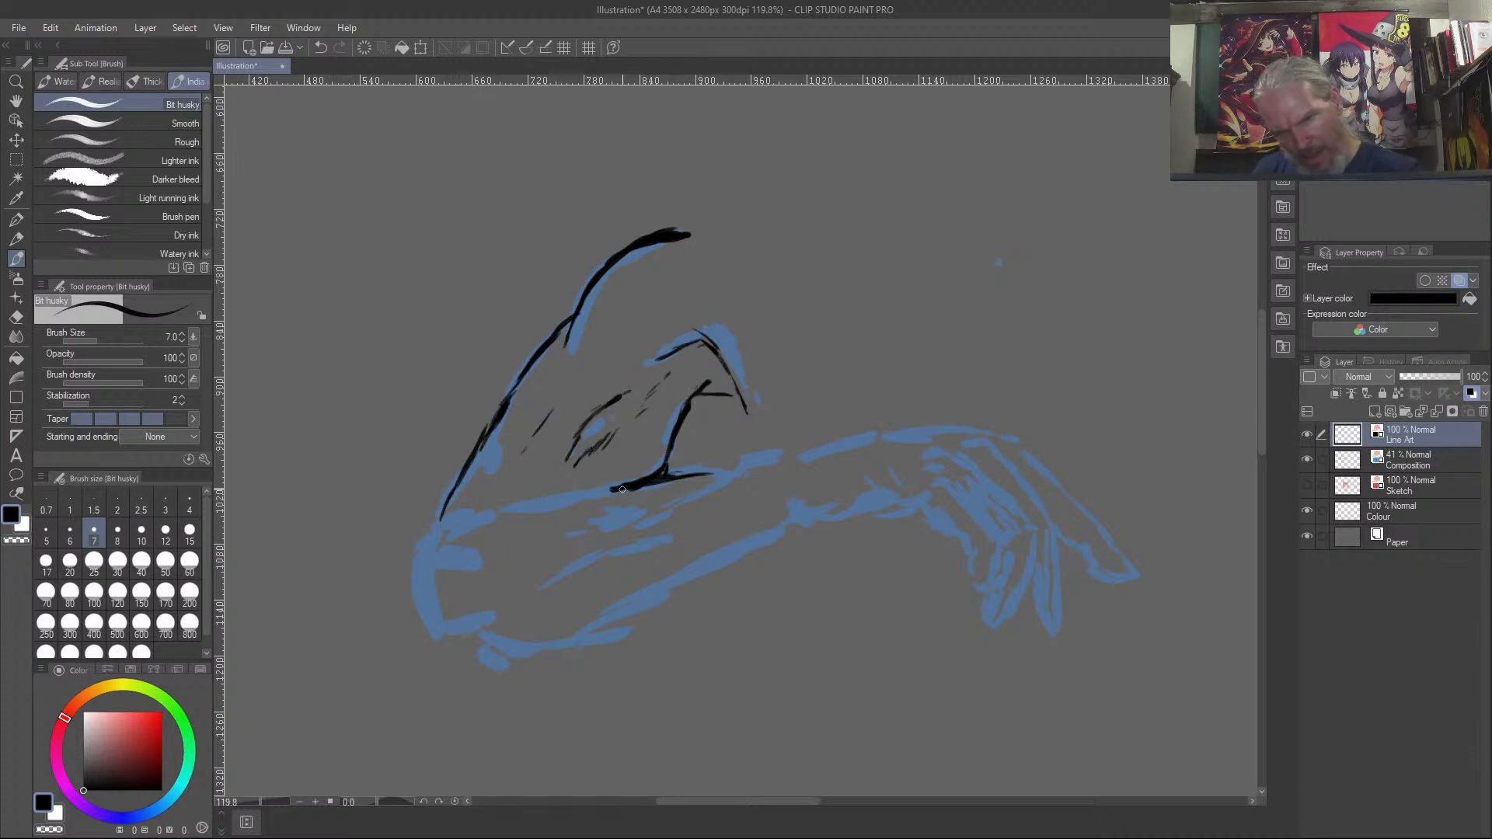
Ink the forearm's upper edge back from the fold to the elbow and outline the angular elbow tip with short creases.
mouse_move(612, 489)
mouse_down()
mouse_move(526, 507)
mouse_move(622, 486)
mouse_move(521, 508)
mouse_up()
drag(441, 536, 452, 534)
mouse_move(536, 505)
mouse_down()
mouse_move(477, 516)
mouse_move(474, 531)
mouse_move(557, 502)
mouse_move(426, 558)
mouse_move(440, 607)
mouse_up()
drag(442, 628, 495, 613)
drag(443, 533, 442, 550)
mouse_move(452, 501)
mouse_down()
mouse_move(444, 547)
mouse_move(445, 526)
mouse_up()
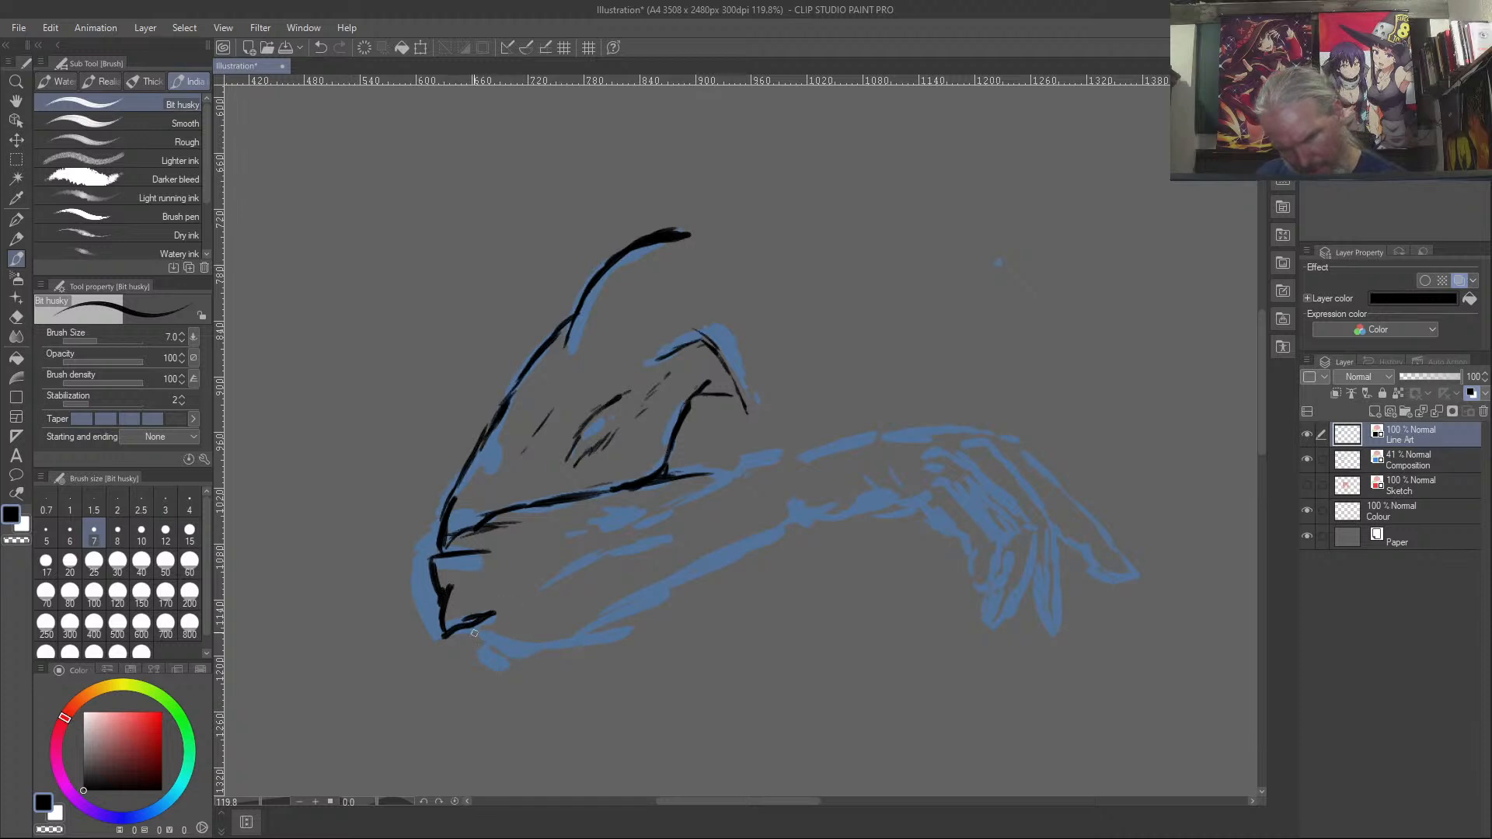
Ink the forearm's lower edge from the elbow to the wrist and continue its upper edge toward the wrist.
mouse_move(476, 632)
mouse_down()
mouse_move(553, 641)
mouse_move(520, 643)
mouse_move(627, 595)
mouse_move(546, 642)
mouse_move(570, 637)
mouse_move(797, 499)
mouse_up()
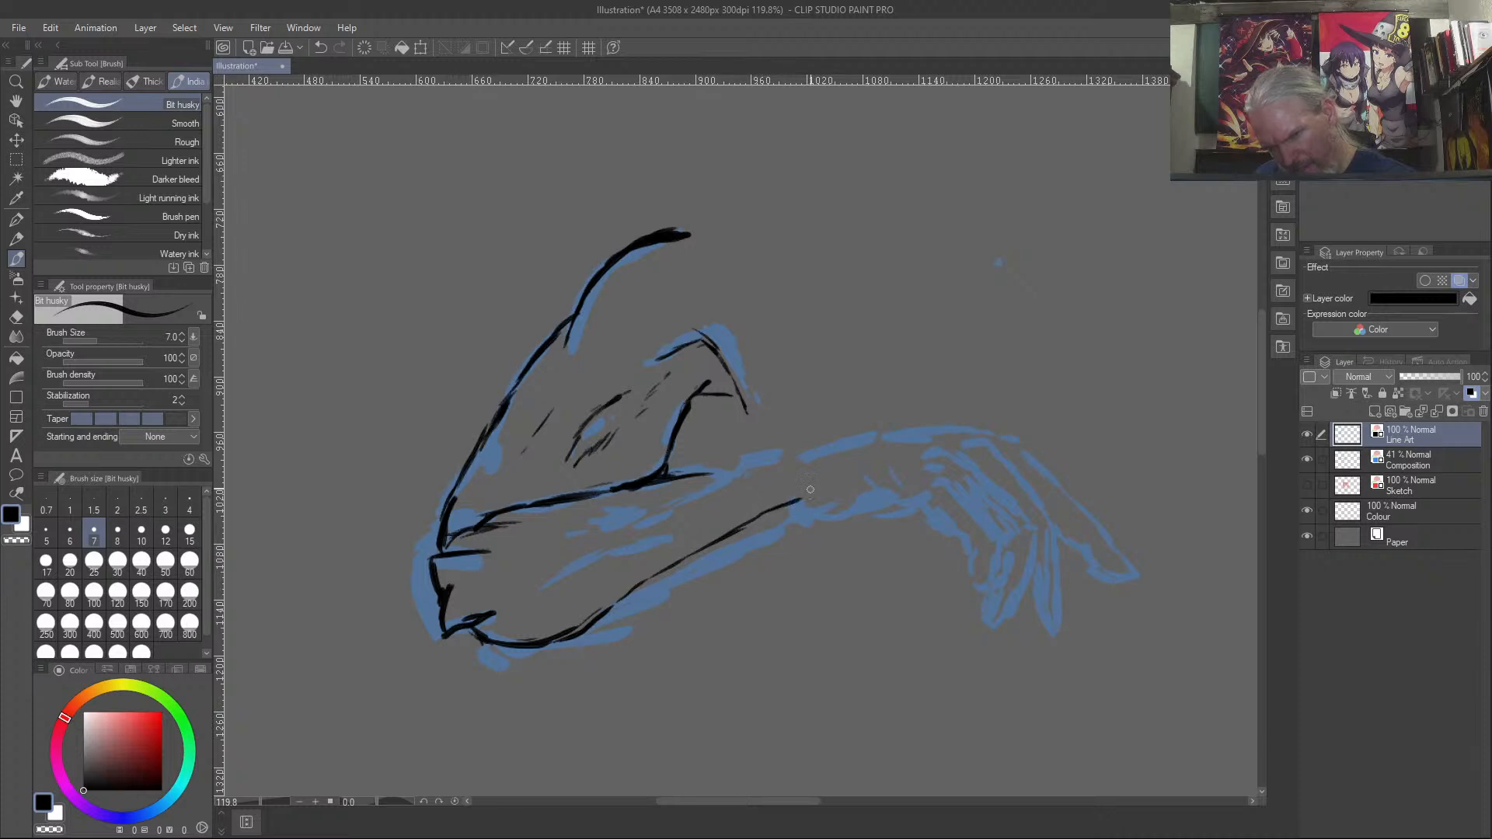
mouse_move(666, 473)
mouse_down()
mouse_move(730, 469)
mouse_move(705, 472)
mouse_move(722, 481)
mouse_move(805, 450)
mouse_up()
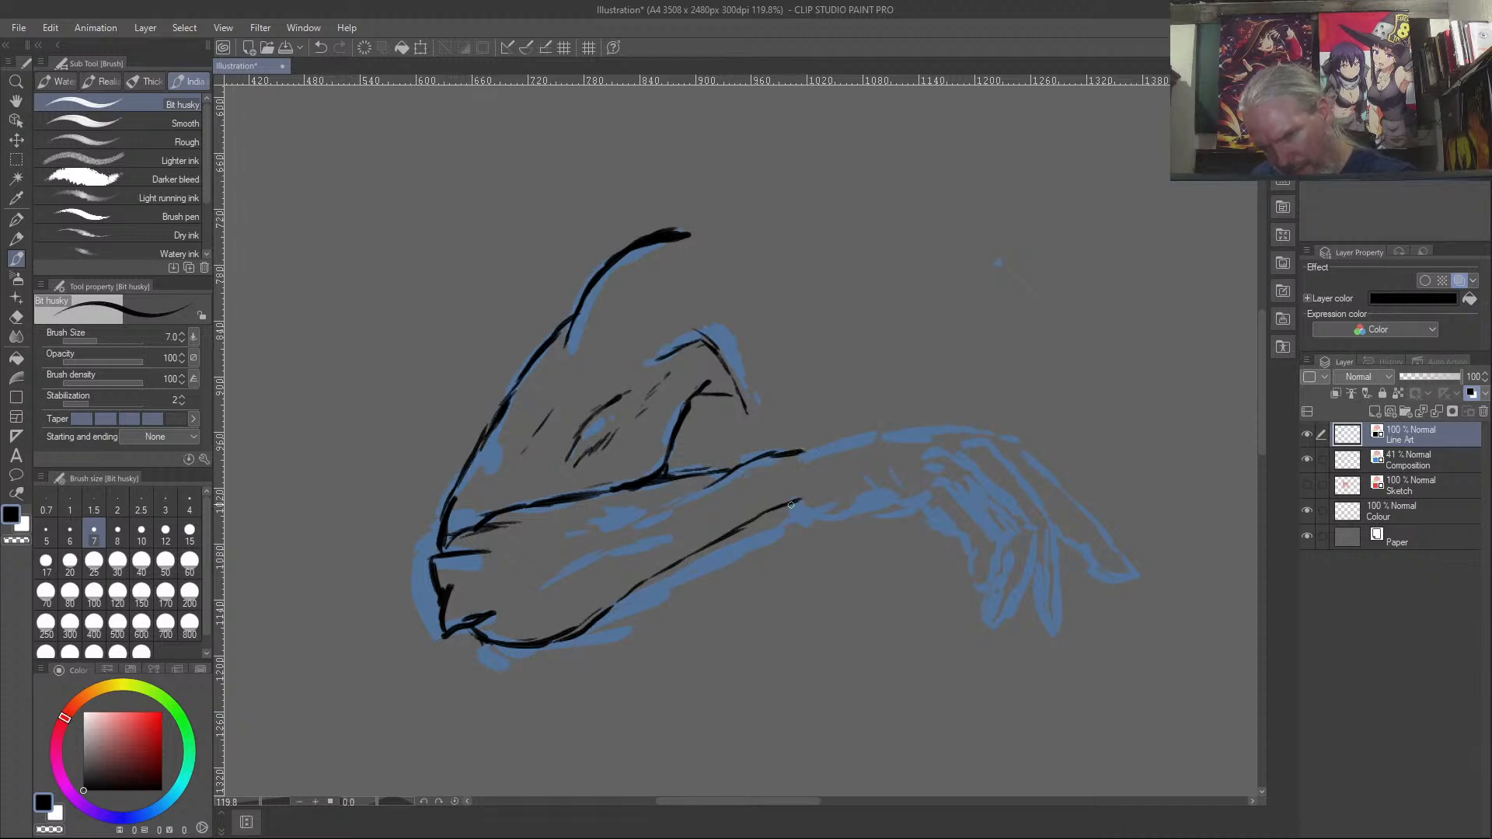
mouse_move(794, 505)
mouse_down()
mouse_move(820, 504)
mouse_move(806, 505)
mouse_up()
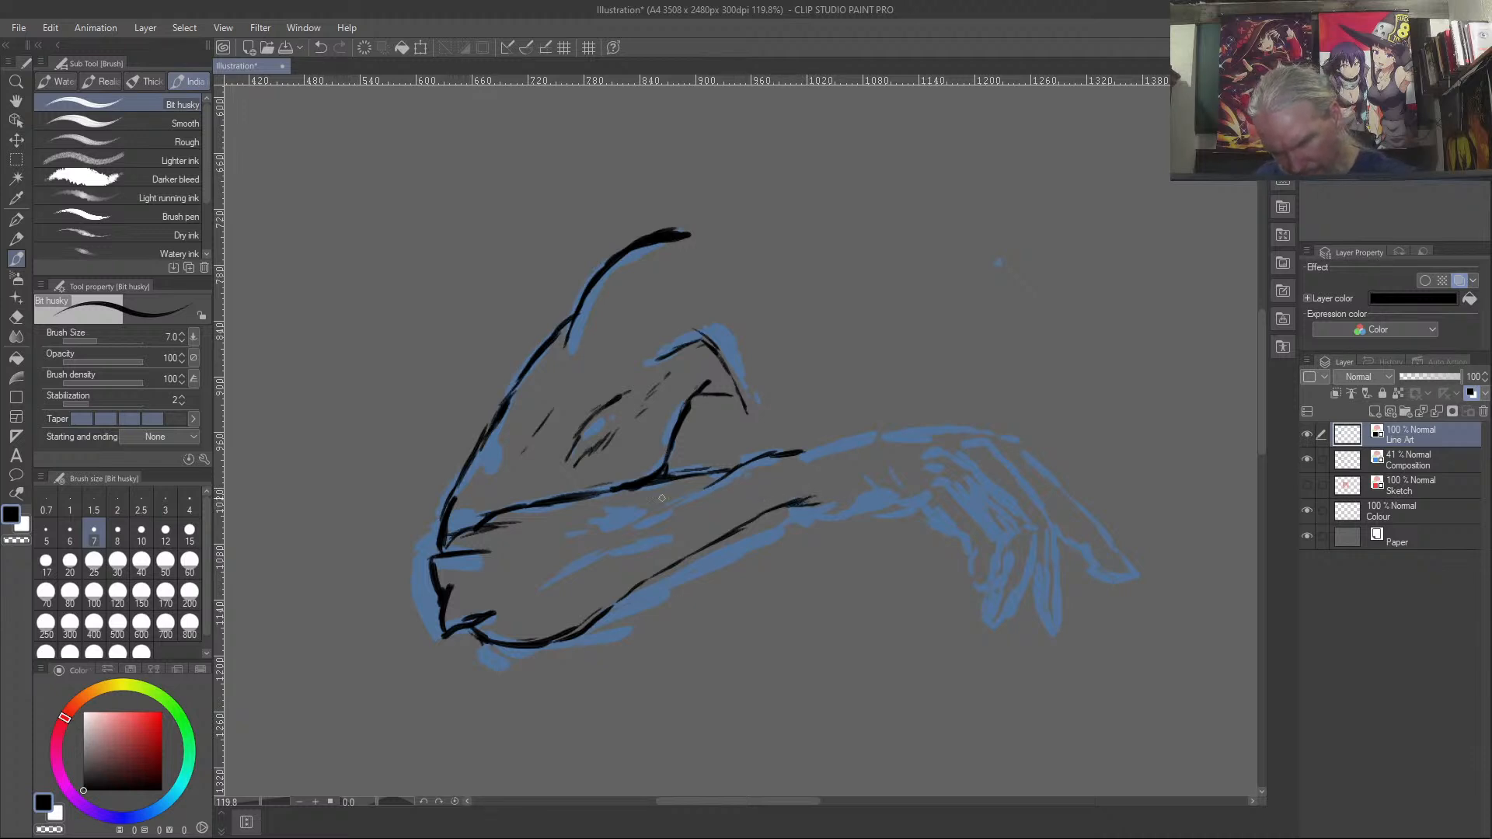
Ink the muscle strokes inside the forearm, erasing the long middle stroke with transparent colour and replacing it with shorter diagonal ones.
mouse_move(631, 518)
mouse_down()
mouse_move(672, 516)
mouse_move(583, 524)
mouse_move(595, 524)
mouse_move(550, 575)
mouse_move(658, 542)
mouse_move(608, 553)
mouse_up()
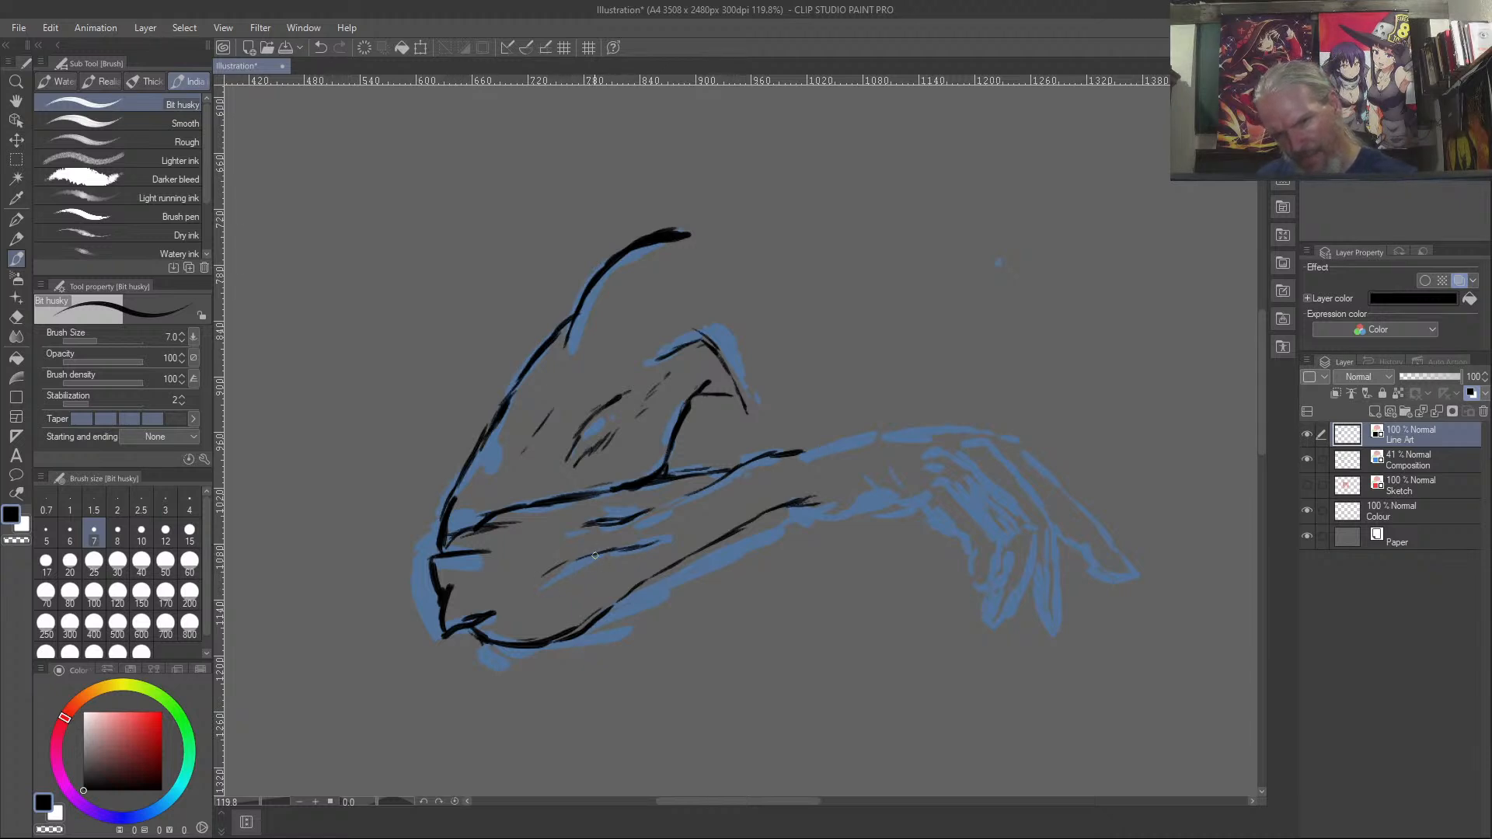
key(c)
drag(614, 553, 550, 570)
mouse_move(638, 538)
mouse_down()
mouse_move(621, 546)
mouse_move(657, 544)
mouse_up()
key(c)
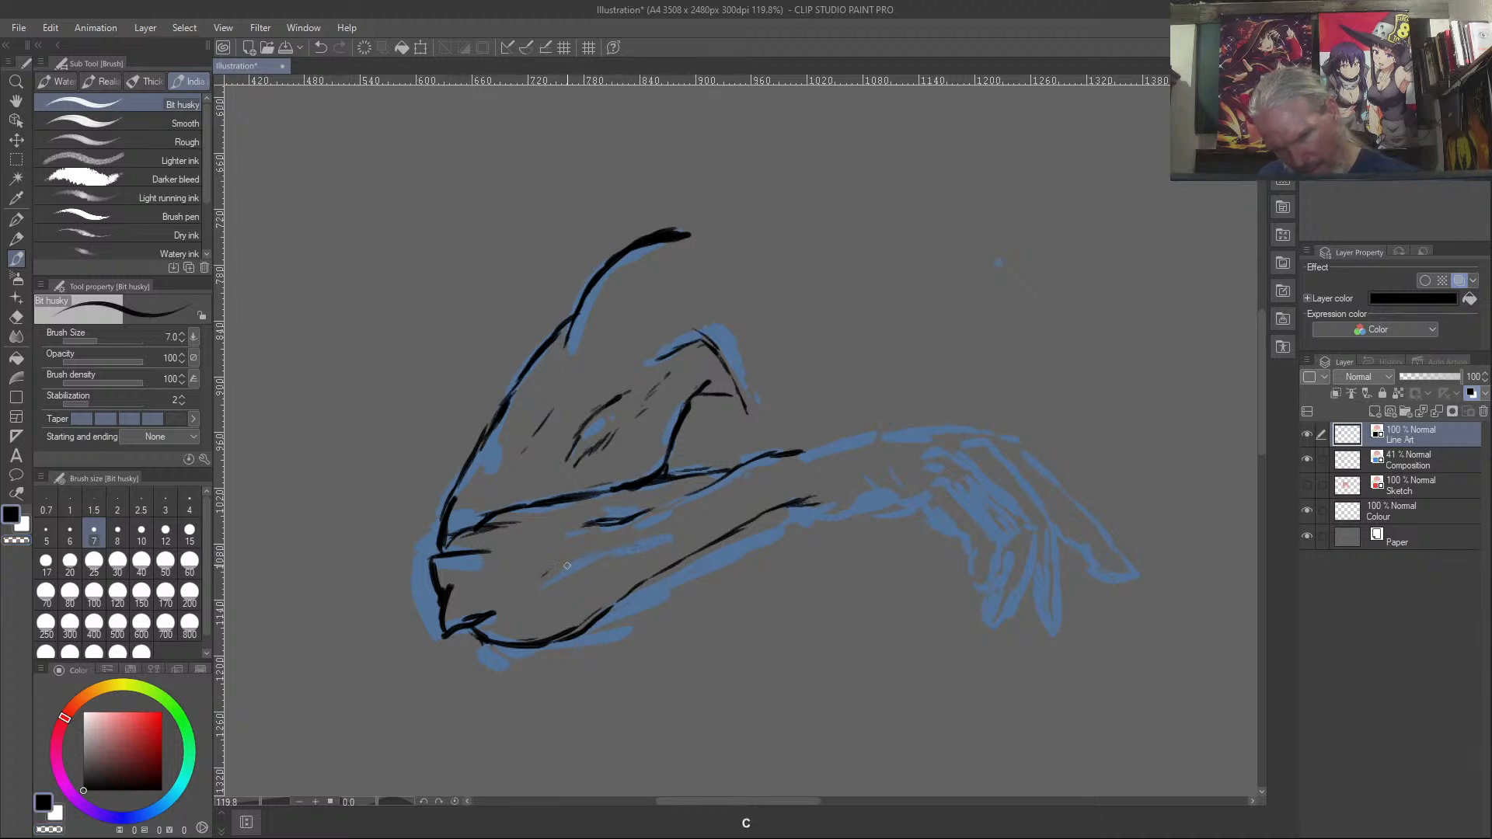
drag(531, 600, 569, 589)
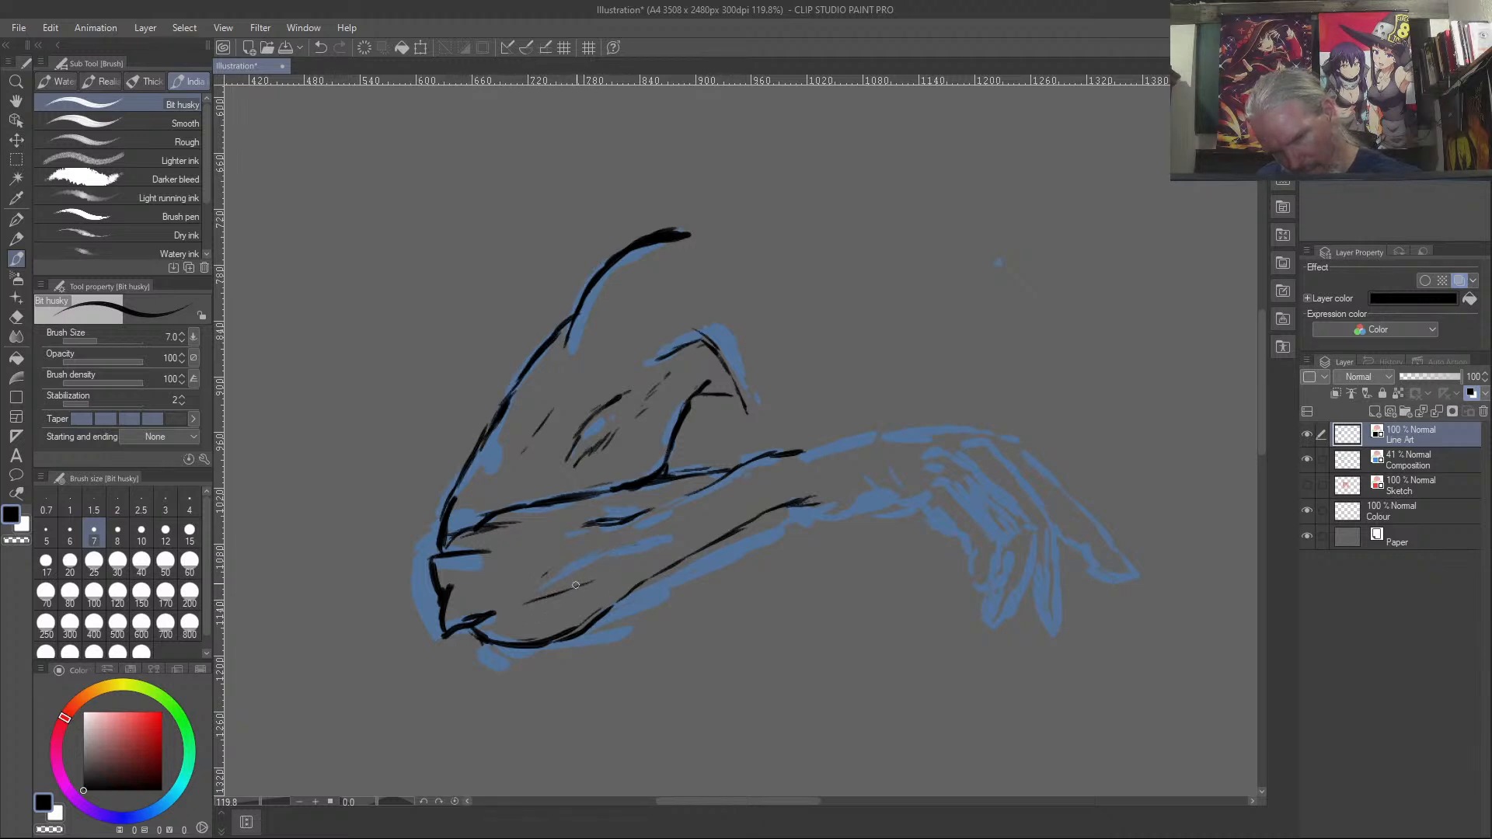
drag(617, 569, 649, 554)
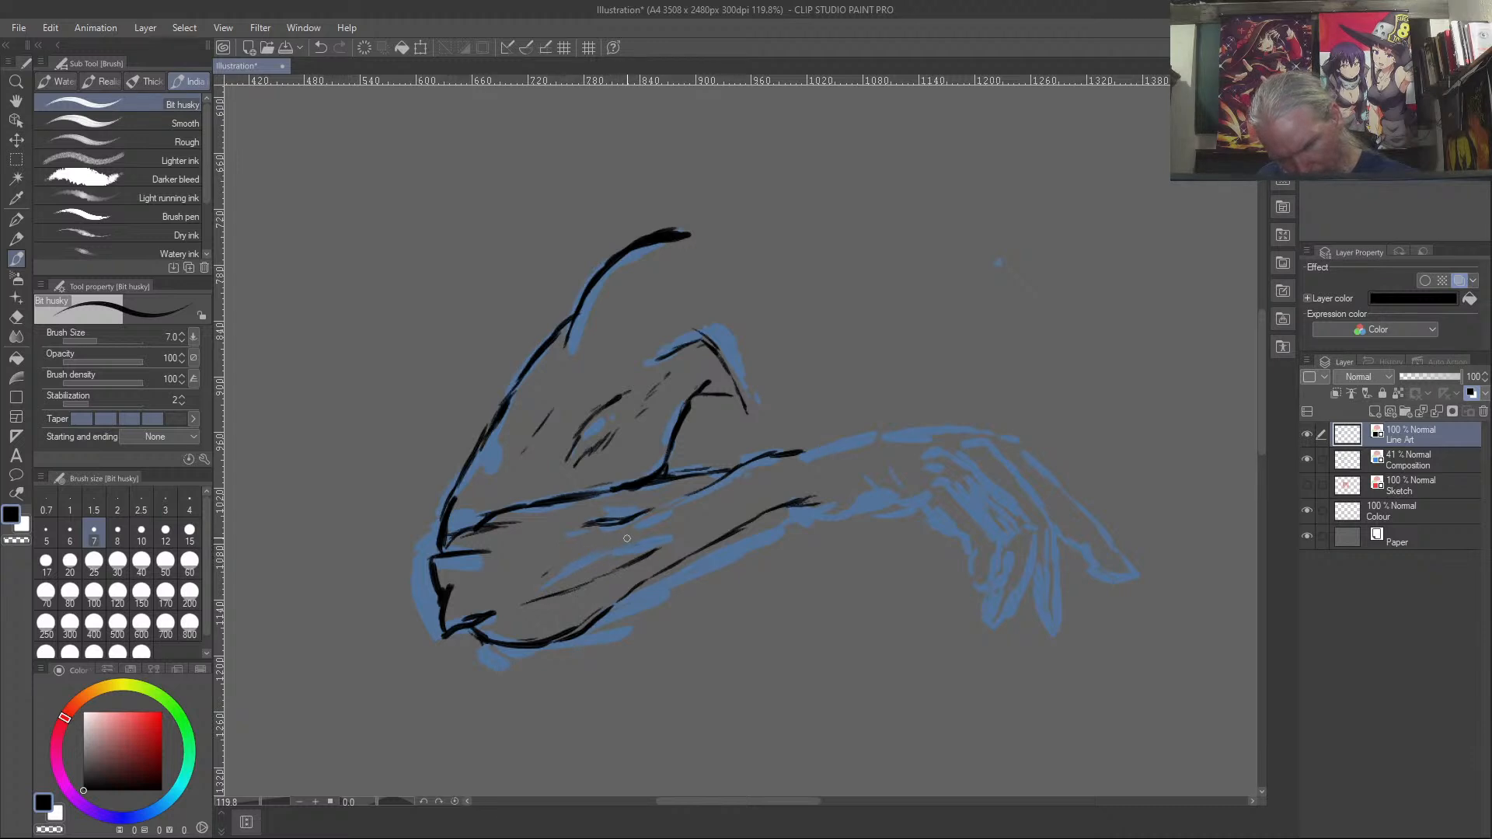
drag(638, 529, 563, 568)
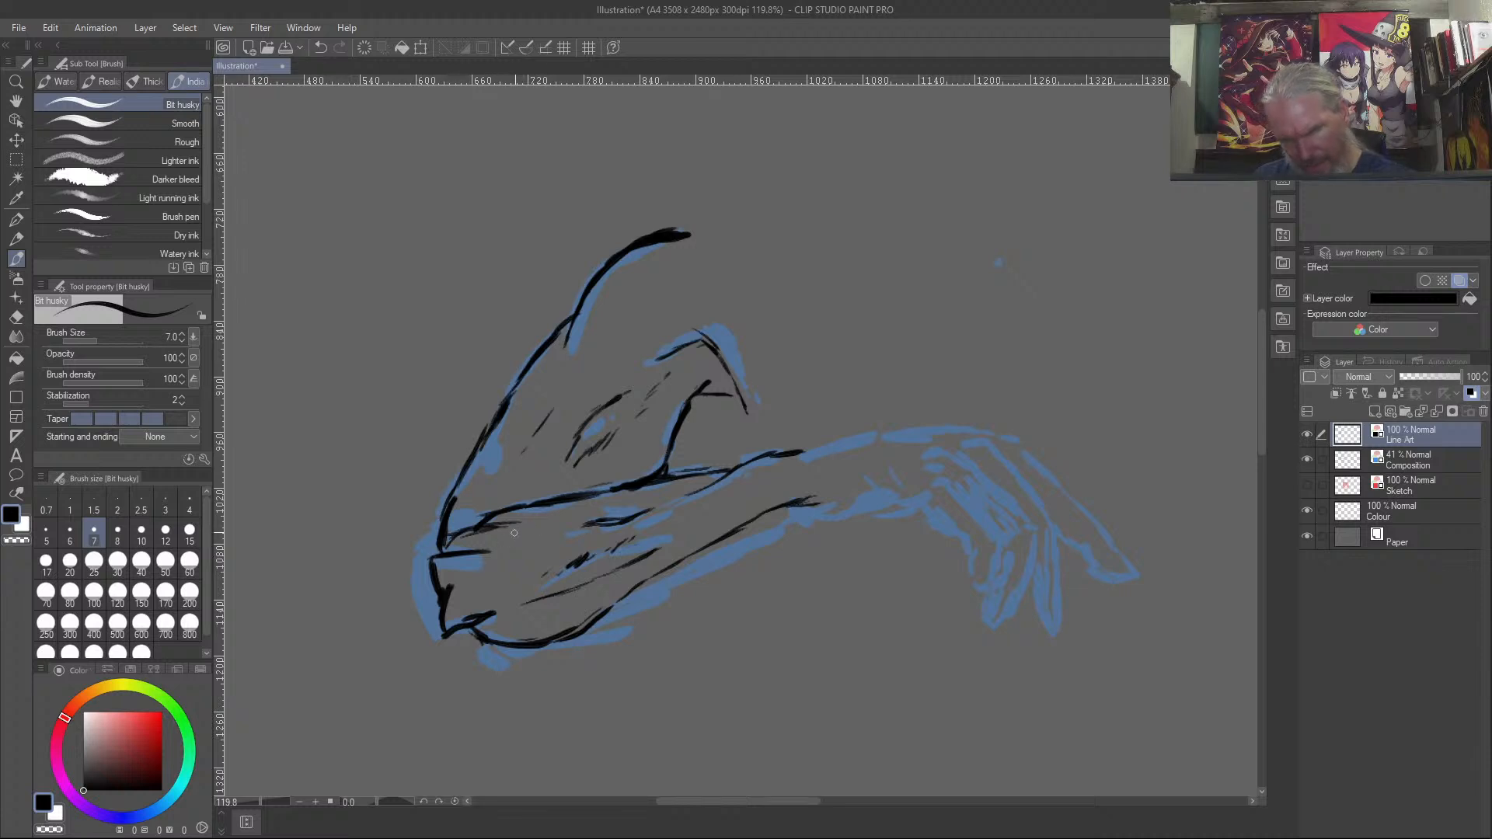
Extend the forearm's lower and upper edges through the wrist to the back of the hand and ink short curved knuckle marks.
mouse_move(487, 550)
mouse_down()
mouse_move(446, 545)
mouse_move(493, 537)
mouse_up()
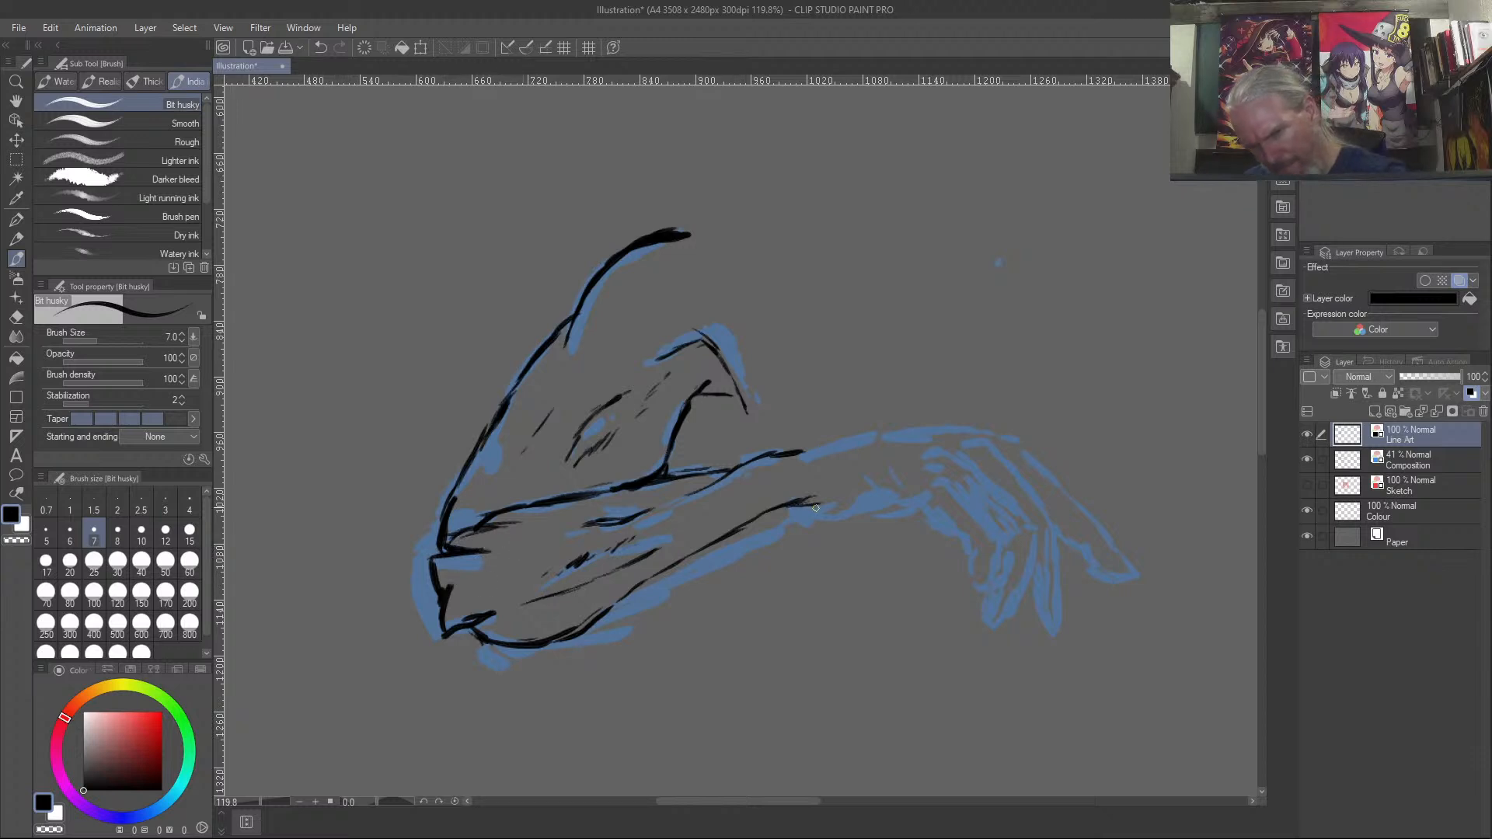
drag(816, 503, 879, 492)
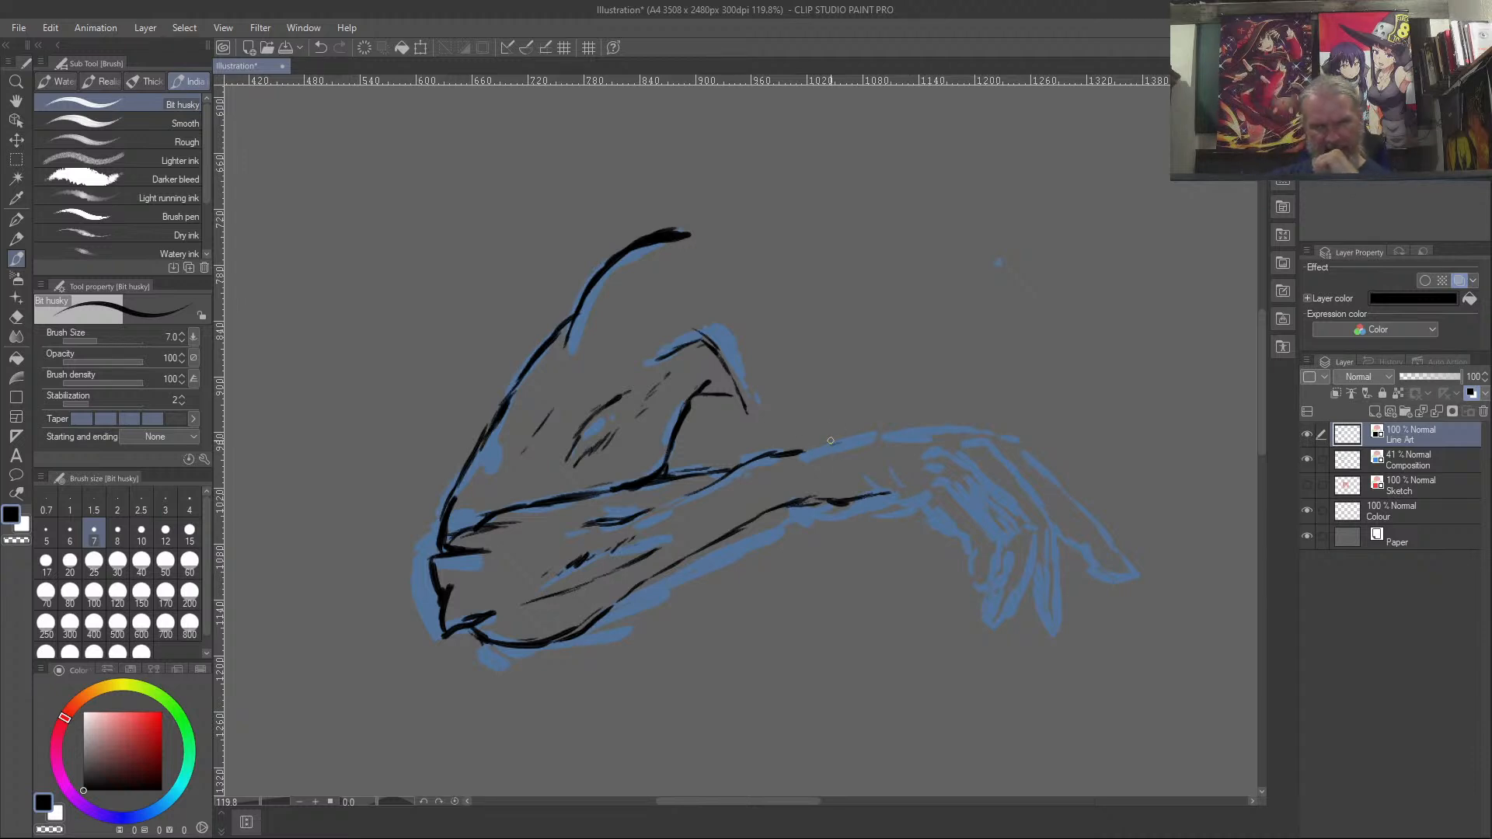
mouse_move(845, 438)
mouse_down()
mouse_move(813, 449)
mouse_move(883, 428)
mouse_up()
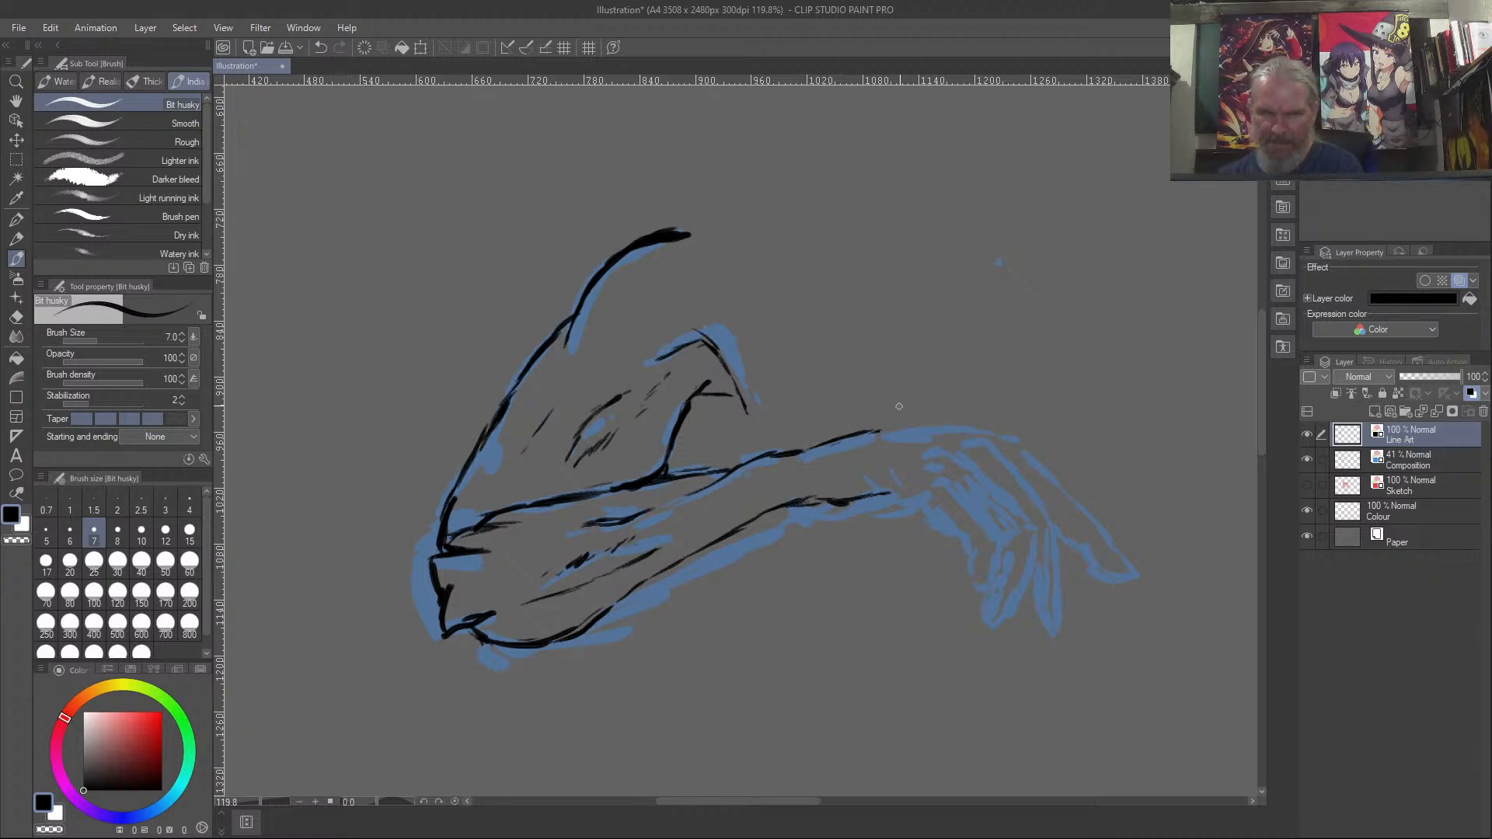
mouse_move(886, 433)
mouse_down()
mouse_move(912, 442)
mouse_move(893, 502)
mouse_move(912, 521)
mouse_up()
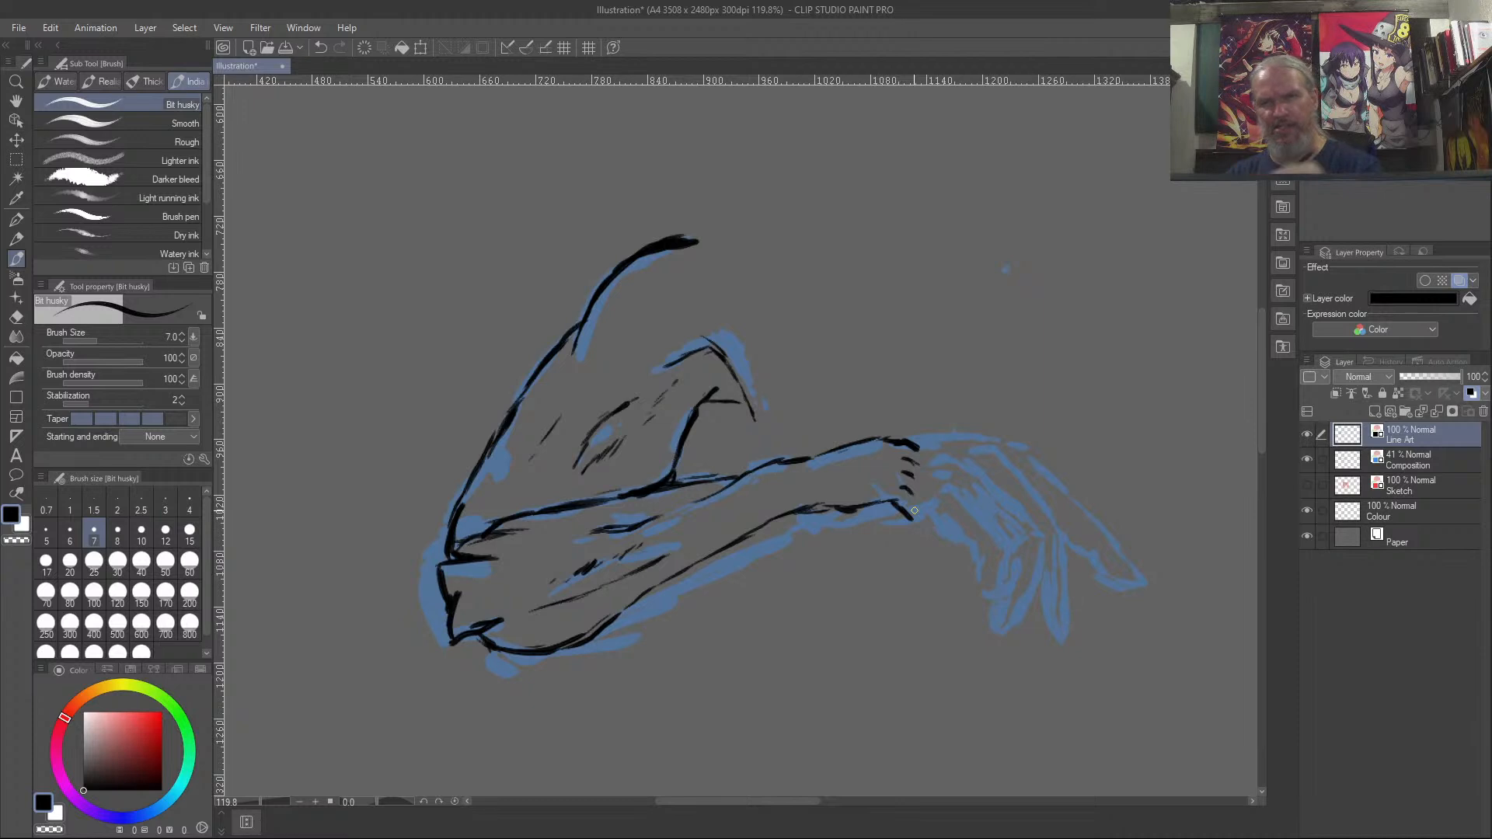
Ink a separate demonstration finger with joint creases and a nail above the hand, and erase it with transparent colour.
mouse_move(987, 139)
mouse_down()
mouse_move(928, 160)
mouse_move(985, 171)
mouse_move(941, 181)
mouse_move(893, 301)
mouse_up()
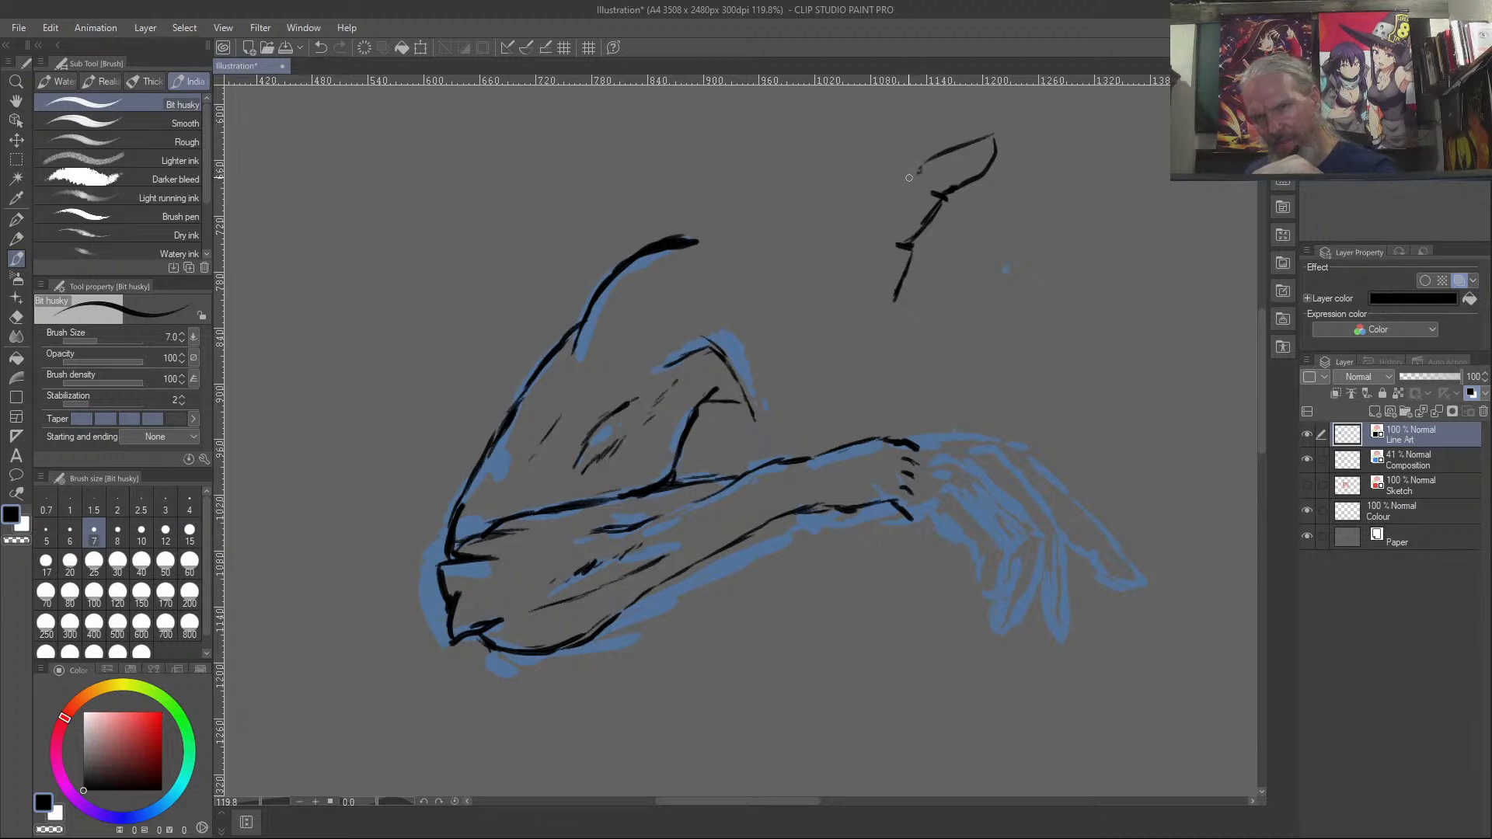
mouse_move(908, 184)
mouse_down()
mouse_move(858, 281)
mouse_move(861, 259)
mouse_up()
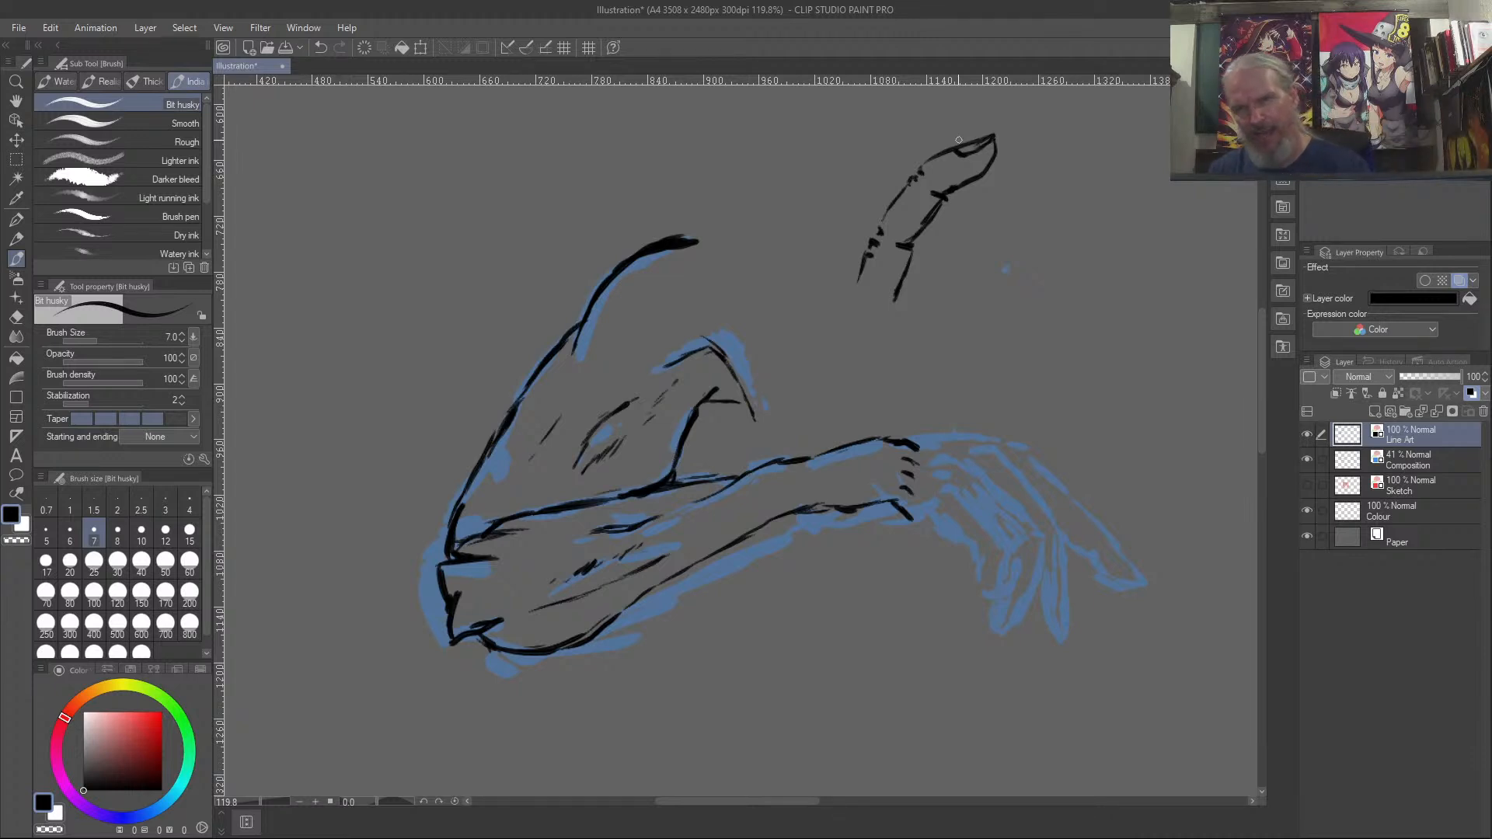
key(c)
mouse_move(980, 126)
mouse_down()
mouse_move(1002, 154)
mouse_move(971, 138)
mouse_move(987, 174)
mouse_move(955, 132)
mouse_move(976, 175)
mouse_move(967, 147)
mouse_move(943, 146)
mouse_move(956, 157)
mouse_move(909, 196)
mouse_move(919, 172)
mouse_move(858, 267)
mouse_up()
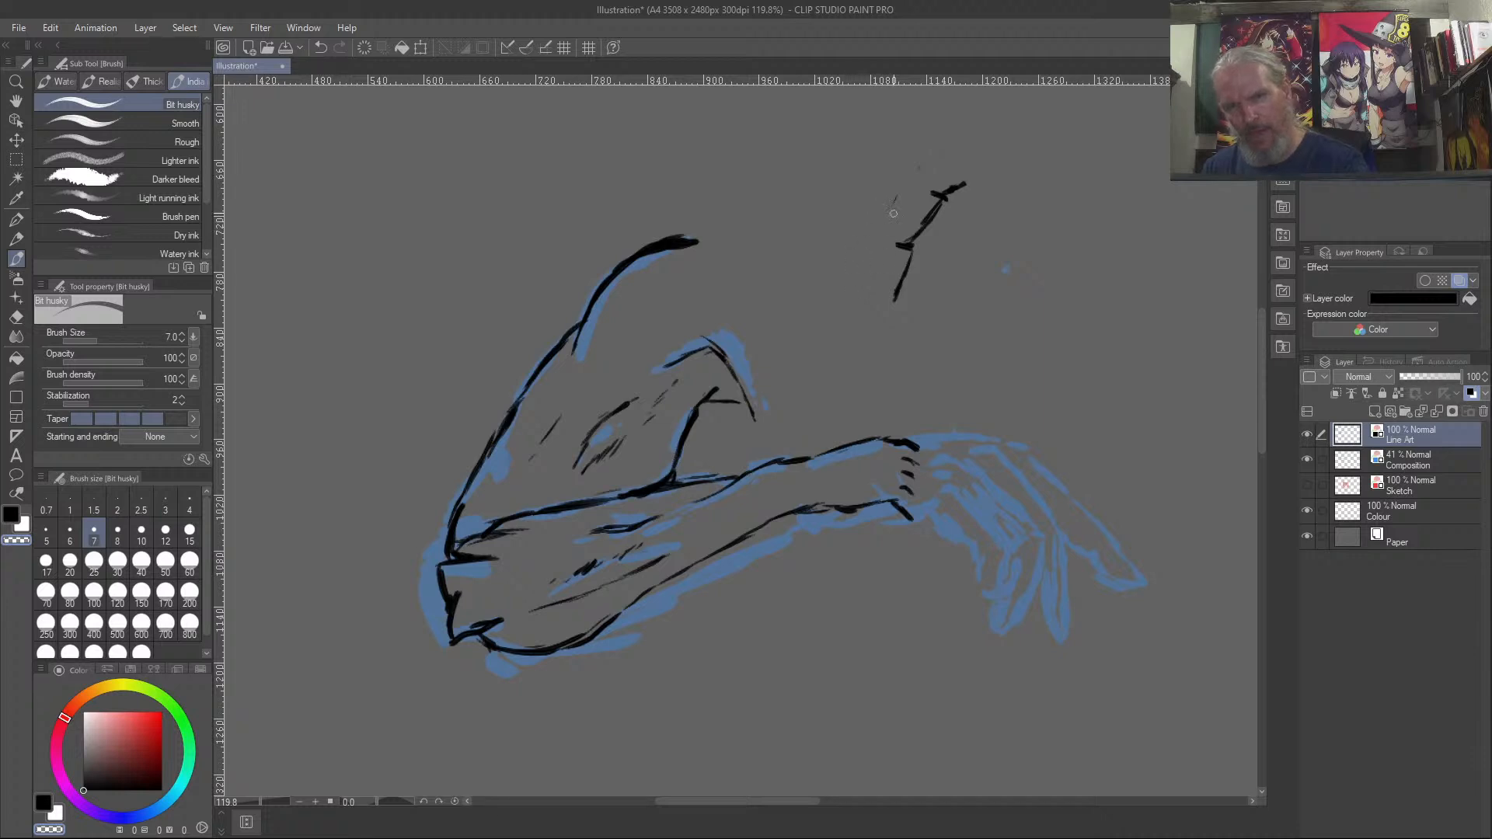
mouse_move(929, 199)
mouse_down()
mouse_move(943, 154)
mouse_move(960, 193)
mouse_move(933, 168)
mouse_move(949, 215)
mouse_move(932, 189)
mouse_move(940, 222)
mouse_move(914, 200)
mouse_move(927, 236)
mouse_move(894, 231)
mouse_move(913, 266)
mouse_move(900, 231)
mouse_move(906, 270)
mouse_move(890, 249)
mouse_move(886, 285)
mouse_up()
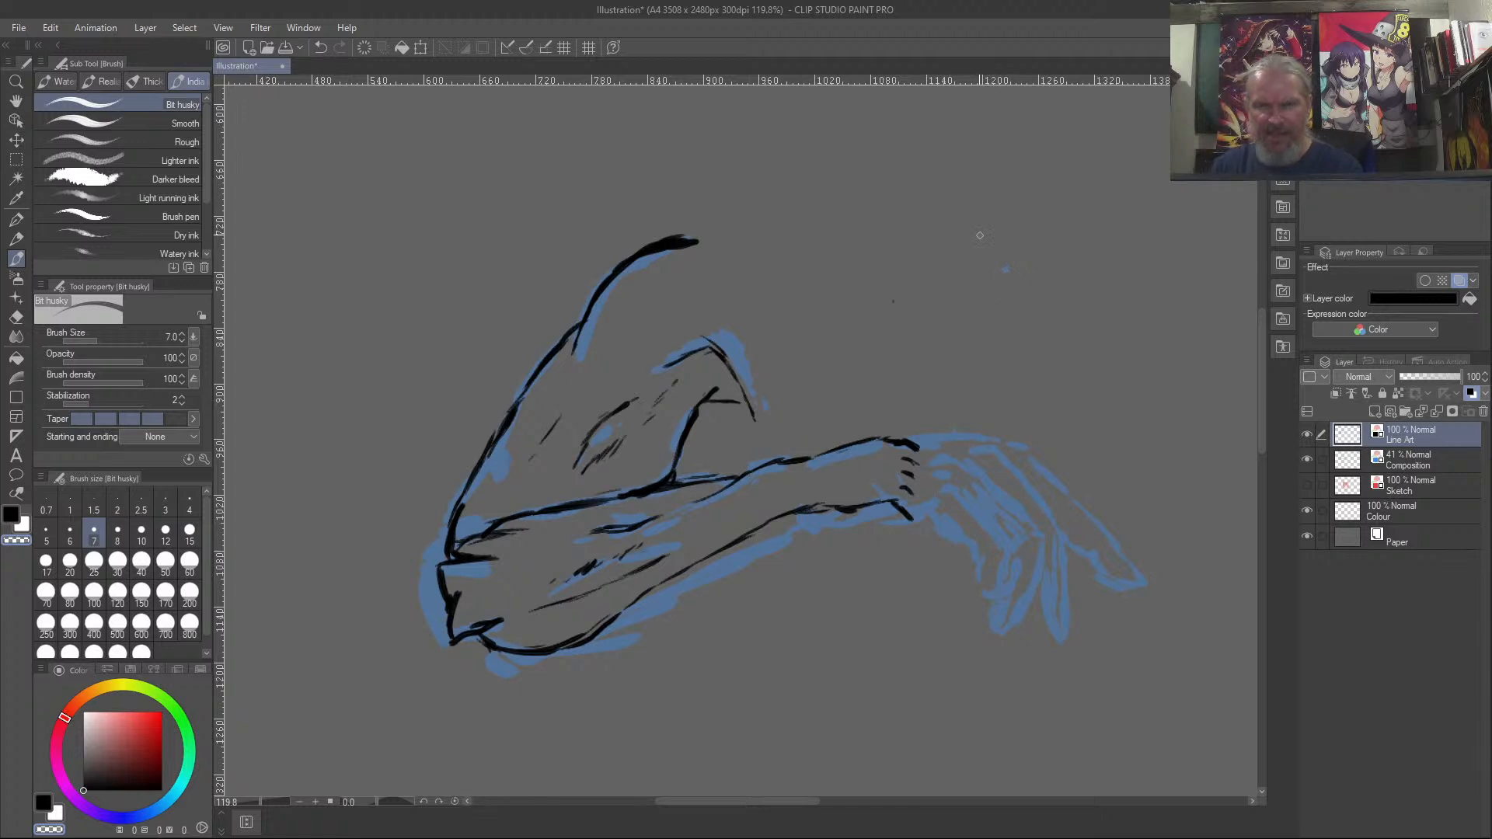
Ink the relaxed fingers in black, curling down from the knuckles to rounded tips, with the thumb-side digit first.
key(c)
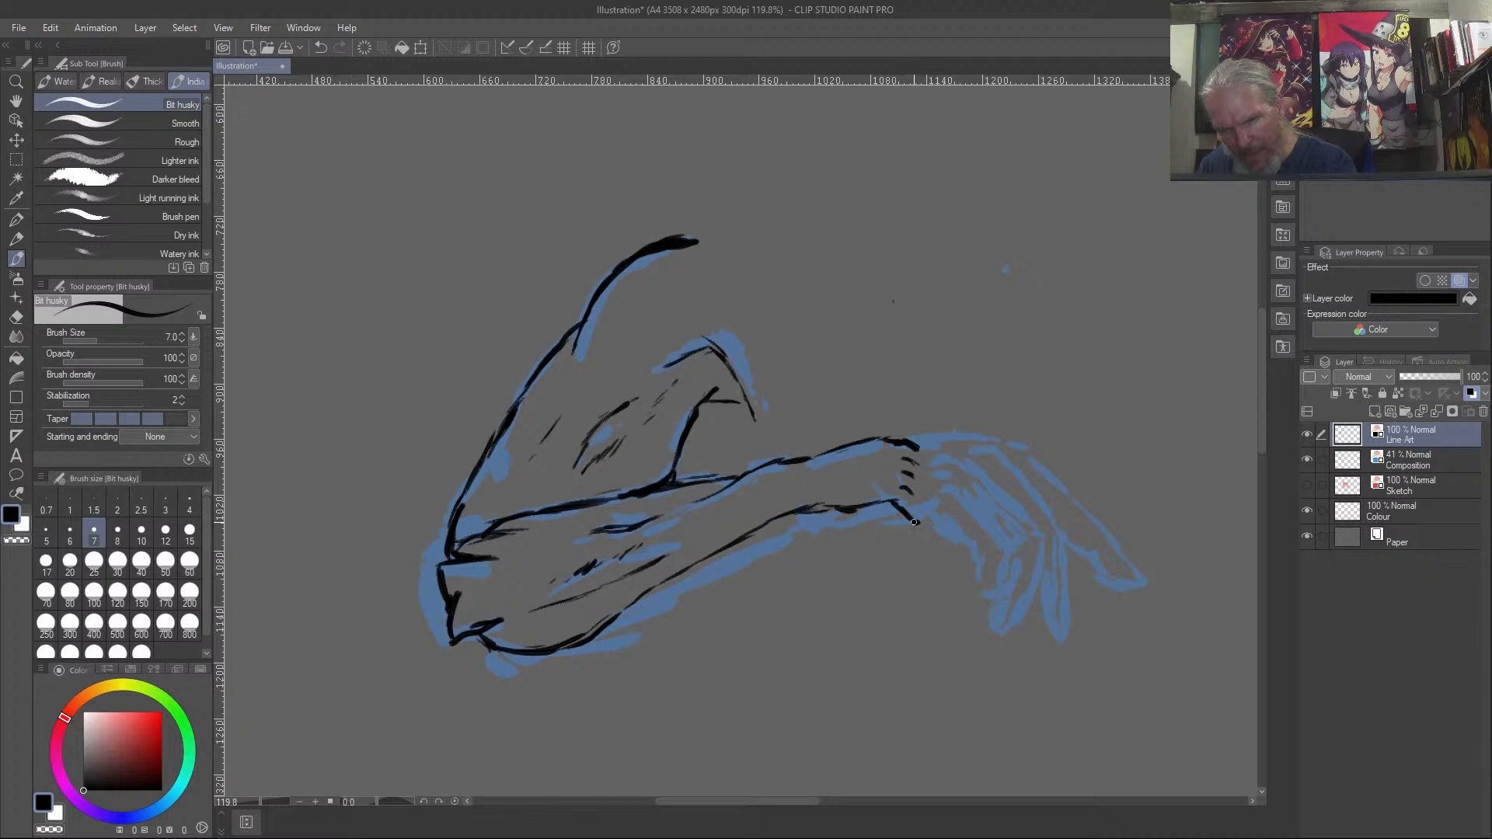
drag(913, 532, 931, 555)
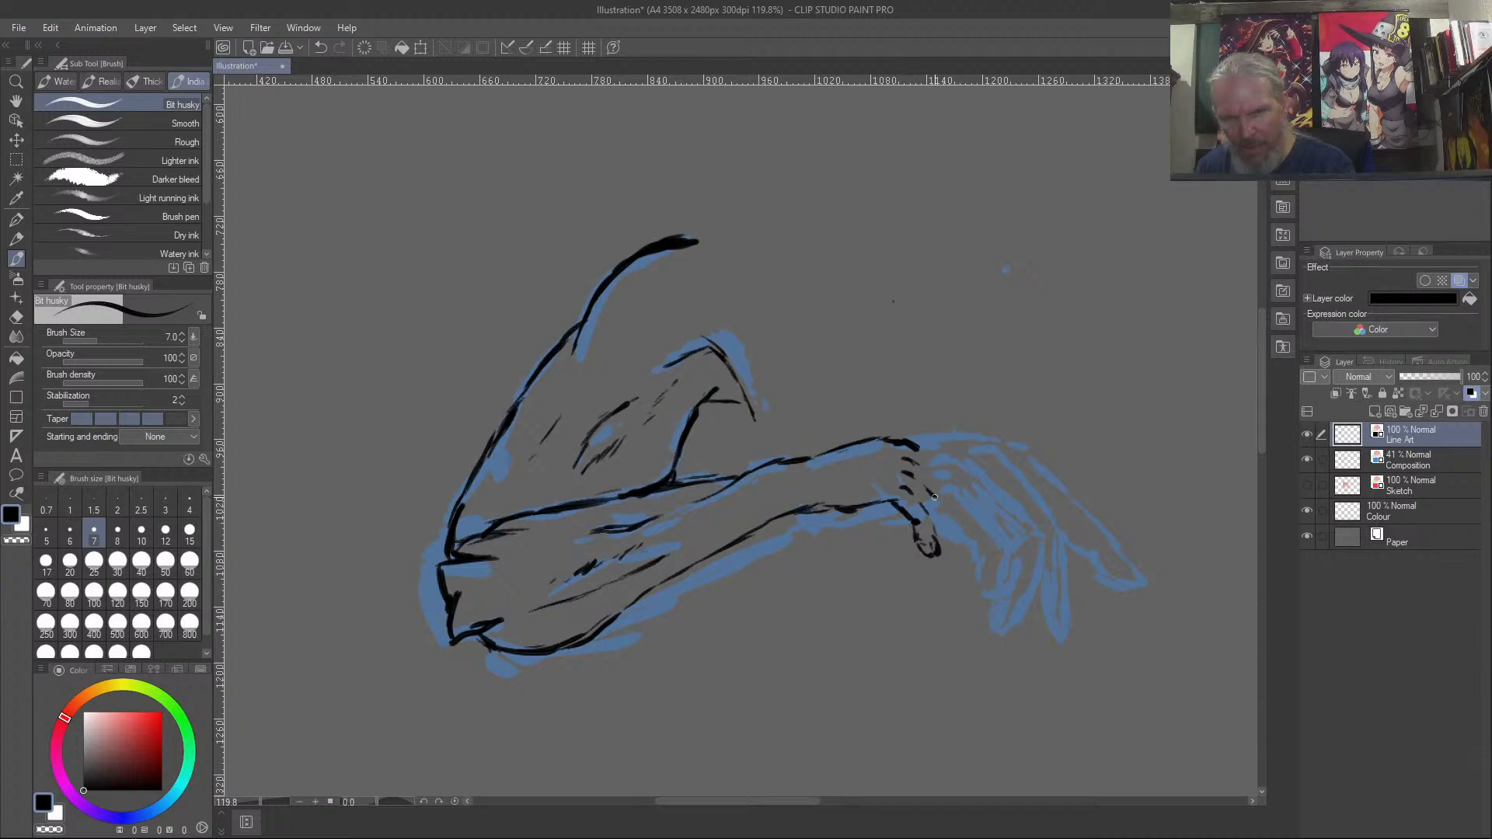
drag(929, 491, 950, 556)
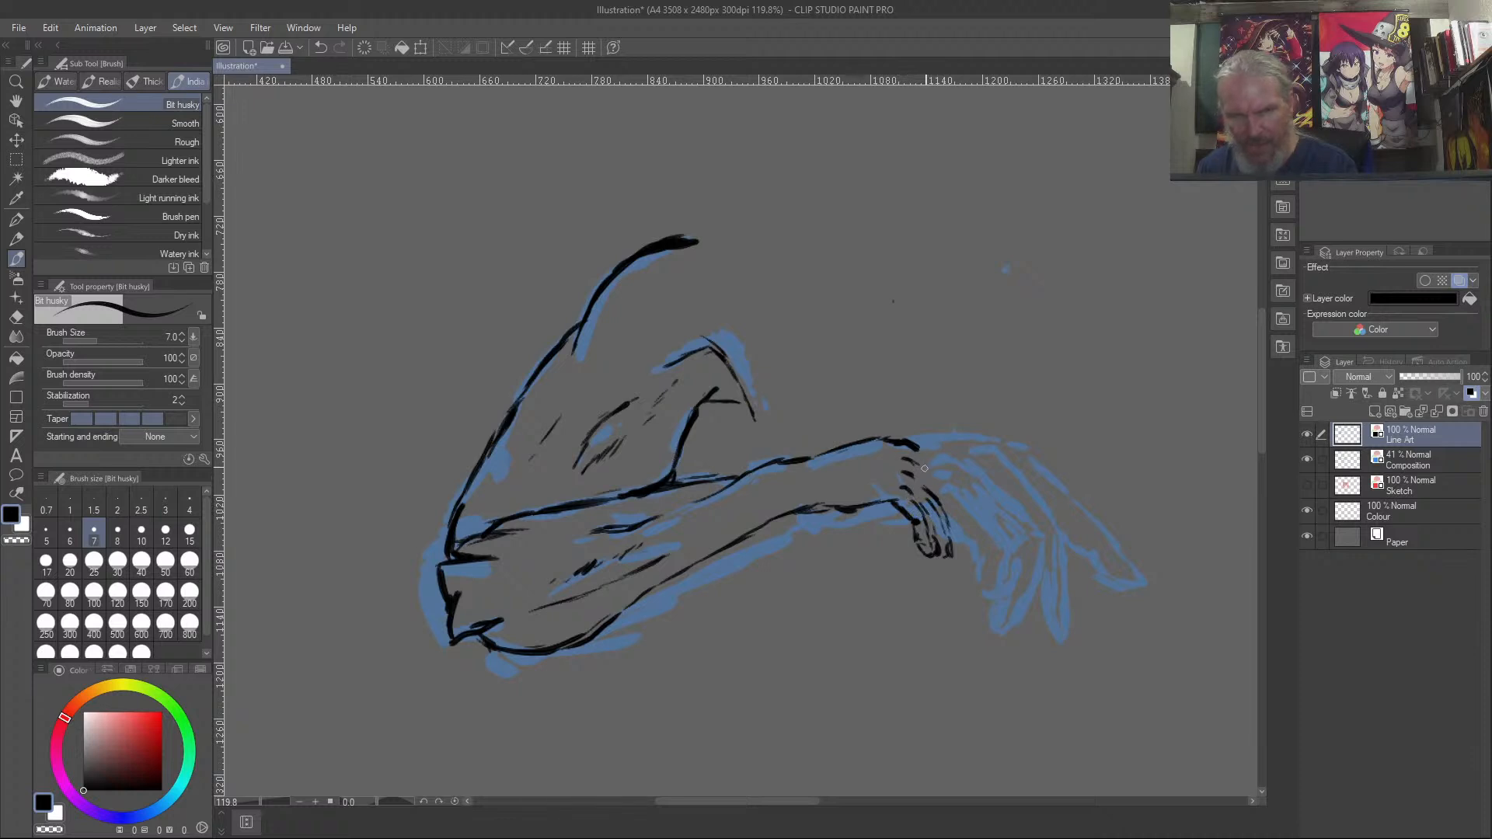
mouse_move(929, 483)
mouse_down()
mouse_move(971, 550)
mouse_move(936, 495)
mouse_up()
mouse_move(911, 445)
mouse_down()
mouse_move(991, 538)
mouse_move(966, 515)
mouse_up()
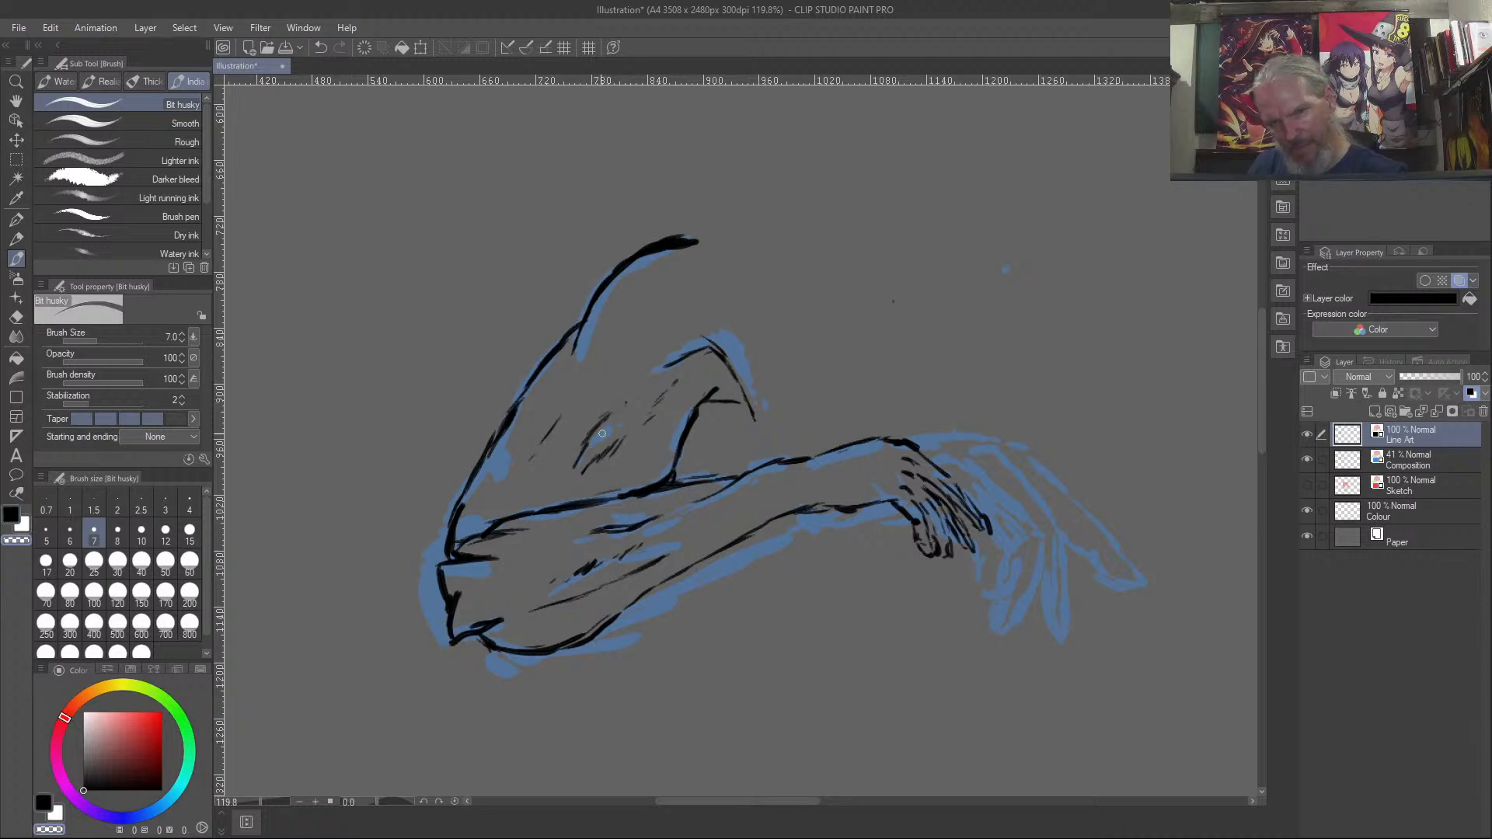
Erase the upper arm's muscle strokes and most of the inner elbow fold line with transparent colour.
key(ctrl+z)
key(ctrl+z)
mouse_move(696, 391)
mouse_down()
mouse_move(731, 400)
mouse_move(679, 453)
mouse_move(685, 434)
mouse_move(651, 487)
mouse_up()
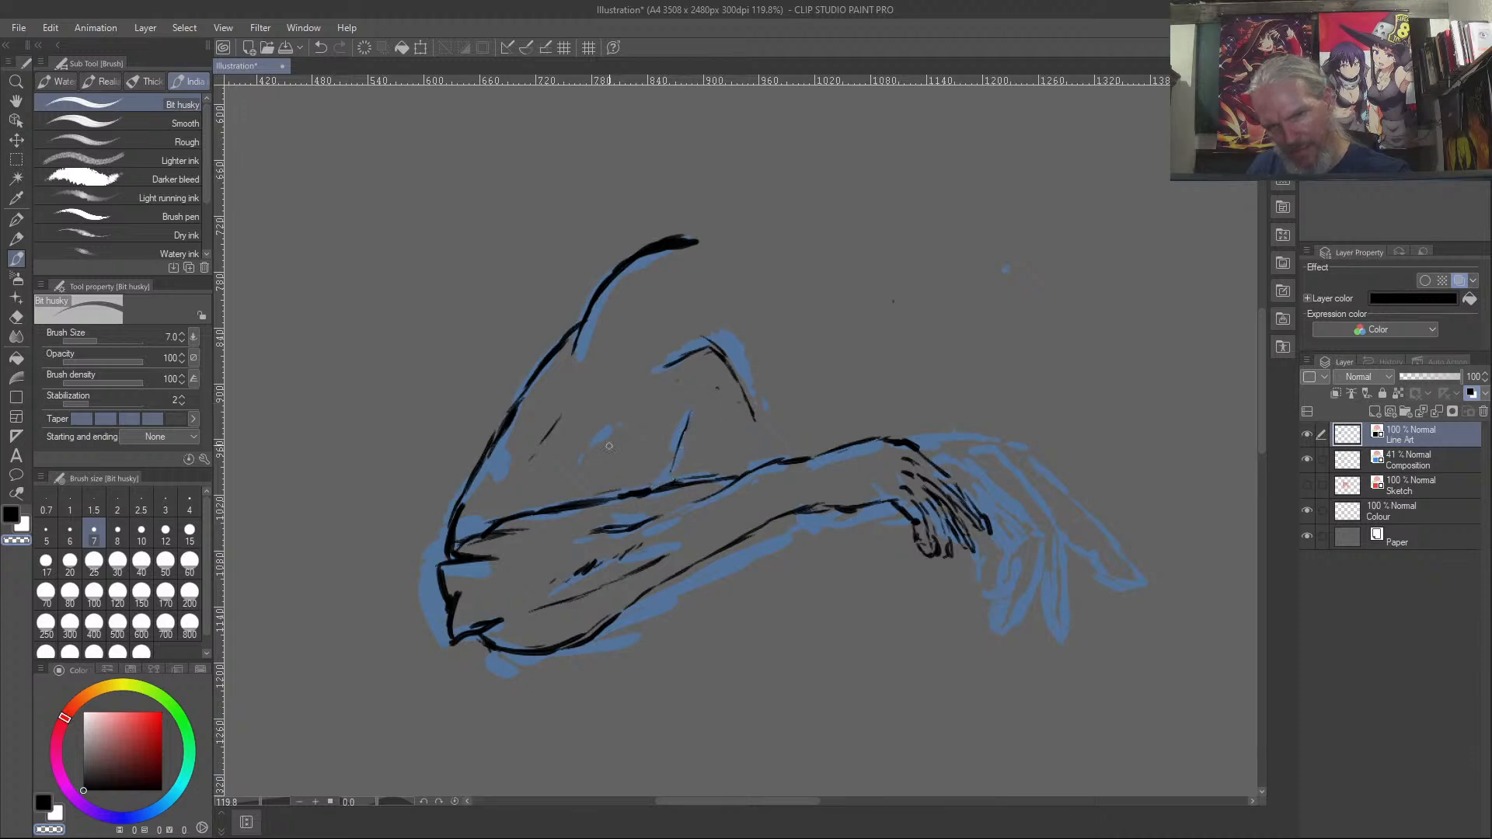
Ink a new inner elbow line from the peaked contour down to the forearm, with short diagonal muscle strokes beside it.
key(c)
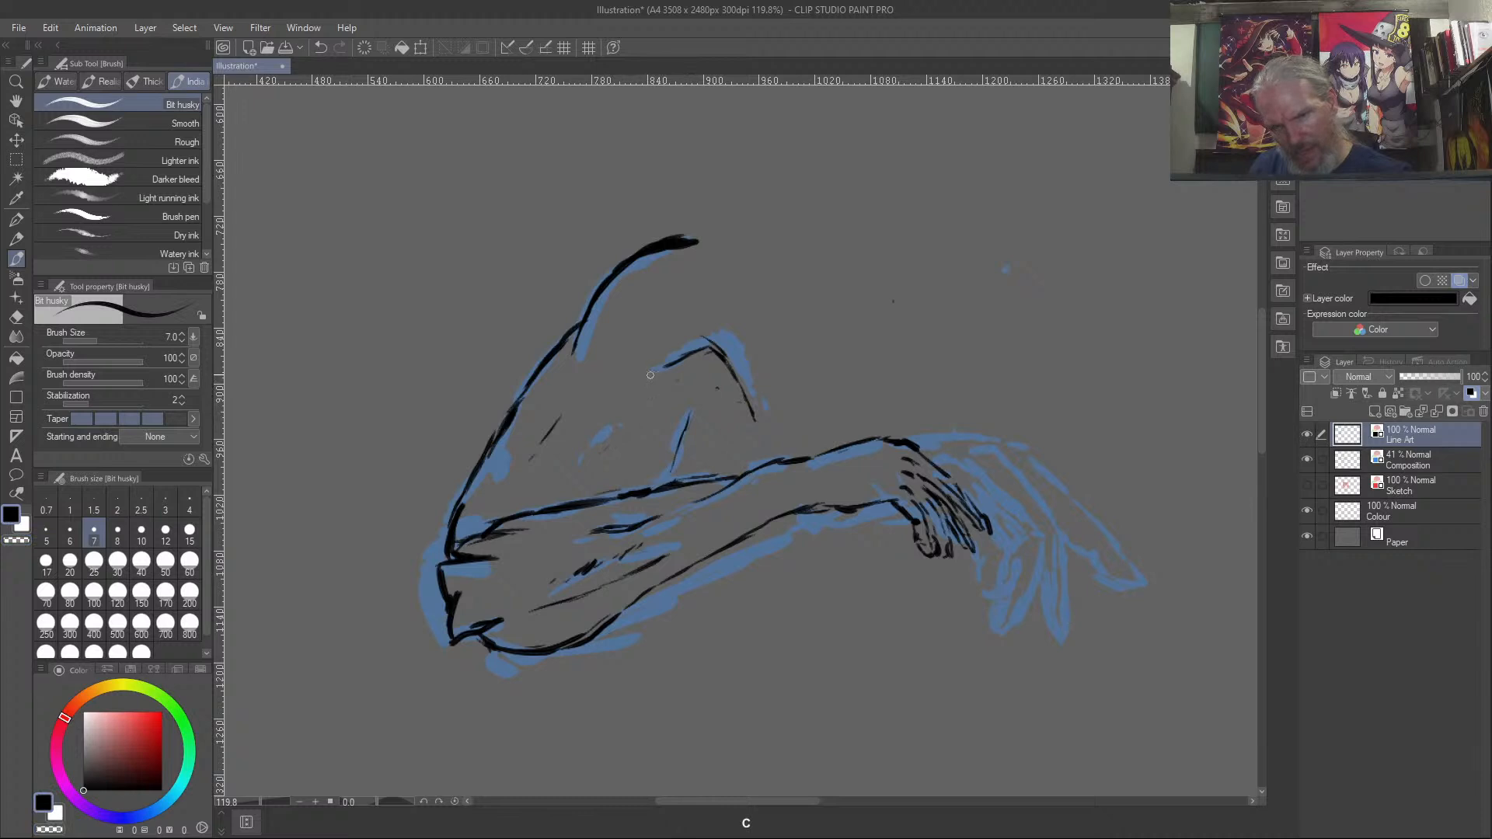
drag(645, 372, 558, 507)
drag(581, 430, 554, 462)
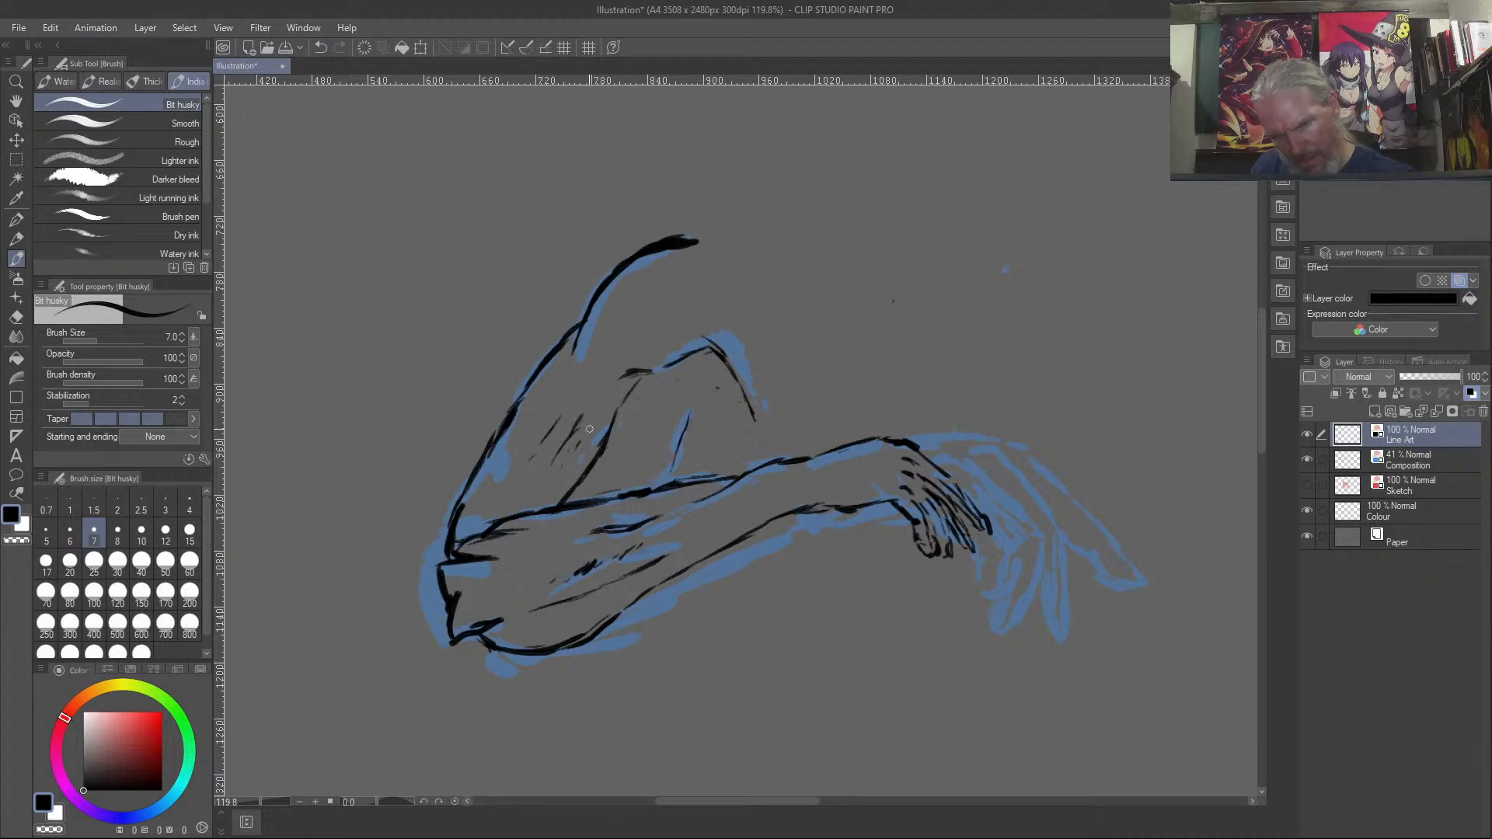
drag(574, 485, 547, 509)
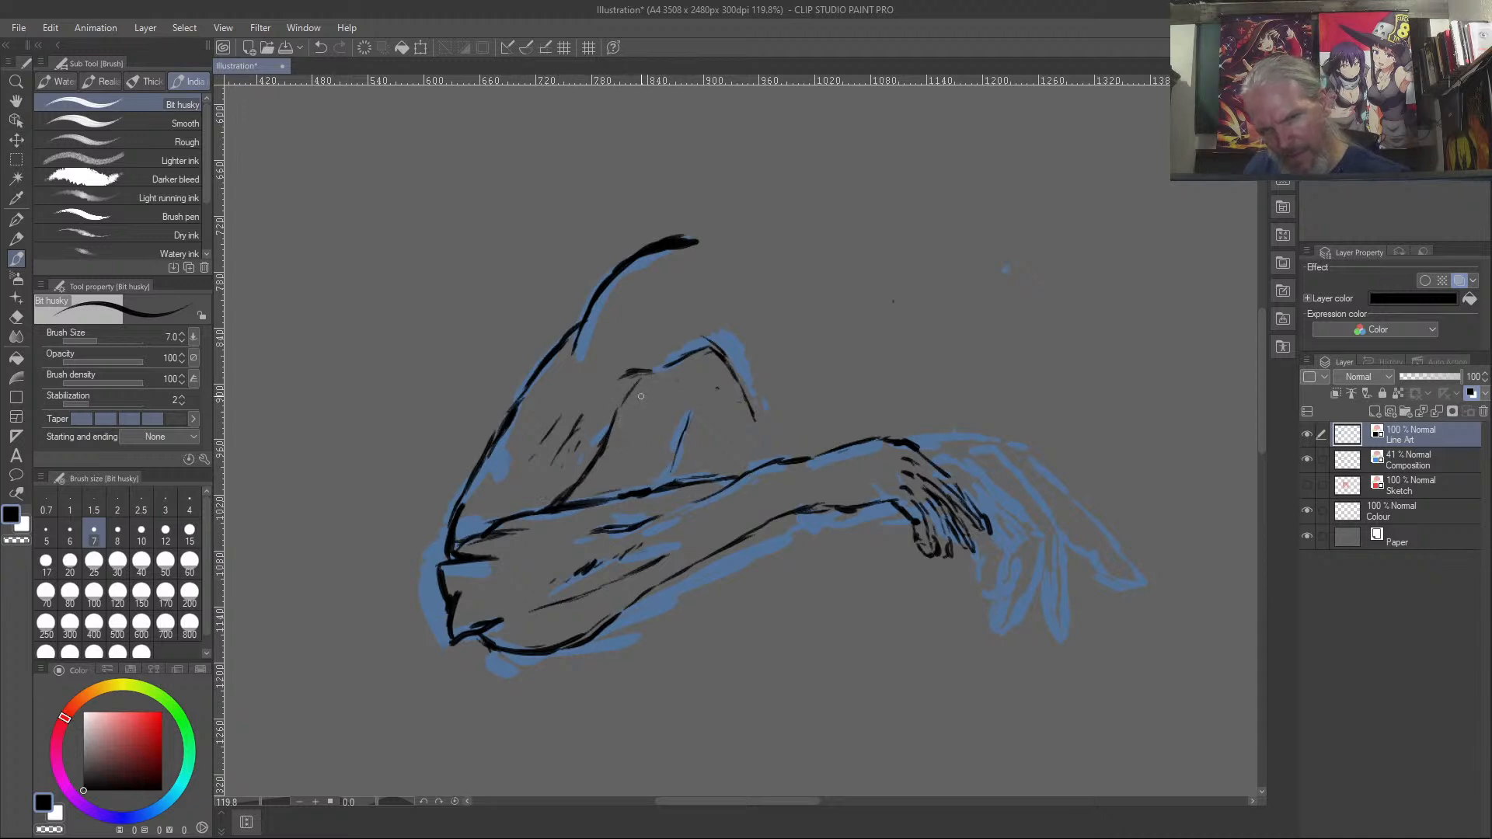
drag(624, 413, 664, 386)
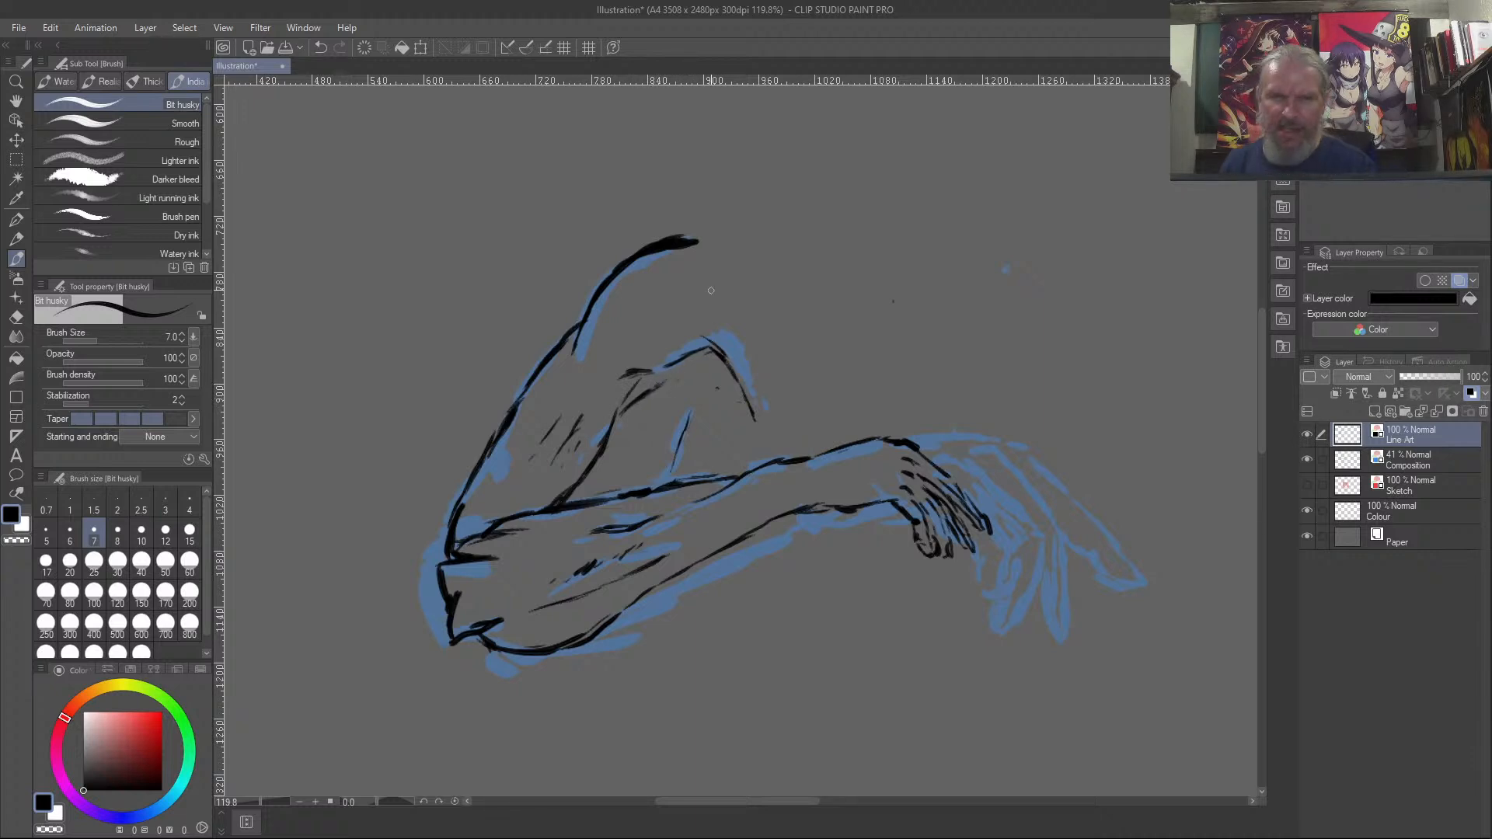
Ink fold lines beneath the peaked contour down to the forearm, and add short tendon strokes on the wrist.
drag(652, 383, 728, 403)
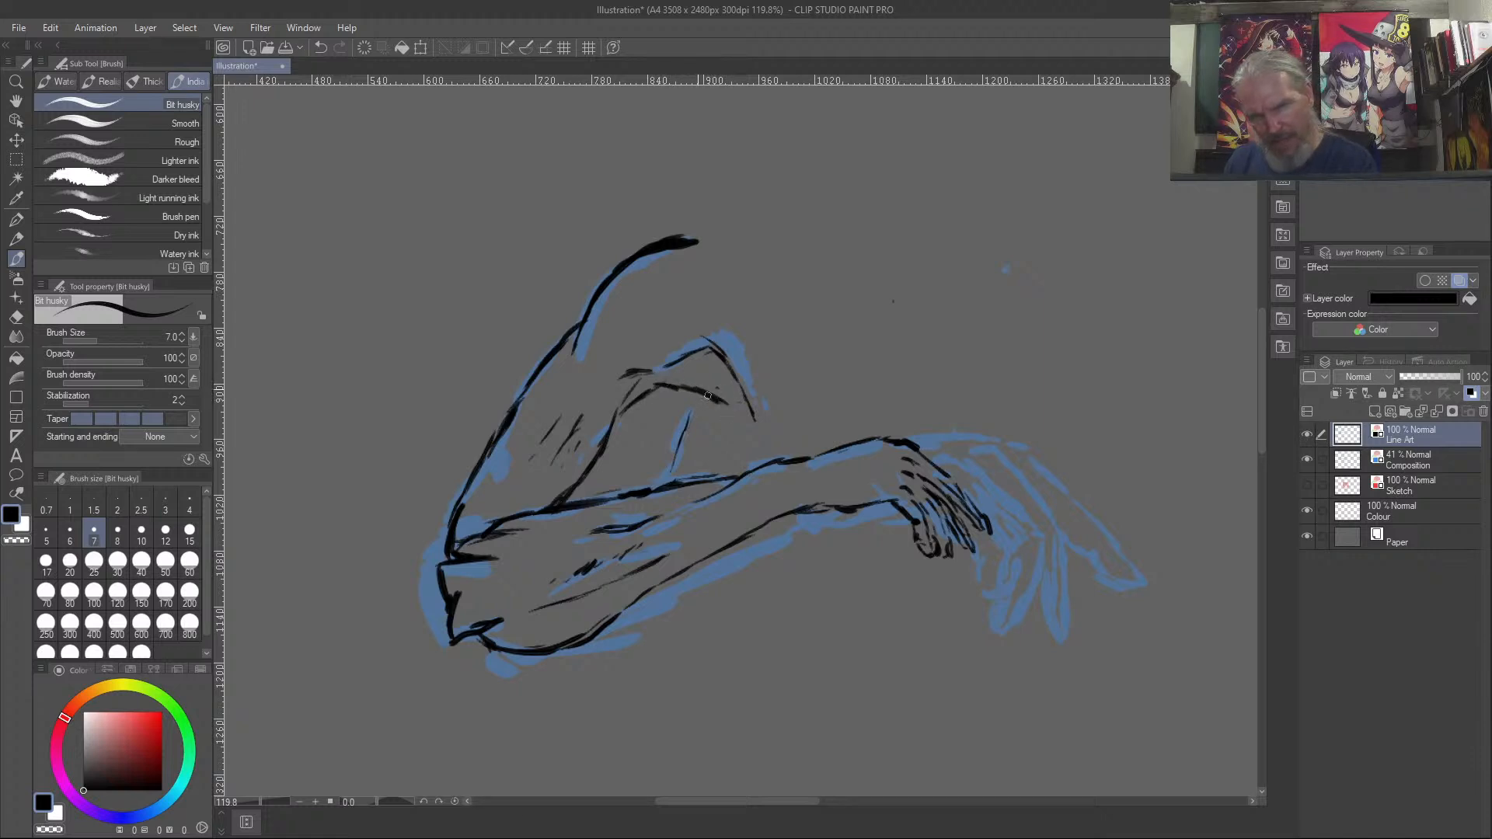
mouse_move(651, 398)
mouse_down()
mouse_move(722, 452)
mouse_move(710, 415)
mouse_move(736, 475)
mouse_up()
mouse_move(757, 425)
mouse_down()
mouse_move(776, 456)
mouse_move(736, 437)
mouse_move(757, 451)
mouse_up()
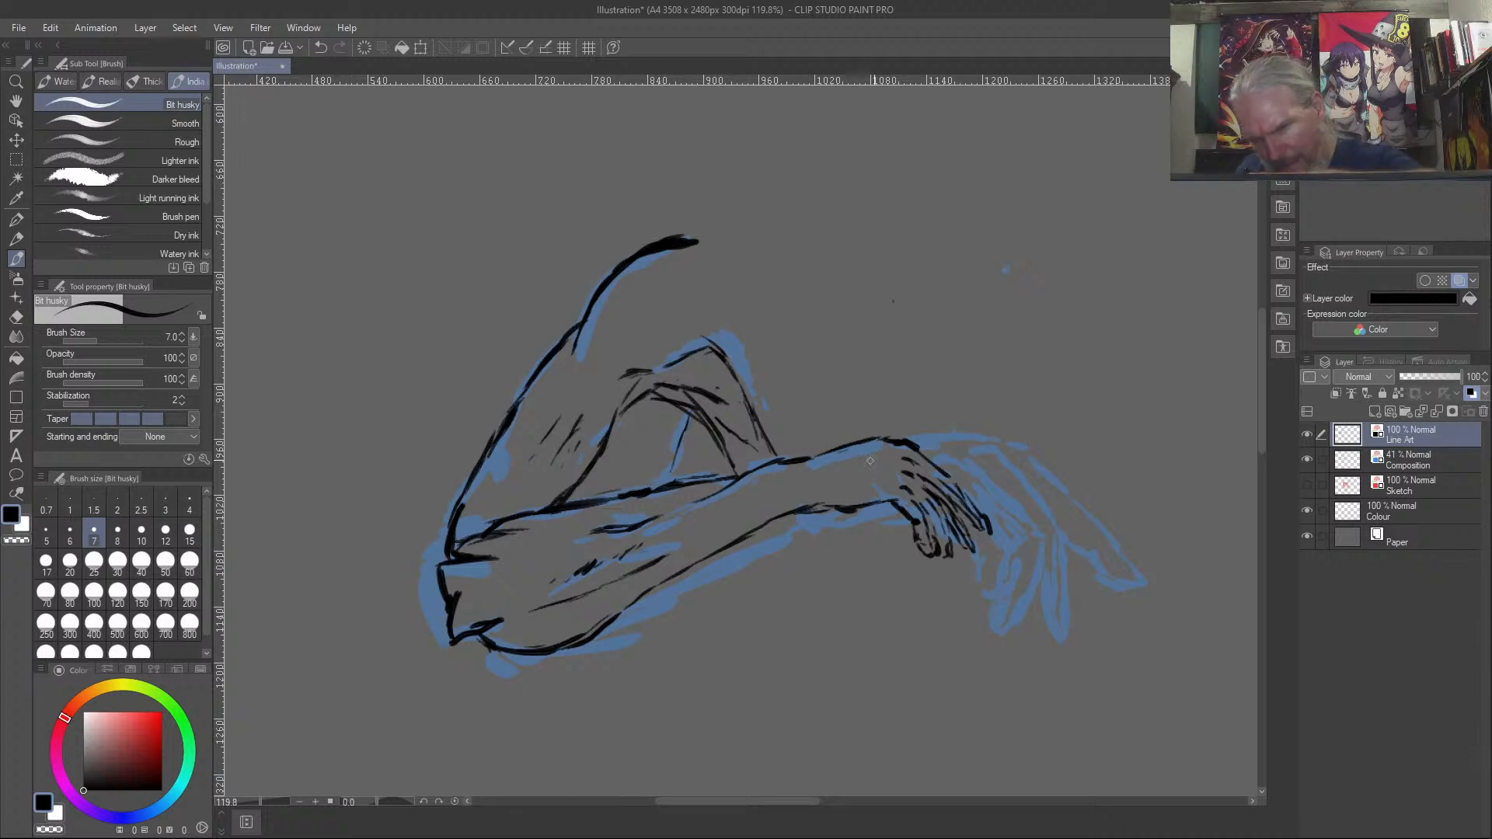
mouse_move(861, 453)
mouse_down()
mouse_move(883, 451)
mouse_move(860, 465)
mouse_move(880, 474)
mouse_move(852, 497)
mouse_move(881, 495)
mouse_up()
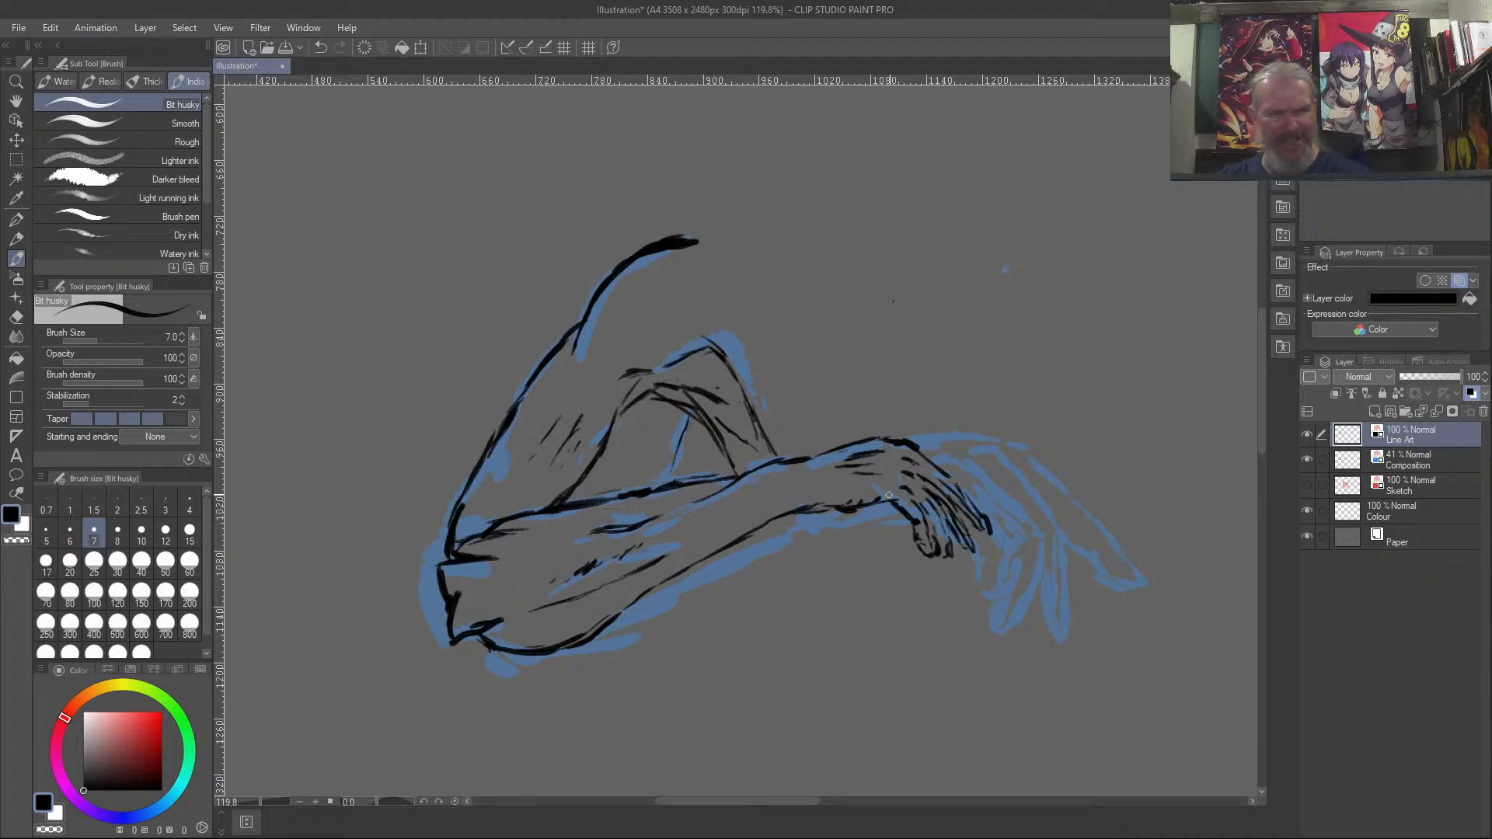
Rework the inner elbow line, cleaning it with transparent colour and inking a thicker curve up to the peaked contour.
mouse_move(614, 419)
mouse_down()
mouse_move(605, 464)
mouse_move(571, 500)
mouse_move(611, 457)
mouse_up()
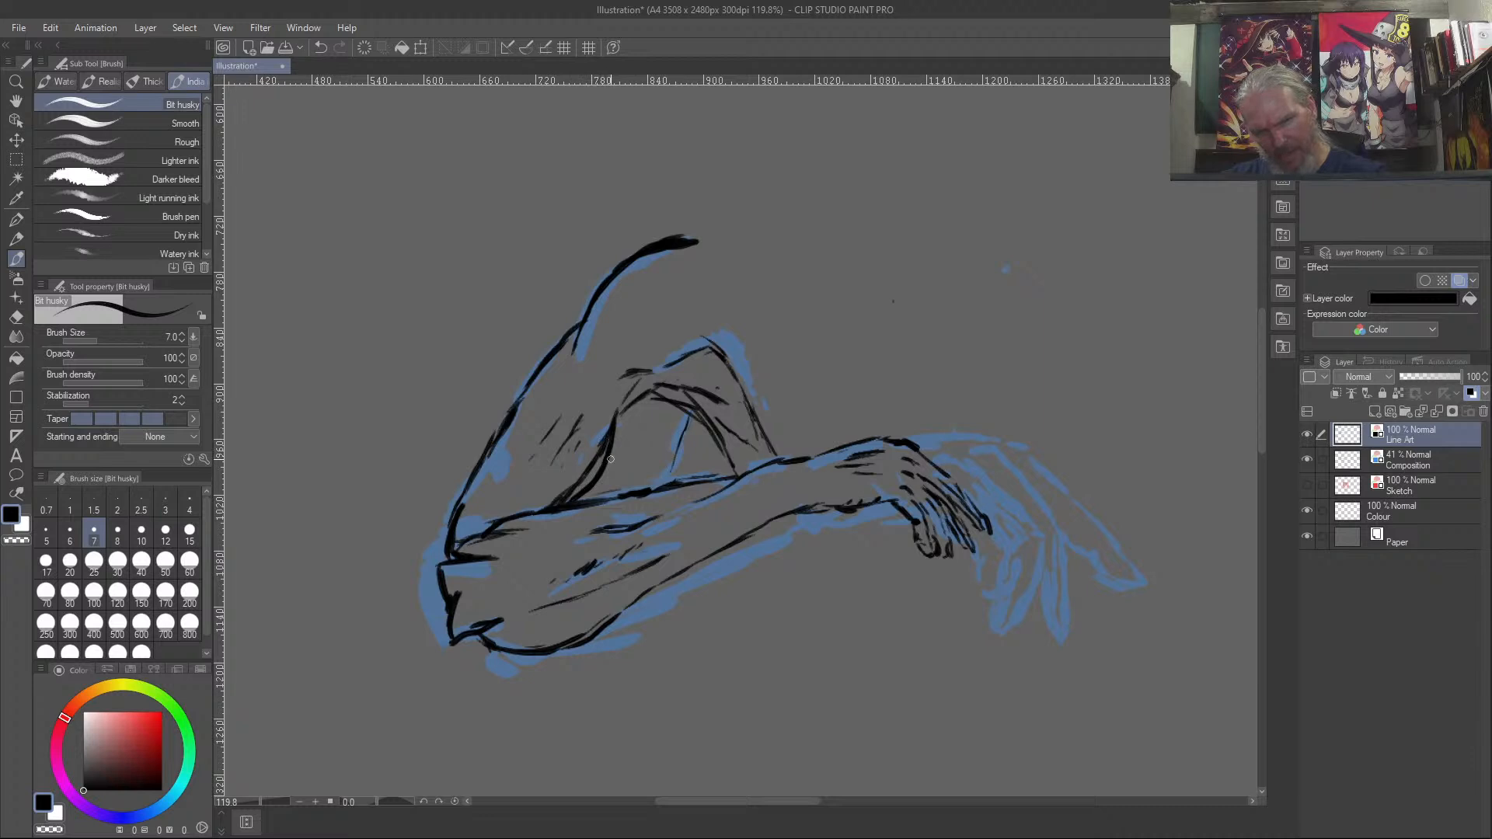
key(c)
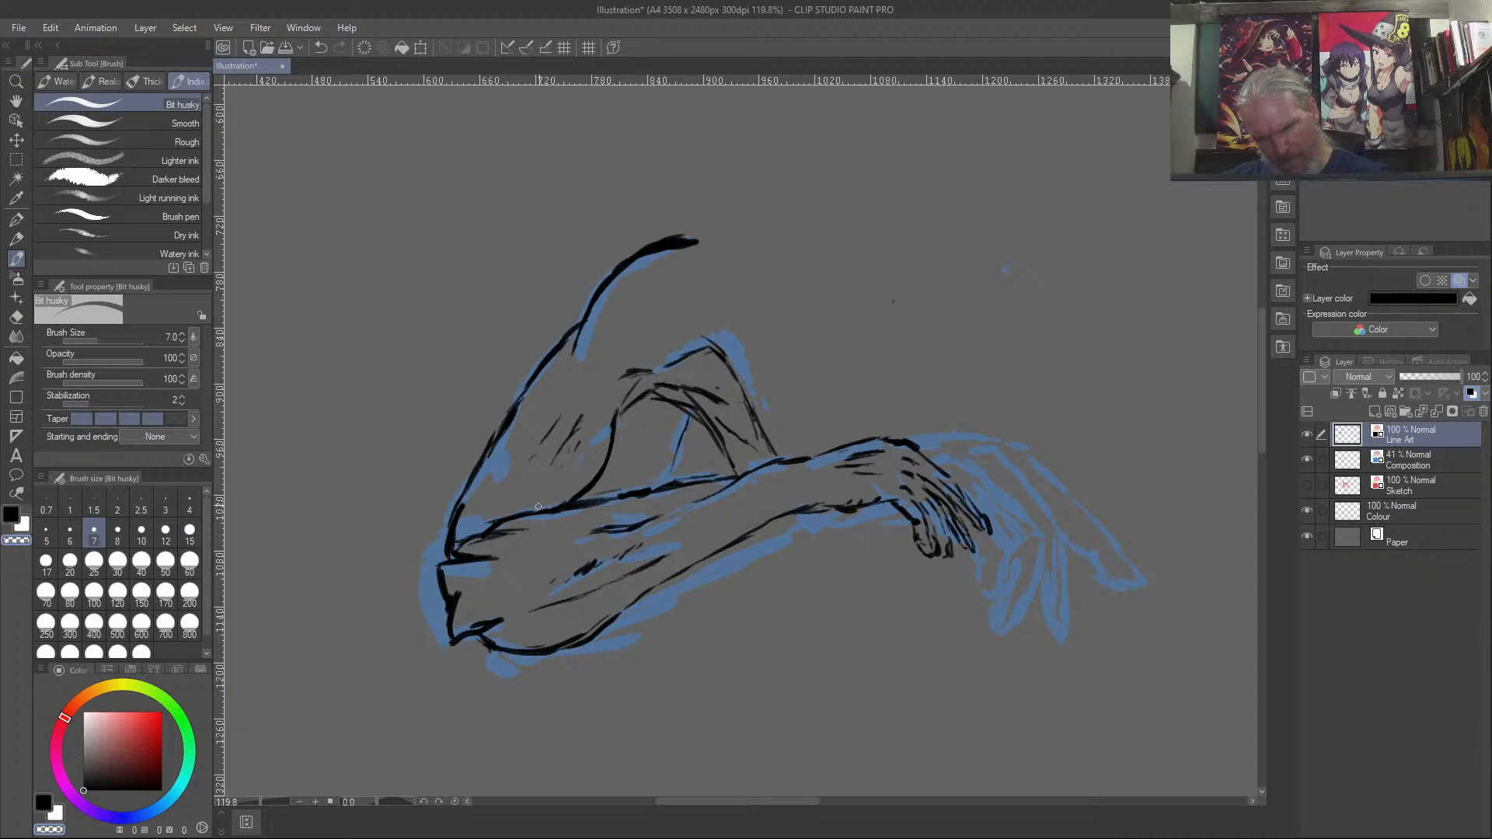
key(c)
mouse_move(613, 425)
mouse_down()
mouse_move(634, 399)
mouse_move(612, 442)
mouse_up()
key(c)
key(c)
key(c)
drag(611, 452, 653, 370)
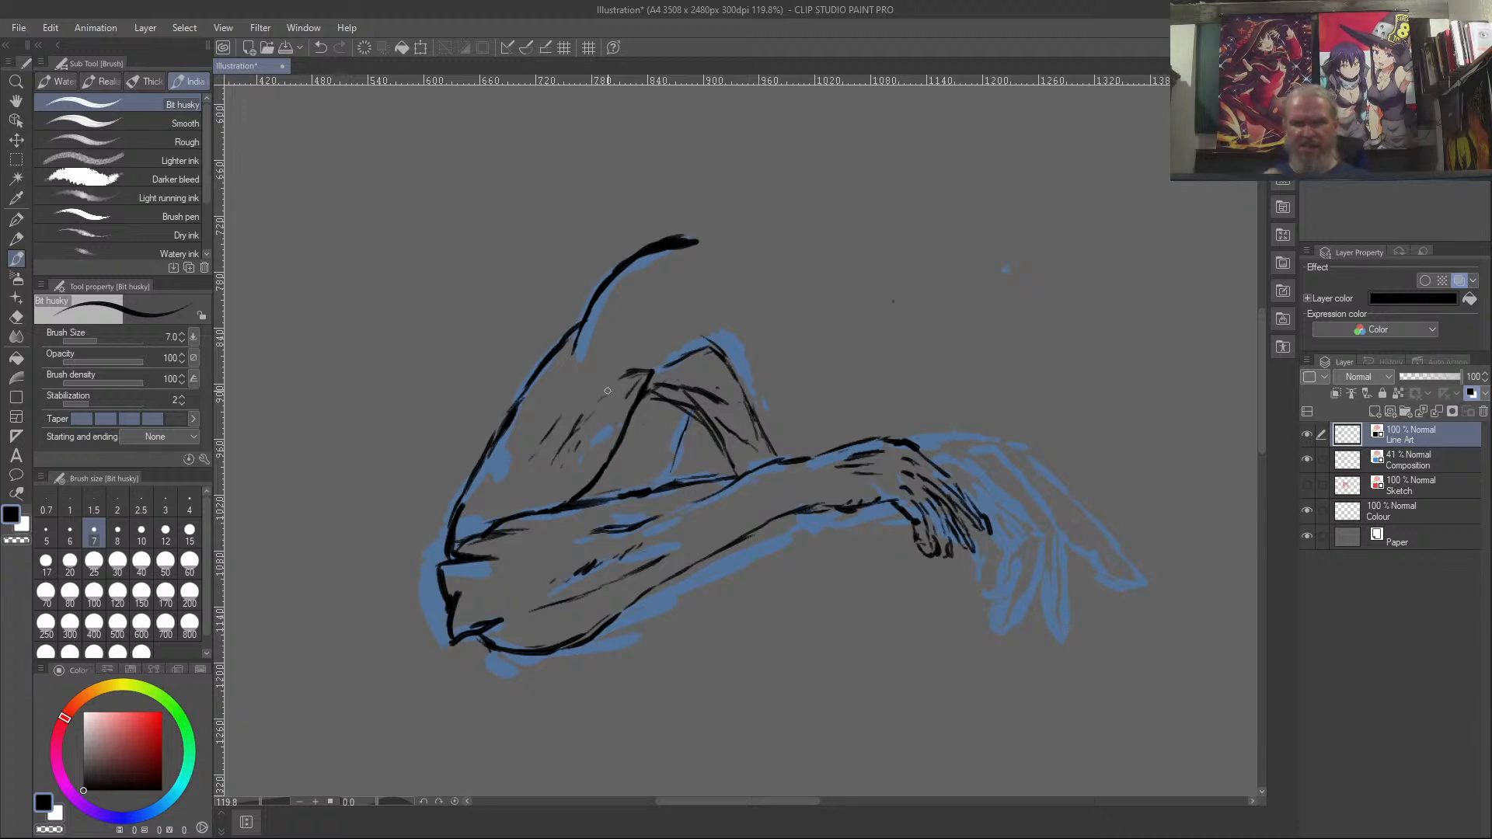
drag(785, 466, 804, 521)
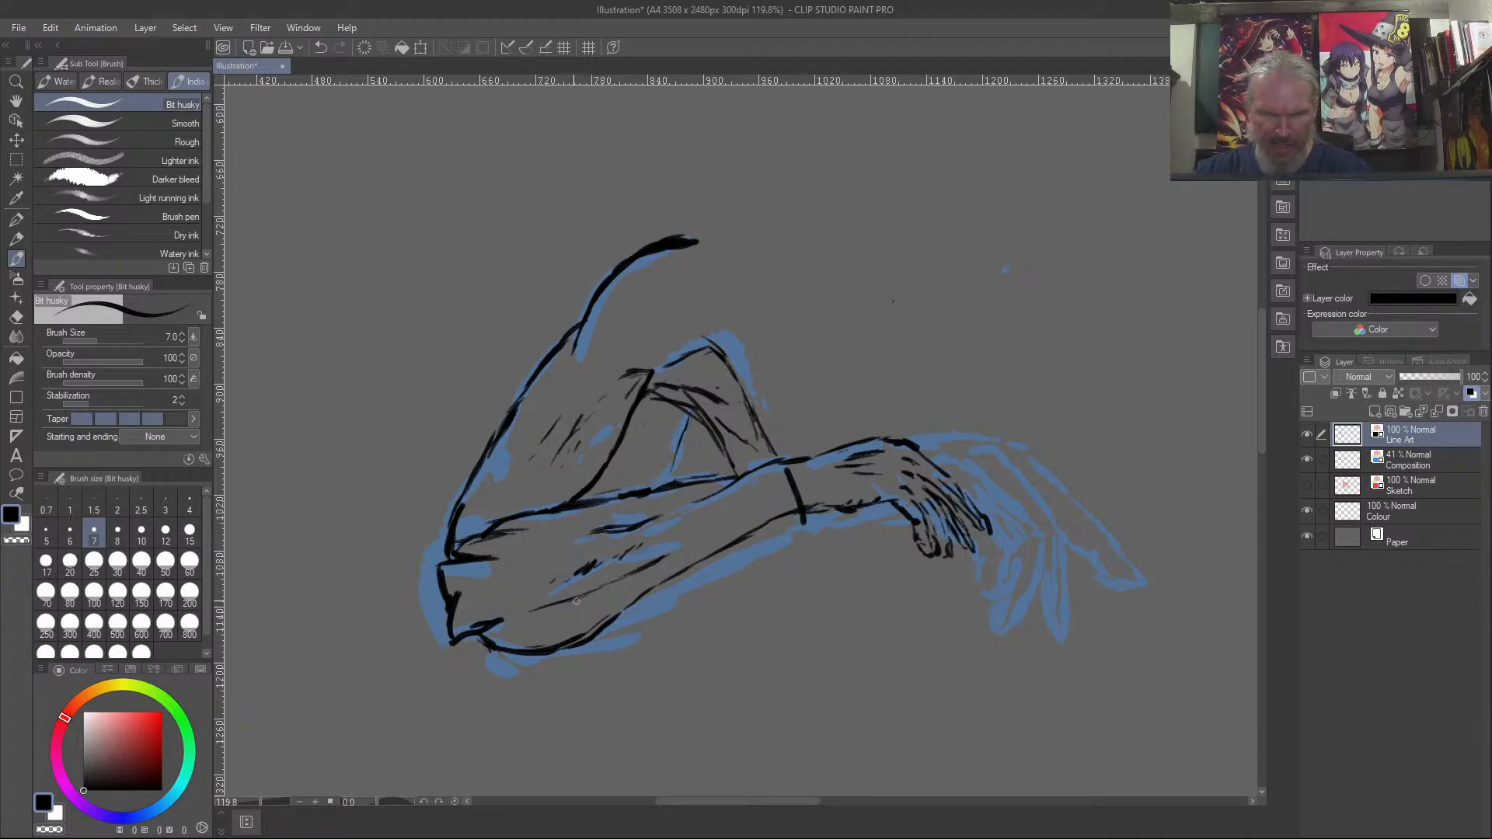
drag(498, 578, 495, 568)
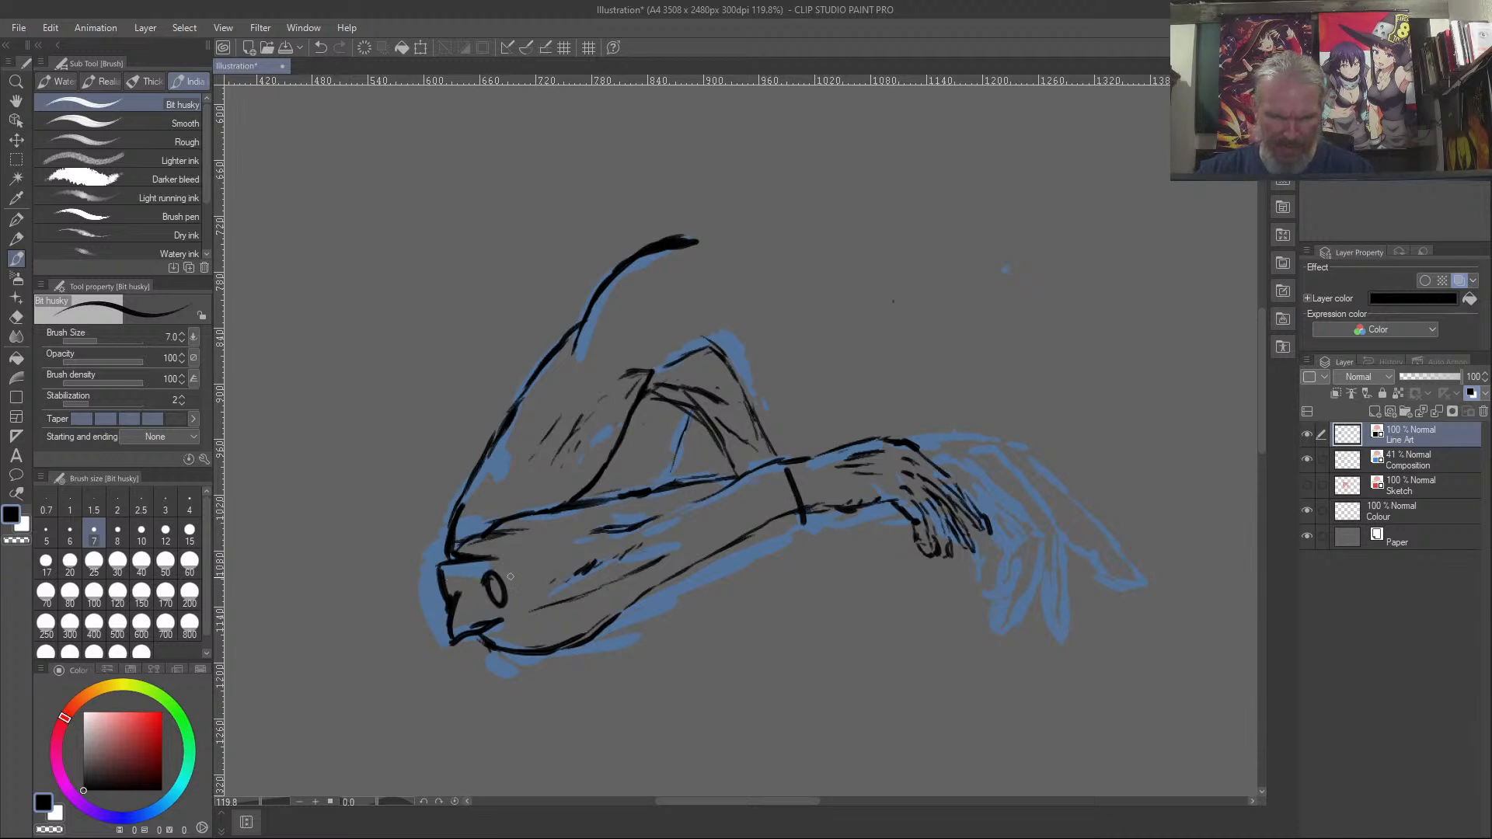
mouse_move(790, 493)
mouse_down()
mouse_move(731, 520)
mouse_move(509, 593)
mouse_up()
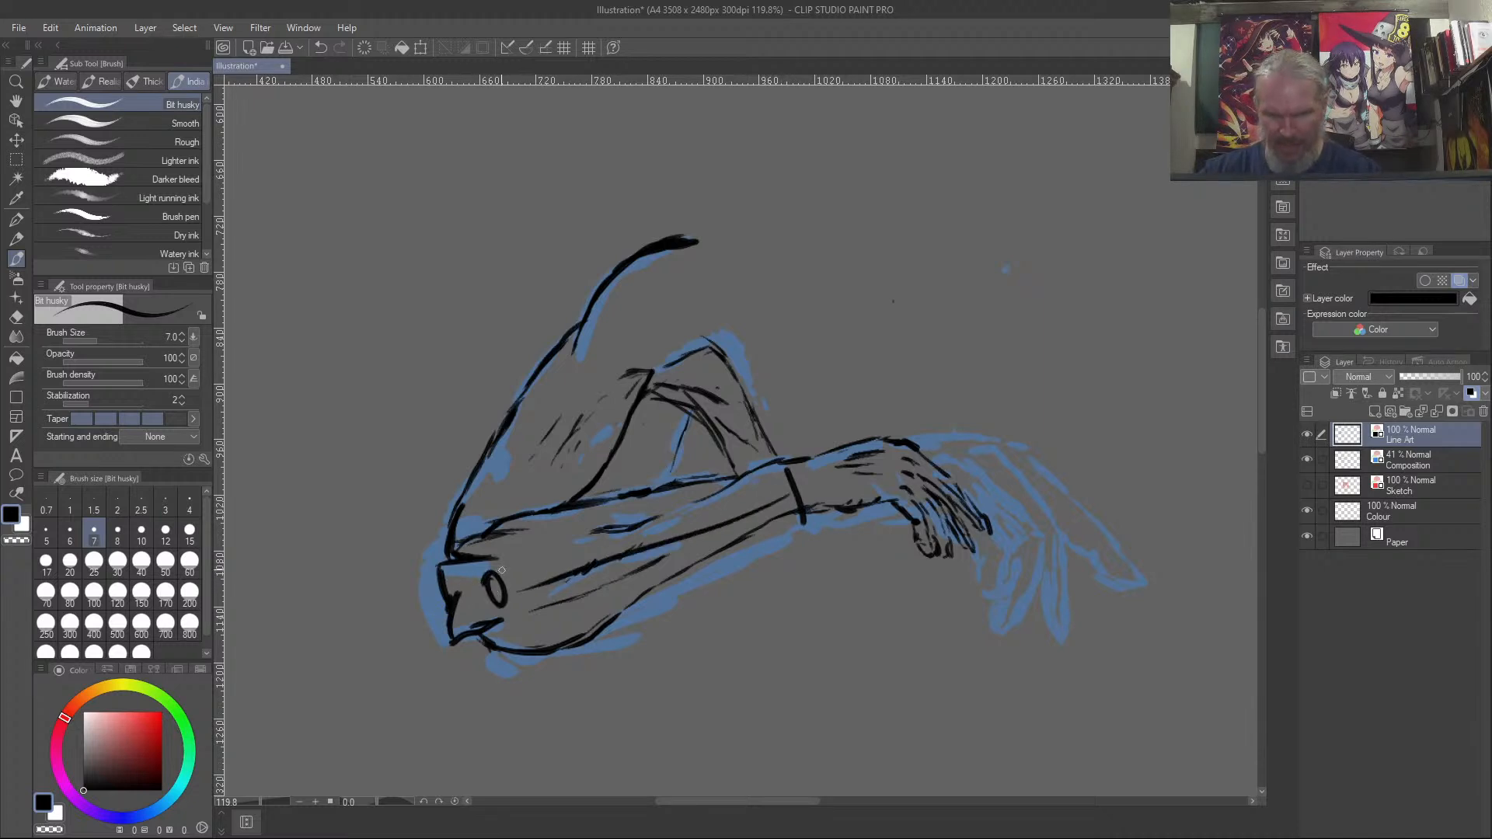
key(ctrl+z)
key(ctrl+z)
key(ctrl+z)
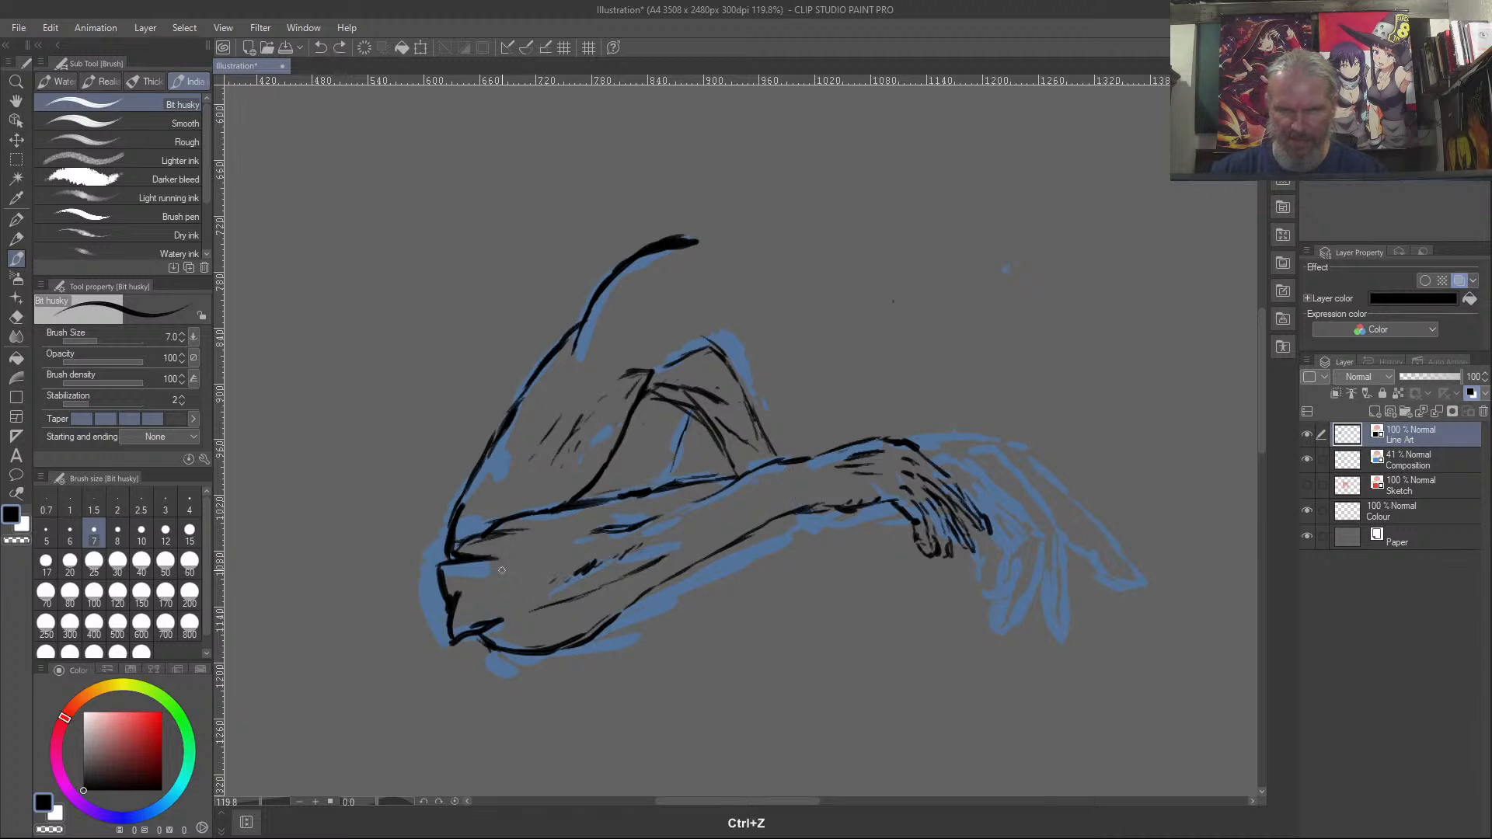
On the Composition layer, sketch a small bent-arm joint diagram in the empty area beside the upper arm and erase it with transparent colour.
click(1408, 464)
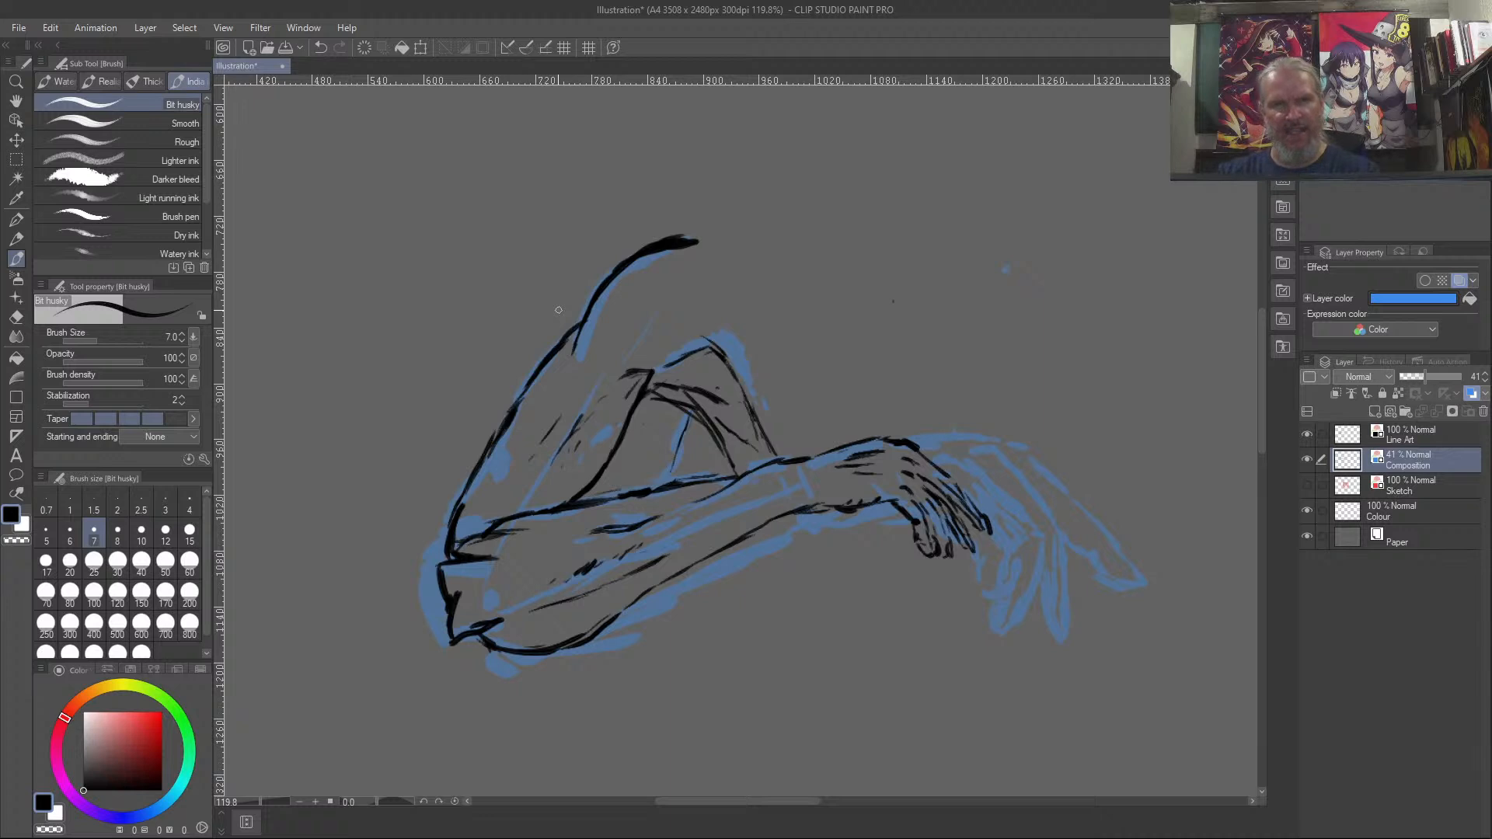
drag(306, 178, 289, 281)
drag(329, 153, 325, 284)
mouse_move(414, 250)
mouse_down()
mouse_move(393, 287)
mouse_move(393, 236)
mouse_move(395, 249)
mouse_move(356, 235)
mouse_move(345, 262)
mouse_move(390, 256)
mouse_move(317, 263)
mouse_move(393, 283)
mouse_move(311, 286)
mouse_move(305, 265)
mouse_move(376, 264)
mouse_move(369, 277)
mouse_move(334, 268)
mouse_up()
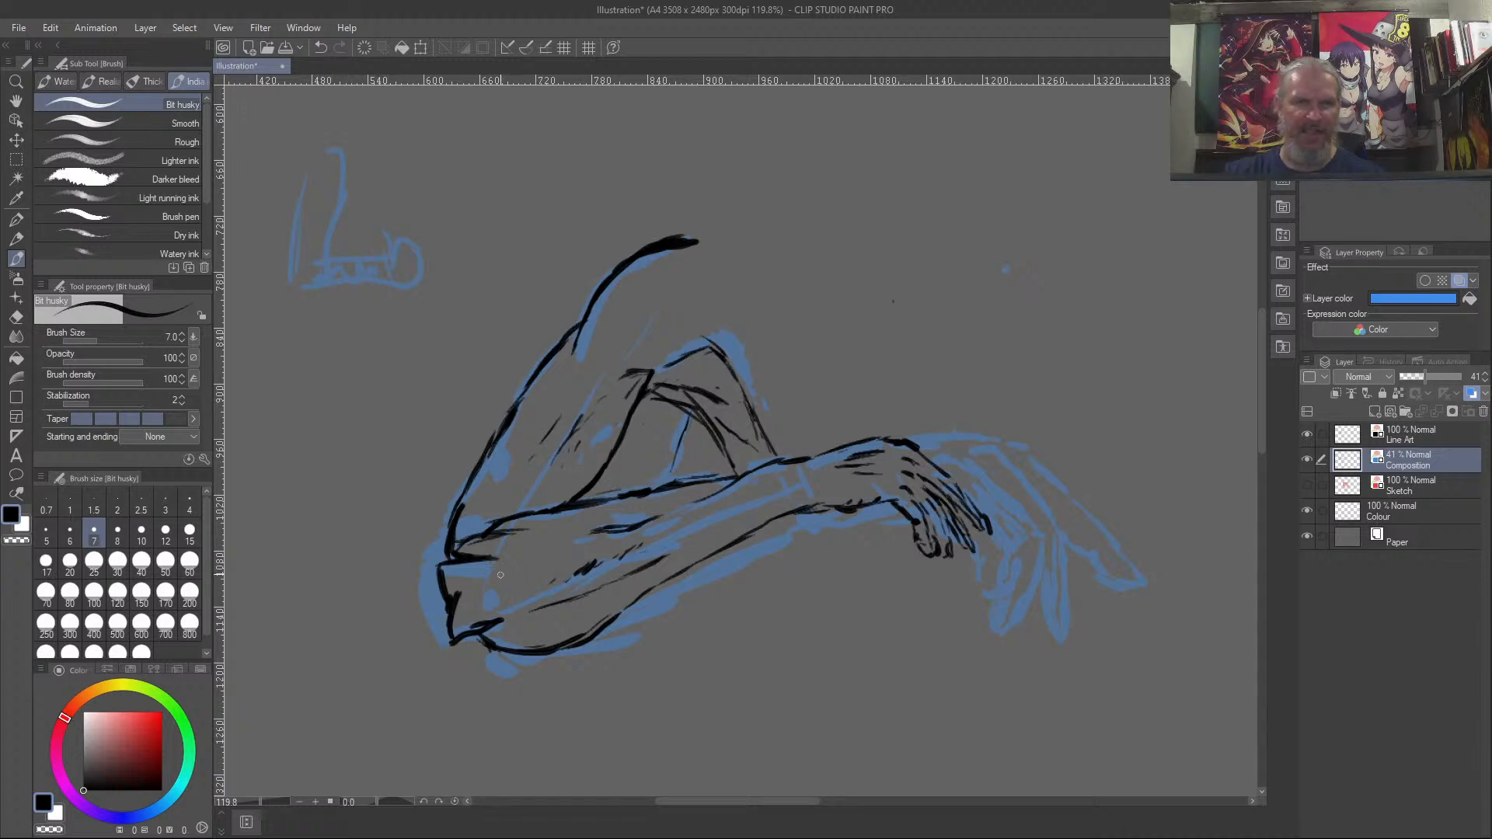
mouse_move(318, 268)
mouse_down()
mouse_move(381, 261)
mouse_move(296, 274)
mouse_up()
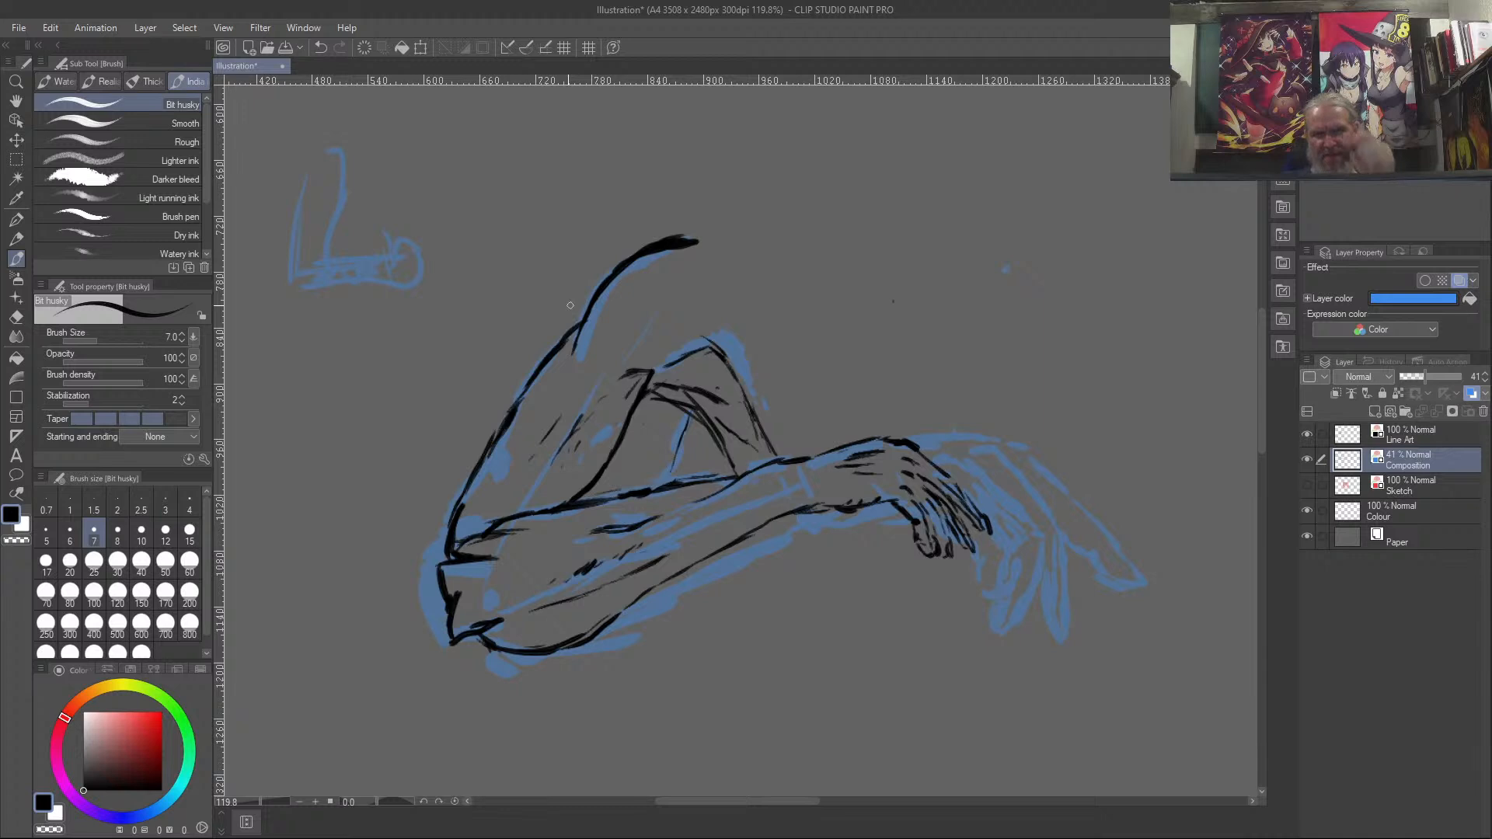
key(c)
mouse_move(410, 246)
mouse_down()
mouse_move(425, 285)
mouse_move(379, 245)
mouse_move(399, 283)
mouse_move(335, 246)
mouse_move(324, 290)
mouse_move(279, 274)
mouse_move(303, 291)
mouse_move(320, 287)
mouse_move(292, 262)
mouse_move(340, 279)
mouse_move(326, 283)
mouse_move(303, 247)
mouse_move(381, 286)
mouse_up()
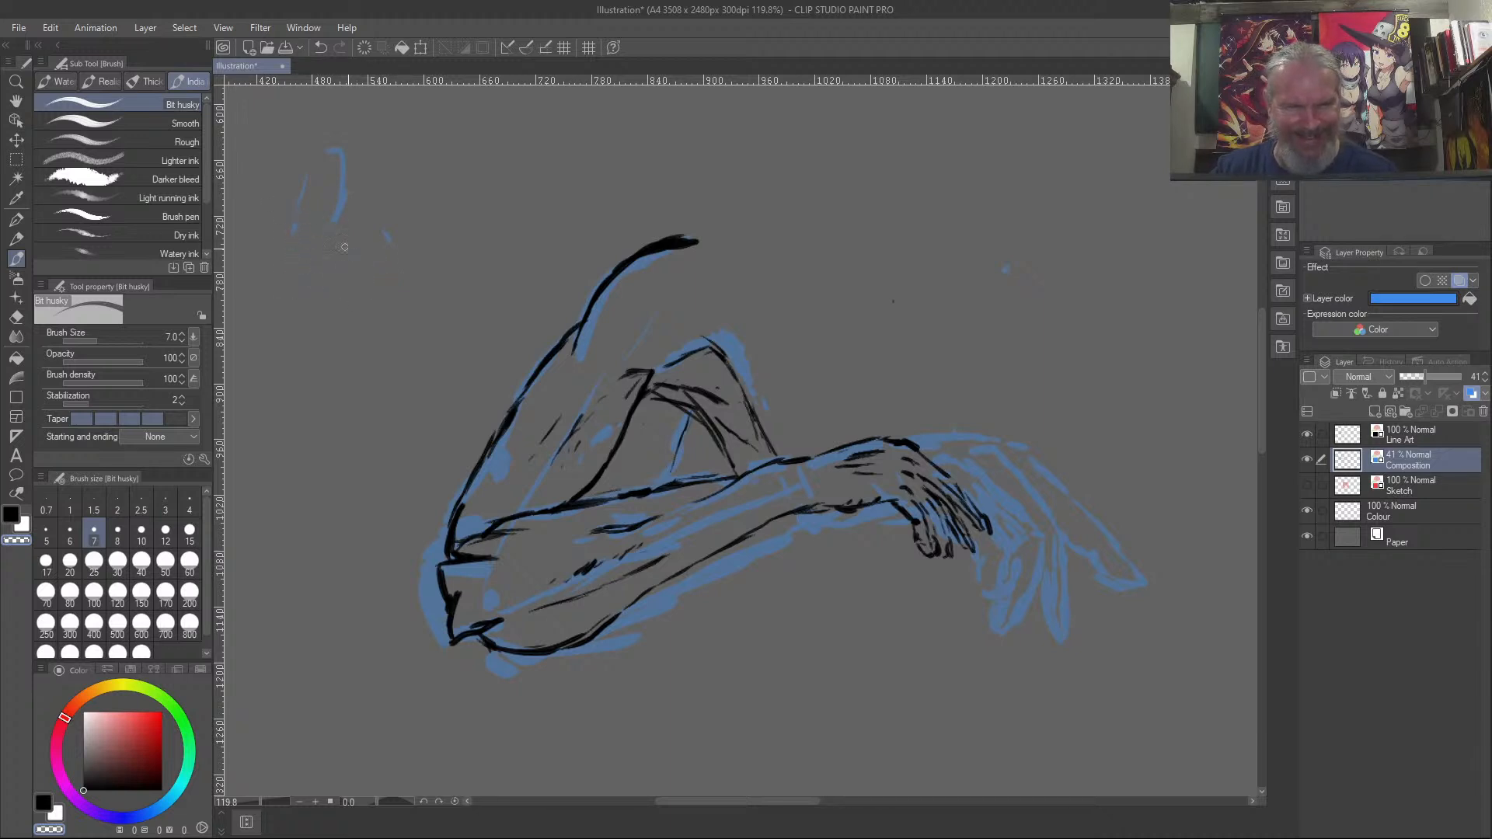
mouse_move(332, 173)
mouse_down()
mouse_move(317, 144)
mouse_move(350, 164)
mouse_move(323, 142)
mouse_move(348, 210)
mouse_move(307, 200)
mouse_up()
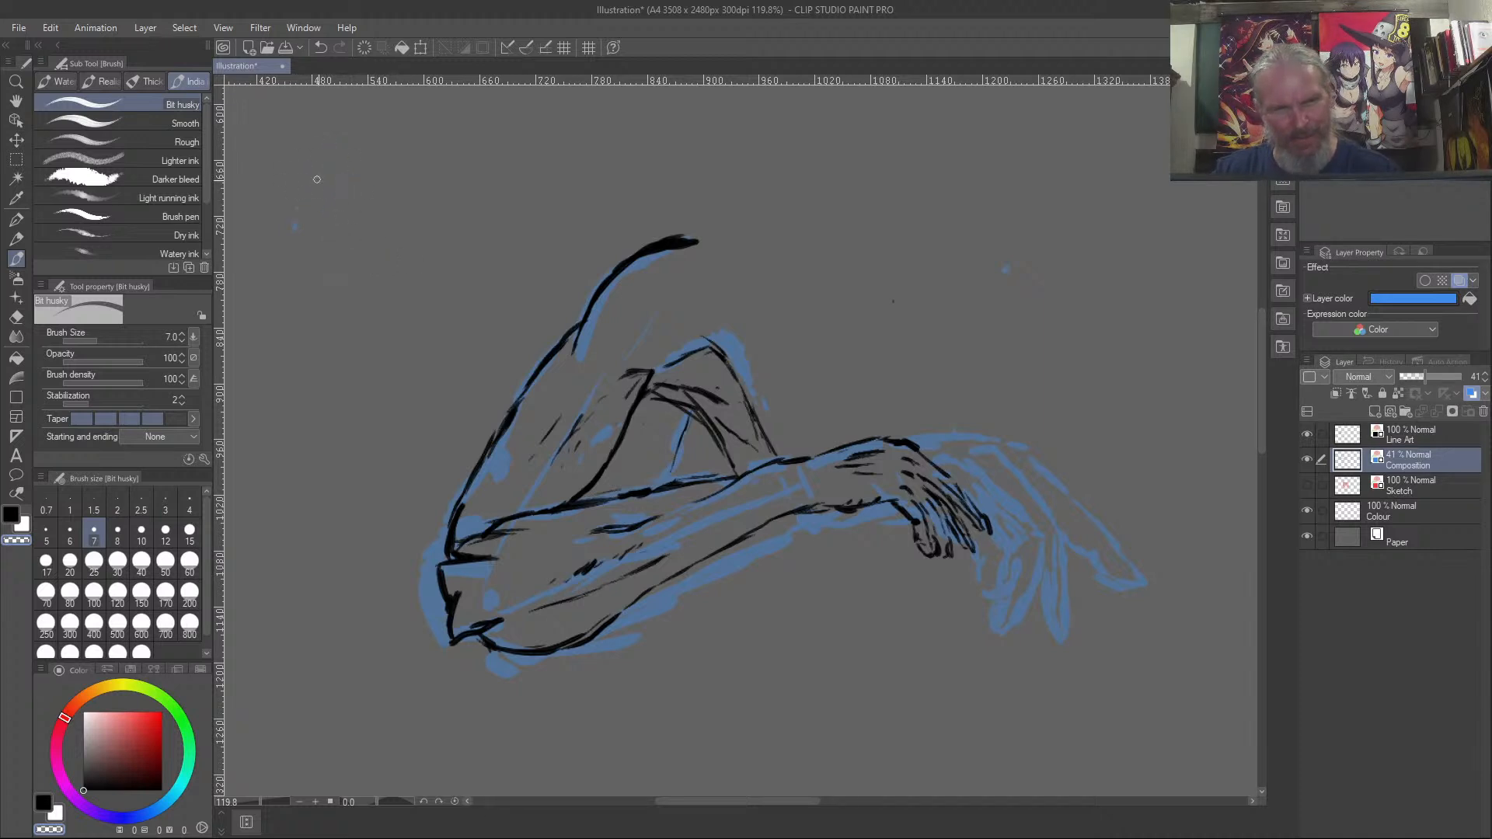
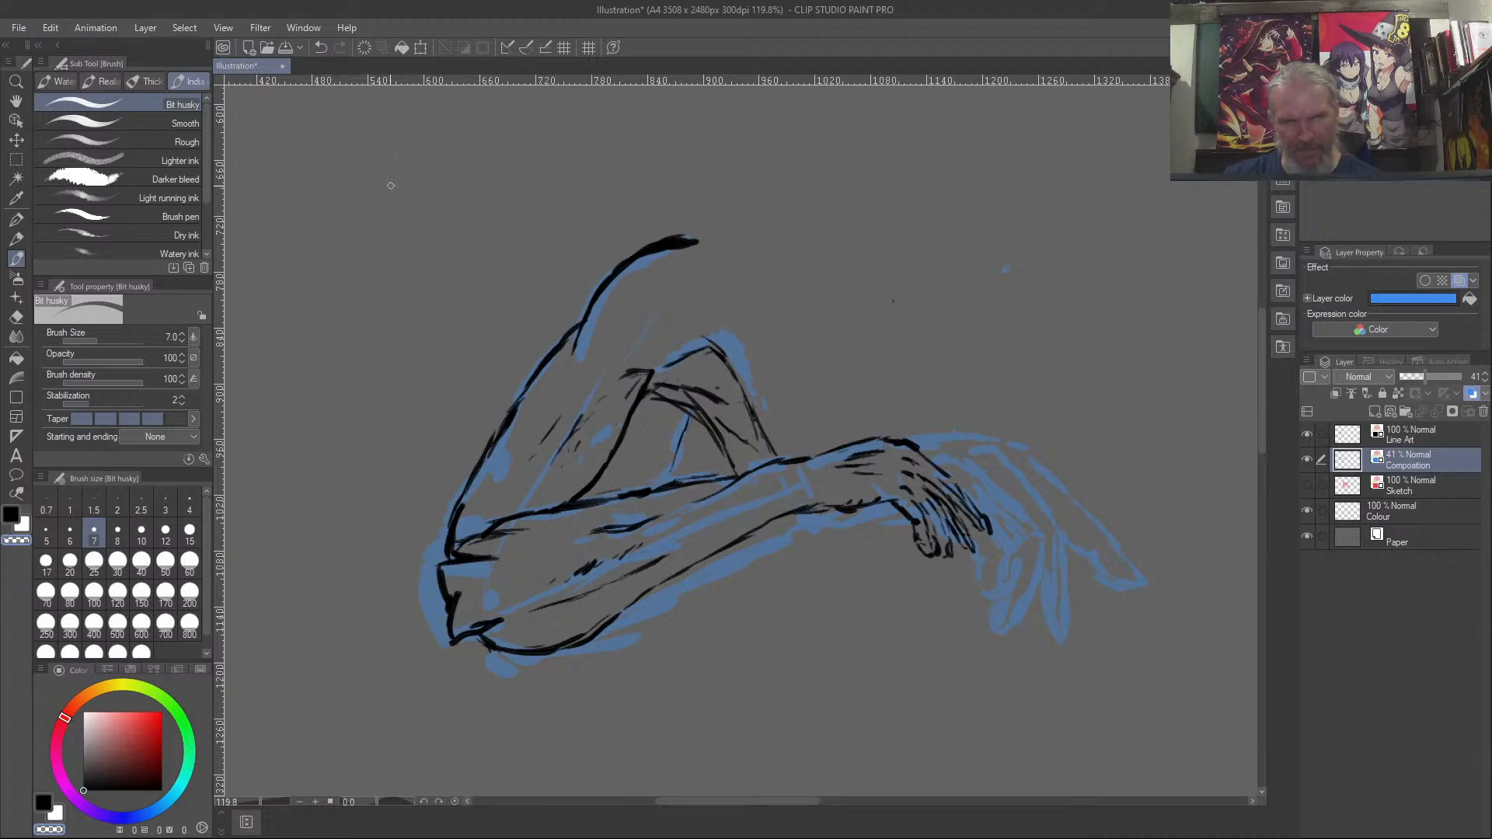
Sketch a small diagram of a limb segment with a rounded joint in the empty area beside the upper arm, on the Composition layer.
key(c)
drag(362, 154, 406, 218)
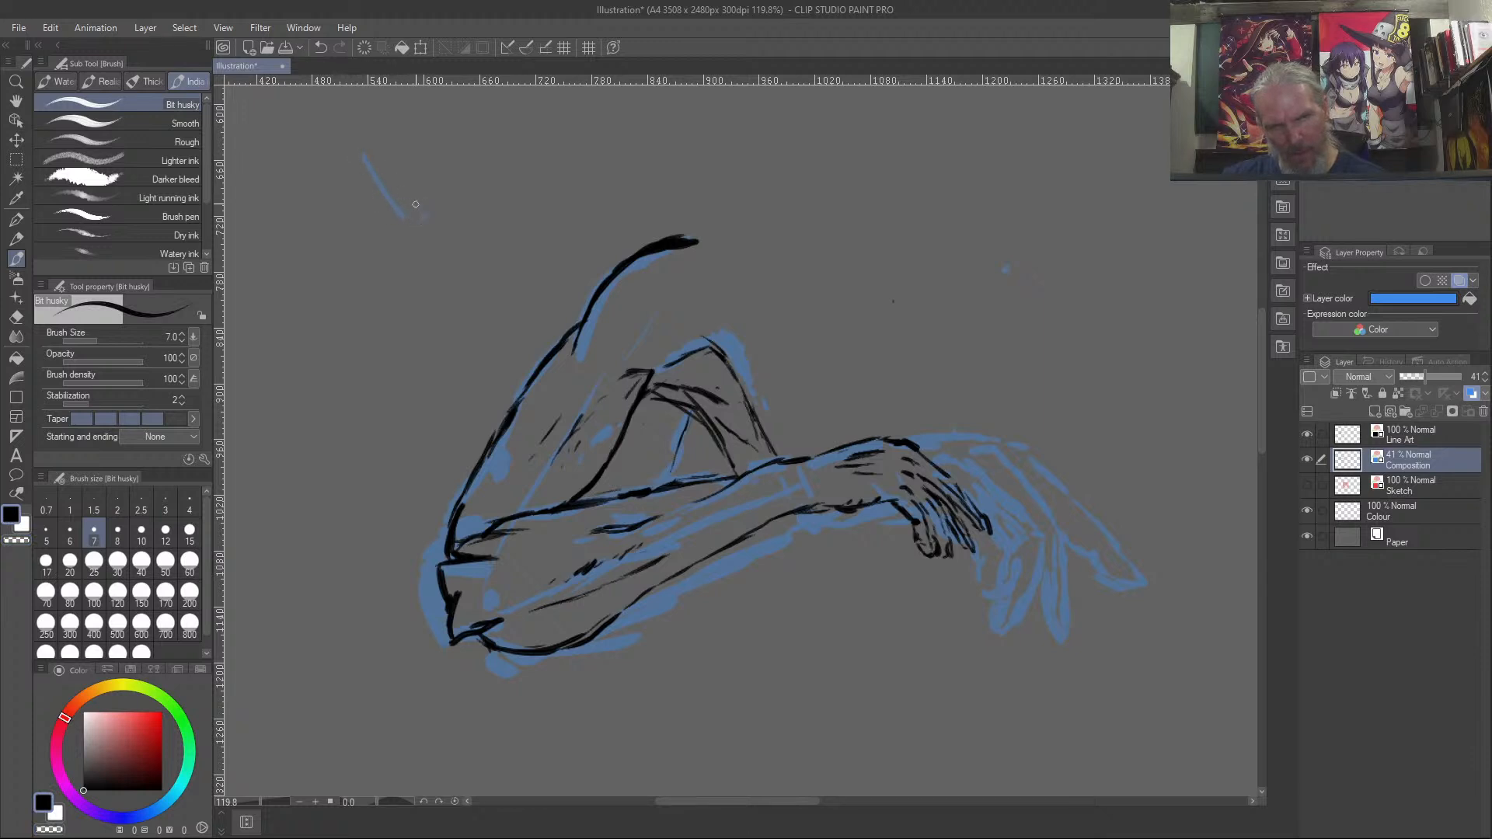
mouse_move(428, 211)
mouse_down()
mouse_move(412, 180)
mouse_move(425, 189)
mouse_move(361, 137)
mouse_up()
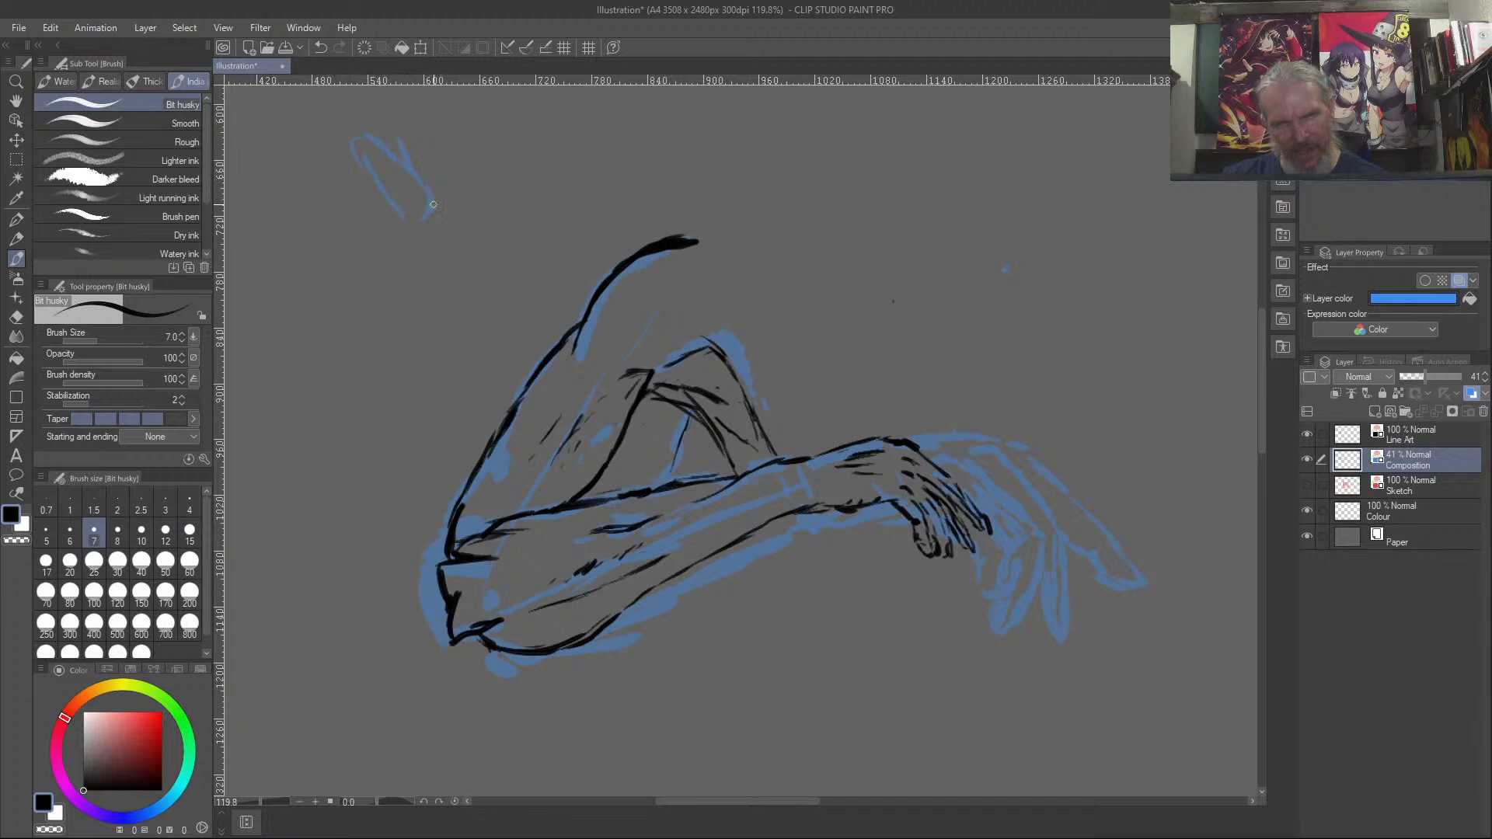
drag(436, 211, 444, 194)
drag(442, 181, 429, 212)
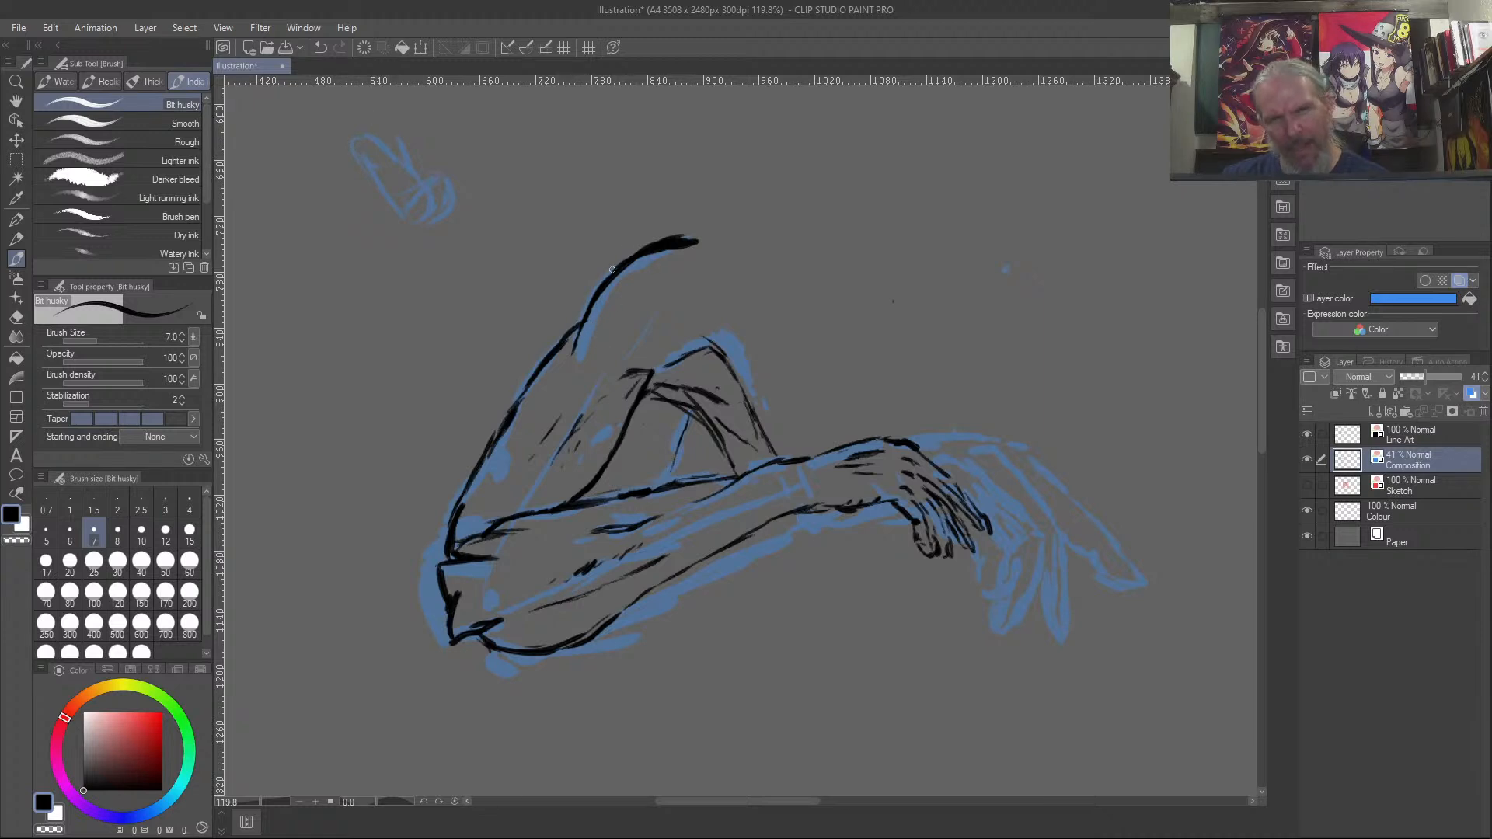
On the Line Art layer, erase the middle of the shoulder line with transparent colour and re-ink it curving inward toward the upper arm.
key(c)
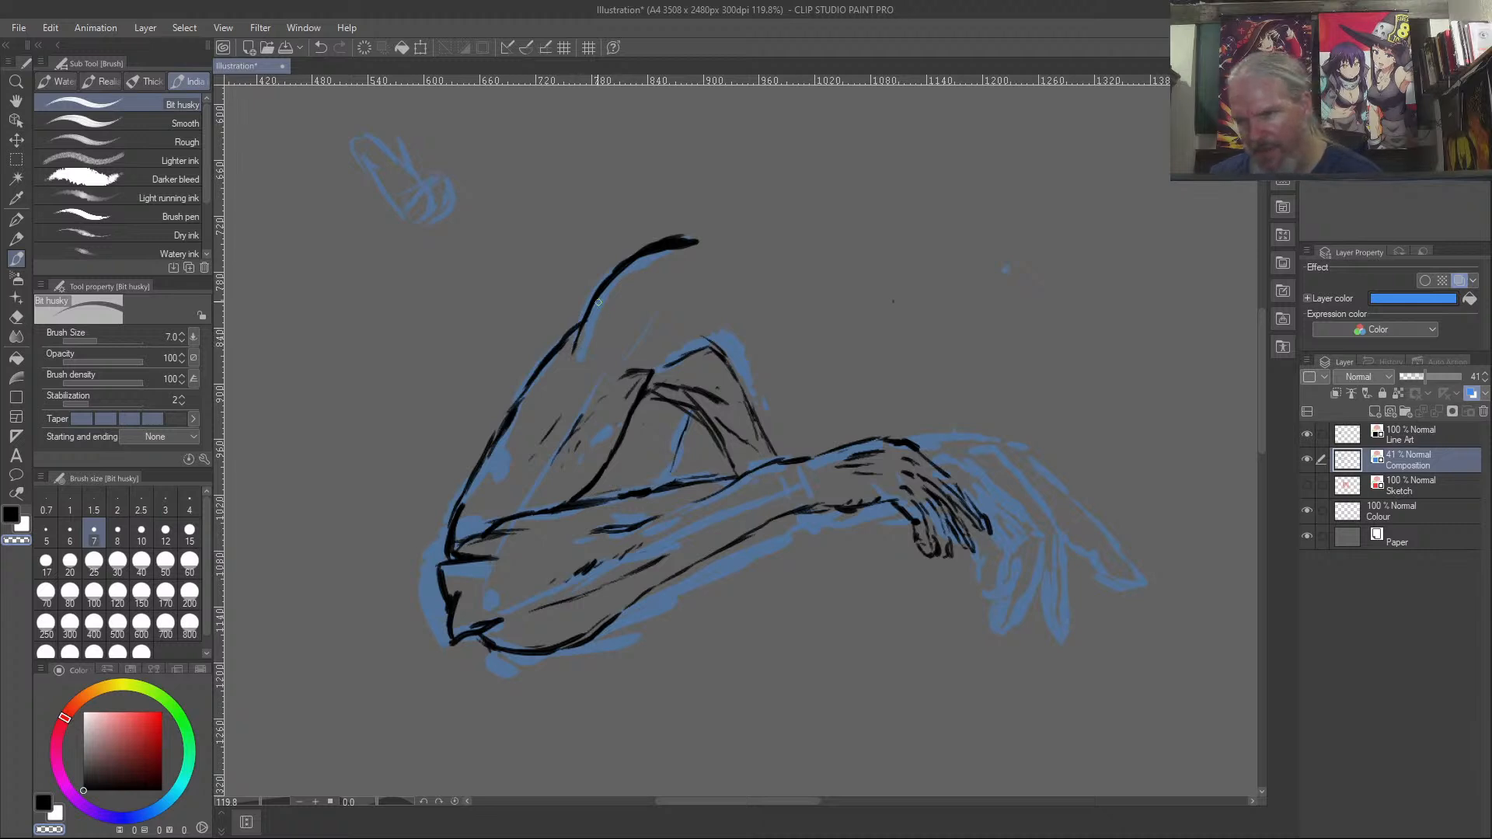
key(alt+bracketright)
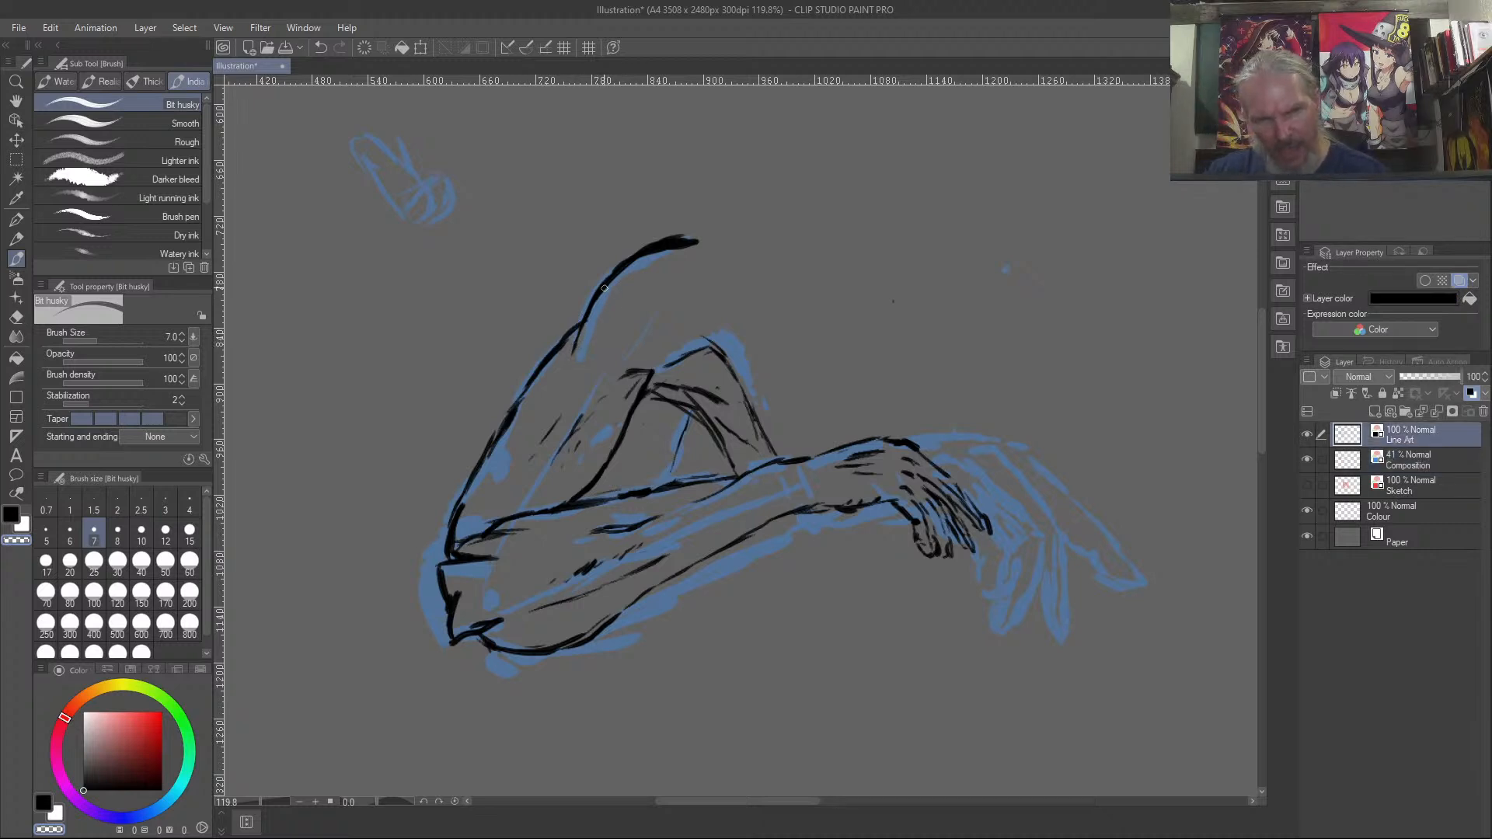
mouse_move(580, 333)
mouse_down()
mouse_move(616, 268)
mouse_move(595, 338)
mouse_up()
key(c)
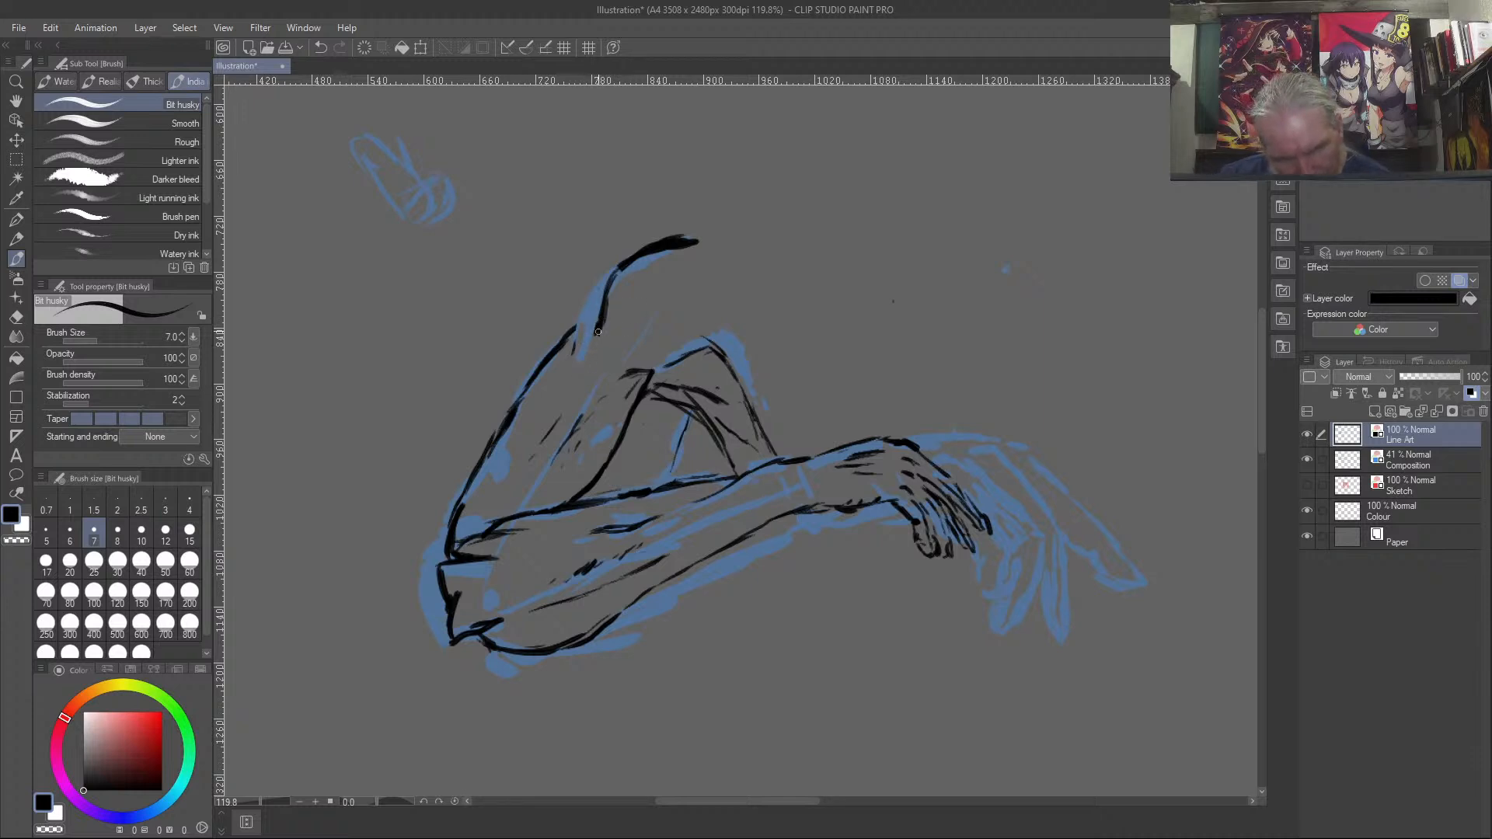
drag(582, 335, 574, 353)
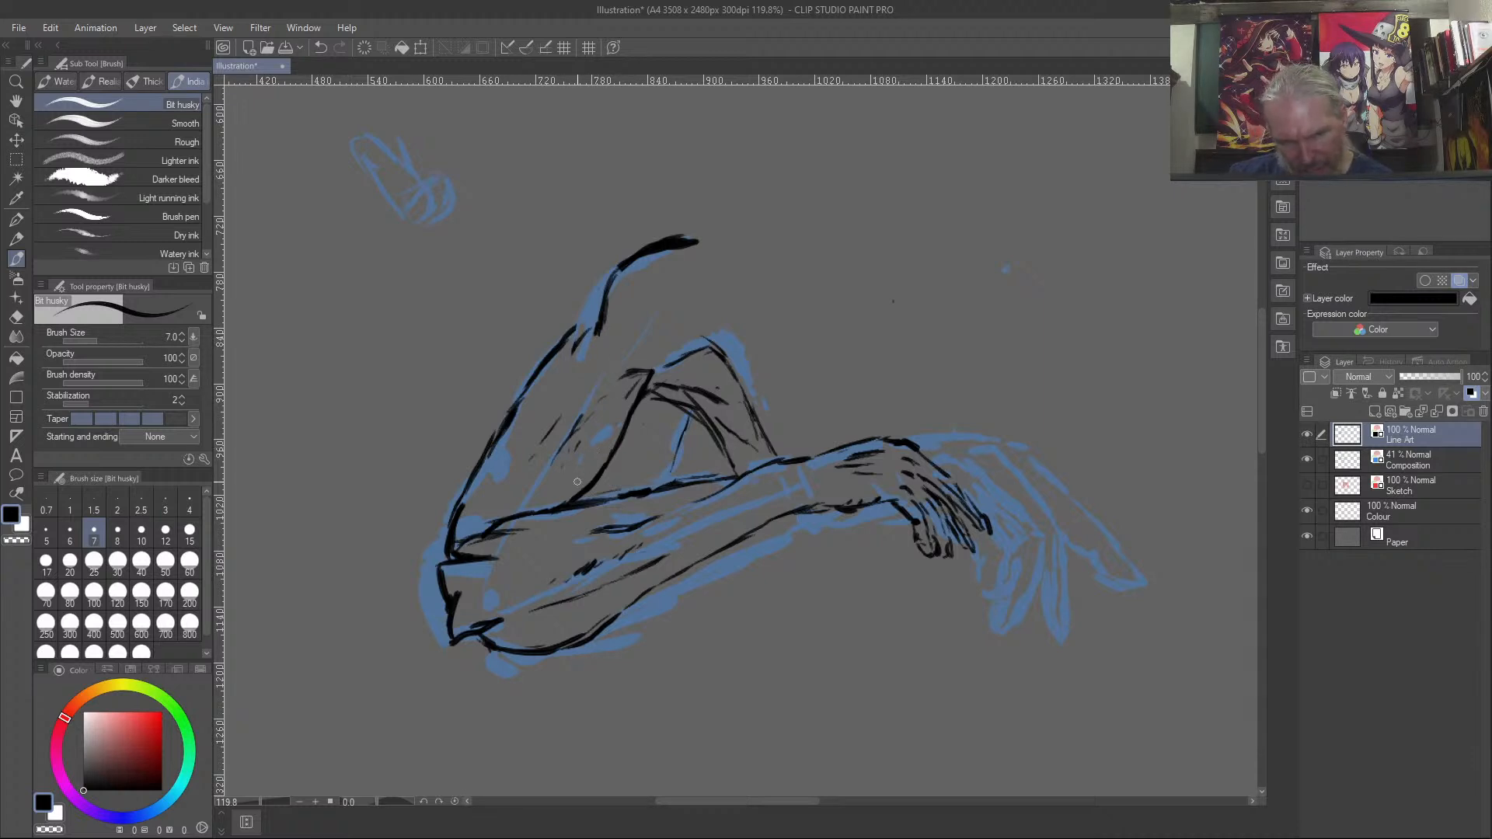
Ink curved muscle bands near the inner elbow and join them with diagonal strokes along the inside of the upper arm.
mouse_move(625, 400)
mouse_down()
mouse_move(617, 449)
mouse_move(609, 389)
mouse_move(623, 420)
mouse_move(586, 374)
mouse_up()
drag(581, 488, 544, 460)
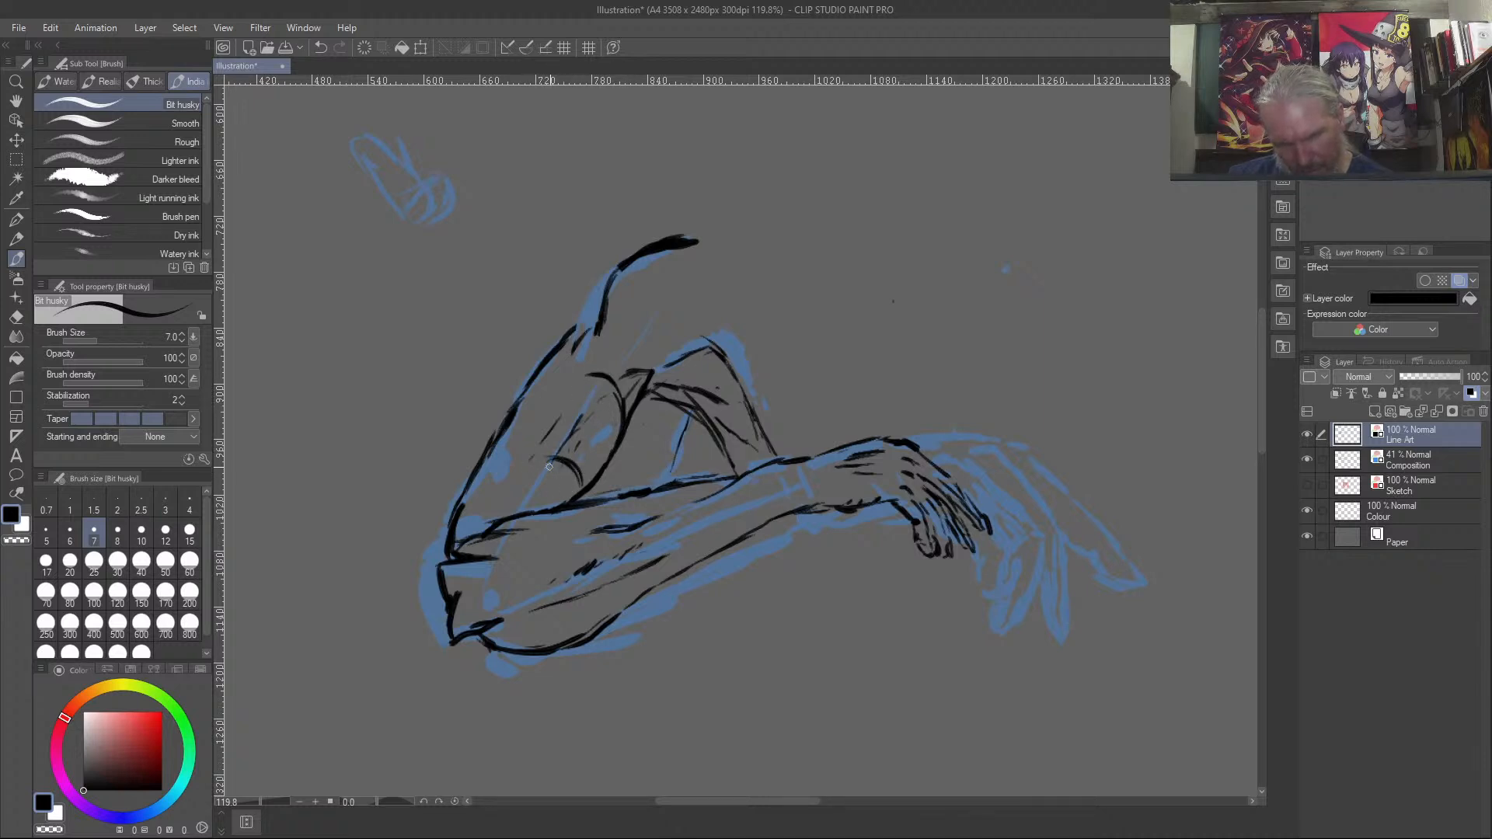
mouse_move(561, 456)
mouse_down()
mouse_move(533, 463)
mouse_move(580, 495)
mouse_up()
mouse_move(576, 445)
mouse_down()
mouse_move(602, 387)
mouse_move(580, 445)
mouse_move(619, 383)
mouse_move(624, 423)
mouse_move(625, 383)
mouse_up()
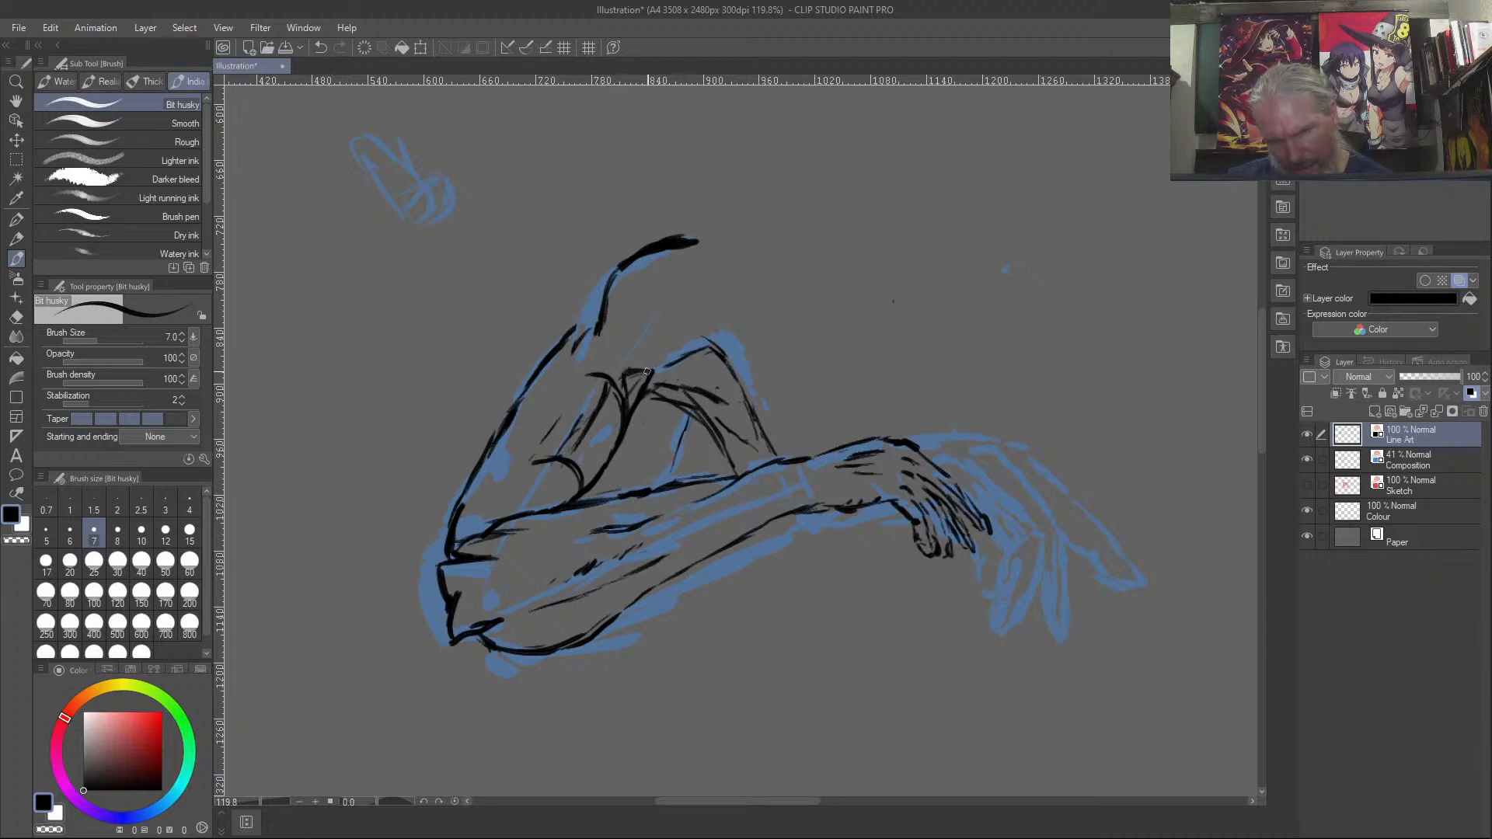
drag(553, 424, 590, 379)
drag(538, 453, 575, 395)
mouse_move(538, 472)
mouse_down()
mouse_move(568, 498)
mouse_move(531, 505)
mouse_up()
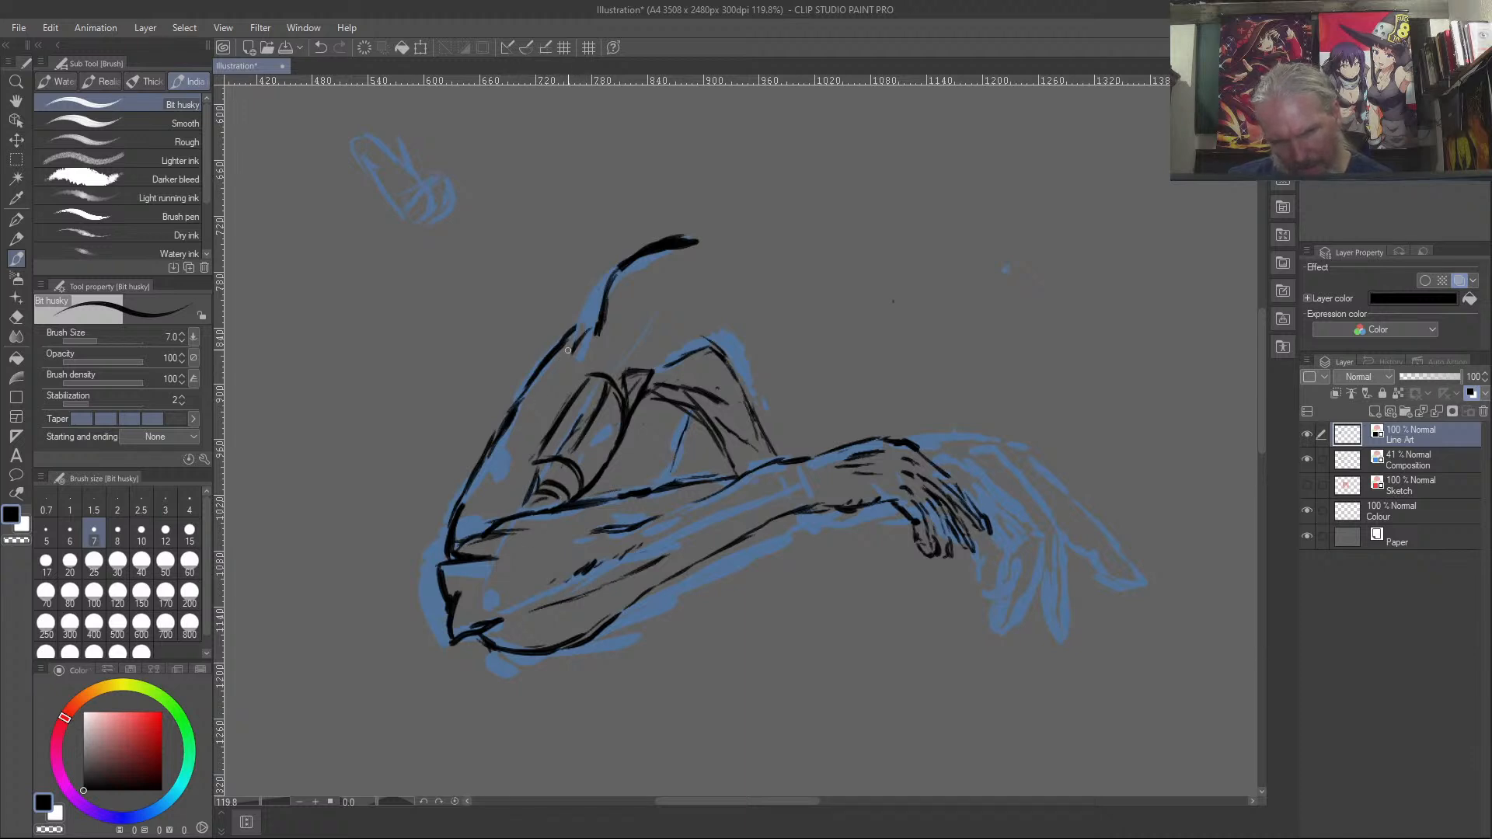
Ink long triceps lines down to the elbow and shift the upper arm's outer outline inward, erasing the old edge with transparent colour.
mouse_move(588, 370)
mouse_down()
mouse_move(553, 385)
mouse_move(509, 477)
mouse_up()
mouse_move(593, 376)
mouse_down()
mouse_move(534, 412)
mouse_move(537, 453)
mouse_move(476, 527)
mouse_up()
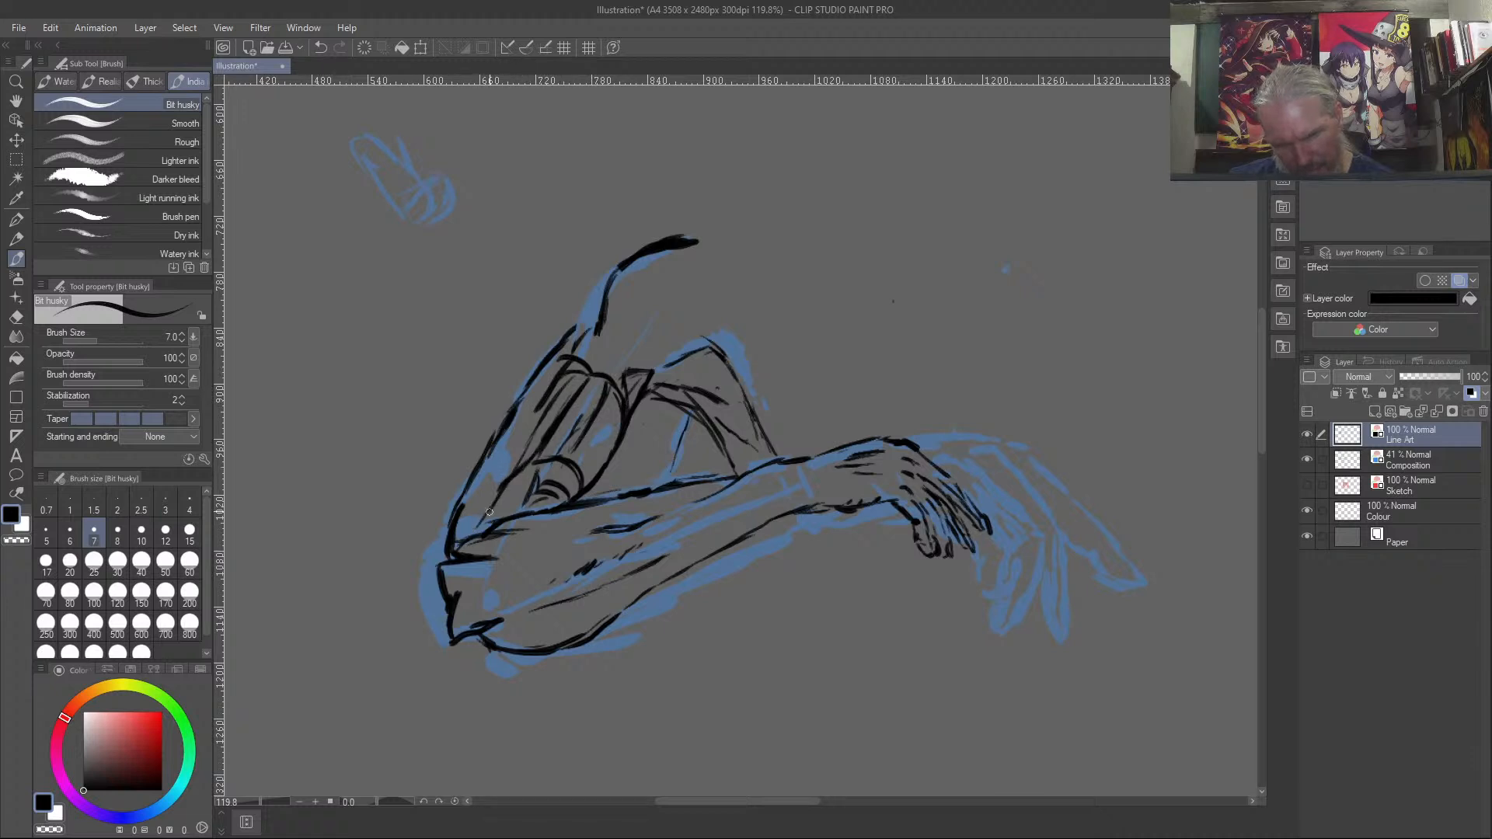
mouse_move(572, 352)
mouse_down()
mouse_move(507, 433)
mouse_move(471, 519)
mouse_up()
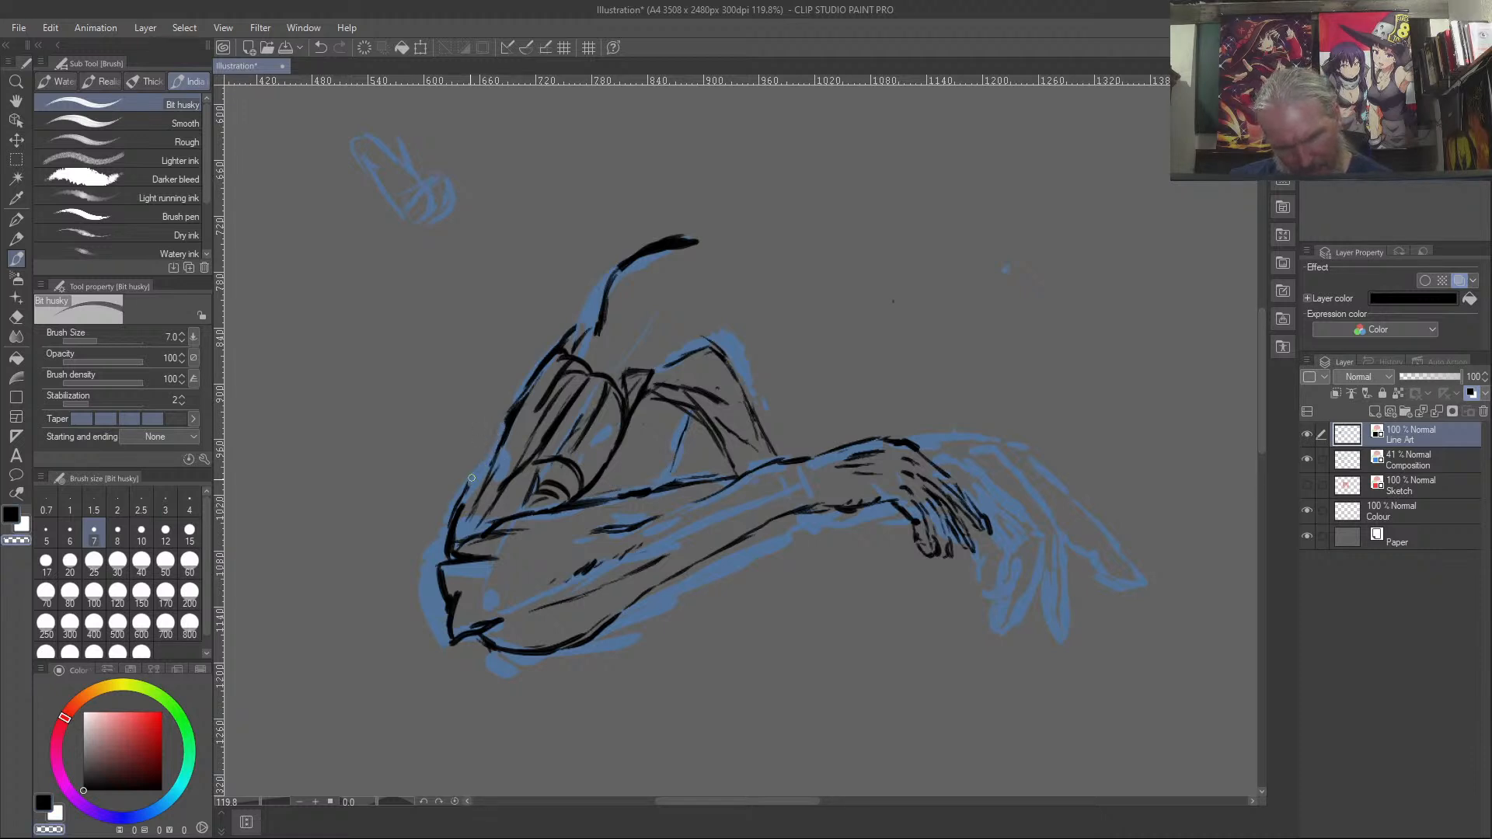
mouse_move(445, 527)
mouse_down()
mouse_move(457, 502)
mouse_move(461, 529)
mouse_up()
key(c)
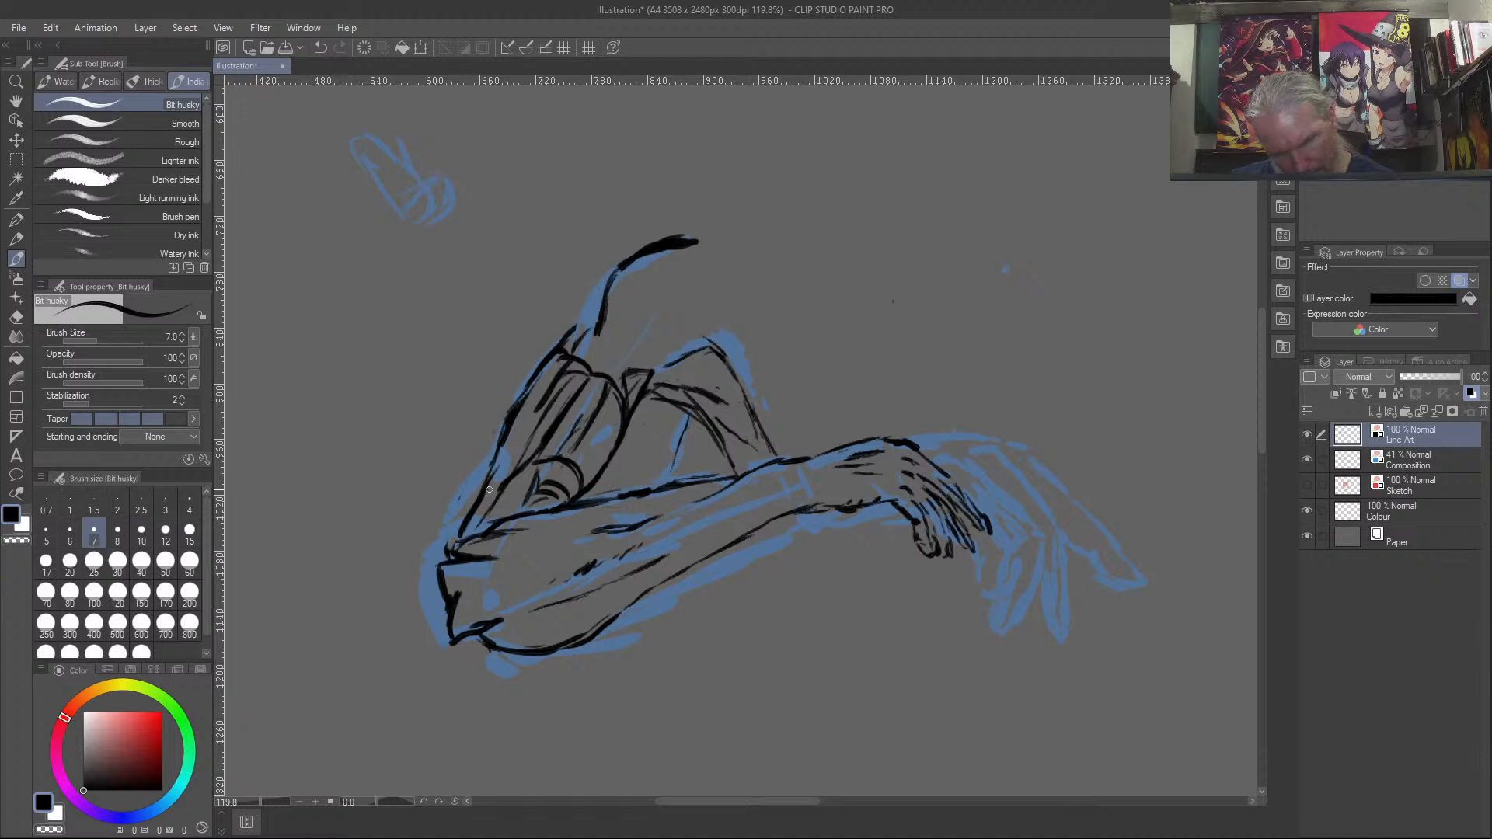
drag(510, 449, 494, 472)
Ink short hatches along the inner elbow line and erase the curved band and dark wedge at its upper end.
key(c)
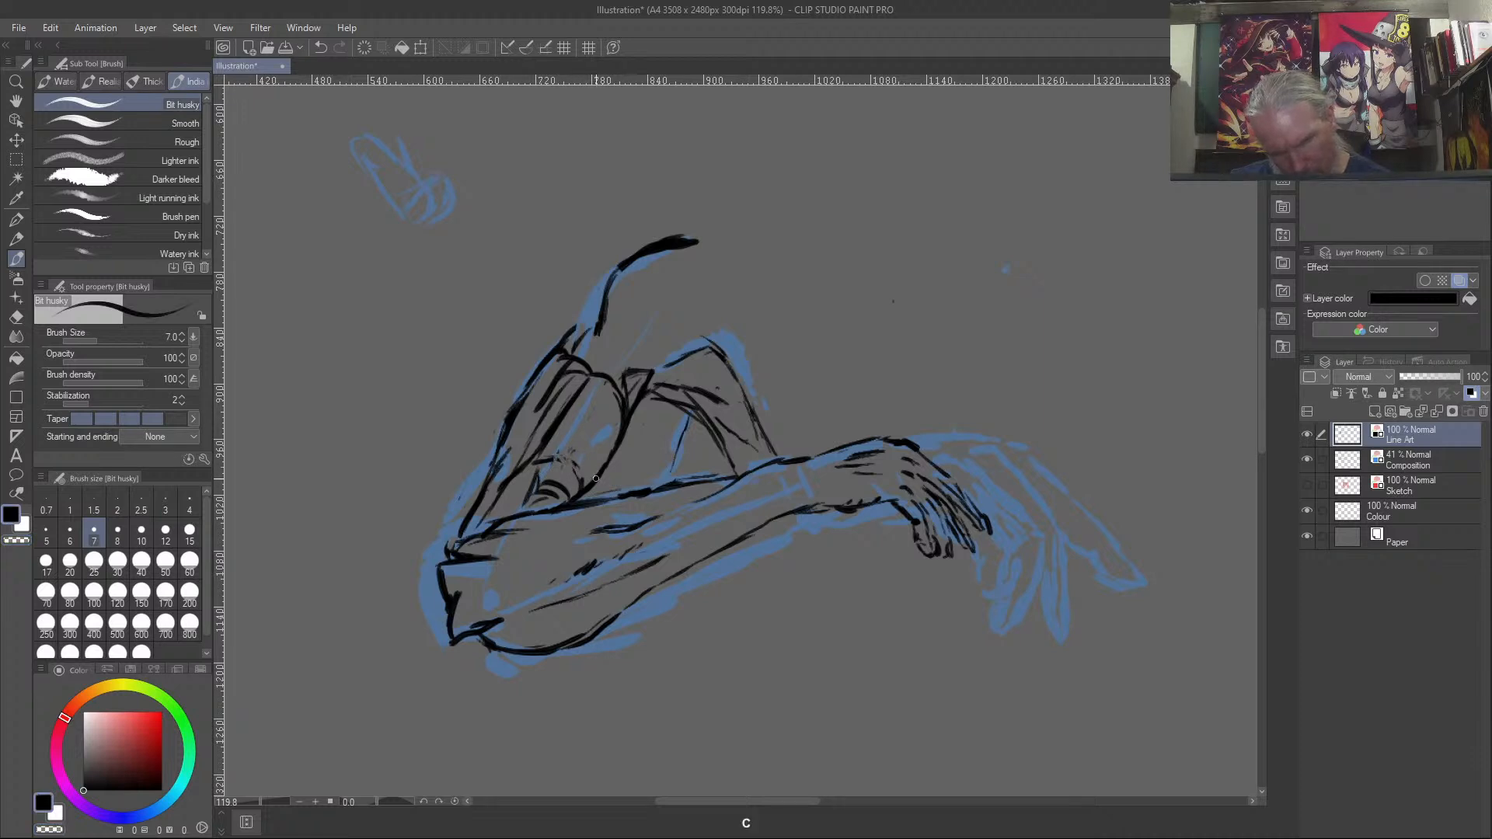
drag(615, 446, 623, 426)
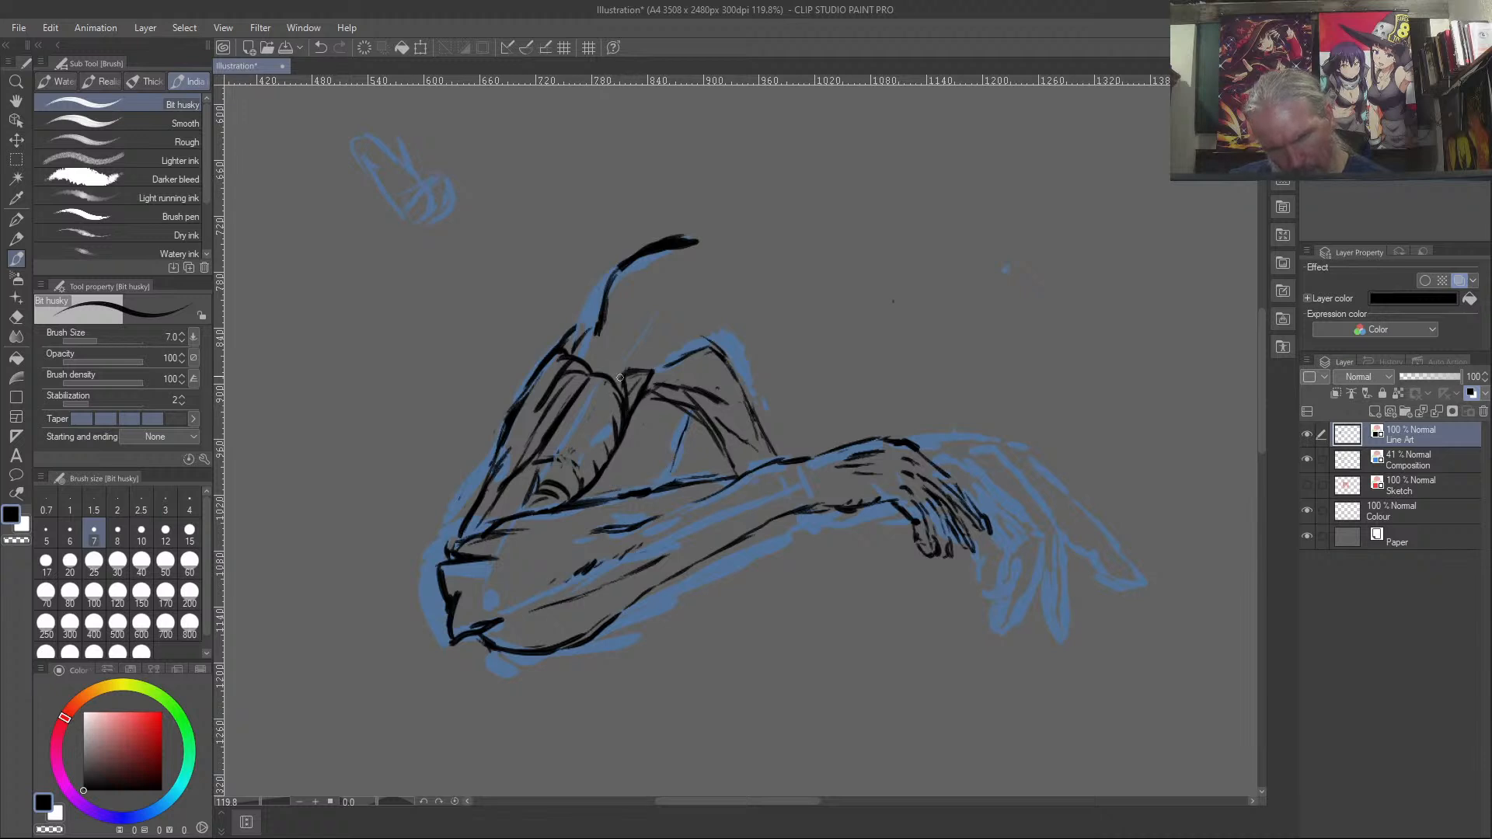
key(c)
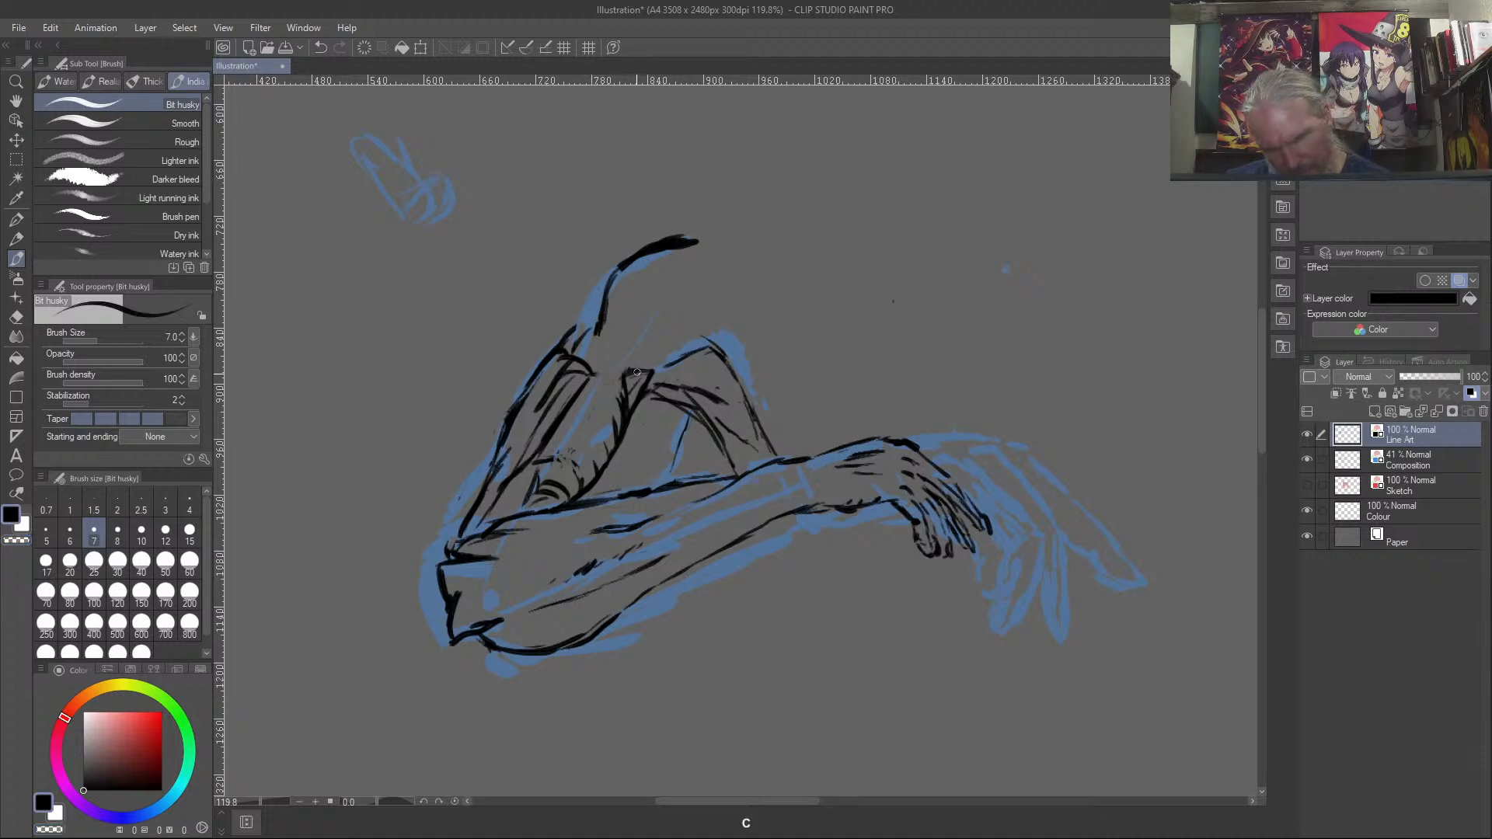
mouse_move(626, 376)
mouse_down()
mouse_move(657, 363)
mouse_move(634, 410)
mouse_move(645, 391)
mouse_move(670, 400)
mouse_move(655, 399)
mouse_move(651, 365)
mouse_move(699, 428)
mouse_move(653, 397)
mouse_up()
key(c)
key(c)
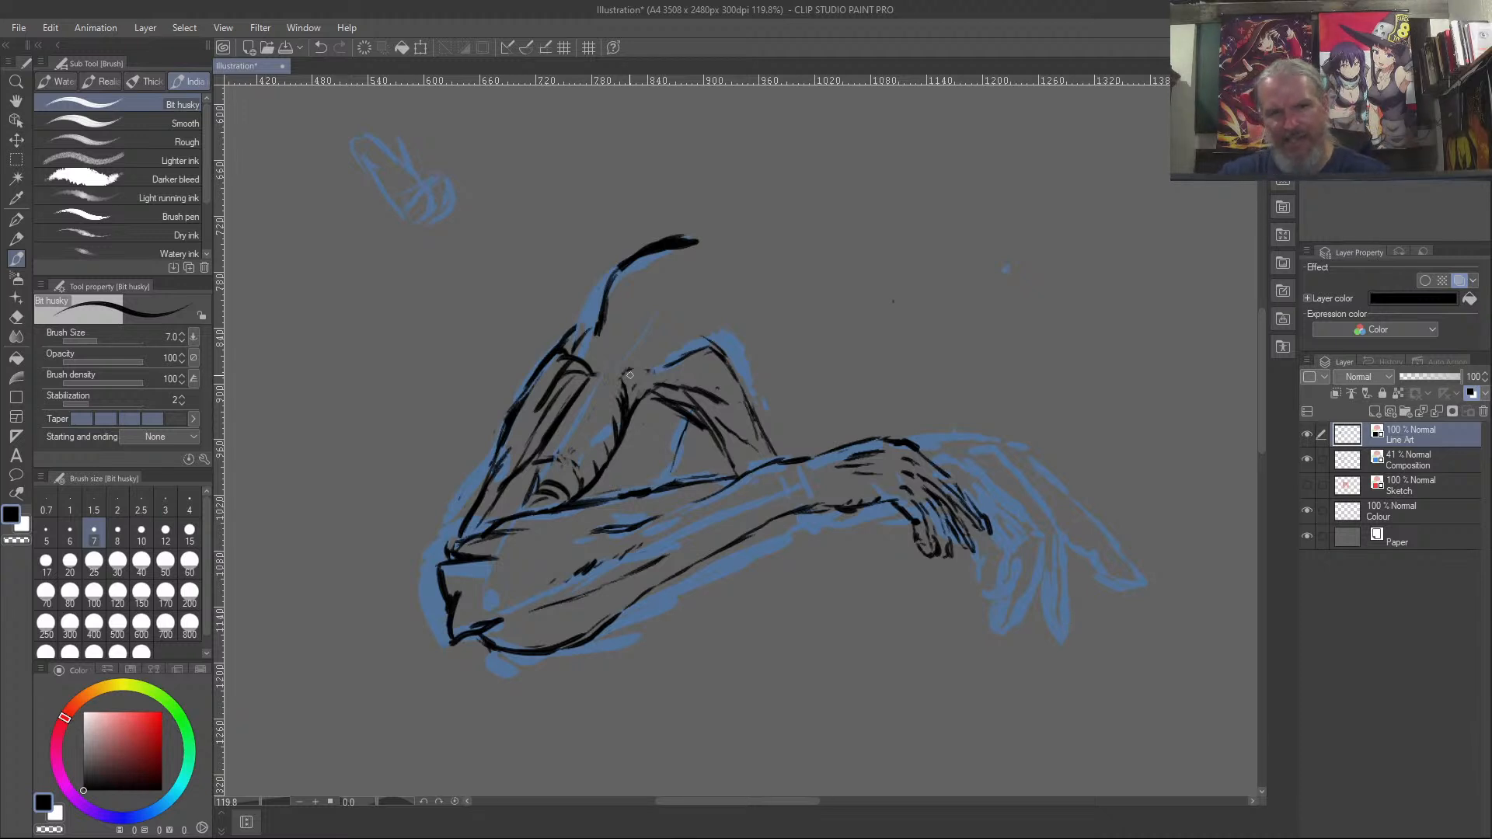
Rework the diagonal muscle lines inside the upper arm with transparent colour and thin ink strokes, and erase the lower curved band.
key(c)
mouse_move(586, 382)
mouse_down()
mouse_move(544, 445)
mouse_move(551, 430)
mouse_up()
key(c)
drag(586, 384, 561, 414)
key(c)
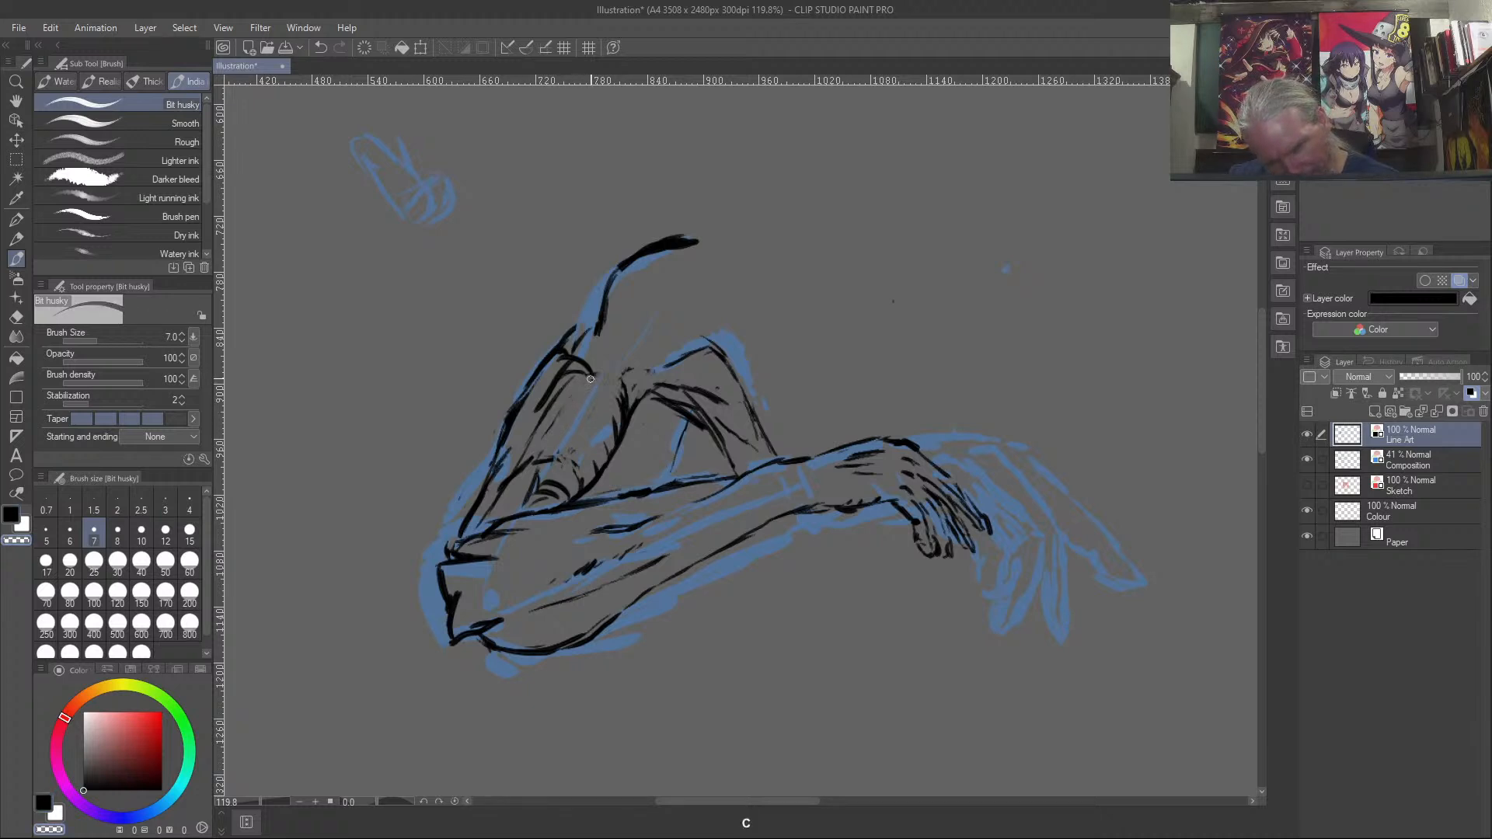
key(c)
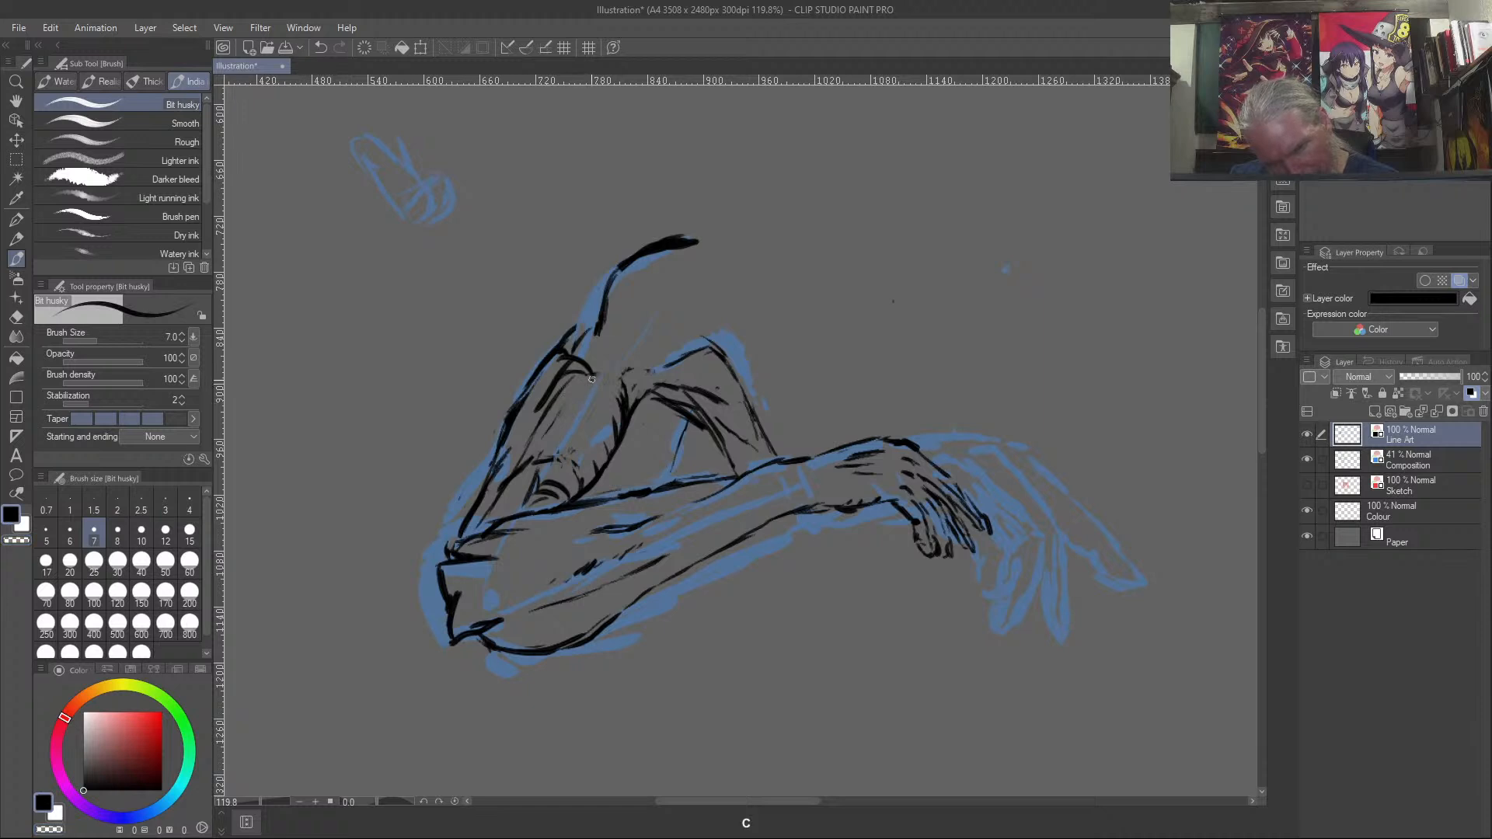
drag(582, 386, 552, 433)
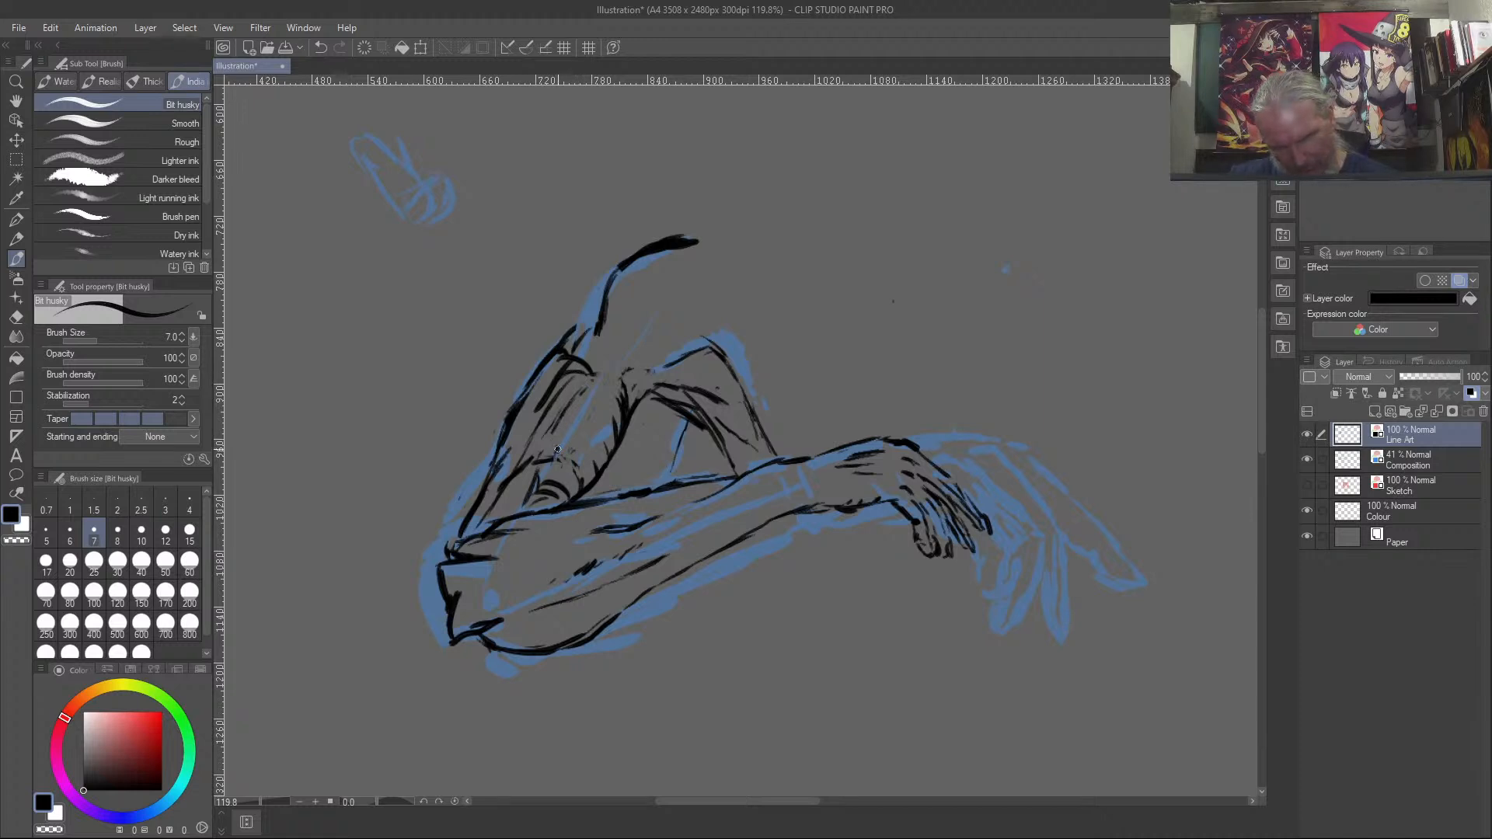
key(c)
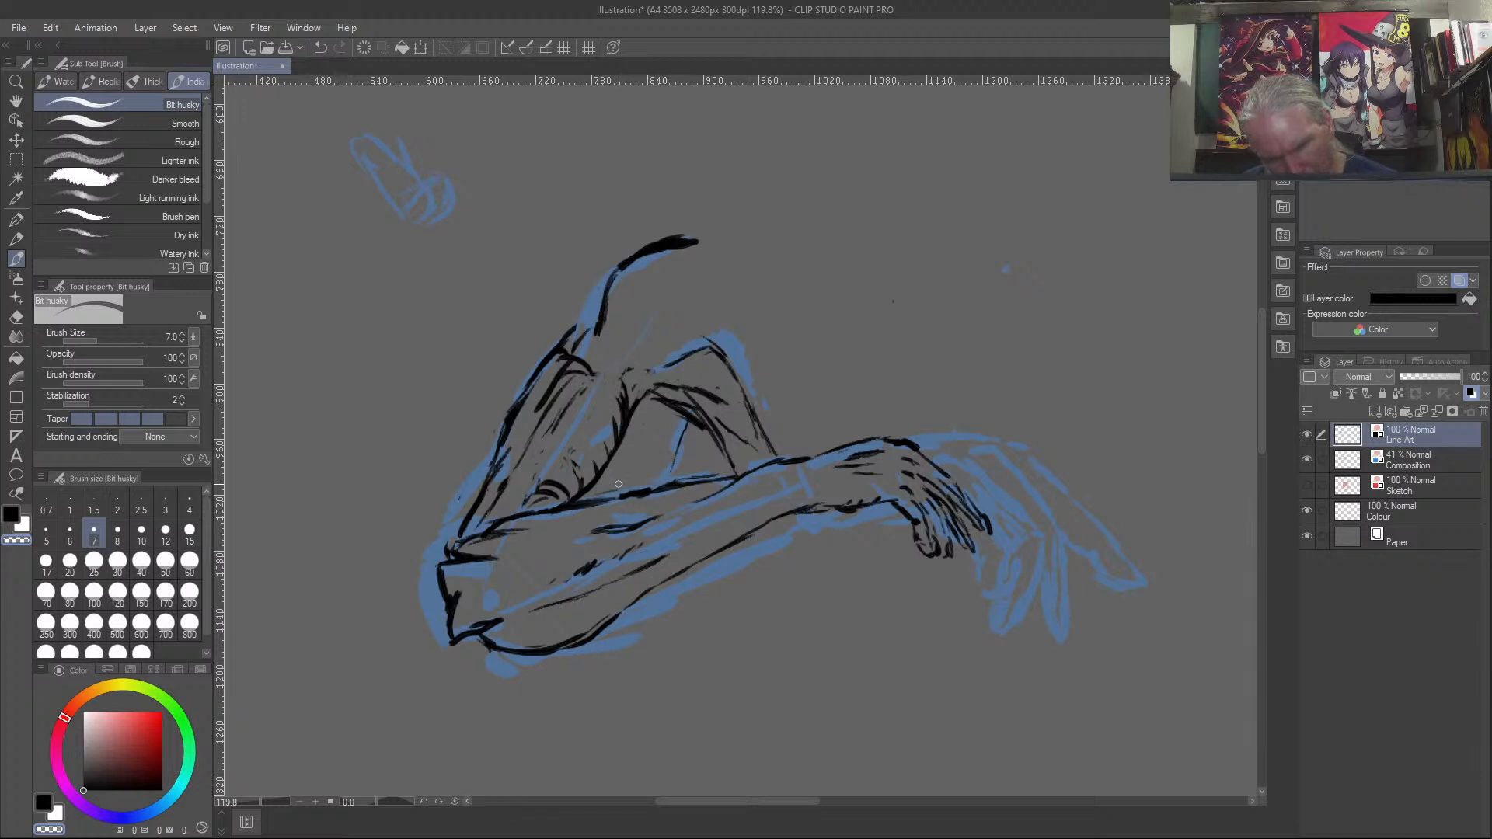
Ink a fuller biceps curve from the forearm up to the peaked contour, and erase the fold lines overlapping its upper end.
key(c)
mouse_move(607, 494)
mouse_down()
mouse_move(651, 440)
mouse_move(640, 469)
mouse_move(675, 385)
mouse_up()
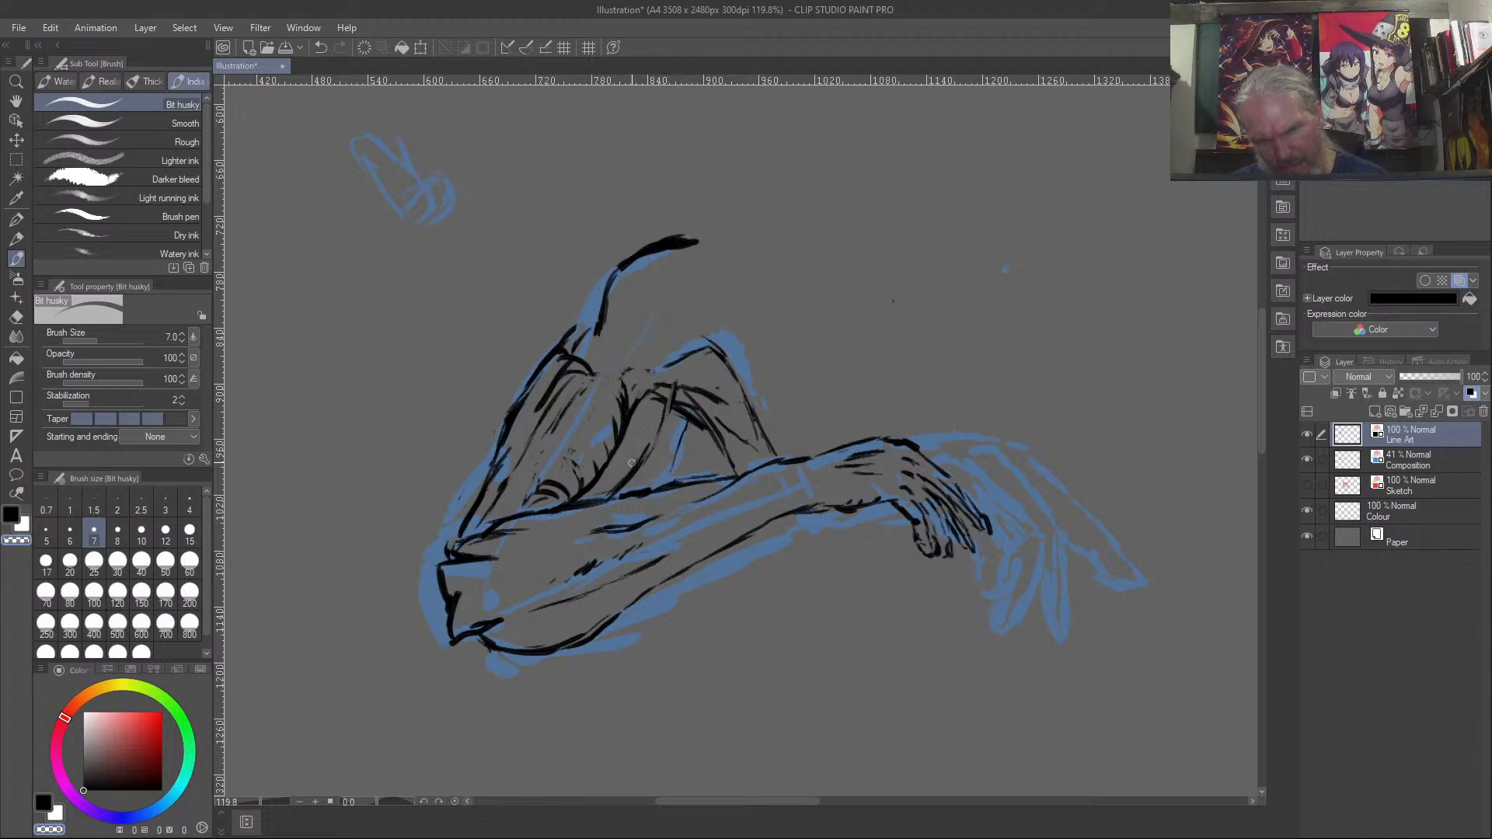
key(c)
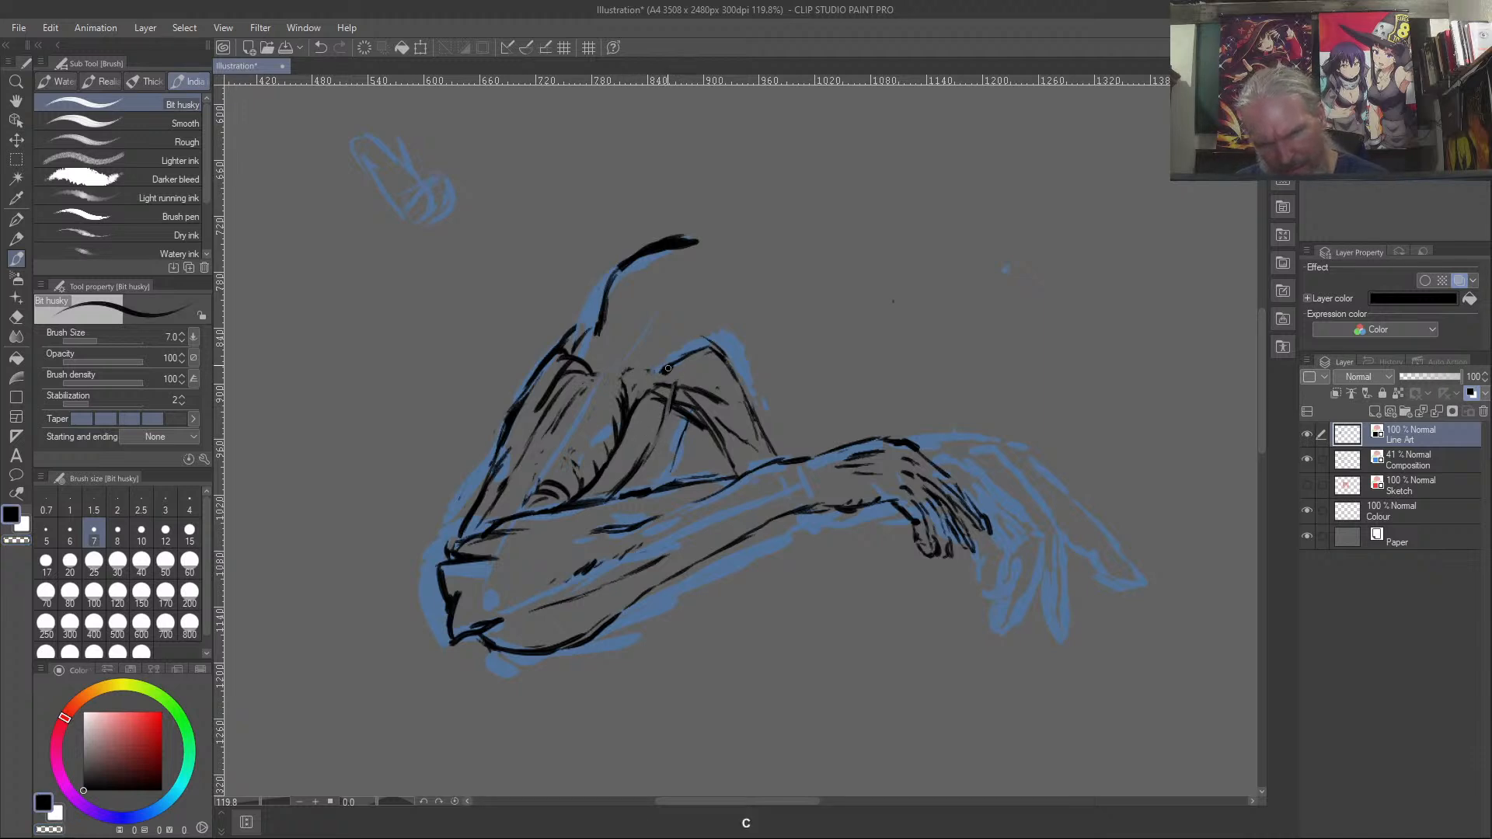
key(c)
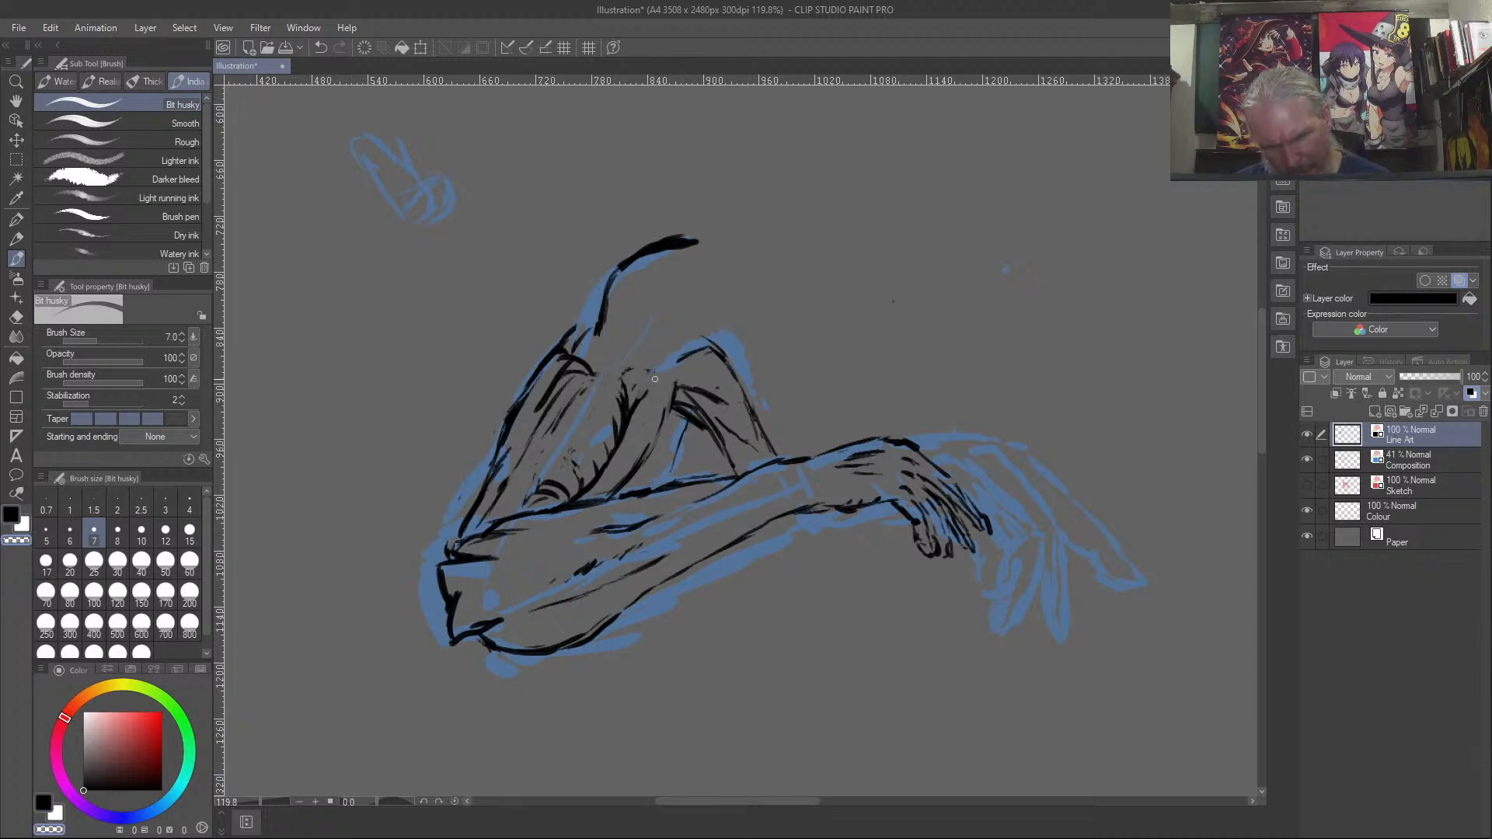
key(c)
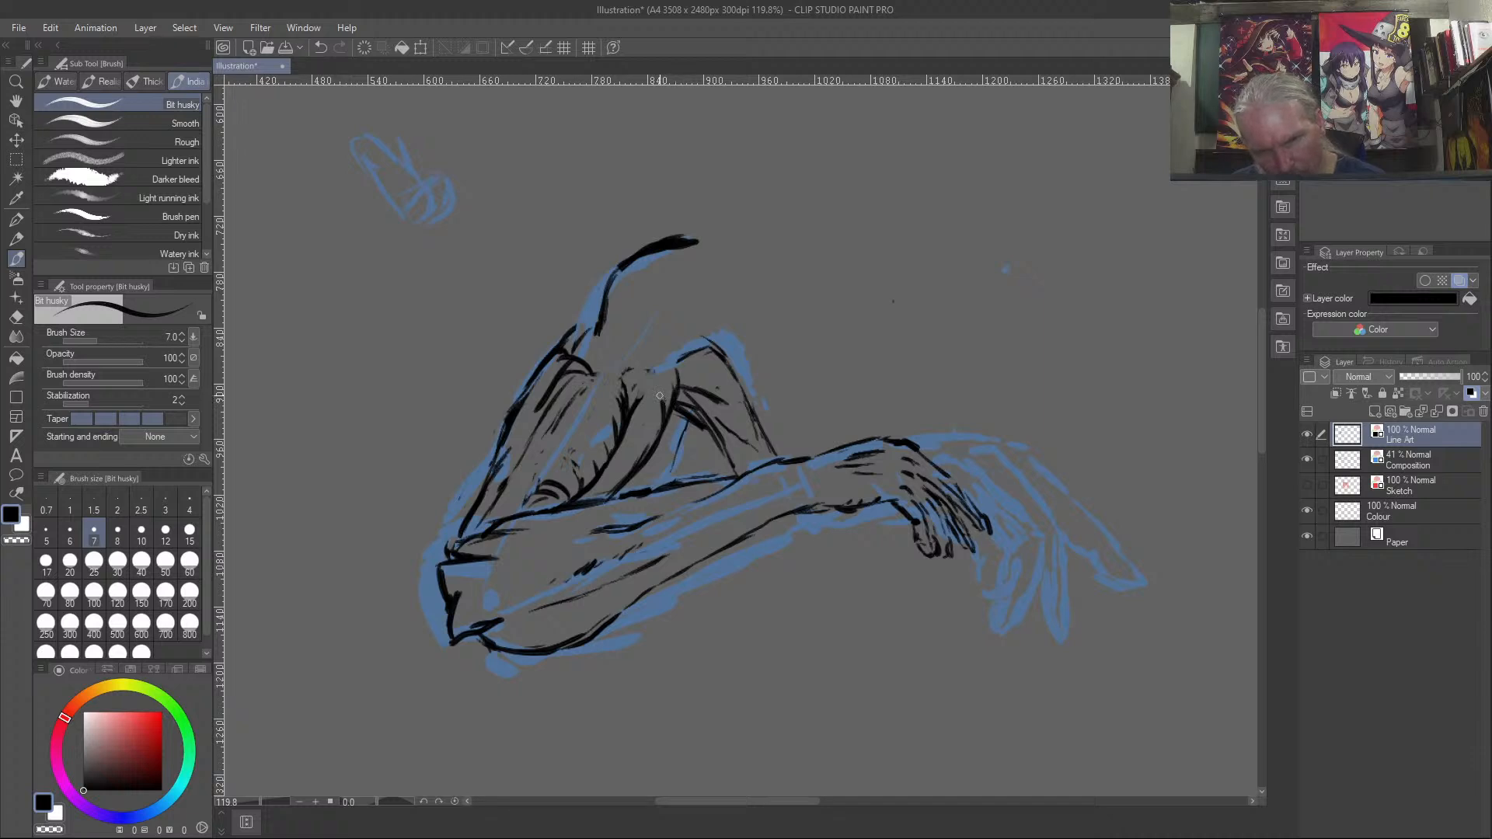
Hatch along the new biceps curve down to the forearm and erase the old inner elbow line with transparent colour.
mouse_move(646, 447)
mouse_down()
mouse_move(647, 418)
mouse_move(599, 497)
mouse_move(574, 505)
mouse_up()
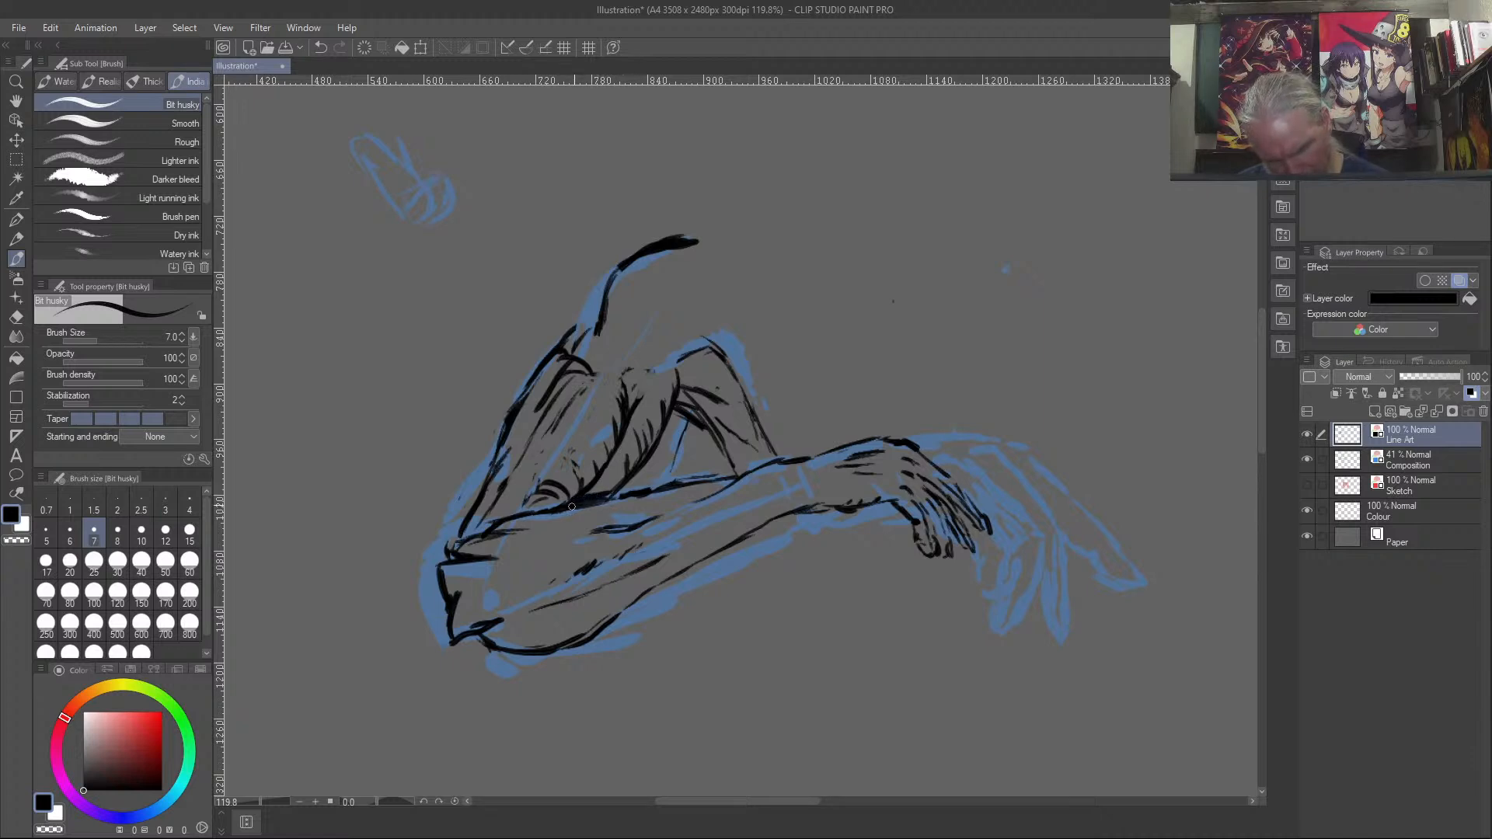
key(c)
drag(629, 412, 584, 494)
drag(627, 388, 625, 417)
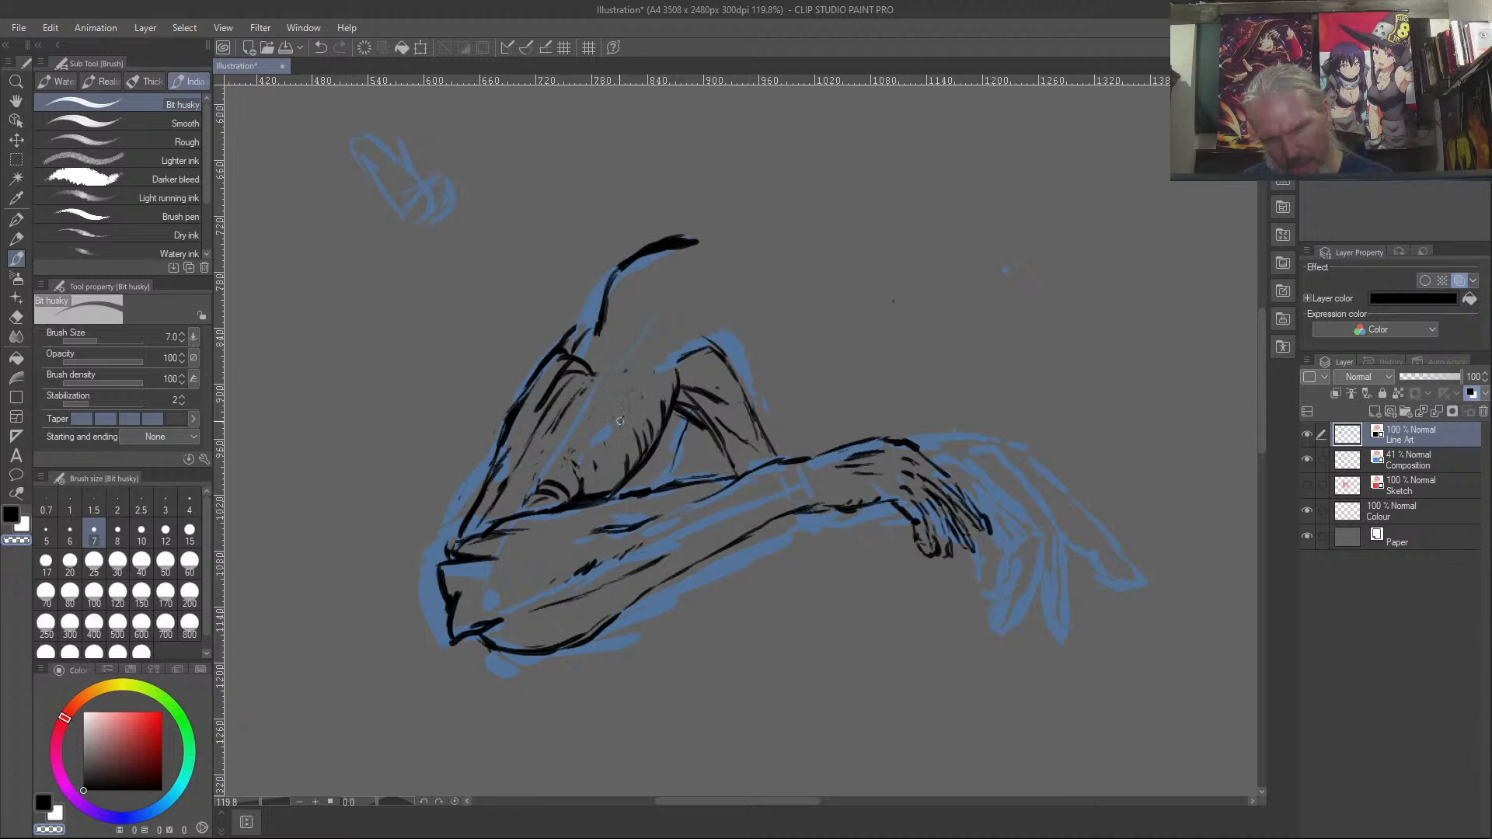
Ink a long diagonal contour along the upper side of the biceps and erase the leftover band curves near the forearm.
key(c)
mouse_move(628, 359)
mouse_down()
mouse_move(596, 379)
mouse_move(619, 364)
mouse_move(551, 466)
mouse_up()
mouse_move(591, 398)
mouse_down()
mouse_move(609, 373)
mouse_move(575, 502)
mouse_move(551, 479)
mouse_move(531, 501)
mouse_move(586, 485)
mouse_move(543, 490)
mouse_move(553, 473)
mouse_move(548, 491)
mouse_move(586, 476)
mouse_up()
key(c)
key(c)
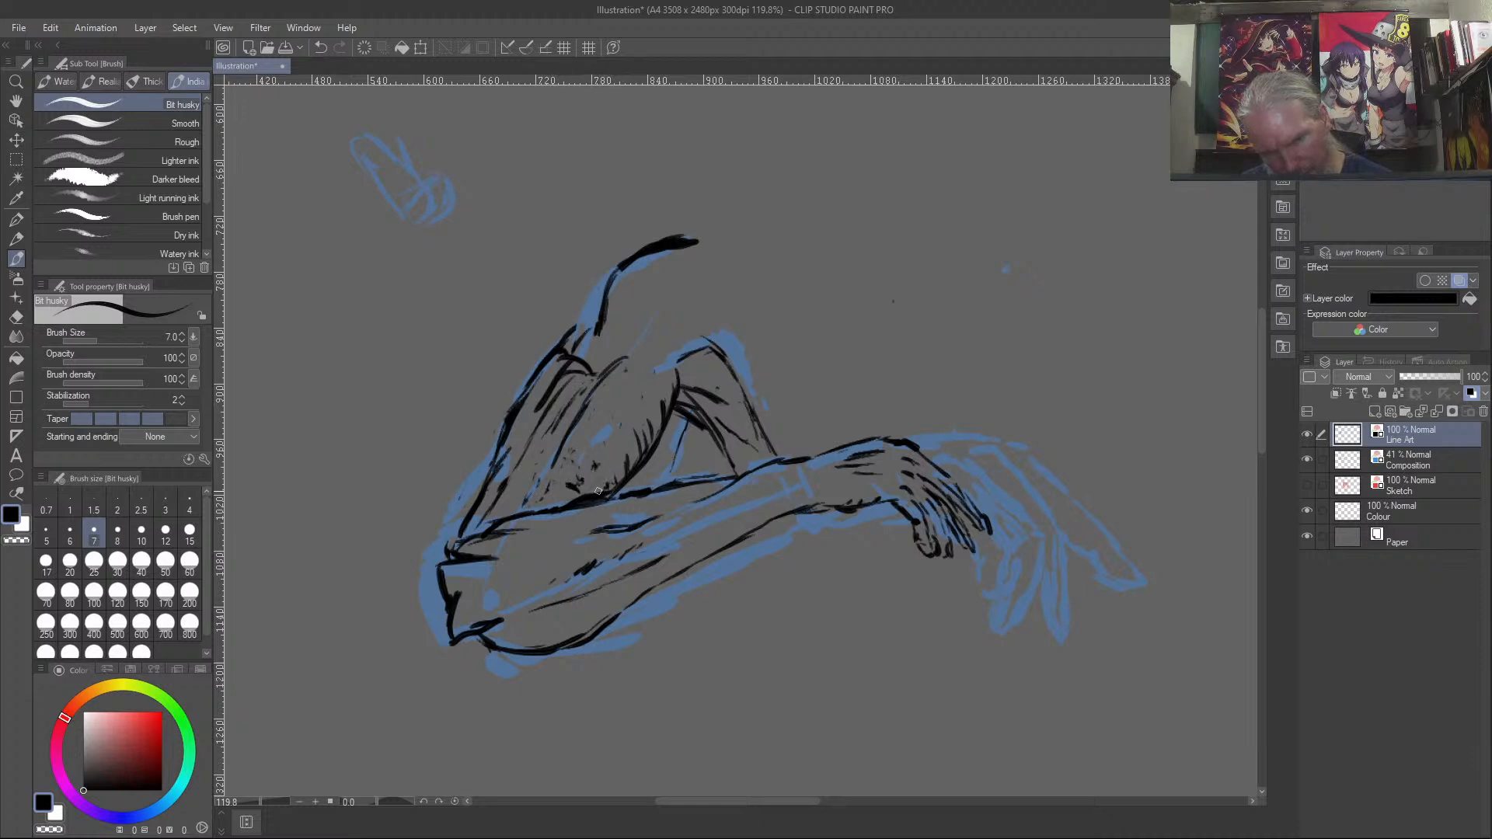
Strengthen the base of the biceps curve where it meets the forearm.
key(c)
drag(607, 491, 550, 507)
key(c)
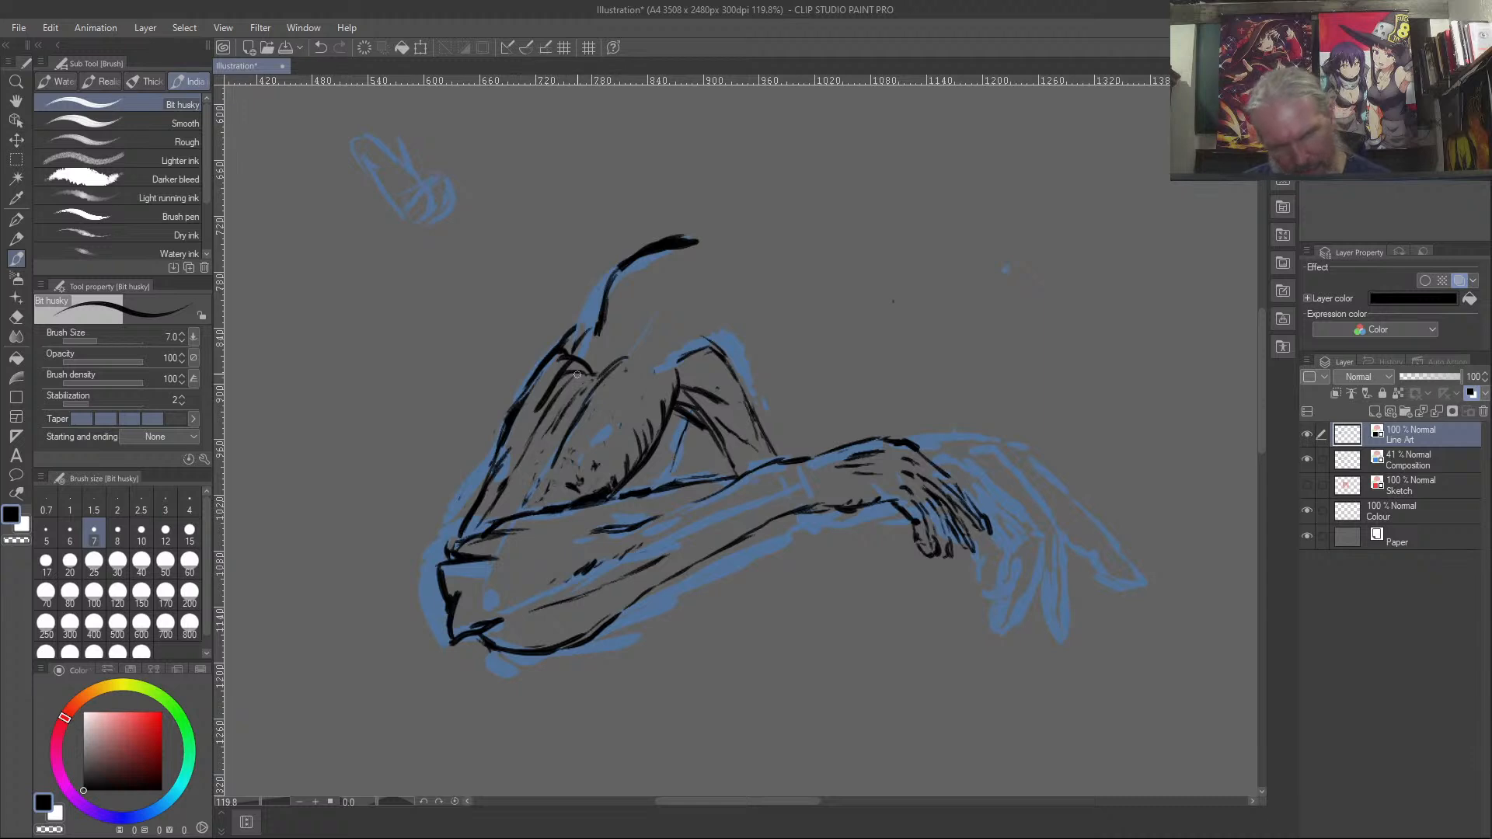
Erase the stray strokes beside the diagonal biceps contour and ink a short line extending from the top of the peaked contour.
key(c)
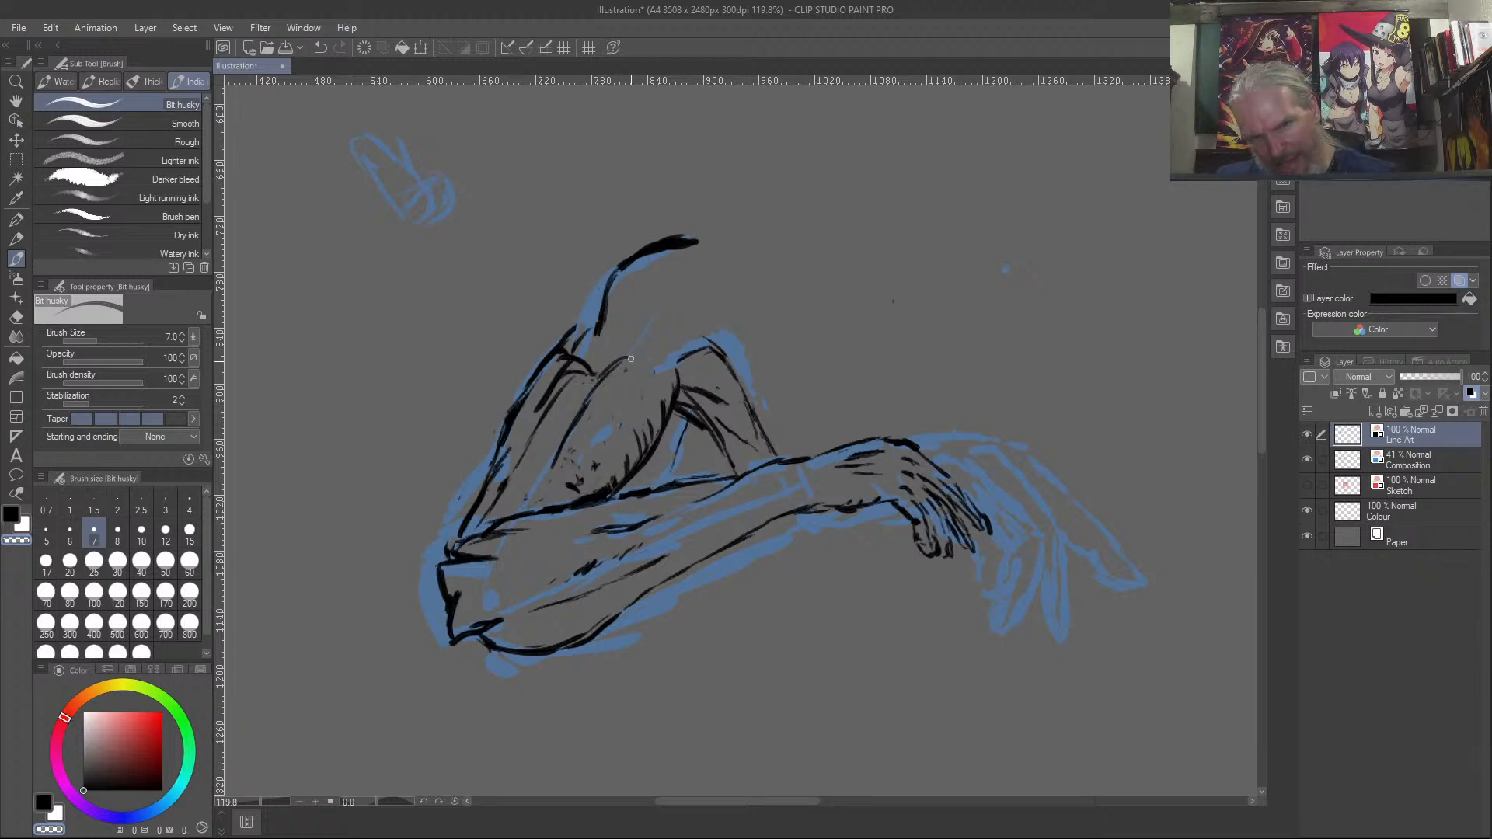
key(c)
drag(694, 343, 655, 354)
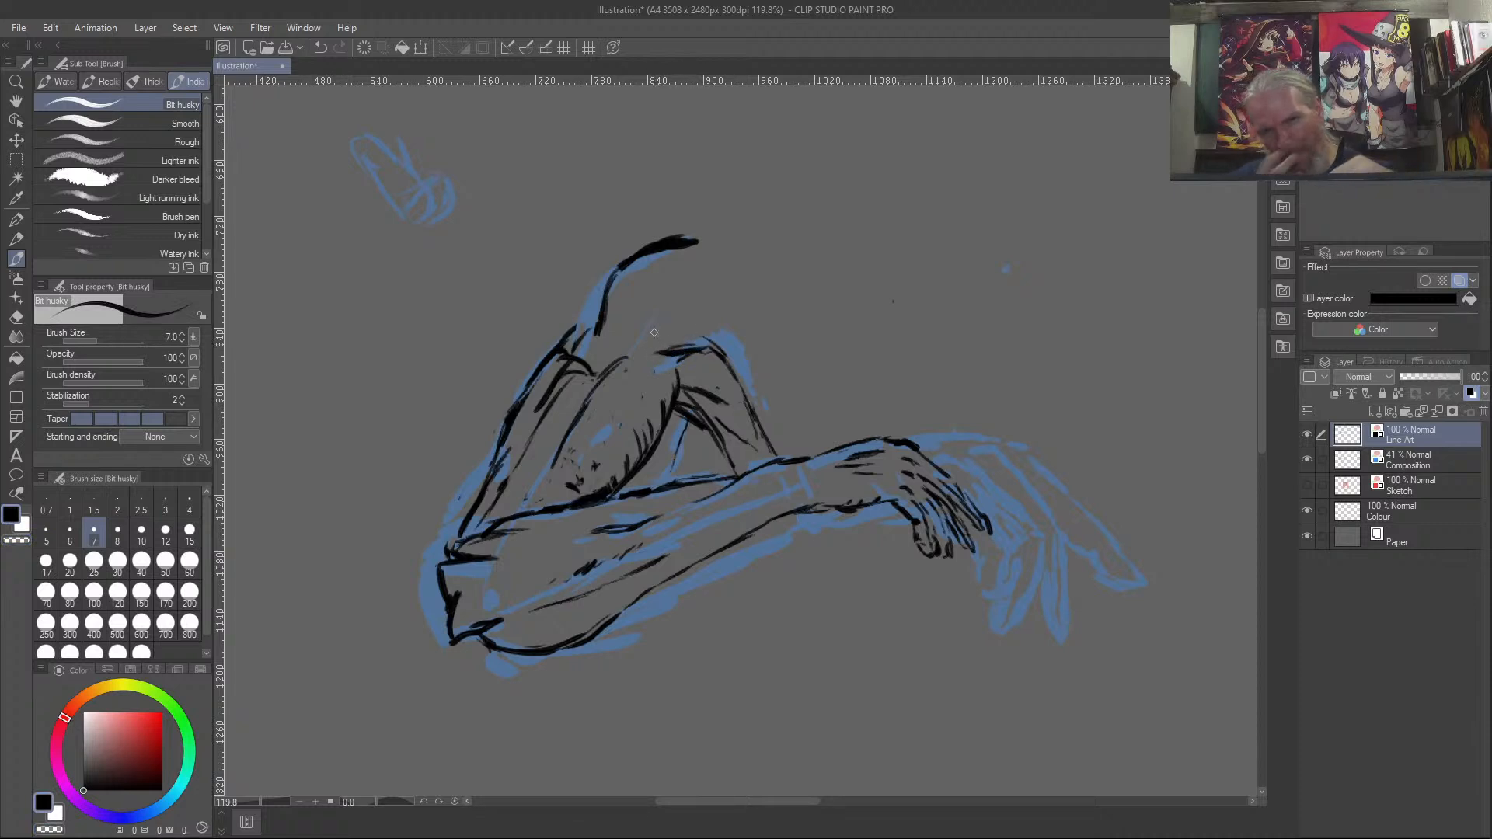
Rework the upper arm's outer outline, erasing the overlapping edge and inking a thicker line from the shoulder curve down toward the elbow.
key(c)
drag(598, 318, 524, 408)
key(c)
mouse_move(574, 326)
mouse_down()
mouse_move(500, 421)
mouse_move(542, 358)
mouse_move(488, 469)
mouse_up()
key(c)
drag(526, 404, 490, 475)
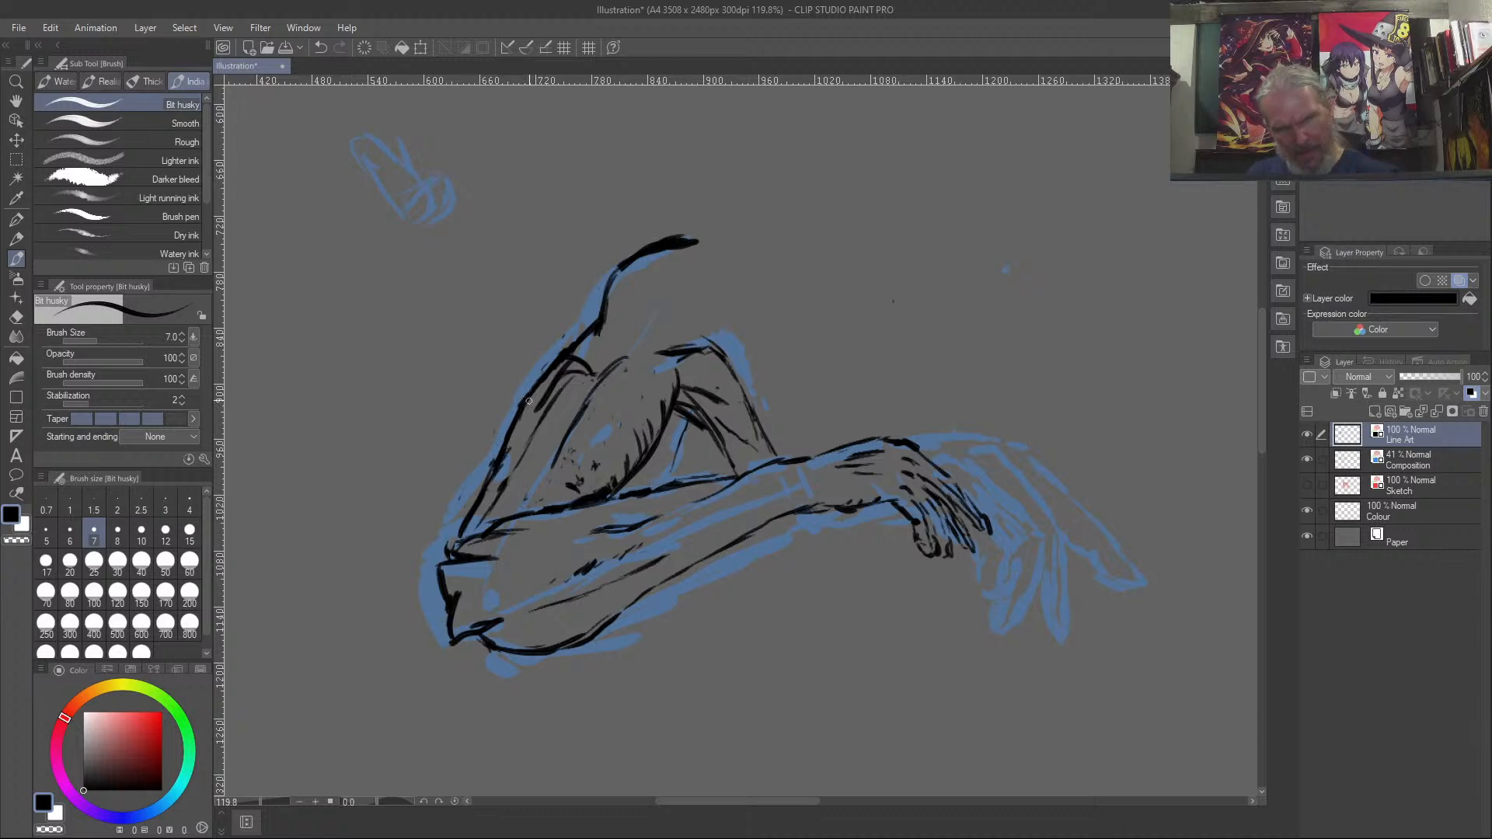
Erase the inner triceps lines with transparent colour and ink short diagonal hatches along the biceps contour.
key(c)
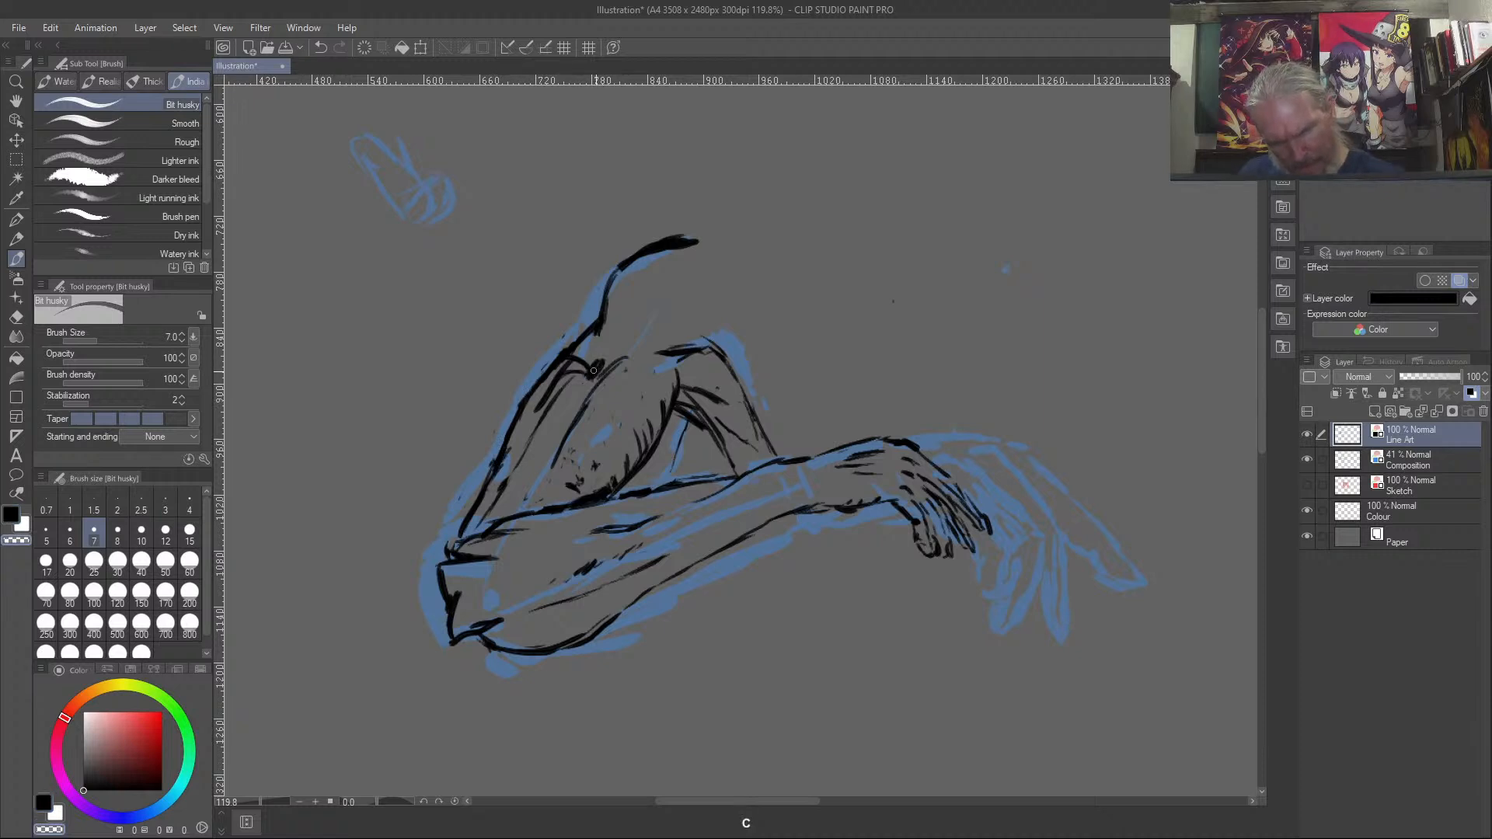
mouse_move(598, 374)
mouse_down()
mouse_move(576, 354)
mouse_move(495, 499)
mouse_up()
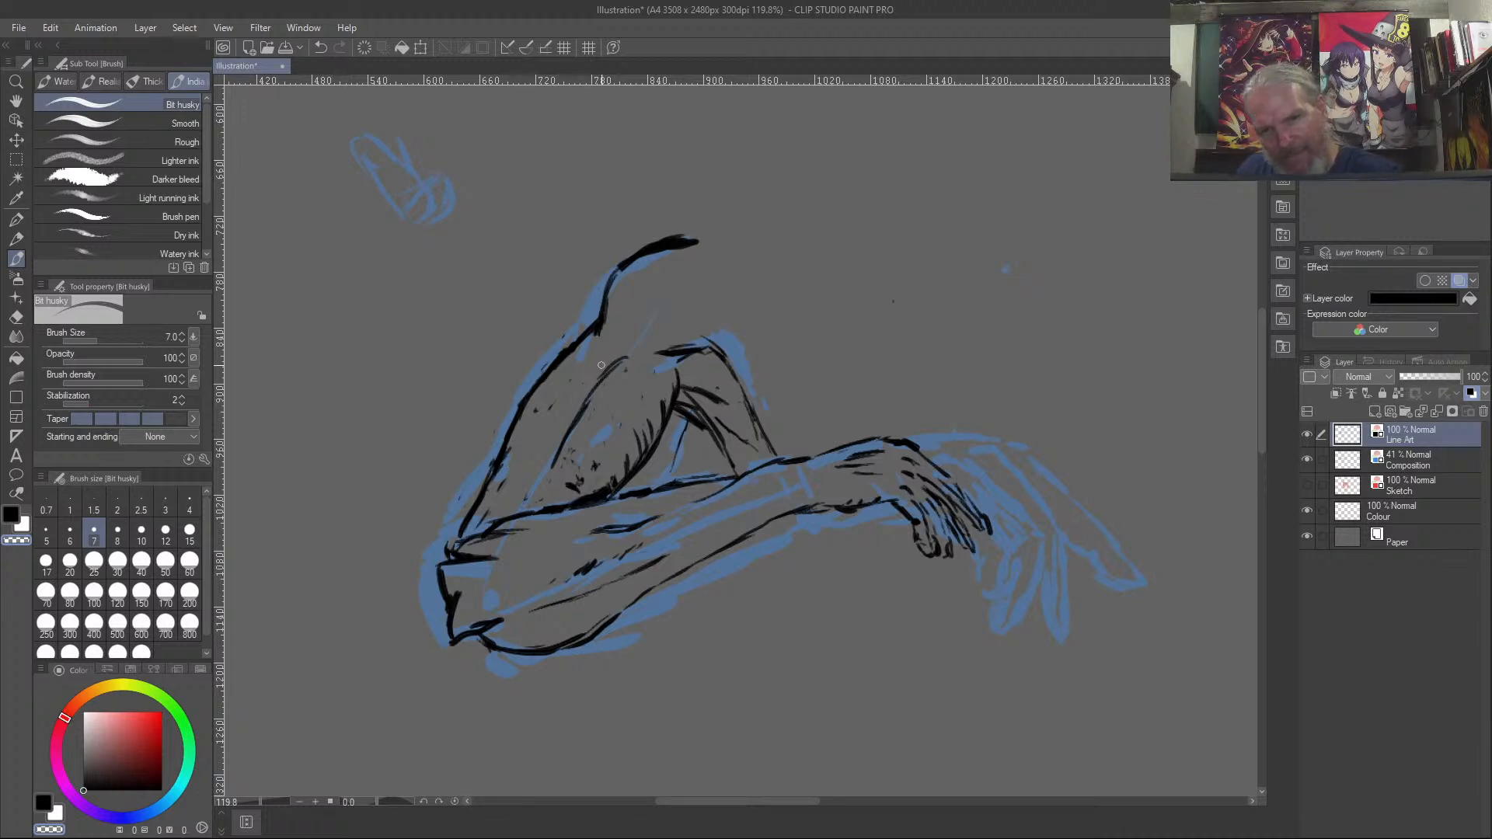
drag(610, 356, 532, 460)
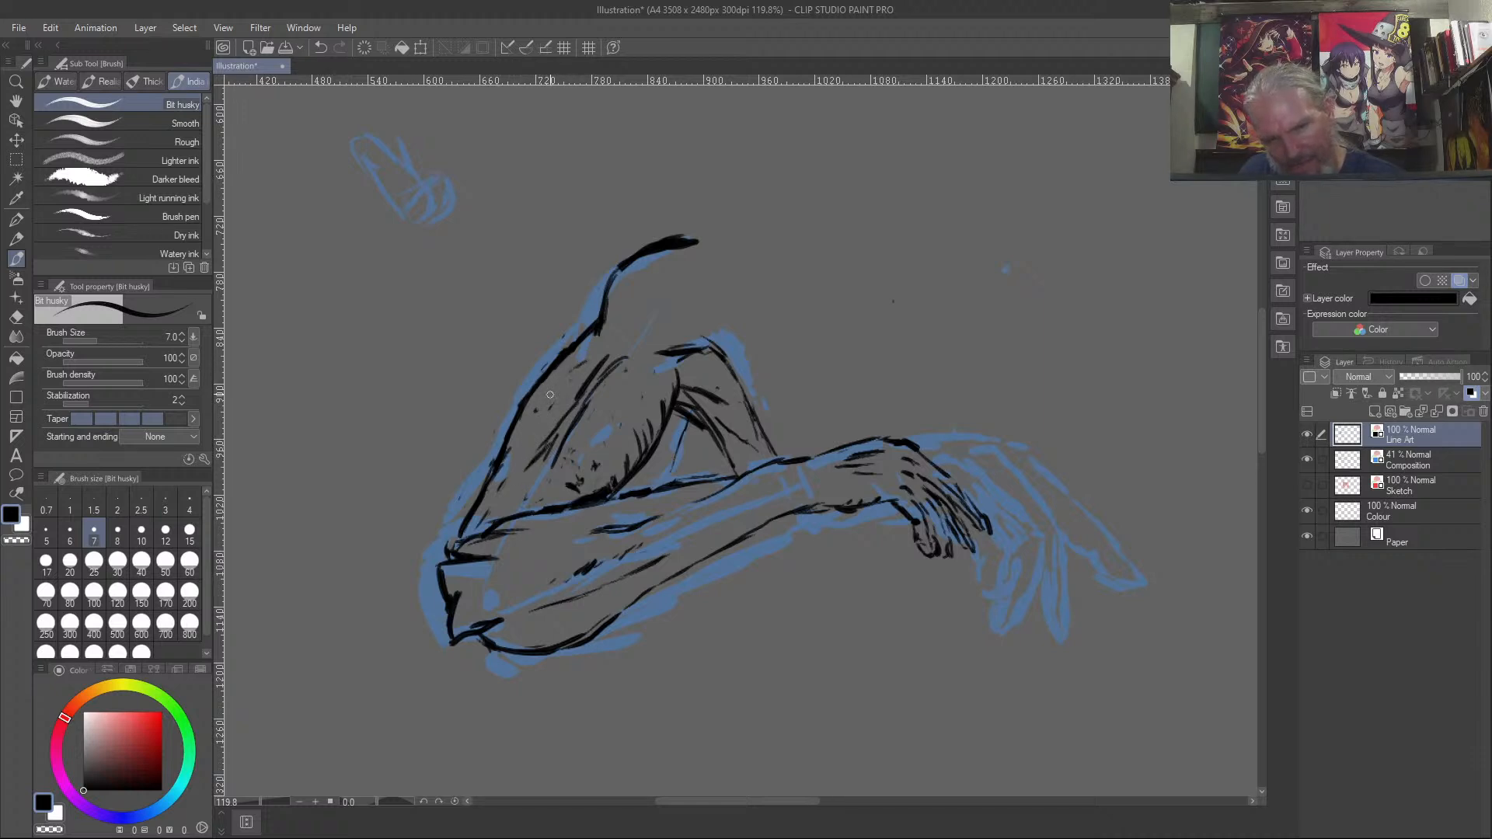
Erase the thin line beside the biceps peak and ink two thicker branching strokes between the biceps and the far contour.
drag(564, 377, 530, 400)
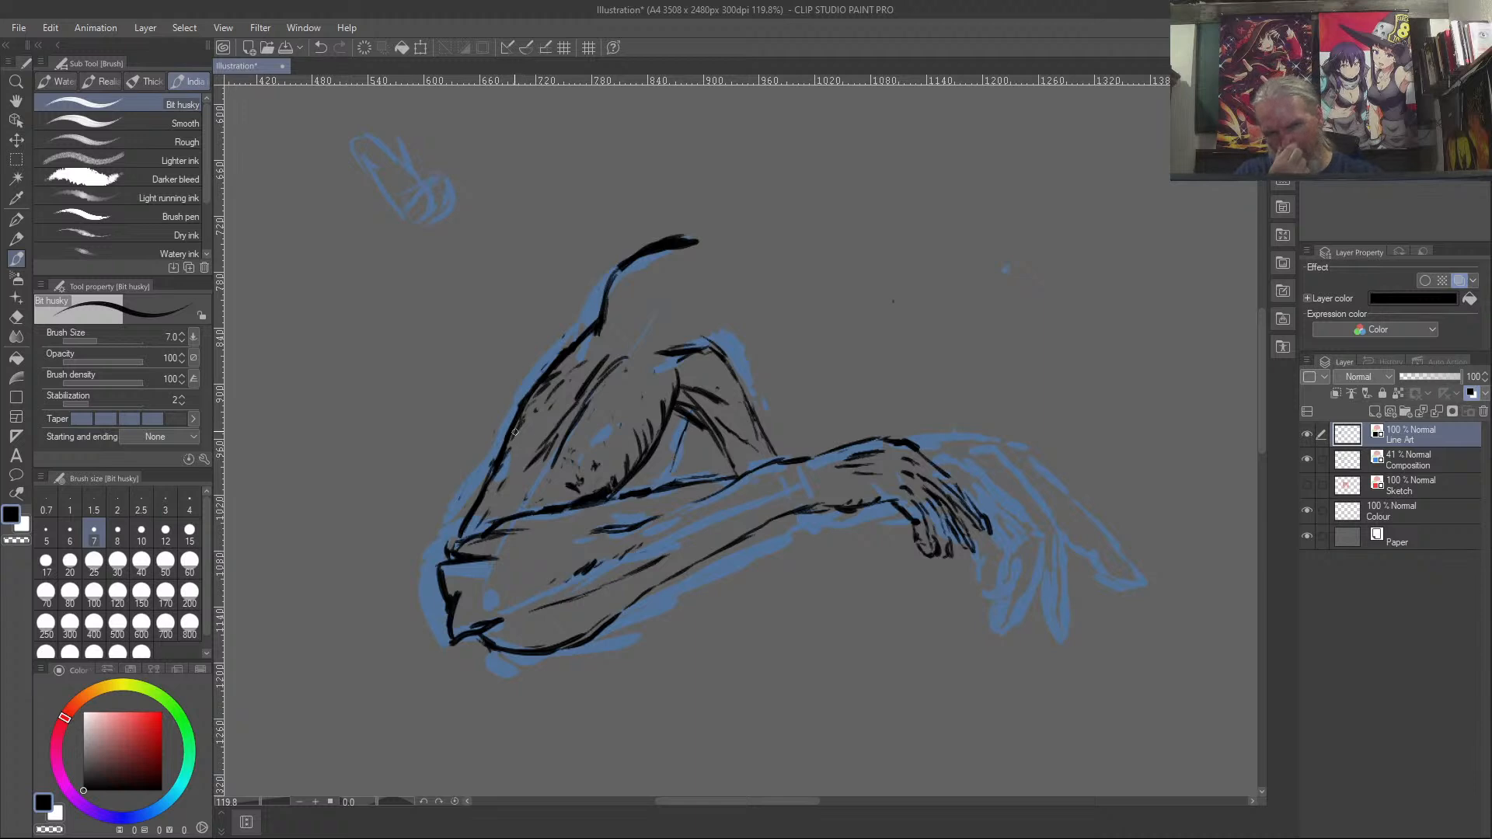
key(c)
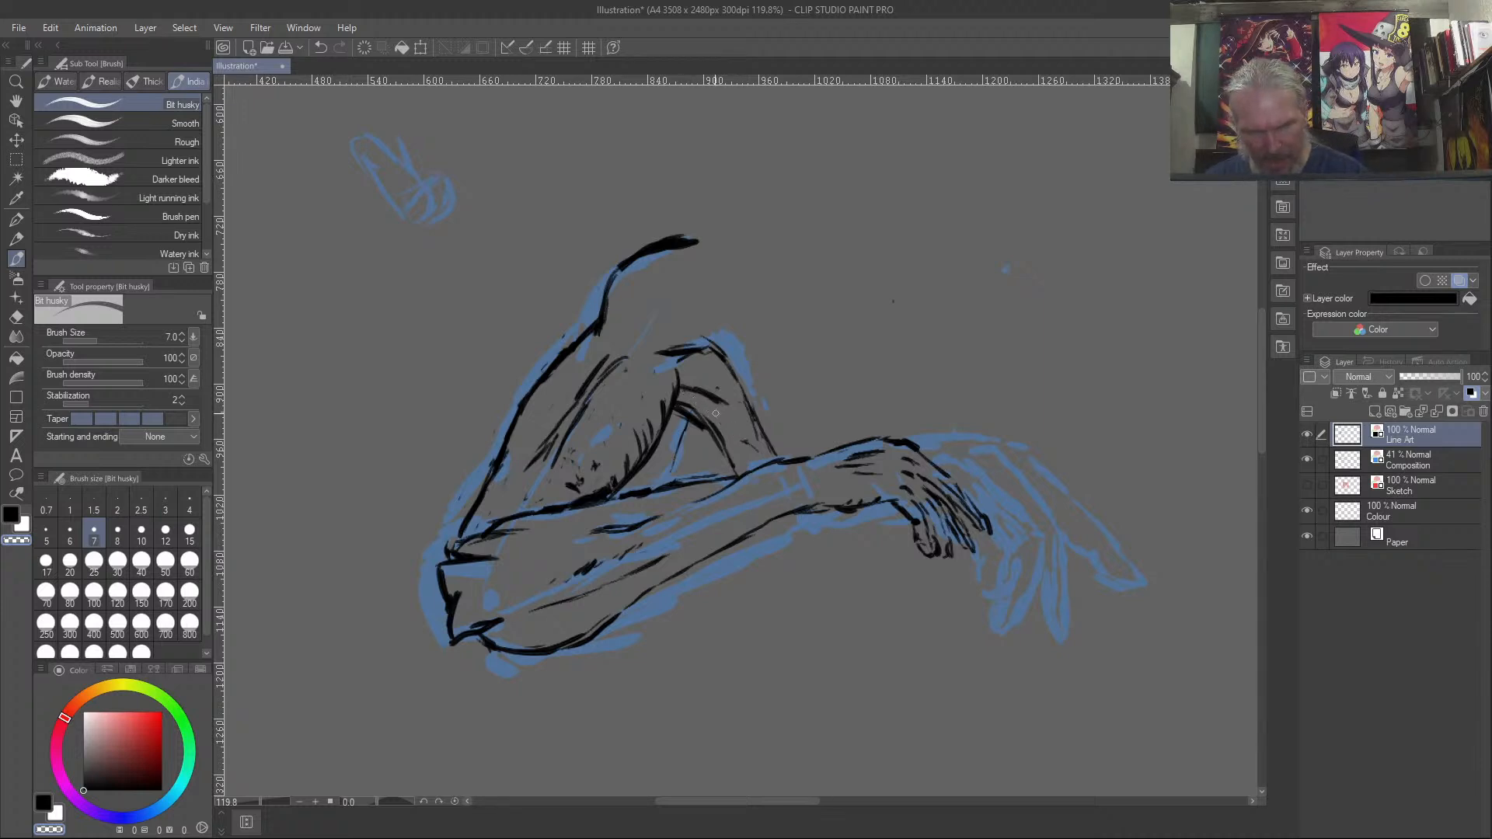
key(c)
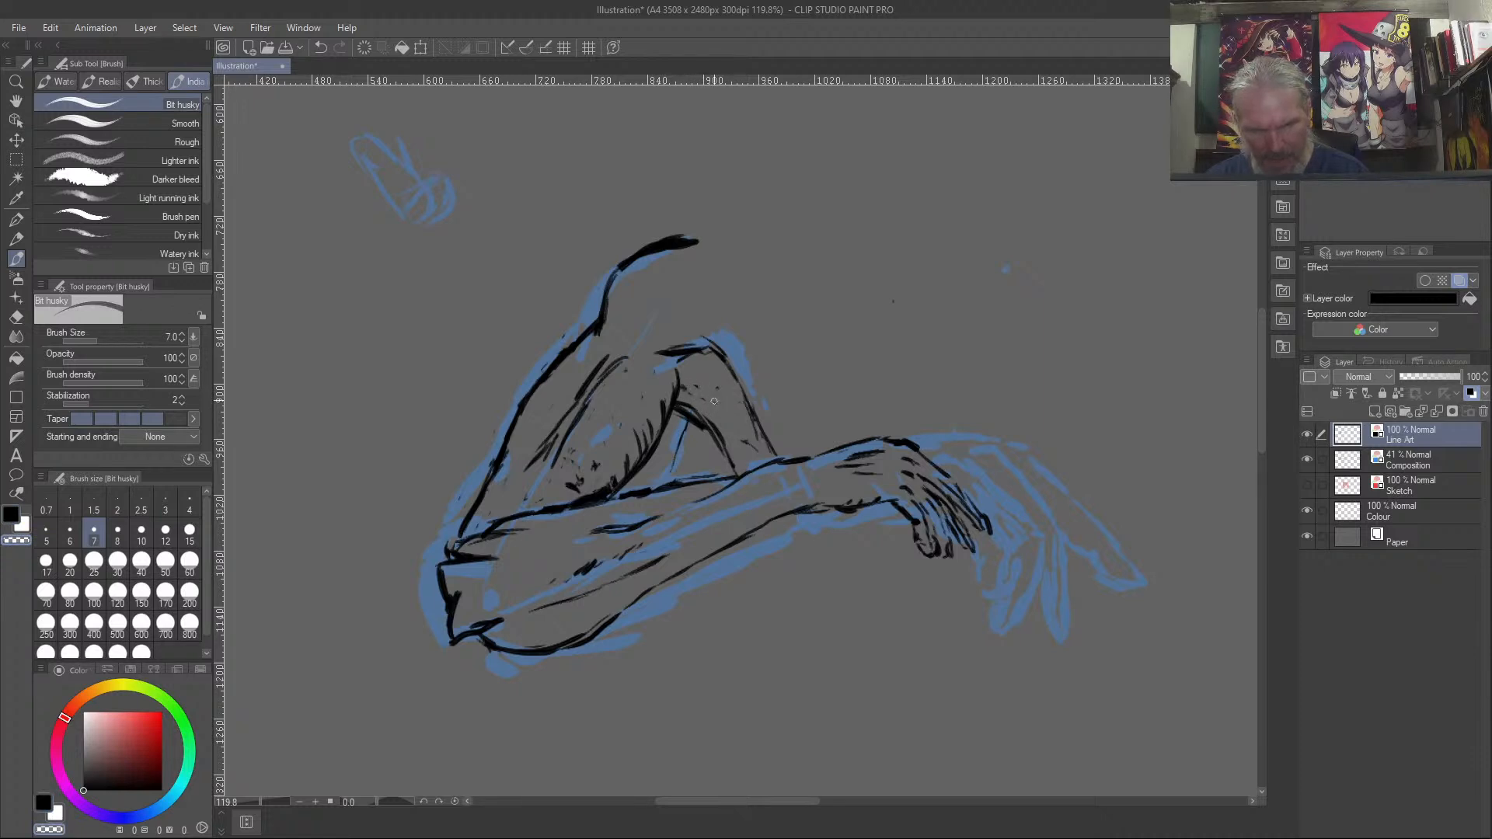
key(c)
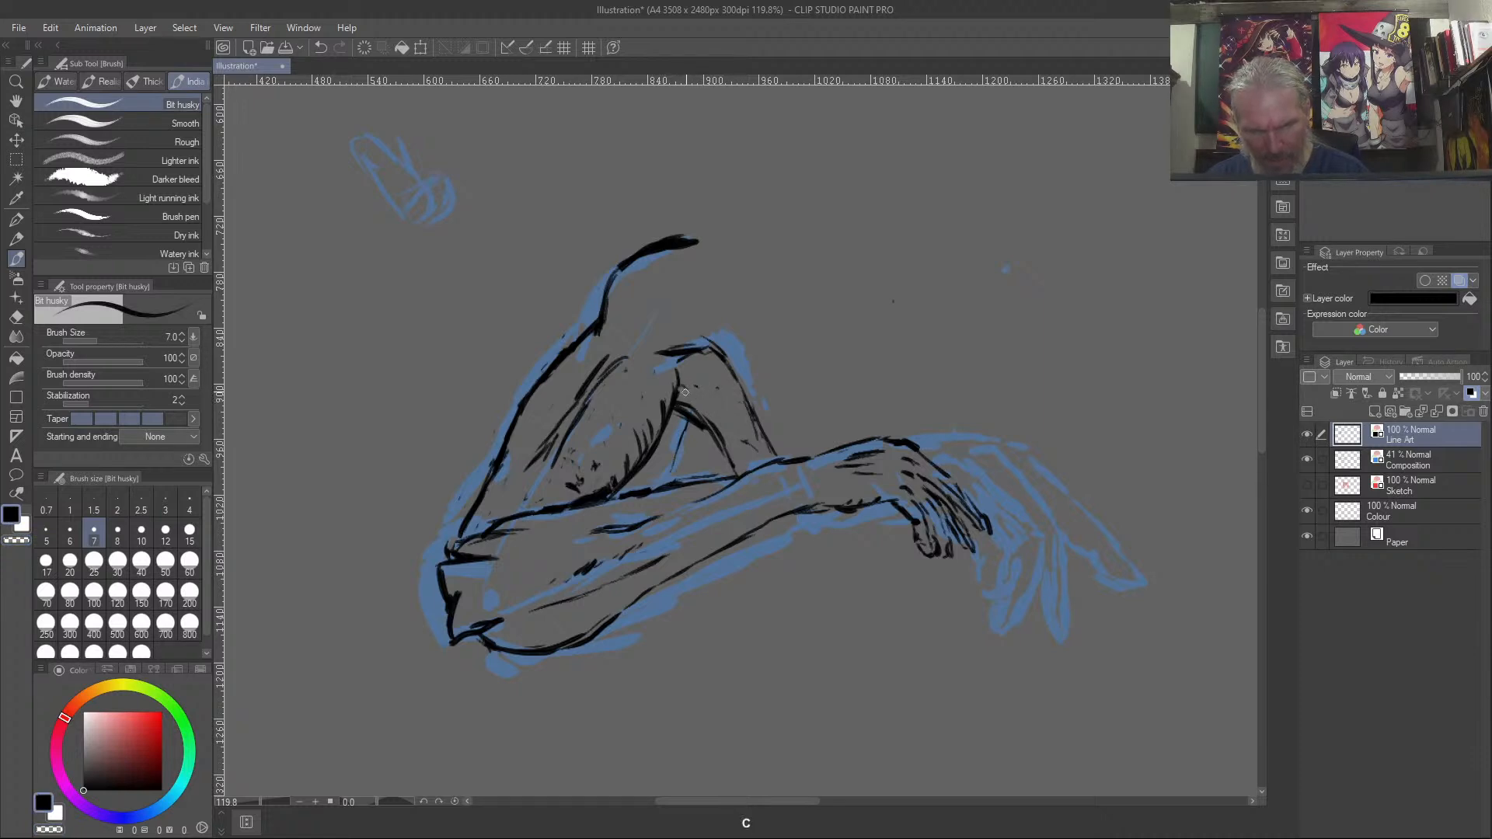
drag(684, 395, 733, 415)
drag(699, 414, 731, 466)
key(c)
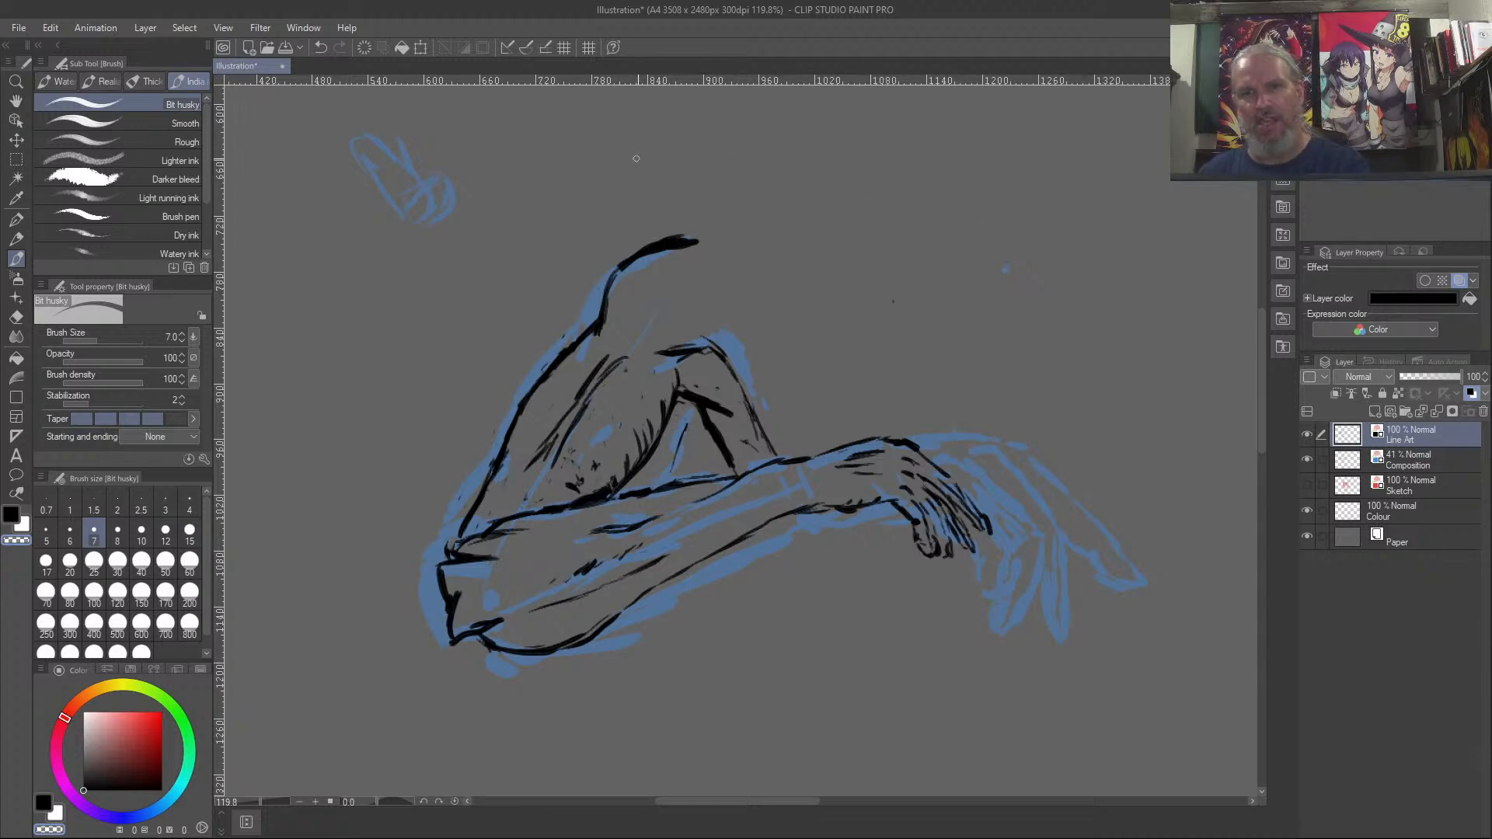
Demonstrate long sweeping strokes above the arm and one long vertical stroke beside it, and undo them all.
drag(959, 190, 723, 148)
mouse_move(1066, 295)
mouse_down()
mouse_move(878, 201)
mouse_move(540, 171)
mouse_up()
drag(1088, 338, 536, 169)
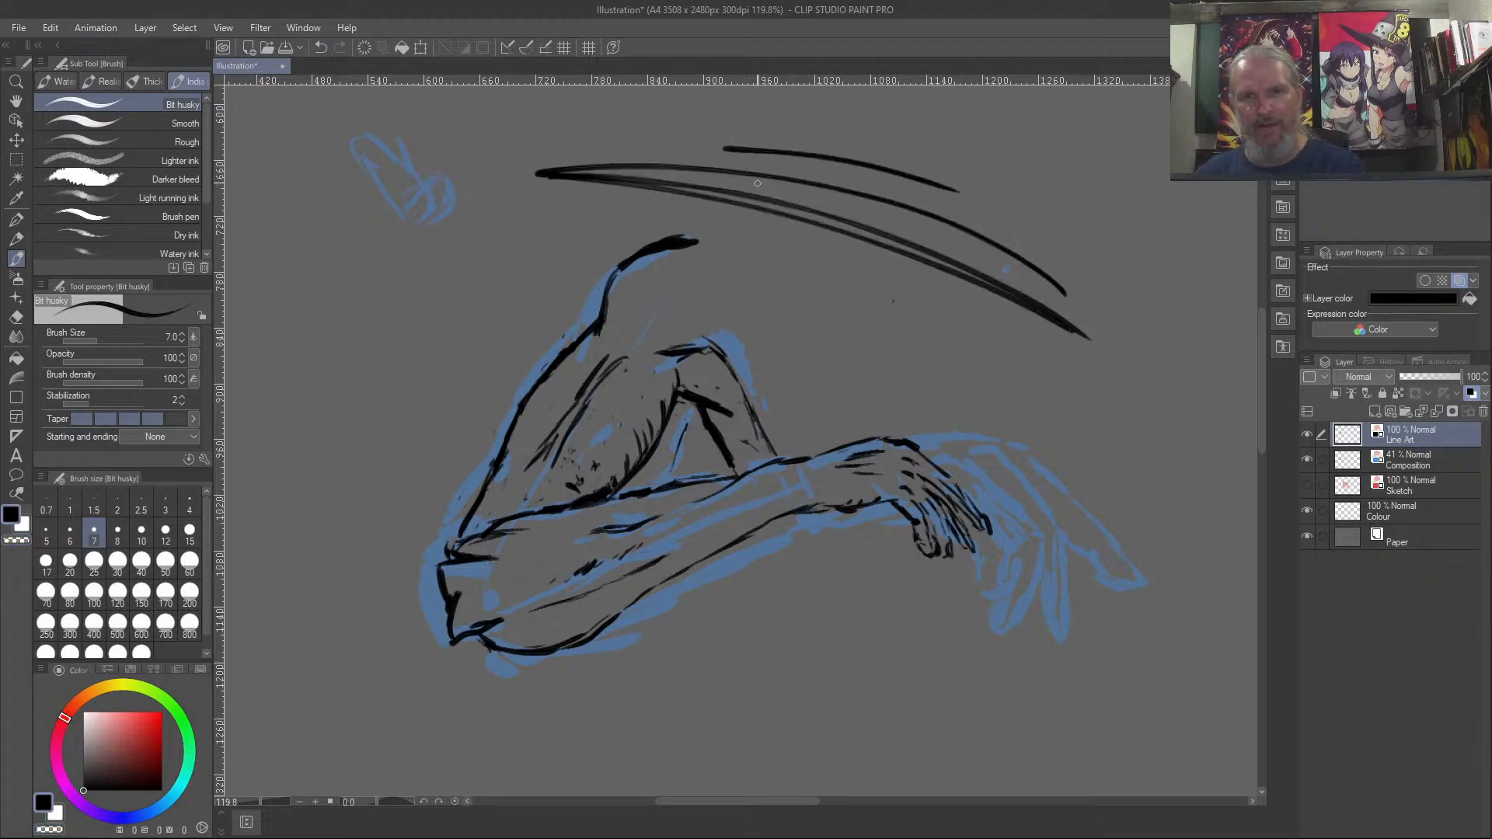
drag(1111, 280, 561, 152)
drag(1080, 249, 509, 147)
drag(336, 161, 311, 618)
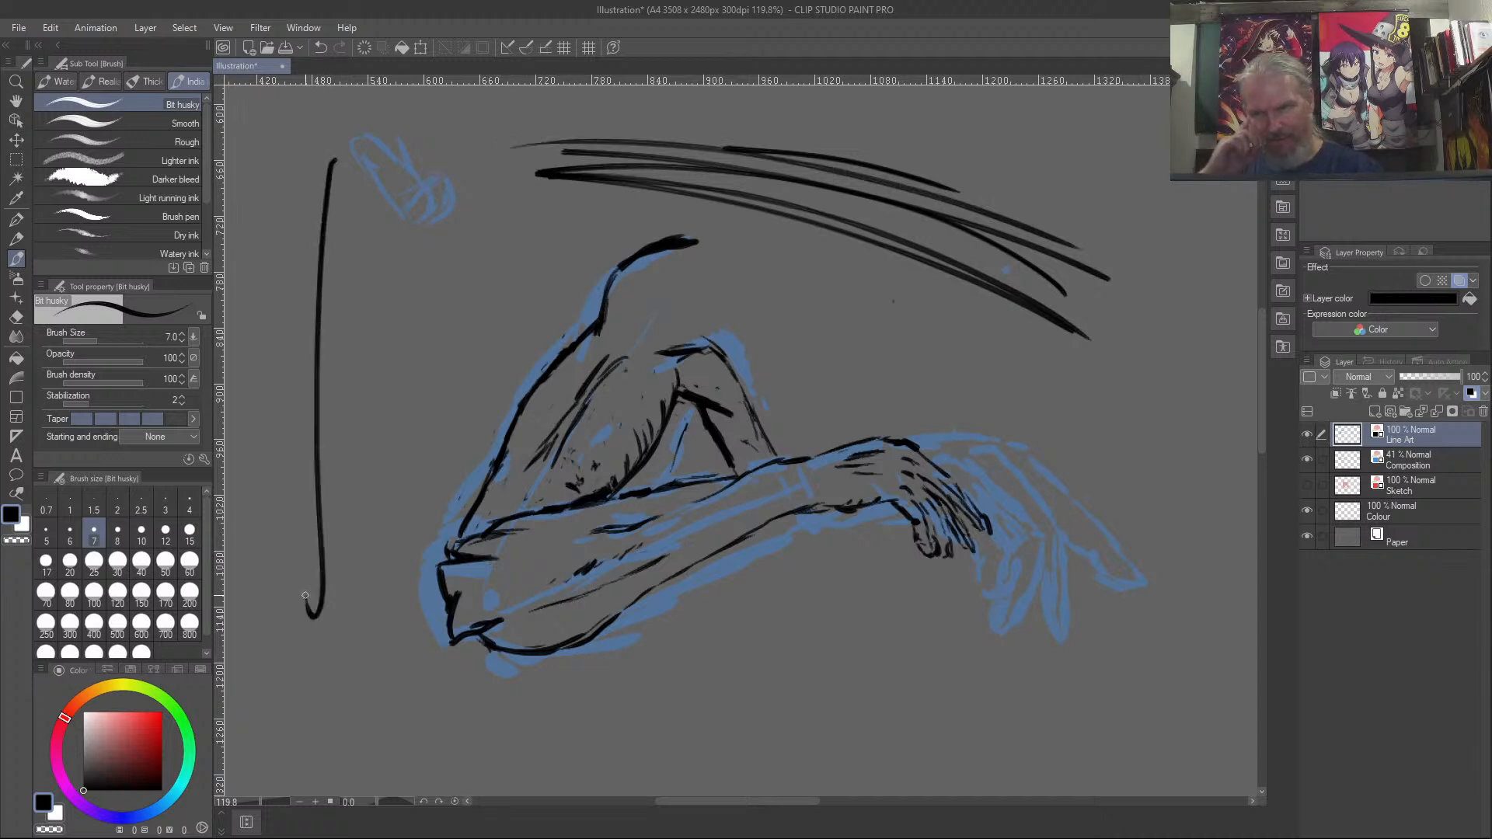
key(ctrl+z)
key(ctrl+z)
key(ctrl+z)
key(ctrl+z)
key(ctrl+z)
key(ctrl+z)
key(ctrl+z)
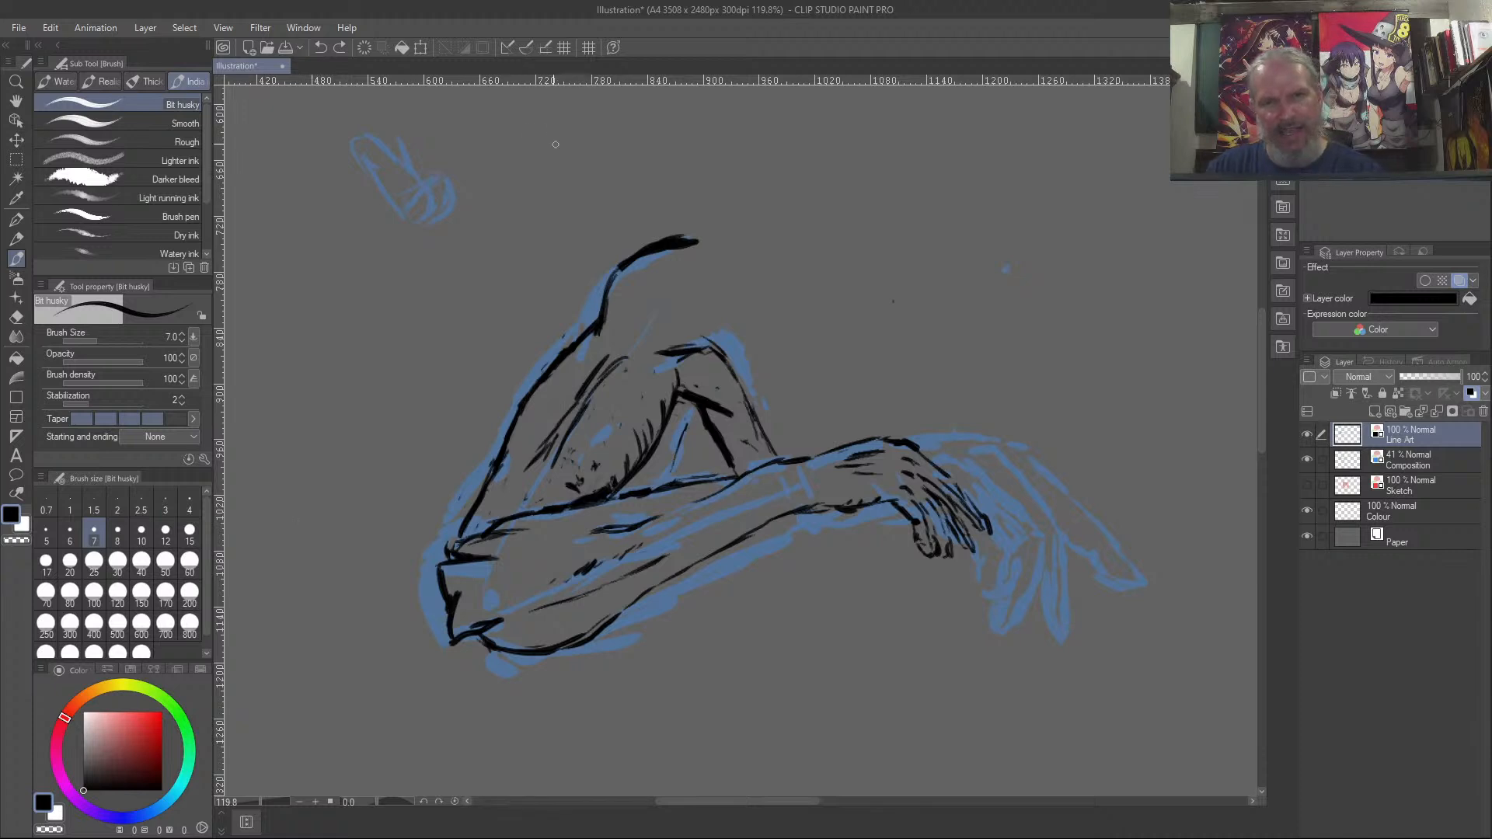
Demonstrate short tapered curves in the empty space above and beside the upper arm, and undo them all.
drag(533, 126, 687, 182)
drag(604, 122, 627, 133)
mouse_move(479, 120)
mouse_down()
mouse_move(506, 171)
mouse_move(691, 206)
mouse_up()
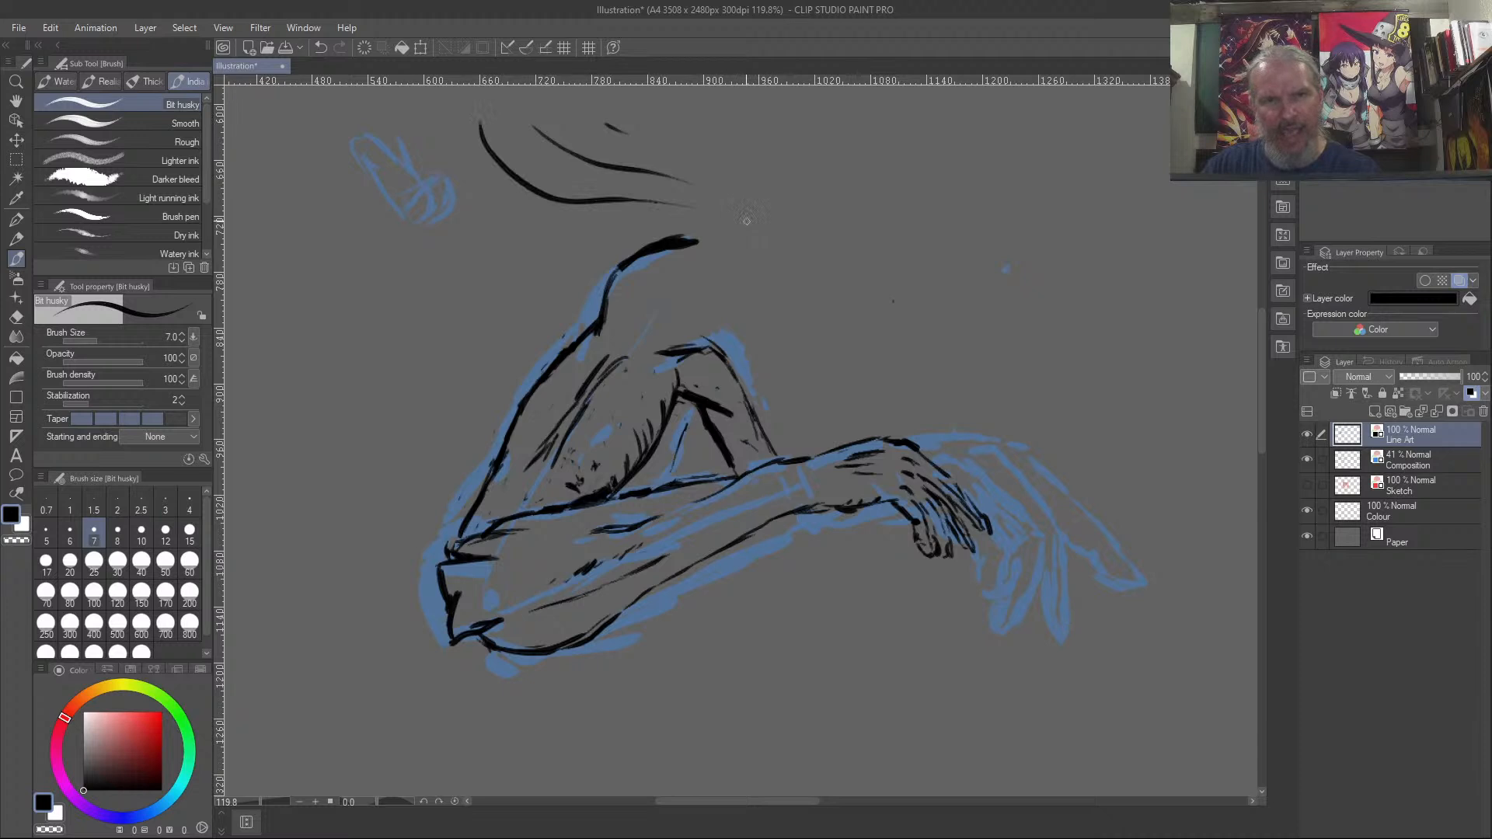
drag(335, 225, 439, 320)
mouse_move(450, 251)
mouse_down()
mouse_move(465, 305)
mouse_move(449, 354)
mouse_up()
mouse_move(380, 302)
mouse_down()
mouse_move(361, 327)
mouse_move(329, 493)
mouse_up()
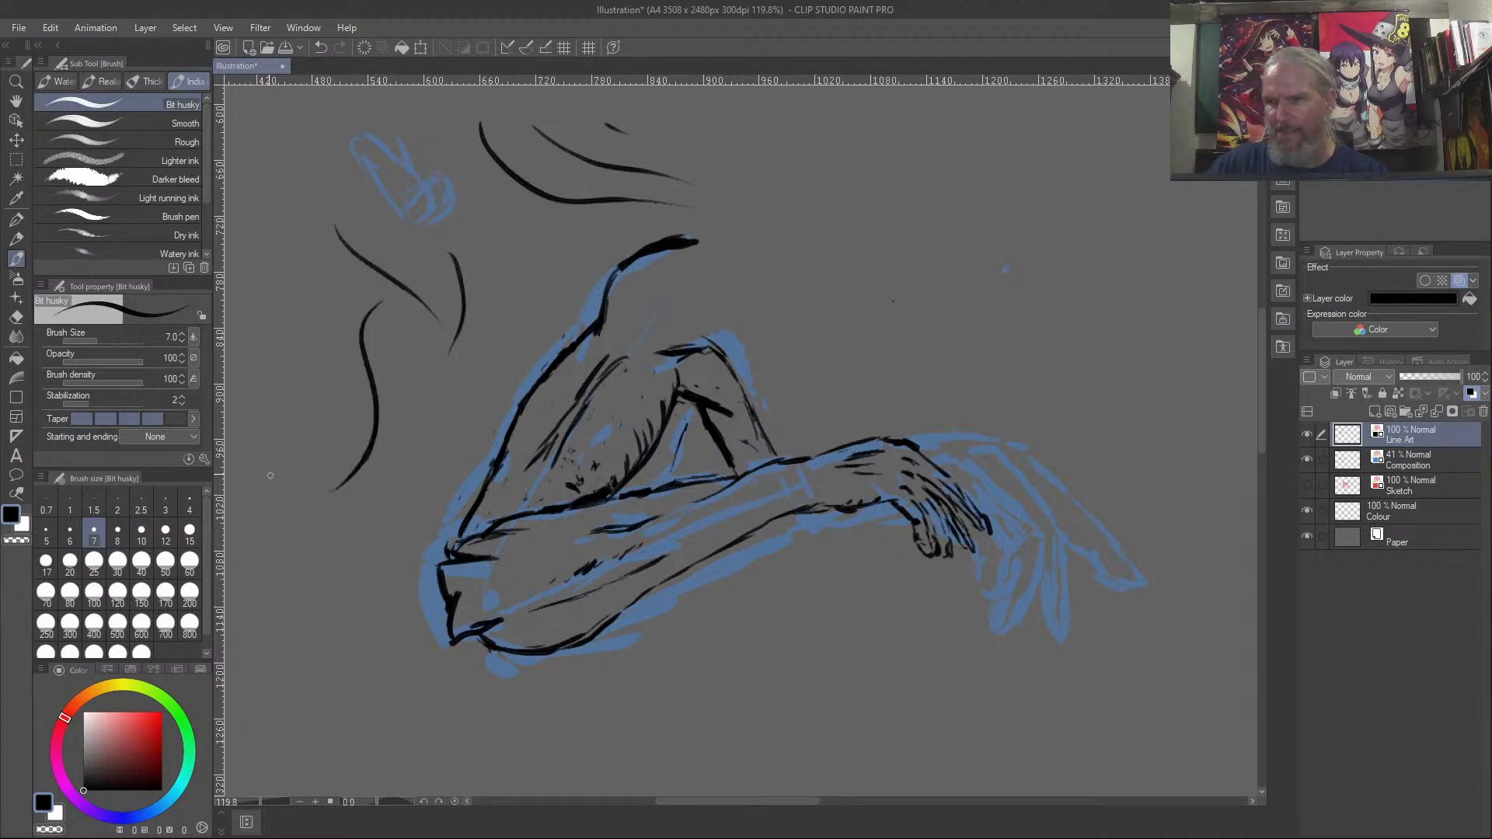
key(ctrl+z)
key(ctrl+z)
key(ctrl+z)
key(ctrl+z)
key(ctrl+z)
key(ctrl+z)
Compare two thin arcs with thick curves at brush size 30 above the arm, and undo everything except the first arc.
mouse_move(508, 113)
mouse_down()
mouse_move(561, 167)
mouse_move(585, 241)
mouse_up()
mouse_move(627, 145)
mouse_down()
mouse_move(858, 264)
mouse_move(901, 317)
mouse_up()
key(bracketright)
key(bracketright)
key(bracketright)
key(bracketright)
key(bracketright)
key(bracketright)
key(bracketright)
key(bracketright)
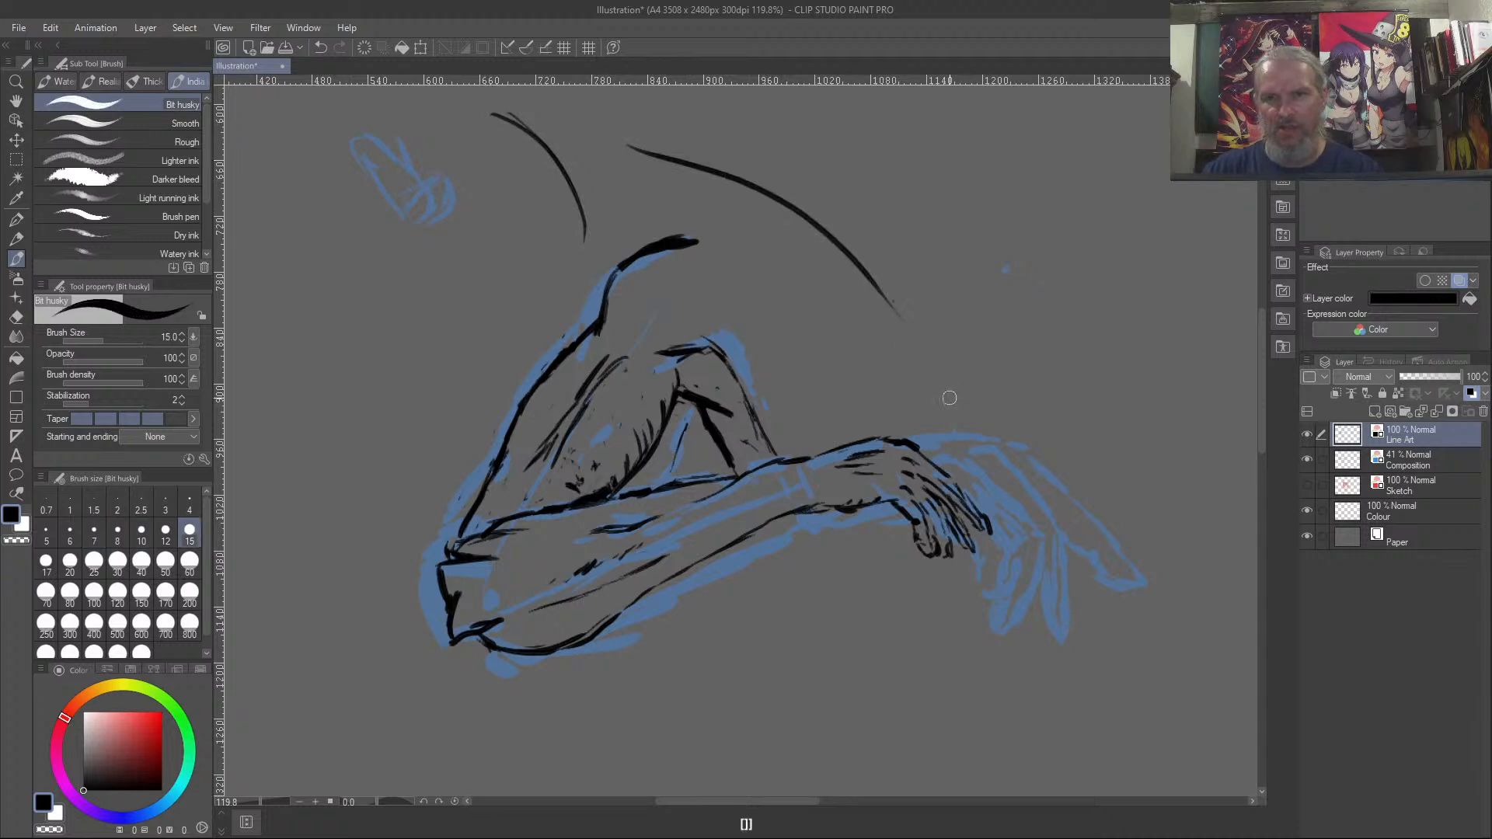
drag(811, 134, 947, 189)
drag(985, 231, 1011, 272)
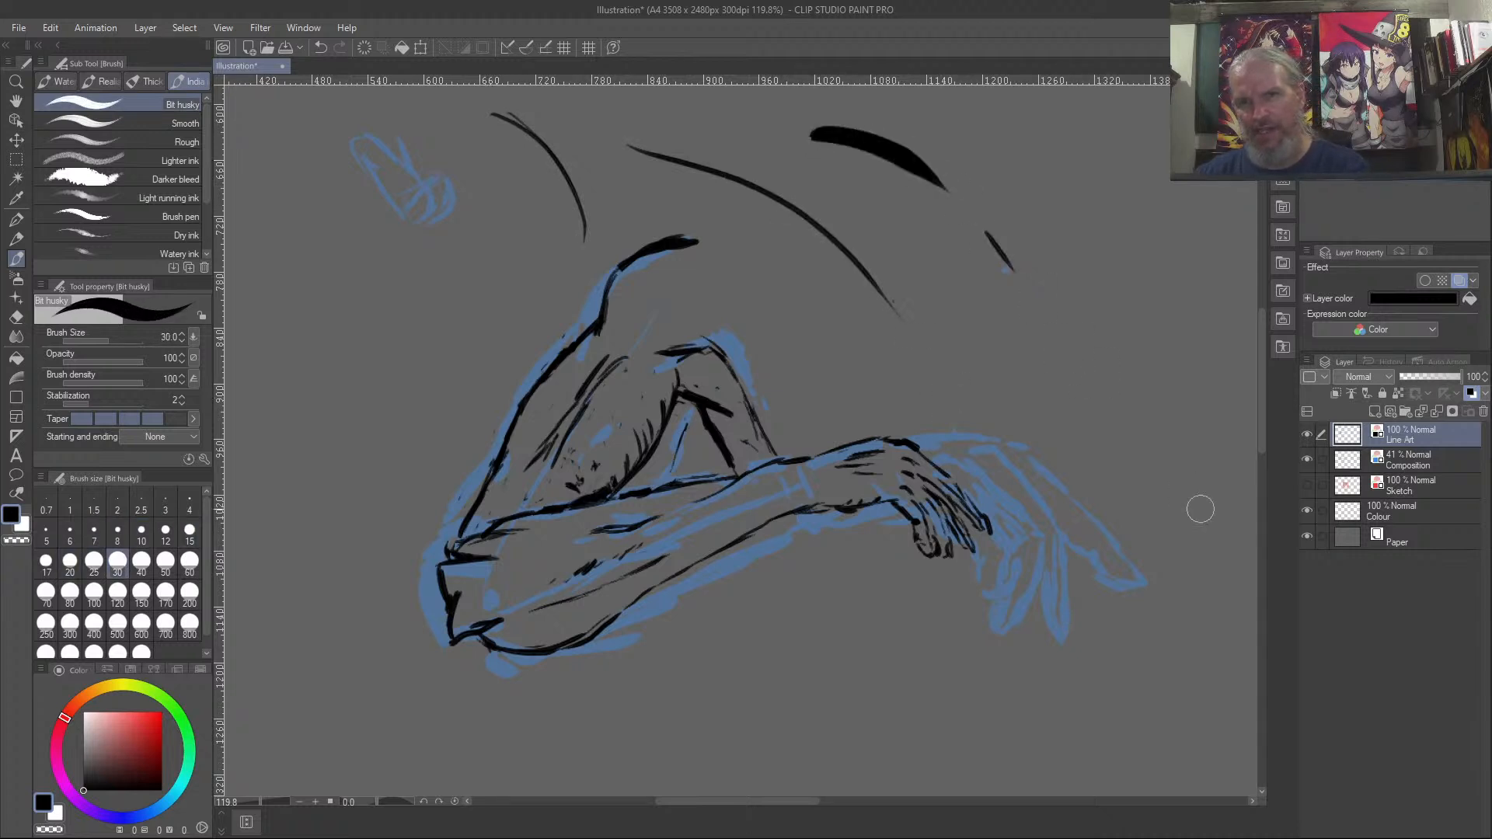
drag(1162, 435, 1058, 271)
drag(1172, 334, 1040, 224)
mouse_move(1171, 301)
mouse_down()
mouse_move(1068, 208)
mouse_move(988, 172)
mouse_up()
mouse_move(1235, 379)
mouse_down()
mouse_move(1177, 280)
mouse_move(957, 187)
mouse_up()
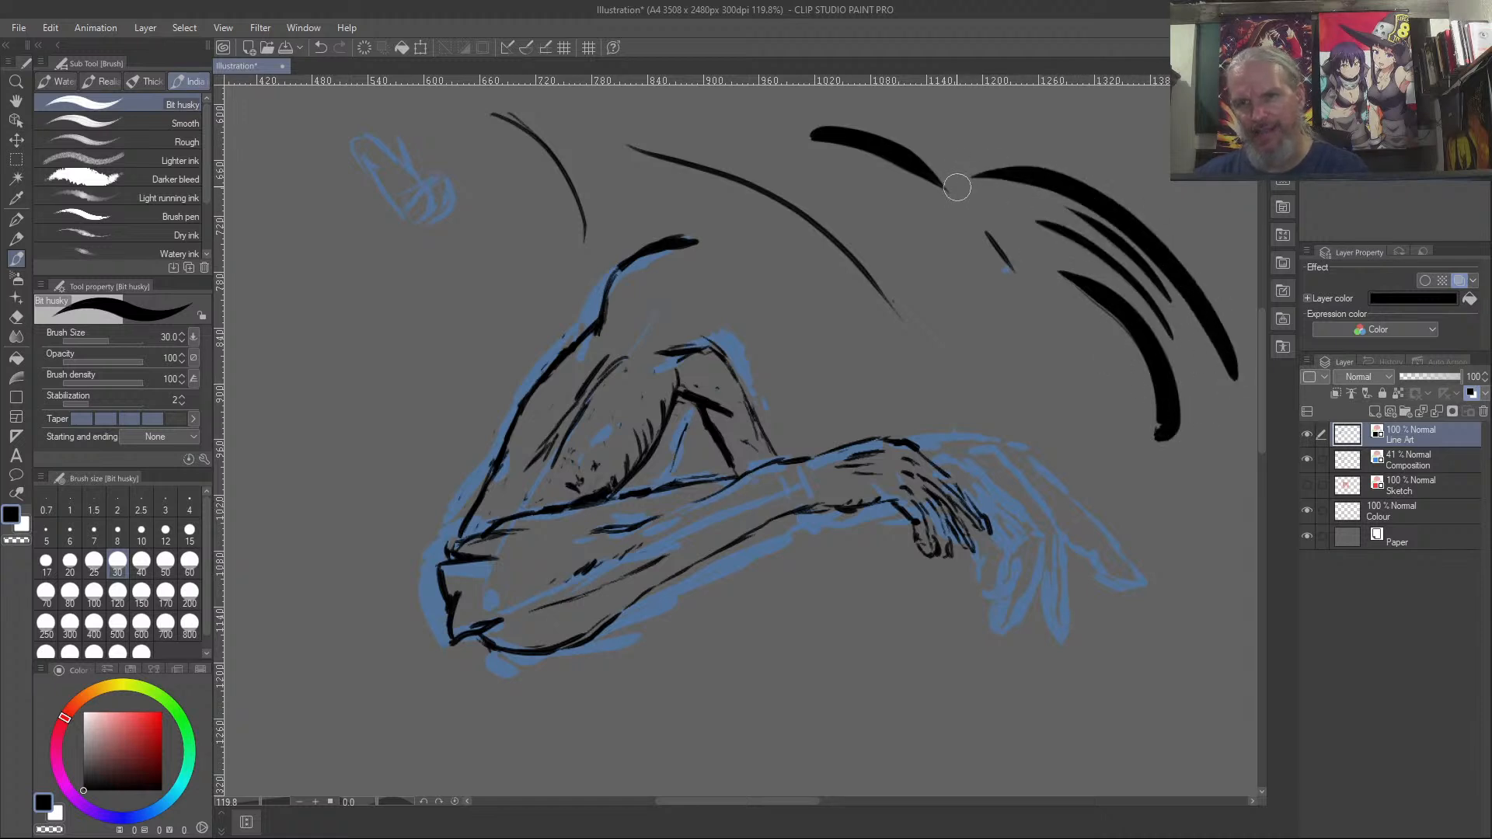
key(ctrl+z)
key(ctrl+z)
key(ctrl+z)
key(ctrl+z)
key(ctrl+z)
key(ctrl+z)
key(ctrl+z)
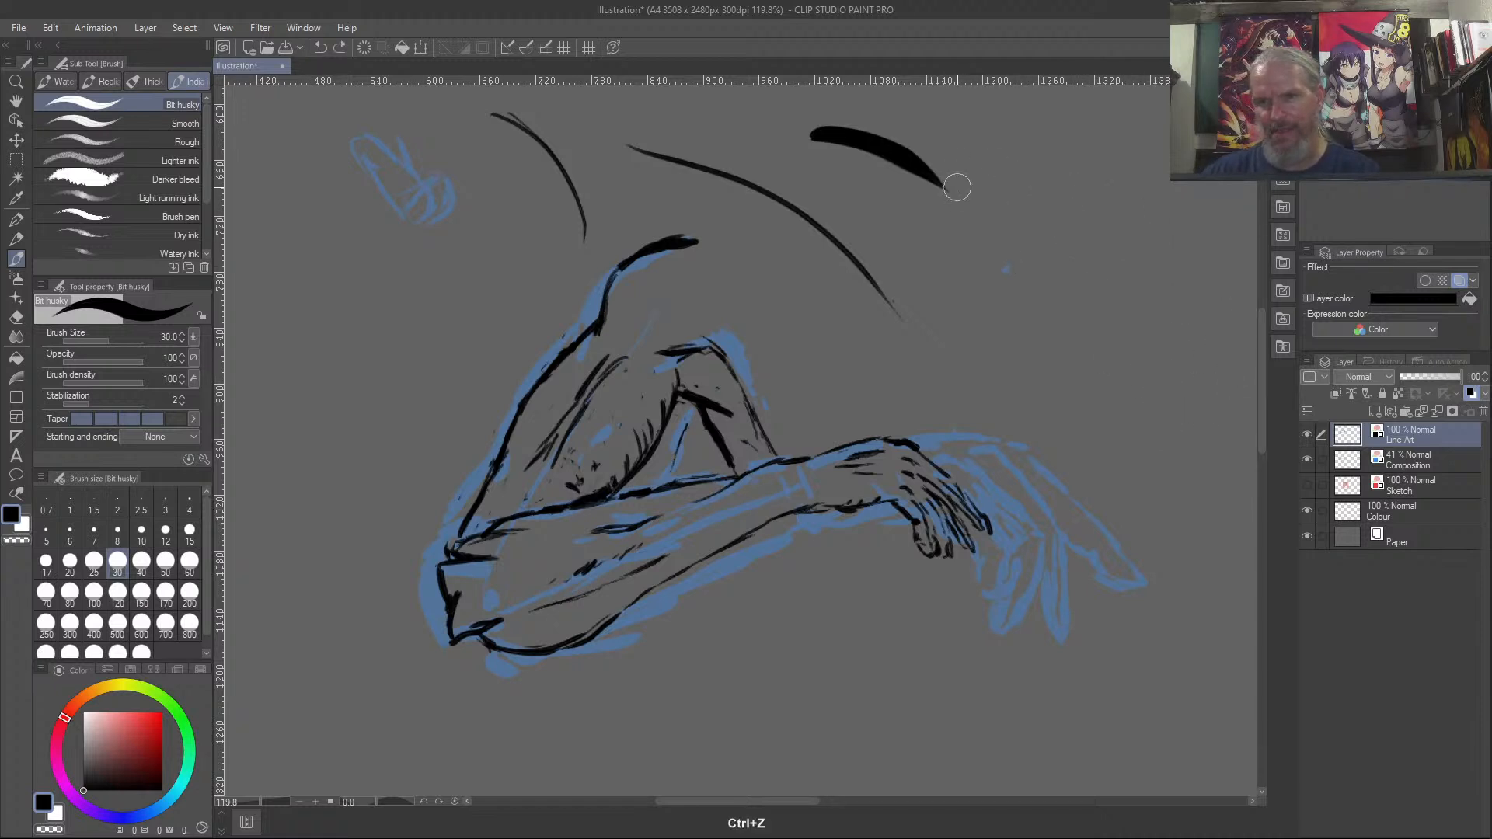
key(ctrl+z)
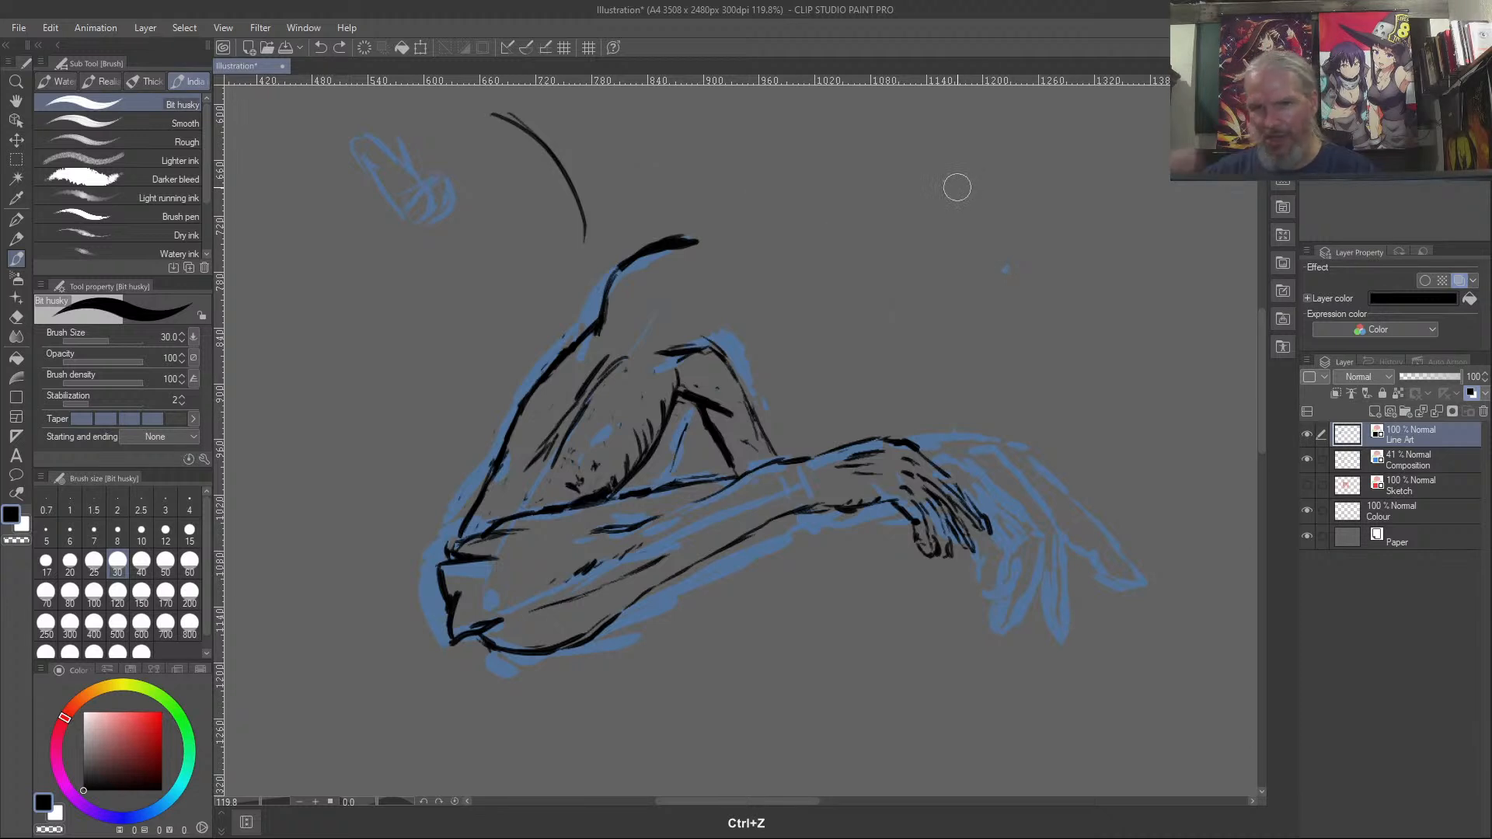
Reduce the brush size to 6 and hide the Composition layer.
key(bracketleft)
key(bracketleft)
key(bracketleft)
key(bracketleft)
key(bracketleft)
key(bracketleft)
key(bracketleft)
key(bracketleft)
key(bracketleft)
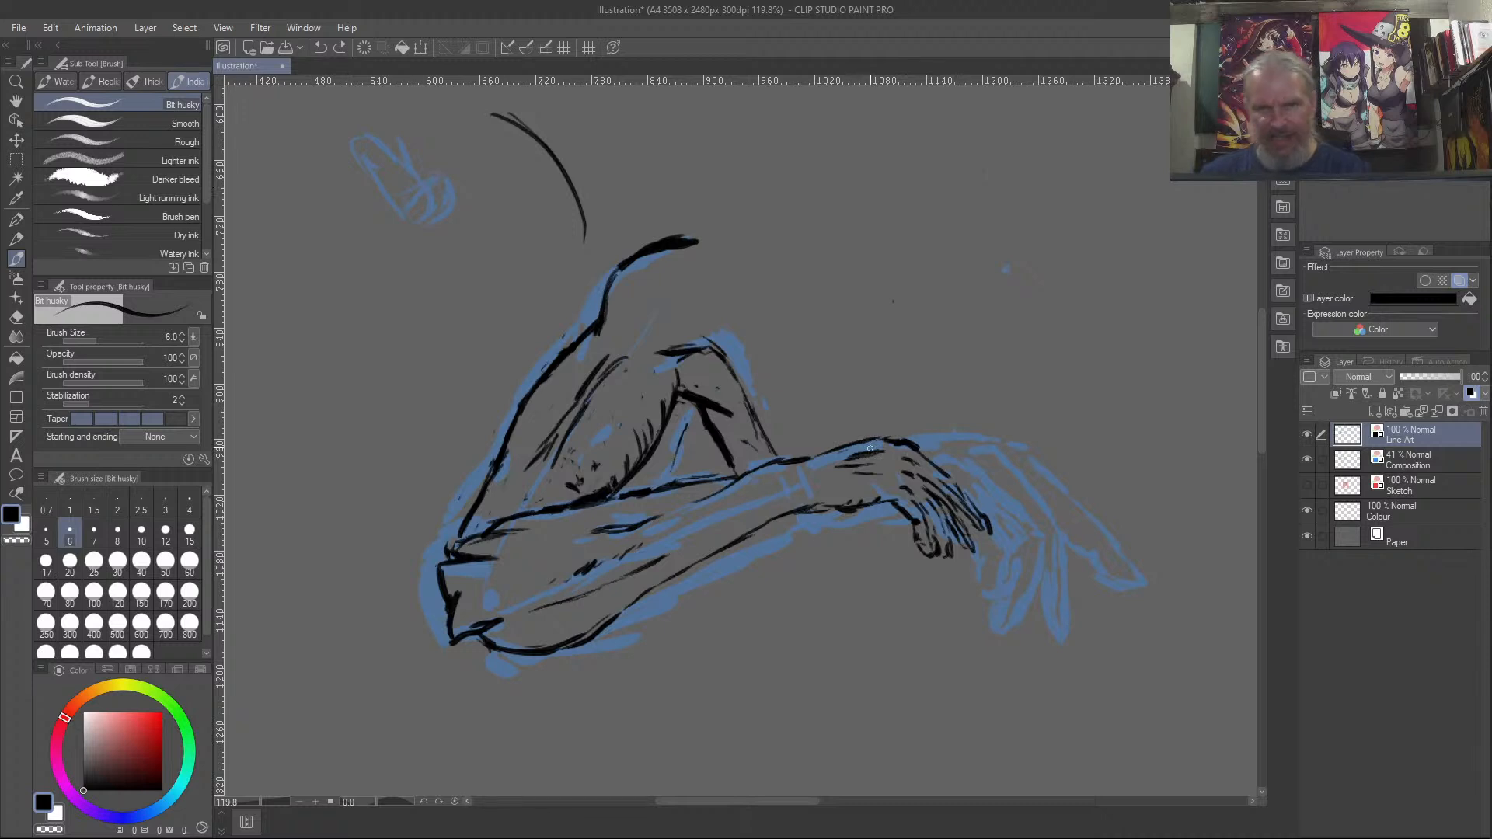
click(1307, 460)
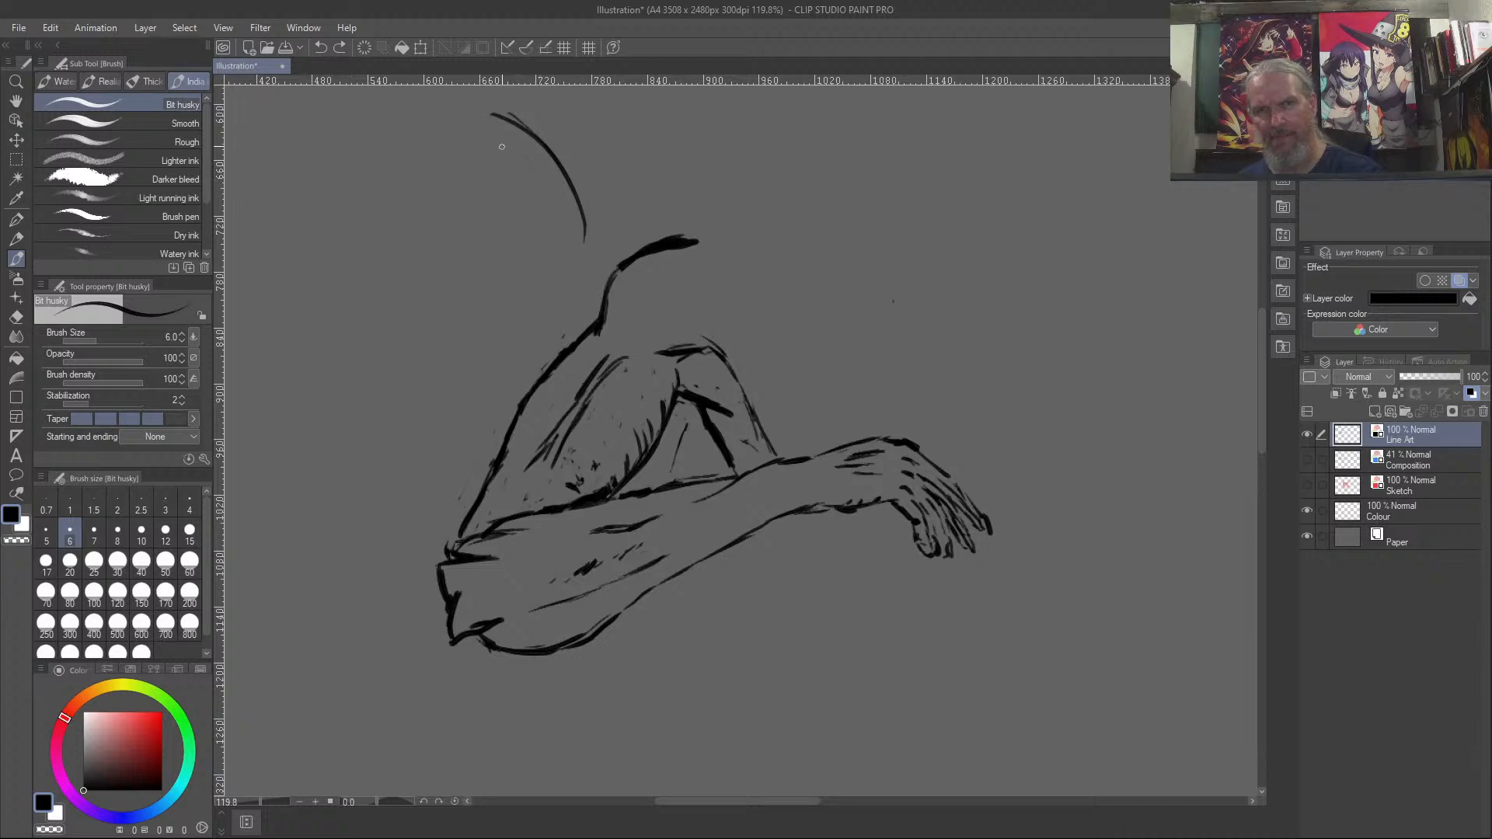
Erase the leftover arc above the shoulder with transparent colour at brush size 30, and return to black at size 10.
key(bracketright)
key(bracketright)
key(bracketright)
key(bracketright)
key(bracketright)
key(bracketright)
key(bracketright)
key(bracketright)
key(bracketright)
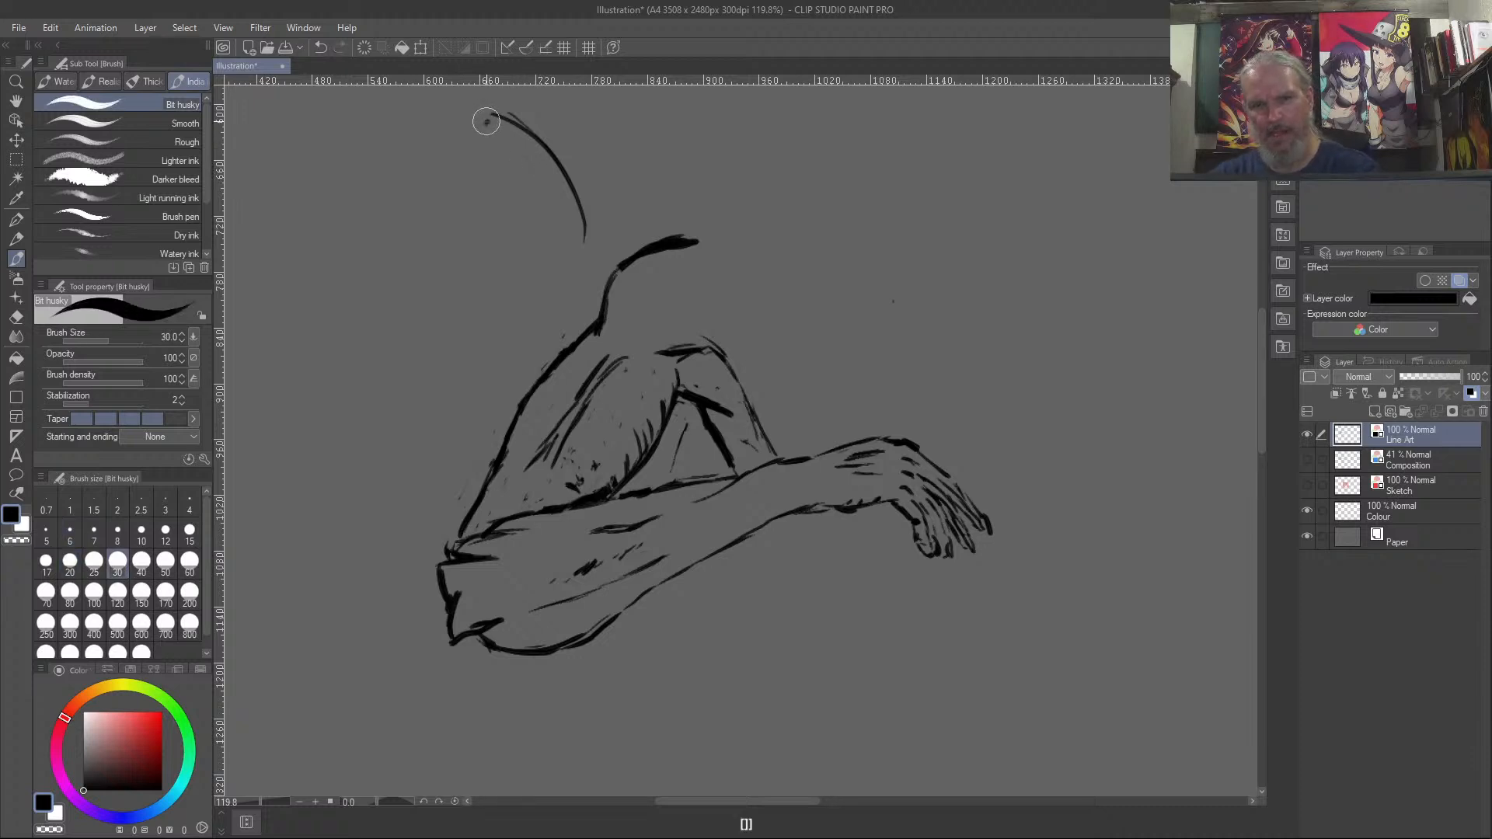
mouse_move(489, 129)
mouse_down()
mouse_move(546, 148)
mouse_move(574, 226)
mouse_up()
key(c)
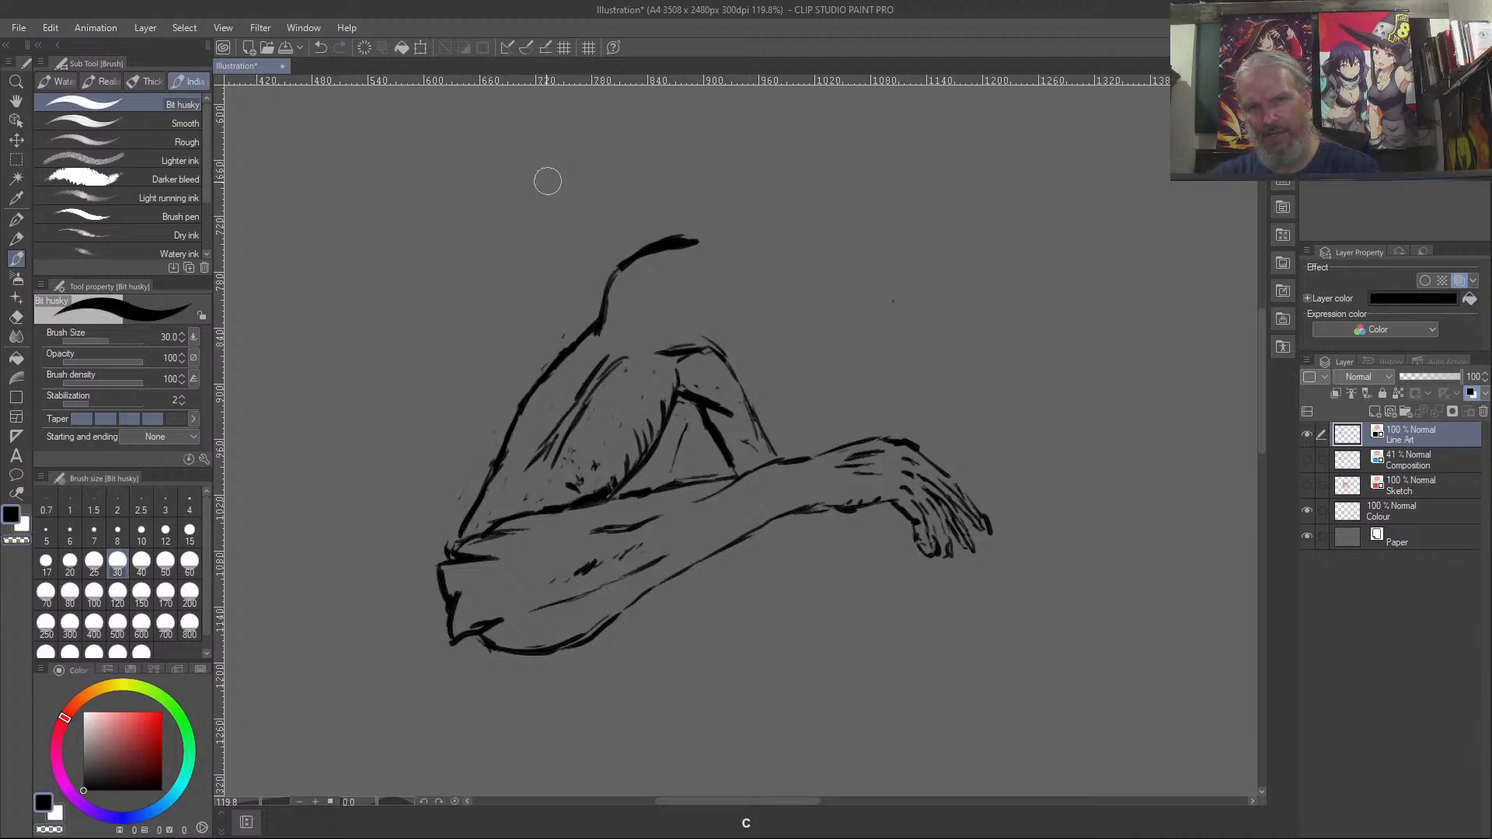
key(bracketleft)
key(bracketleft)
key(bracketleft)
key(bracketleft)
key(bracketleft)
key(bracketleft)
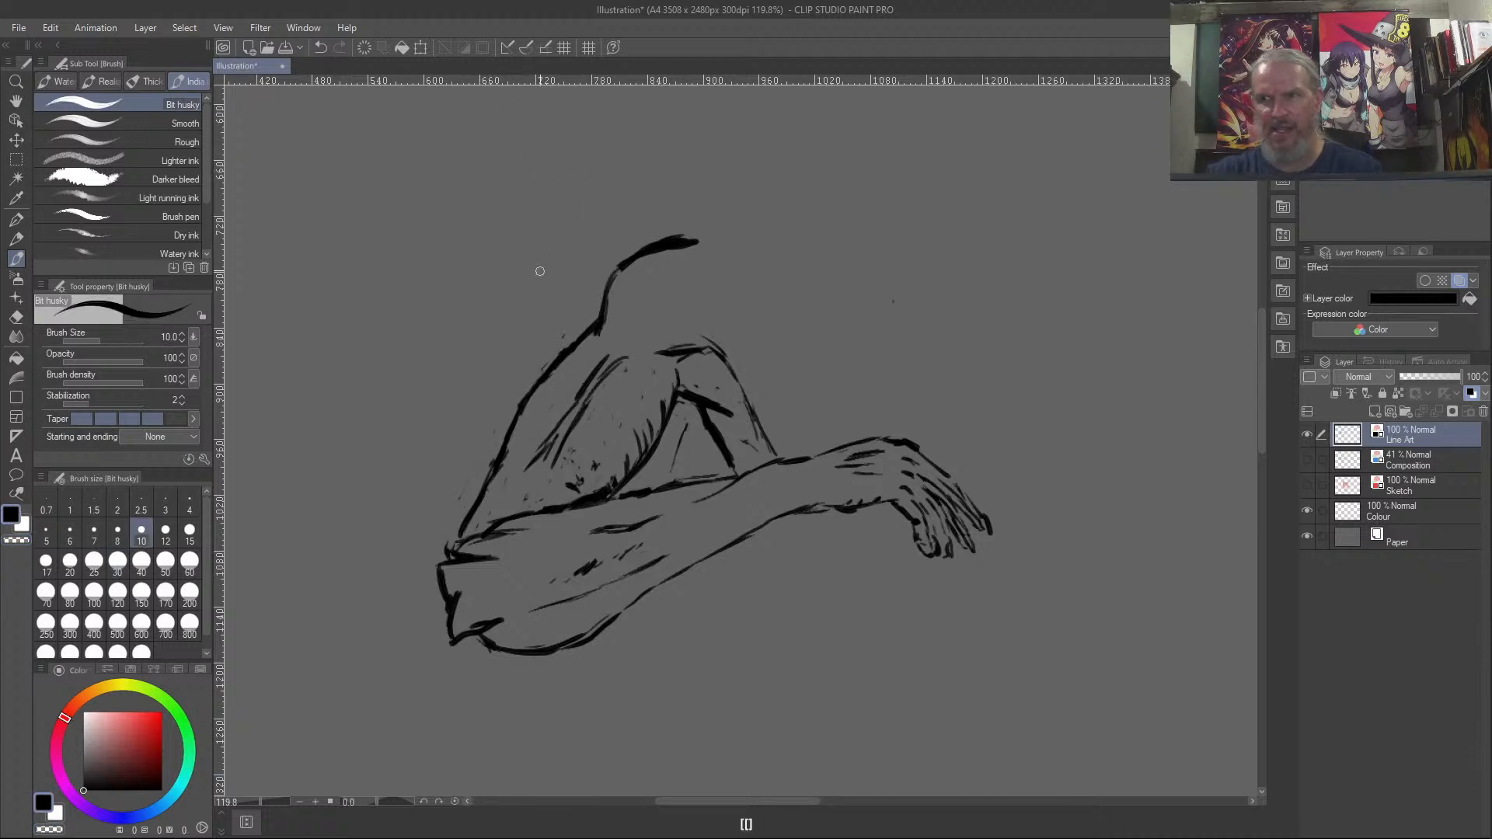
Lasso the entire inked arm and hand, and copy and paste the selection onto a new layer.
key(m)
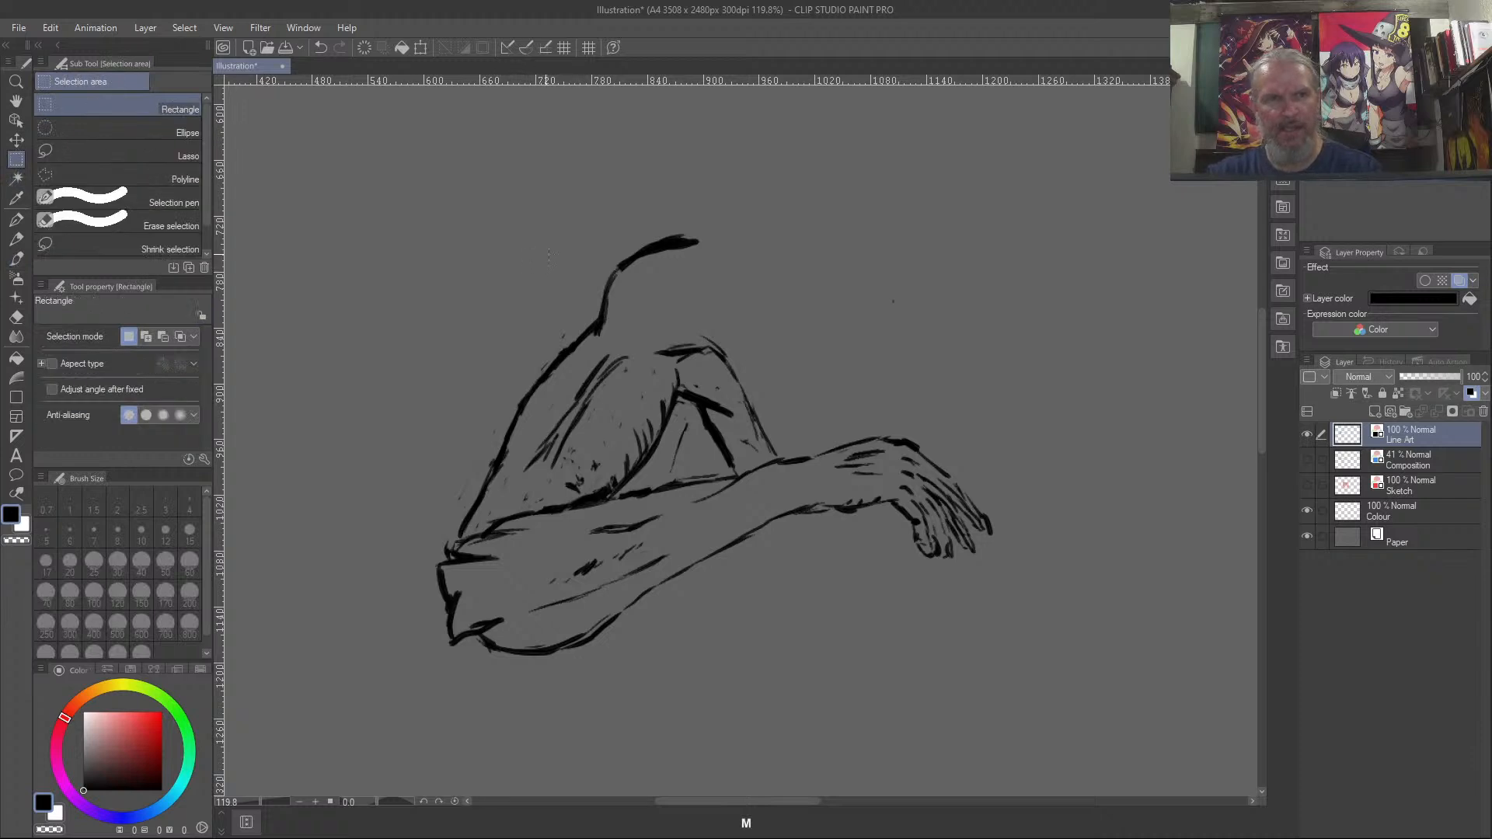
key(m)
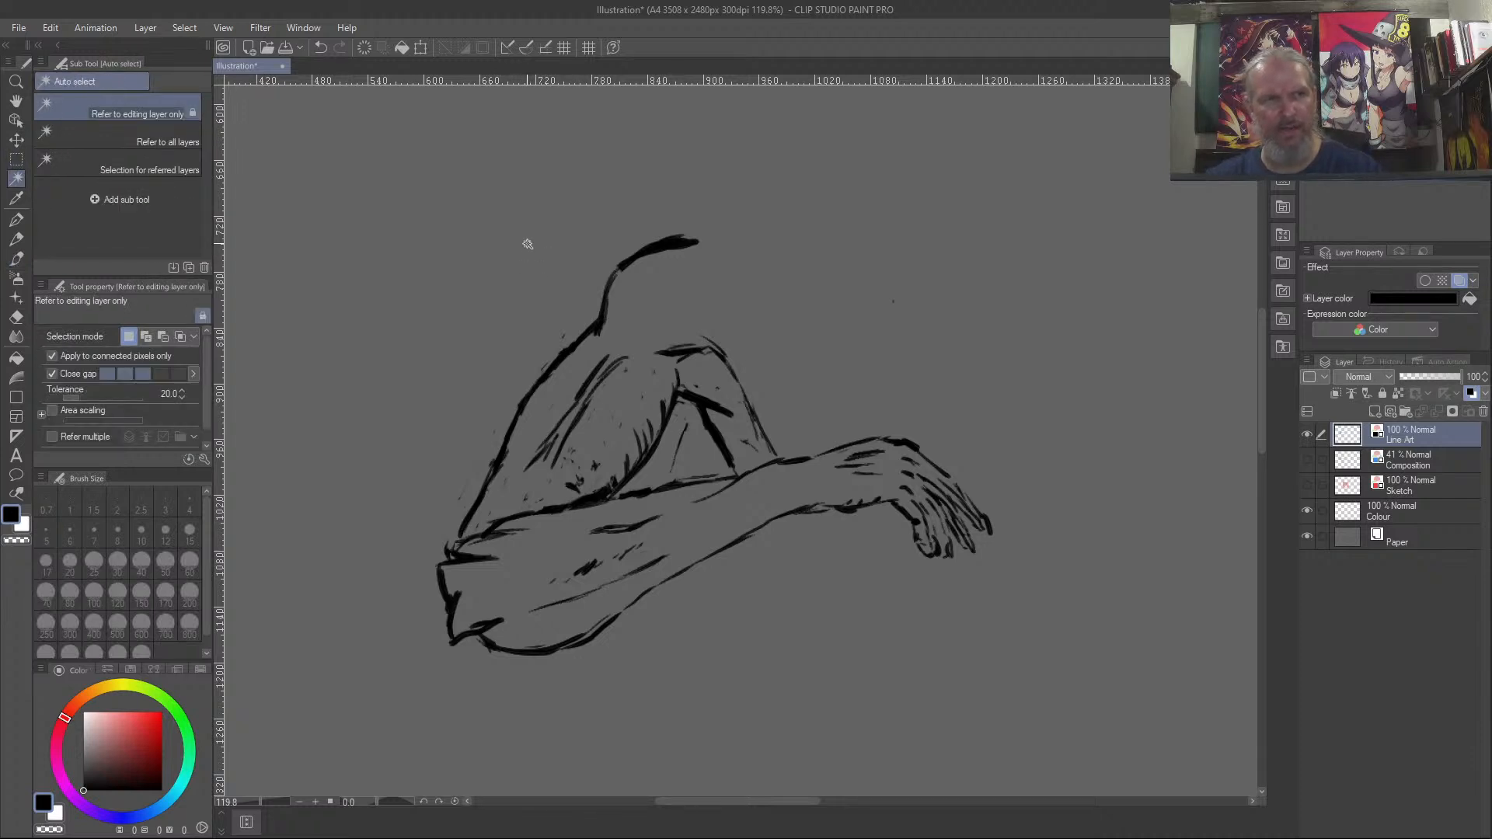
key(m)
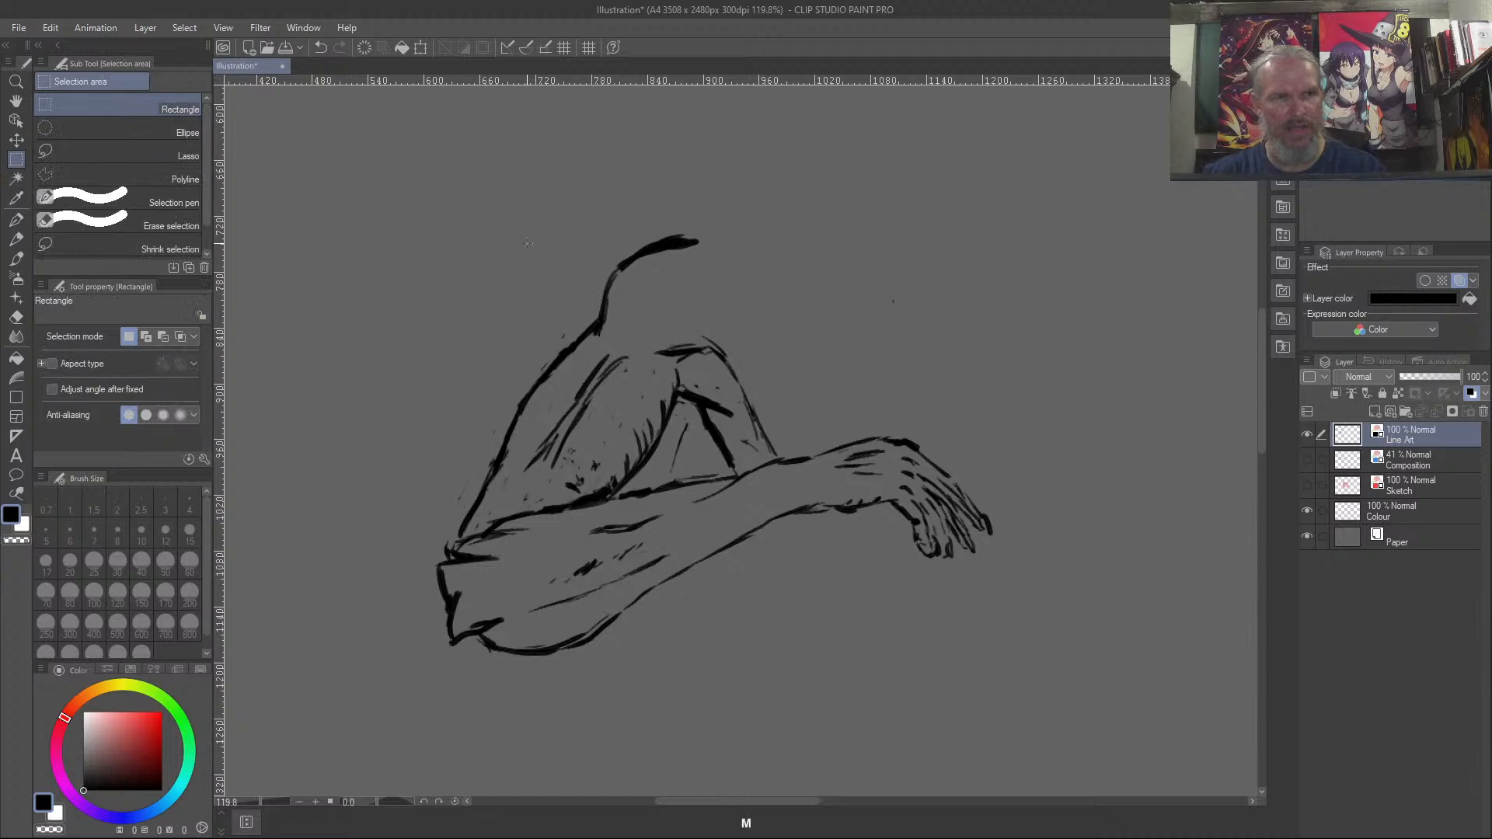
click(101, 157)
mouse_move(696, 187)
mouse_down()
mouse_move(620, 190)
mouse_move(399, 427)
mouse_move(474, 686)
mouse_move(834, 659)
mouse_move(1077, 436)
mouse_move(635, 194)
mouse_move(682, 189)
mouse_up()
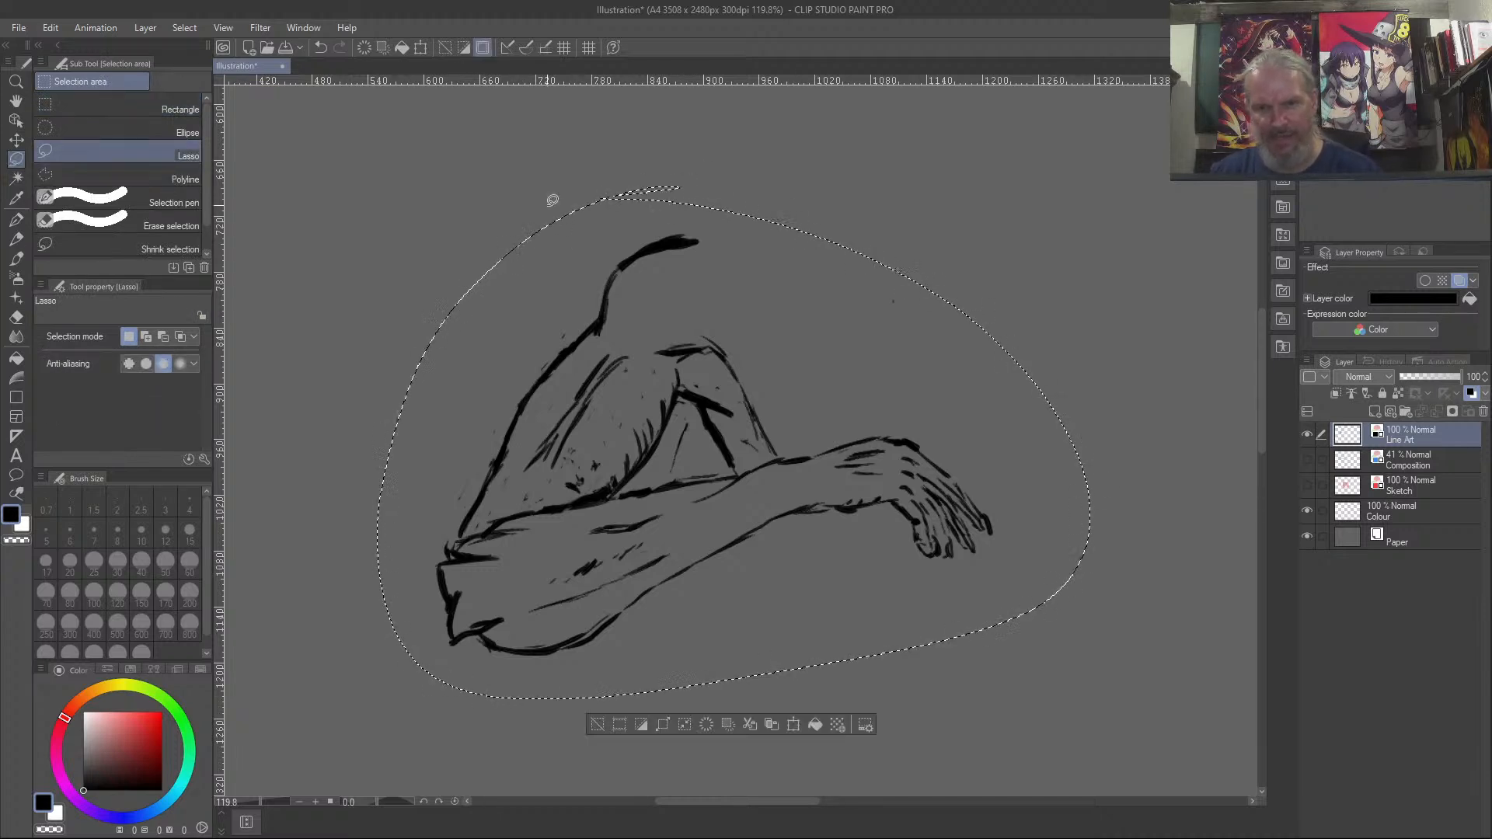
click(780, 726)
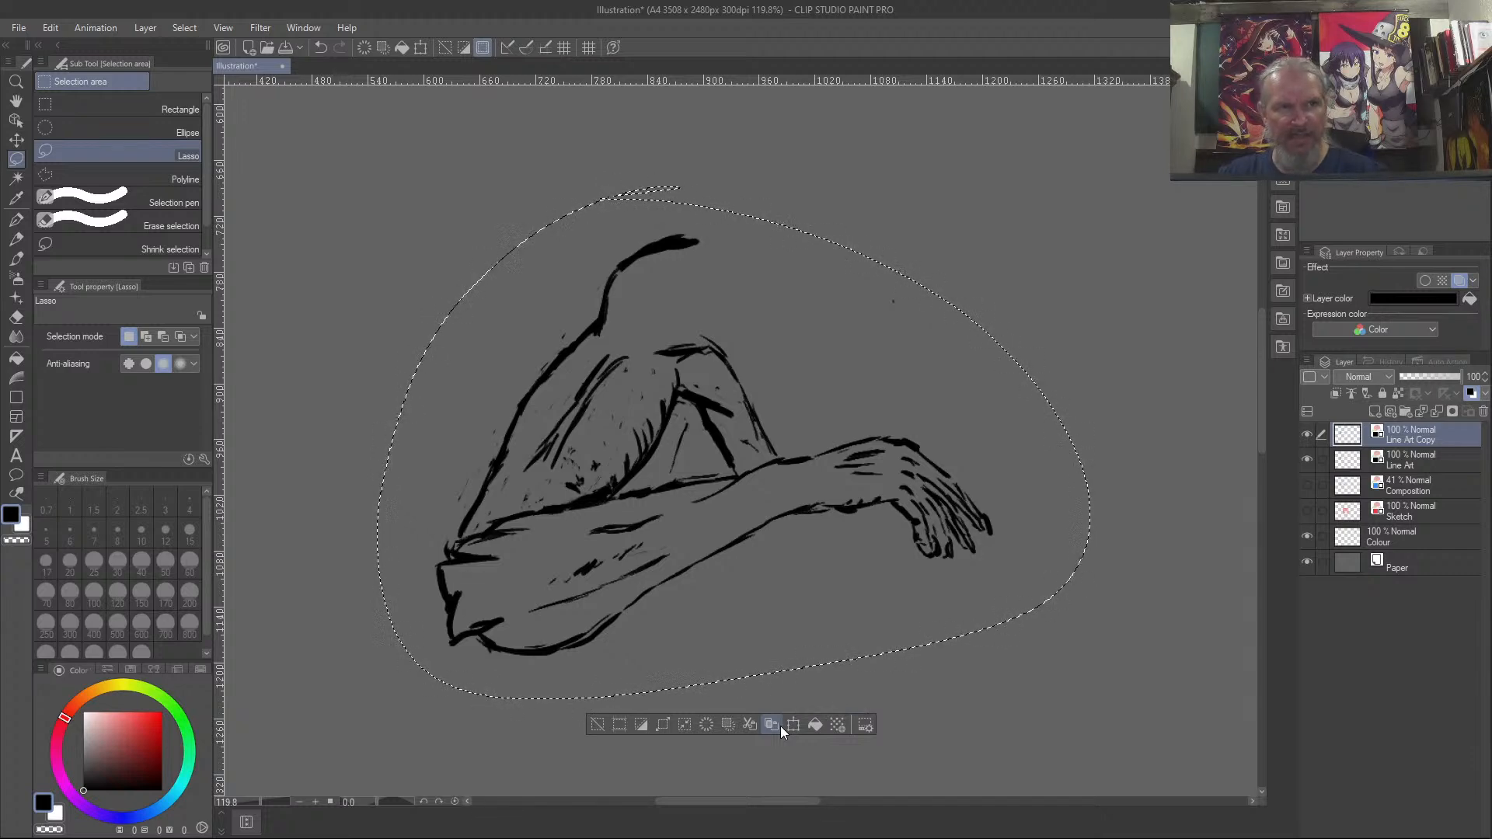
Move the copied arm with the Move layer tool into the empty canvas area to the right of the original.
click(16, 144)
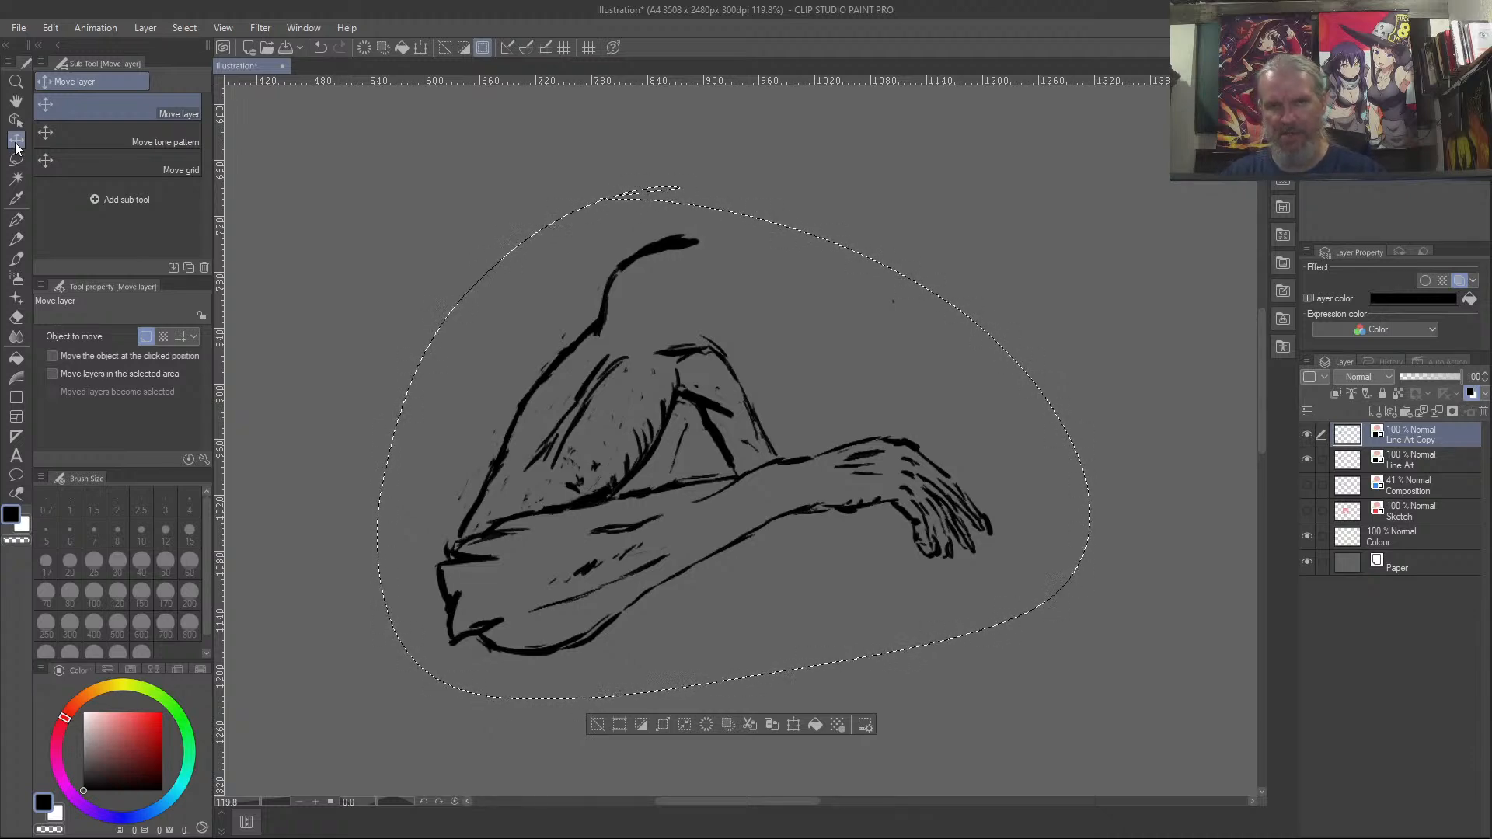
drag(609, 422, 1145, 433)
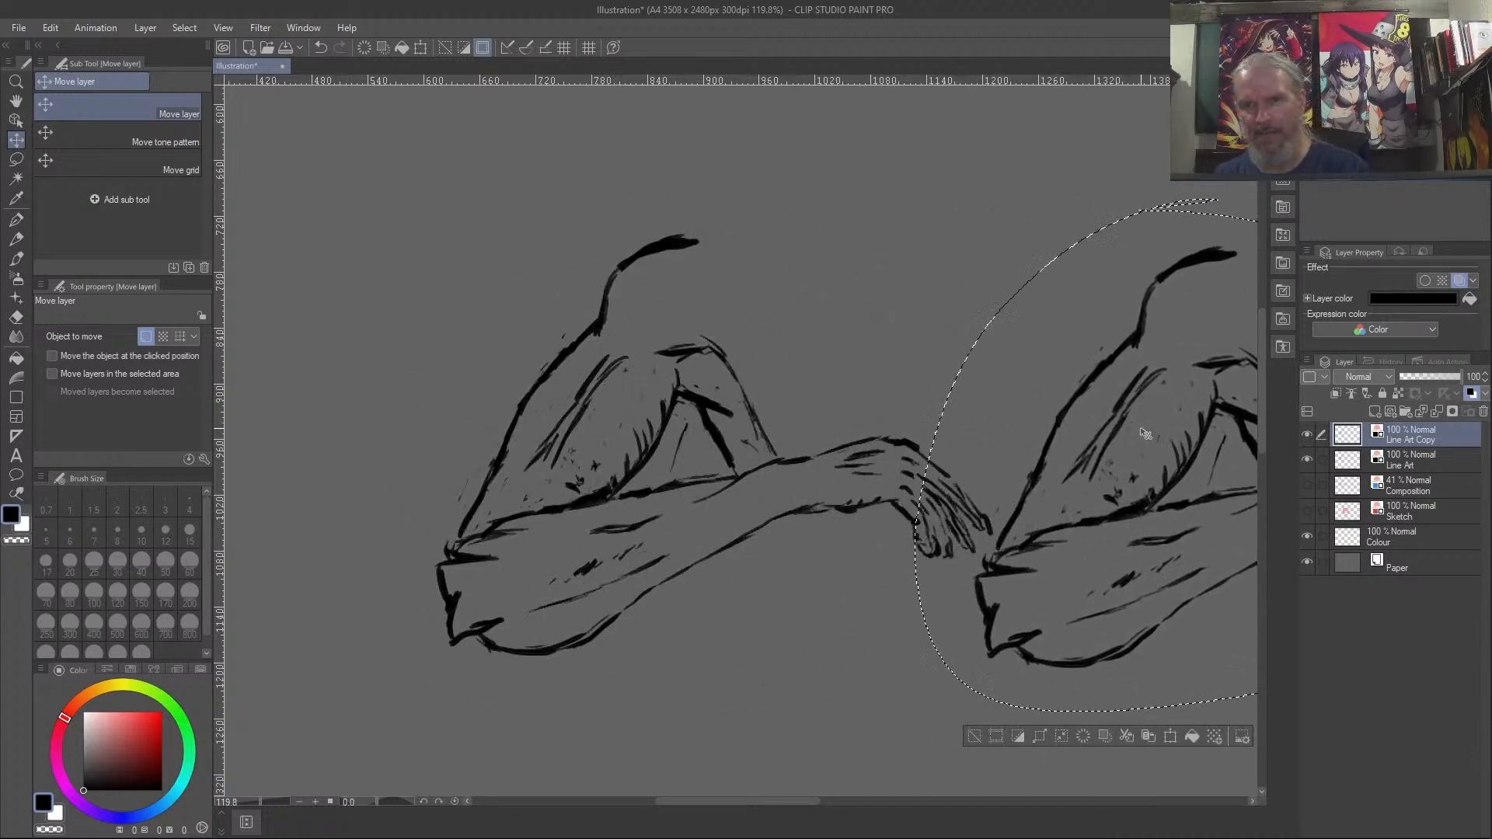
drag(943, 267, 498, 260)
drag(671, 509, 930, 477)
drag(731, 304, 387, 322)
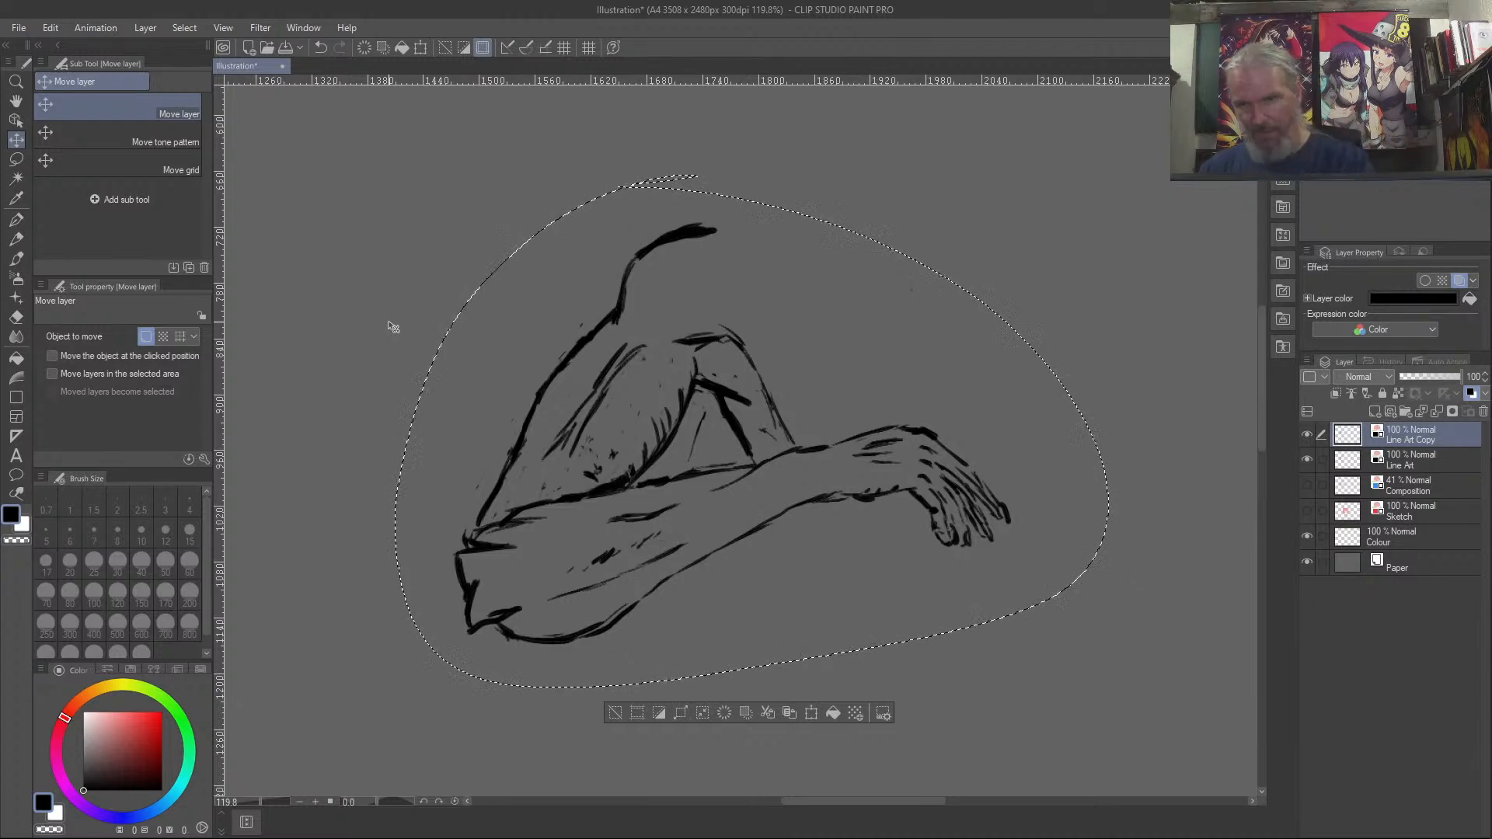
scroll(388, 326, up, 2)
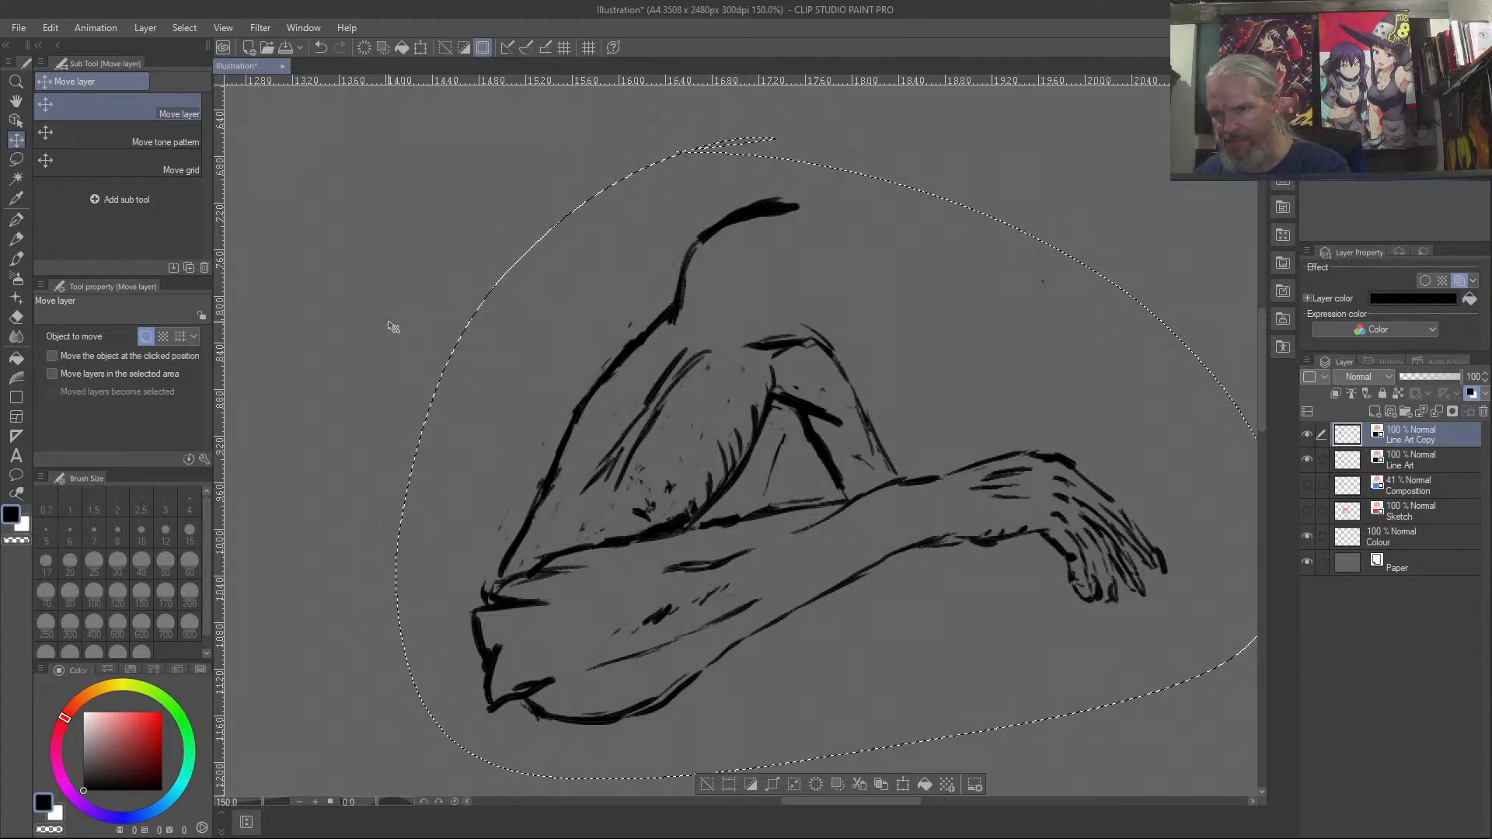
click(1390, 334)
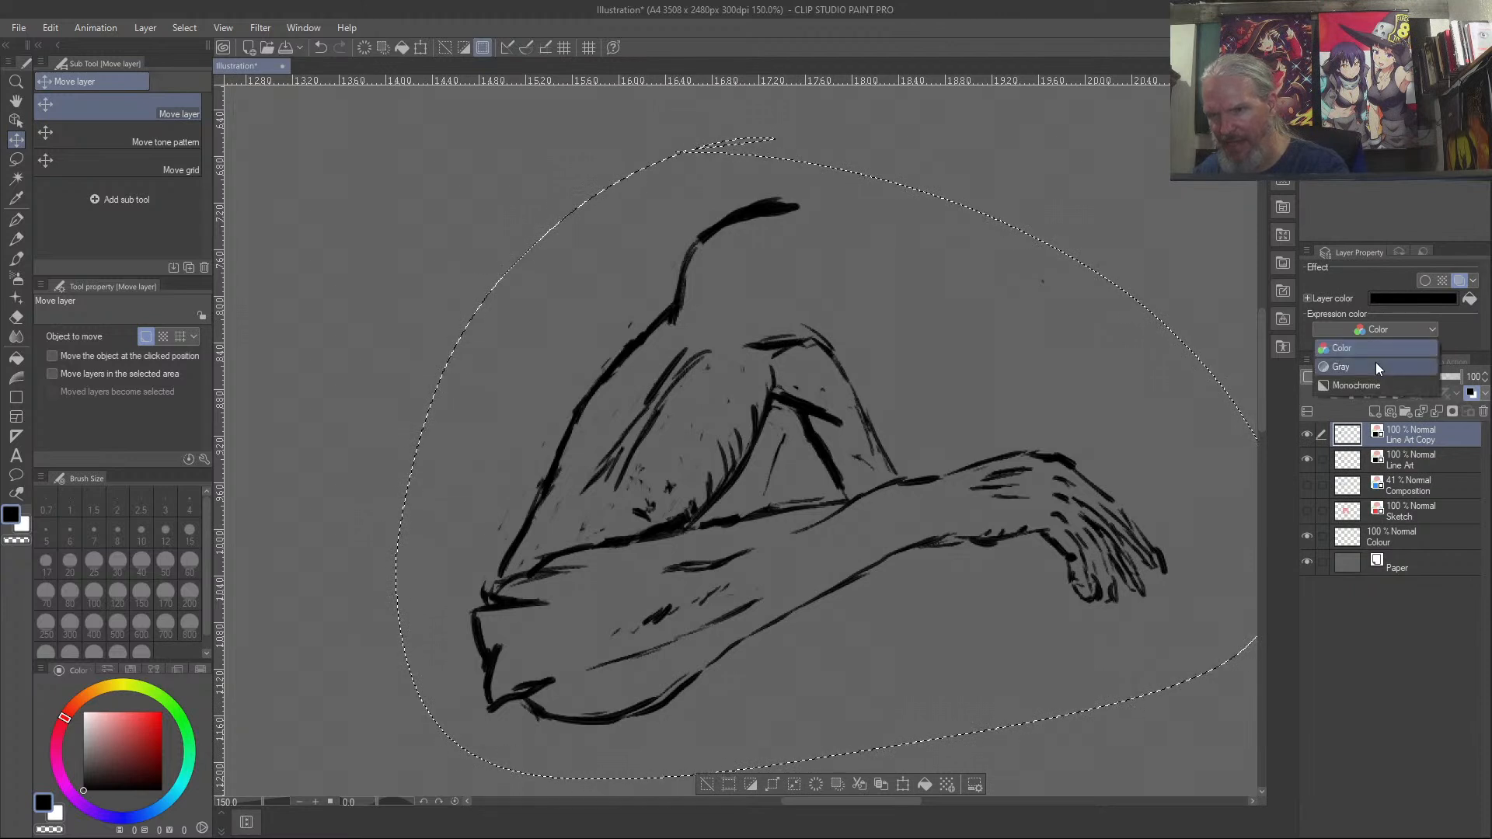
click(1349, 349)
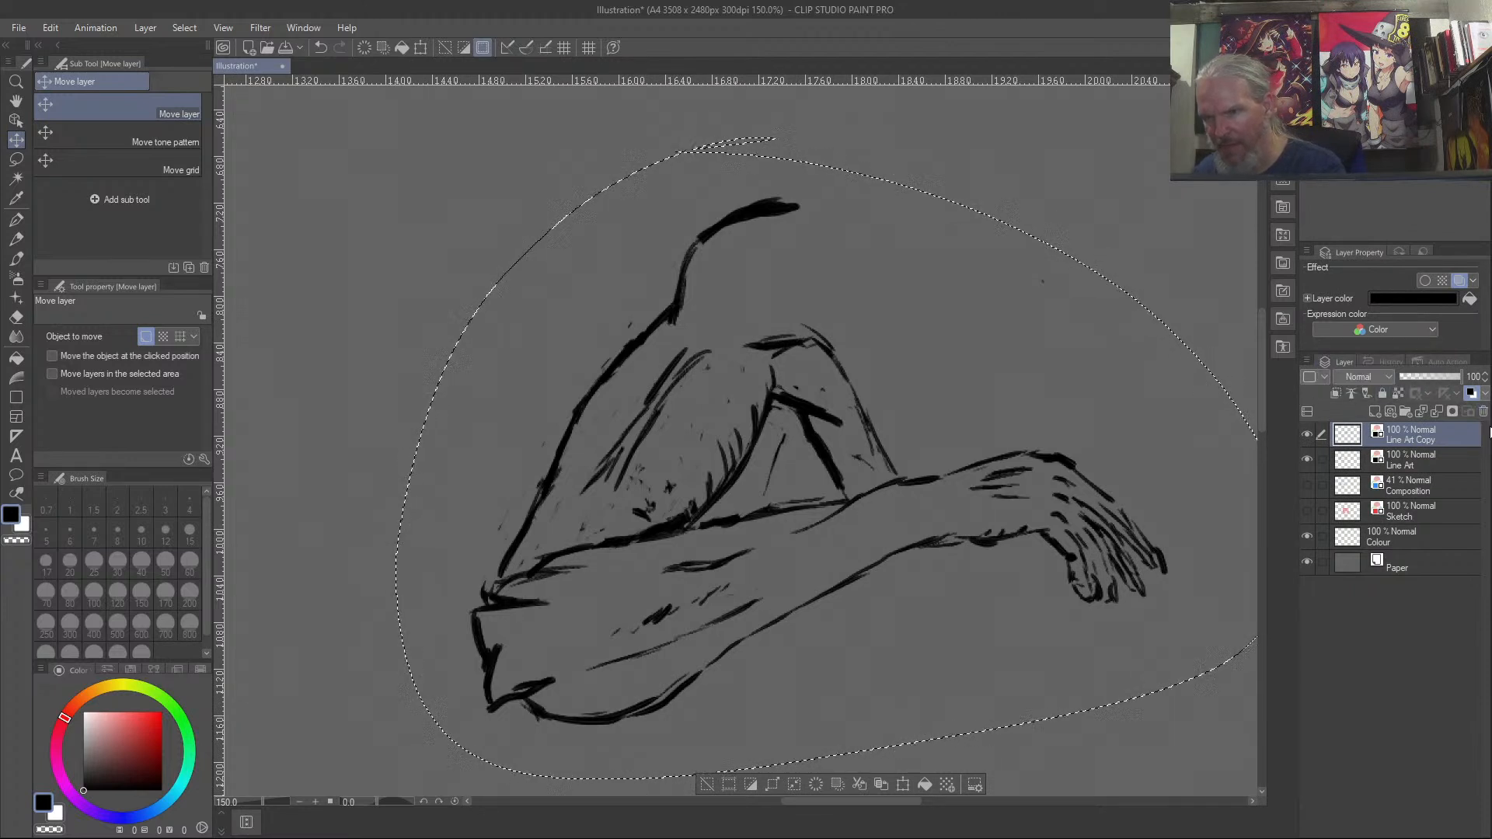
click(1470, 393)
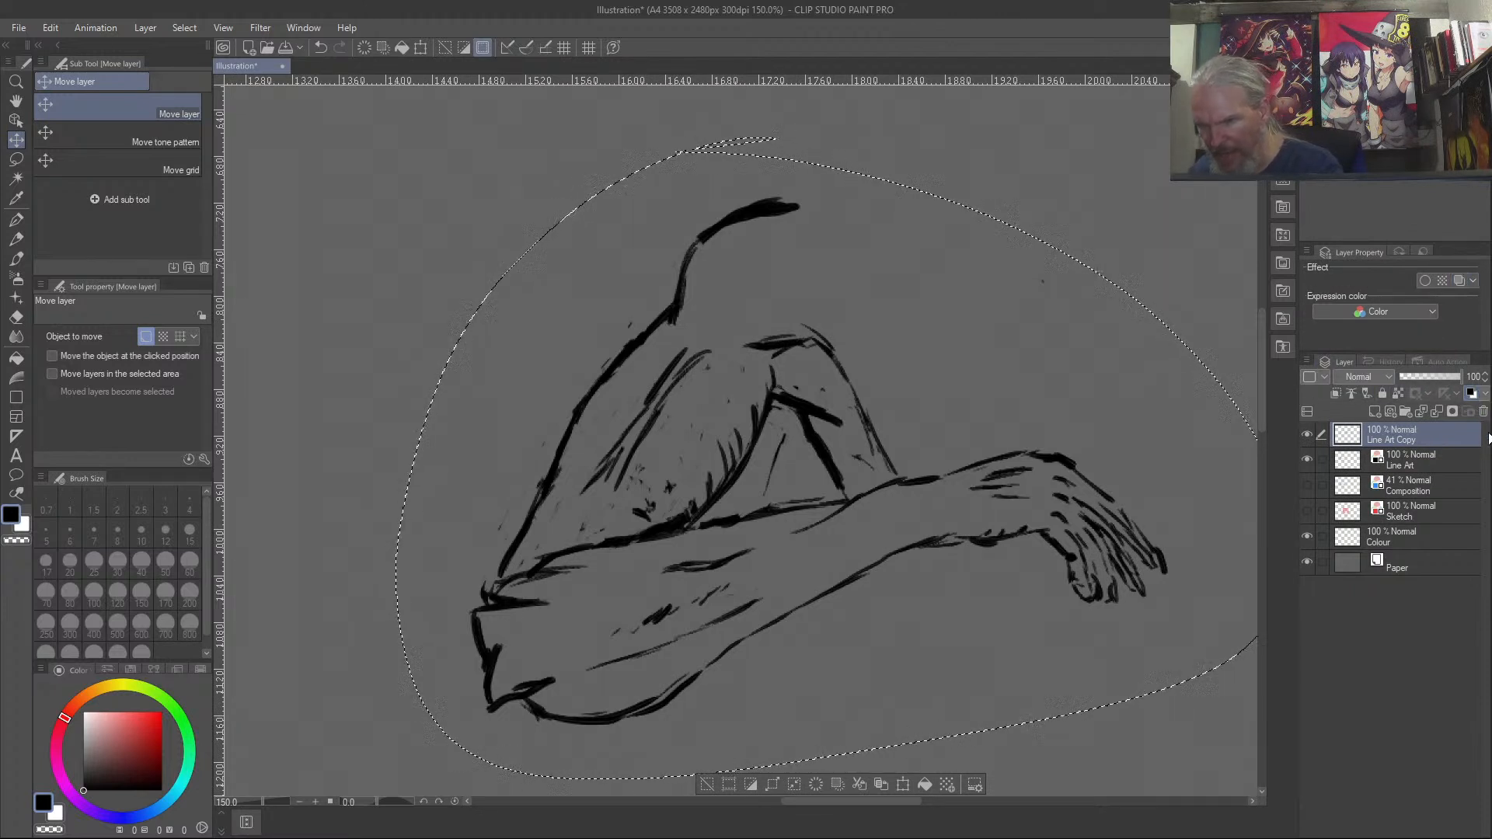
click(1471, 394)
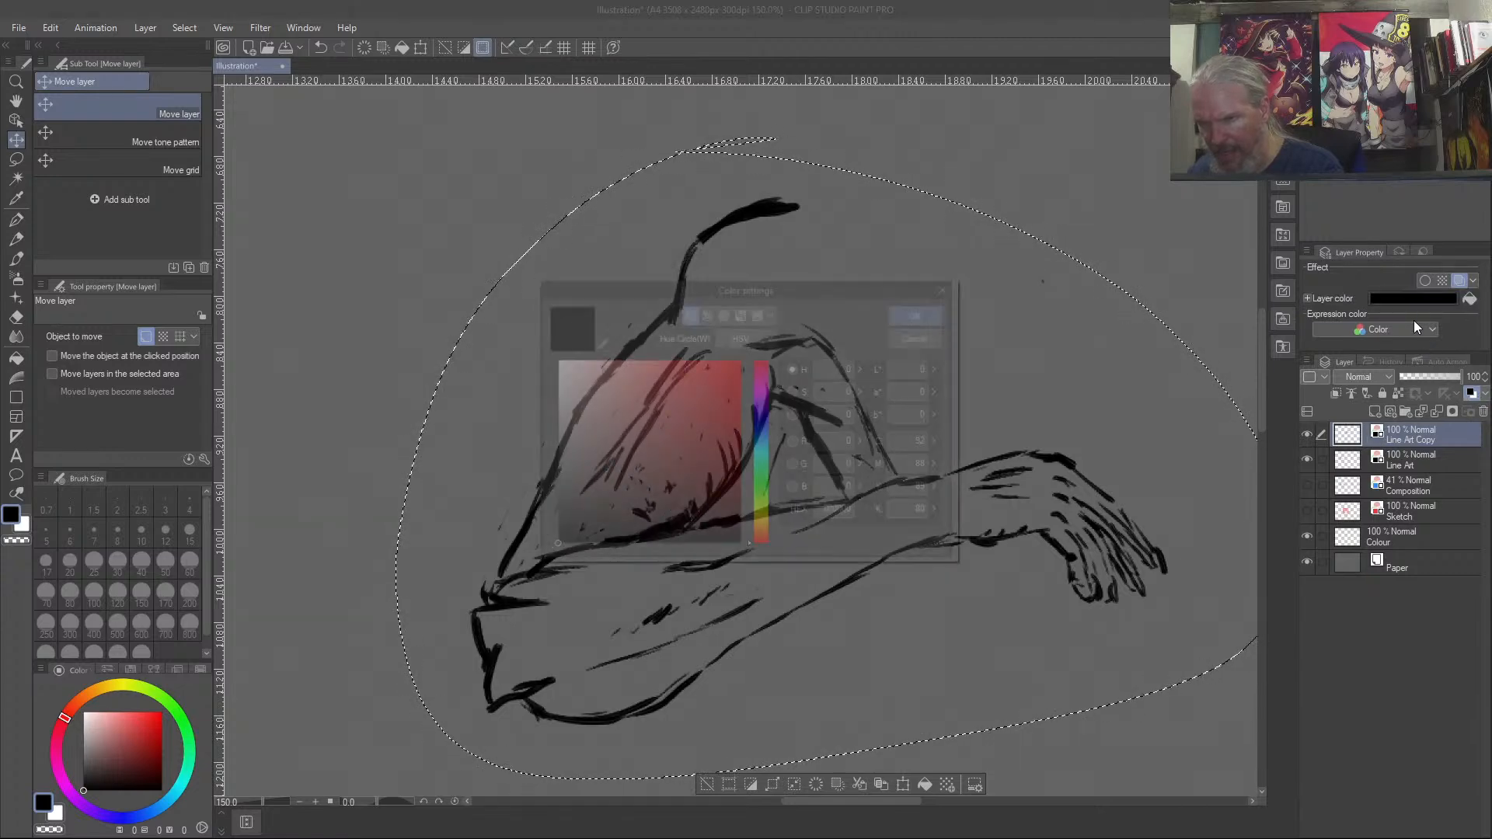
Set the layer colour of Line Art Copy to medium blue, hex 0F72AD.
click(764, 430)
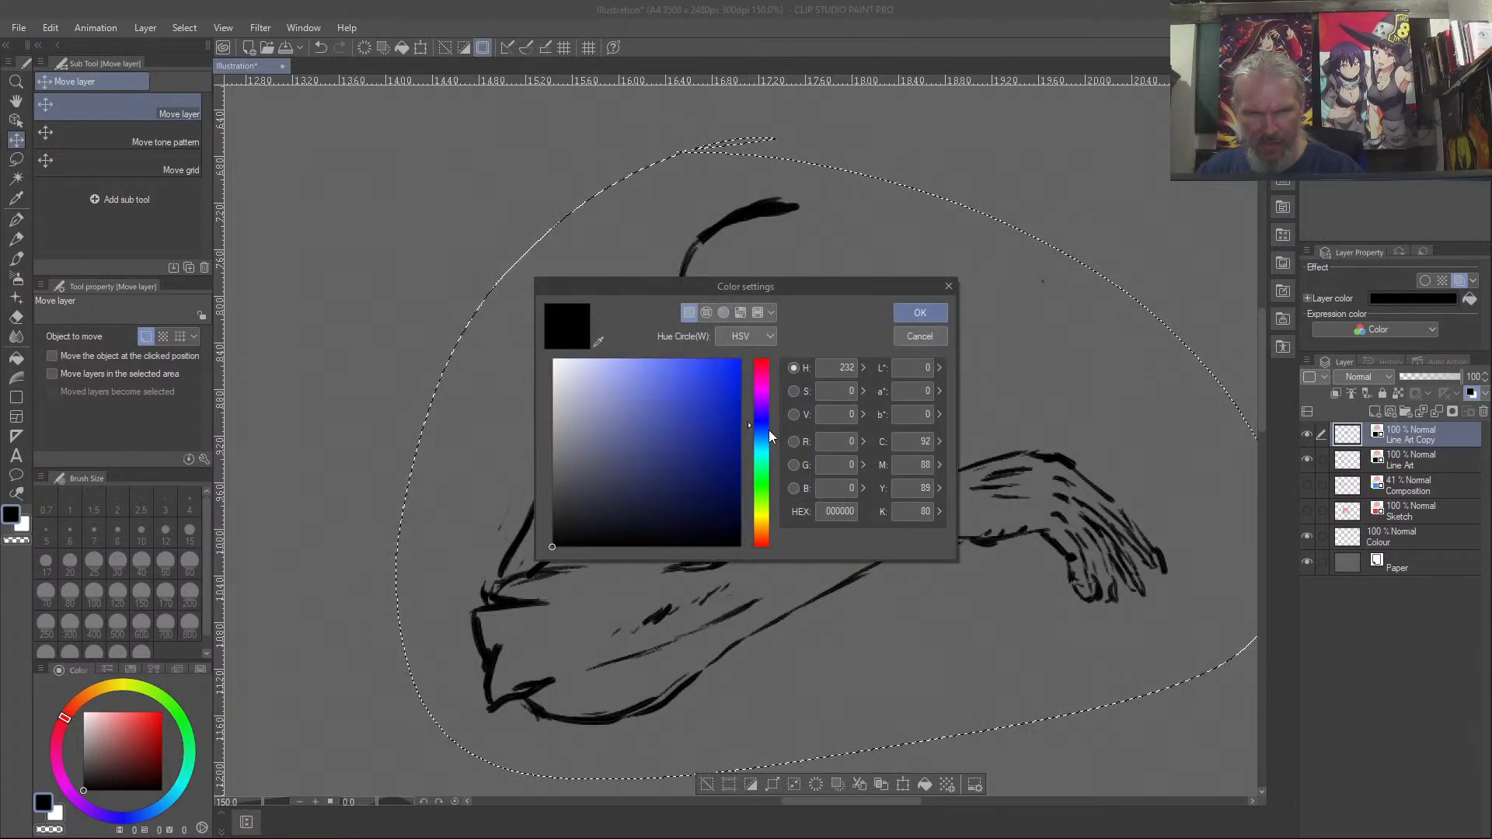
click(757, 440)
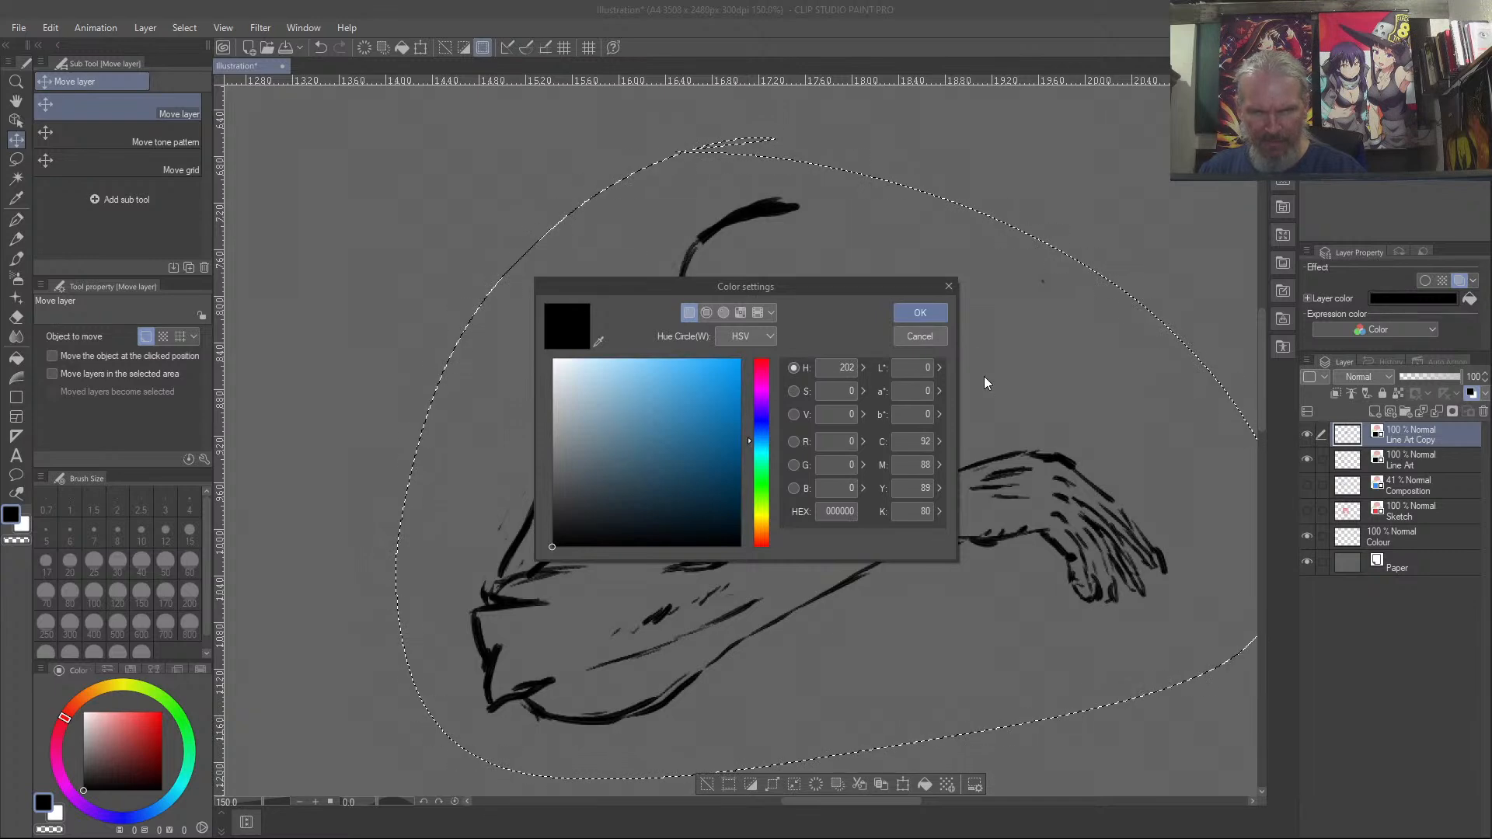
drag(644, 431, 723, 420)
click(920, 316)
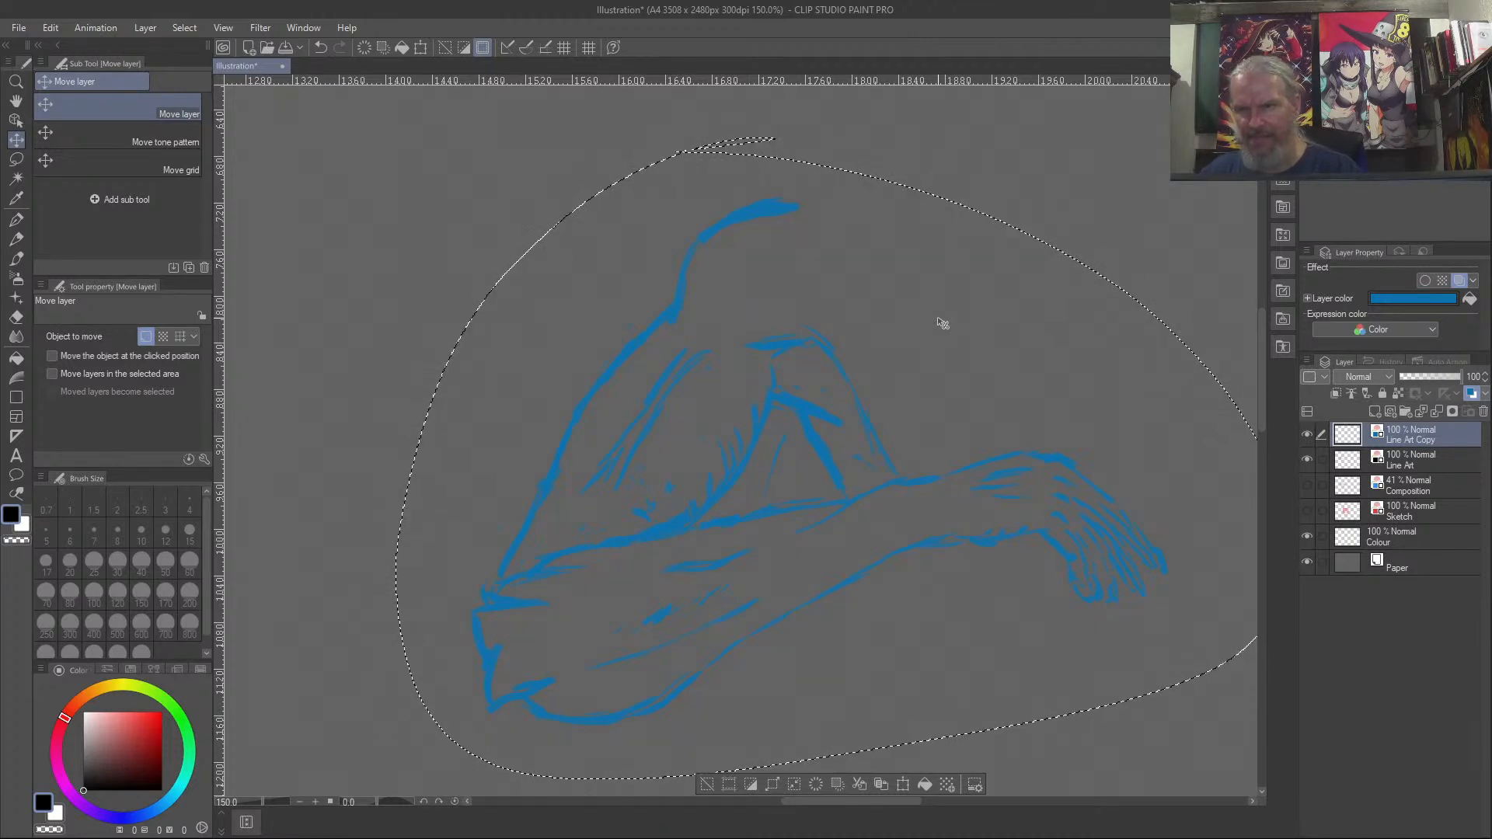
Change the layer colour of Line Art Copy to dark navy blue, hex 041163.
click(1391, 299)
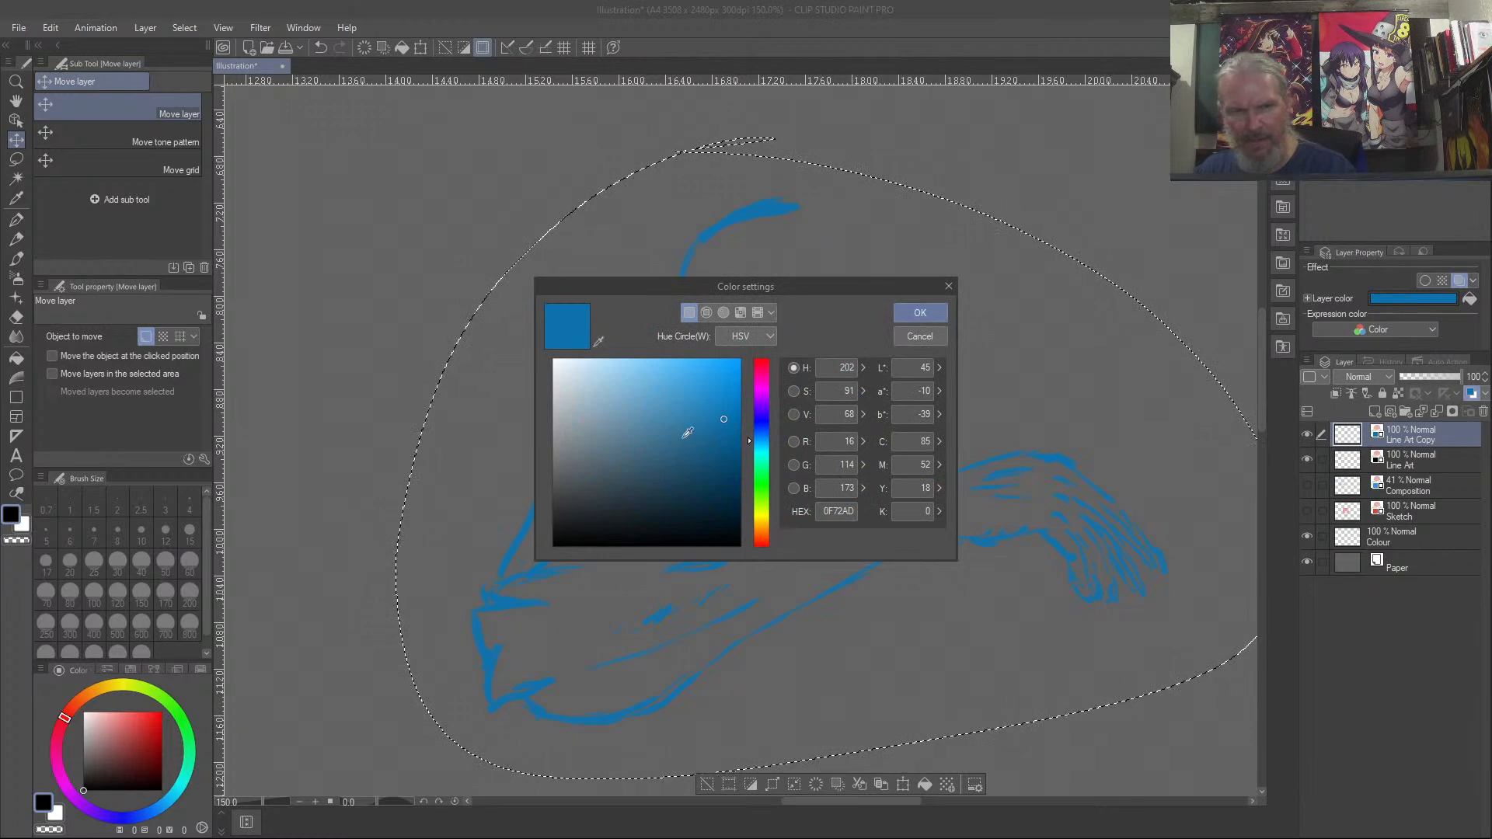
click(732, 473)
click(767, 433)
drag(767, 432, 757, 431)
click(762, 428)
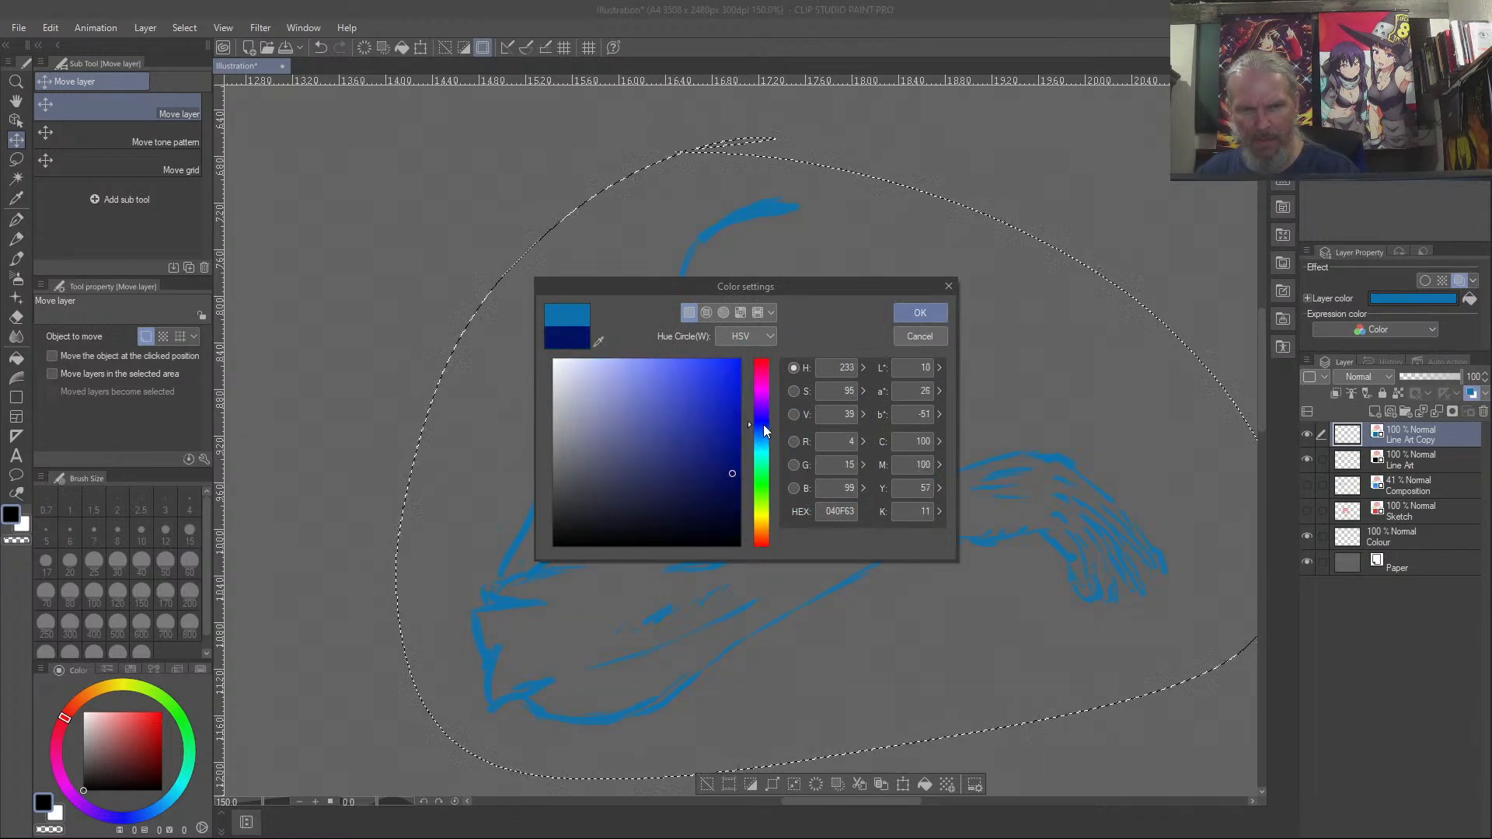
click(928, 315)
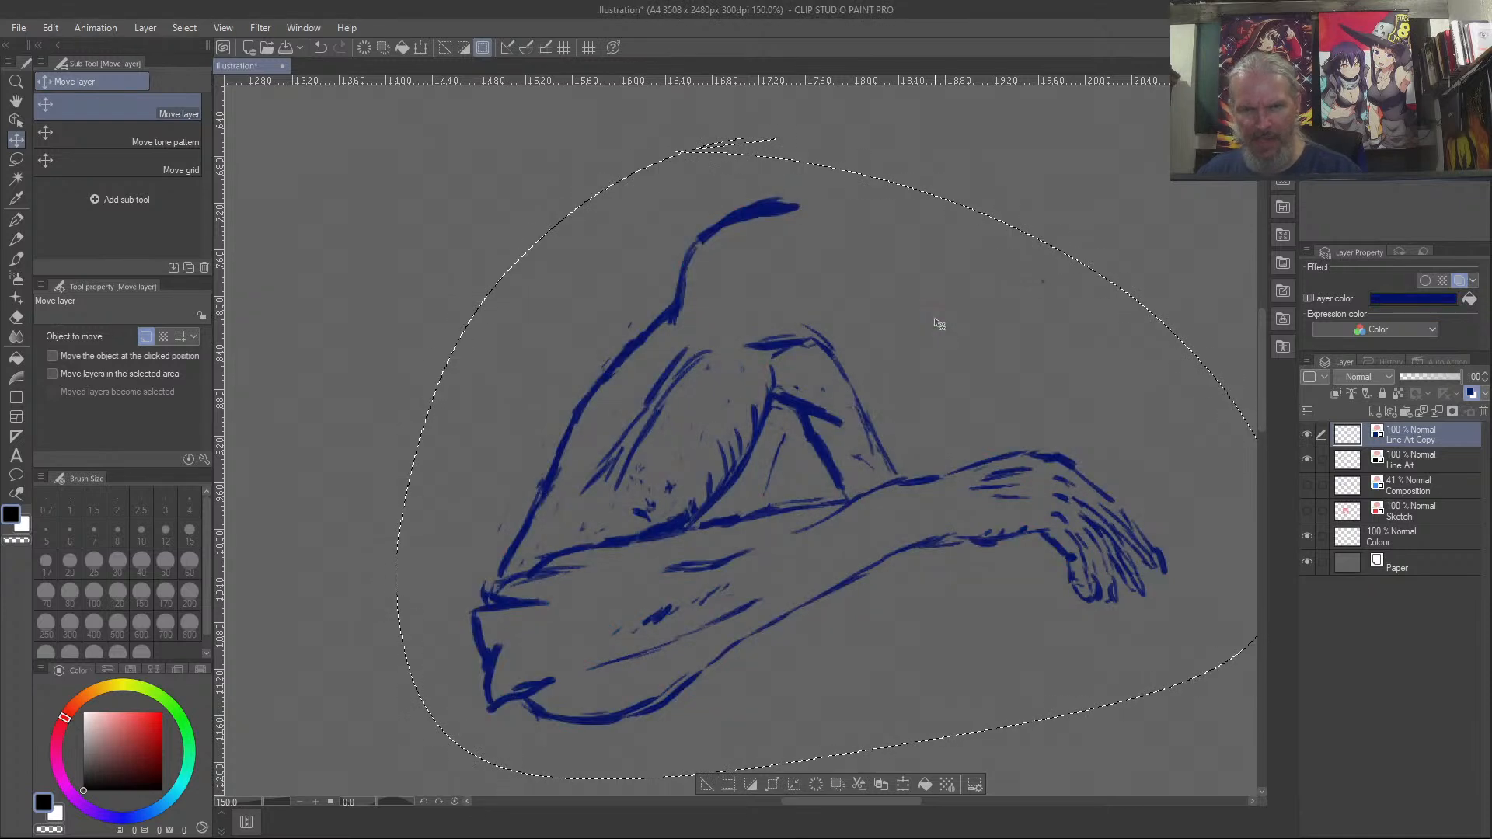
Brighten the layer colour of Line Art Copy to royal blue, hex 293DBE.
click(1399, 296)
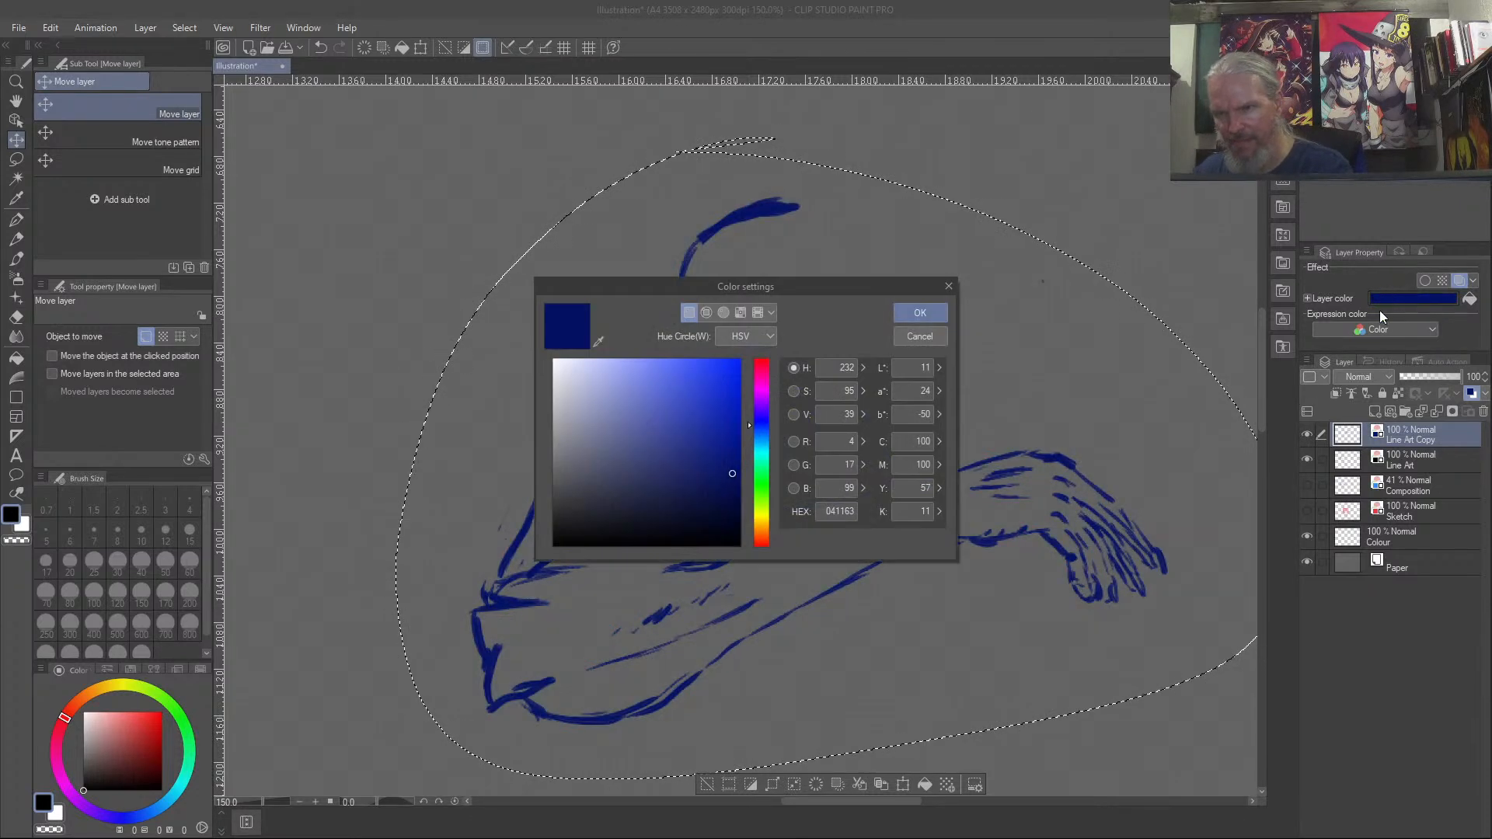
drag(701, 418, 700, 407)
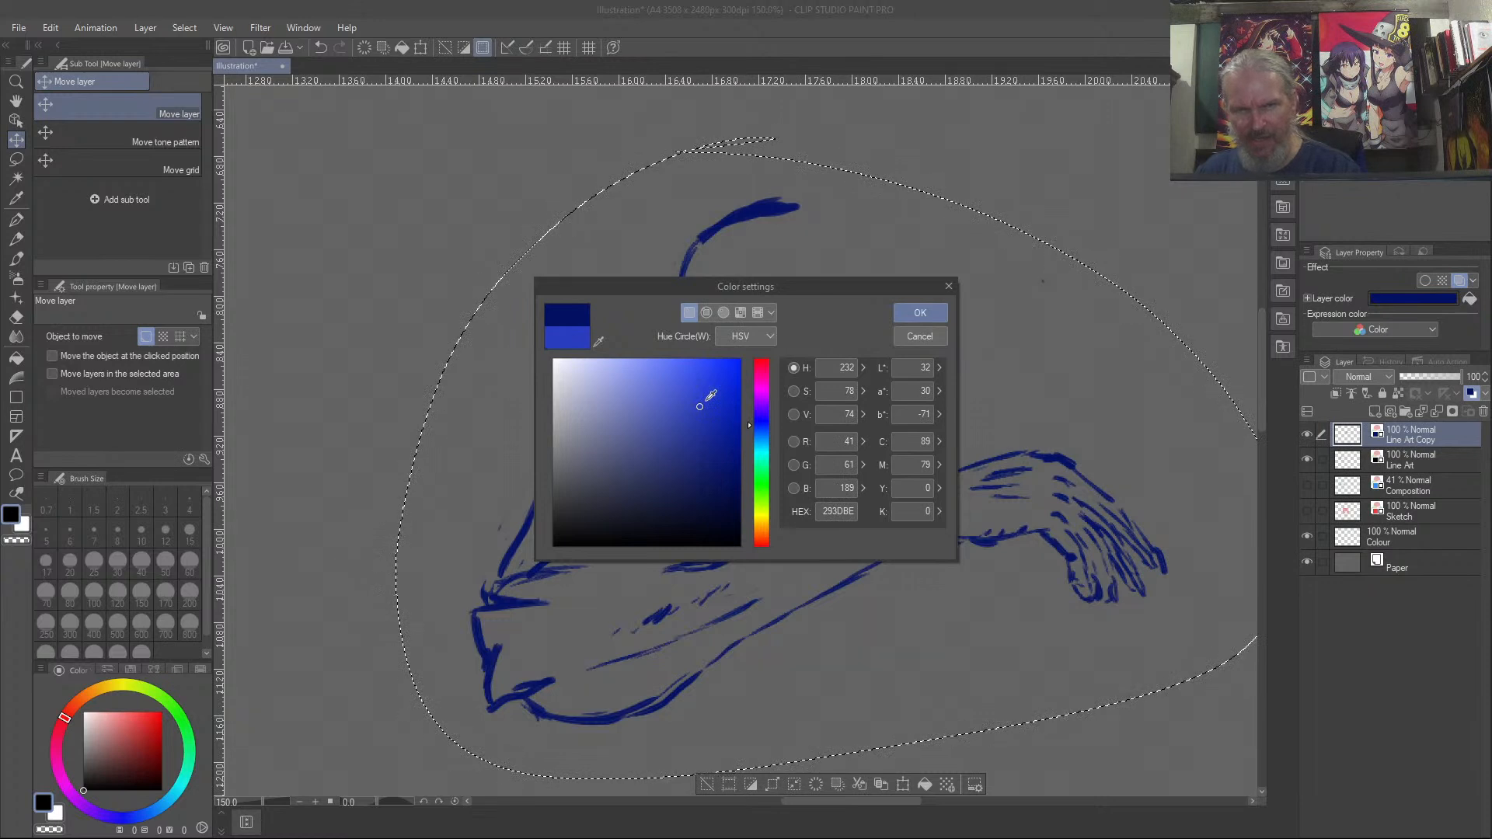
click(919, 312)
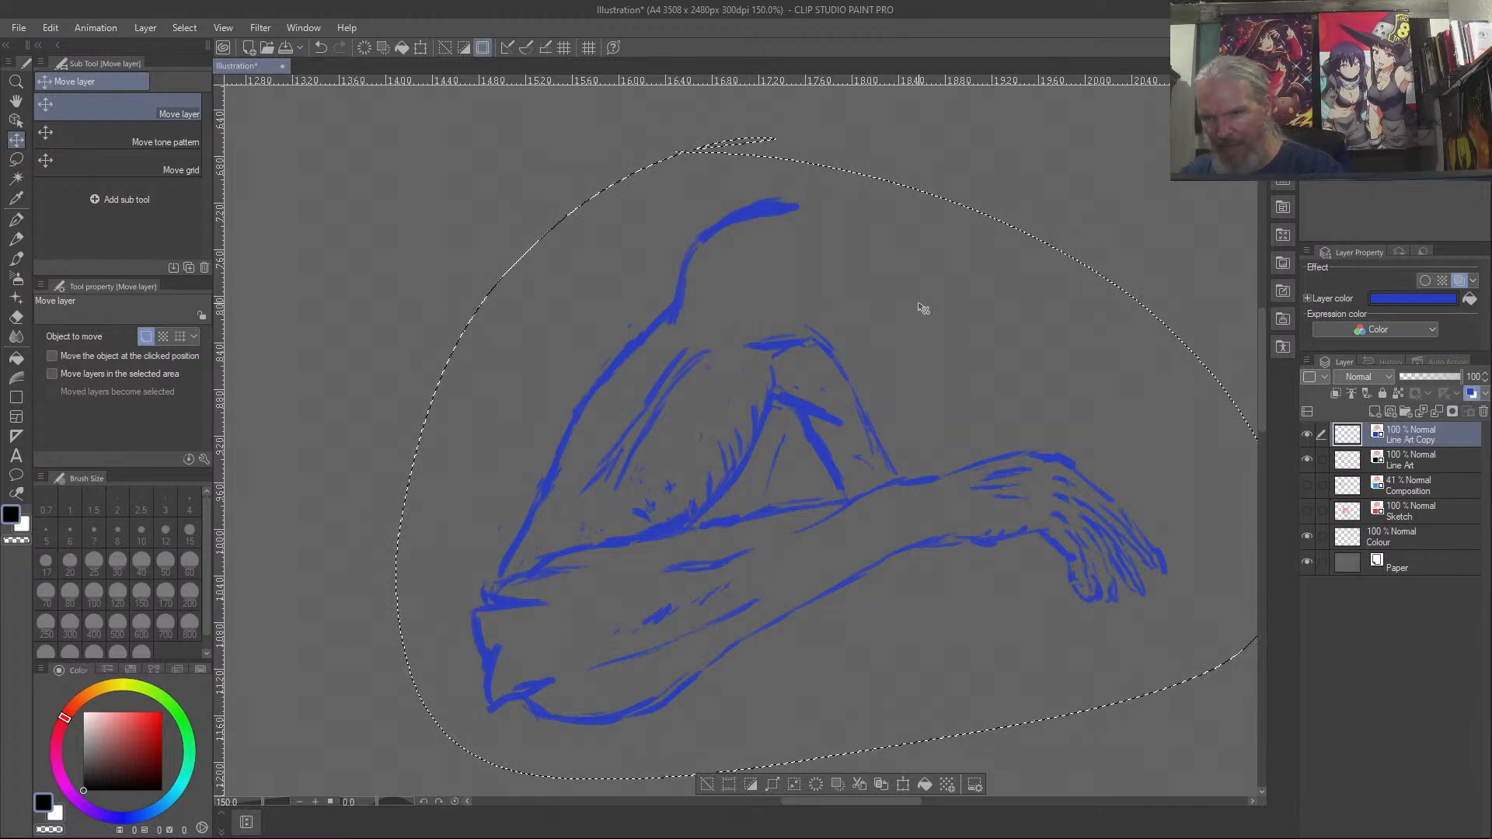
Add a new raster layer above Line Art Copy, clear the selection, and switch to the Bit husky brush.
key(ctrl+shift+n)
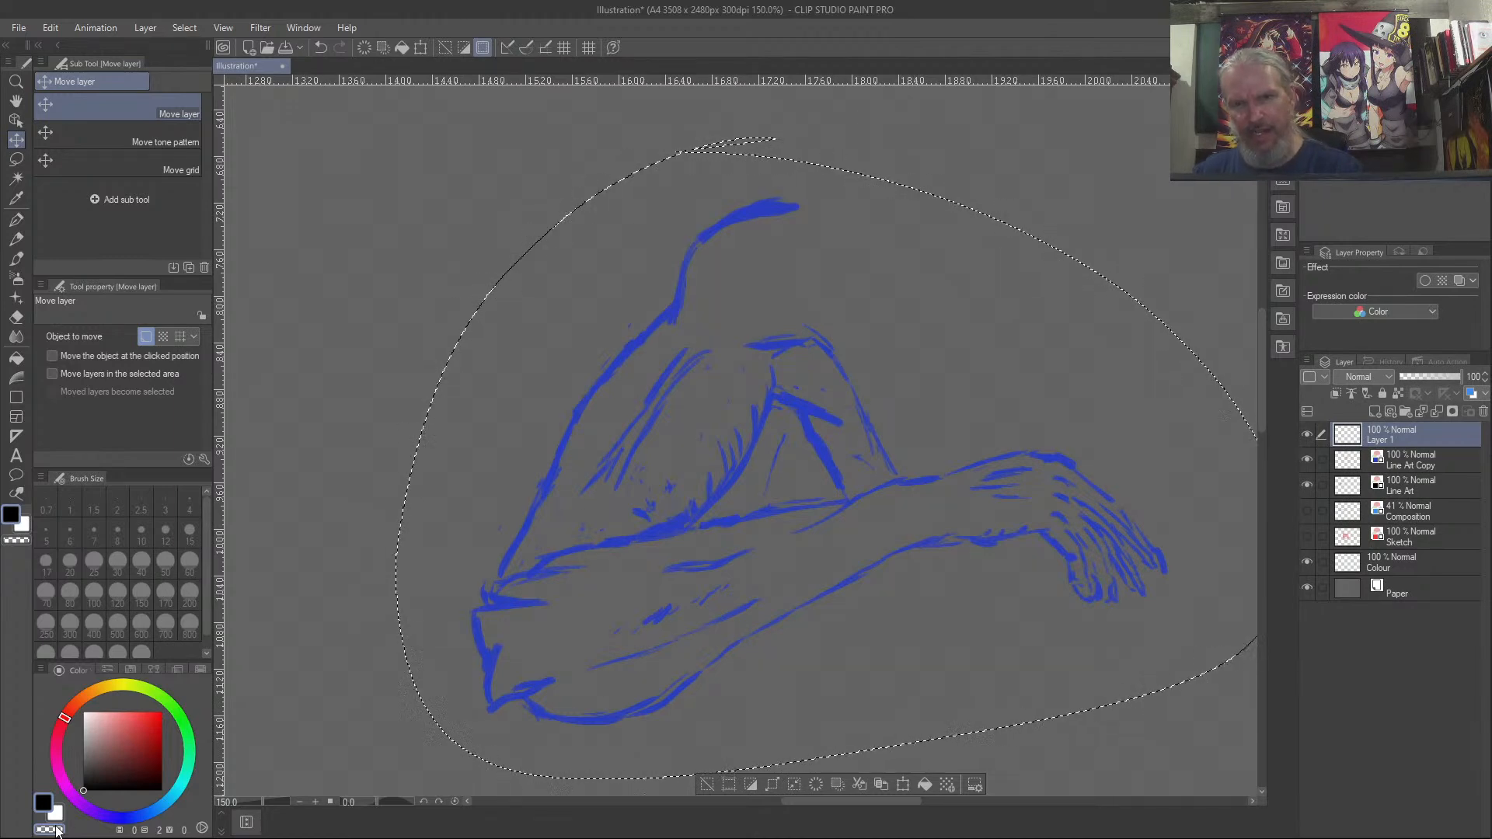
key(ctrl+d)
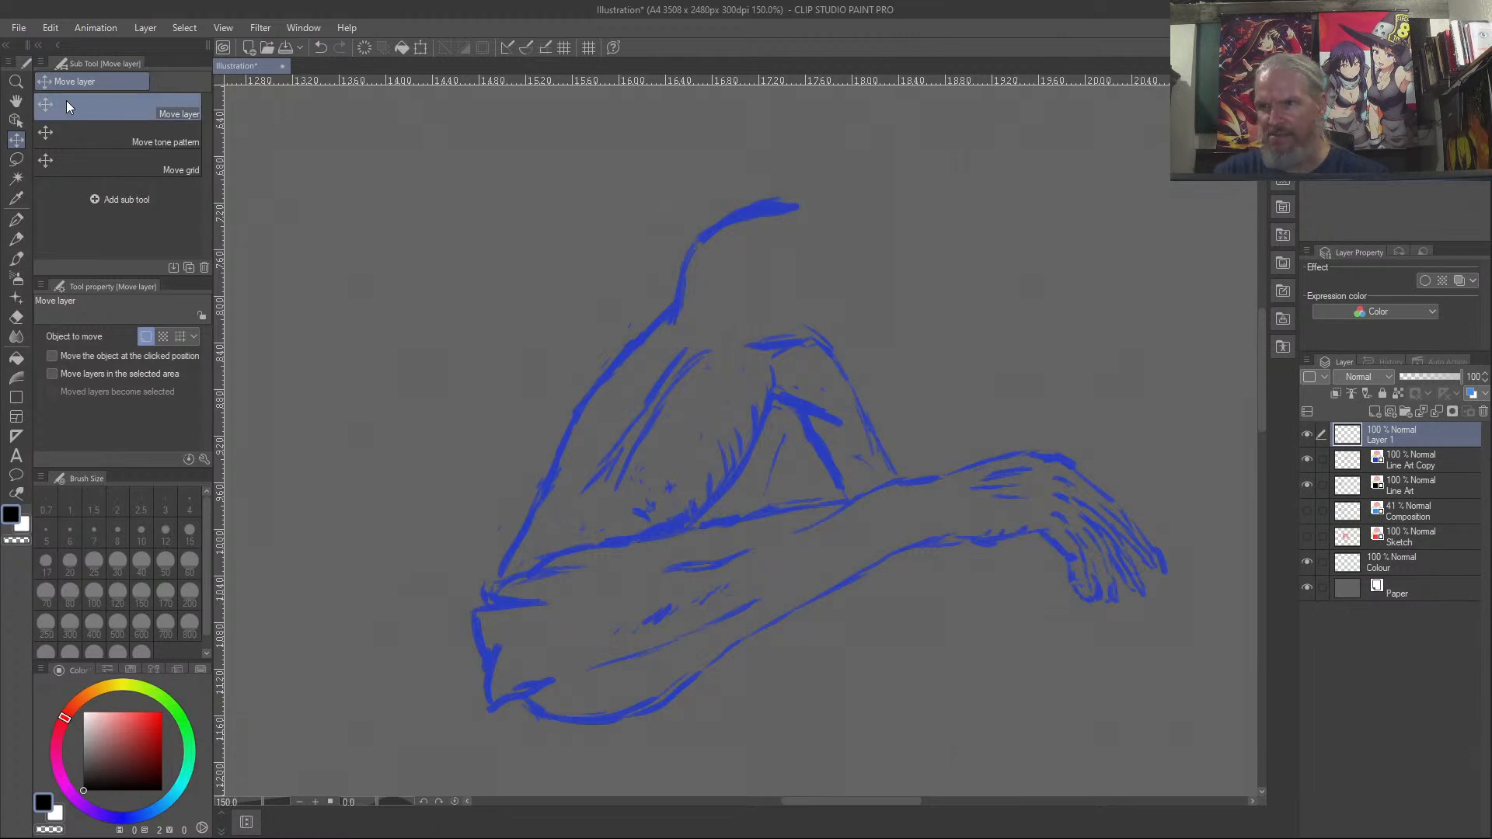
key(b)
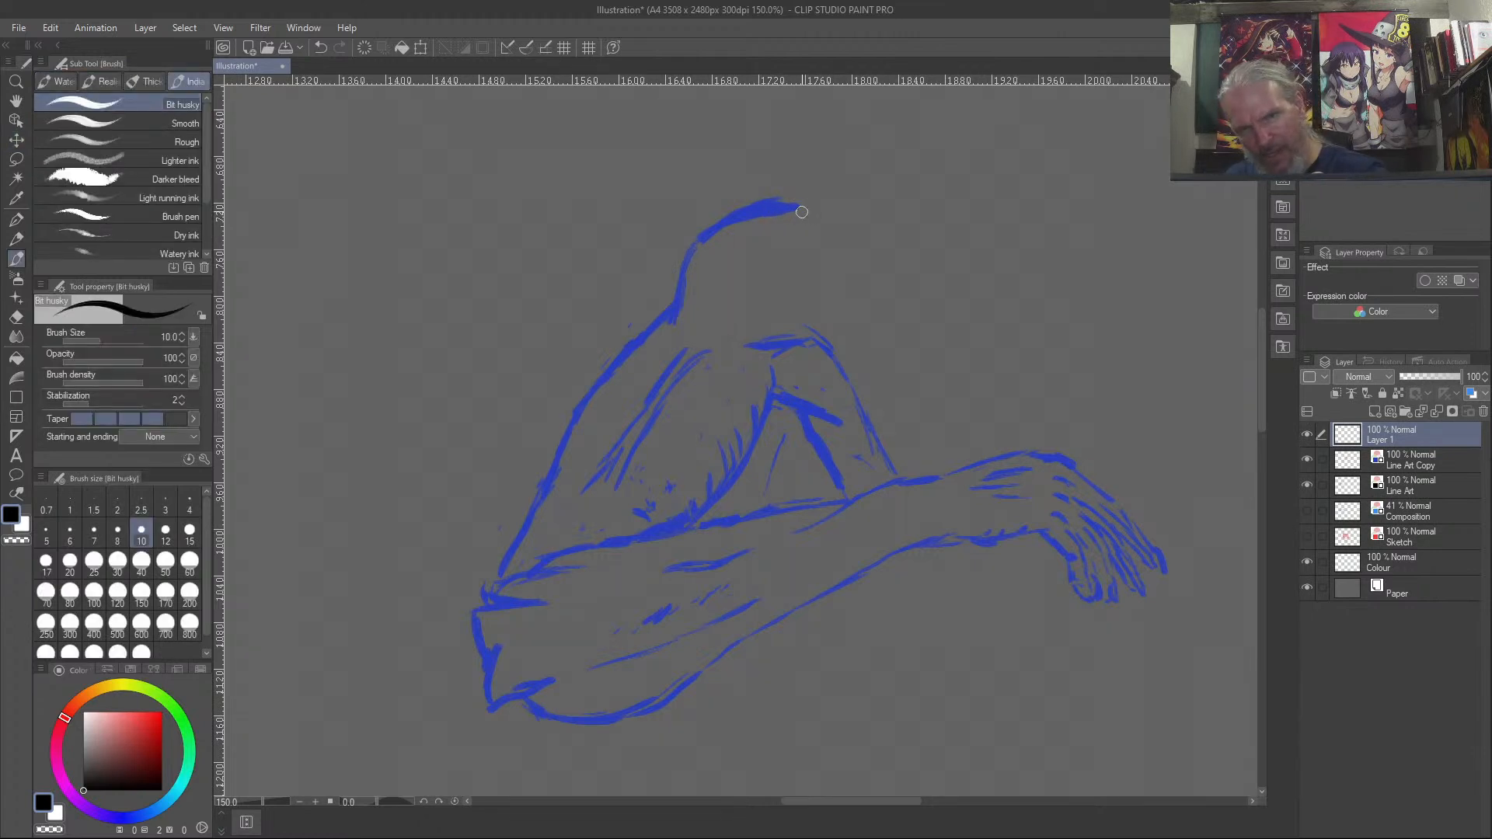
Try tracing the shoulder line over the blue copy at brush size 6, and undo the strokes.
key(bracketleft)
key(bracketleft)
key(bracketleft)
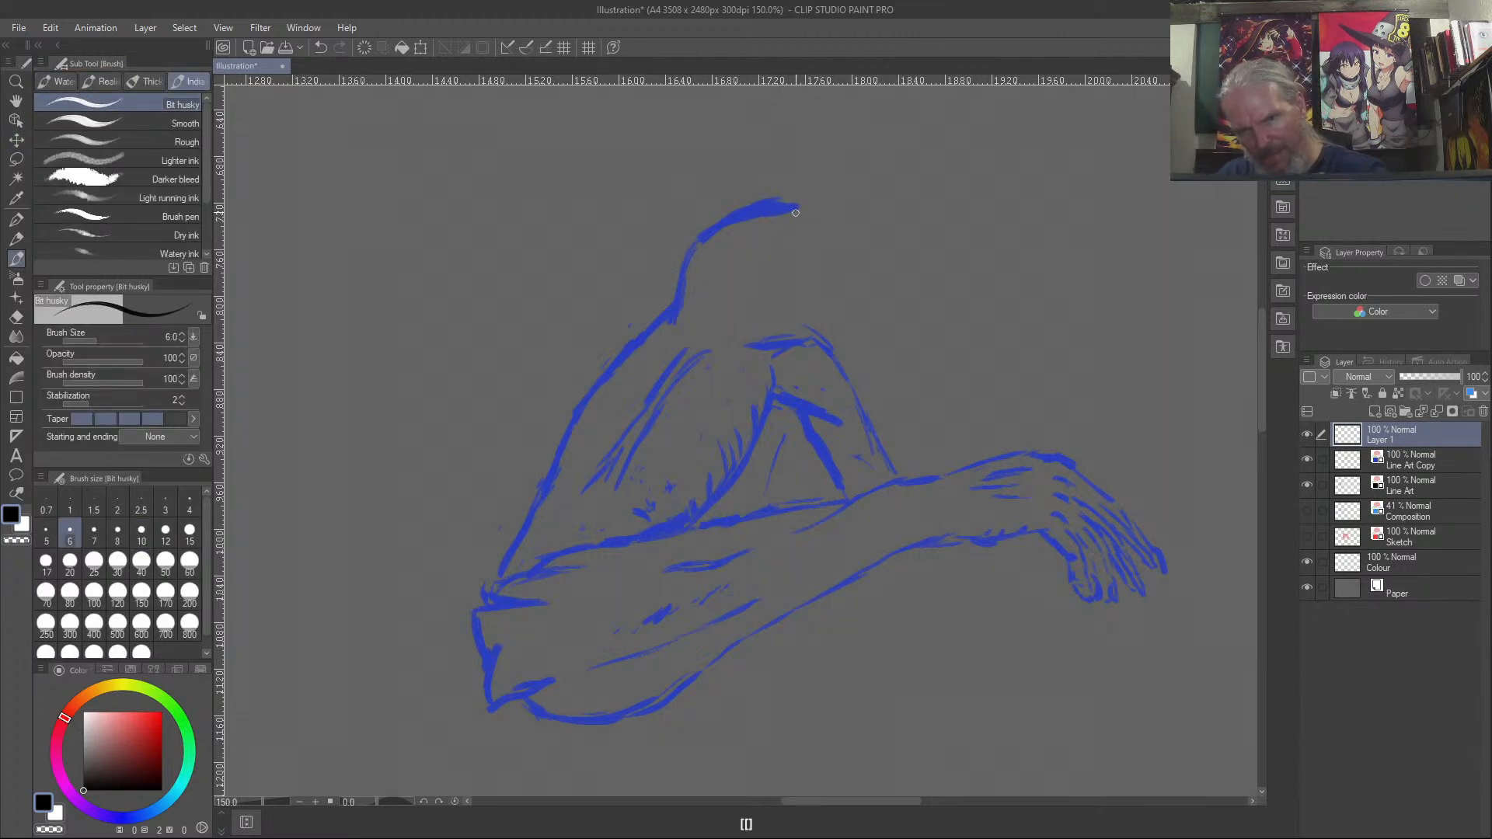
mouse_move(792, 213)
mouse_down()
mouse_move(708, 252)
mouse_move(740, 231)
mouse_move(688, 269)
mouse_move(787, 217)
mouse_move(698, 268)
mouse_up()
key(ctrl+z)
key(ctrl+z)
key(ctrl+z)
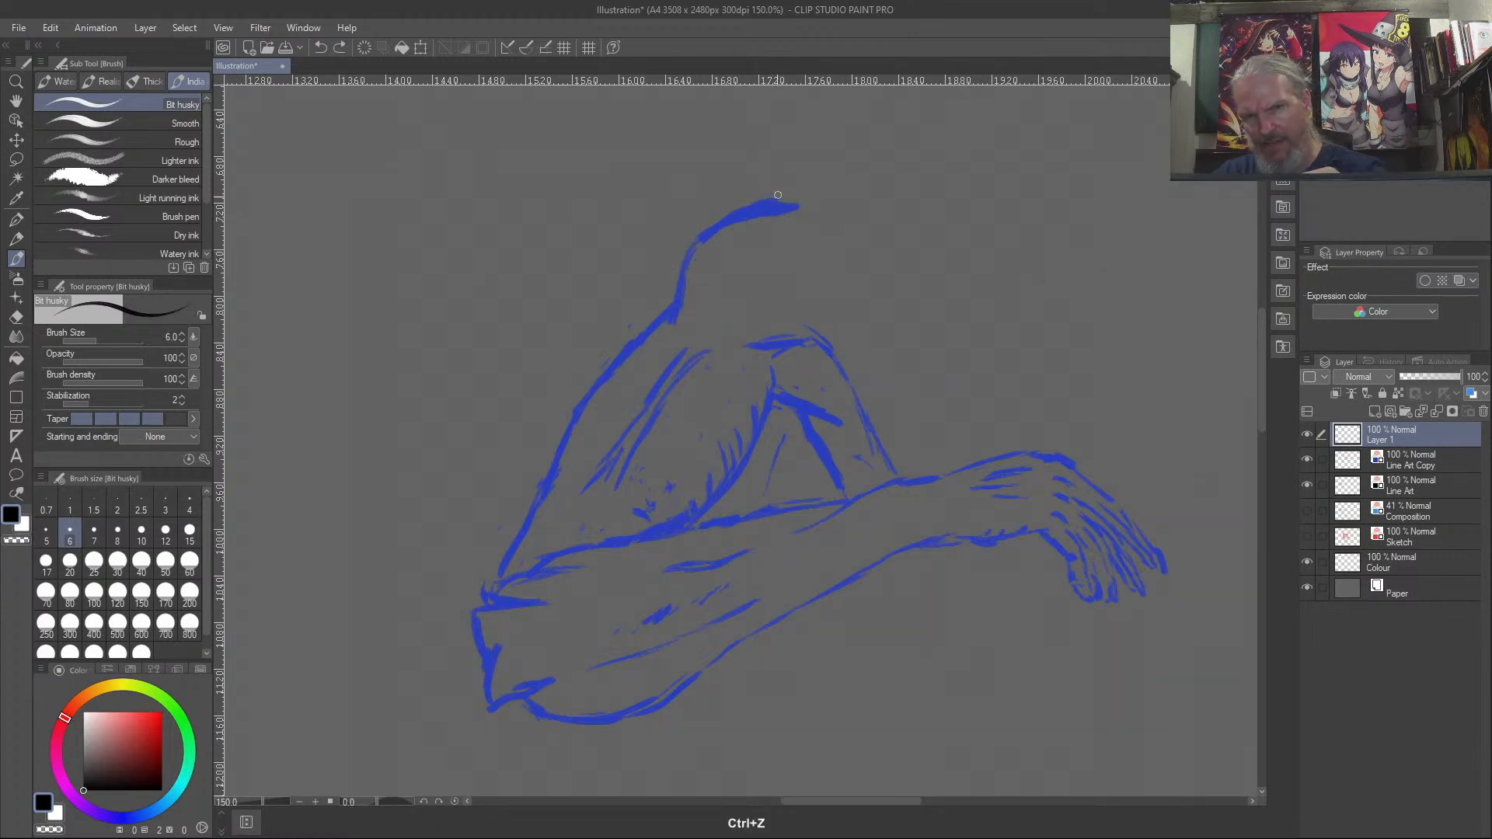
Trace the shoulder, outer upper arm, elbow and both forearm edges in thin black lines at brush size 3.
key(bracketleft)
key(bracketleft)
key(bracketleft)
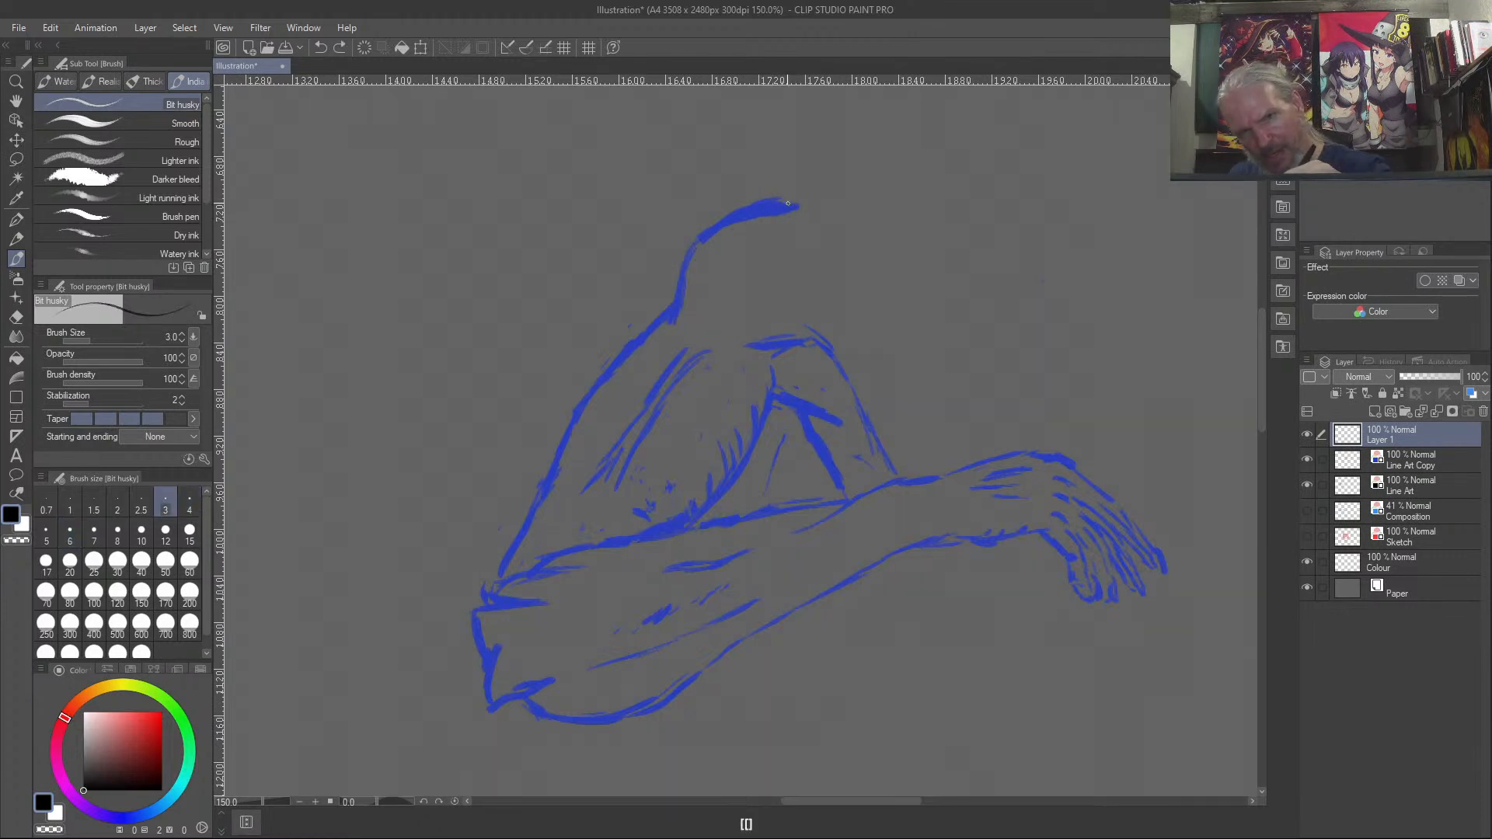
mouse_move(784, 204)
mouse_down()
mouse_move(691, 255)
mouse_move(587, 396)
mouse_move(492, 593)
mouse_up()
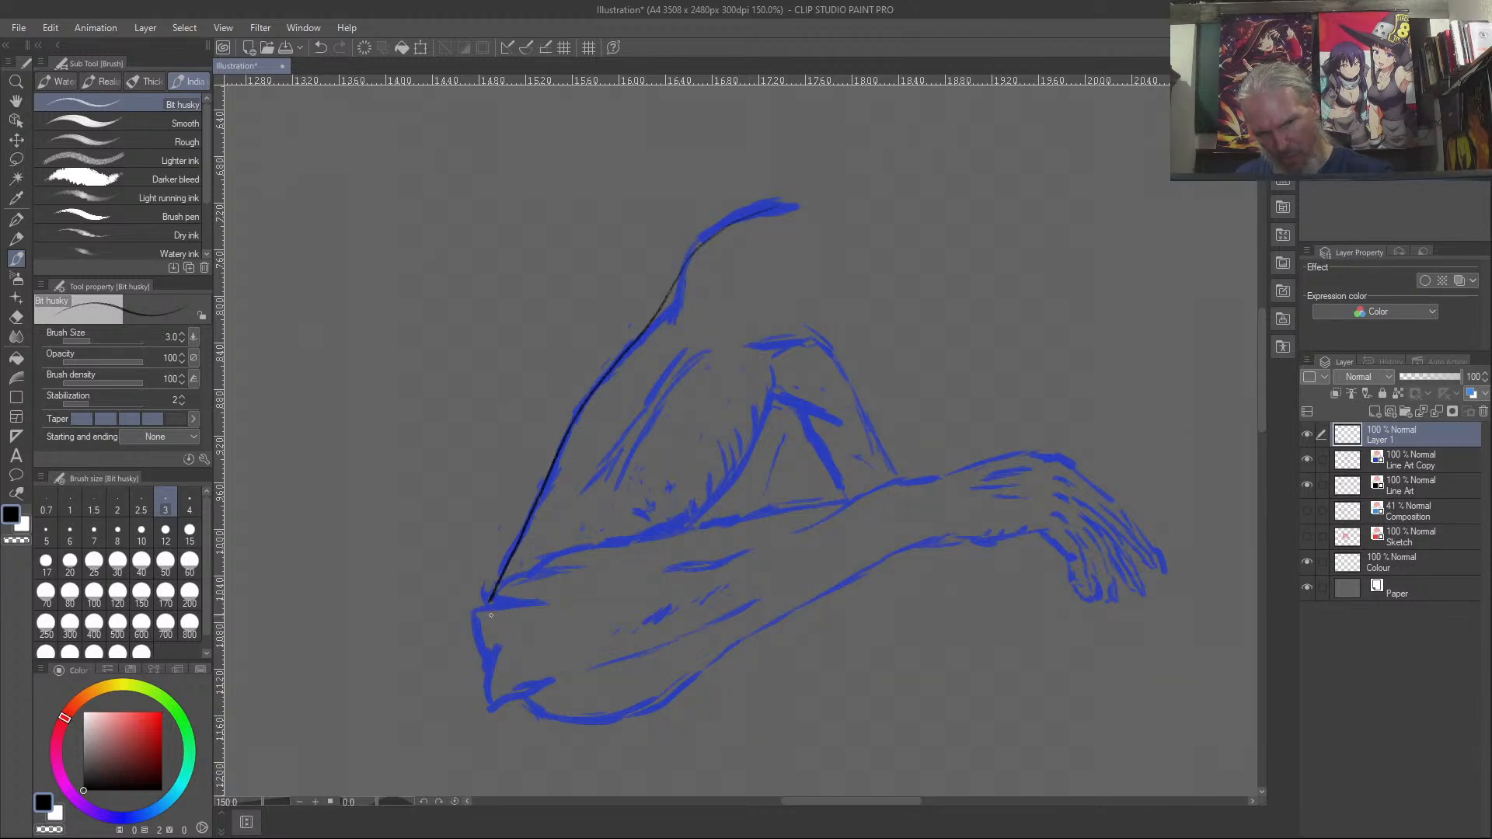
mouse_move(852, 504)
mouse_down()
mouse_move(581, 554)
mouse_move(460, 626)
mouse_move(489, 675)
mouse_move(541, 710)
mouse_move(505, 680)
mouse_move(562, 710)
mouse_move(604, 705)
mouse_move(967, 530)
mouse_move(805, 611)
mouse_up()
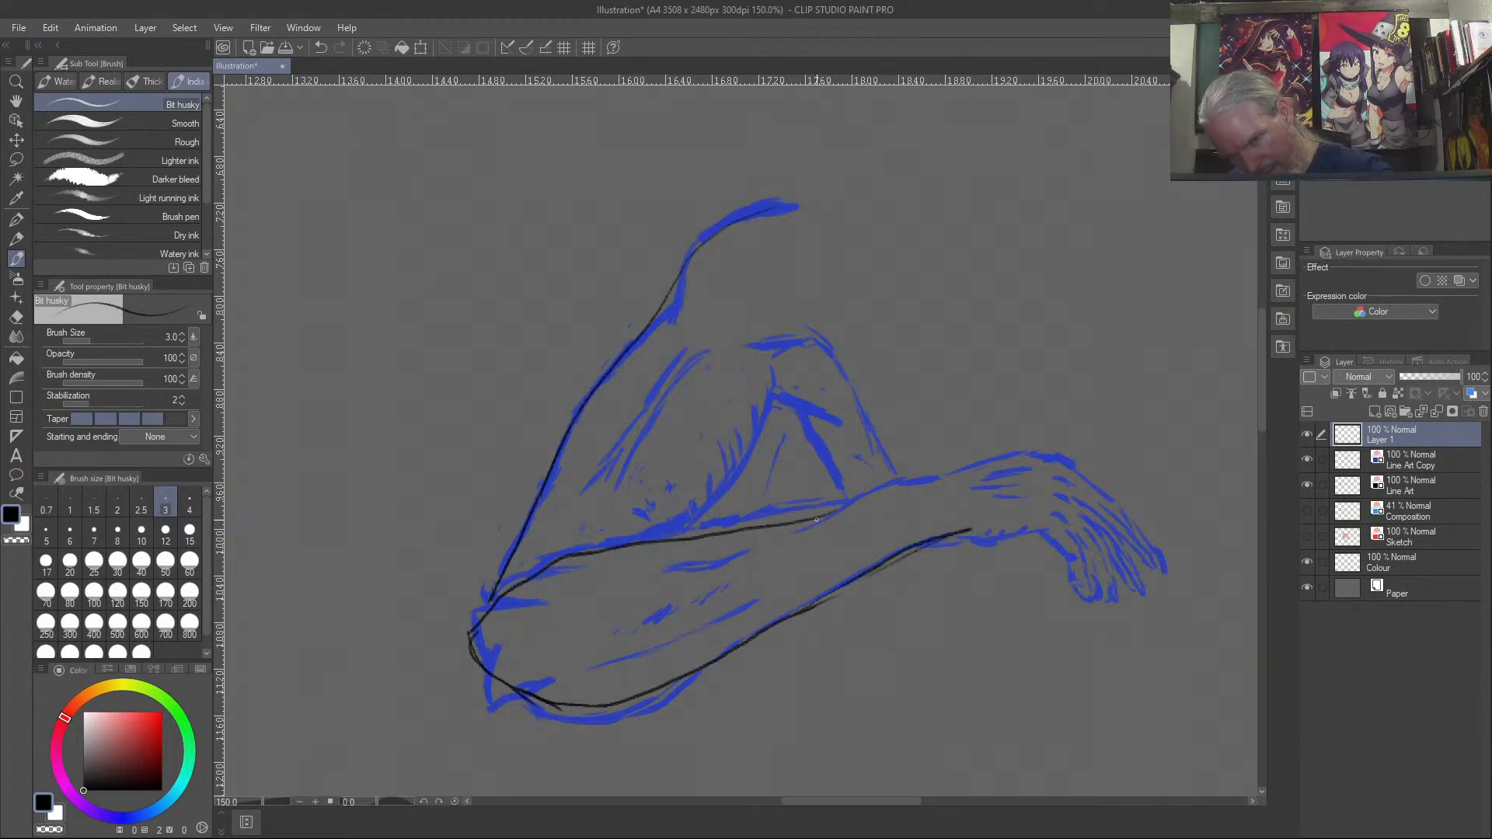
mouse_move(840, 509)
mouse_down()
mouse_move(917, 484)
mouse_move(847, 502)
mouse_up()
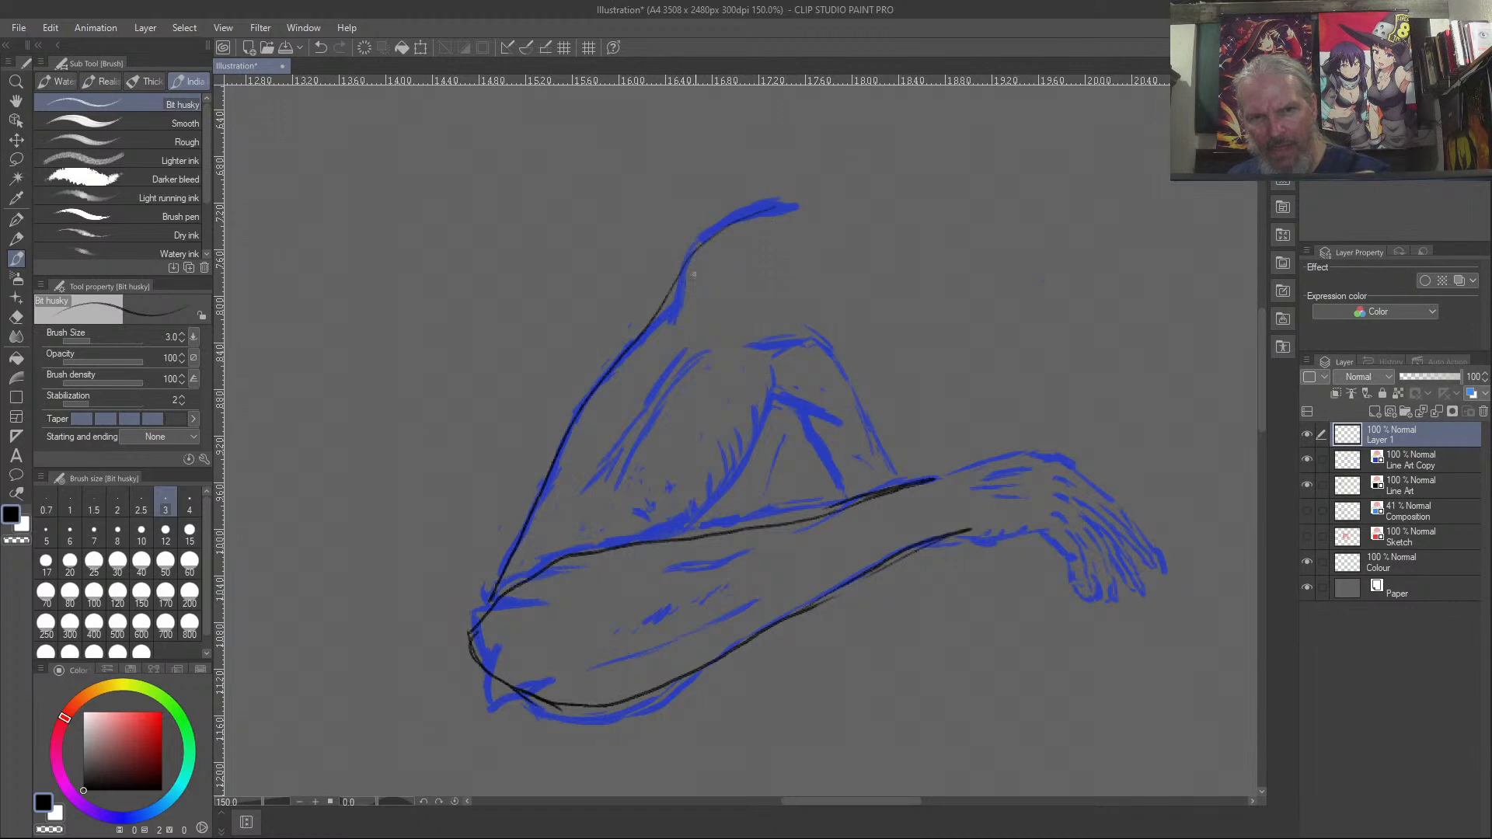
mouse_move(791, 204)
mouse_down()
mouse_move(764, 202)
mouse_move(688, 256)
mouse_move(673, 320)
mouse_up()
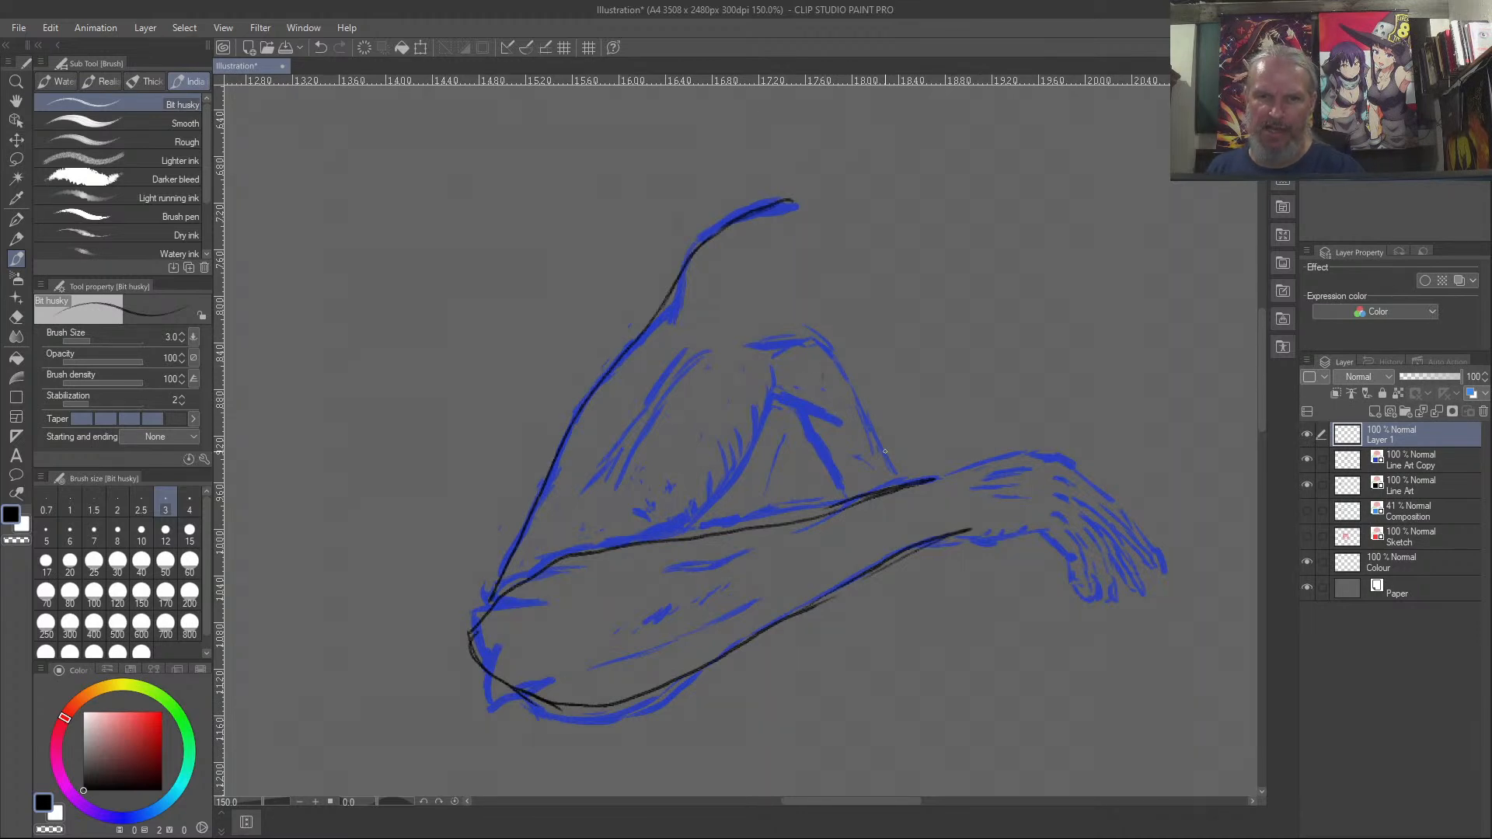
Ink the slanted line beyond the arm gap down to the forearm, and trim its curved upper end with transparent colour.
mouse_move(830, 359)
mouse_down()
mouse_move(816, 388)
mouse_move(861, 441)
mouse_move(824, 418)
mouse_move(900, 476)
mouse_move(886, 470)
mouse_up()
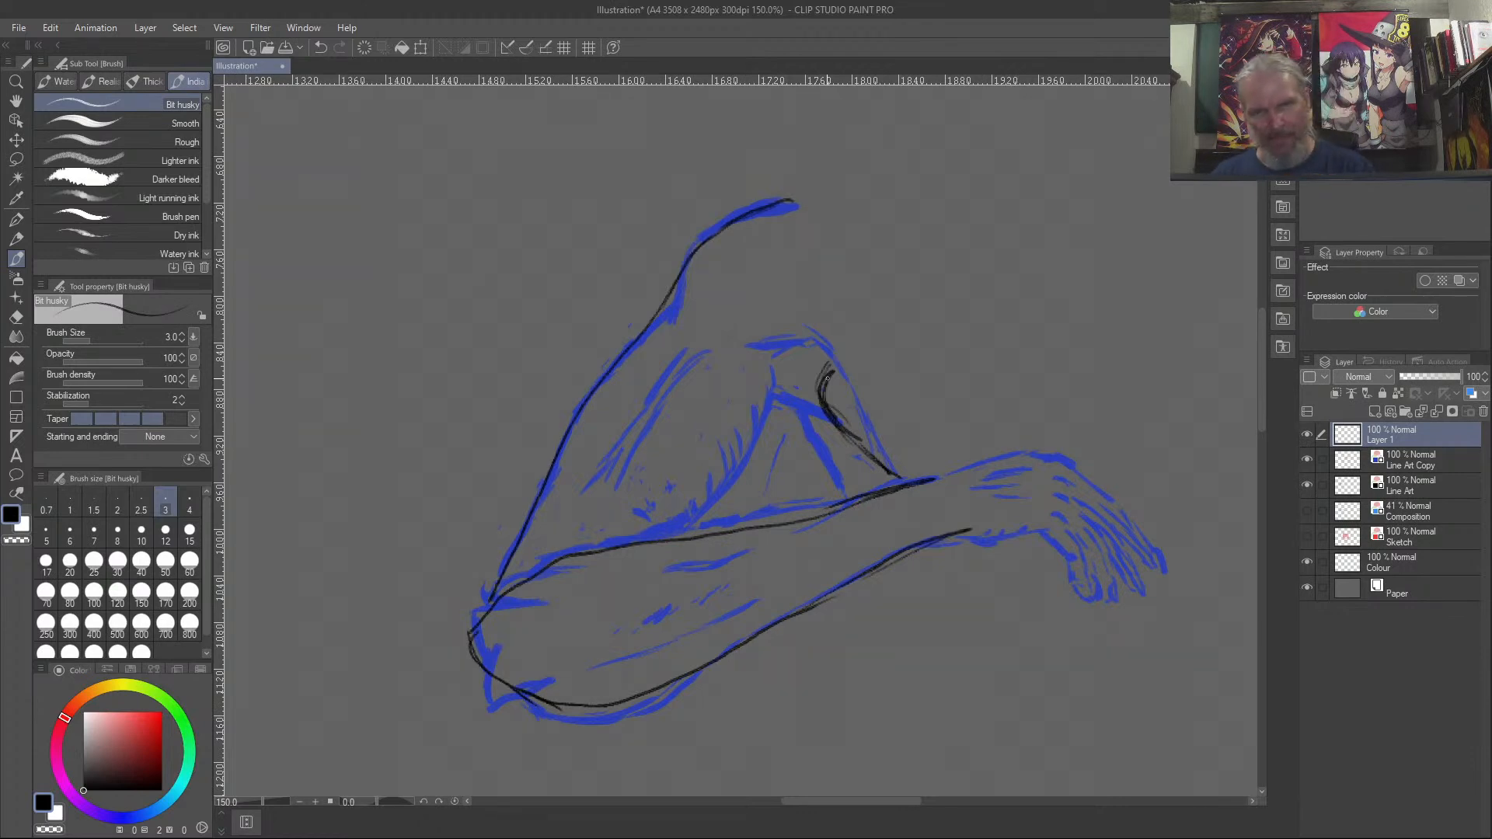
drag(836, 397, 873, 460)
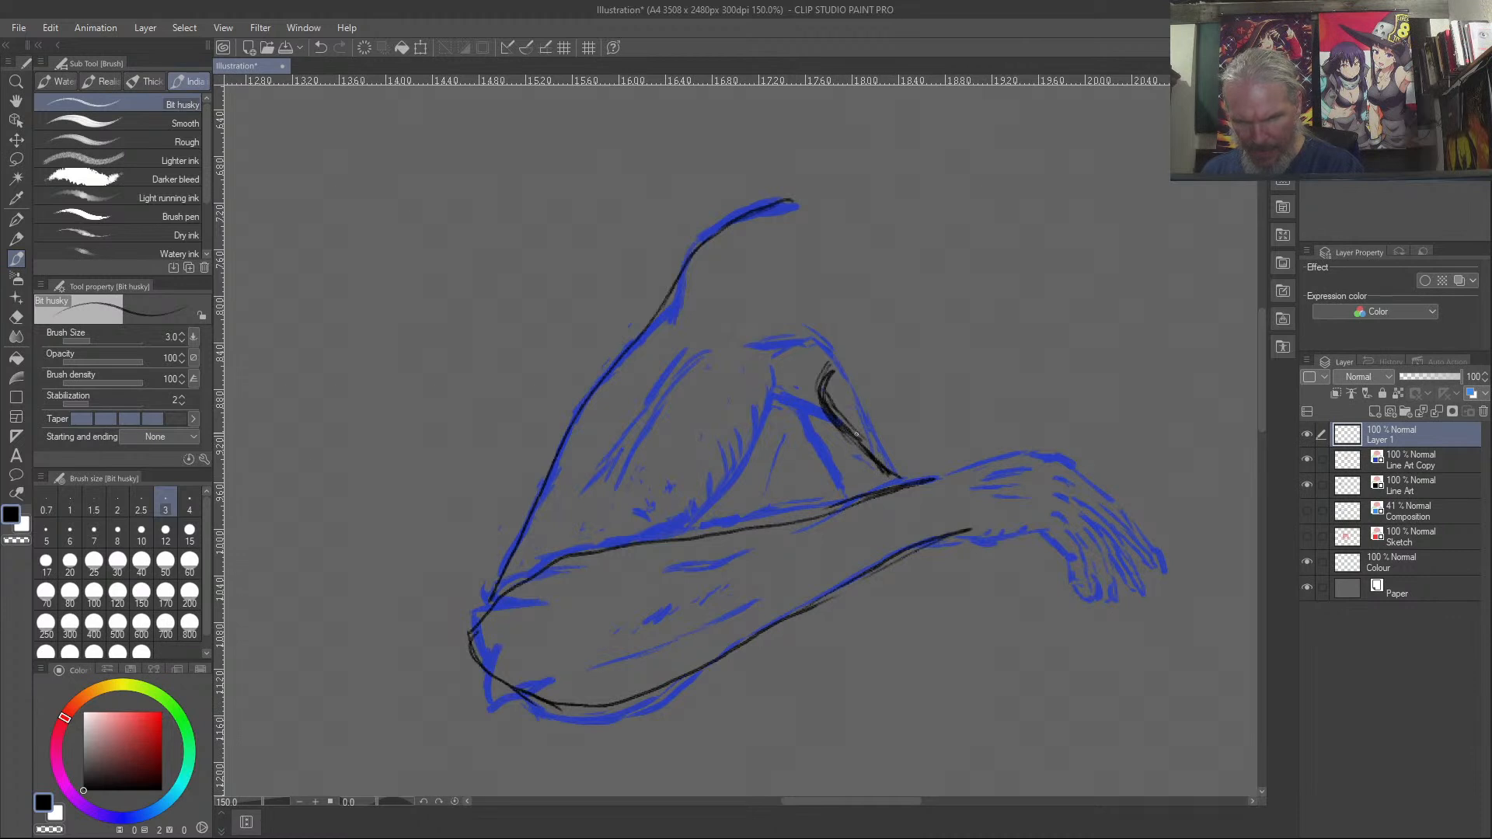
key(c)
drag(828, 376, 845, 422)
mouse_move(820, 388)
mouse_down()
mouse_move(827, 400)
mouse_move(822, 374)
mouse_up()
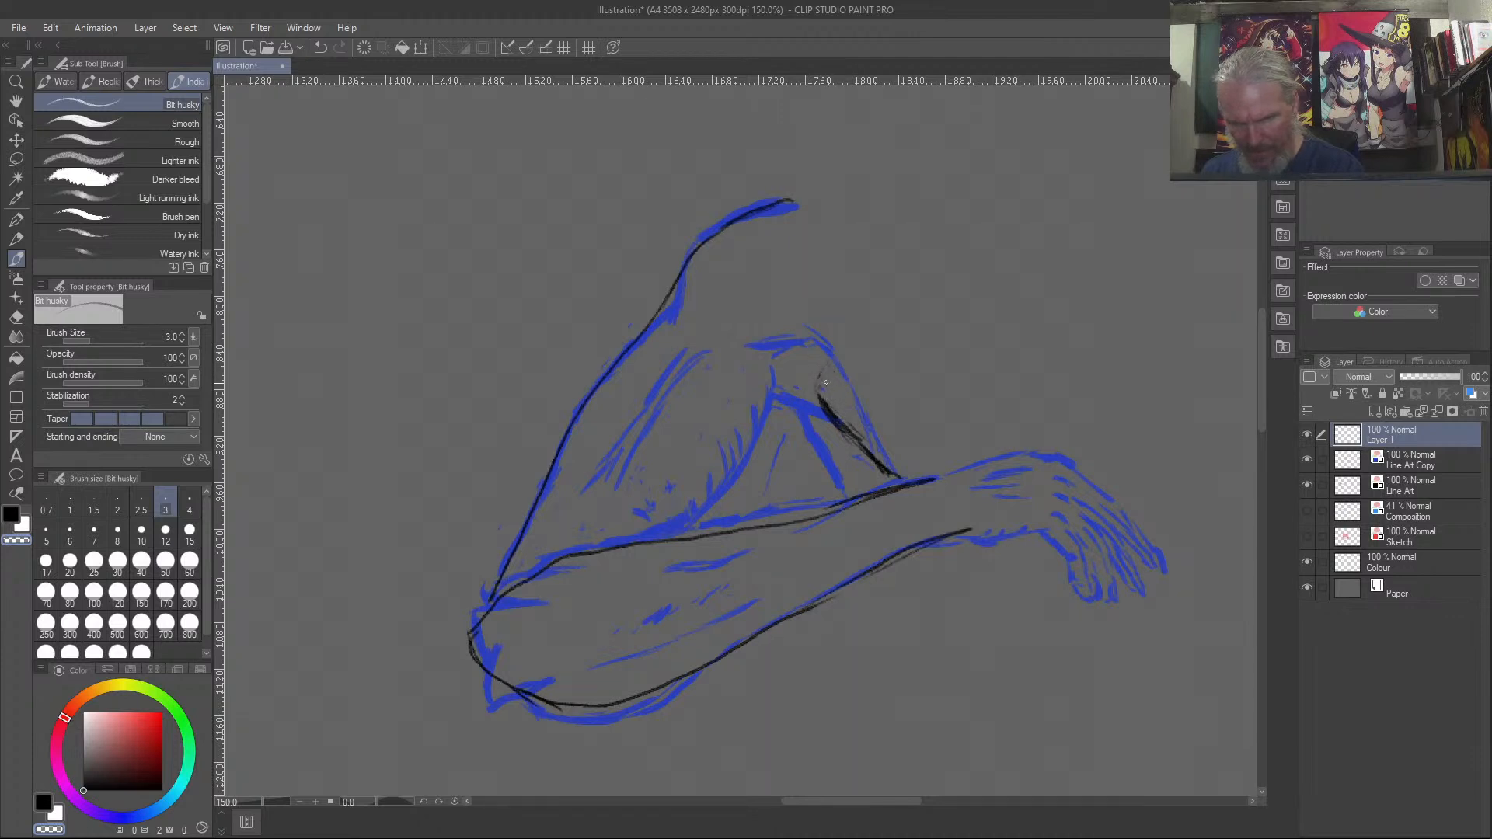
drag(844, 423, 858, 442)
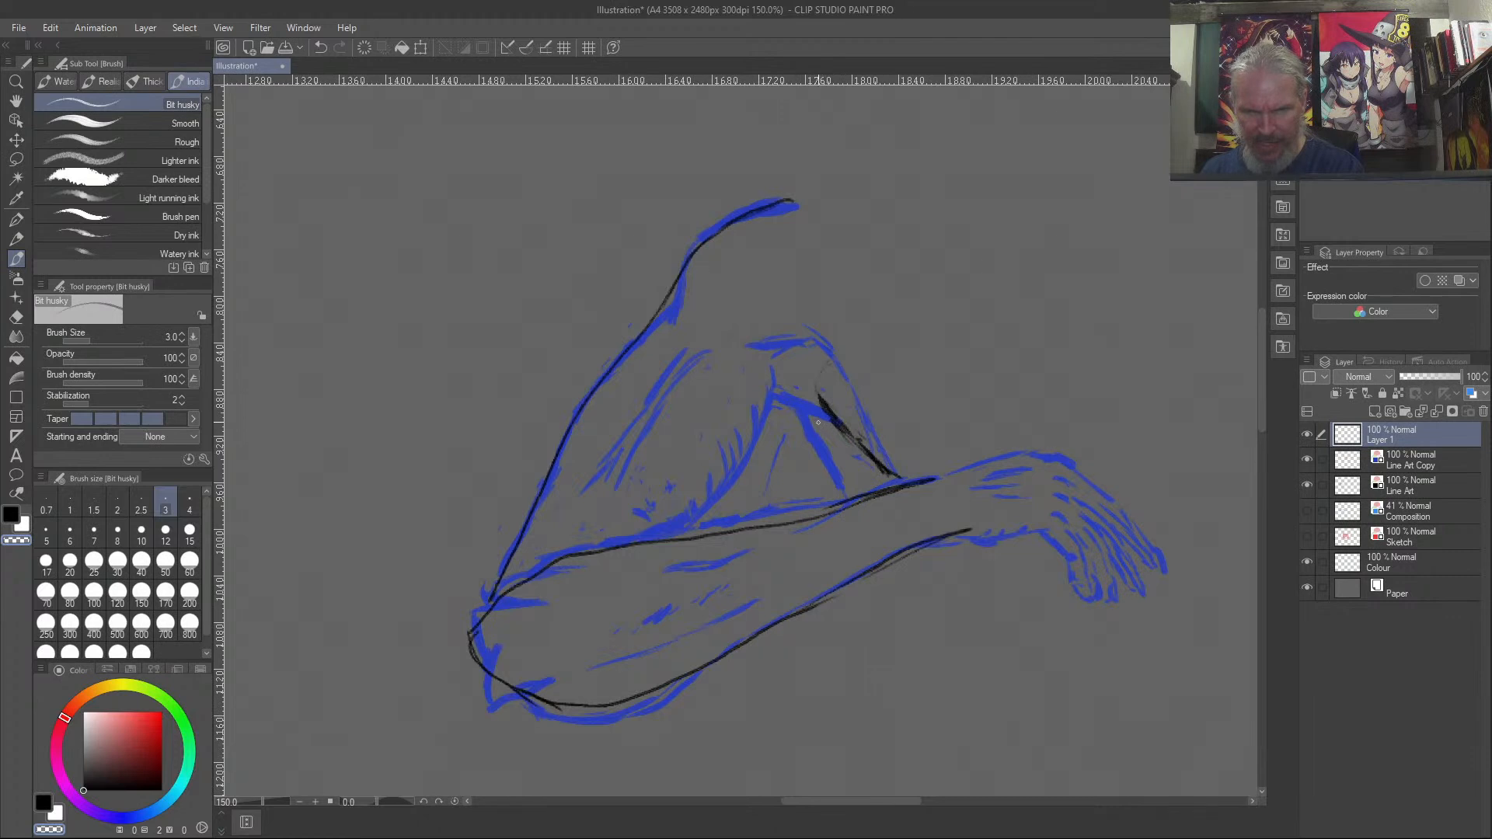
In black, ink the gap's peak, the short line above it, and the thickened diagonal inner edge of the upper arm.
key(c)
drag(769, 389, 888, 467)
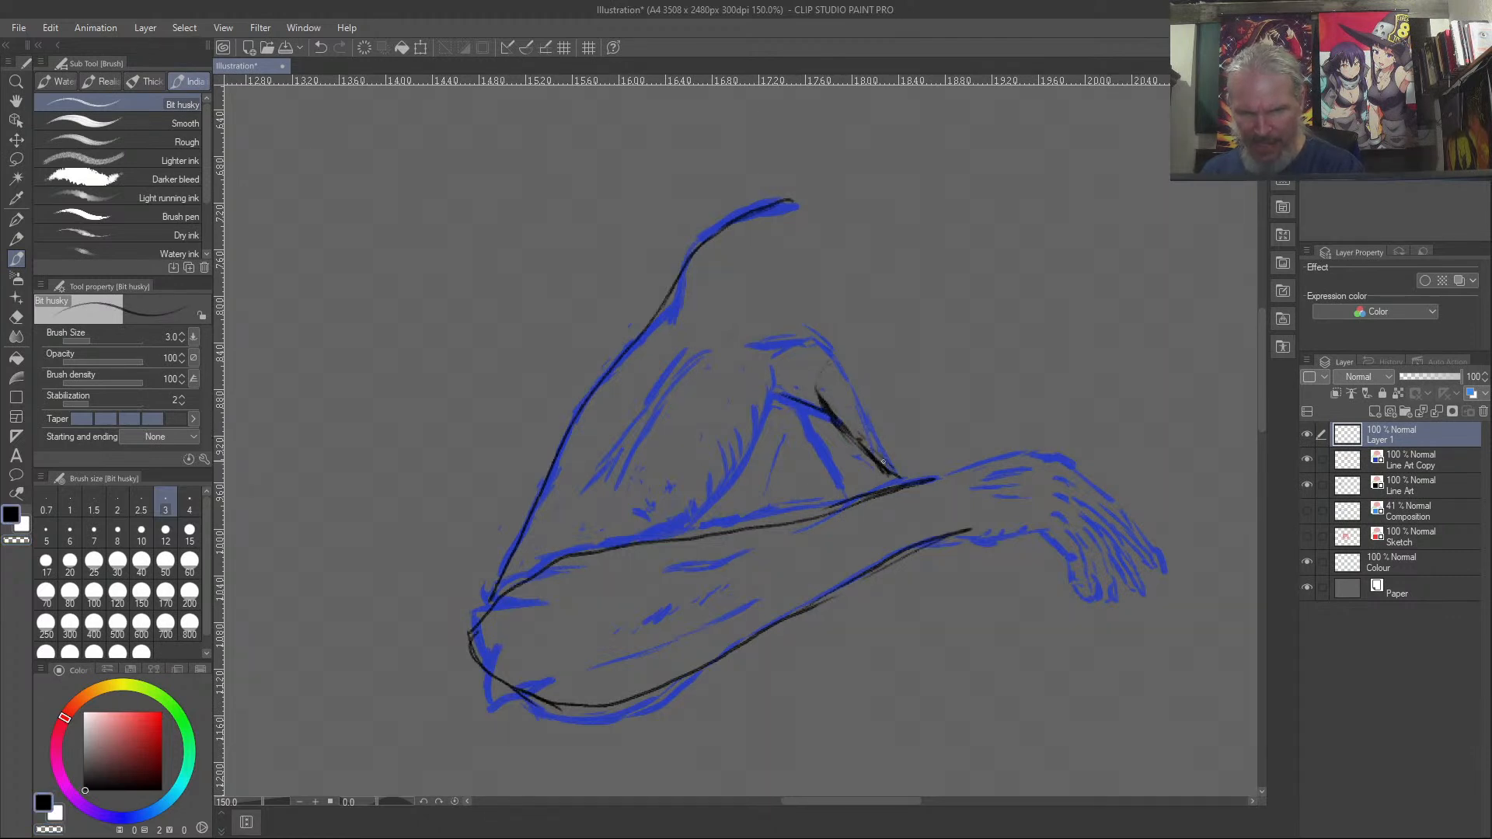
mouse_move(826, 341)
mouse_down()
mouse_move(764, 351)
mouse_move(843, 359)
mouse_move(765, 348)
mouse_move(800, 346)
mouse_move(782, 388)
mouse_up()
drag(789, 373, 644, 546)
drag(685, 499, 649, 538)
drag(719, 470, 654, 529)
drag(759, 419, 696, 495)
mouse_move(777, 393)
mouse_down()
mouse_move(717, 463)
mouse_move(737, 443)
mouse_up()
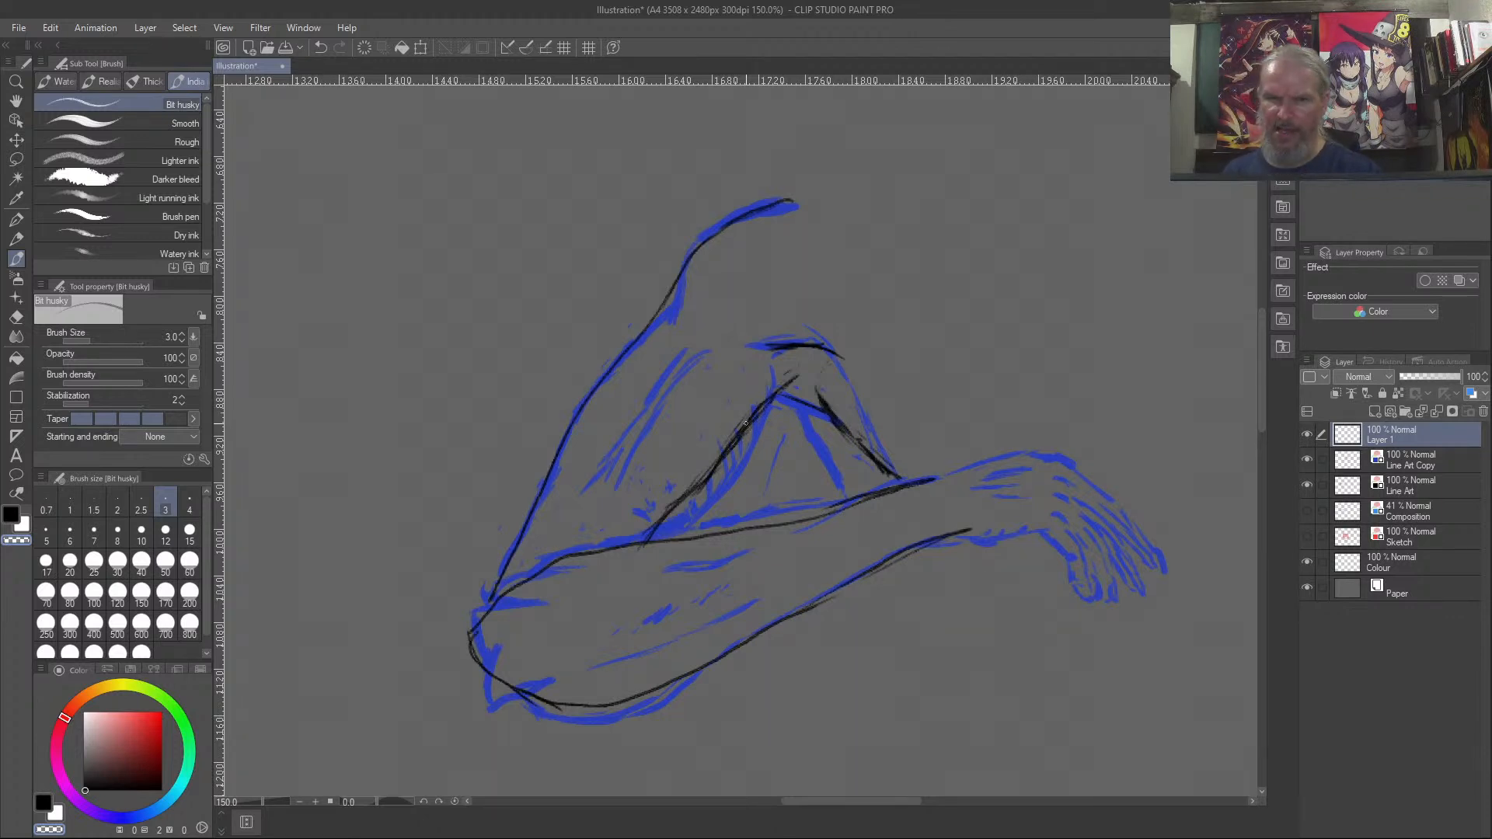
Hide the Line Art Copy layer, darken the inner upper-arm diagonal, and clean up its peak with transparent colour and black.
click(1307, 460)
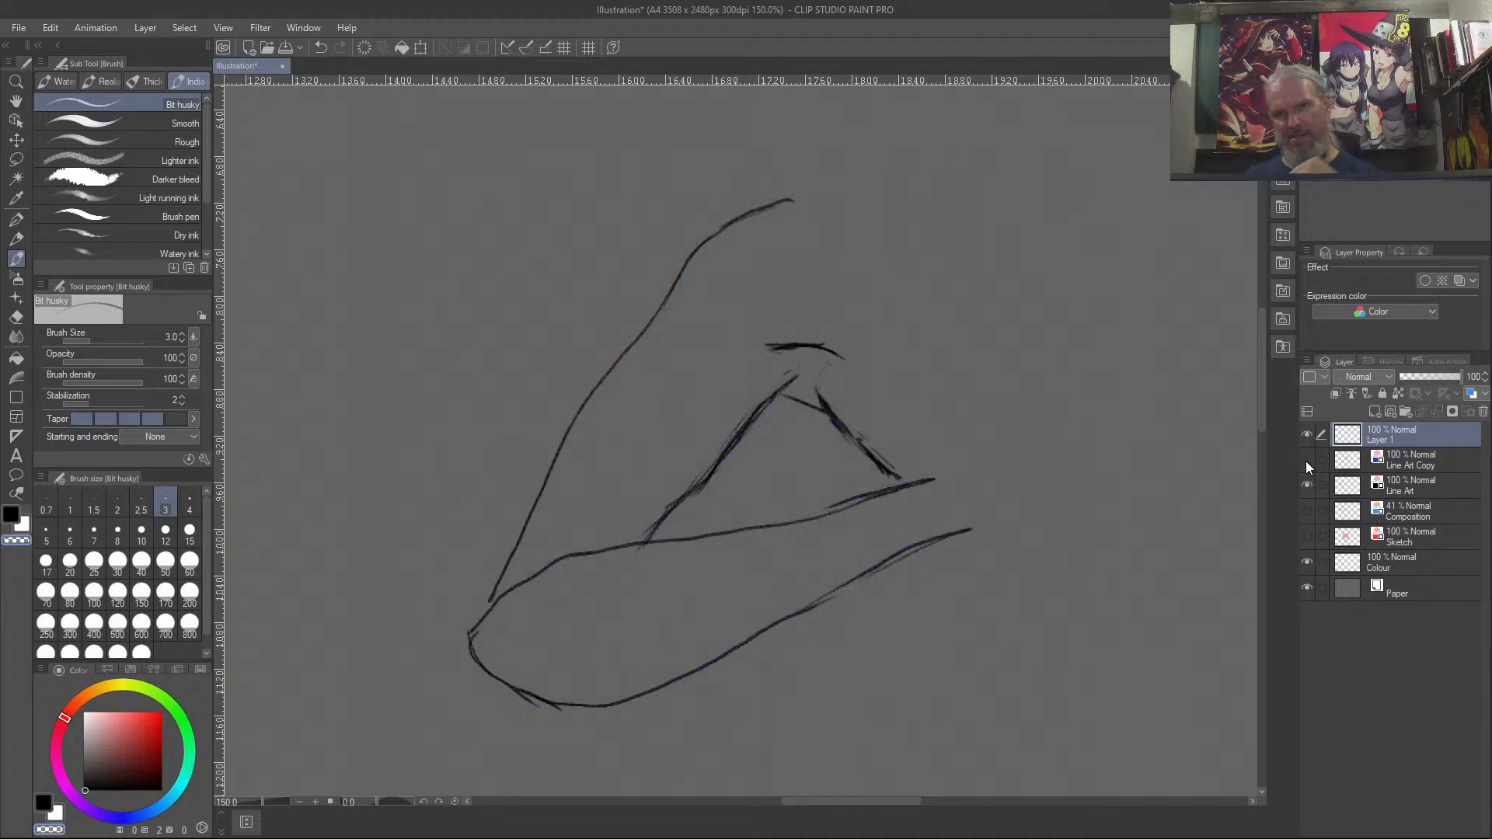
key(c)
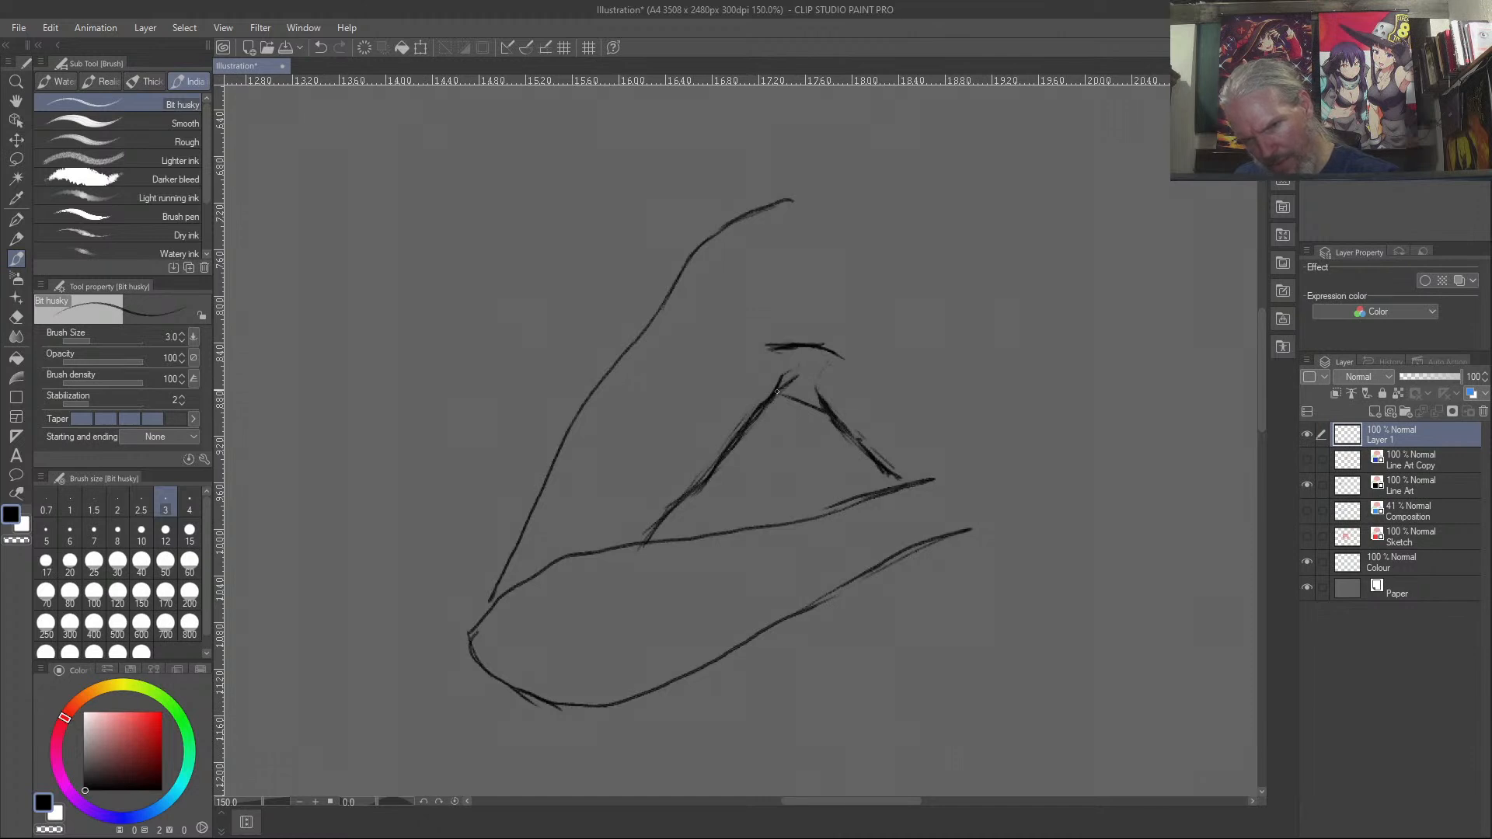
drag(657, 533, 723, 450)
drag(680, 506, 769, 387)
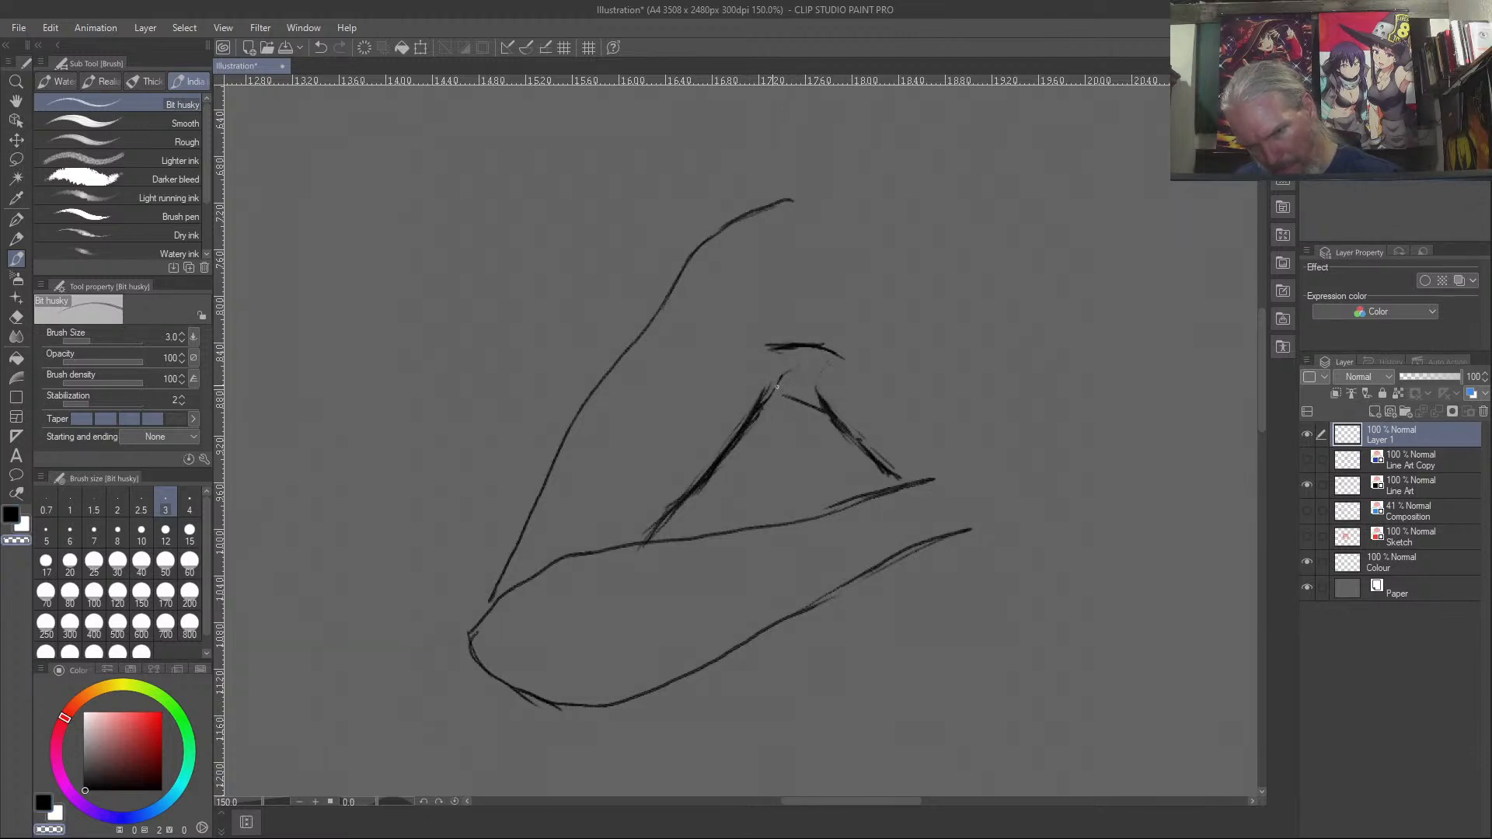
key(c)
mouse_move(762, 400)
mouse_down()
mouse_move(779, 377)
mouse_move(765, 393)
mouse_up()
key(c)
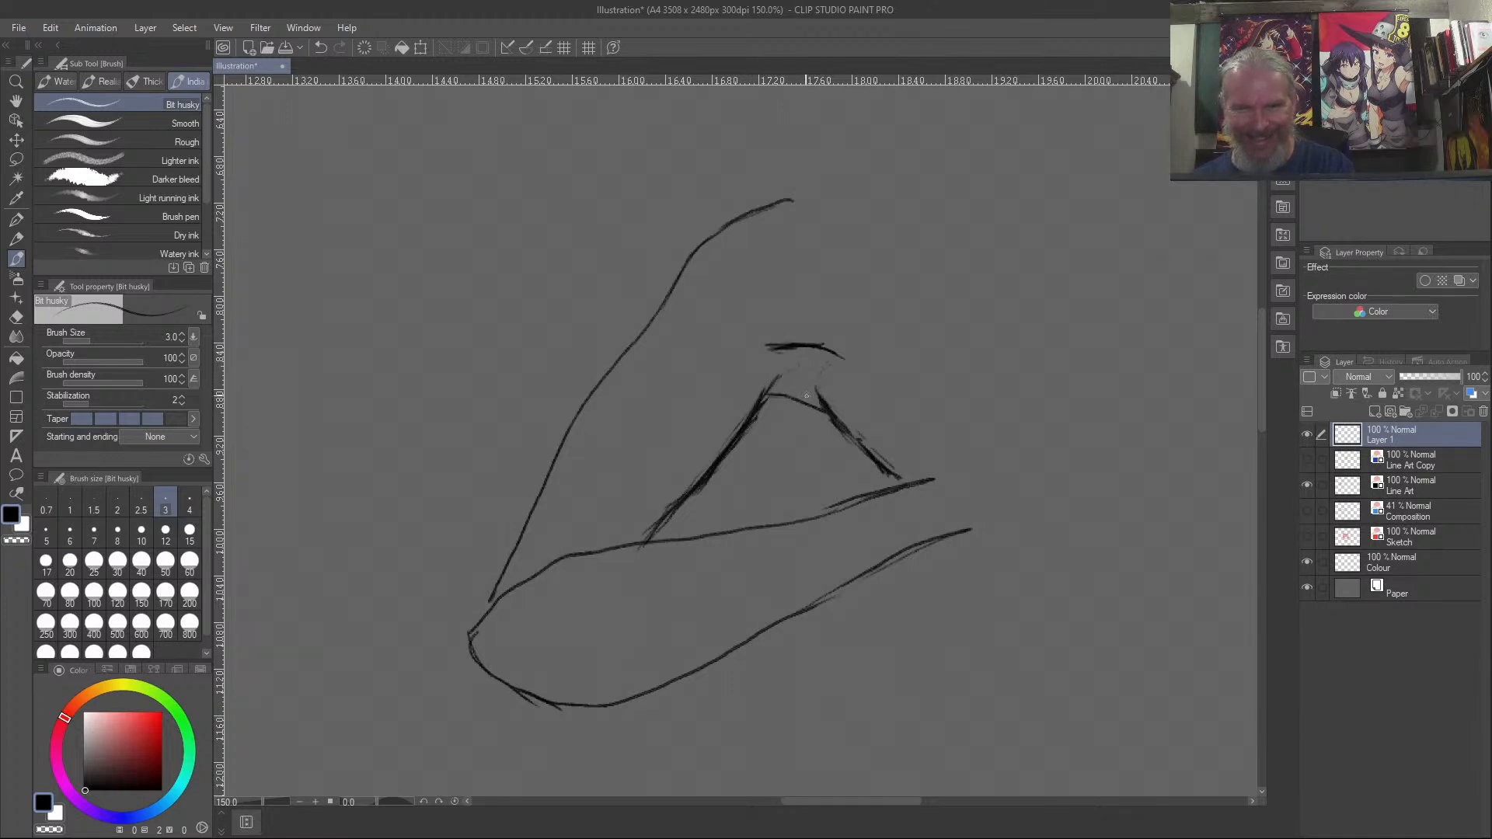
Draw a thin curved line inside the arm gap from its peak down to the forearm's upper edge.
drag(792, 404, 835, 459)
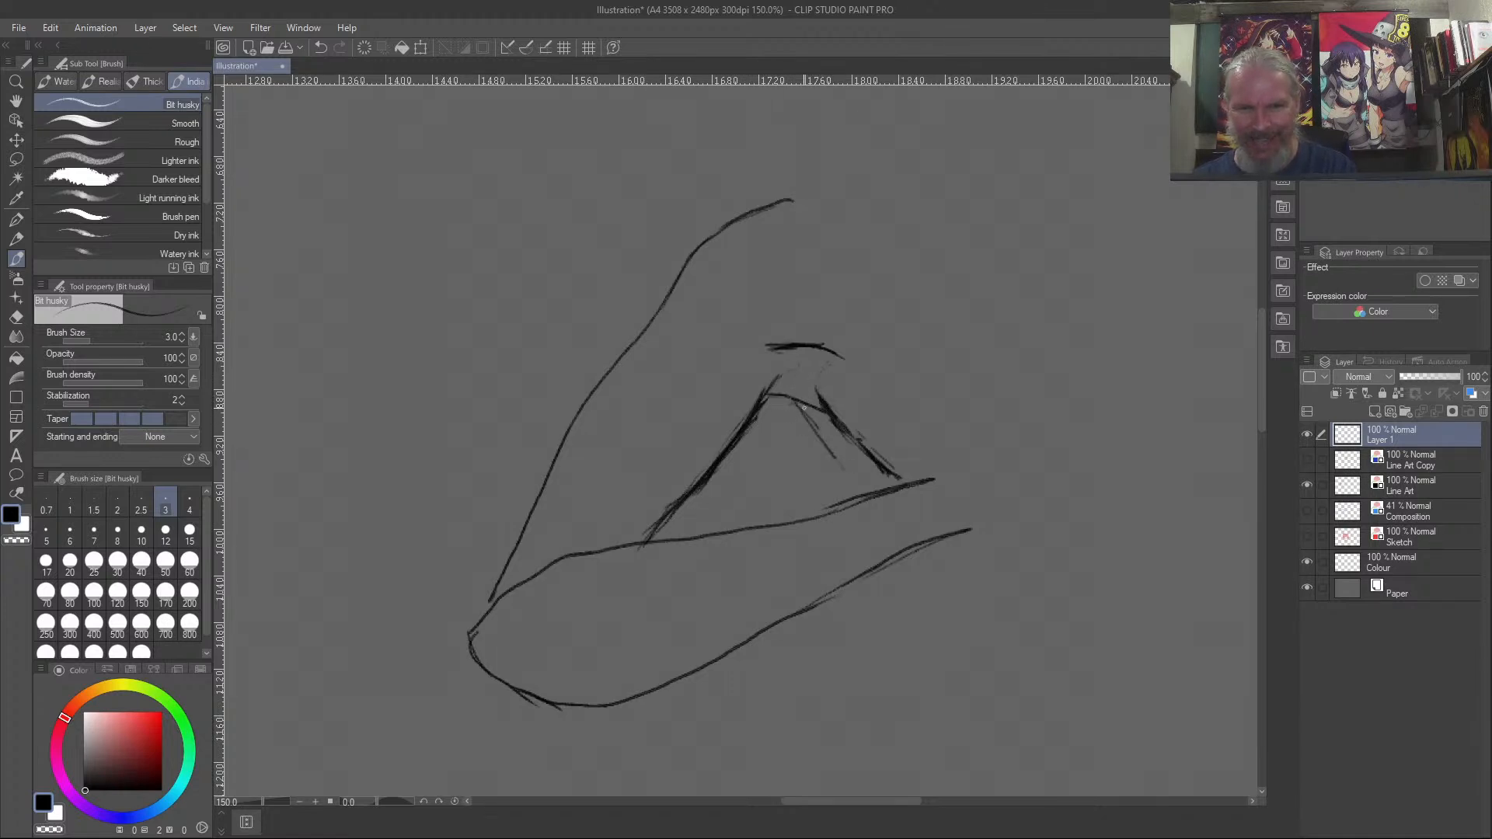
mouse_move(779, 404)
mouse_down()
mouse_move(835, 442)
mouse_move(860, 506)
mouse_up()
drag(853, 487, 834, 450)
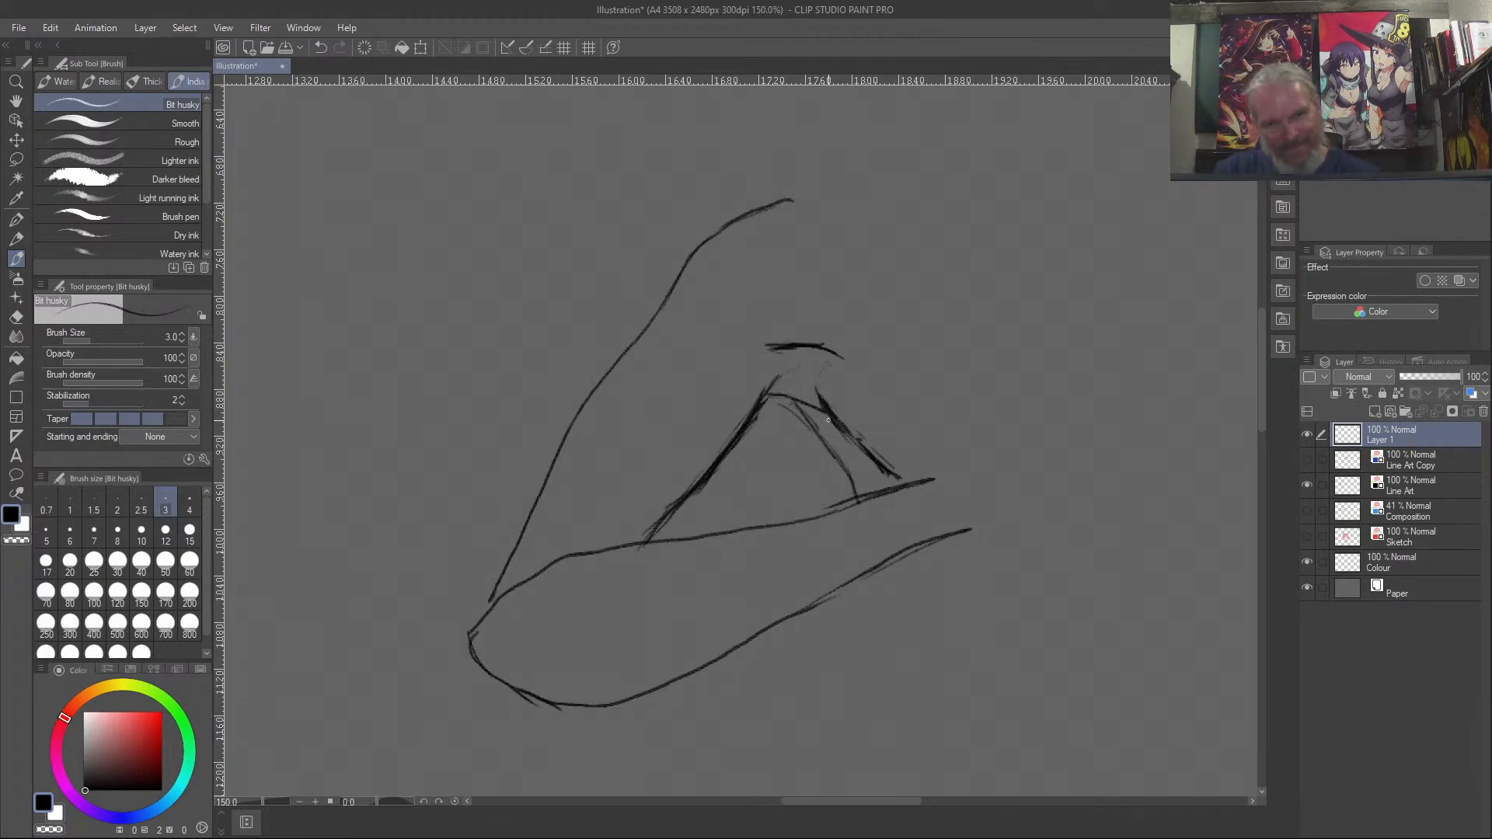
Join the upper-arm line to the elbow, then extend the forearm's upper edge over the wrist to the first fingertip, refining the tip with transparent colour and black.
drag(490, 598, 486, 608)
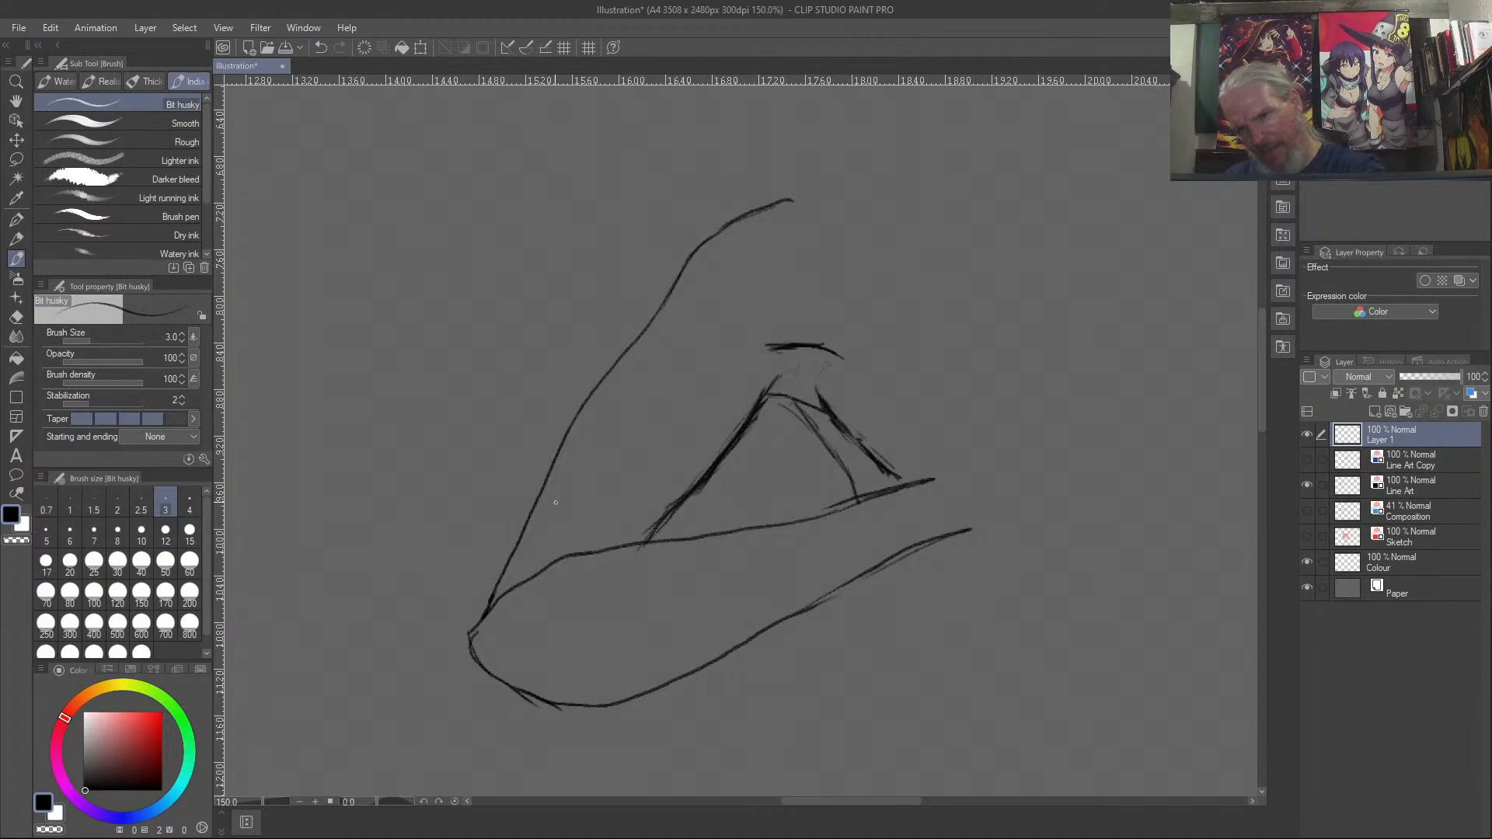
mouse_move(934, 479)
mouse_down()
mouse_move(1045, 452)
mouse_move(934, 475)
mouse_move(1074, 448)
mouse_move(1170, 538)
mouse_up()
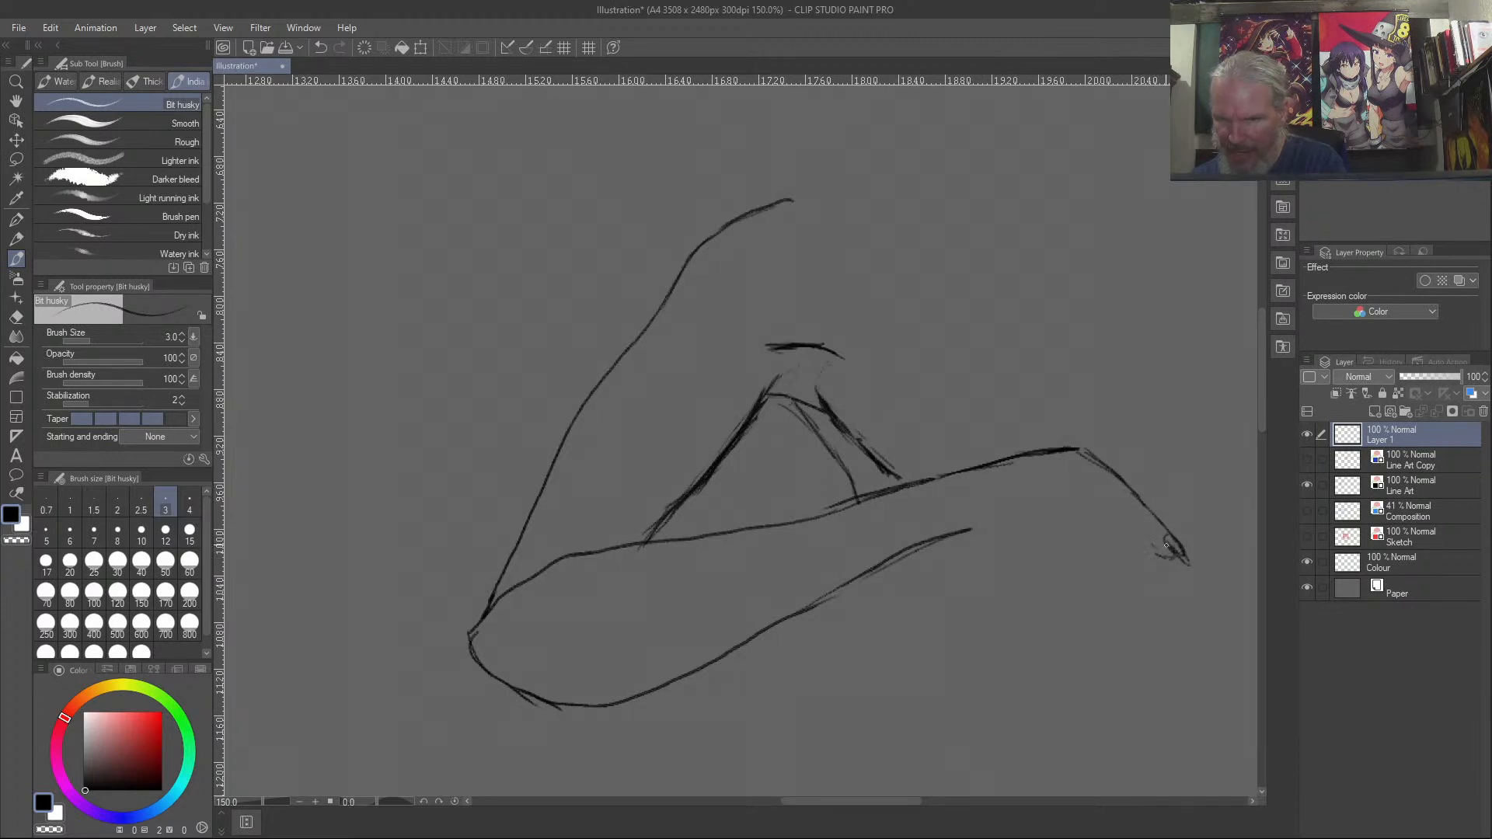
key(c)
drag(1167, 538, 1173, 548)
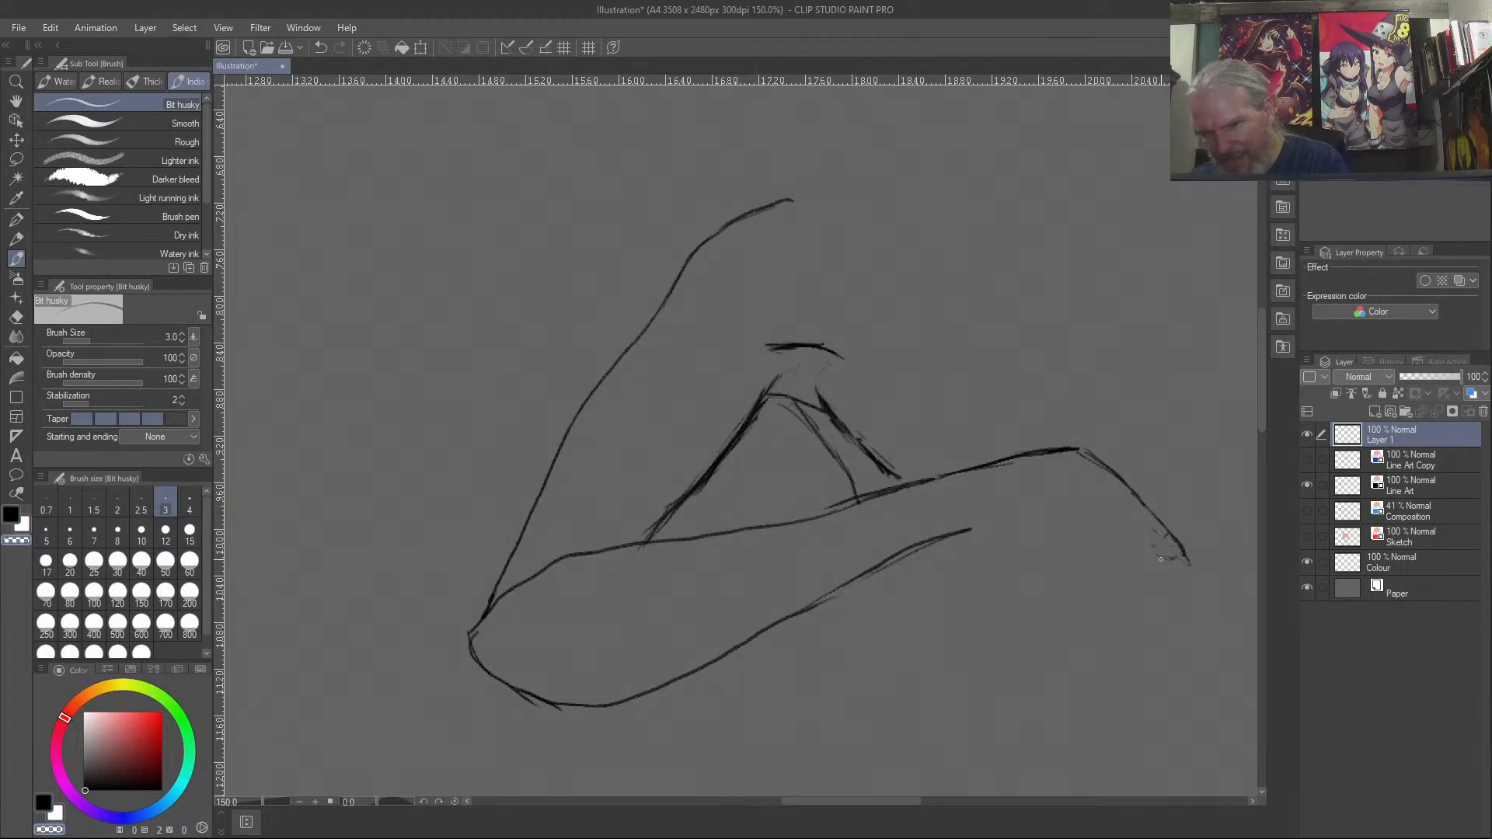
key(c)
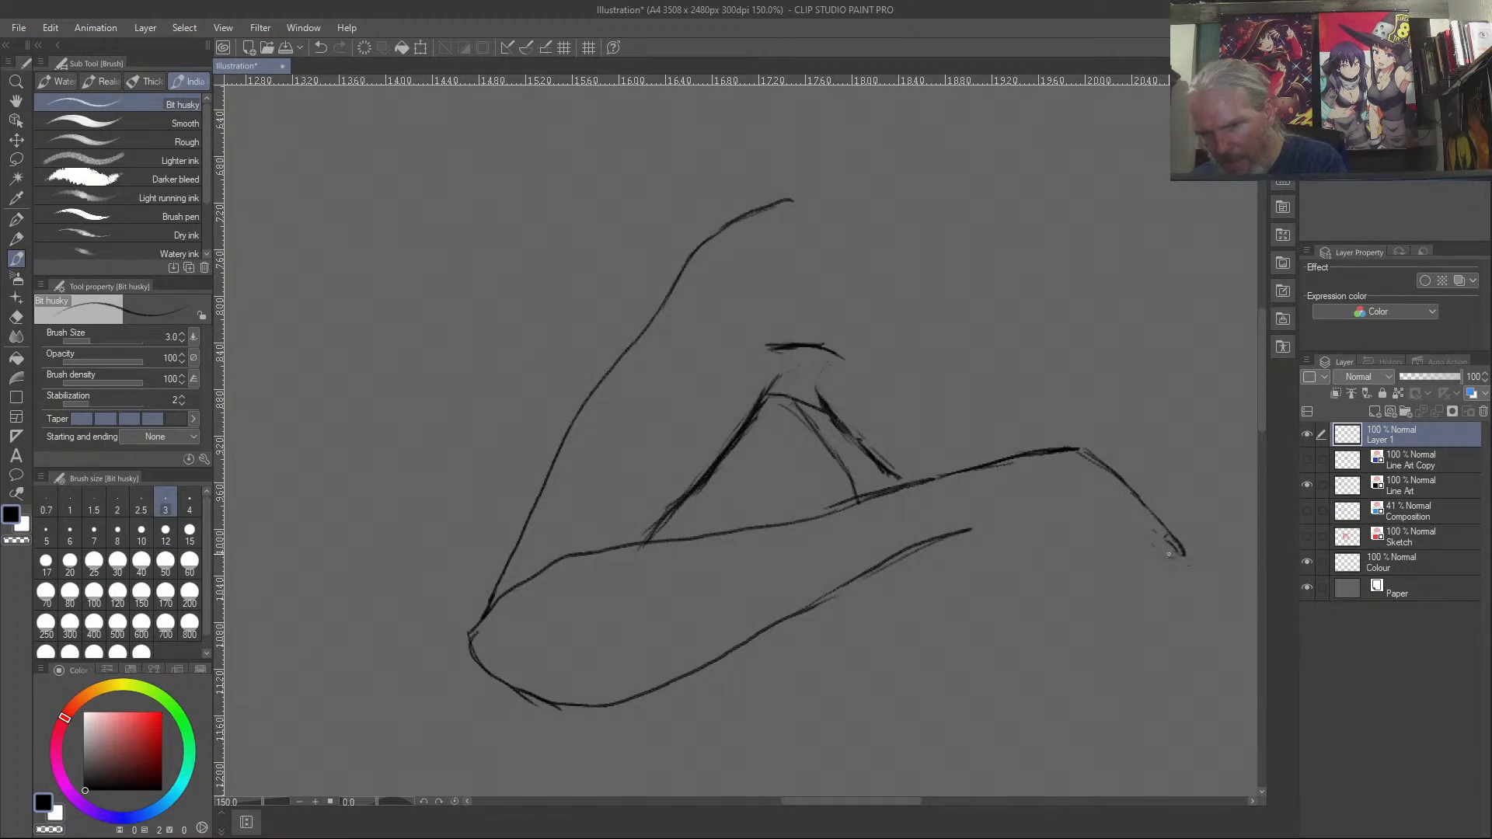
drag(1170, 556, 1150, 544)
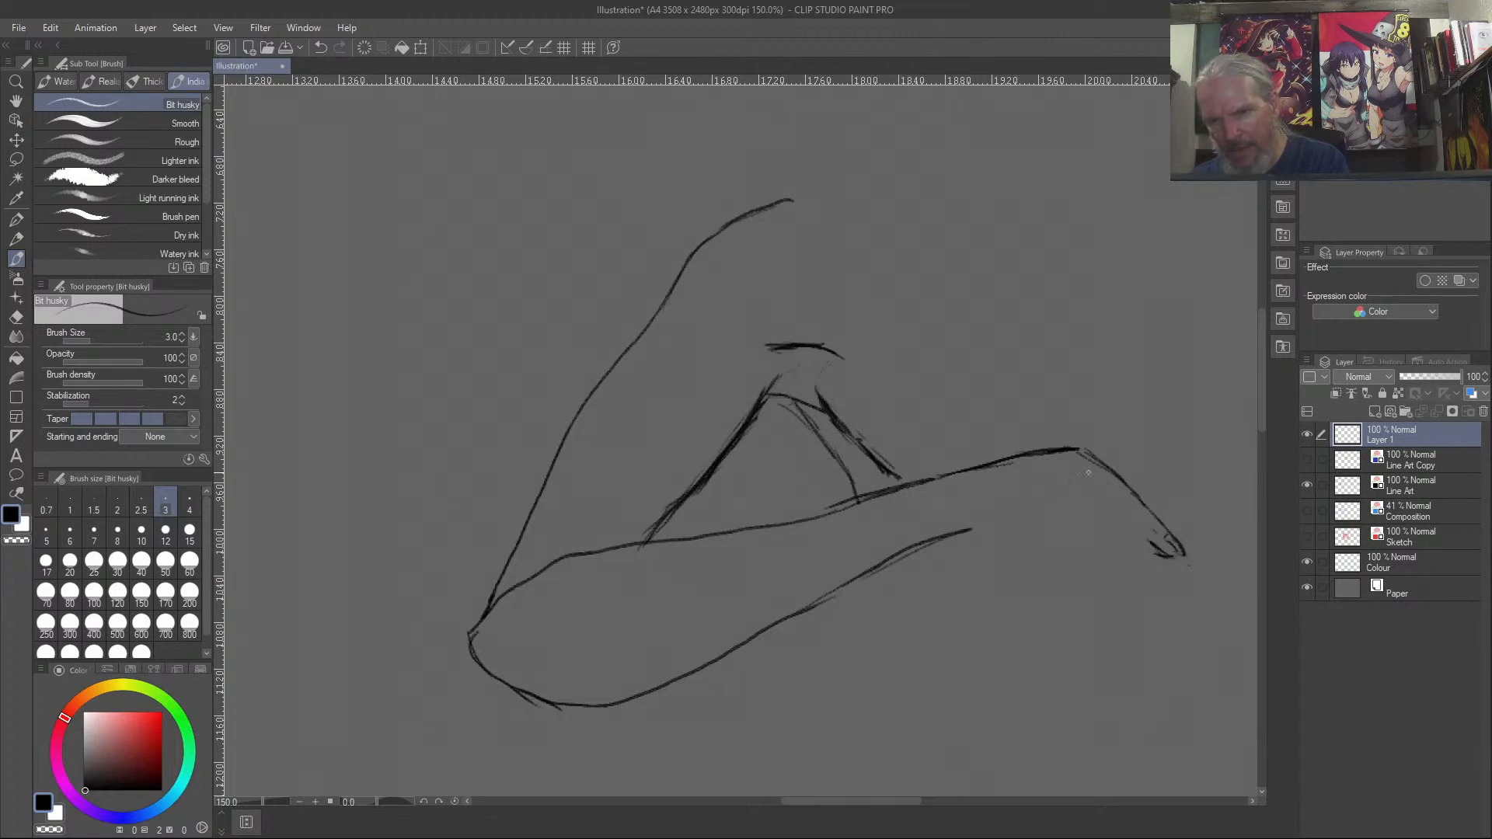
Ink the remaining fingers of the drooping hand with thin black lines from the knuckles down to the fingertips.
mouse_move(1086, 469)
mouse_down()
mouse_move(1138, 535)
mouse_move(1154, 600)
mouse_move(1122, 564)
mouse_up()
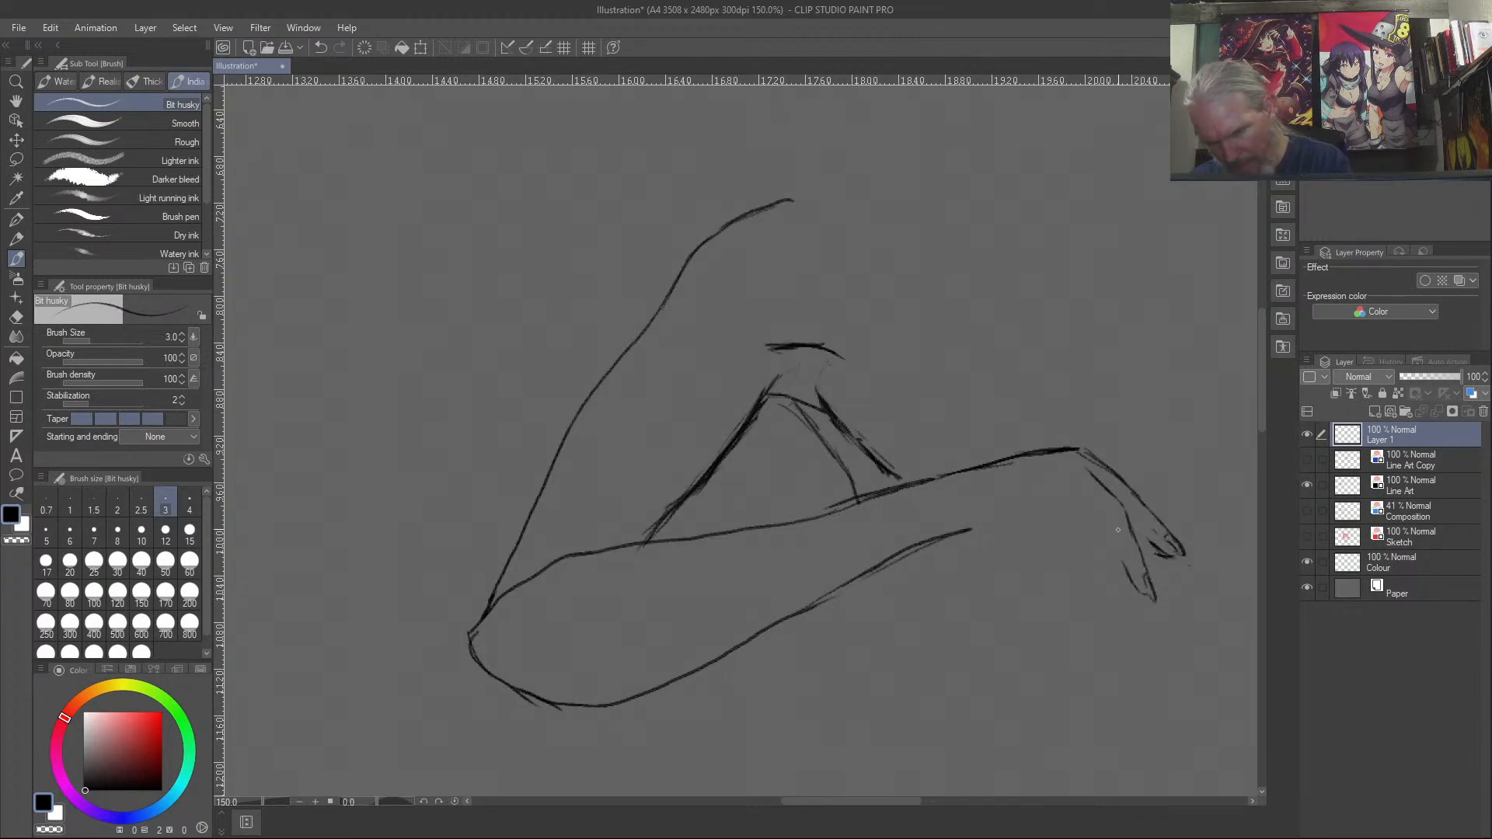
drag(1098, 504, 1082, 482)
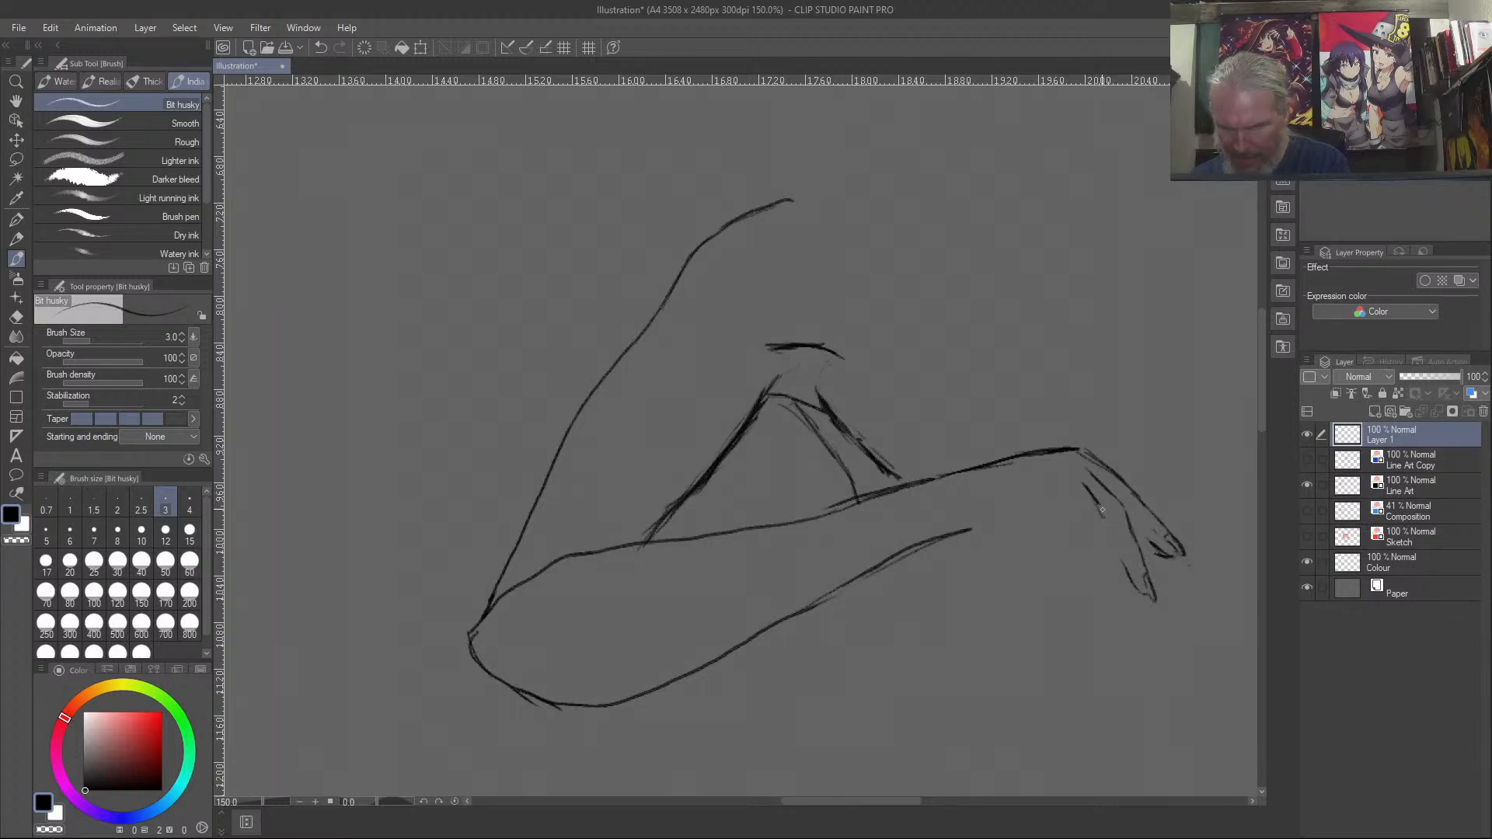
mouse_move(1084, 486)
mouse_down()
mouse_move(1110, 522)
mouse_move(1113, 576)
mouse_up()
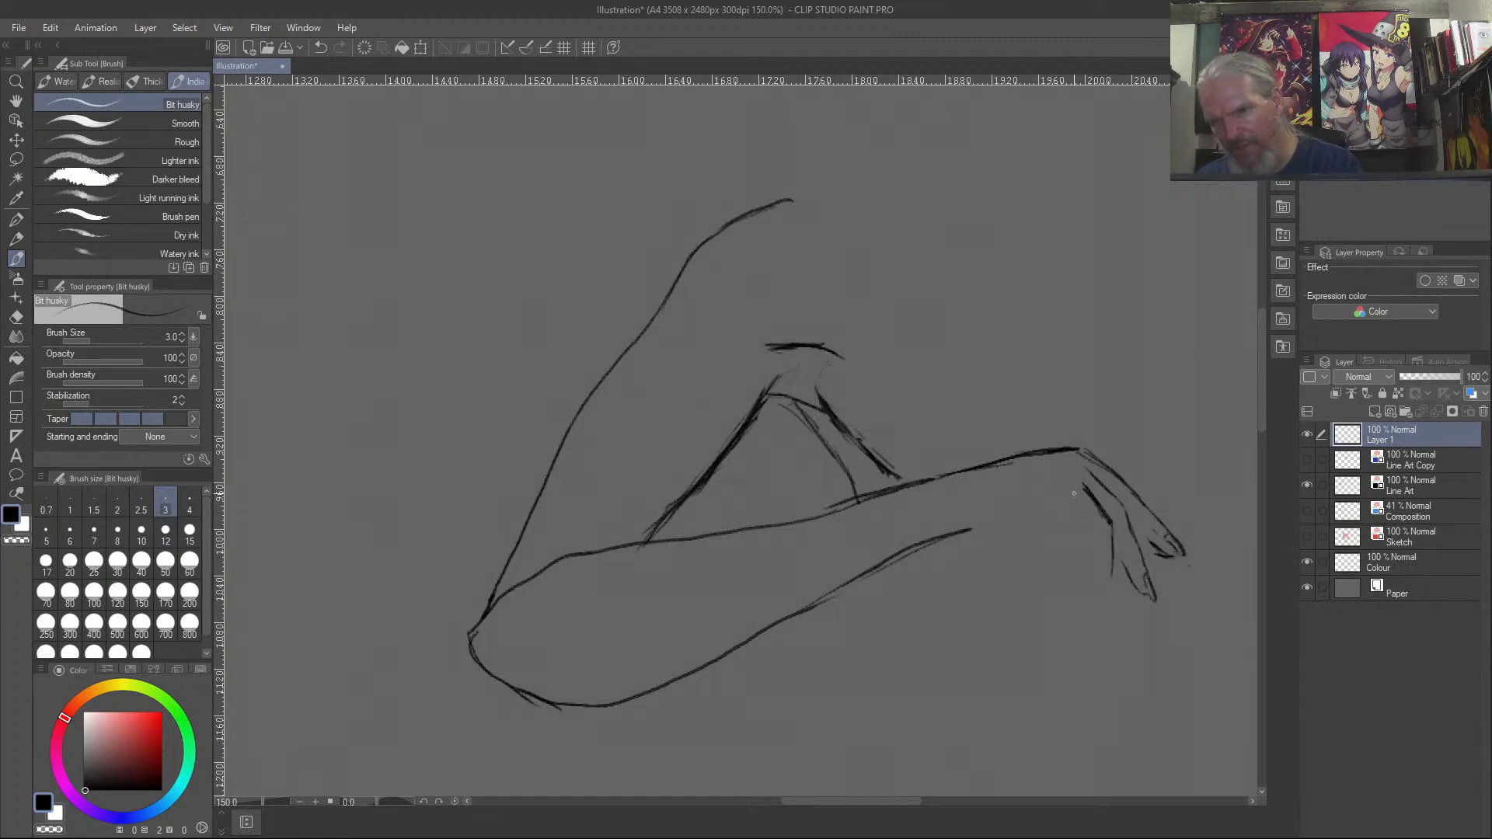
mouse_move(1075, 500)
mouse_down()
mouse_move(1097, 553)
mouse_move(1082, 587)
mouse_move(1108, 584)
mouse_move(1087, 620)
mouse_up()
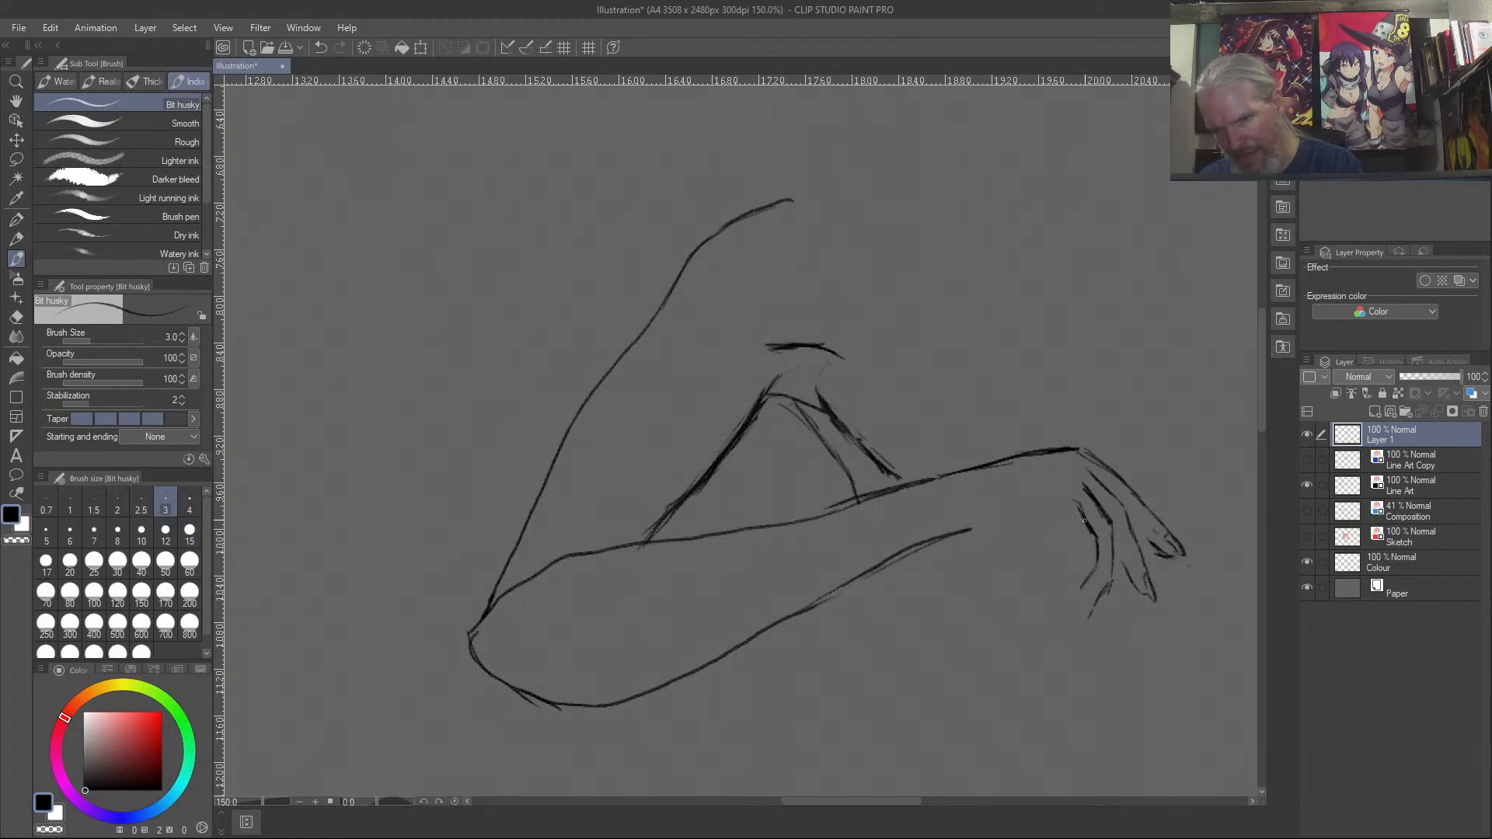
drag(1076, 512, 1060, 509)
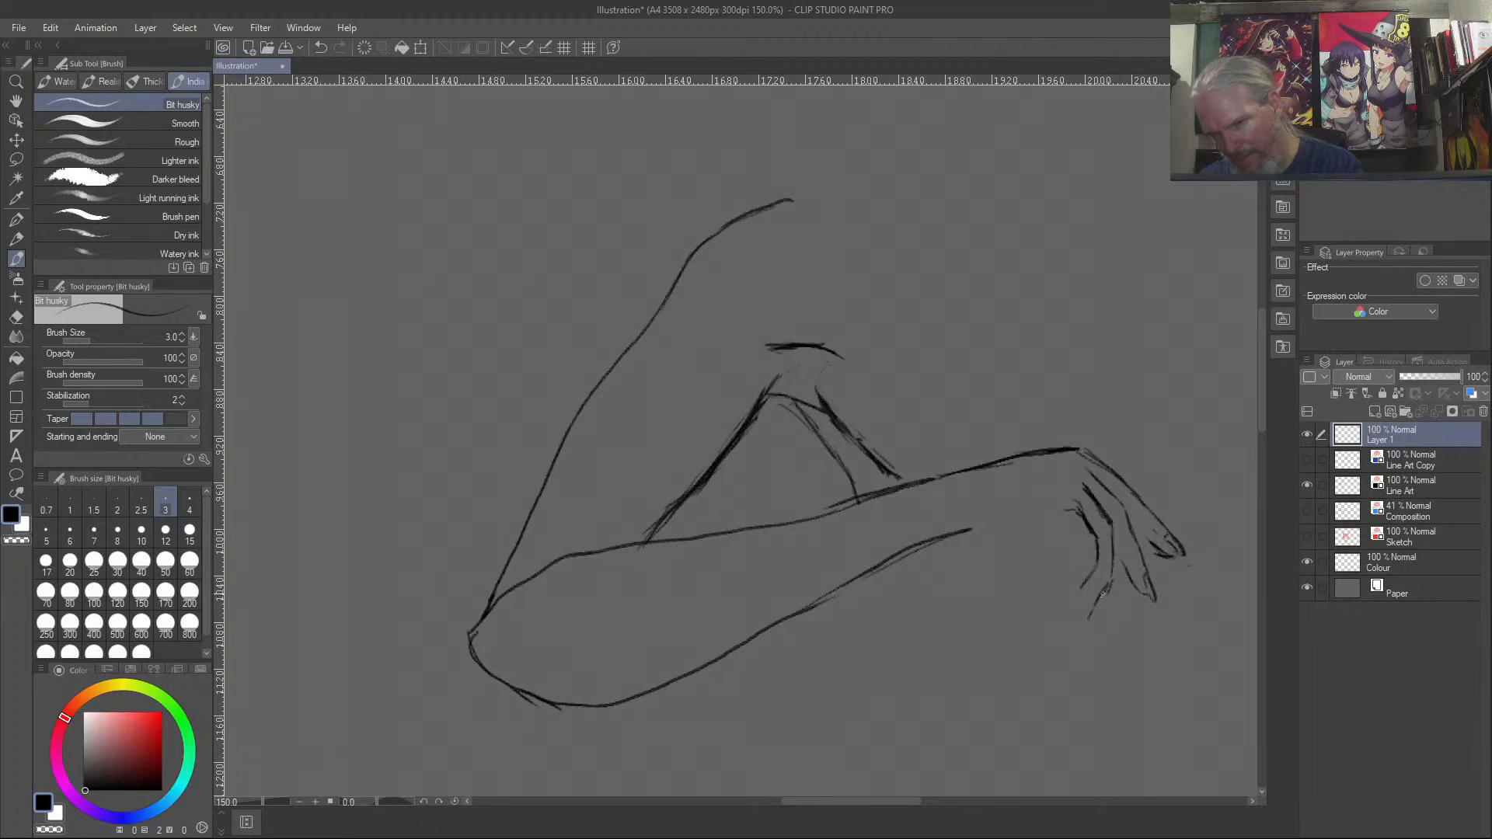
mouse_move(1088, 614)
mouse_down()
mouse_move(1079, 637)
mouse_move(1077, 570)
mouse_move(1065, 592)
mouse_up()
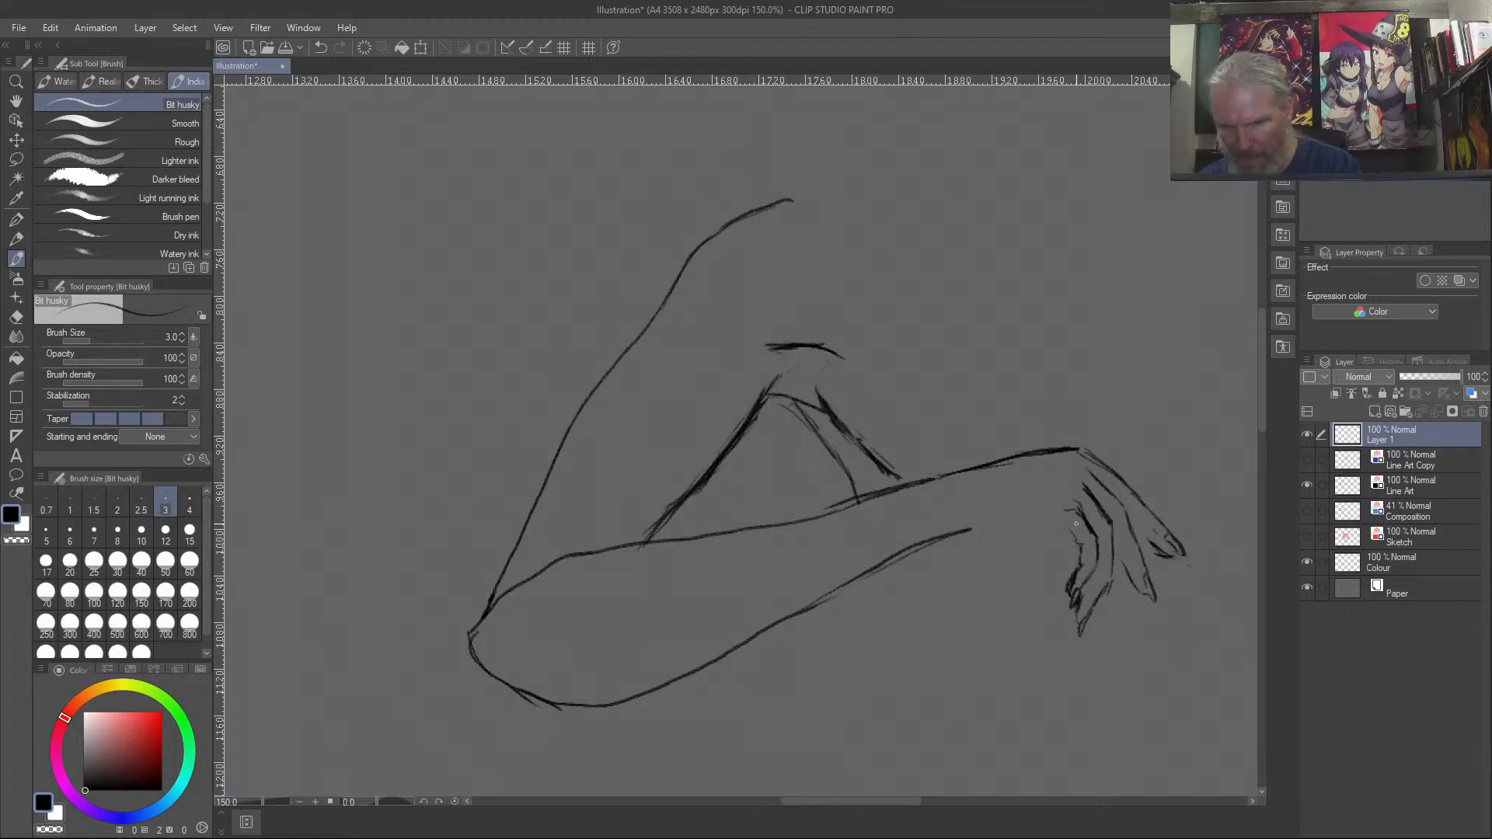
Ink the underside of the wrist back to the forearm's lower edge, trim the overlap with transparent colour, and thicken the wrist line in black.
mouse_move(1067, 530)
mouse_down()
mouse_move(947, 536)
mouse_move(1054, 537)
mouse_move(961, 535)
mouse_up()
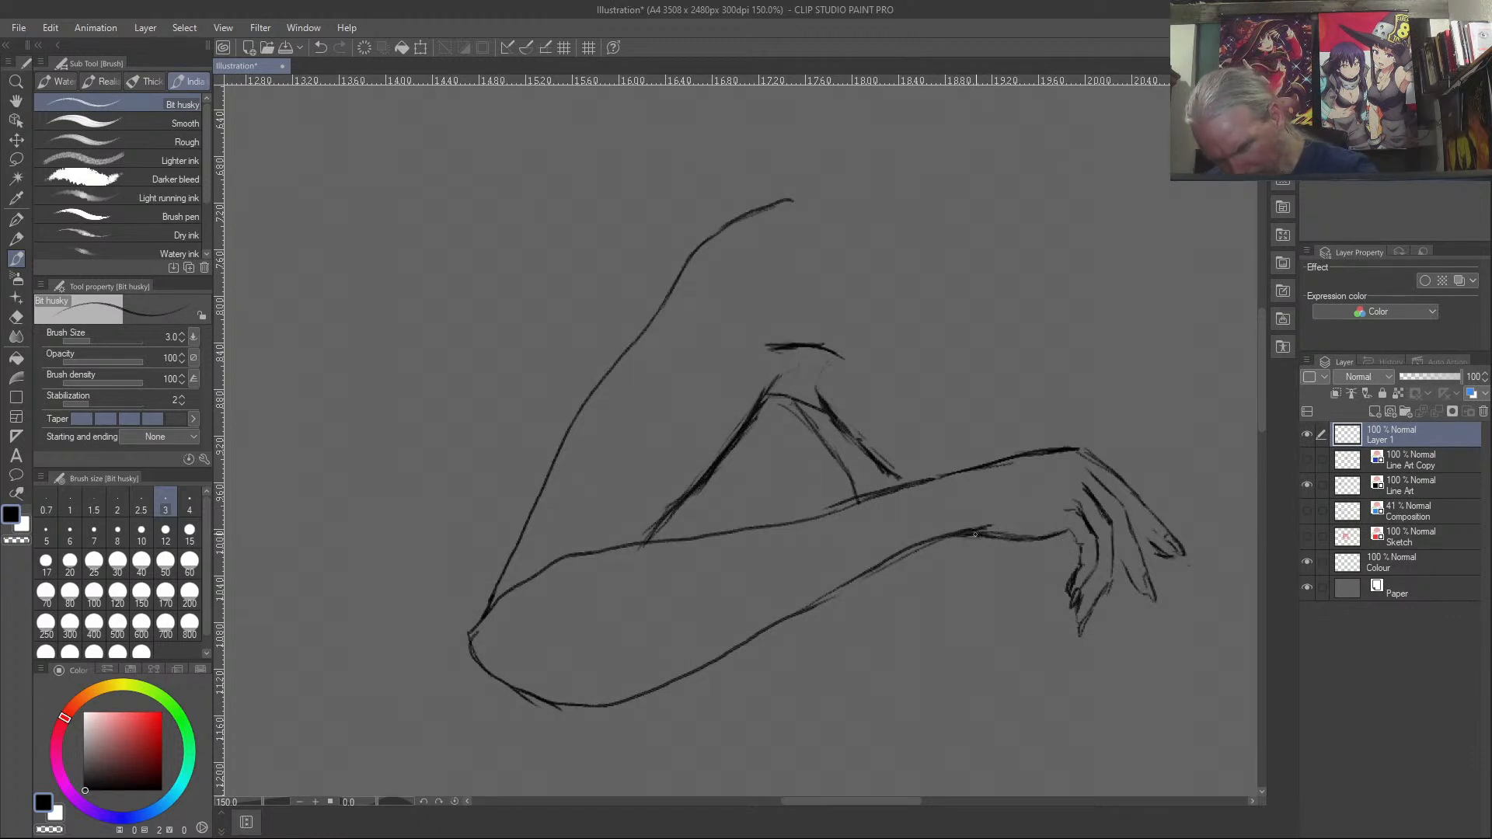
key(c)
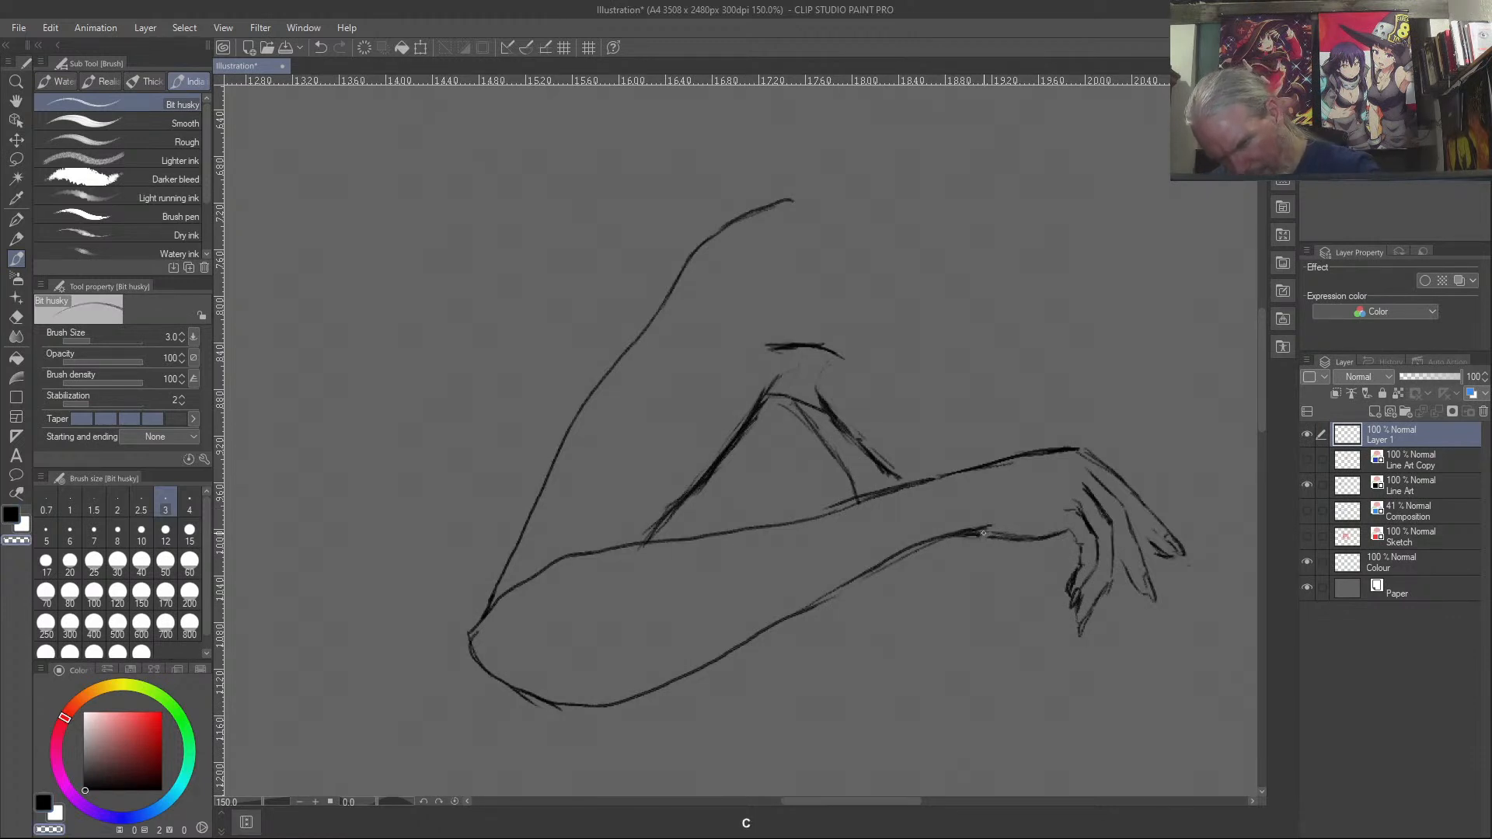
key(c)
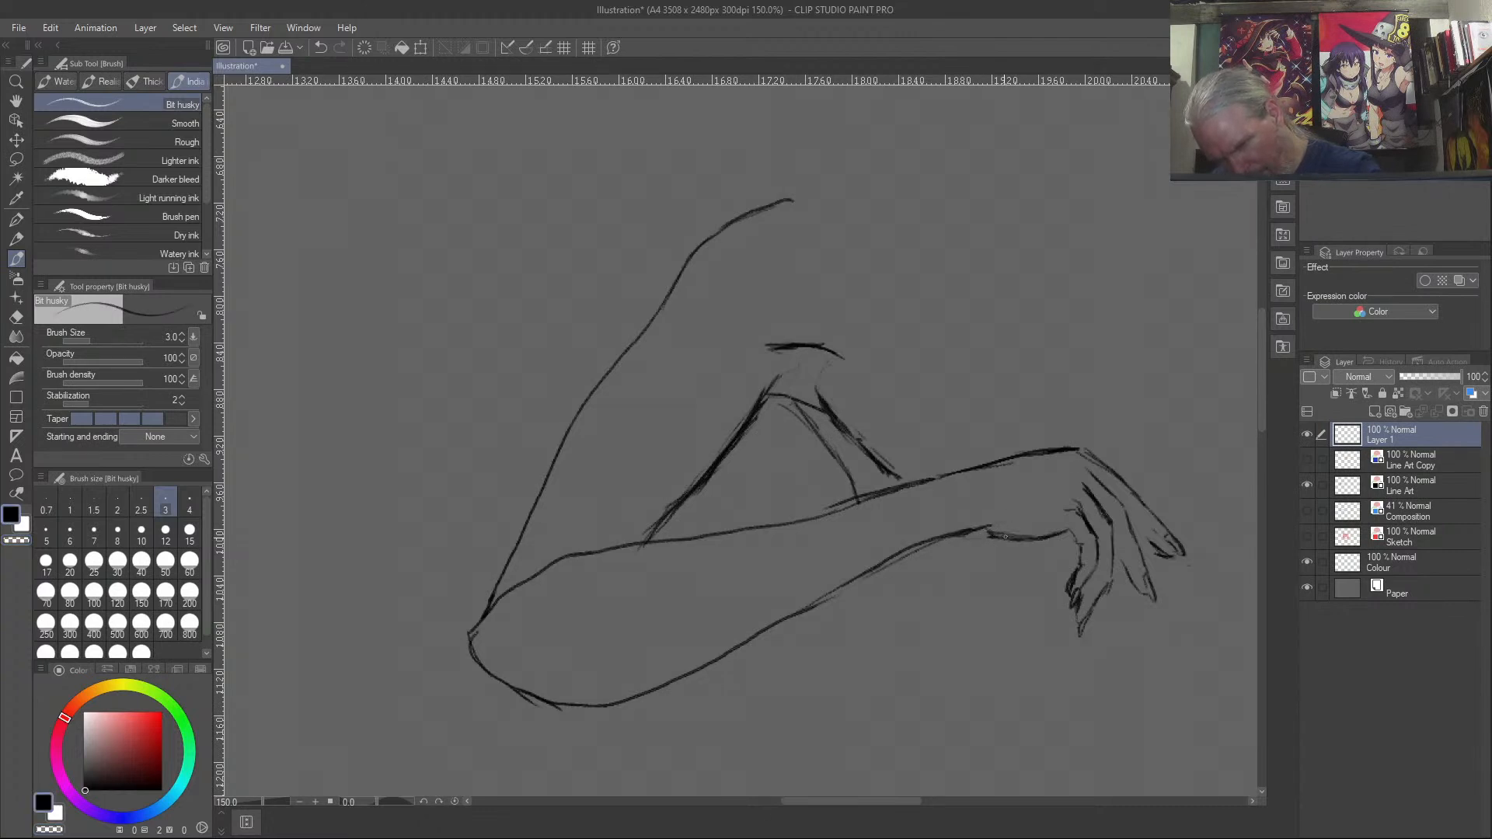
drag(1013, 537, 1035, 533)
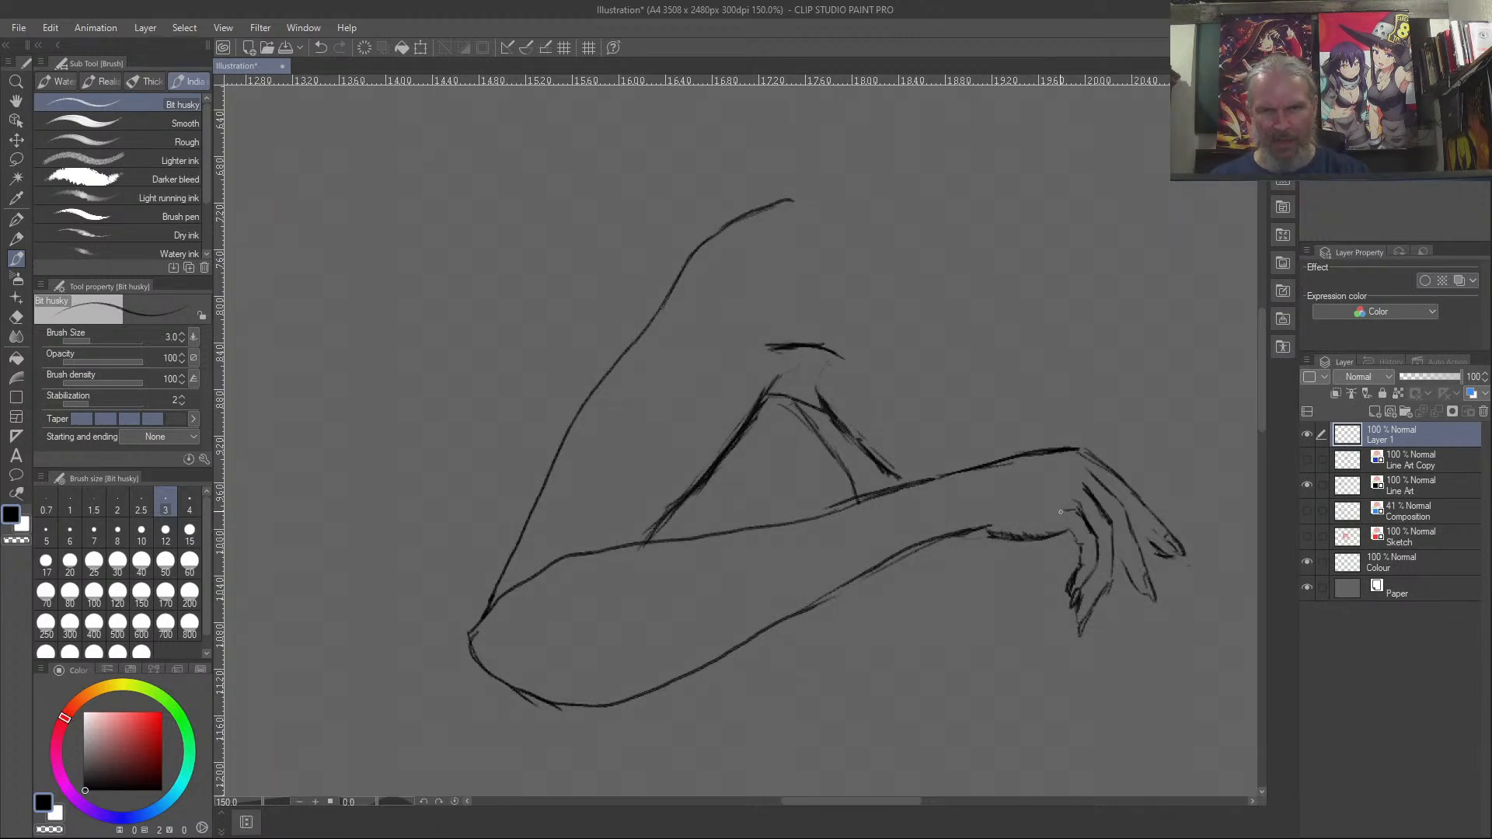
Compare the thin-line arm with the heavier-inked arm by fitting the whole canvas in view and repeatedly flipping it horizontally.
key(ctrl+shift+h)
key(ctrl+shift+h)
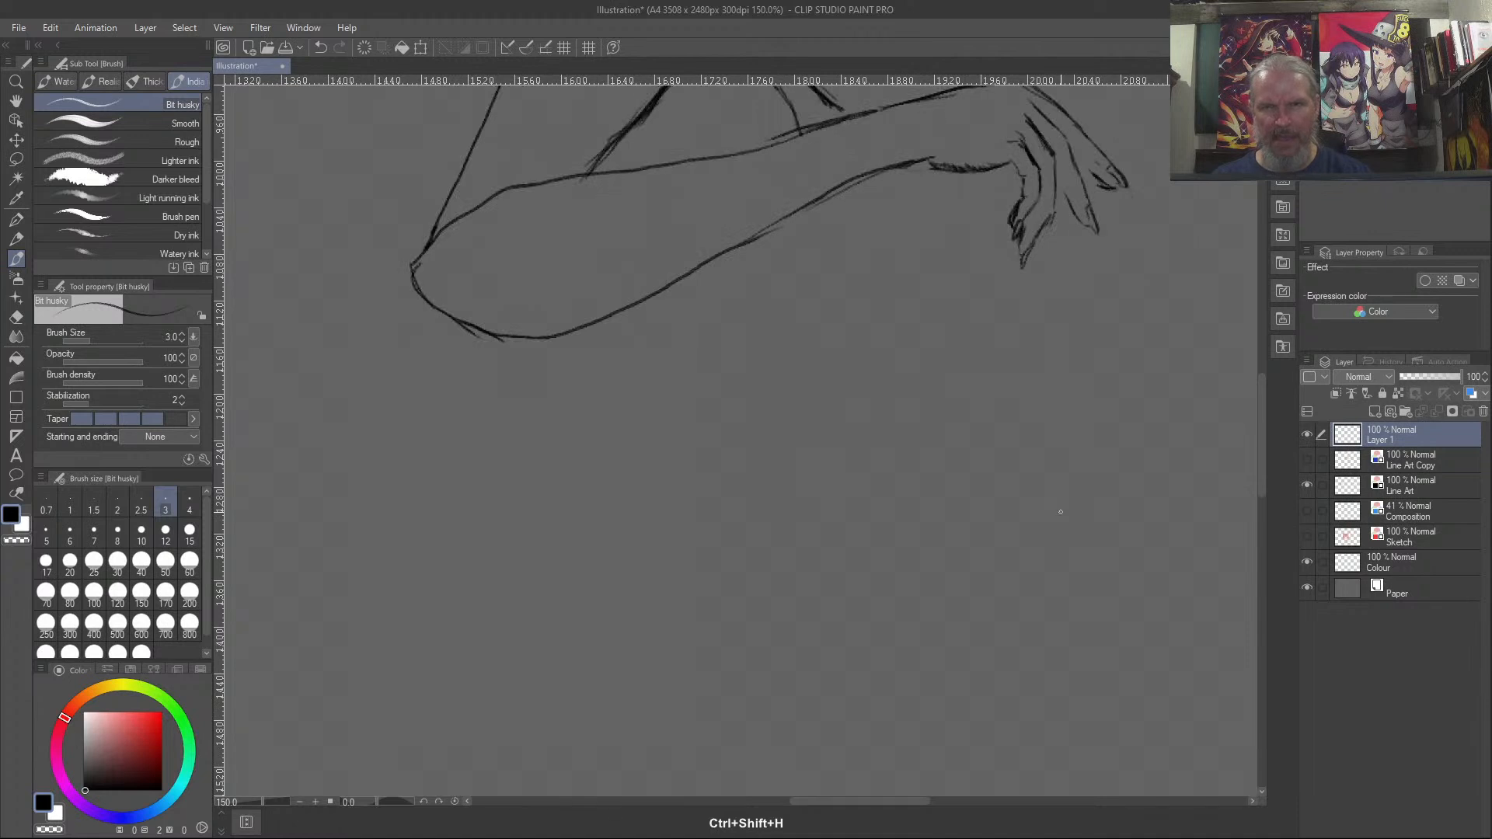
drag(923, 451, 922, 720)
key(ctrl+shift+h)
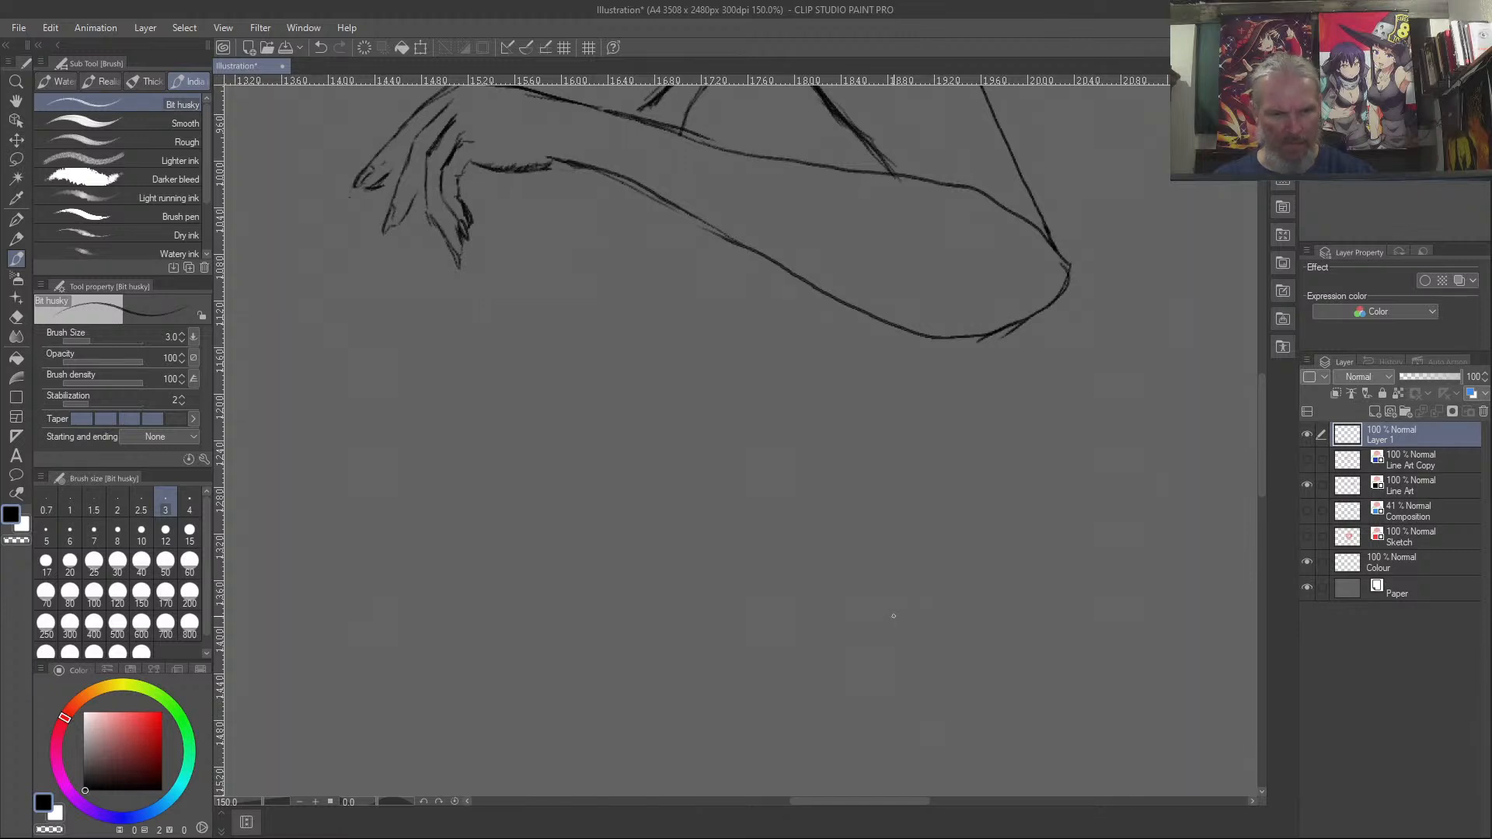
key(ctrl+0)
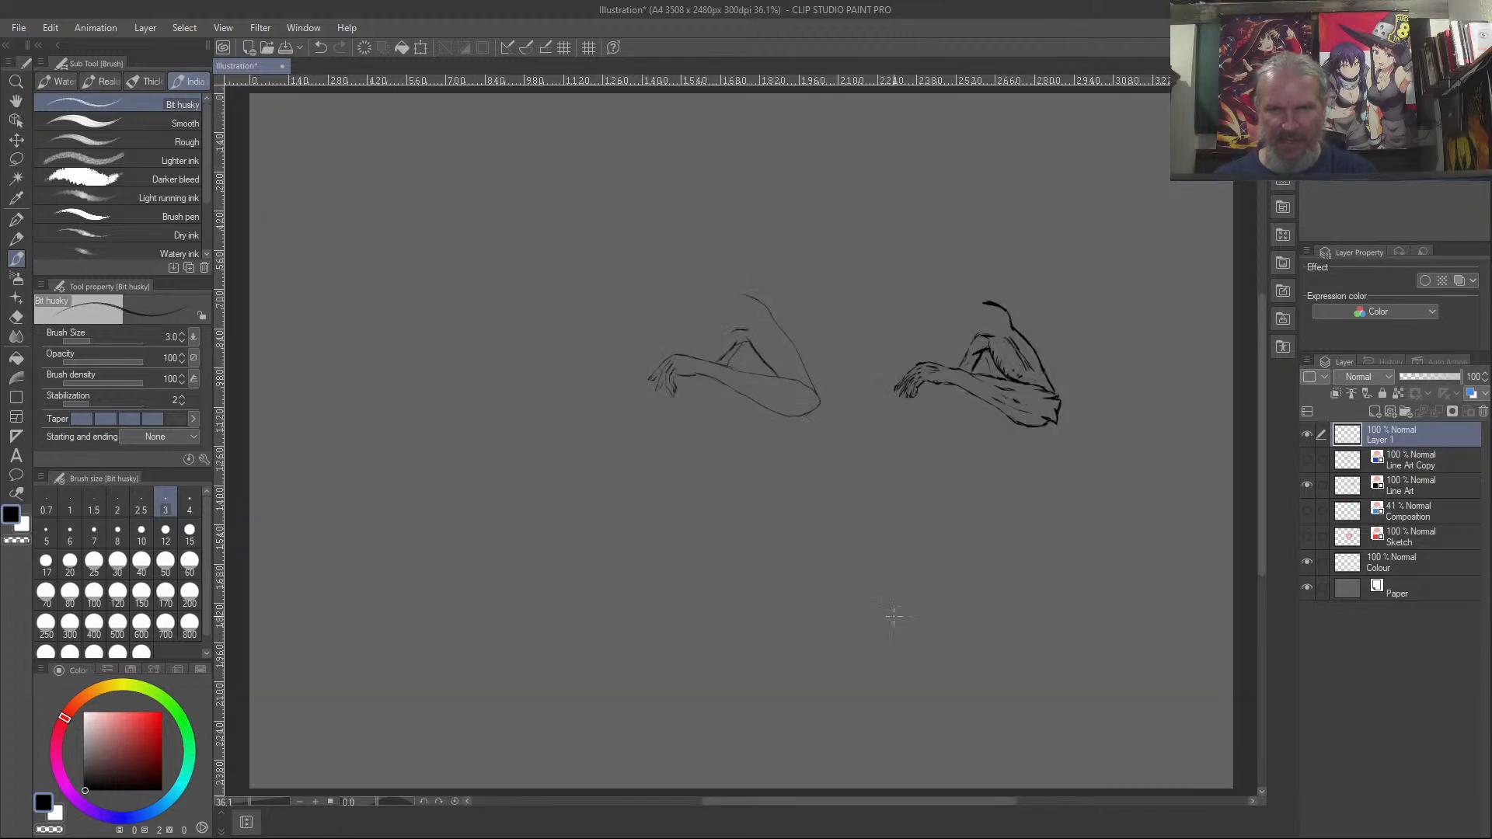
key(ctrl+shift+h)
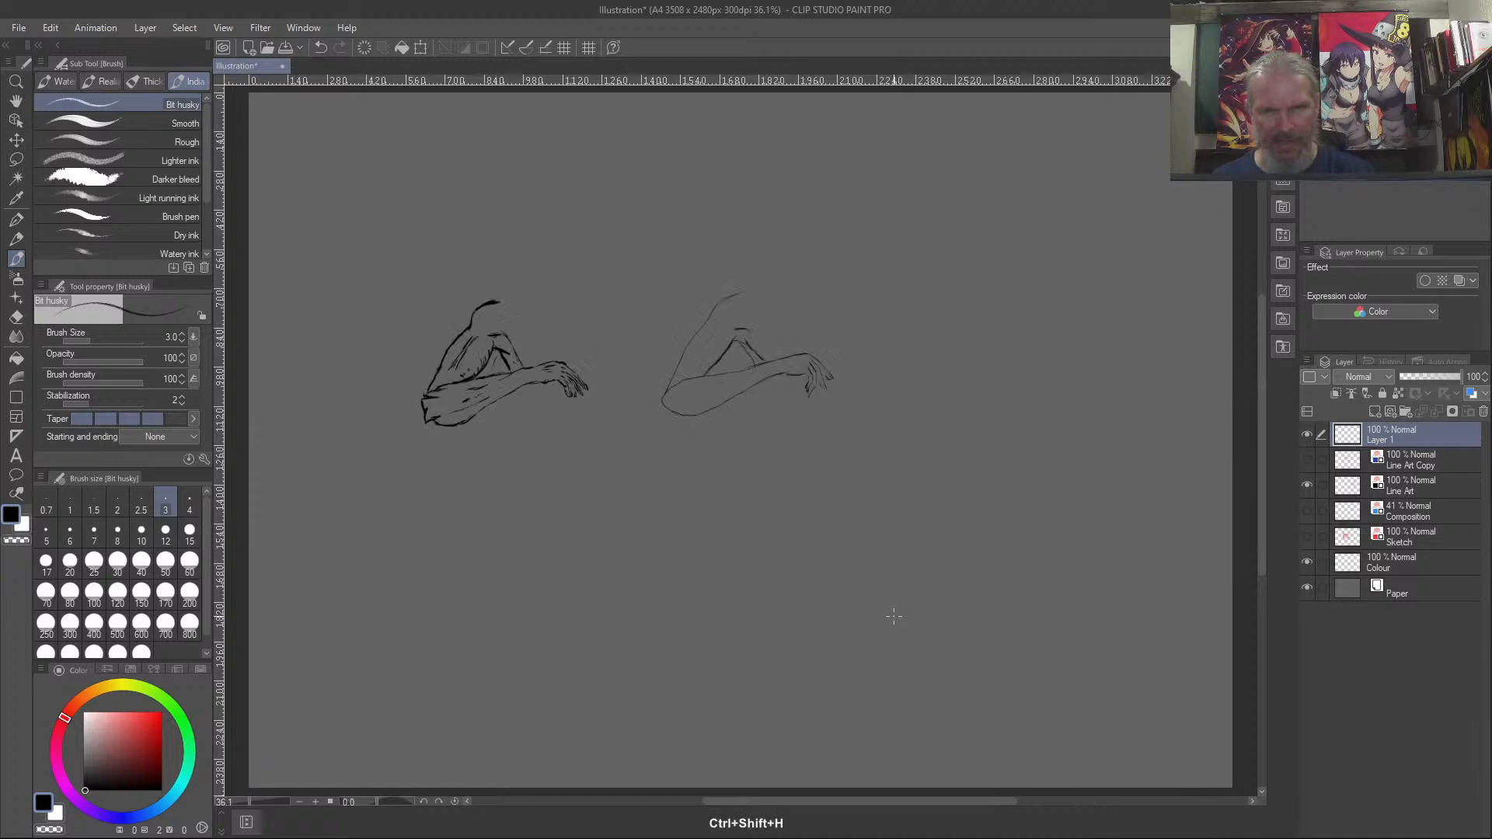
key(ctrl+shift+h)
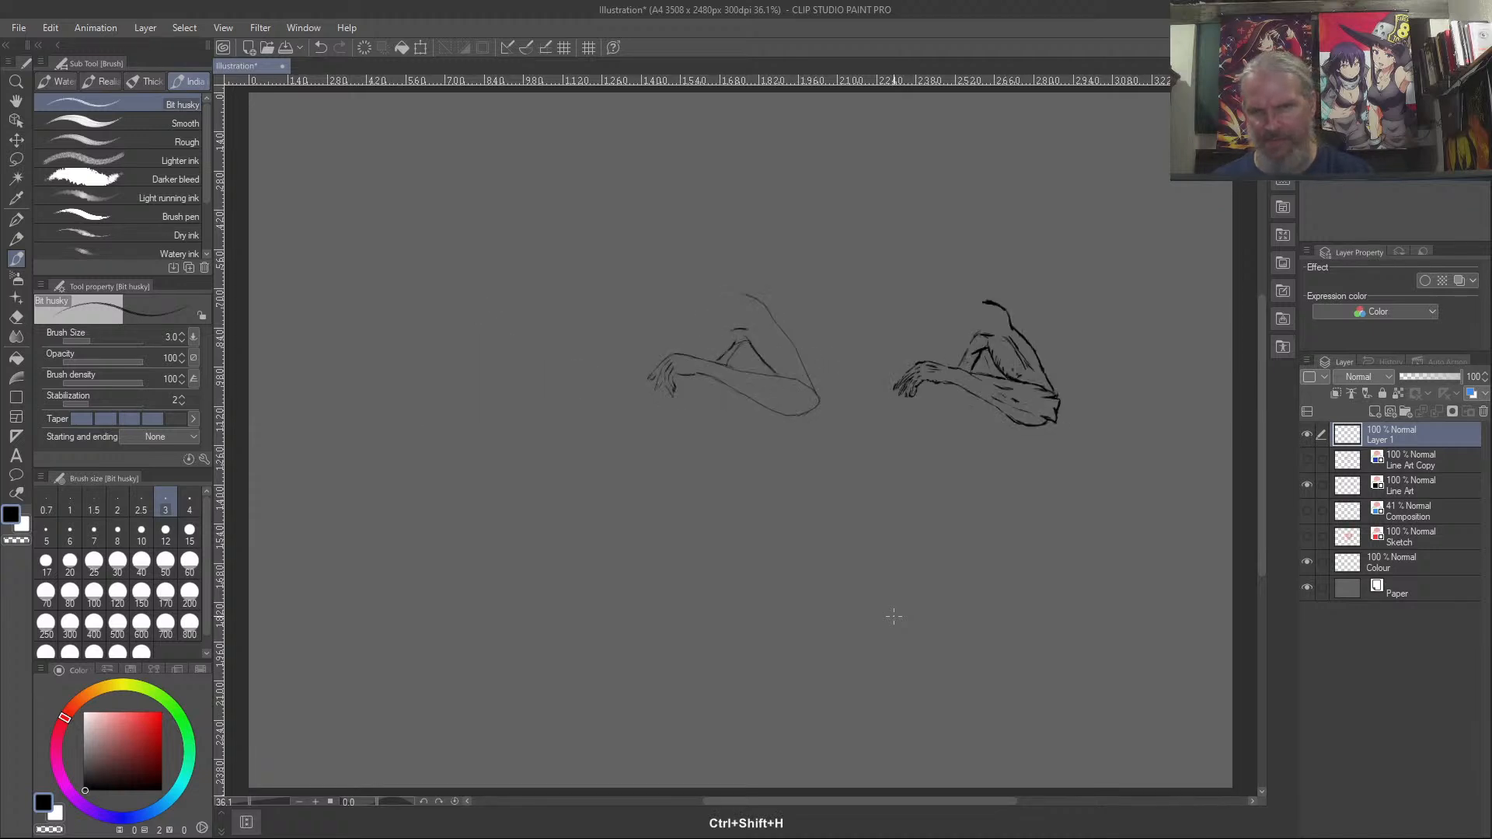
key(ctrl+shift+h)
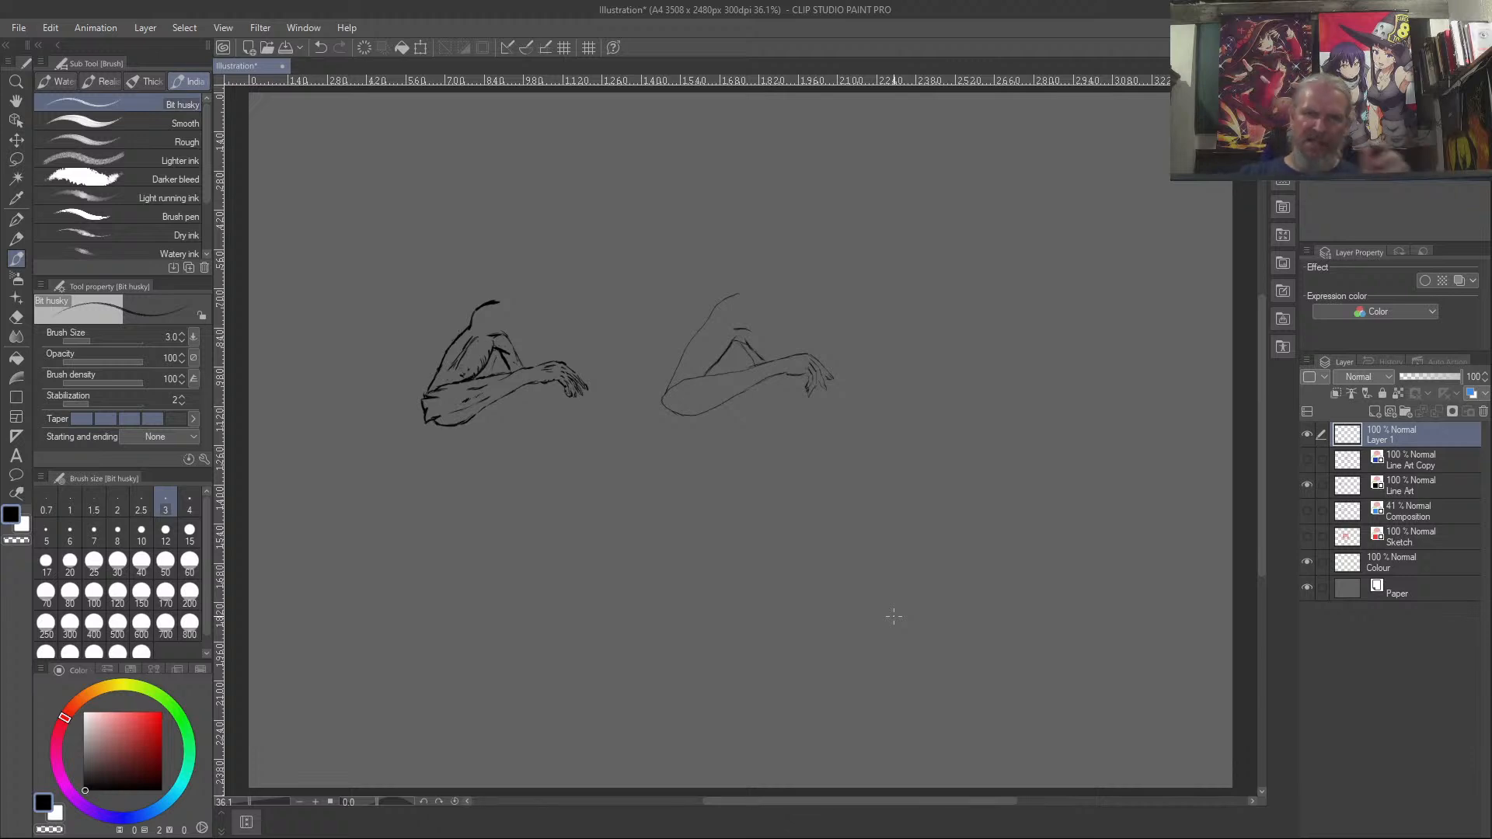
key(ctrl+0)
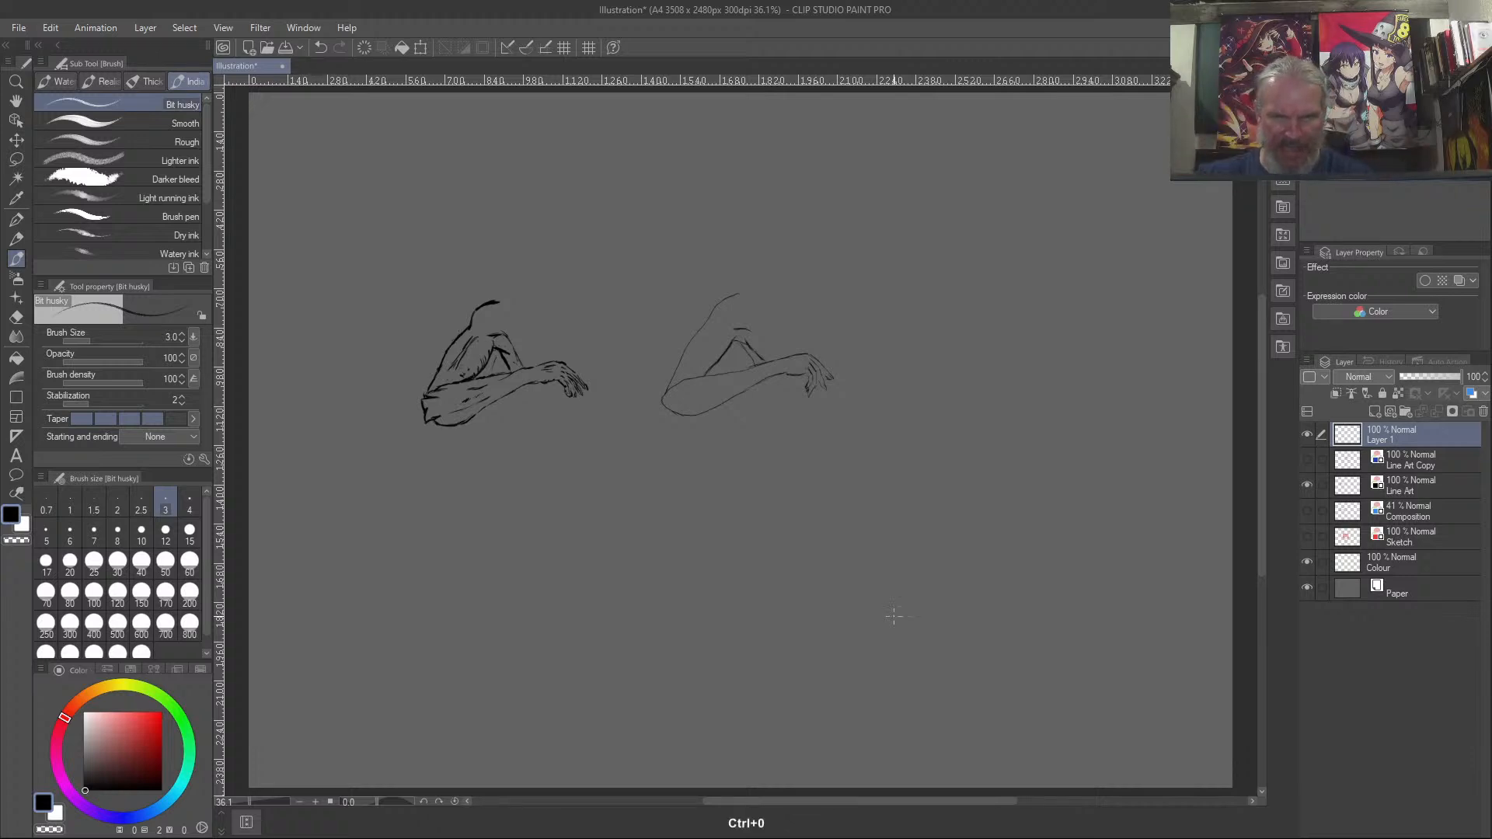
key(ctrl+shift+h)
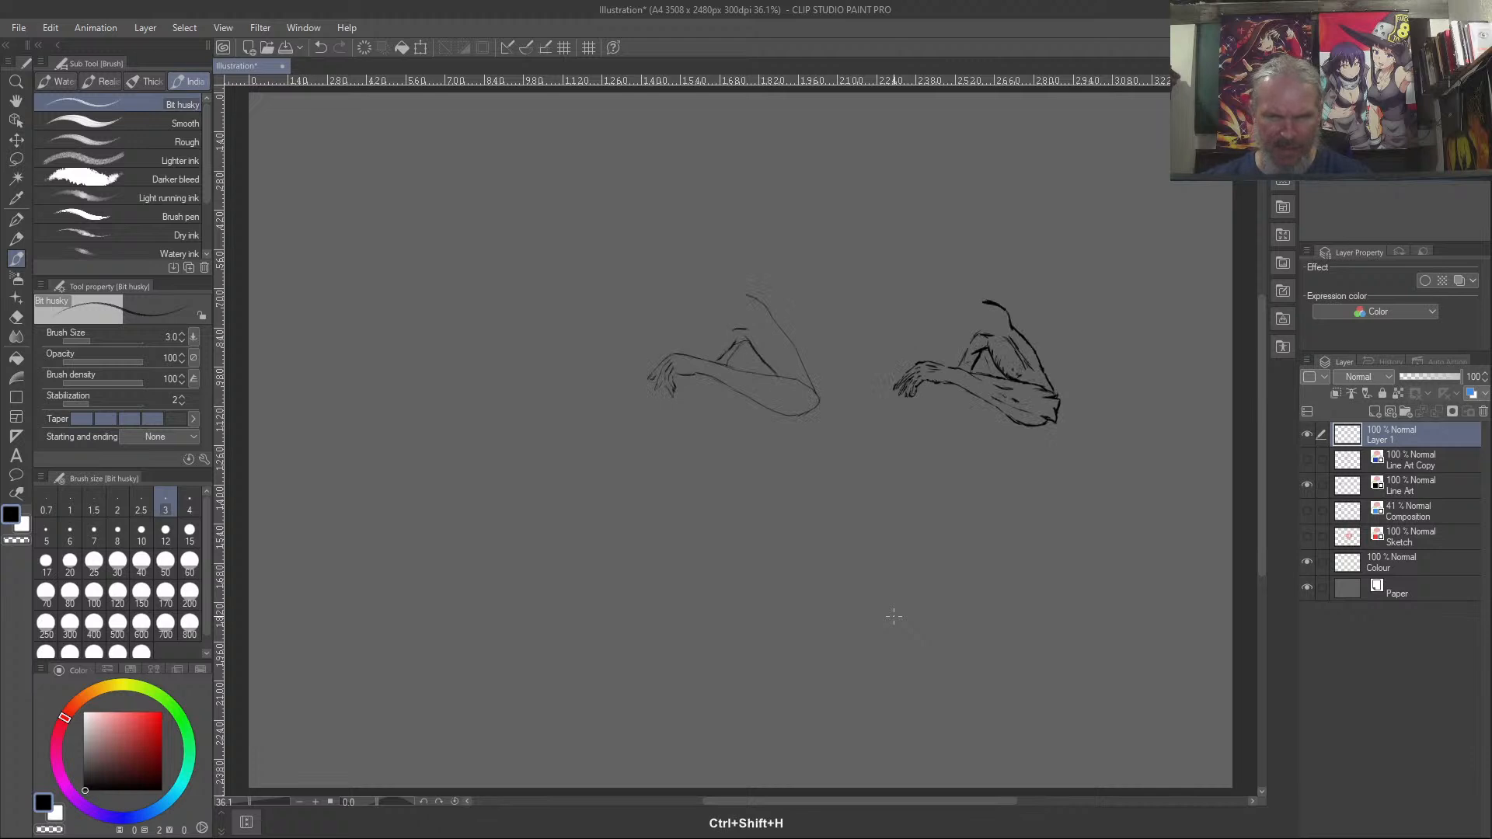
key(ctrl+shift+h)
key(ctrl+shift+h)
key(ctrl+shift+h)
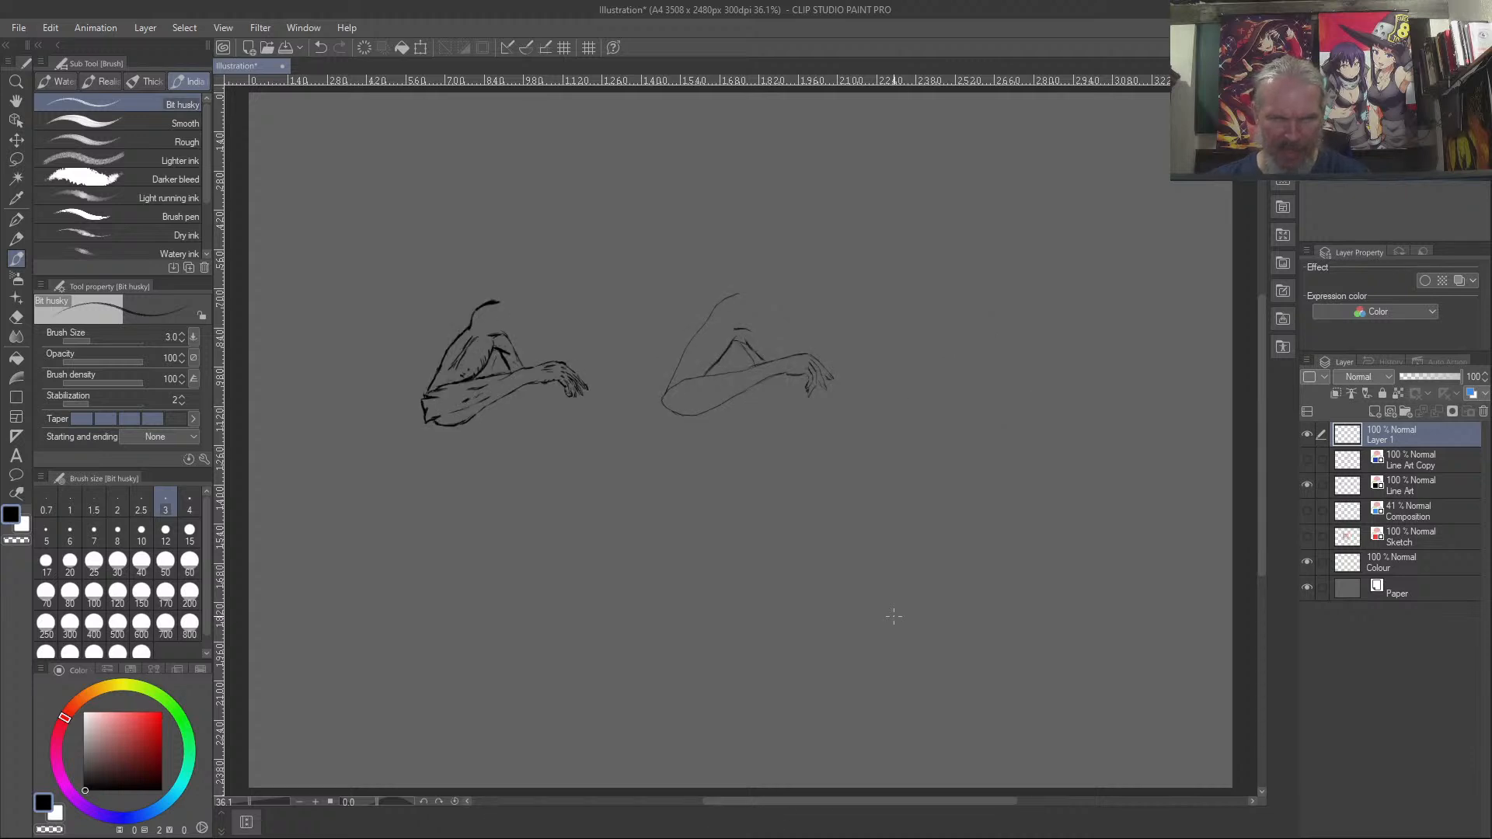
key(ctrl+shift+h)
key(ctrl+shift+h)
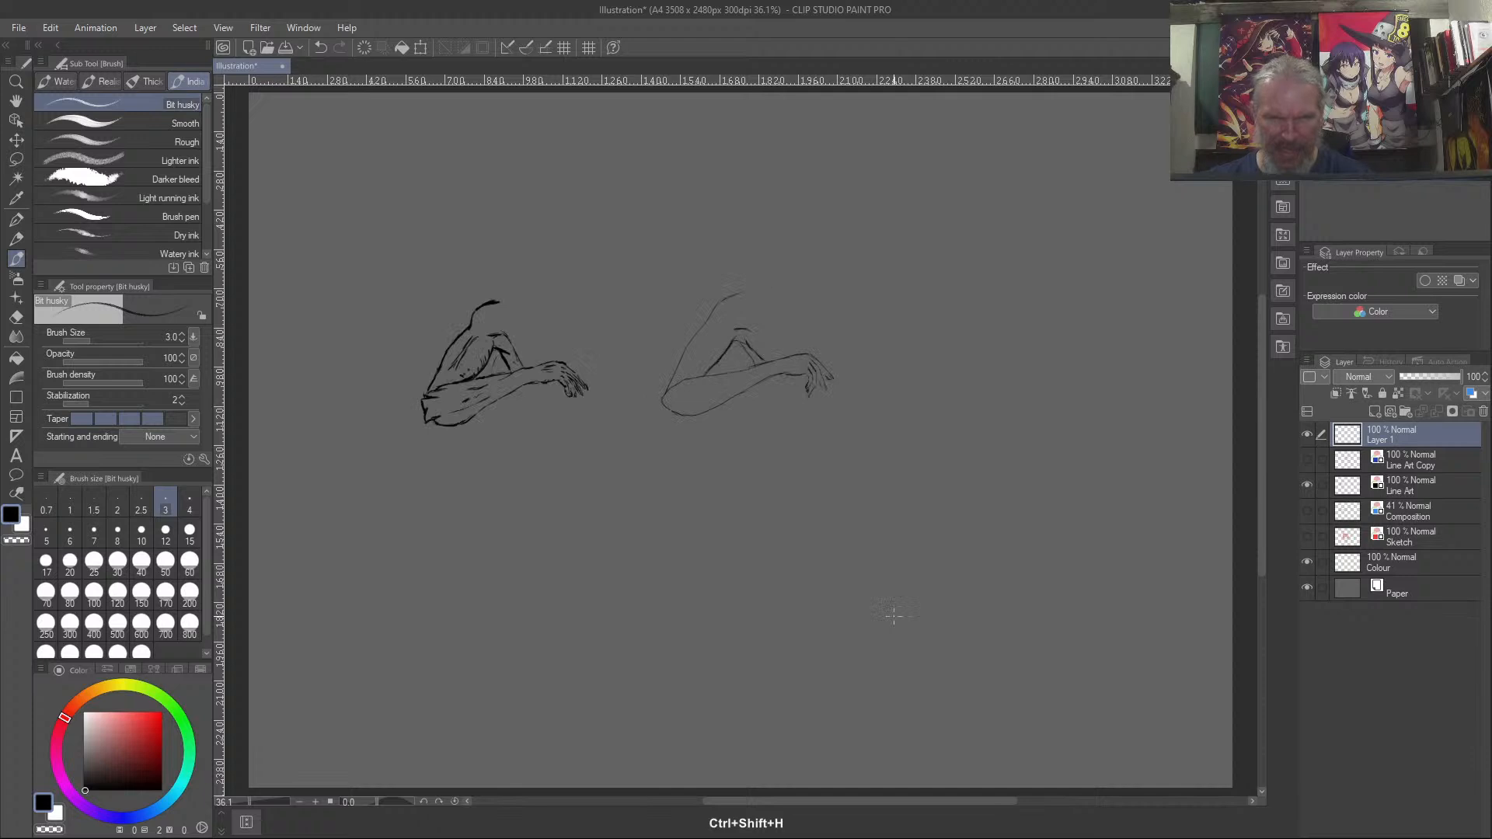
Ink a darker line from the knuckles down the third finger, and erase that finger's old outline and tip with transparent colour.
scroll(855, 400, up, 2)
scroll(763, 413, up, 1)
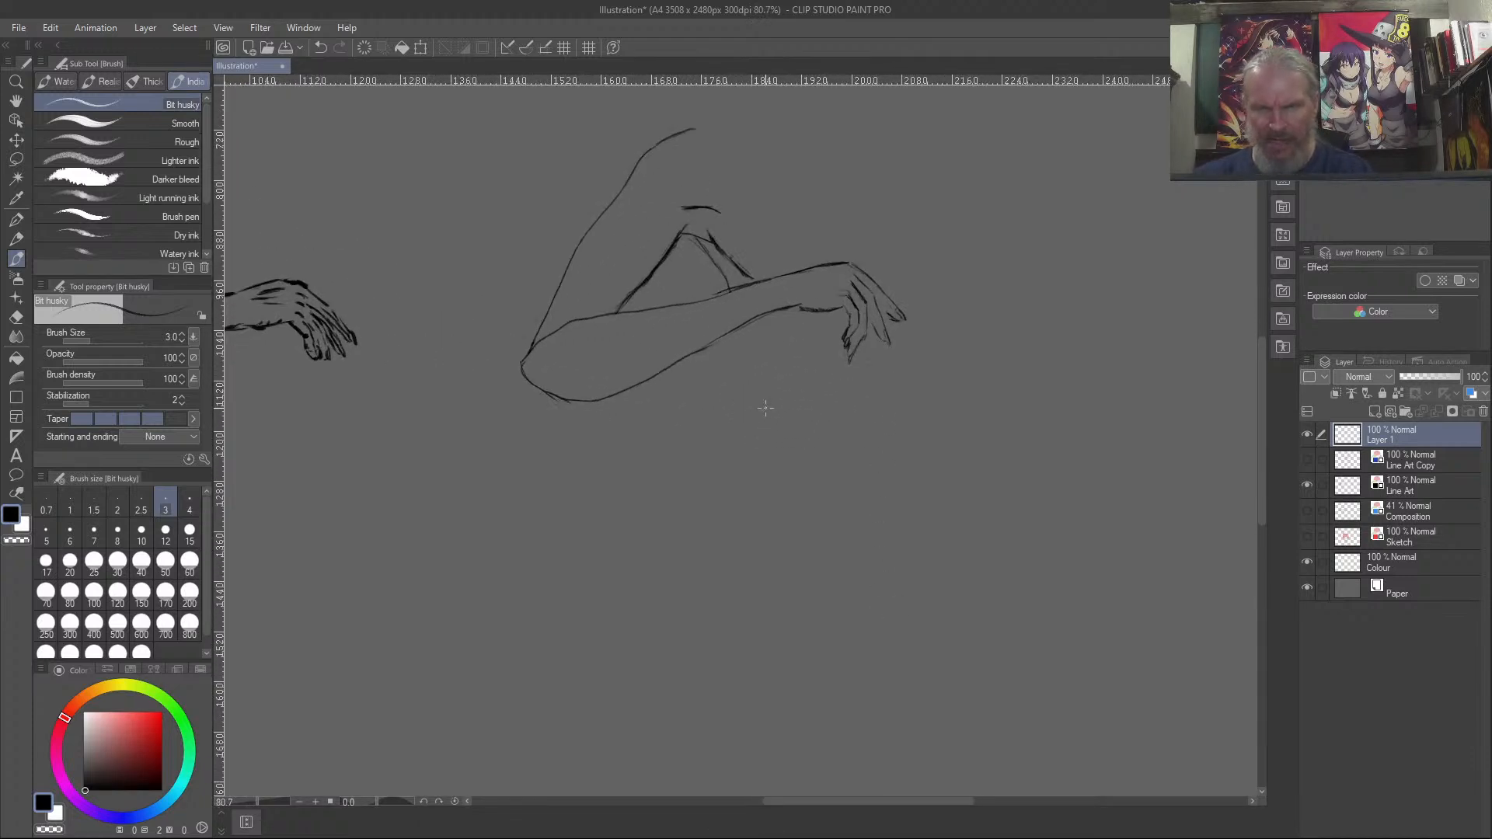
drag(763, 618, 759, 623)
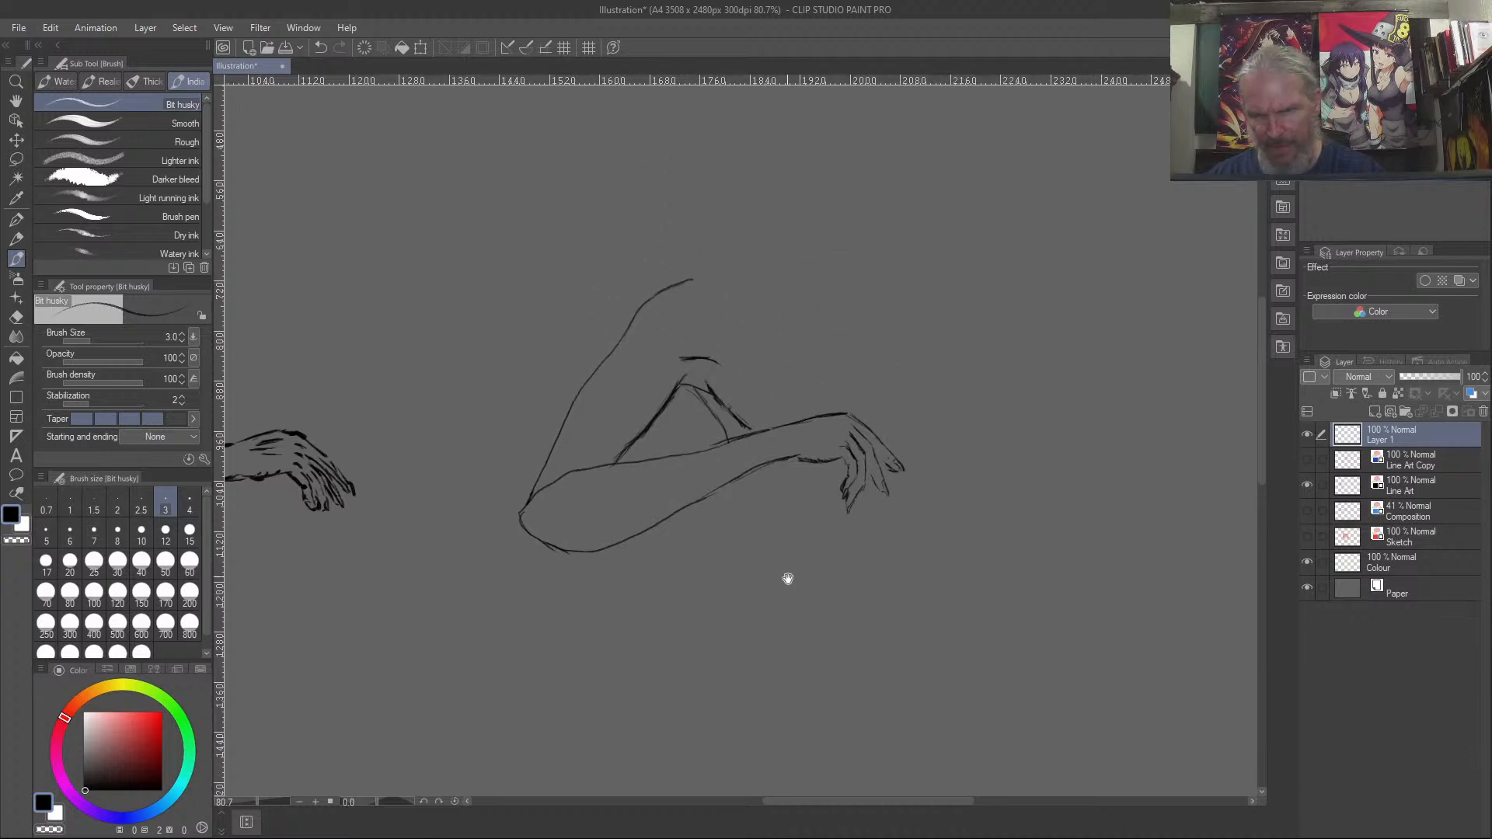
drag(786, 569, 786, 598)
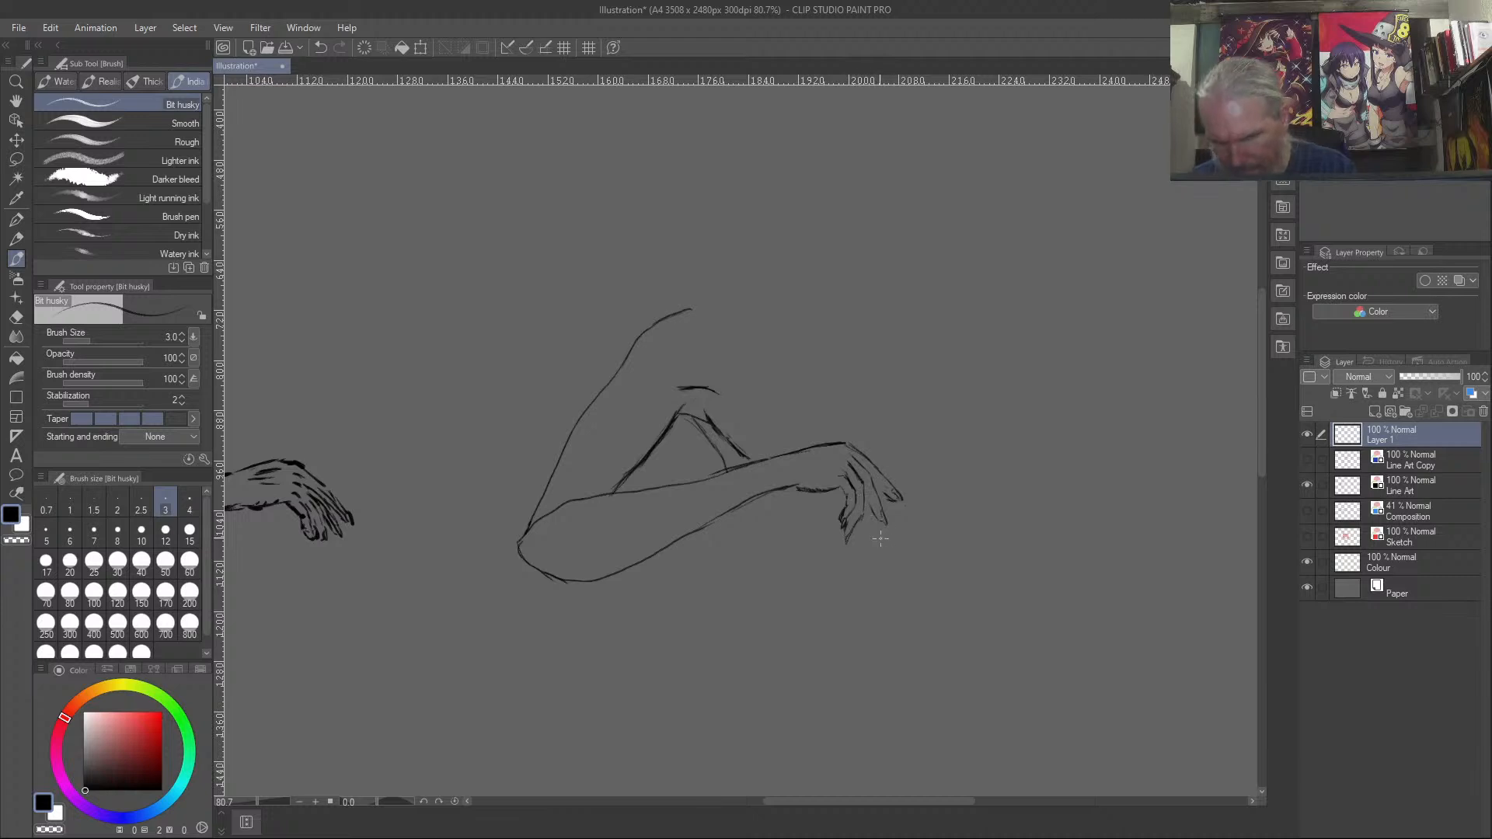
scroll(879, 548, up, 3)
scroll(845, 500, up, 2)
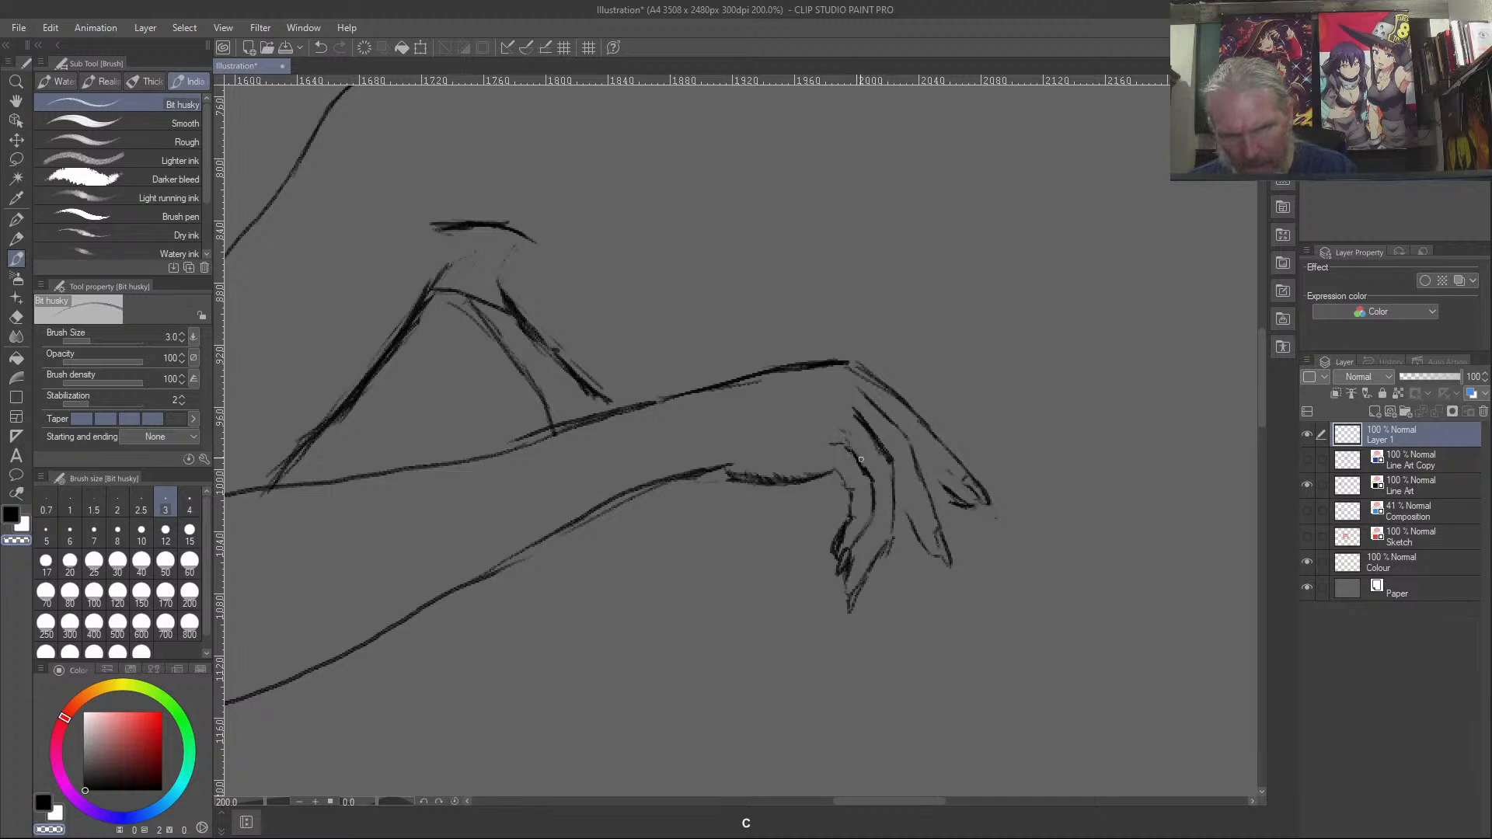
key(c)
key(c)
mouse_move(856, 412)
mouse_down()
mouse_move(905, 471)
mouse_move(902, 524)
mouse_up()
key(c)
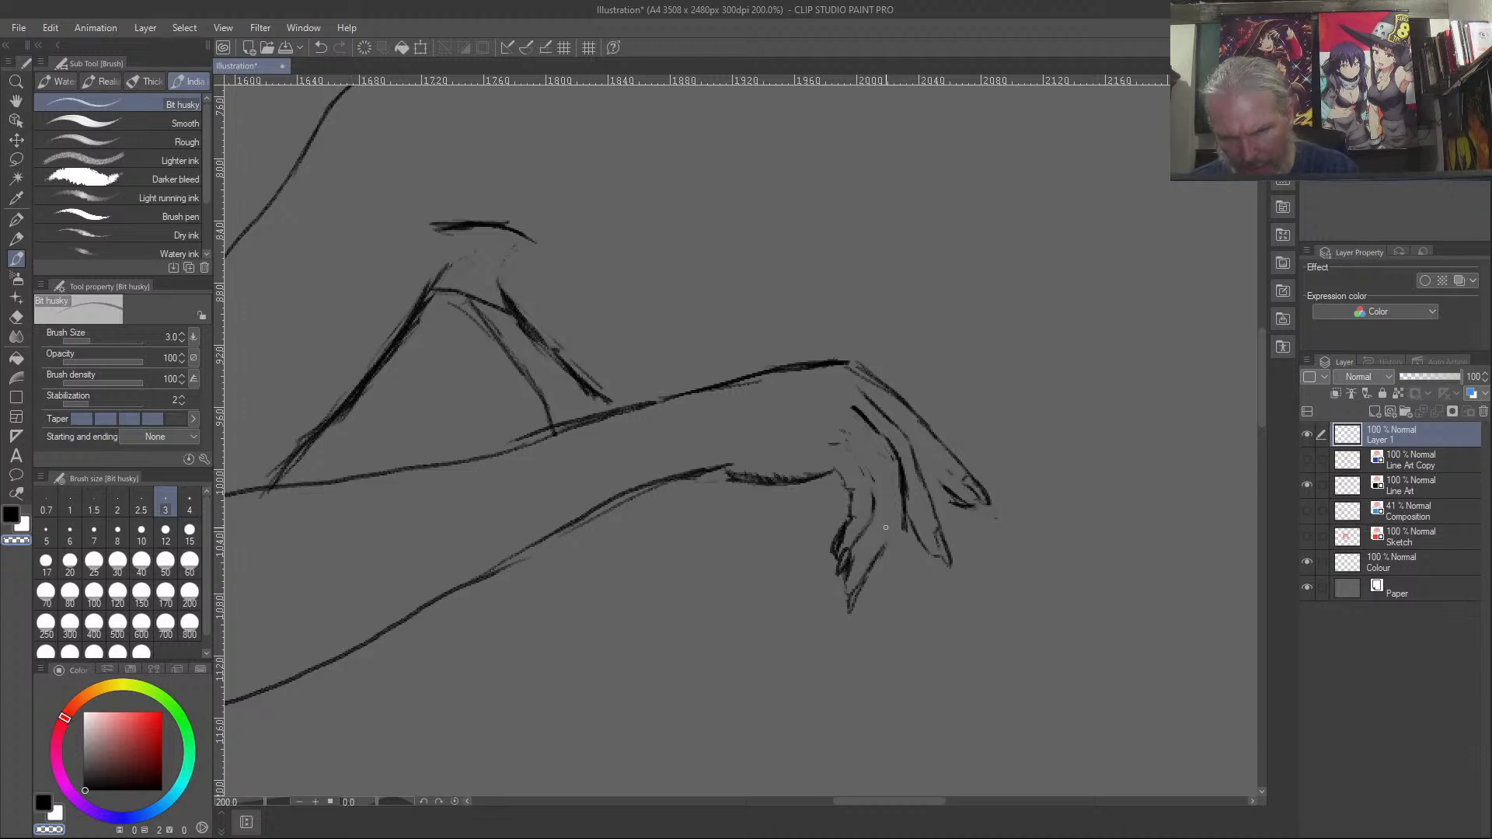
mouse_move(875, 560)
mouse_down()
mouse_move(853, 606)
mouse_move(859, 583)
mouse_up()
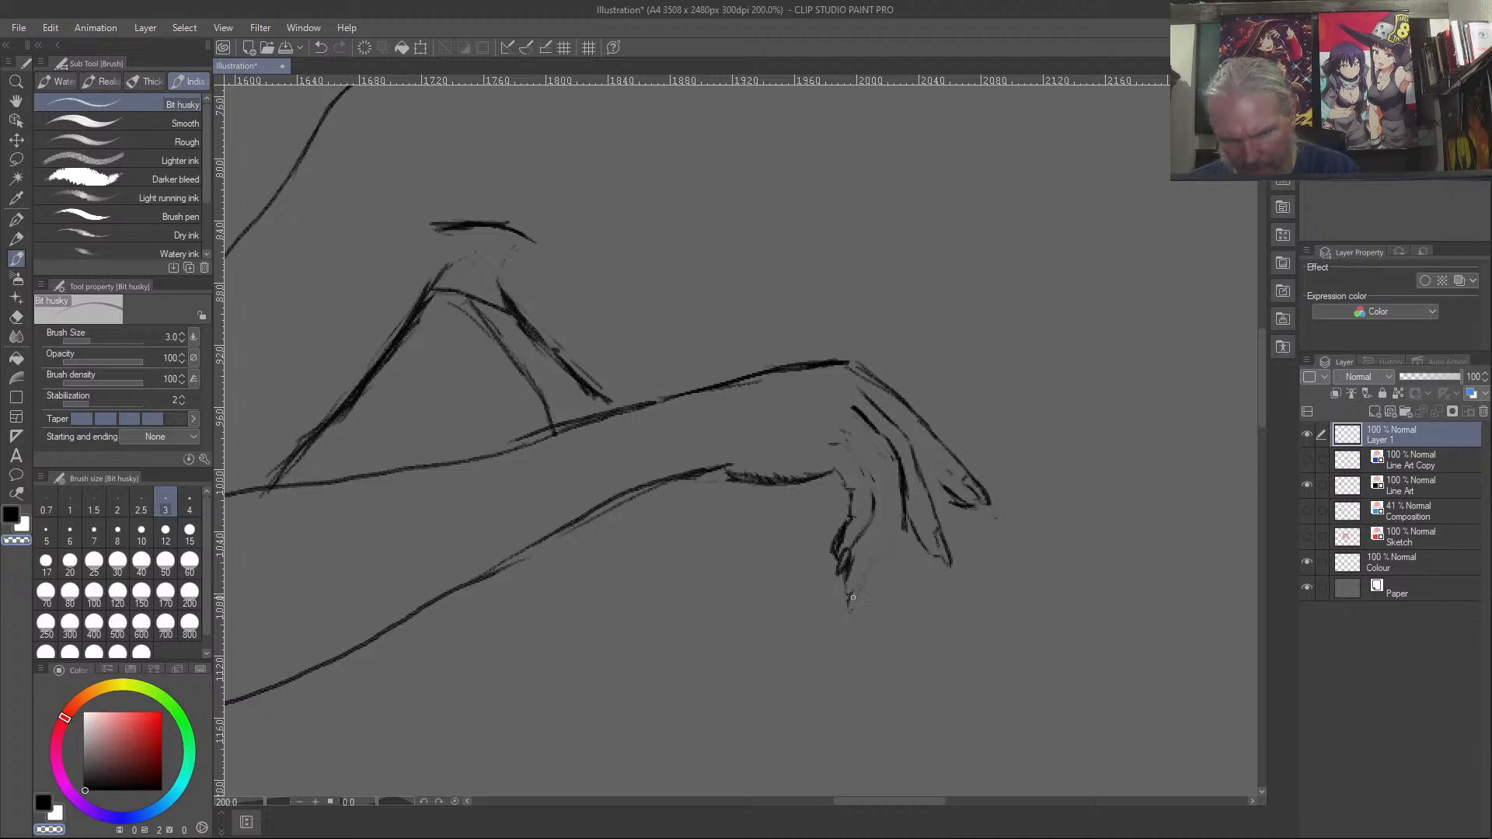
Redraw the third finger in black from the knuckles to a shorter tip, clearing its stray lines with transparent colour.
key(c)
drag(871, 424, 891, 446)
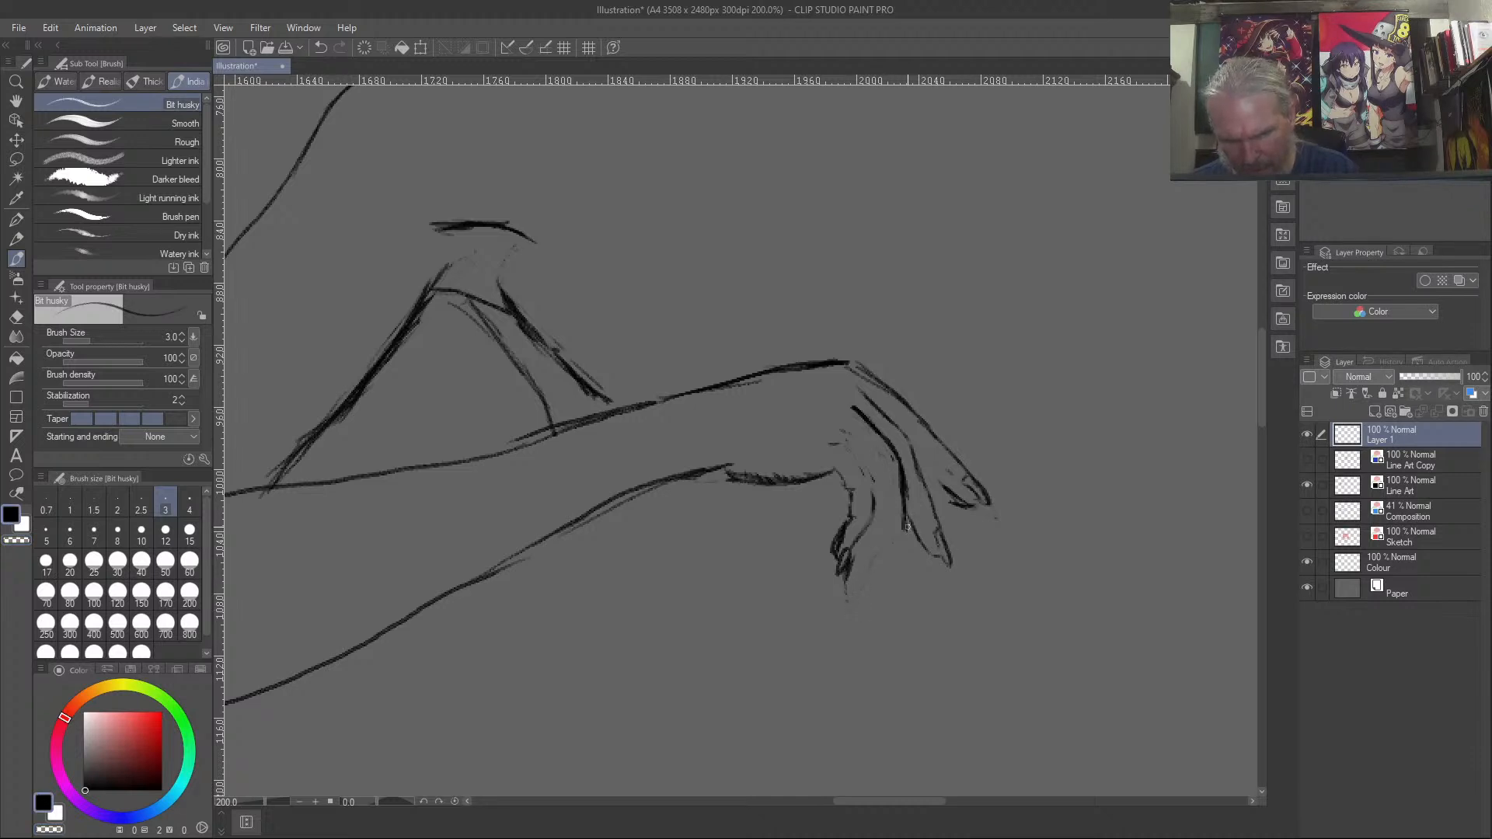
drag(903, 523, 883, 566)
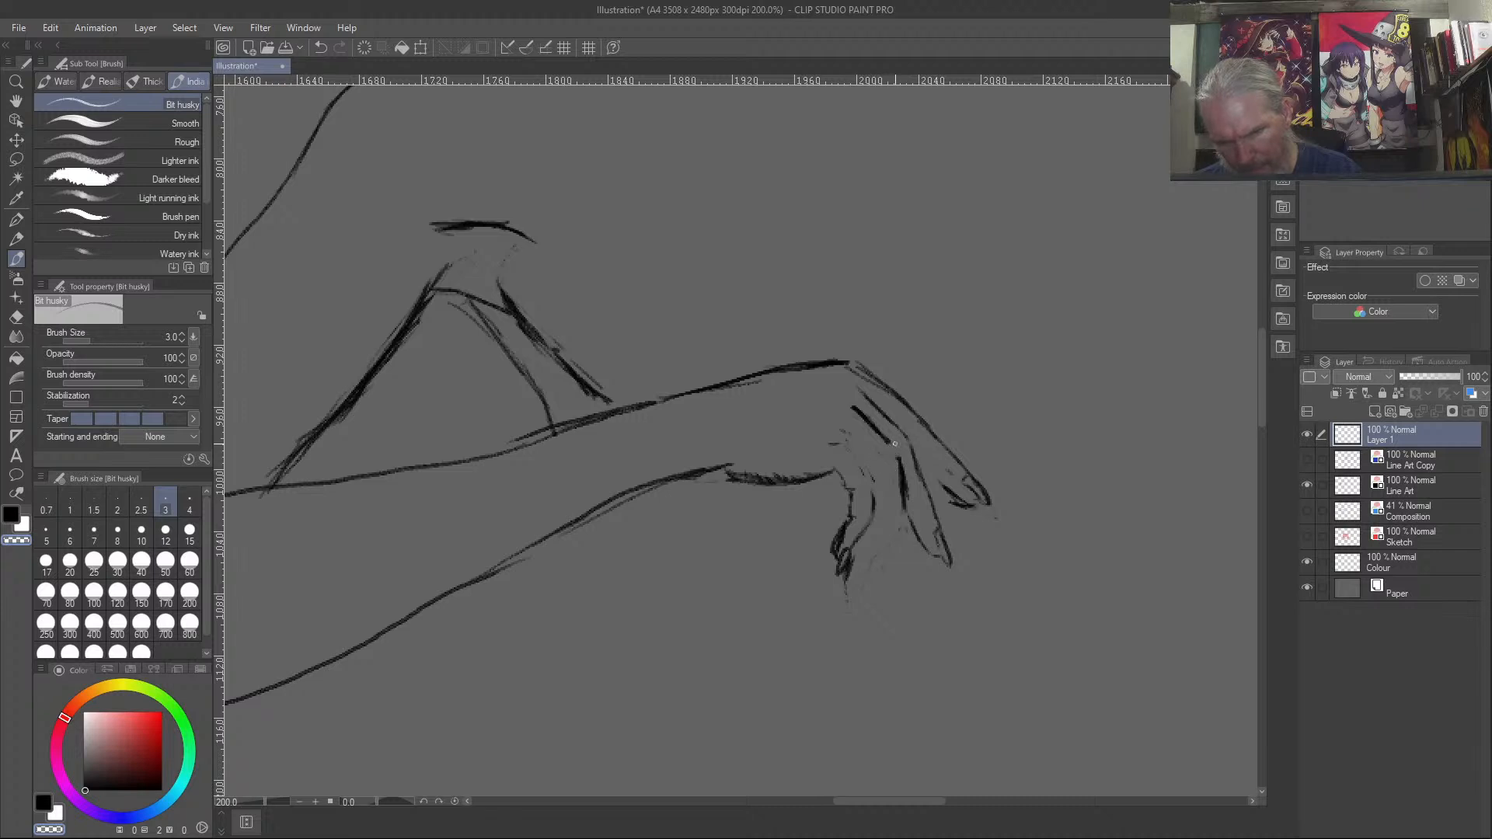
key(c)
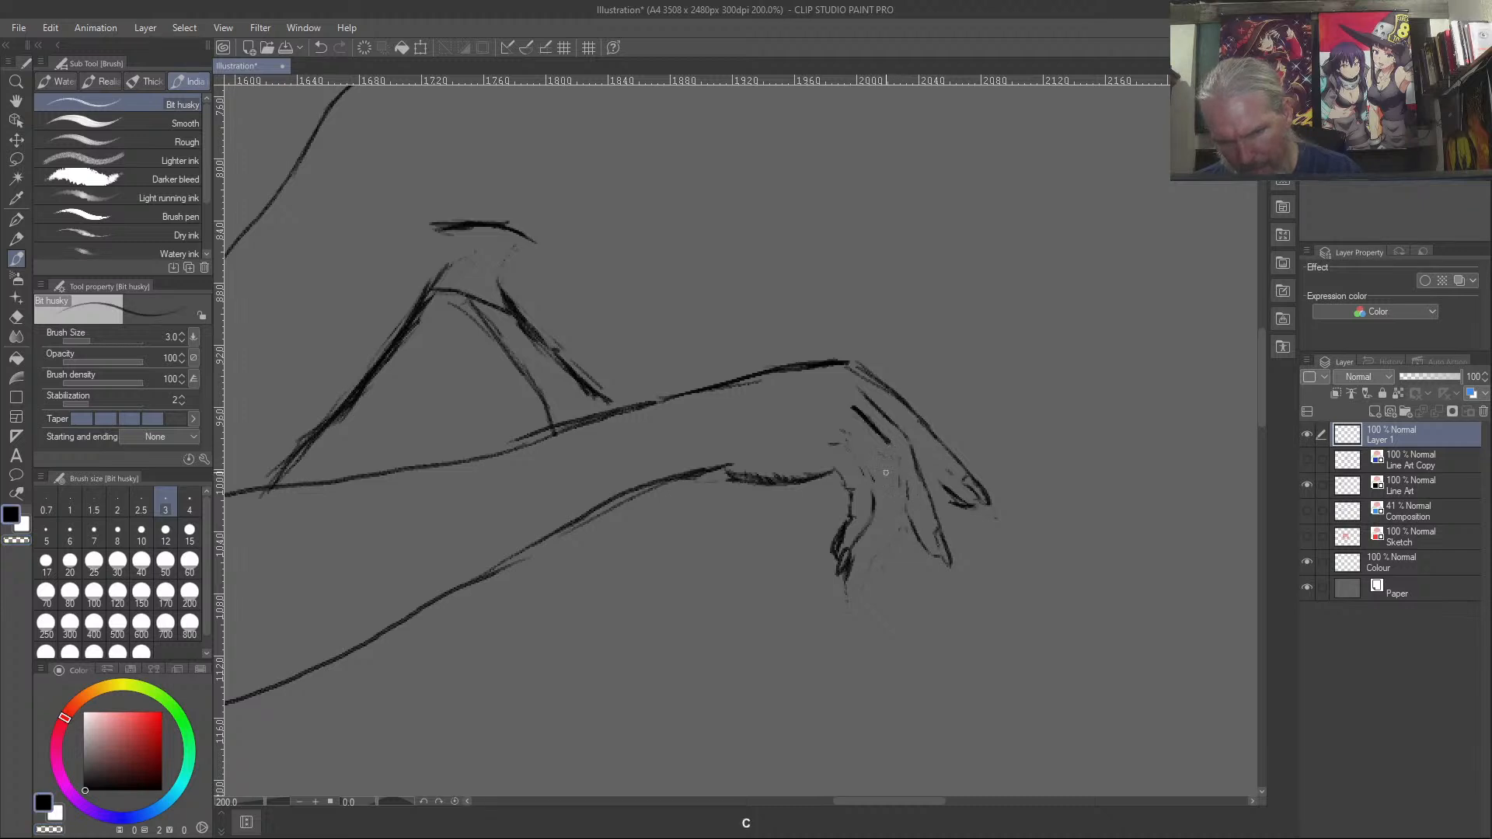
mouse_move(889, 448)
mouse_down()
mouse_move(897, 485)
mouse_move(892, 472)
mouse_up()
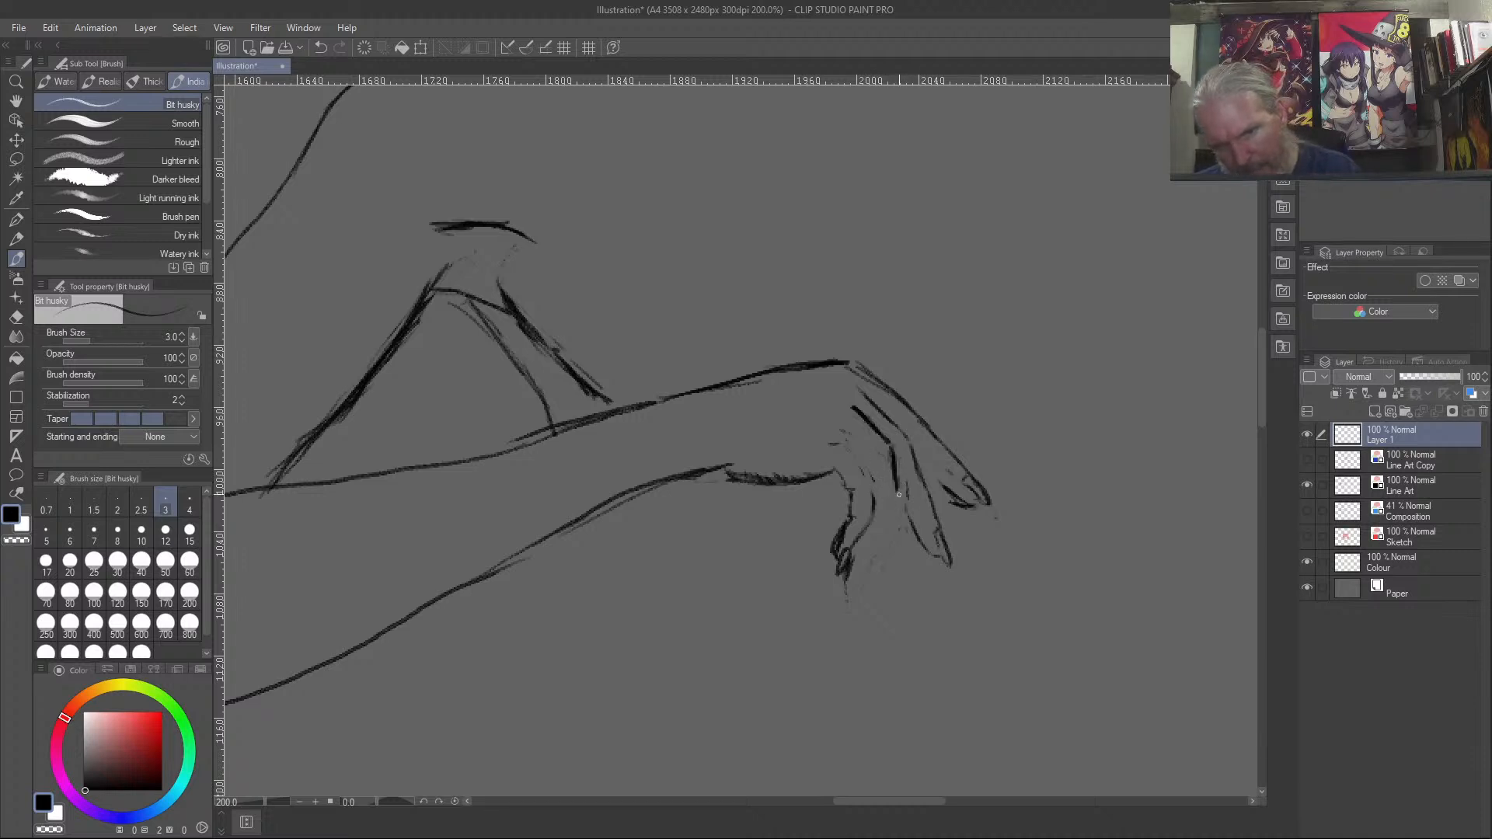
mouse_move(898, 497)
mouse_down()
mouse_move(880, 554)
mouse_move(893, 527)
mouse_move(875, 543)
mouse_move(878, 477)
mouse_move(842, 571)
mouse_move(835, 553)
mouse_move(837, 583)
mouse_move(828, 540)
mouse_move(848, 574)
mouse_up()
key(c)
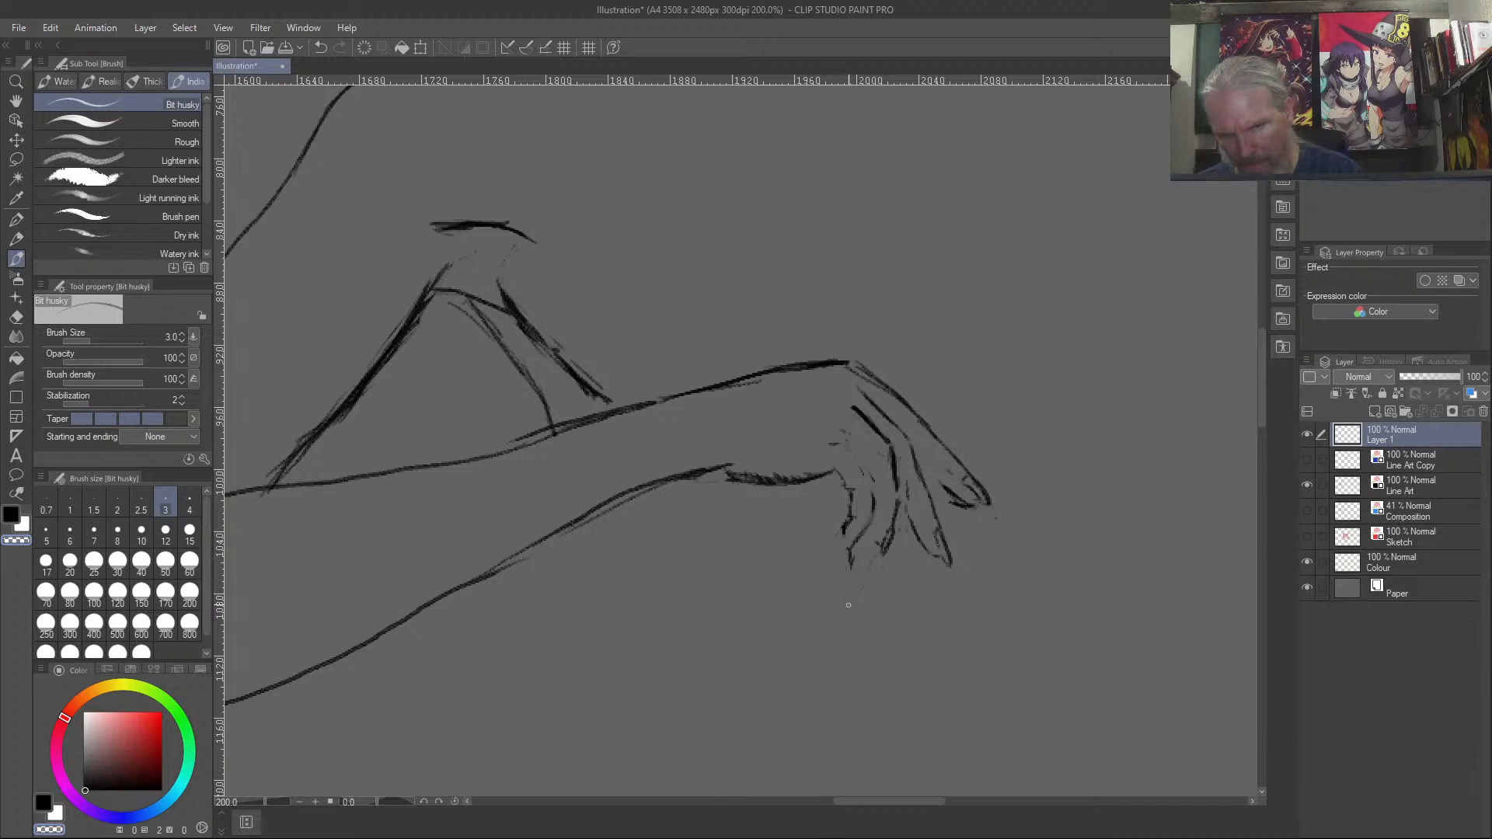
Erase the innermost finger and its palm lines with transparent colour, enlarging the brush to size 12.
key(bracketright)
mouse_move(853, 569)
mouse_down()
mouse_move(849, 492)
mouse_move(867, 499)
mouse_move(855, 599)
mouse_move(849, 549)
mouse_move(842, 569)
mouse_move(860, 469)
mouse_move(822, 432)
mouse_move(873, 463)
mouse_move(849, 531)
mouse_up()
key(bracketright)
key(bracketright)
key(bracketright)
key(bracketright)
key(bracketright)
key(bracketright)
key(c)
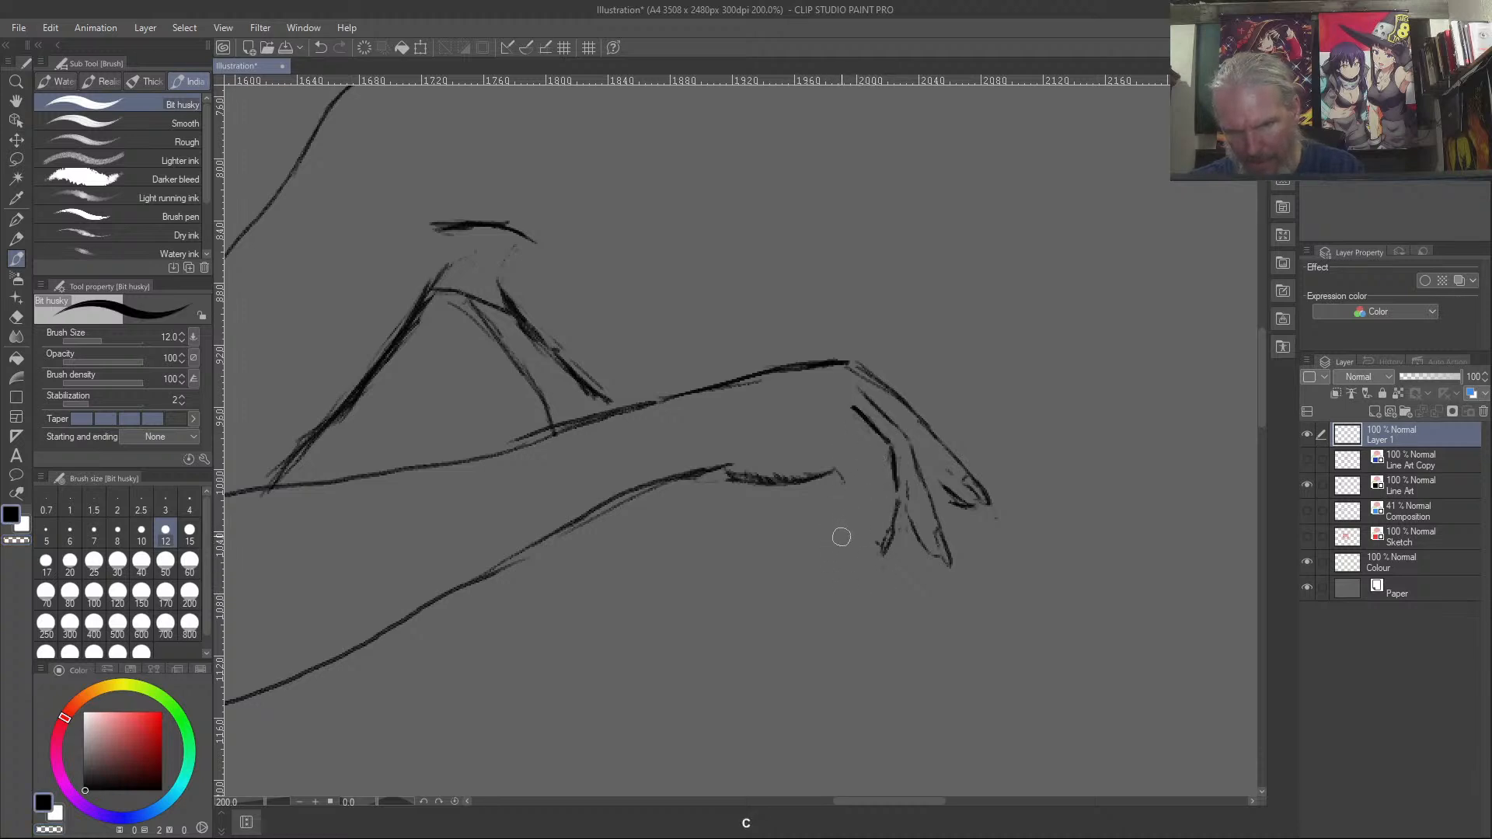
Try inking the wrist's underside up into the palm in black with a size 2 brush.
key([)
key([)
key([)
key([)
key([)
key([)
key([)
key([)
key([)
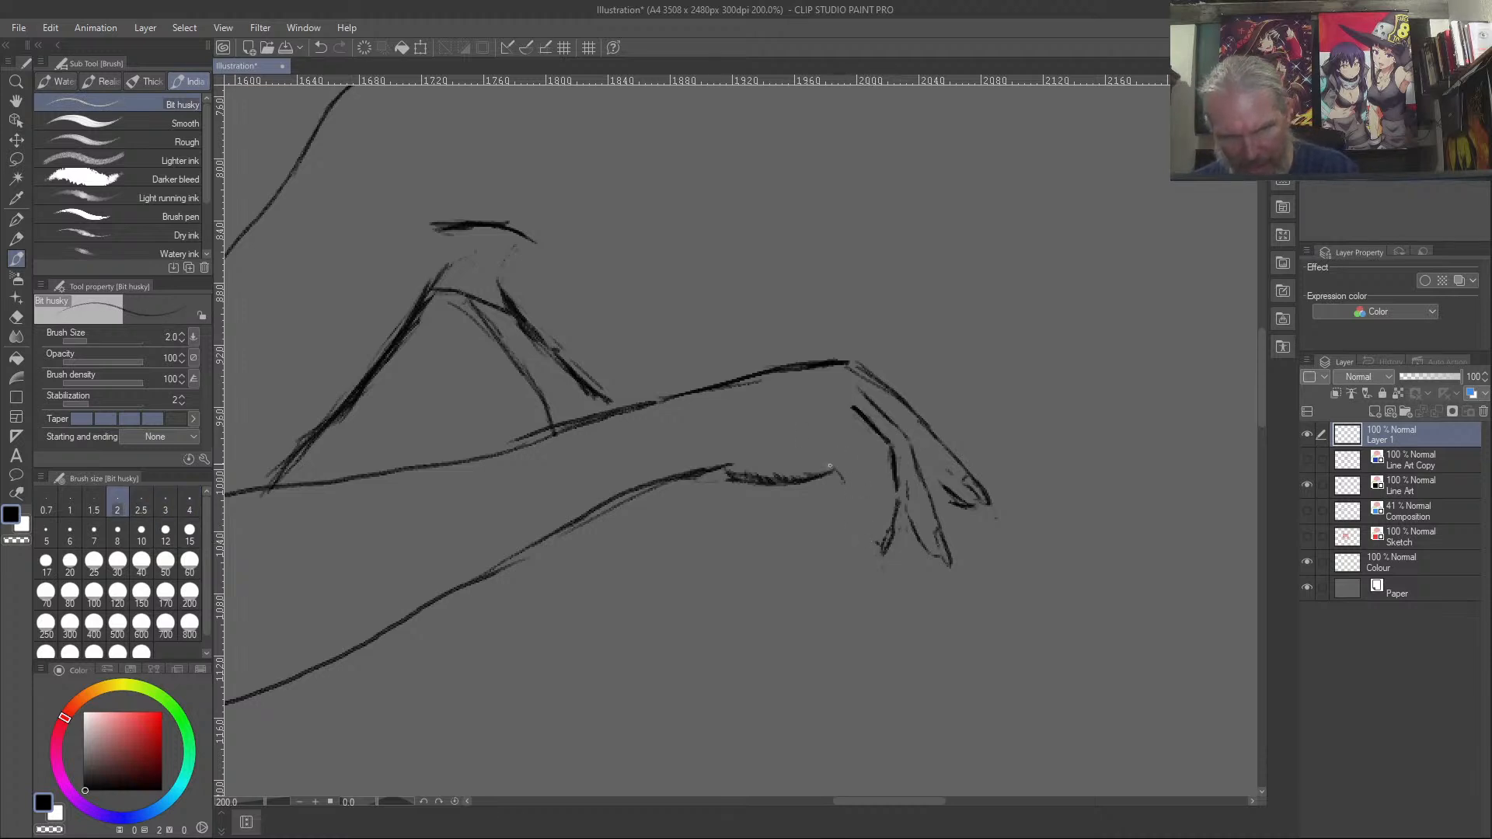
drag(844, 449, 813, 473)
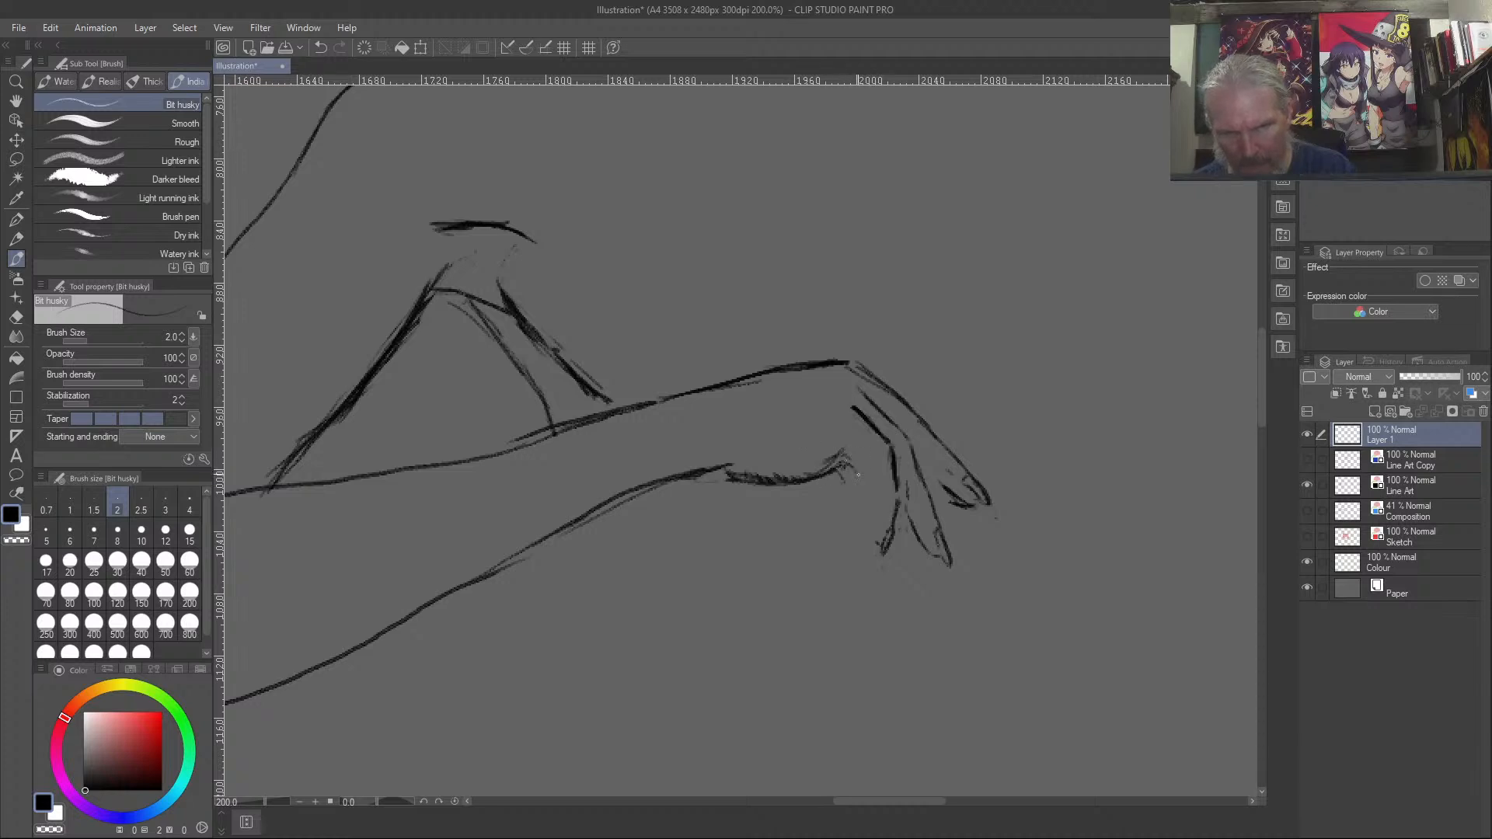
mouse_move(734, 466)
mouse_down()
mouse_move(841, 458)
mouse_move(732, 467)
mouse_up()
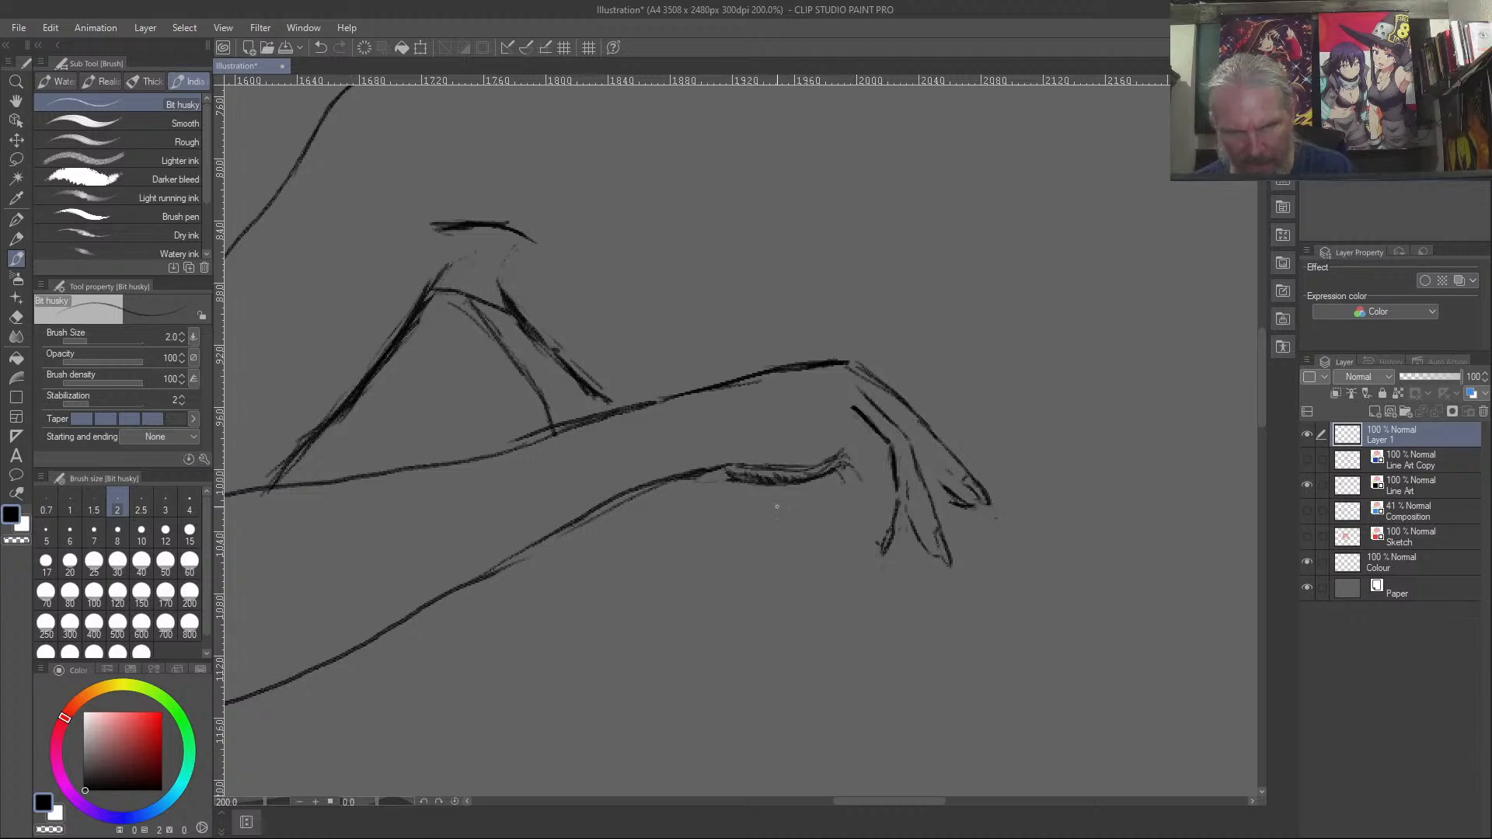
Erase the thick wrist underside between forearm and palm with transparent colour, enlarging the brush to size 15.
key(bracketright)
key(bracketright)
key(bracketright)
key(bracketright)
key(bracketright)
key(bracketright)
key(bracketright)
key(bracketright)
mouse_move(726, 477)
mouse_down()
mouse_move(742, 529)
mouse_move(720, 500)
mouse_move(745, 496)
mouse_move(736, 472)
mouse_move(772, 481)
mouse_move(836, 452)
mouse_move(853, 473)
mouse_move(806, 479)
mouse_up()
key(bracketright)
key(bracketright)
key(c)
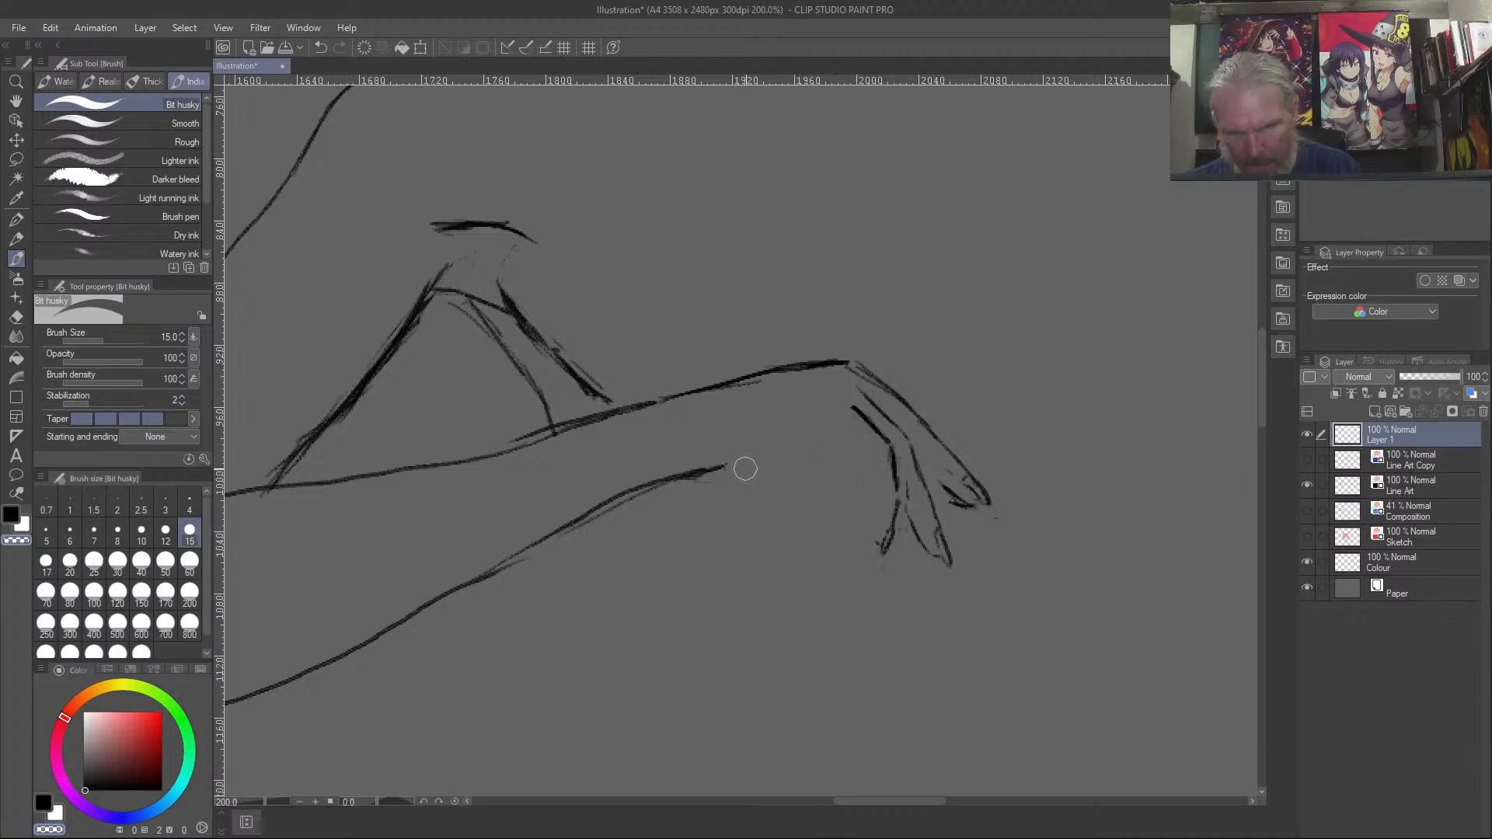
Re-ink the wrist's underside with a thin 2.5 black brush and draw a shorter little finger beside the third finger.
key(c)
key(bracketleft)
key(bracketleft)
key(bracketleft)
key(bracketleft)
key(bracketleft)
key(bracketleft)
key(bracketleft)
key(bracketleft)
key(bracketleft)
drag(726, 466, 826, 451)
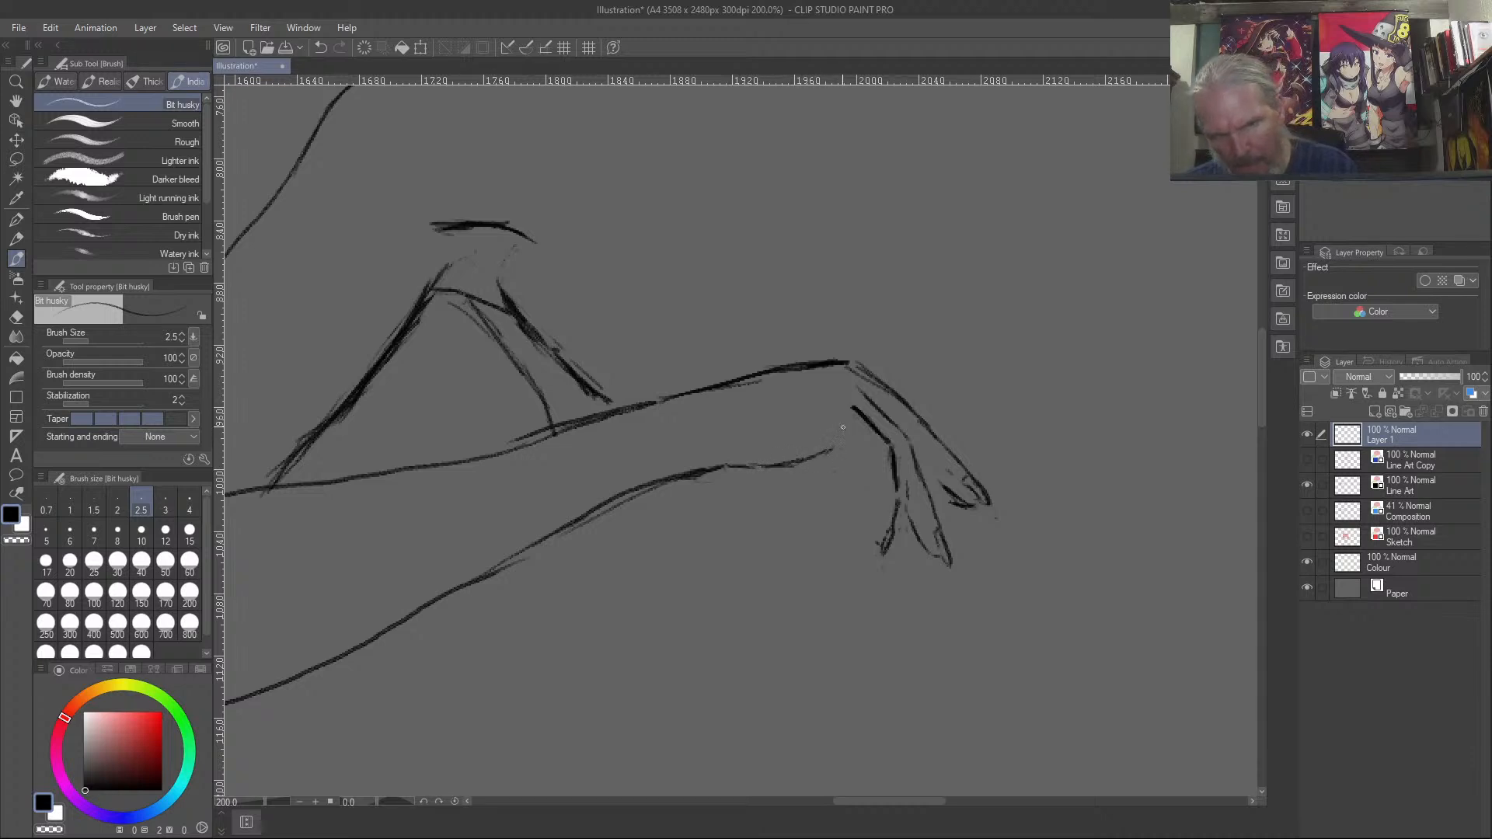
mouse_move(845, 419)
mouse_down()
mouse_move(873, 459)
mouse_move(850, 426)
mouse_move(855, 497)
mouse_up()
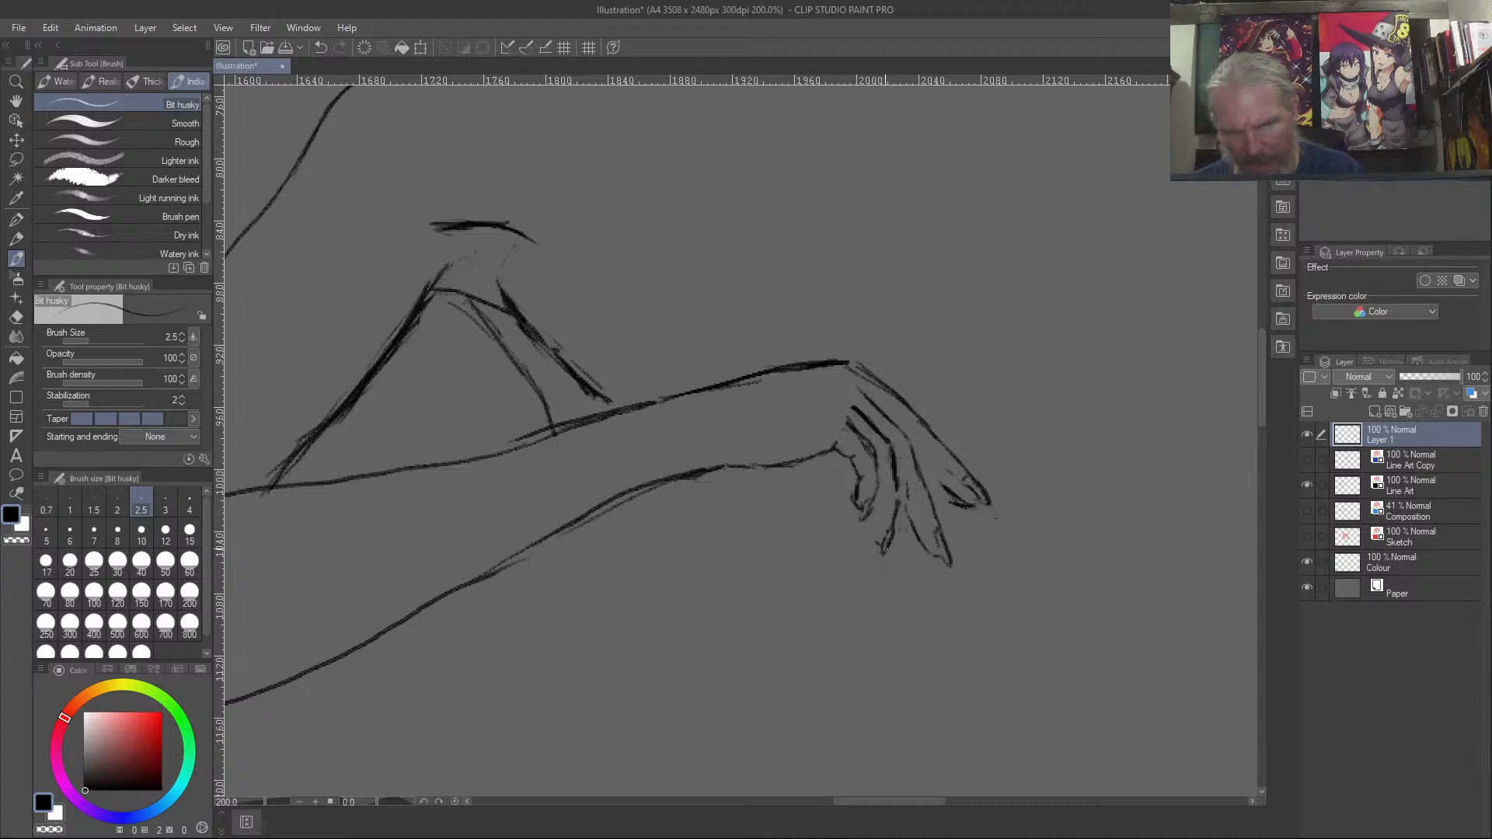
drag(870, 504, 876, 534)
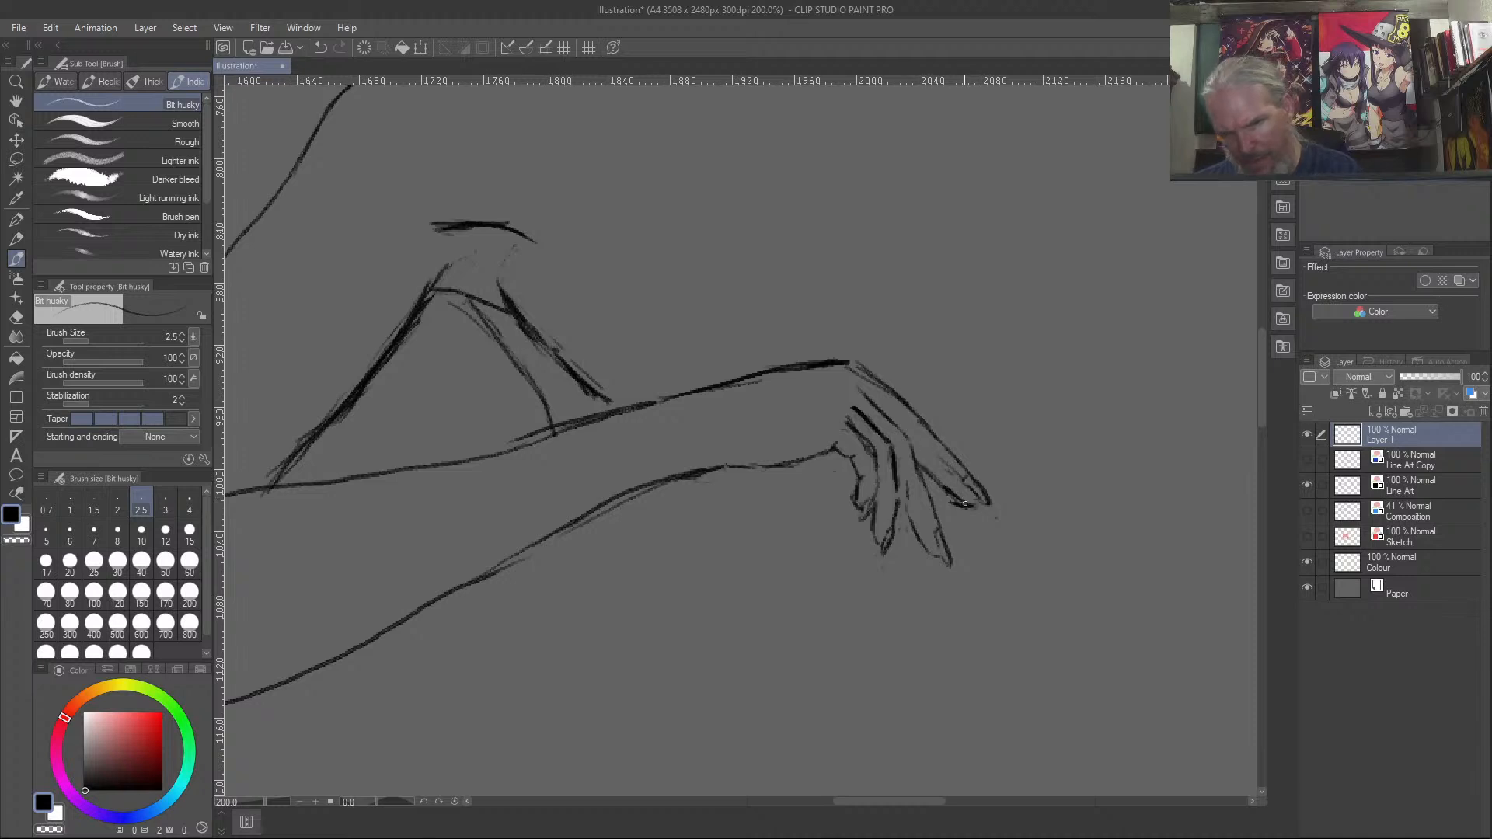
Clean up the index finger's underside and tip with transparent colour, and redraw them in black back to the knuckle.
mouse_move(948, 485)
mouse_down()
mouse_move(978, 505)
mouse_move(965, 499)
mouse_up()
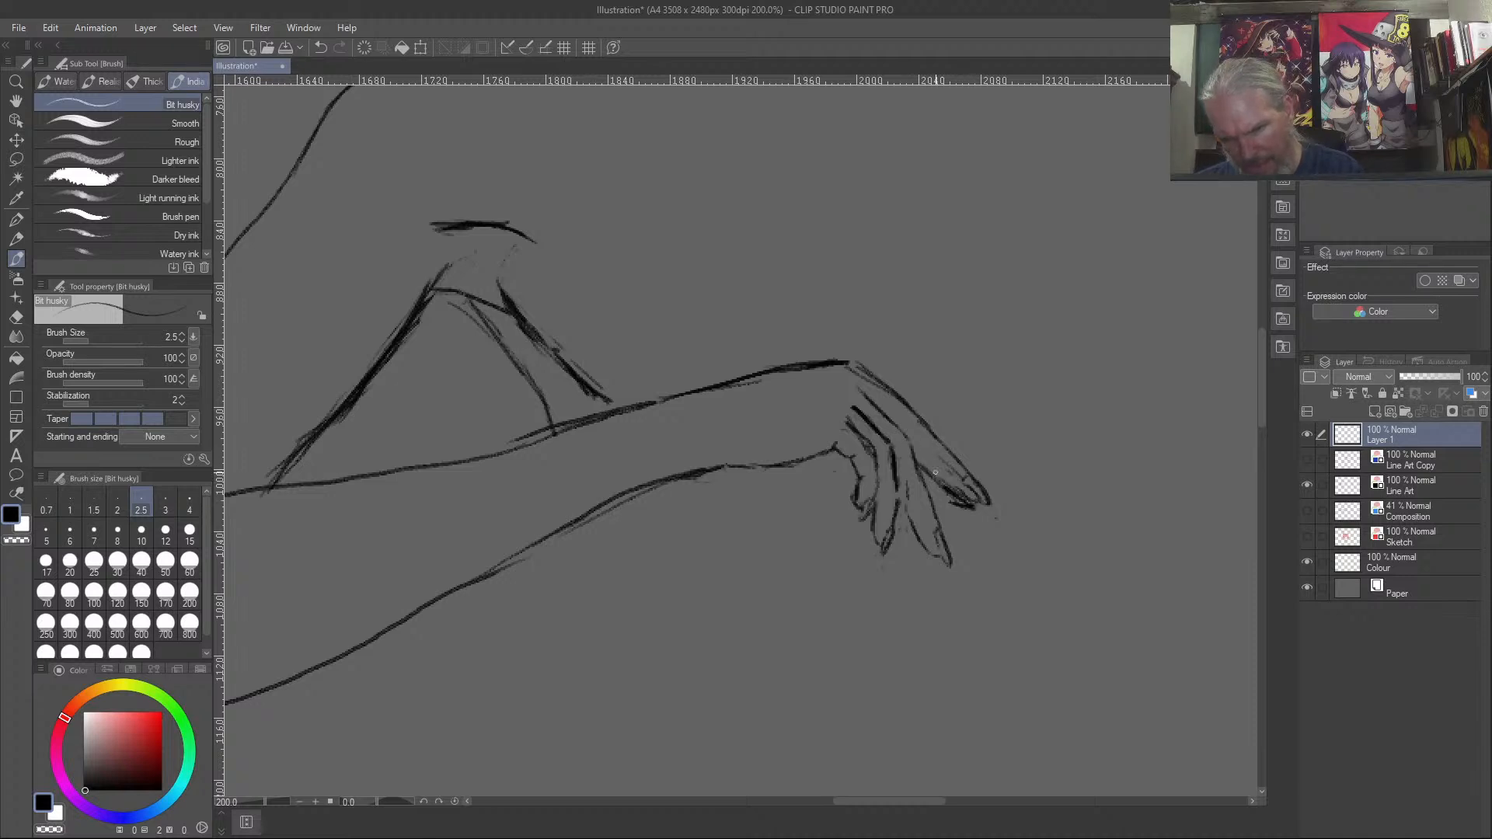
key(c)
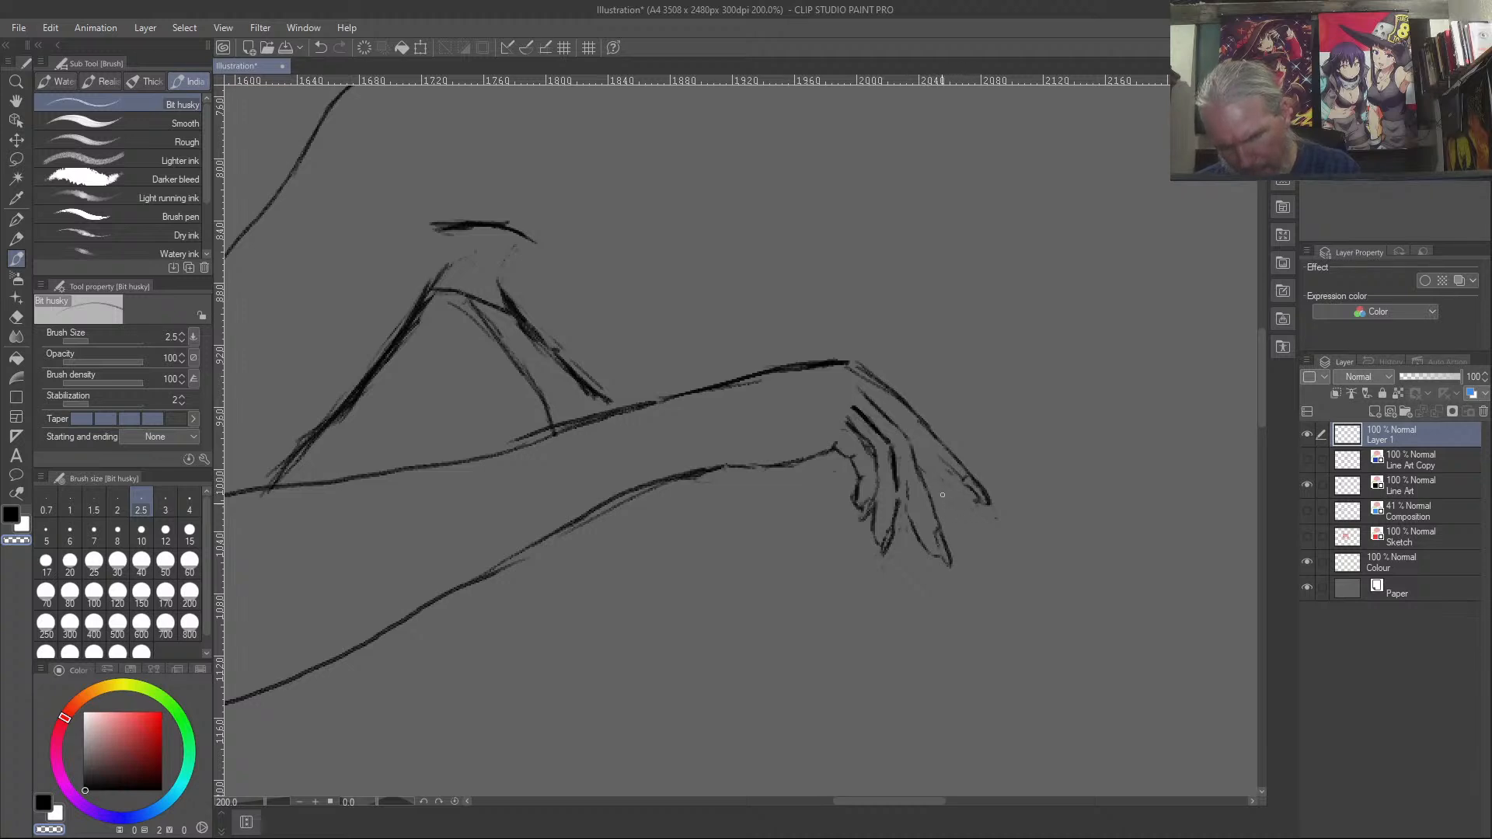
key(c)
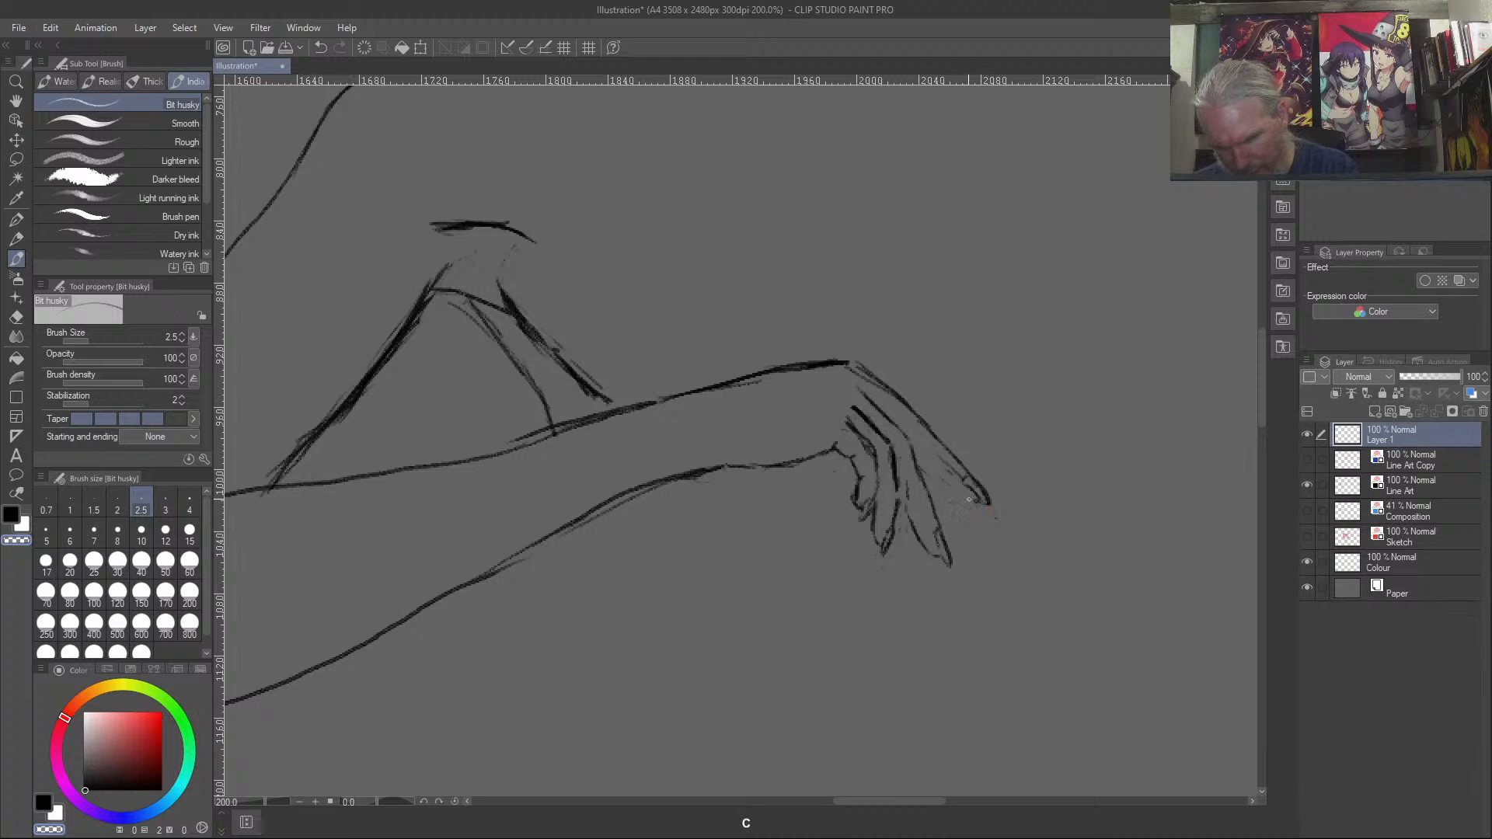
key(c)
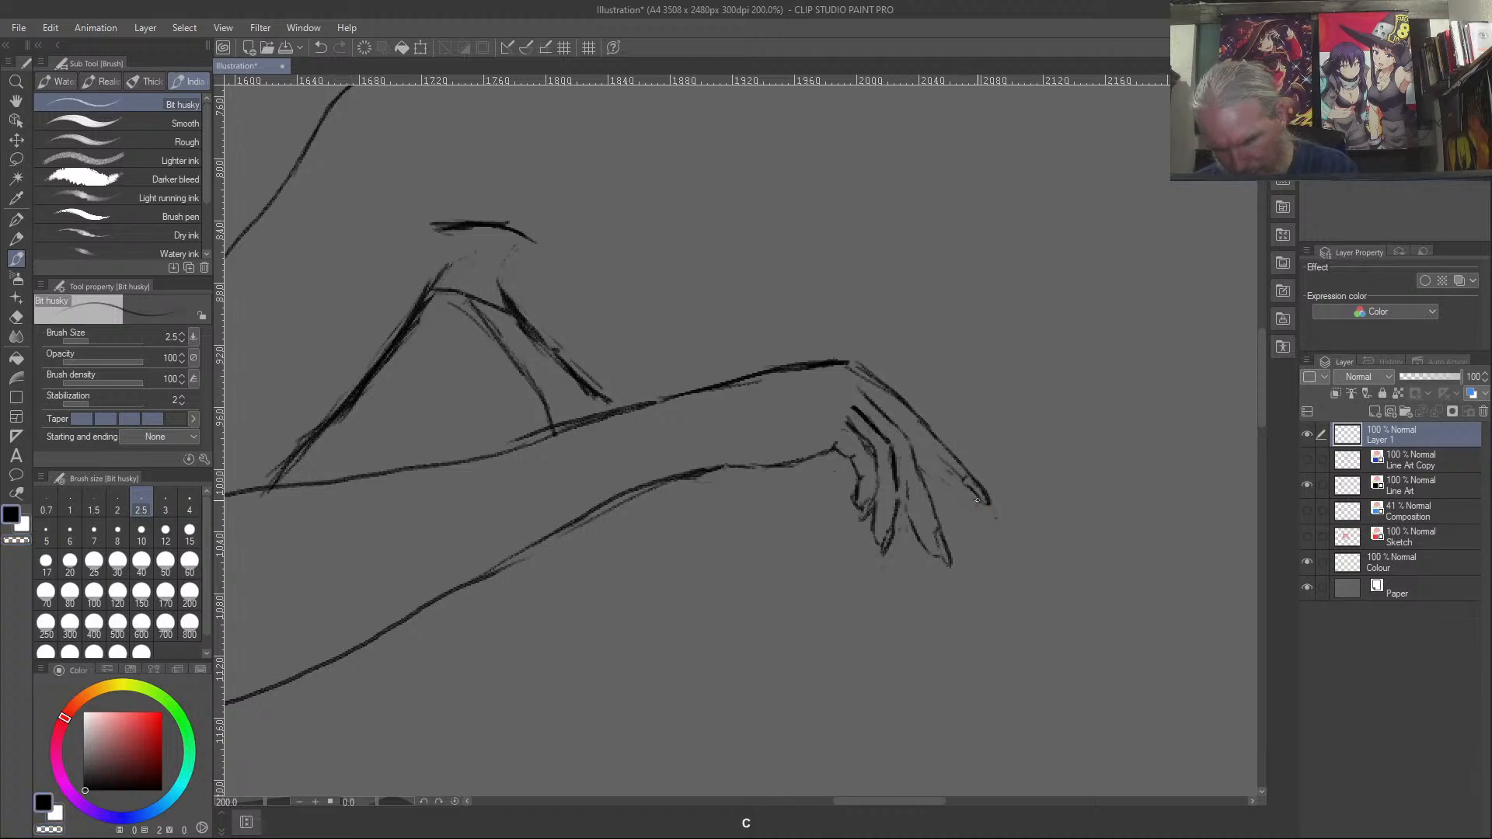
drag(981, 502, 911, 442)
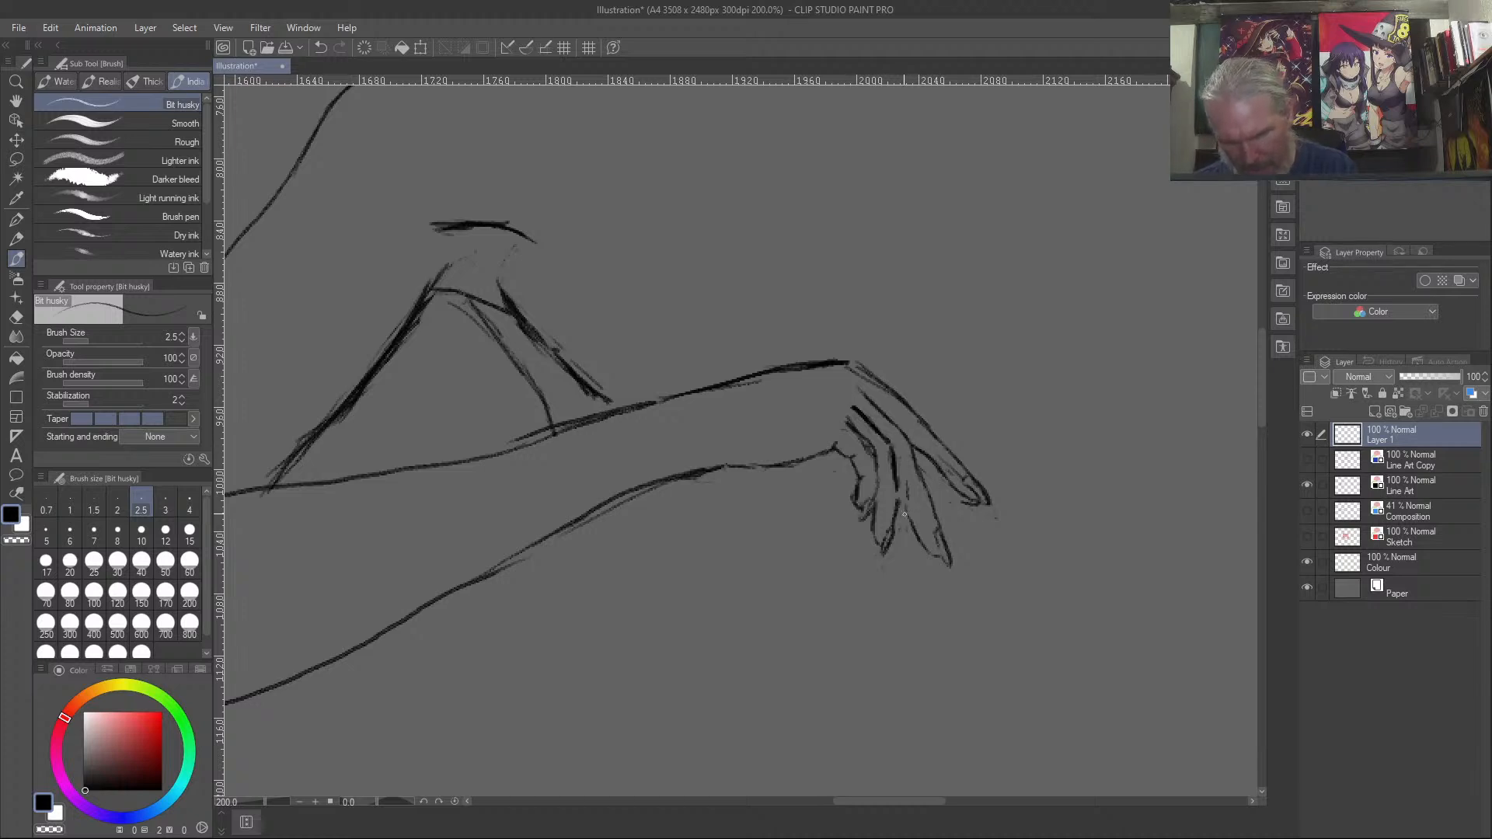
Clean the gap beside the middle finger with transparent colour and darken that finger's inner edge in black.
key(c)
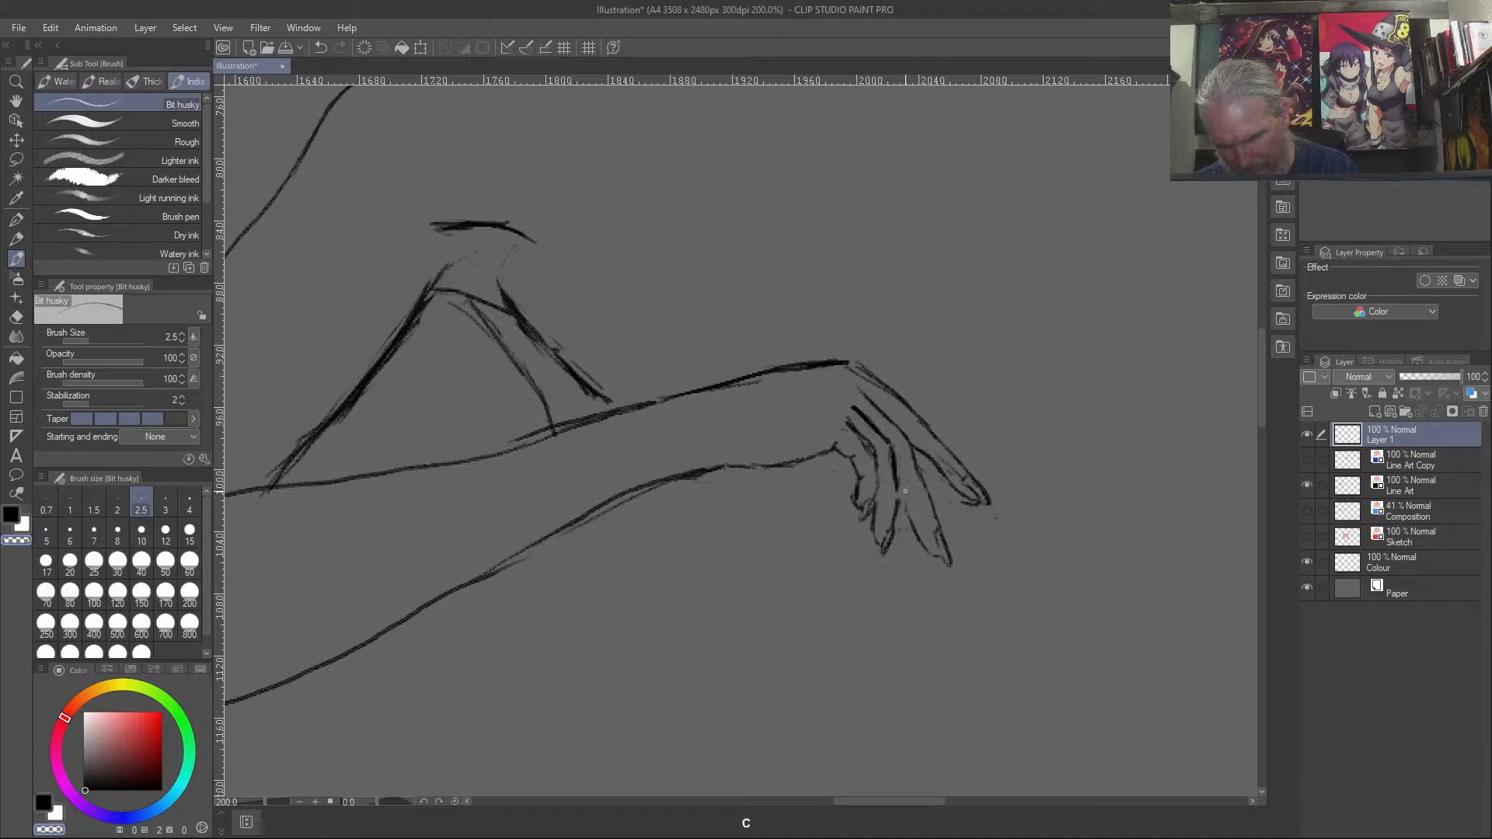
key(c)
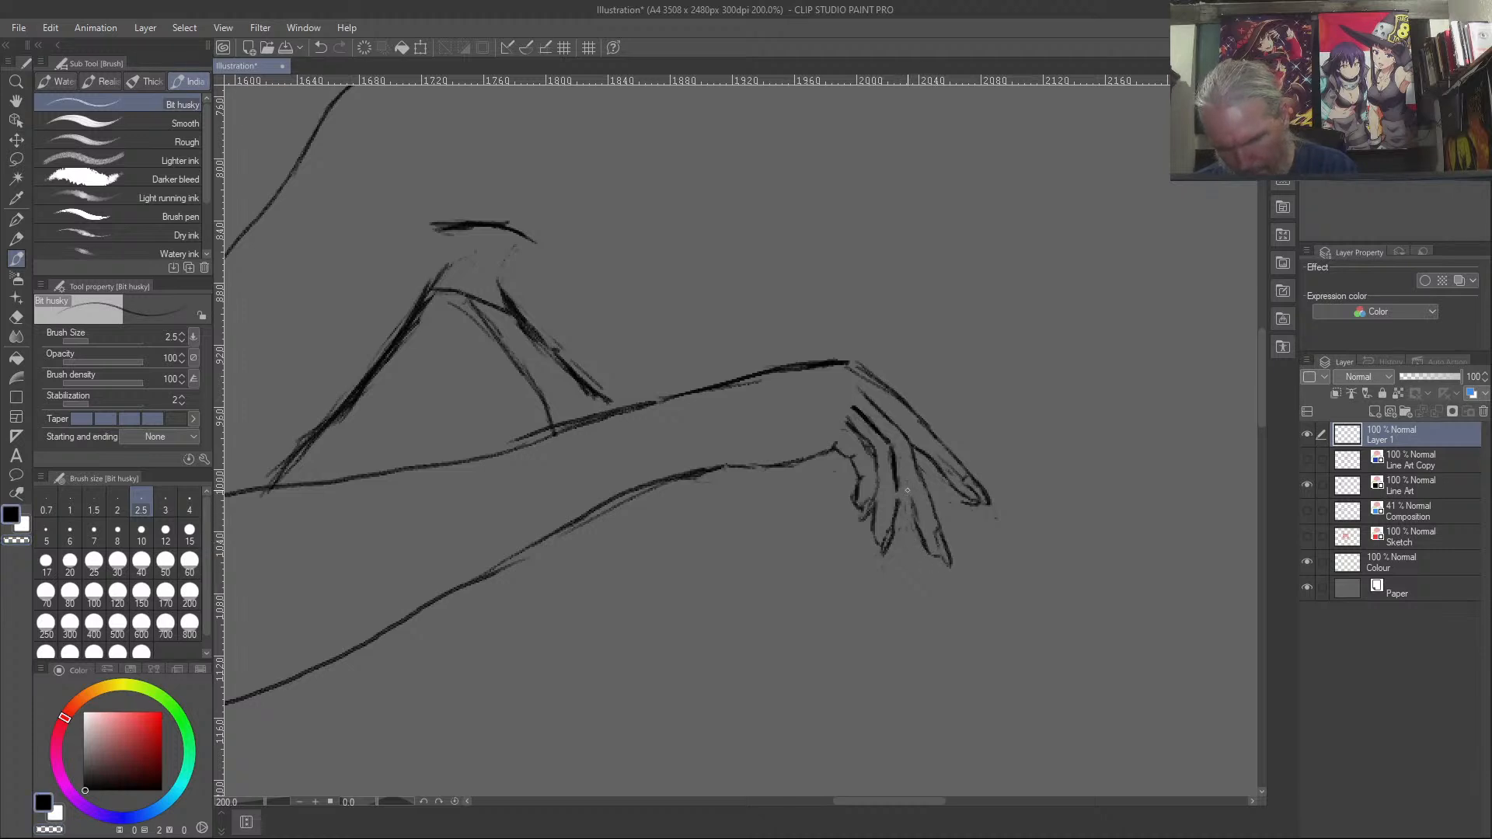
drag(909, 500, 897, 473)
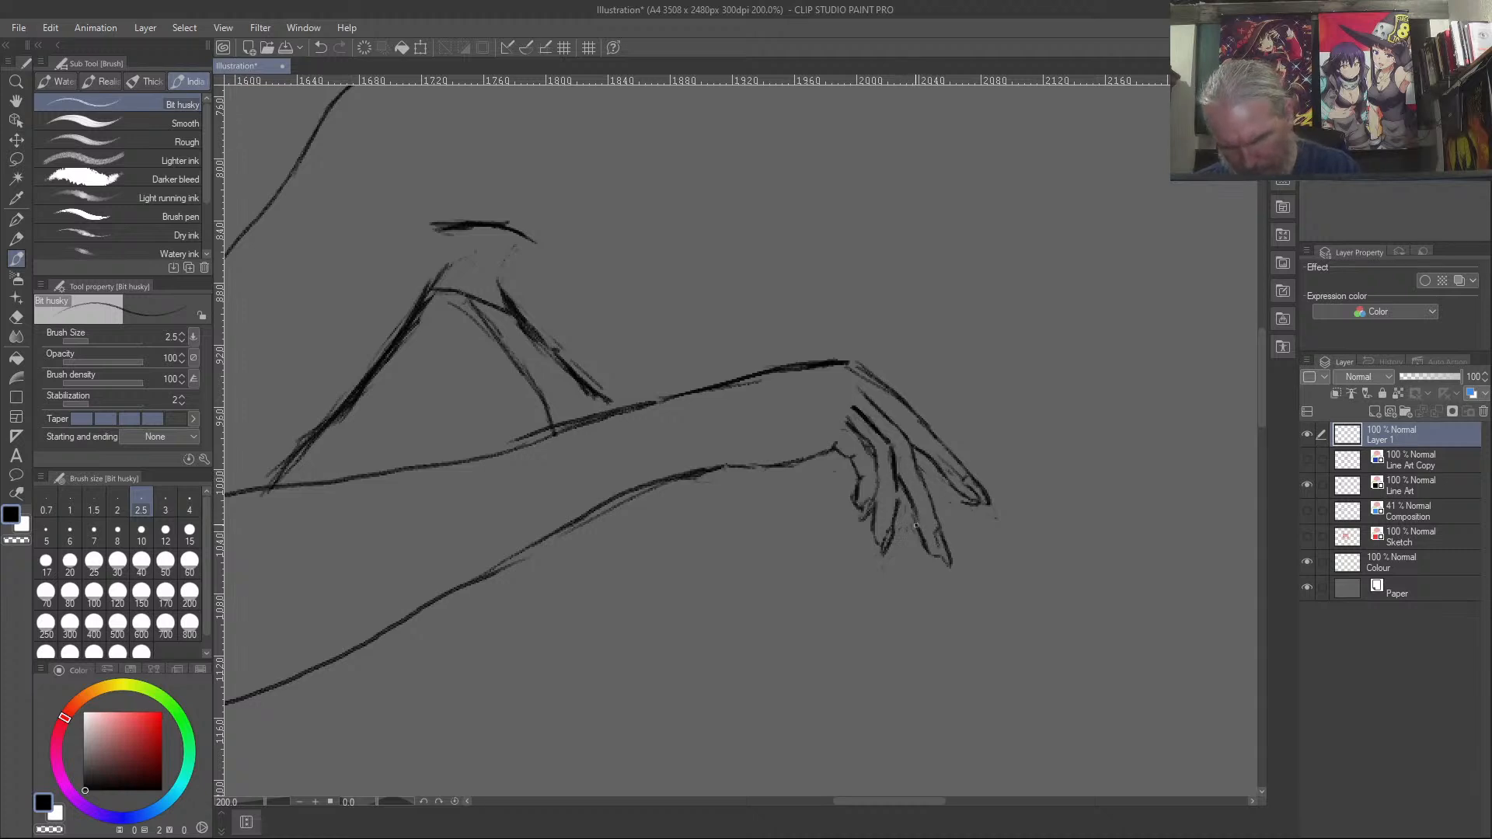
Erase the middle finger's outer edge and tip with transparent colour, redraw the finger shorter in black, and touch up the third finger.
key(c)
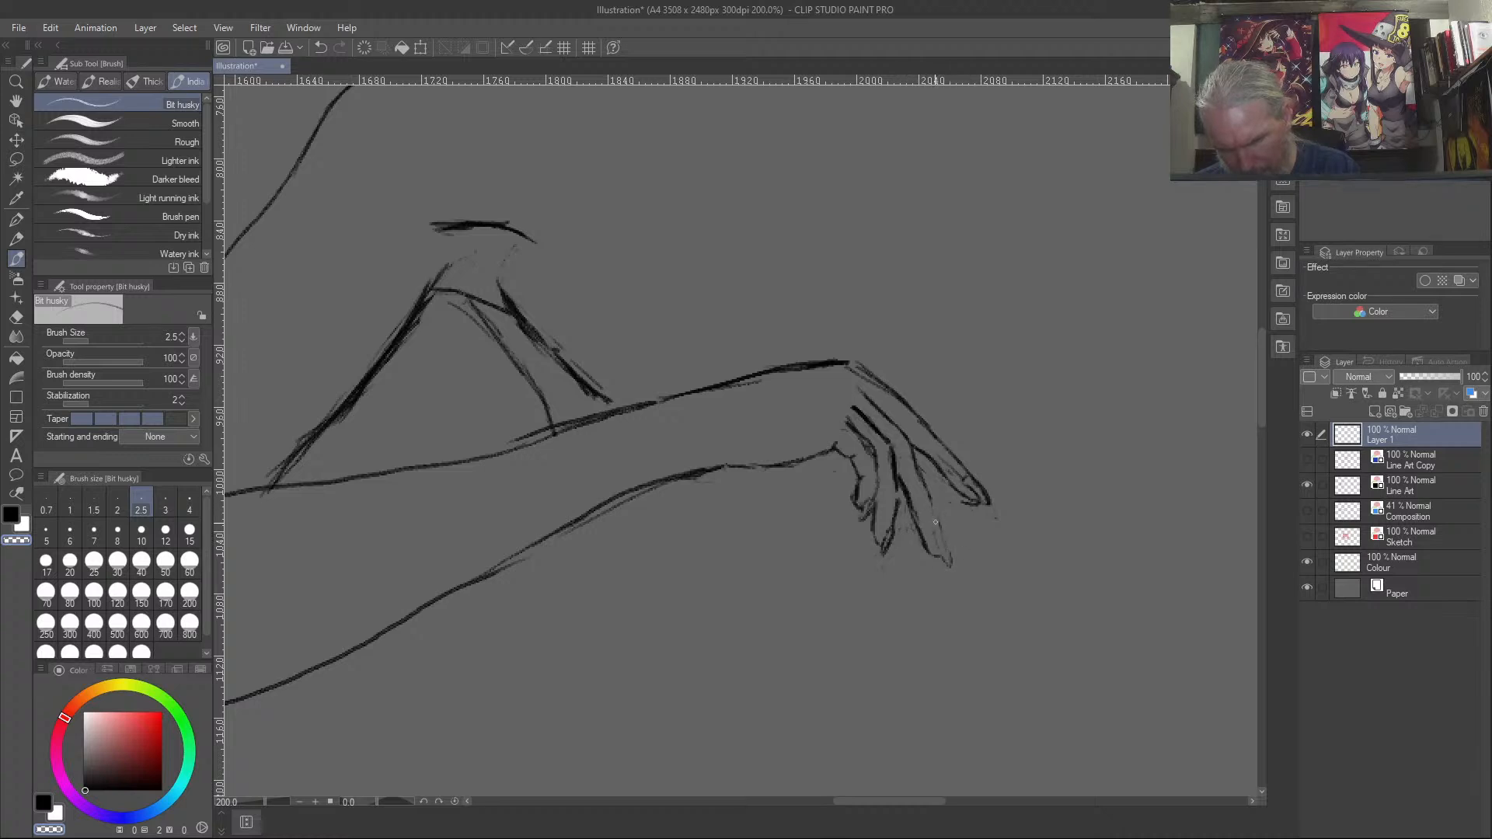
drag(921, 477, 930, 501)
mouse_move(932, 553)
mouse_down()
mouse_move(919, 525)
mouse_move(927, 556)
mouse_up()
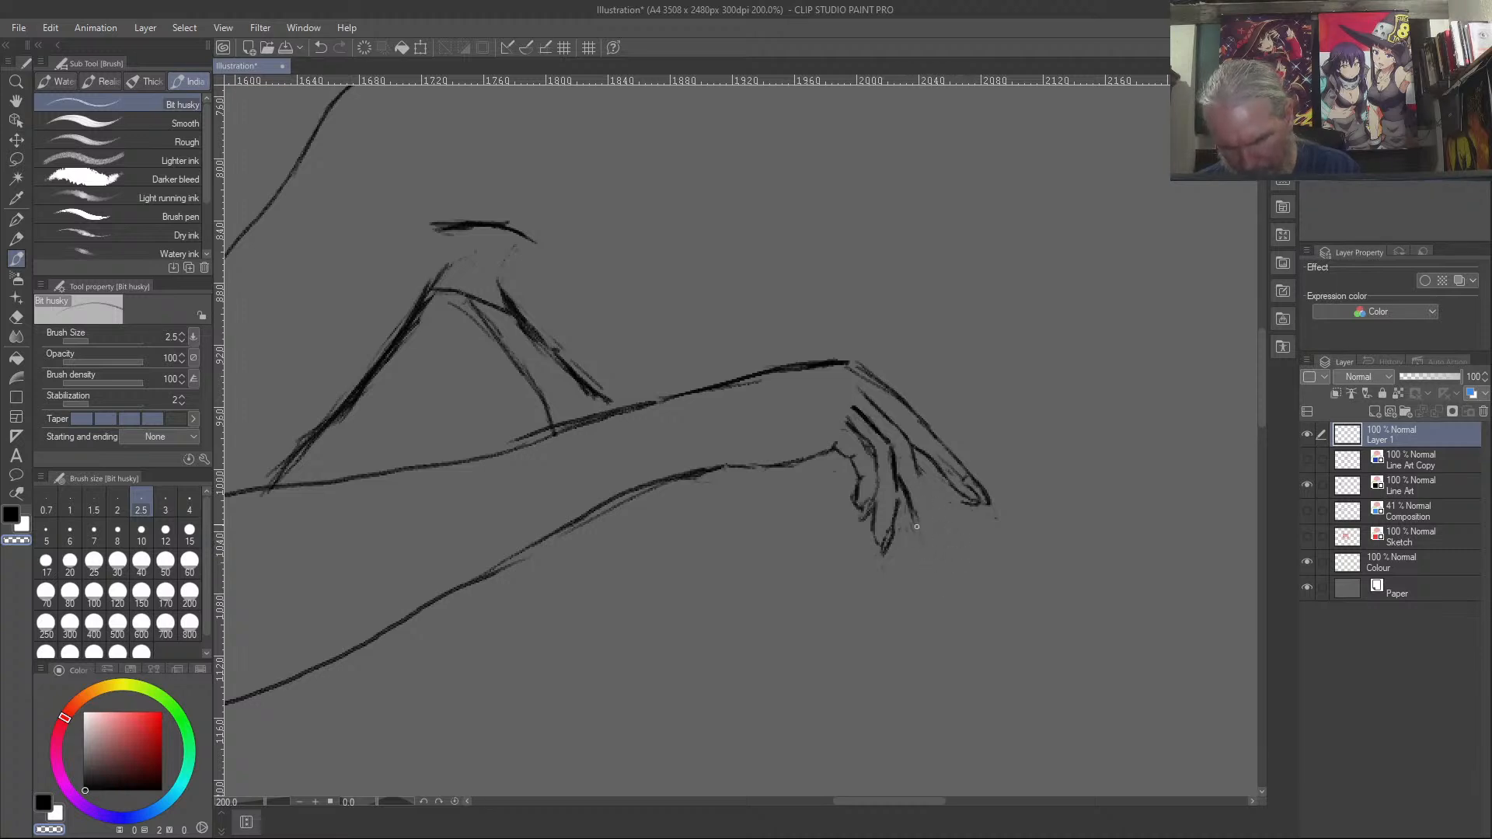
key(c)
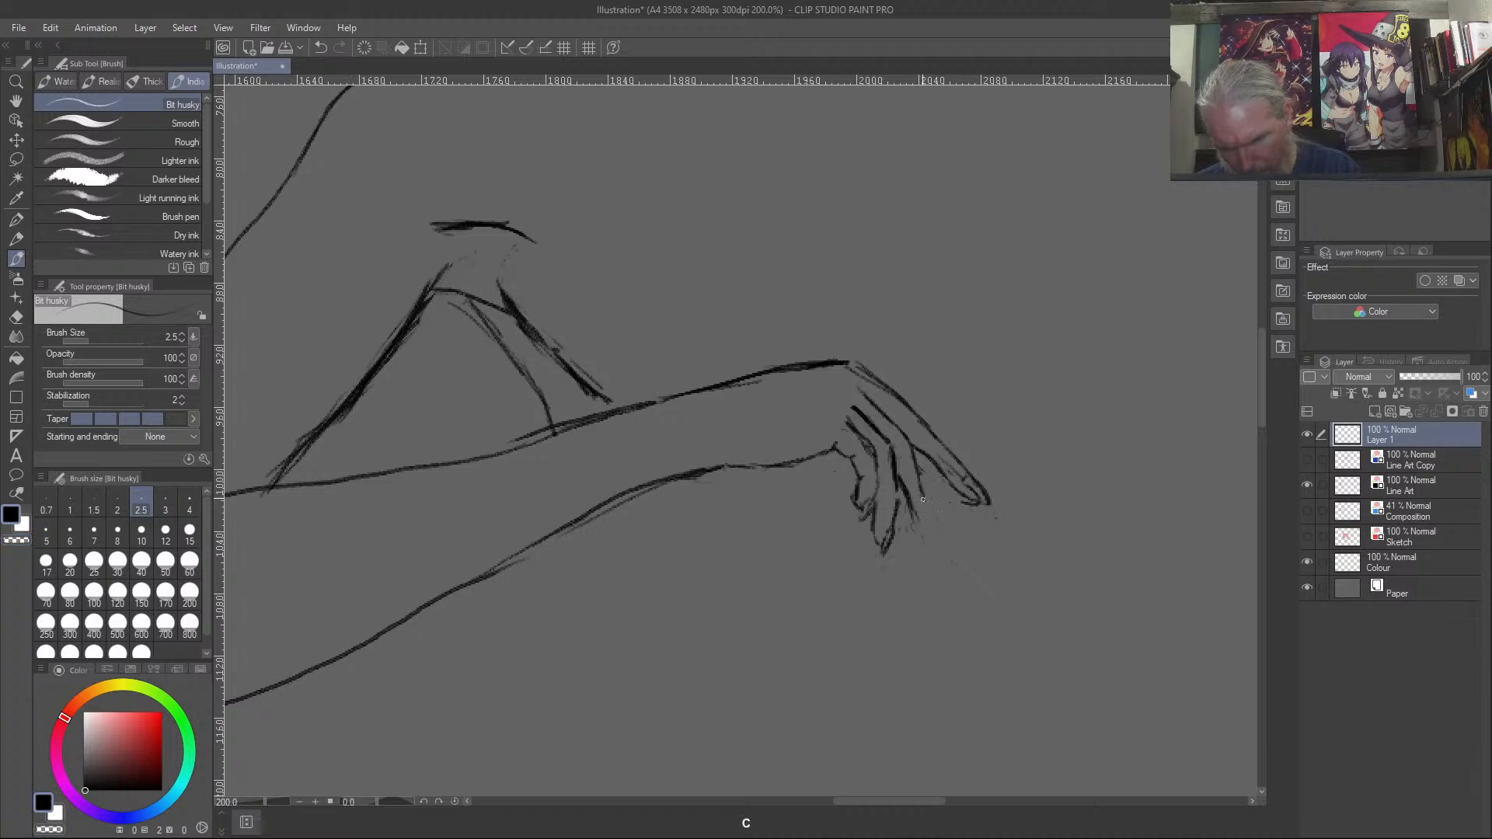
drag(924, 503, 925, 524)
key(c)
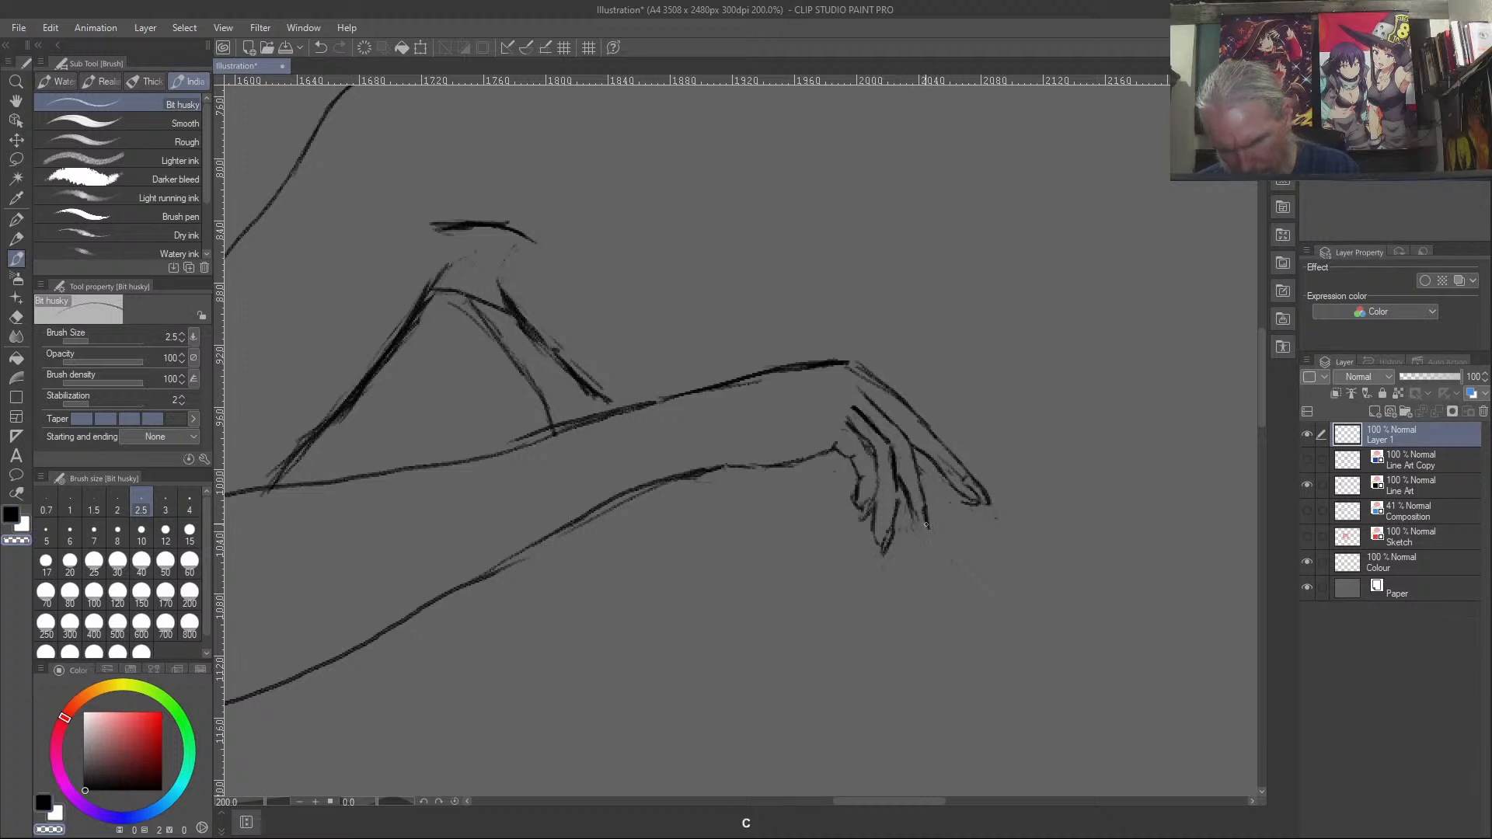
key(c)
mouse_move(923, 530)
mouse_down()
mouse_move(929, 556)
mouse_move(899, 487)
mouse_up()
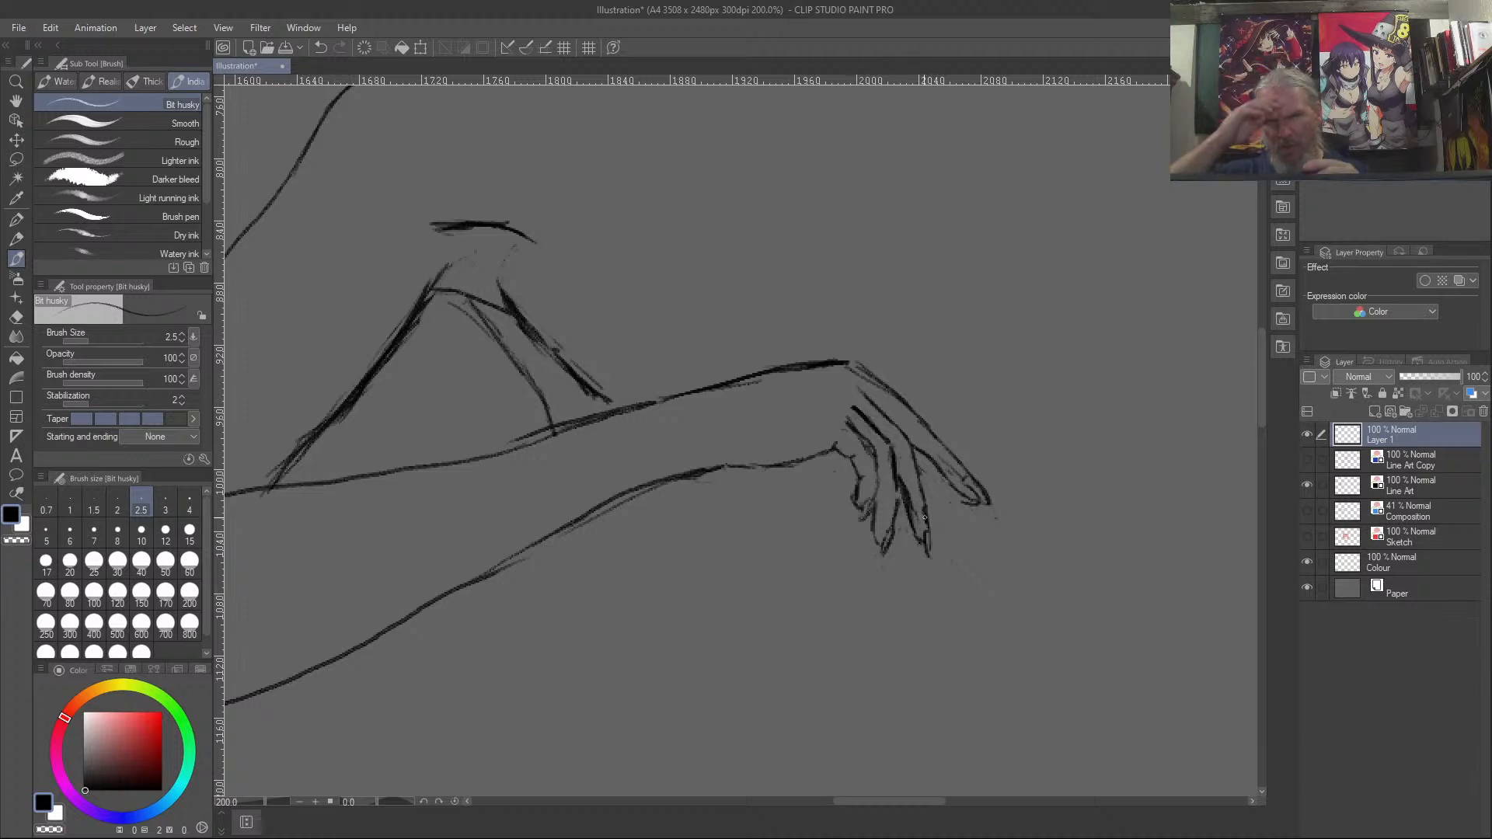
drag(879, 501, 874, 538)
Erase the index finger's end with transparent colour and redraw it in black with a shorter tip.
key(c)
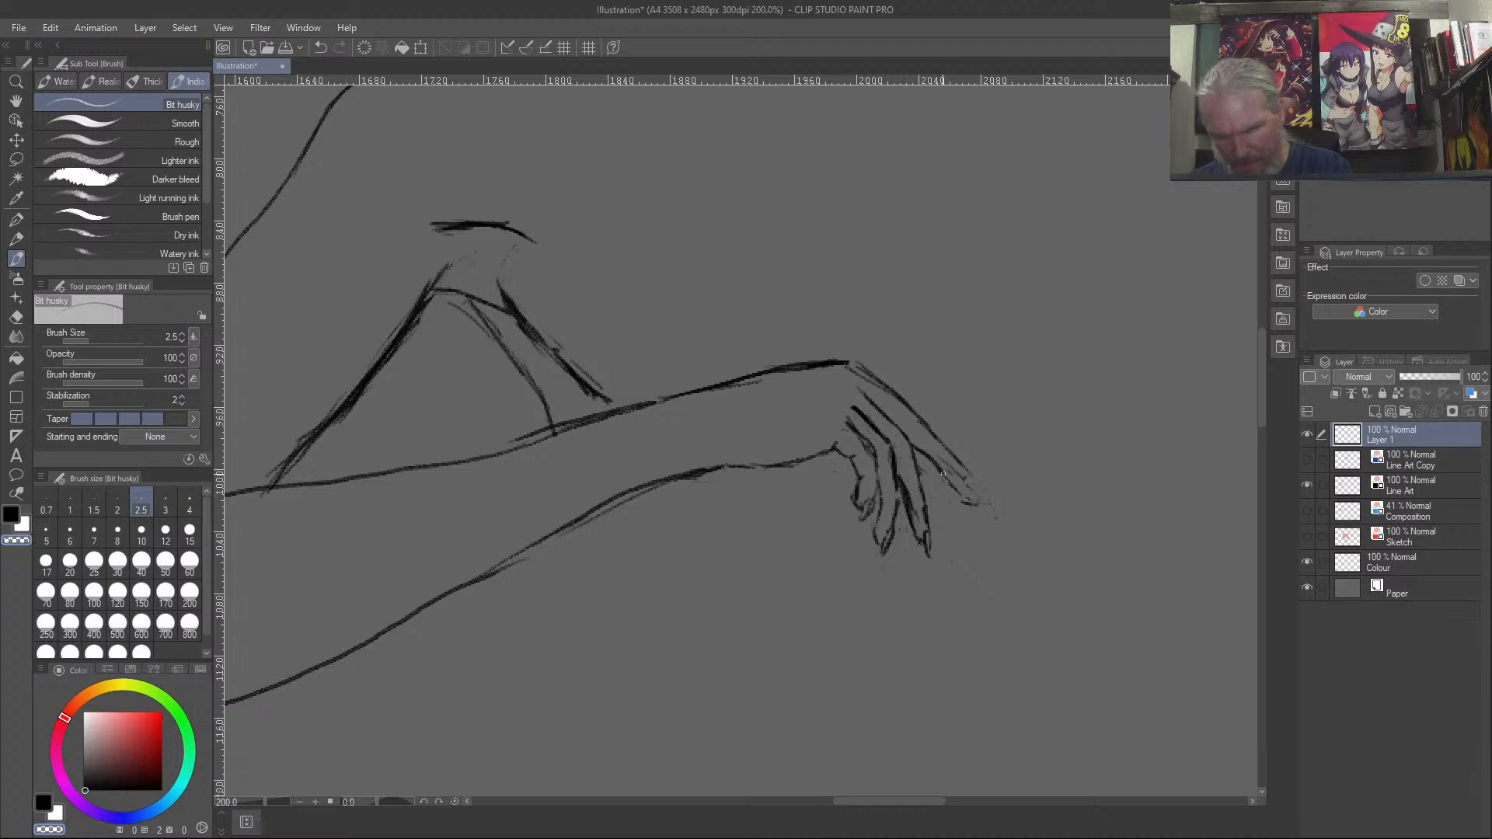
drag(956, 457, 966, 504)
key(c)
mouse_move(955, 458)
mouse_down()
mouse_move(919, 445)
mouse_move(963, 481)
mouse_up()
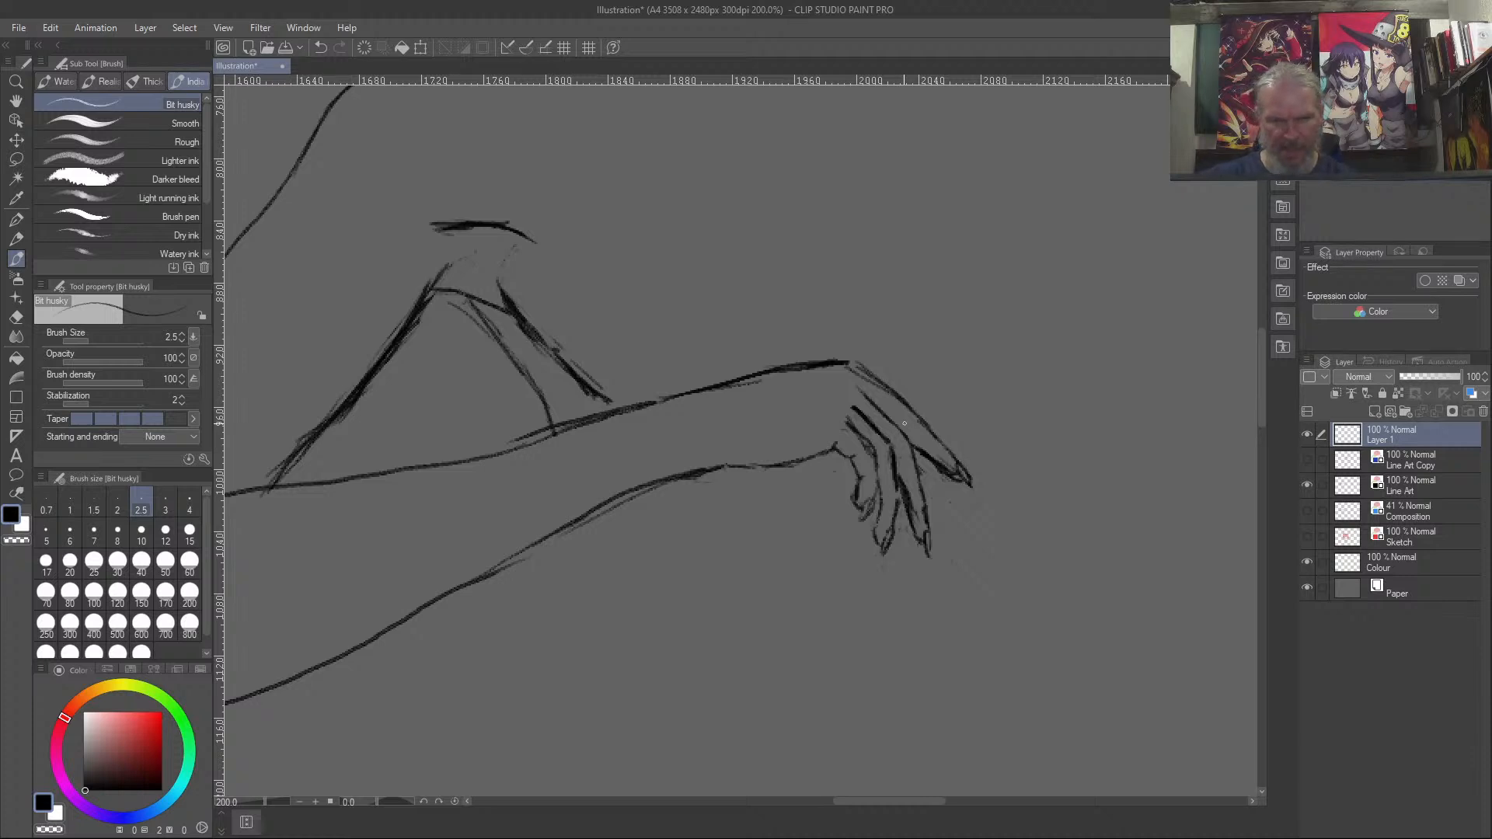
Compare the corrected thin-line hand with the heavier-inked arm by fitting the canvas in view and flipping it horizontally.
key(ctrl+0)
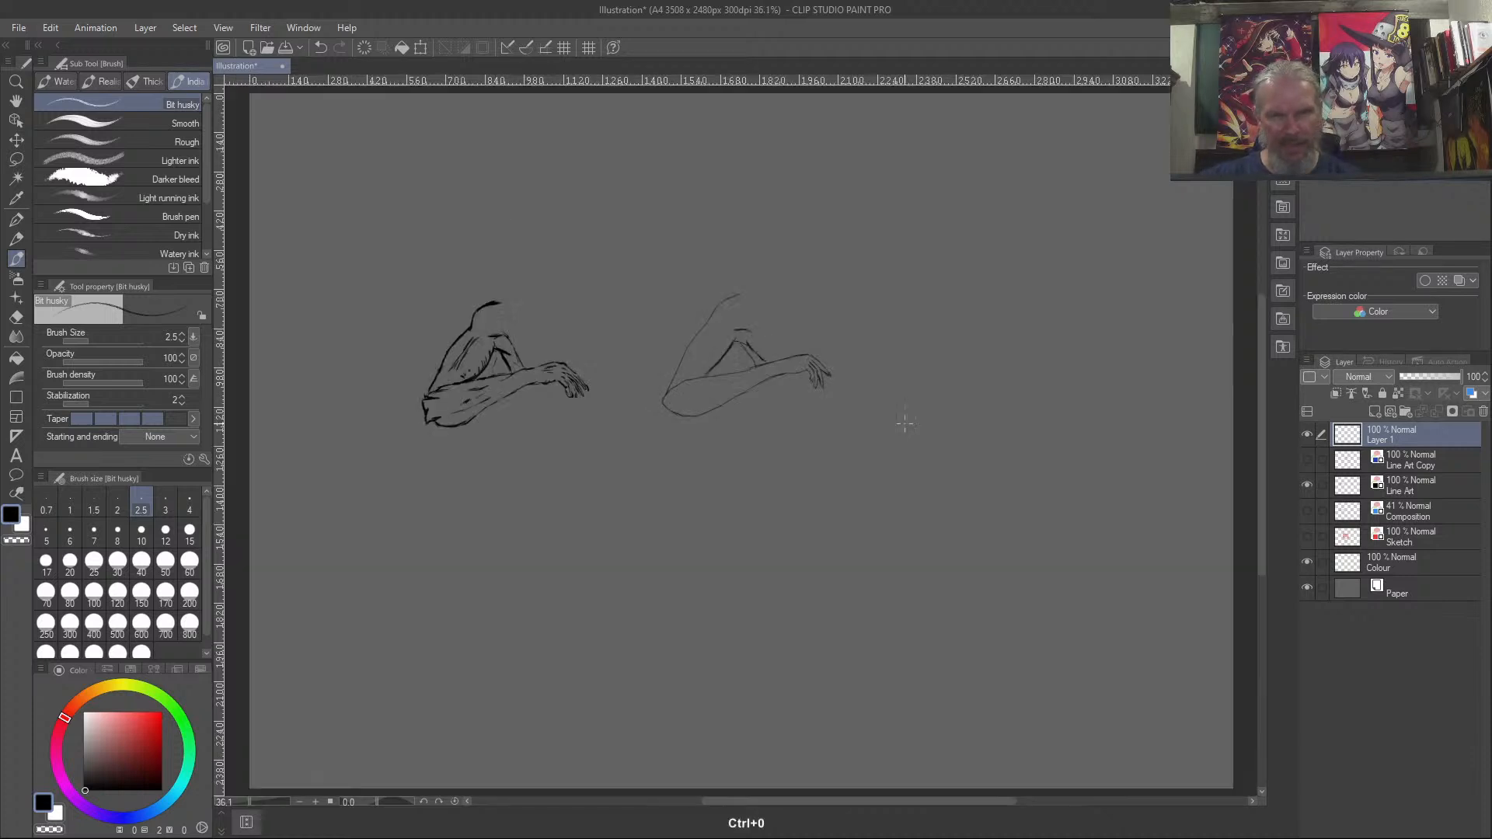
key(ctrl+shift+h)
key(ctrl+shift+h)
key(ctrl+shift+h)
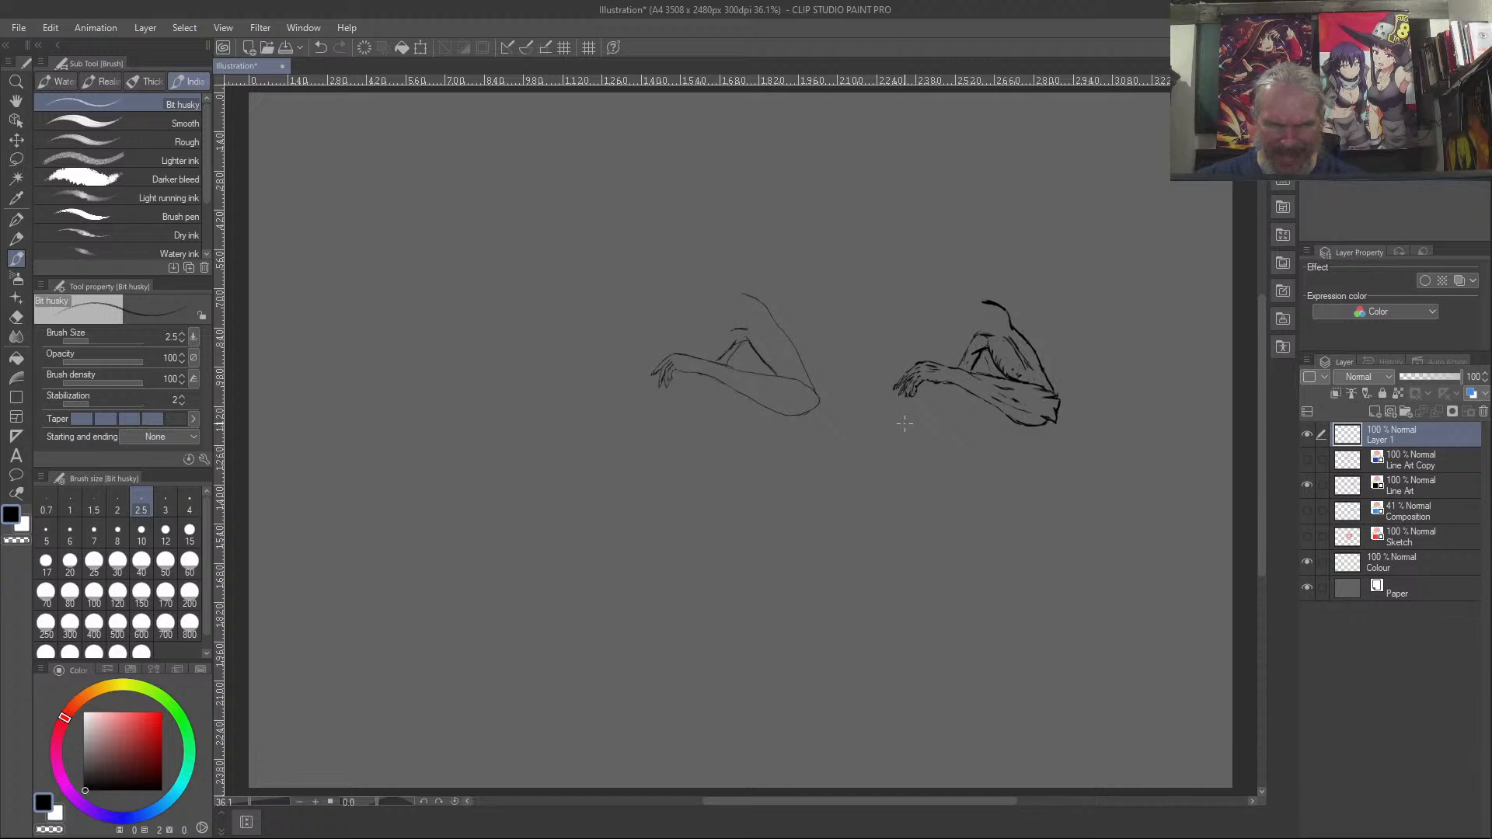
key(ctrl+shift+h)
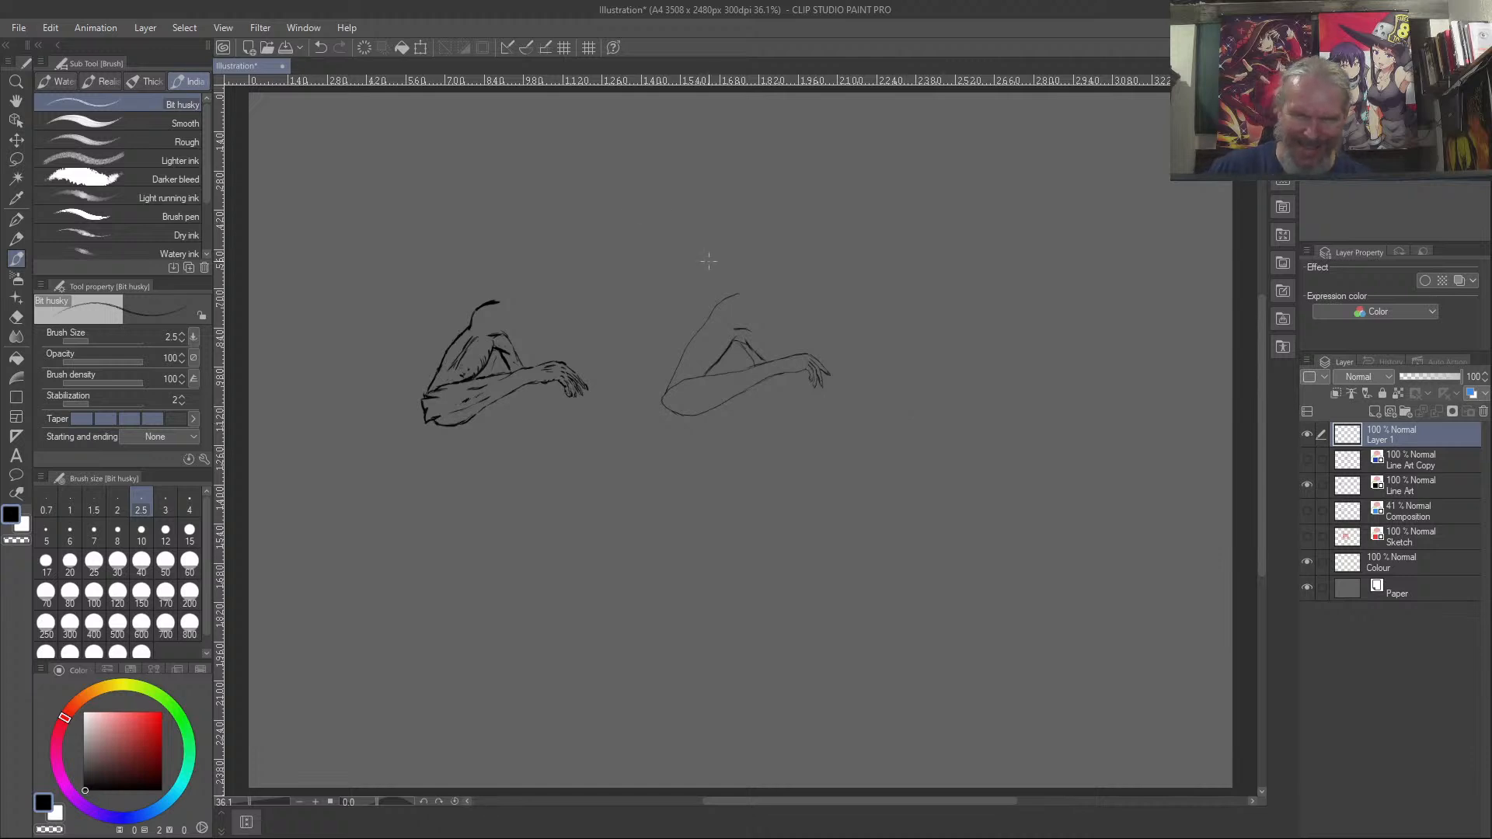
Extend the shoulder line up toward the neck, and add light collarbone strokes and a faint chest curve above the hand.
scroll(1109, 309, up, 2)
scroll(1110, 313, up, 2)
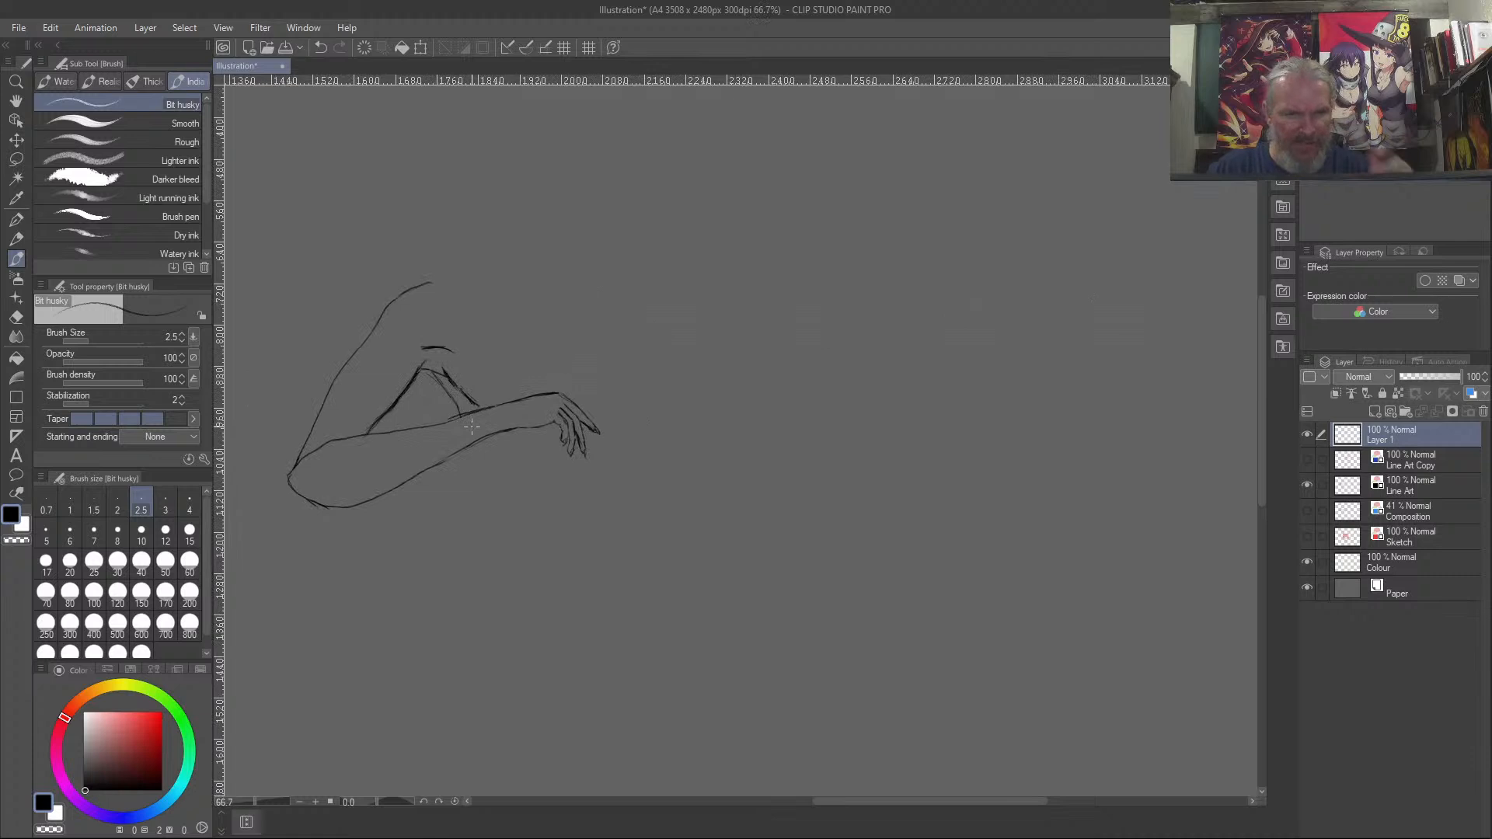
drag(475, 426, 734, 487)
scroll(735, 487, up, 4)
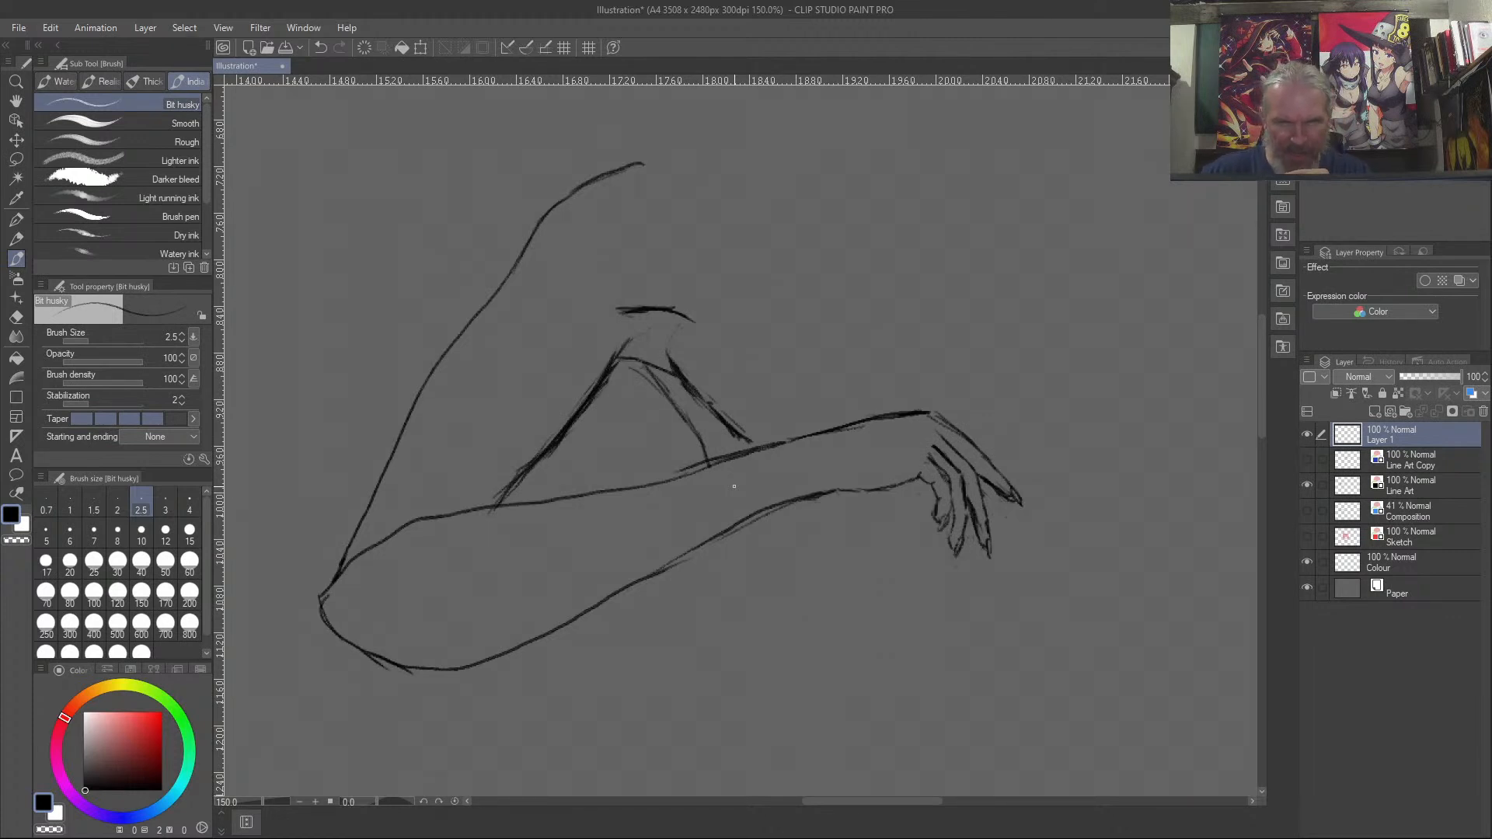
scroll(733, 487, down, 1)
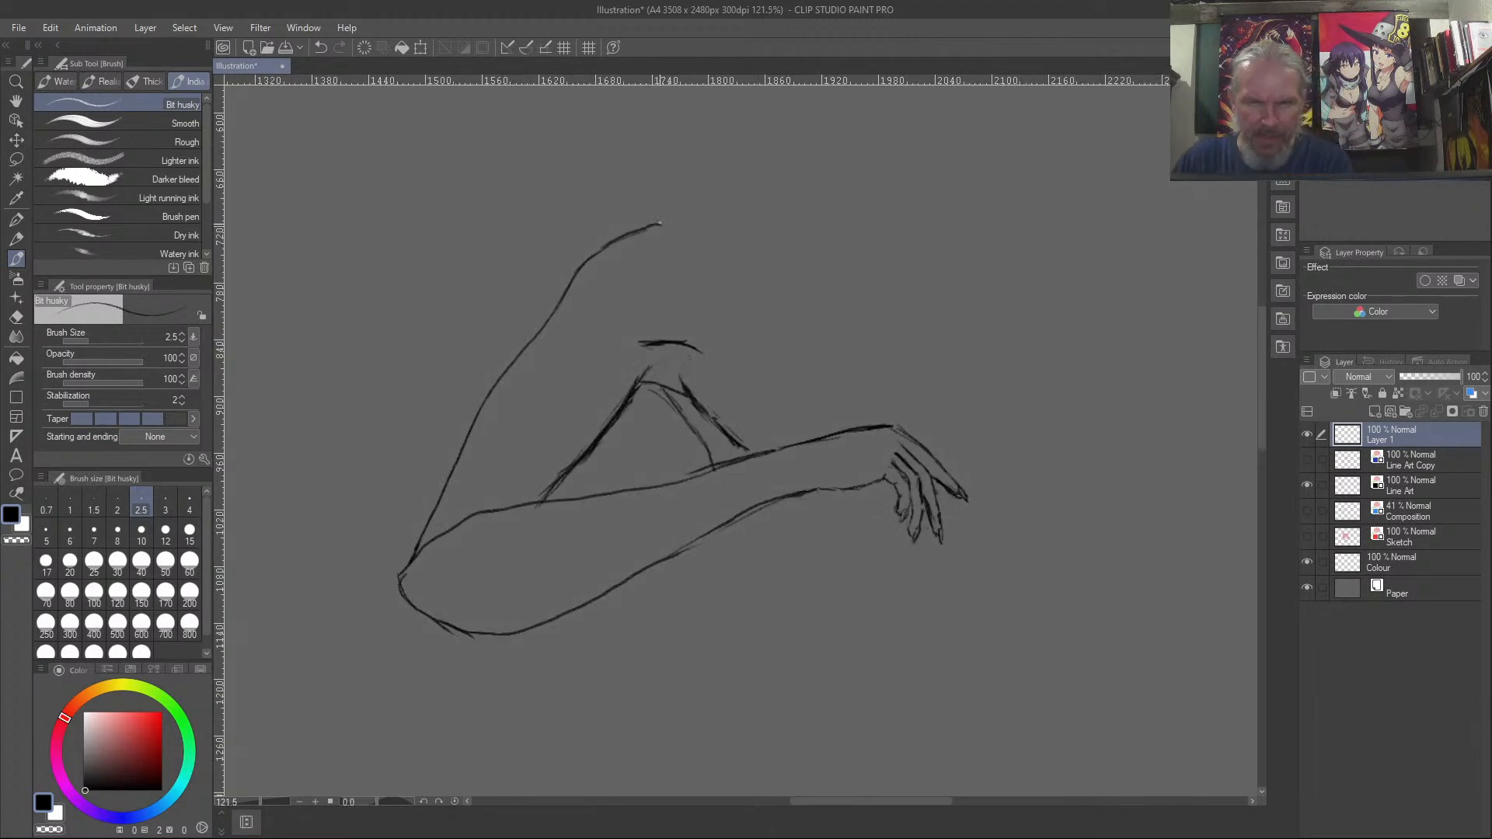
mouse_move(728, 204)
mouse_down()
mouse_move(766, 187)
mouse_move(734, 201)
mouse_up()
mouse_move(713, 207)
mouse_down()
mouse_move(739, 199)
mouse_move(716, 206)
mouse_up()
mouse_move(673, 223)
mouse_down()
mouse_move(760, 191)
mouse_move(693, 219)
mouse_move(738, 196)
mouse_move(738, 232)
mouse_move(809, 227)
mouse_up()
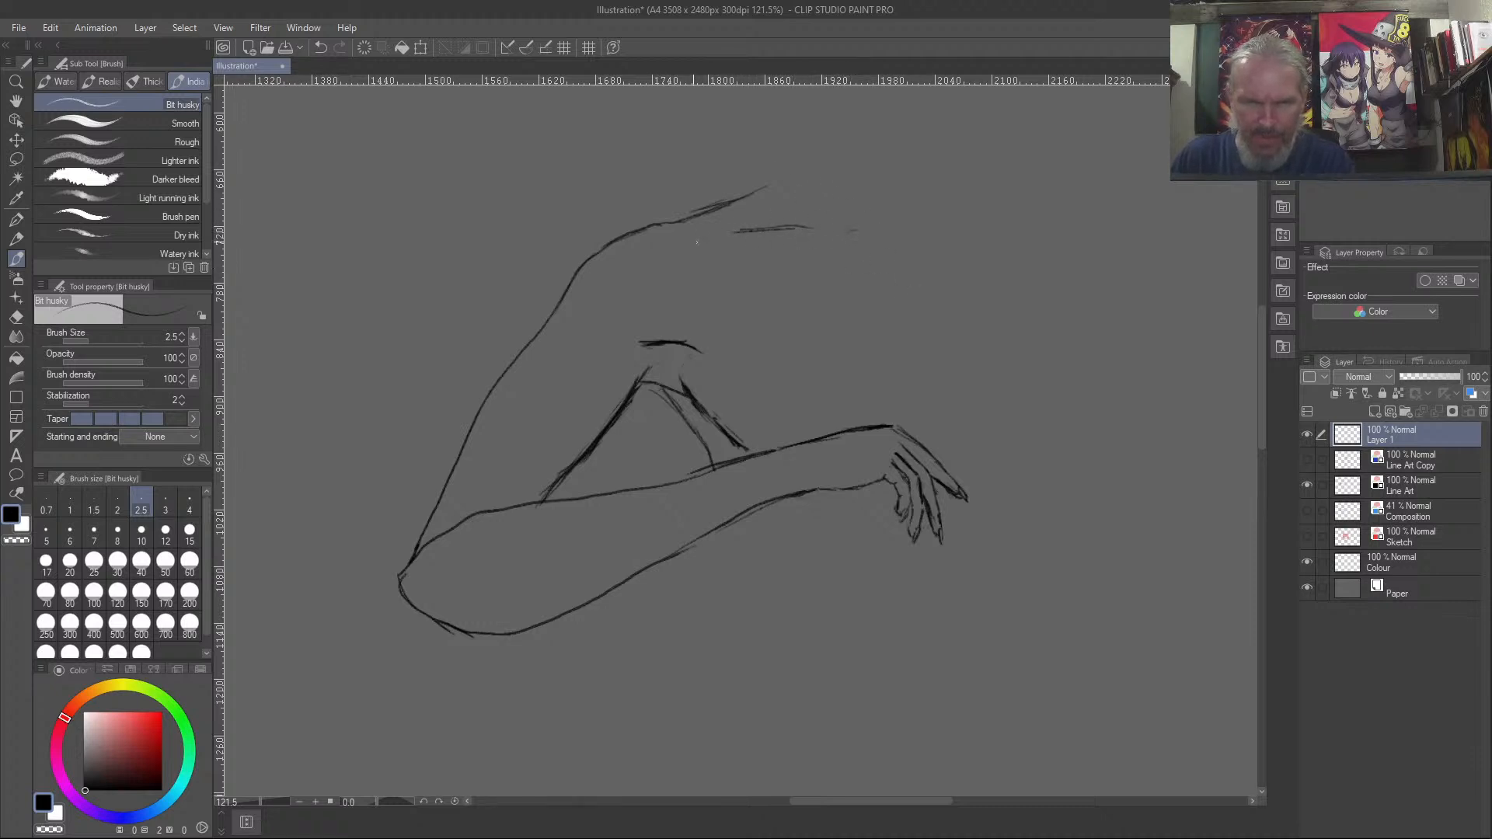
mouse_move(805, 235)
mouse_down()
mouse_move(828, 241)
mouse_move(813, 238)
mouse_up()
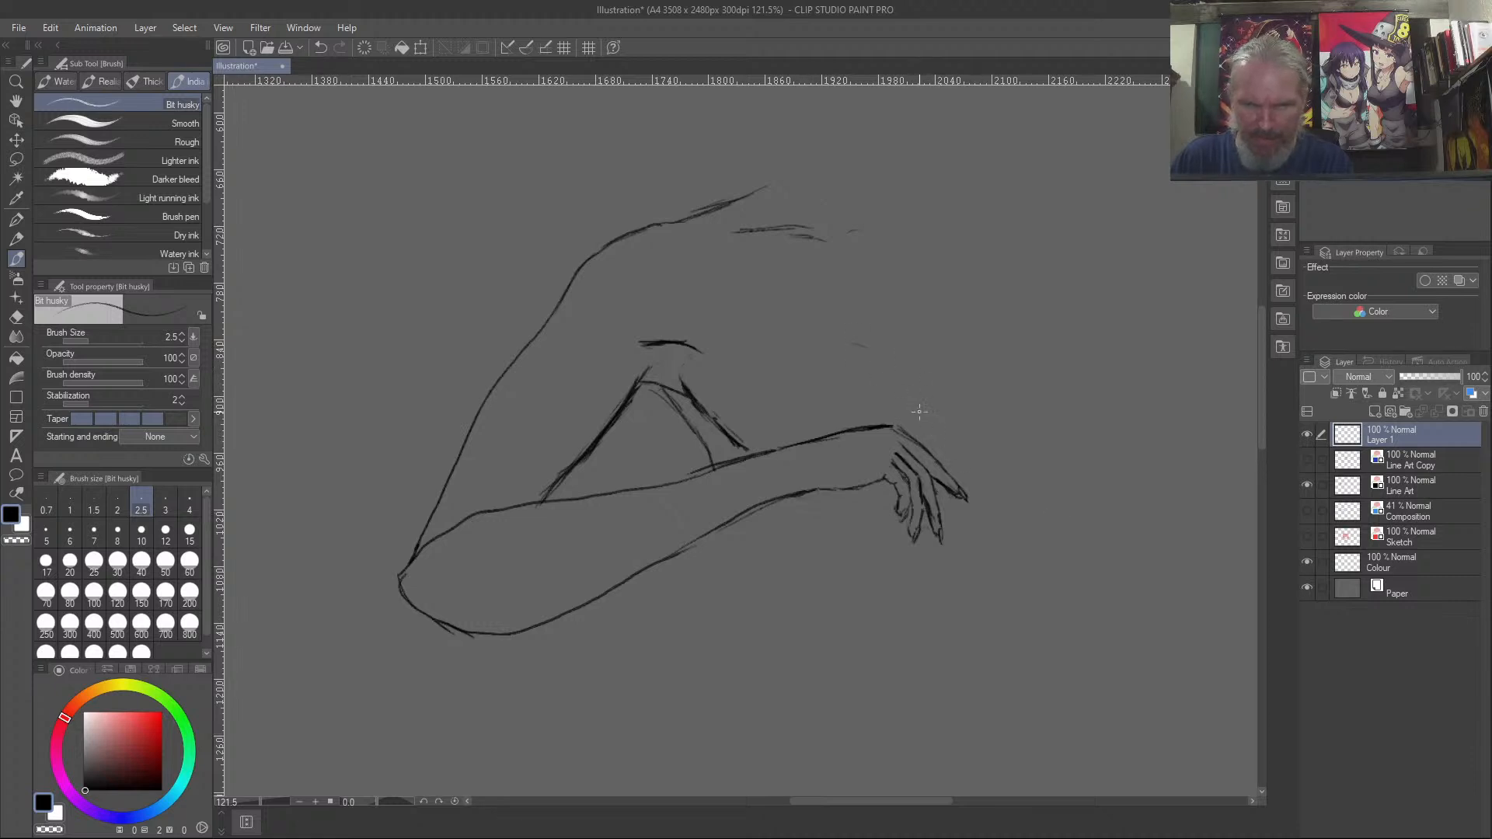
drag(897, 382, 910, 429)
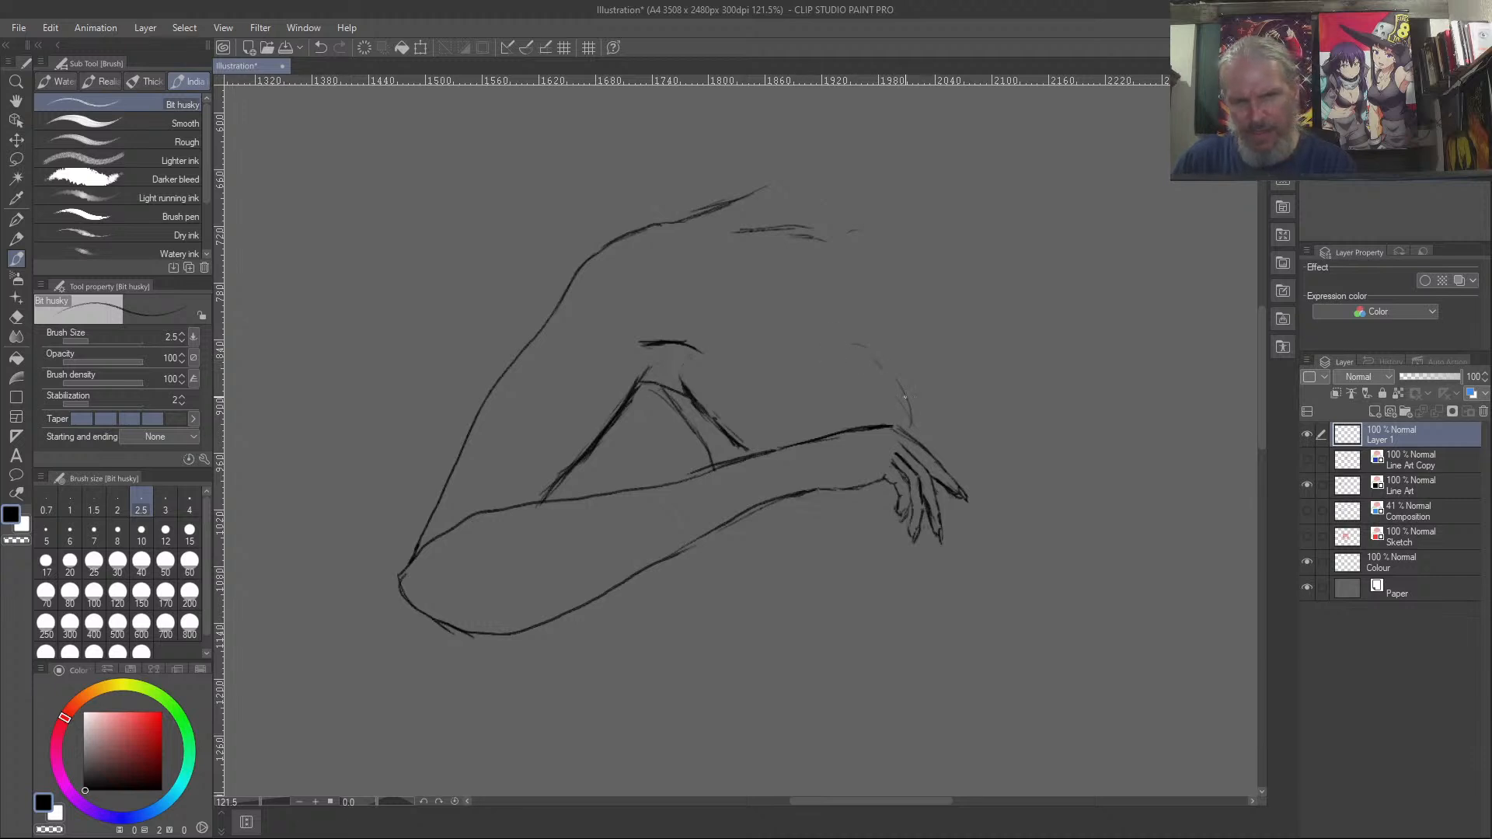
Try to sketch the torso's side below the forearm with overlapping thin strokes.
mouse_move(737, 516)
mouse_down()
mouse_move(766, 538)
mouse_move(781, 587)
mouse_up()
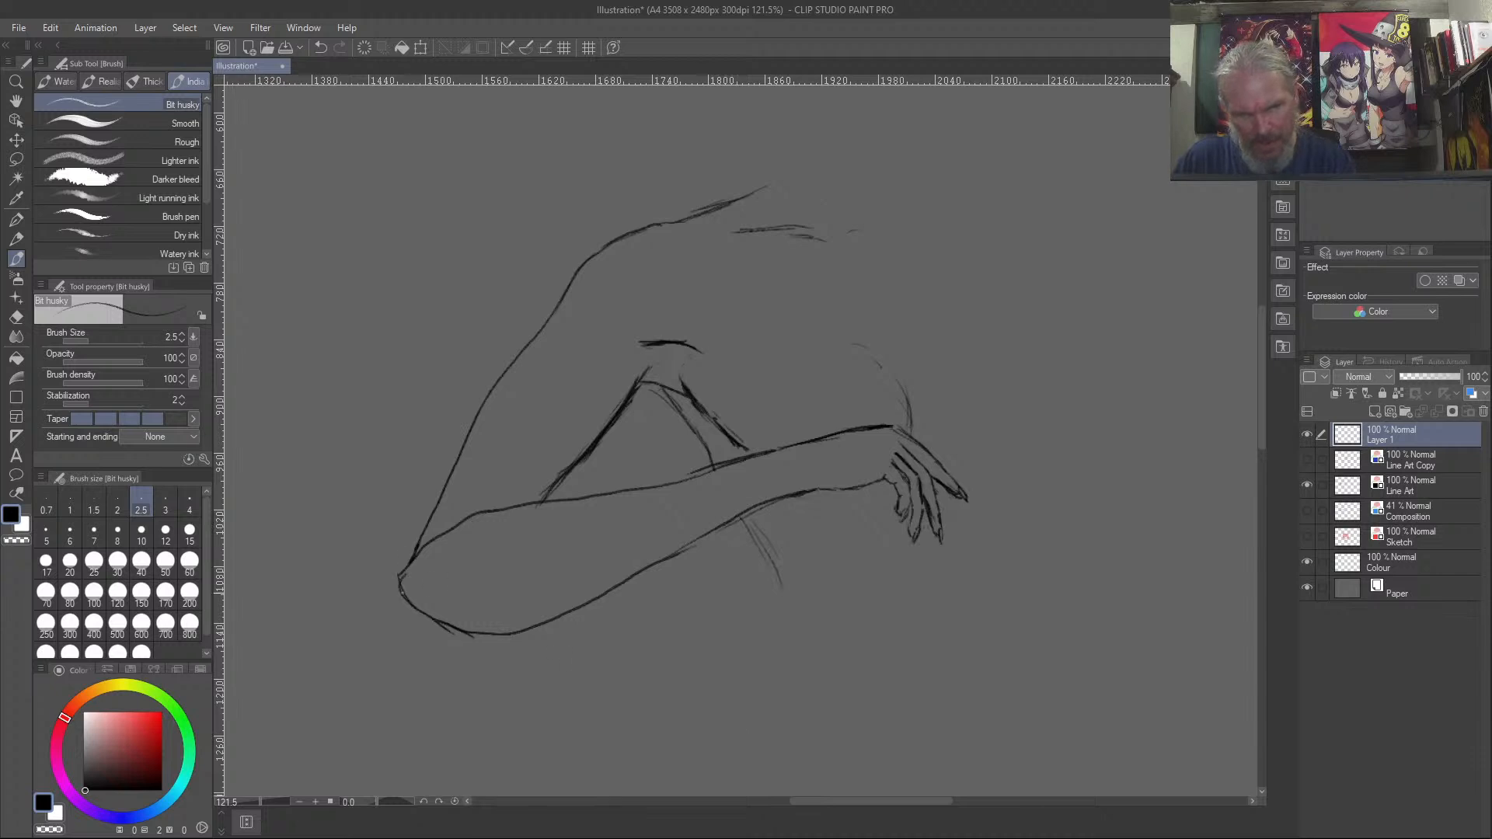
drag(886, 697, 857, 697)
mouse_move(782, 594)
mouse_down()
mouse_move(847, 678)
mouse_move(857, 731)
mouse_up()
mouse_move(834, 670)
mouse_down()
mouse_move(861, 753)
mouse_move(813, 631)
mouse_up()
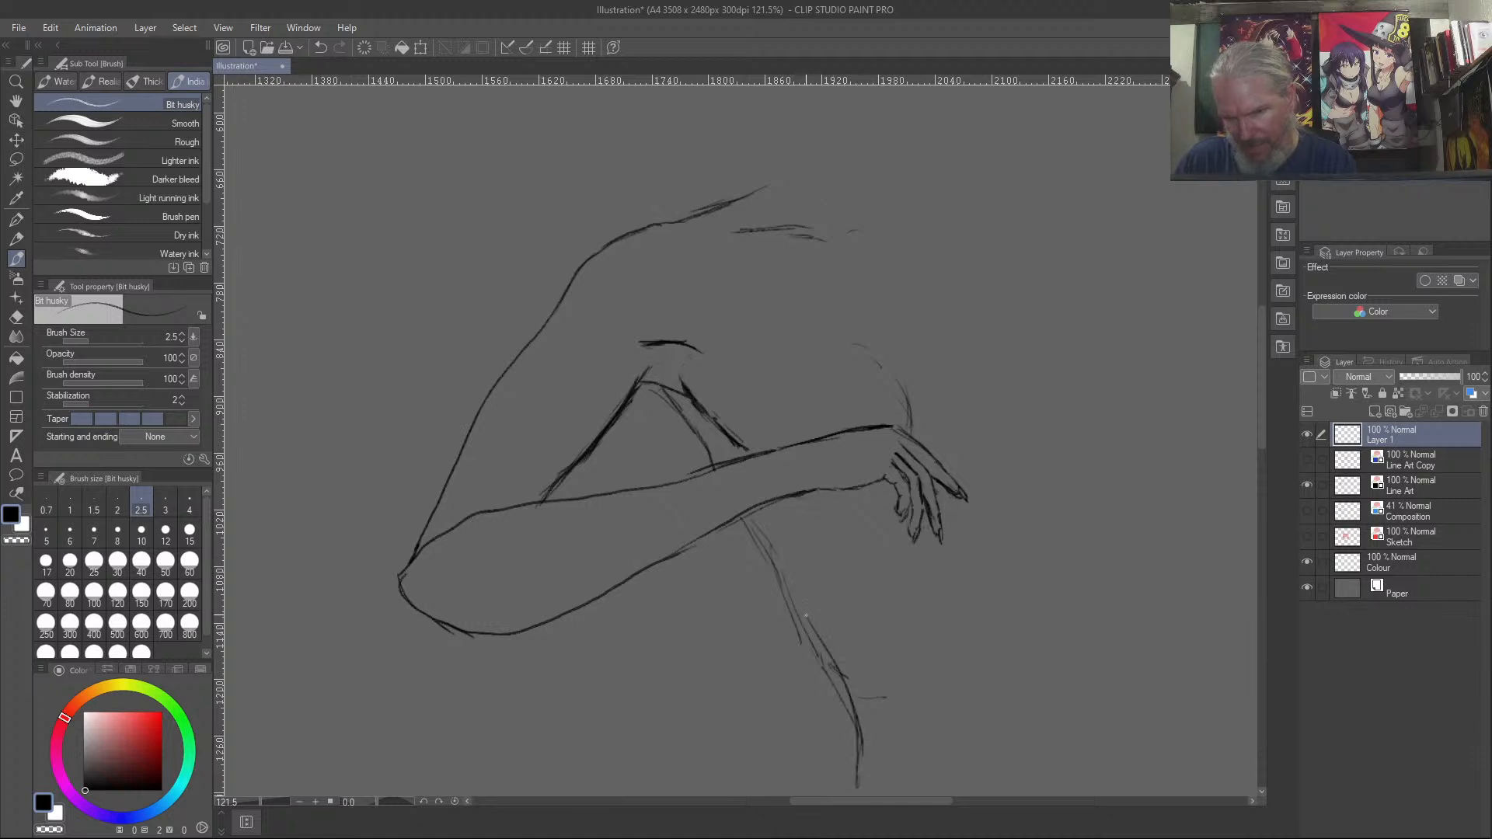
drag(752, 519, 835, 732)
drag(808, 637, 857, 753)
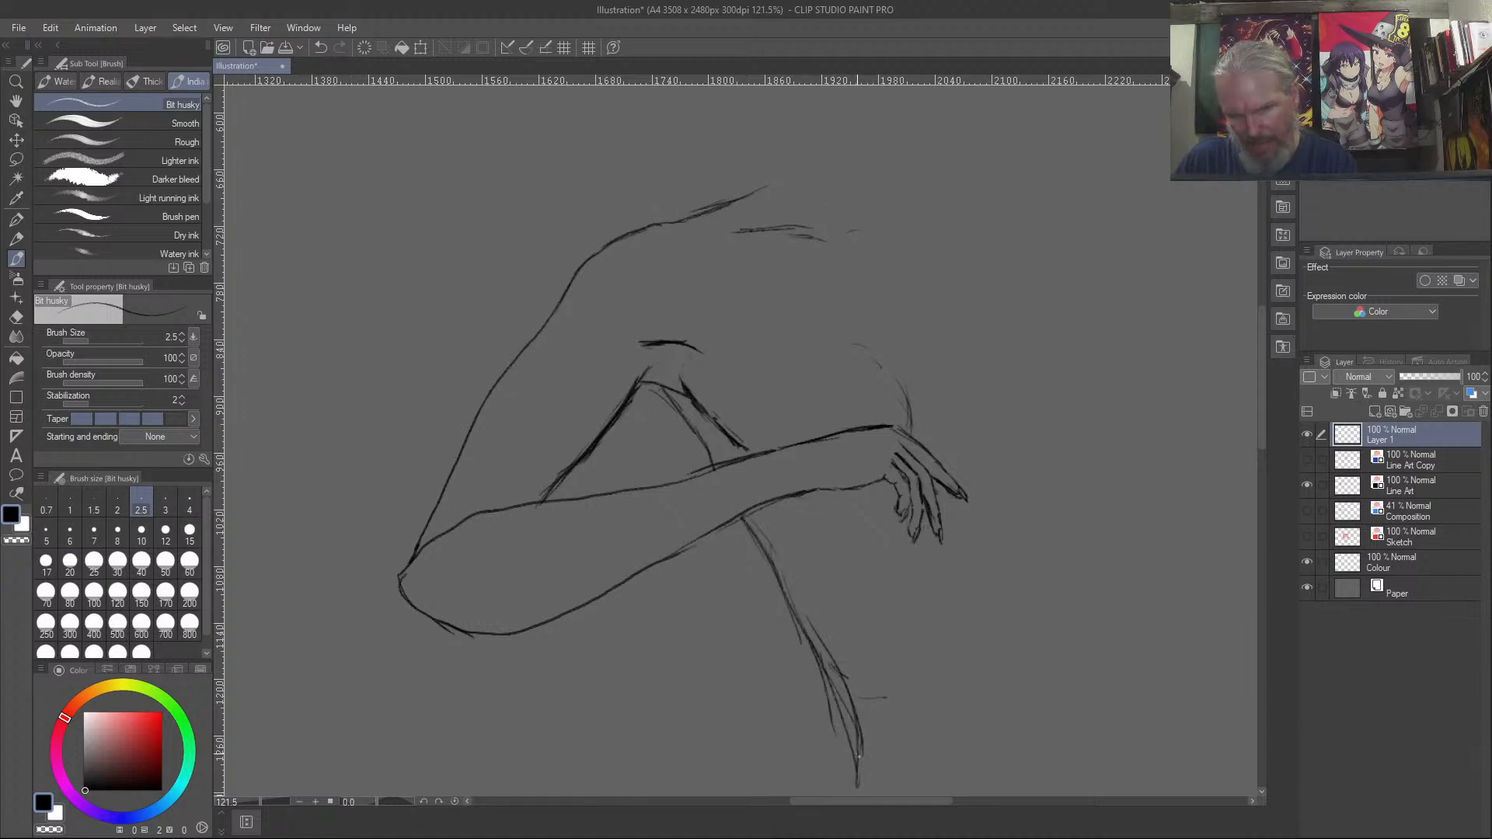
Undo the sketched torso strokes below the forearm.
key(ctrl+z)
key(ctrl+z)
key(ctrl+z)
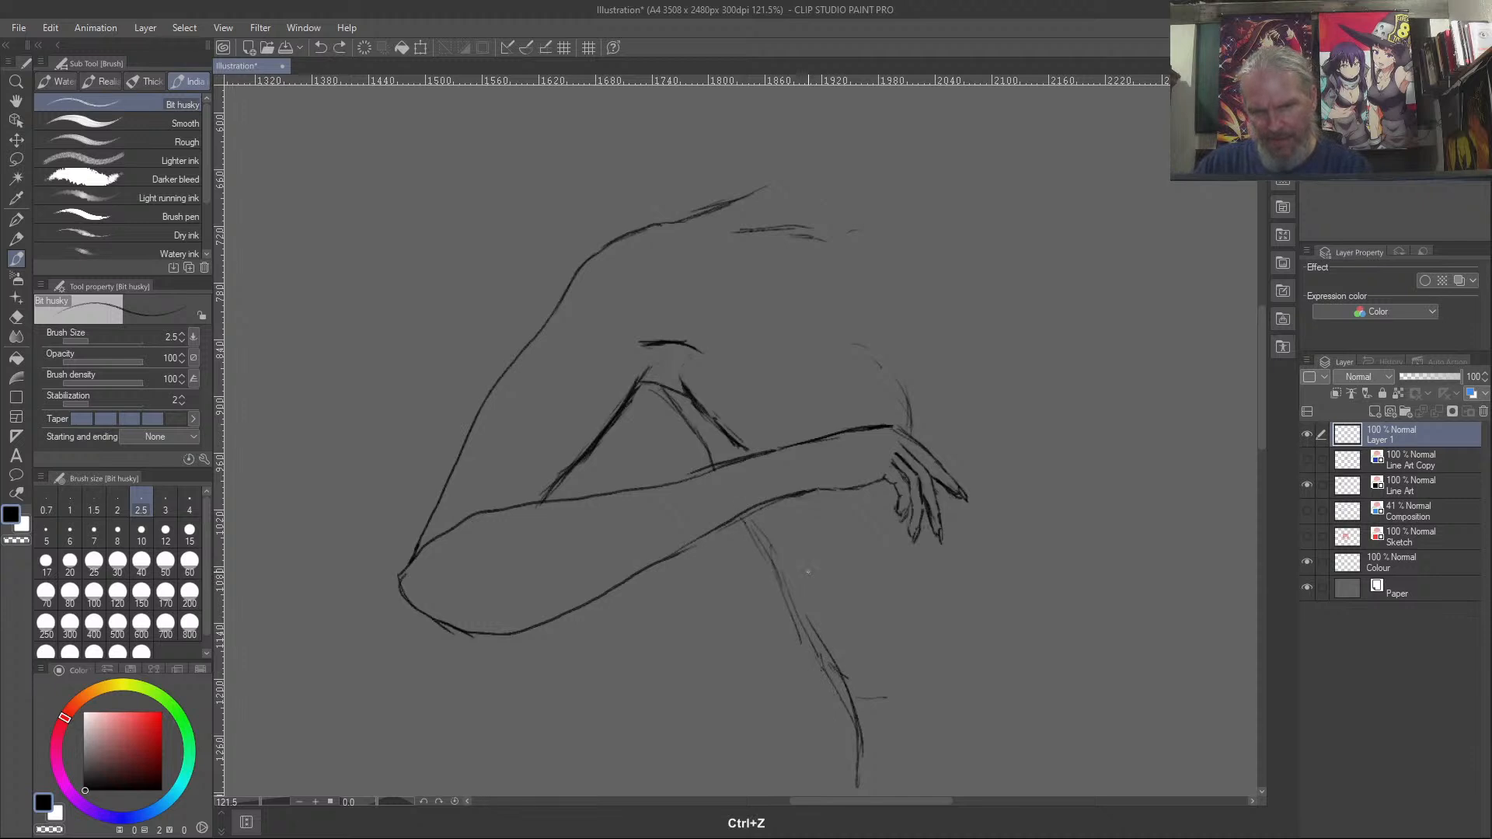
key(ctrl+z)
key(ctrl+z)
key(ctrl+z)
key(ctrl+z)
key(ctrl+z)
Ink the torso's side as a bold curve below the forearm with brush size 4, and add a short stroke under the wrist.
drag(763, 532, 758, 544)
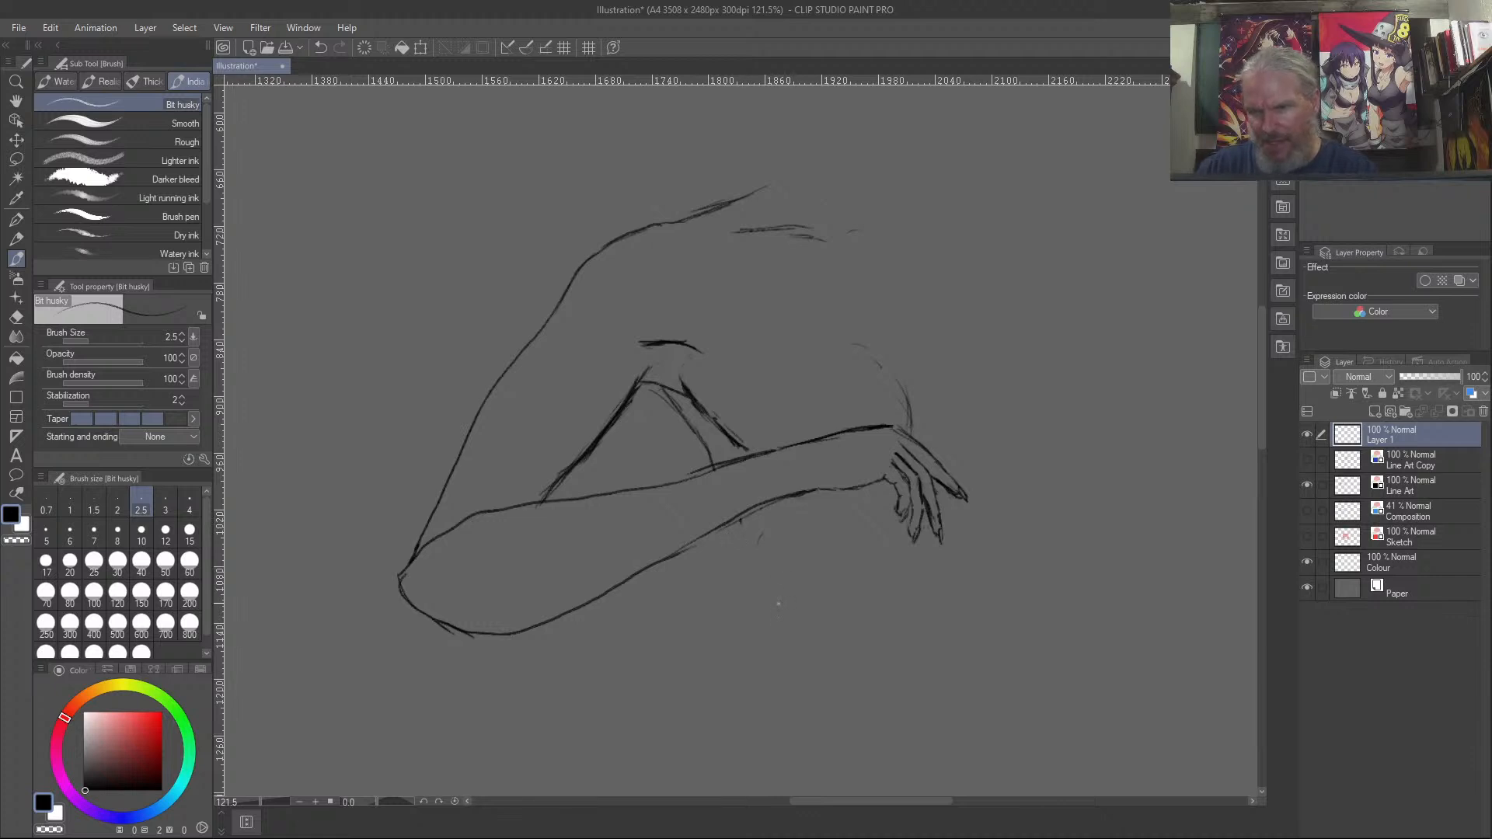
key(bracketright)
key(bracketright)
mouse_move(739, 523)
mouse_down()
mouse_move(816, 703)
mouse_move(822, 784)
mouse_move(796, 642)
mouse_move(753, 540)
mouse_up()
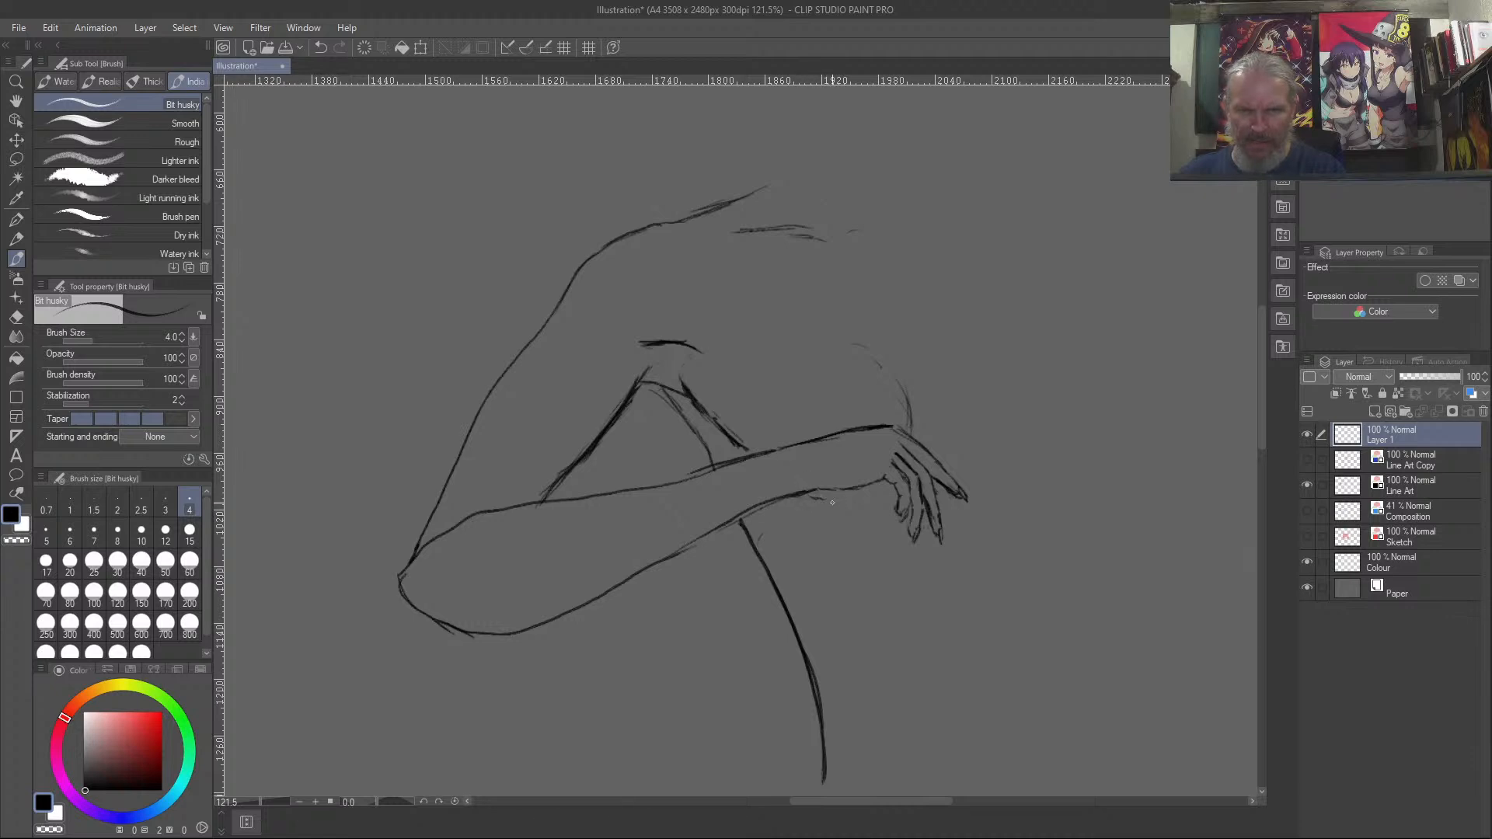
mouse_move(846, 505)
mouse_down()
mouse_move(792, 493)
mouse_move(801, 501)
mouse_up()
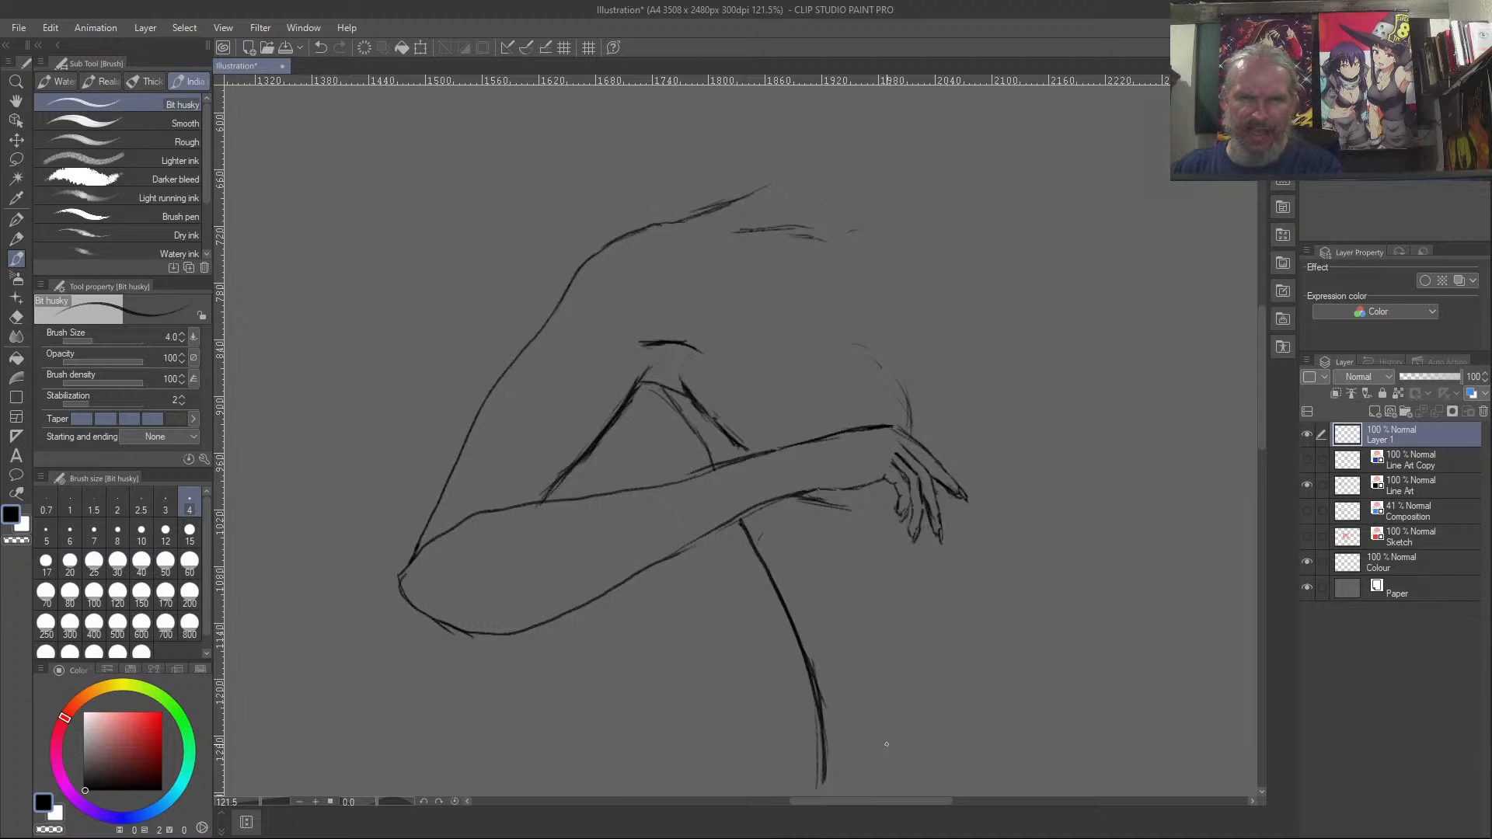
Draw the back of the neck curving up into the jaw, and mark the far shoulder line.
mouse_move(759, 179)
mouse_down()
mouse_move(768, 197)
mouse_move(743, 149)
mouse_move(710, 133)
mouse_up()
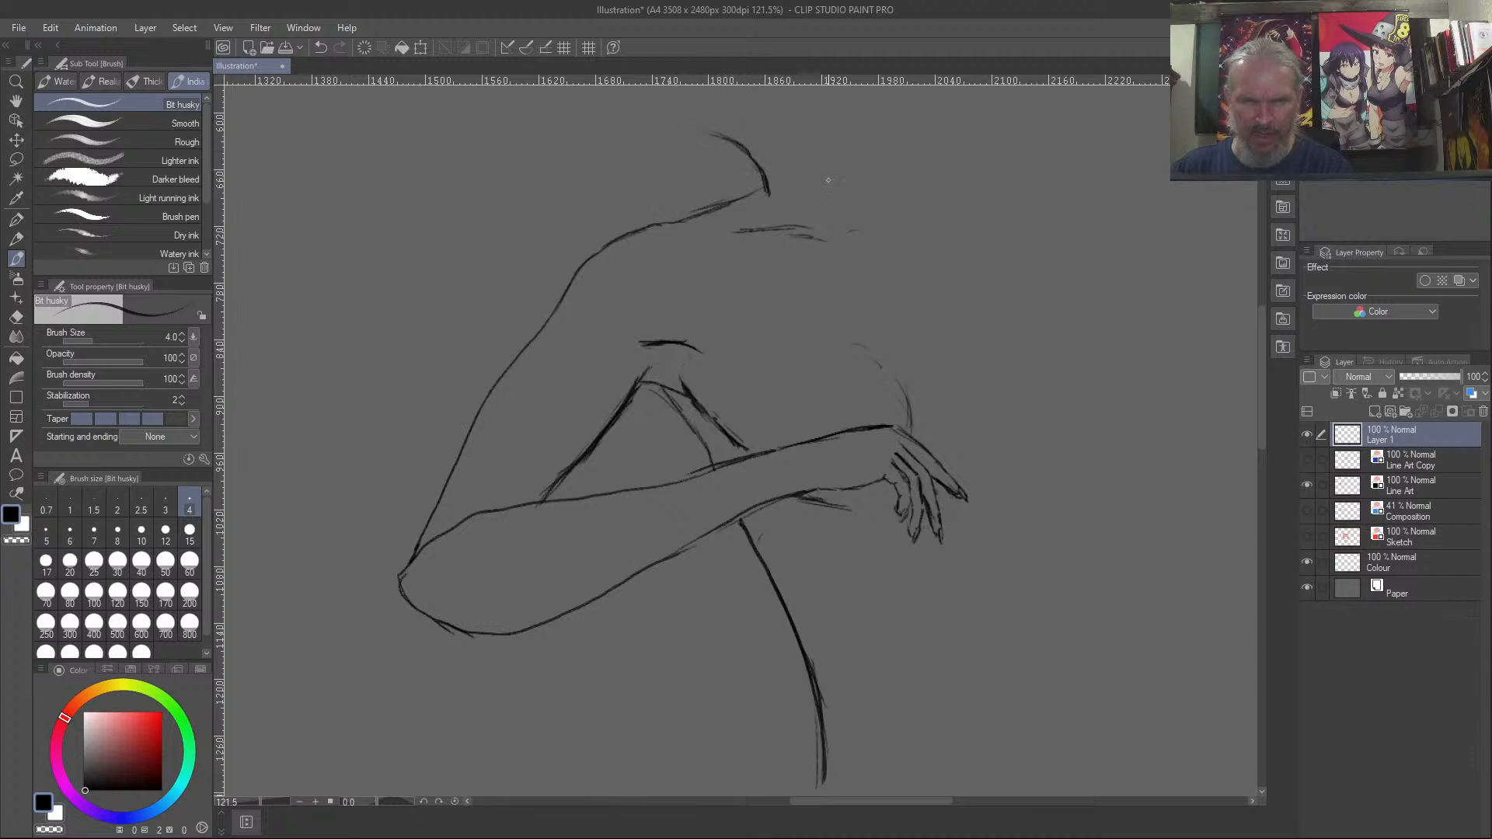
drag(844, 156, 868, 177)
mouse_move(769, 193)
mouse_down()
mouse_move(699, 144)
mouse_move(723, 140)
mouse_move(677, 126)
mouse_move(742, 114)
mouse_move(653, 118)
mouse_move(718, 132)
mouse_move(655, 122)
mouse_up()
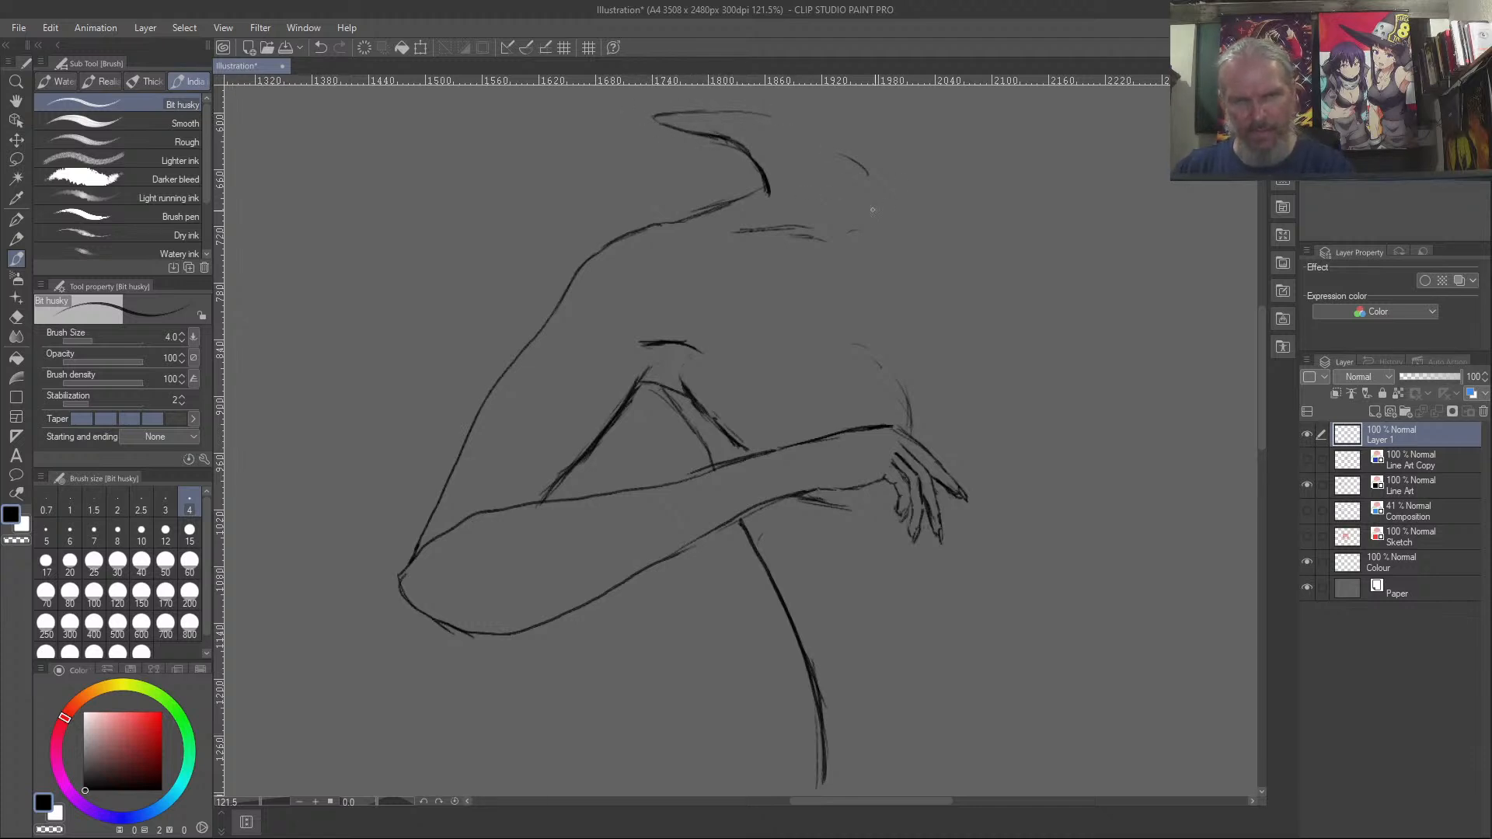
drag(872, 166, 993, 191)
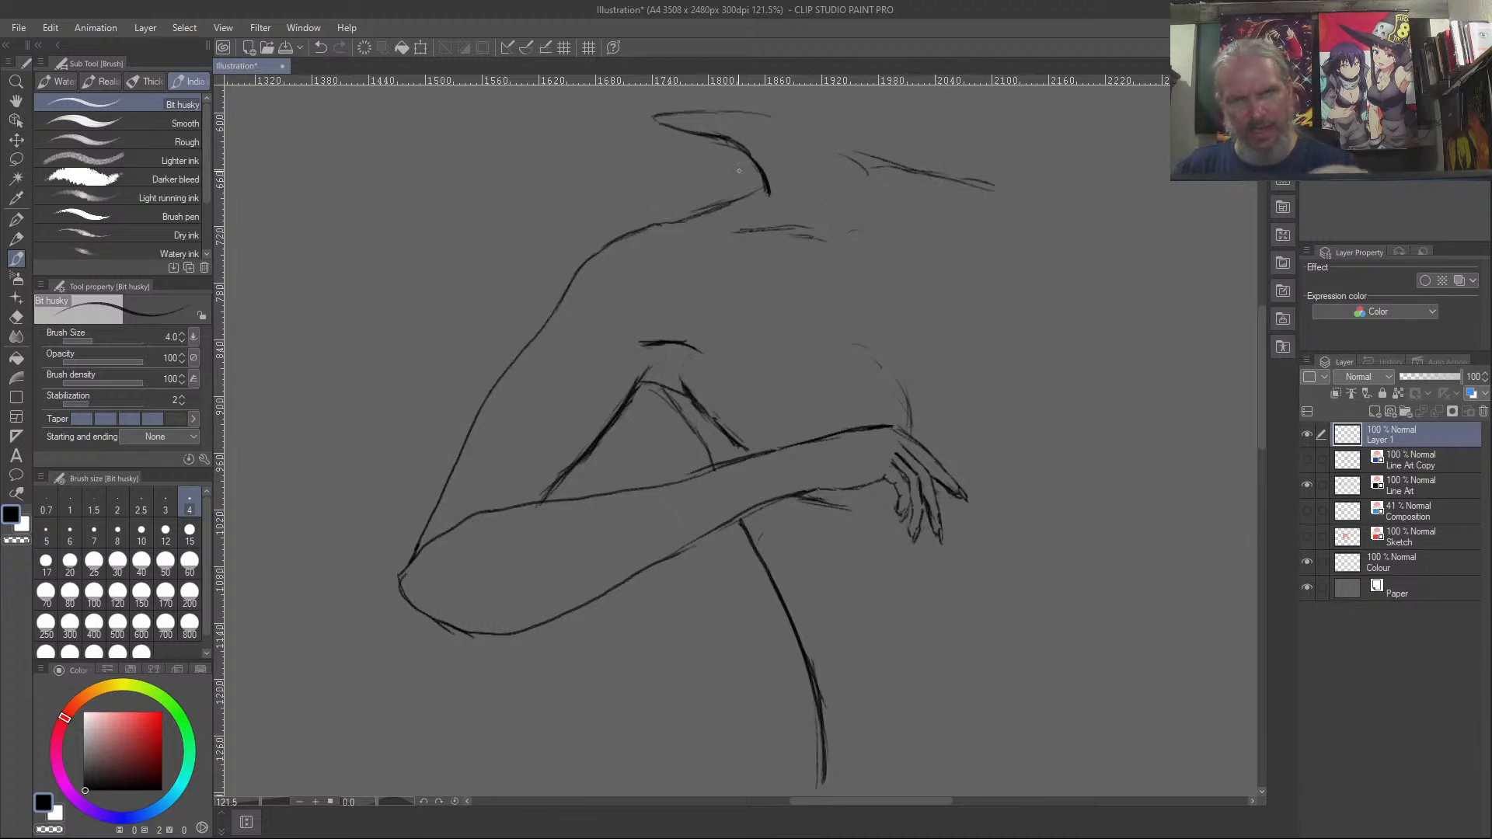
Try a slanted muscle line between the neck and shoulder, and erase it with transparent colour.
drag(749, 153, 714, 203)
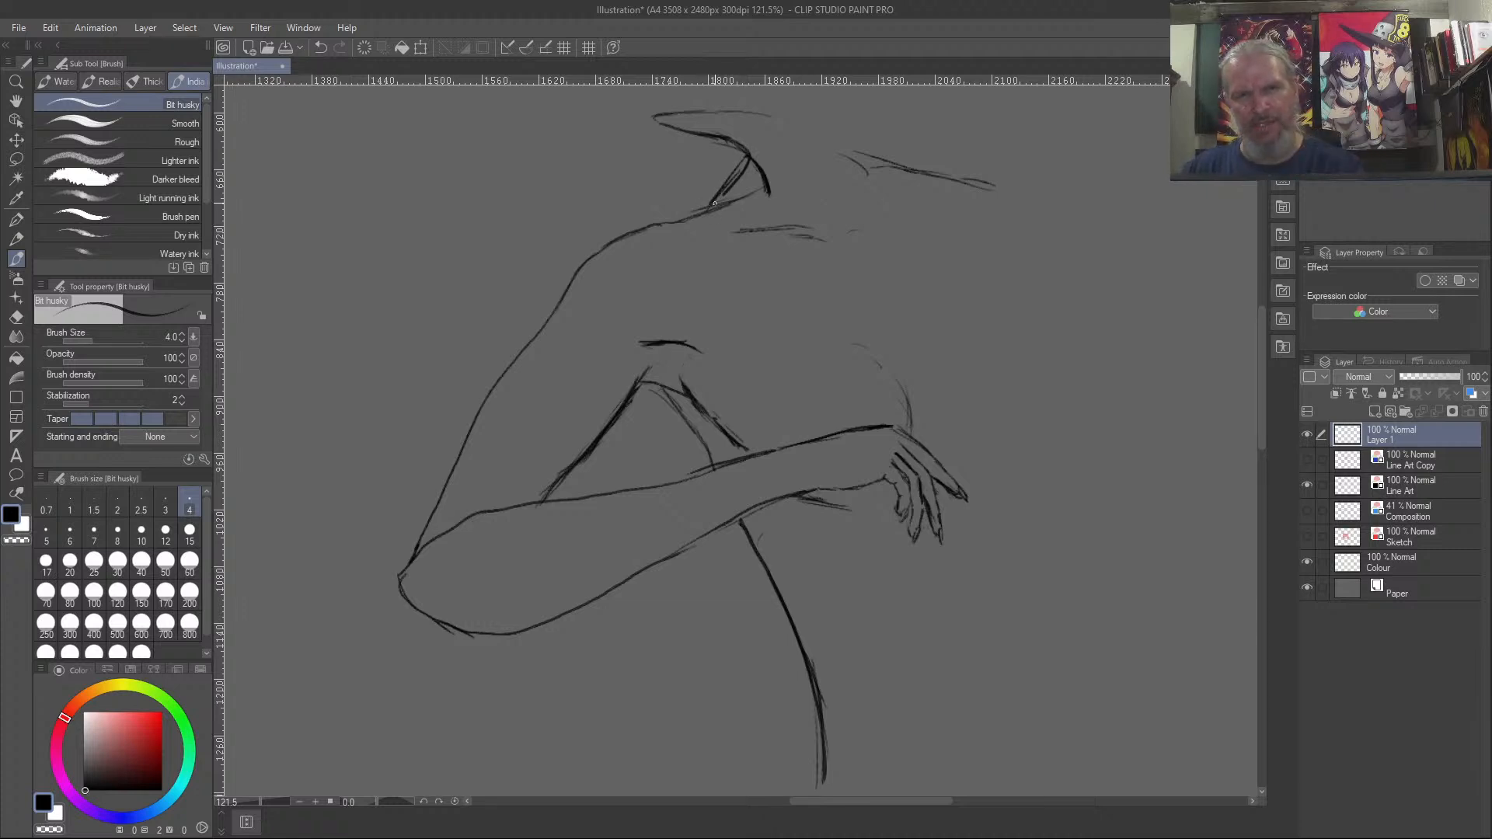
key(c)
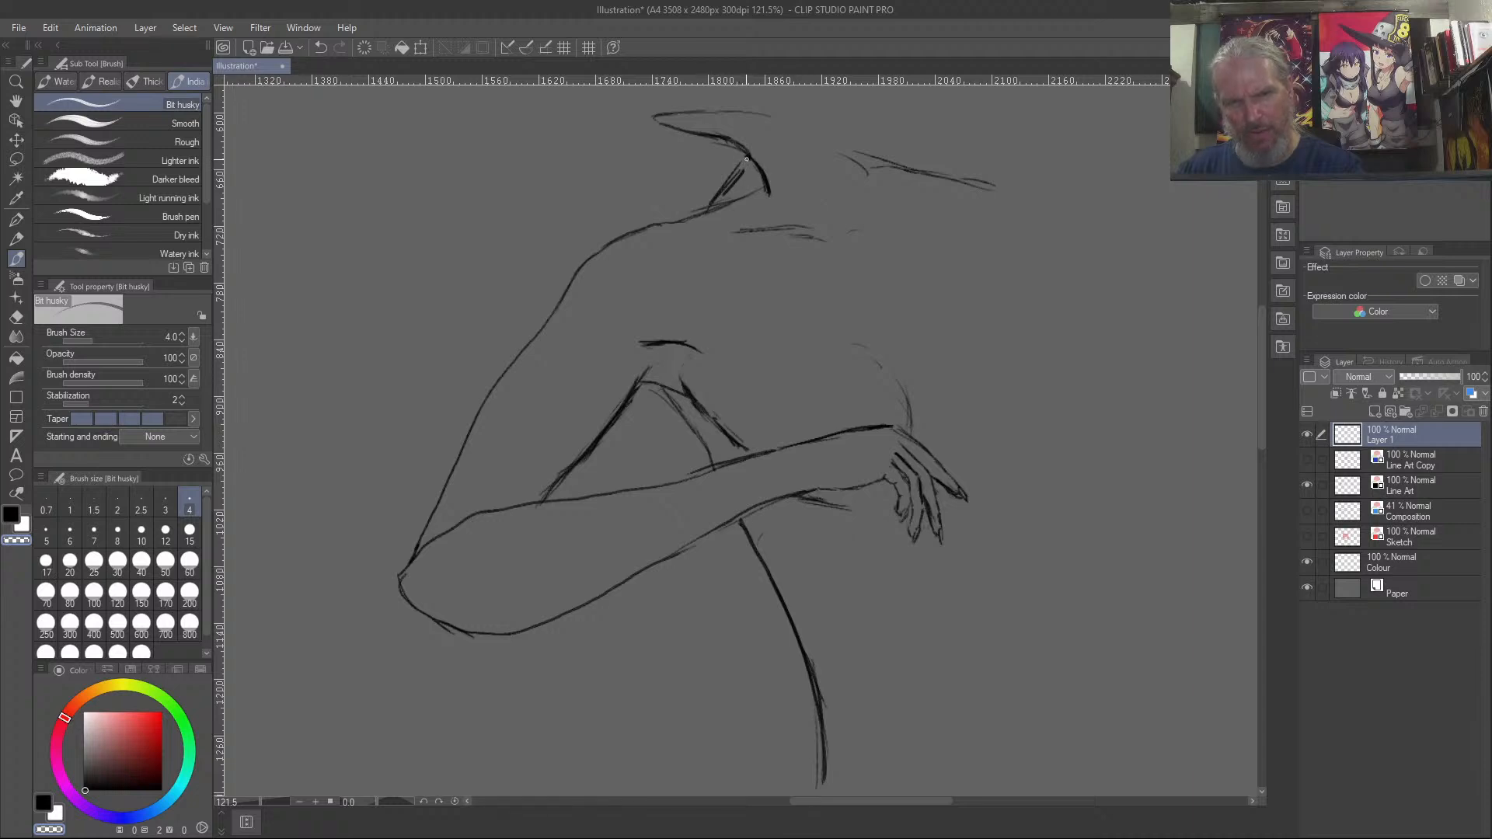
drag(740, 159, 724, 186)
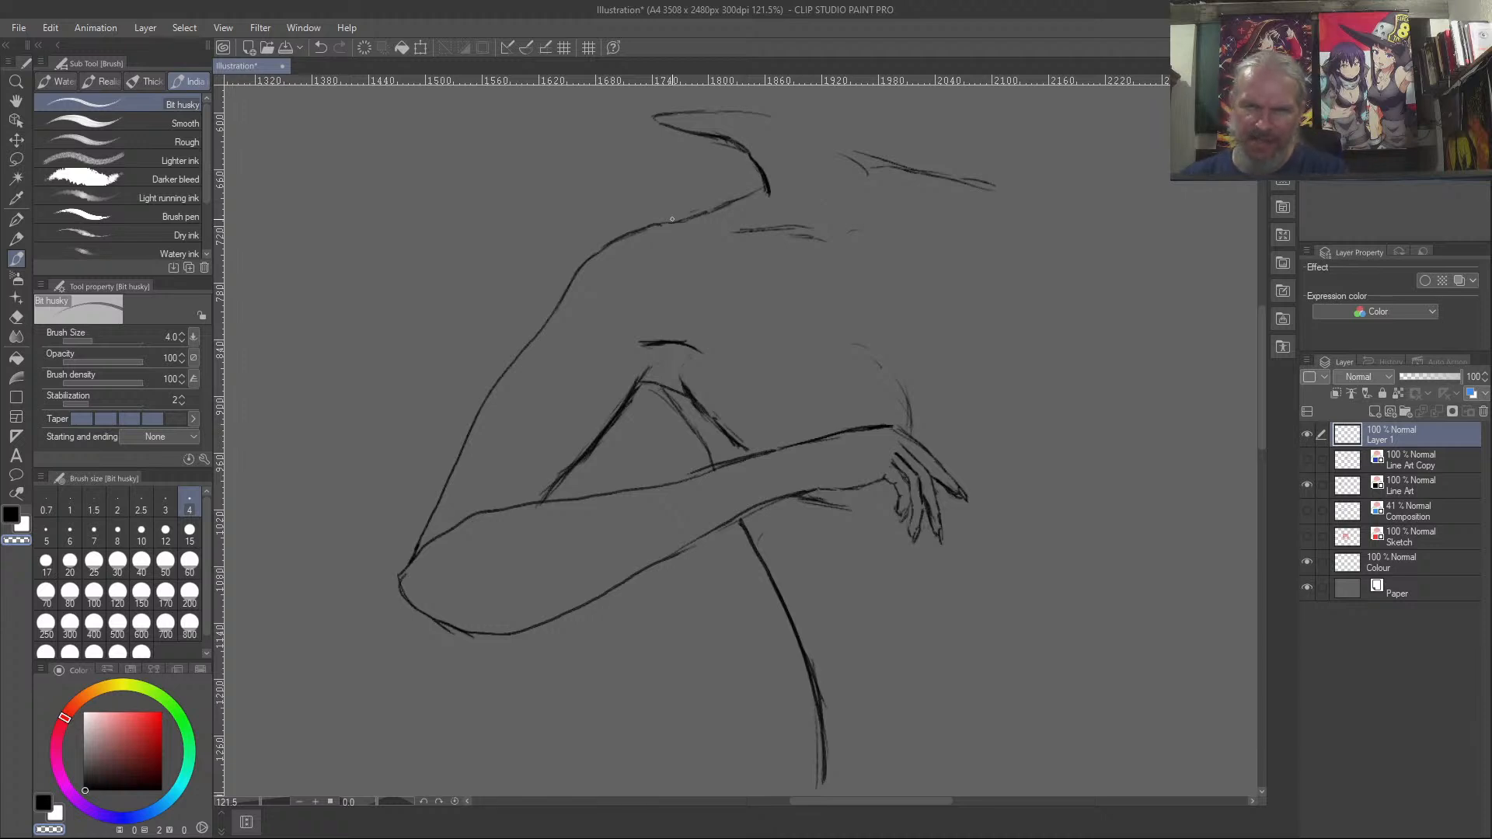
Ink the other side of the neck in black, running down to the far shoulder line.
key(c)
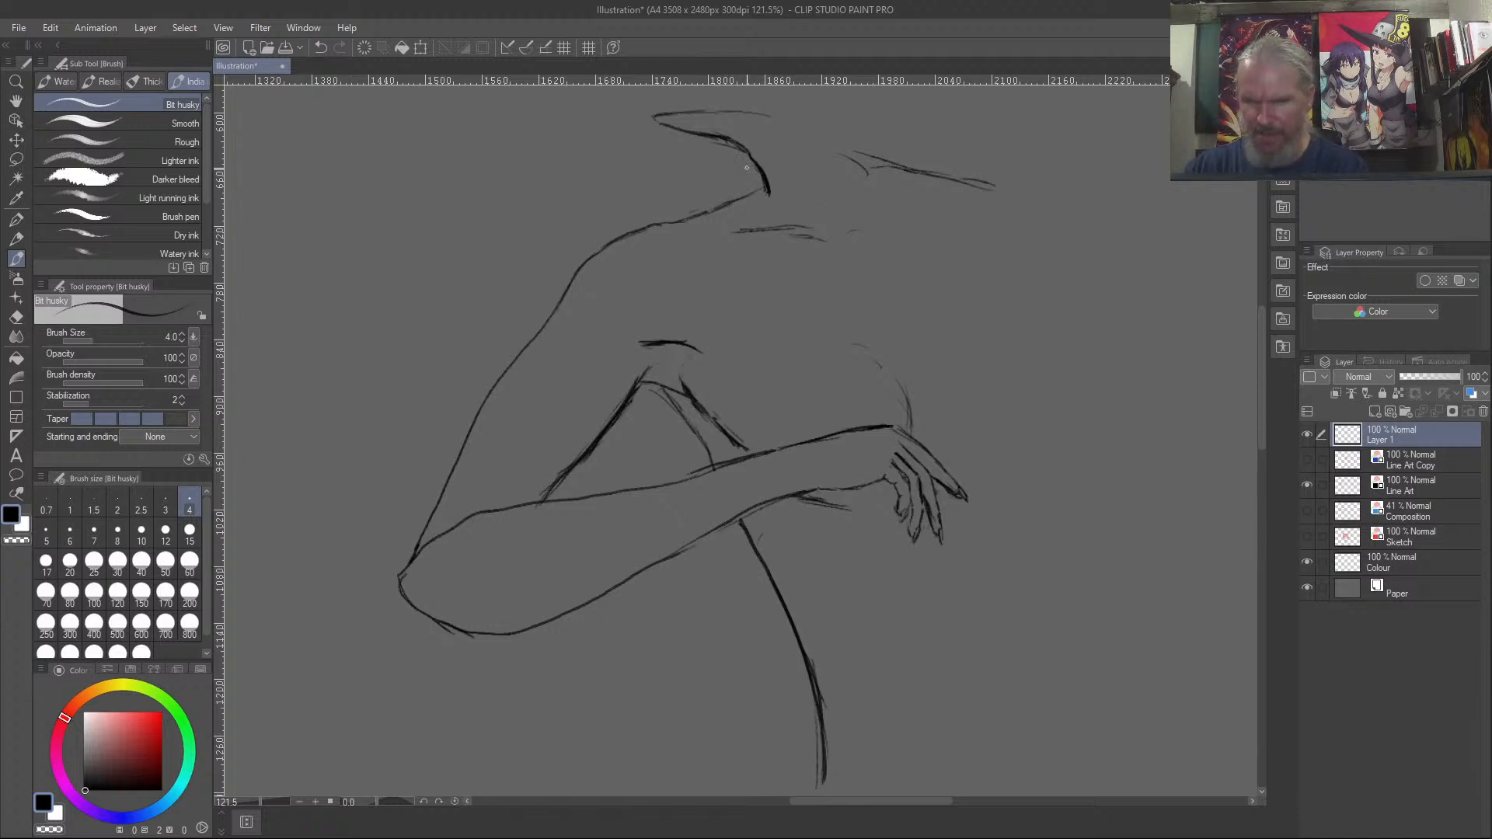
mouse_move(855, 126)
mouse_down()
mouse_move(907, 172)
mouse_move(825, 101)
mouse_up()
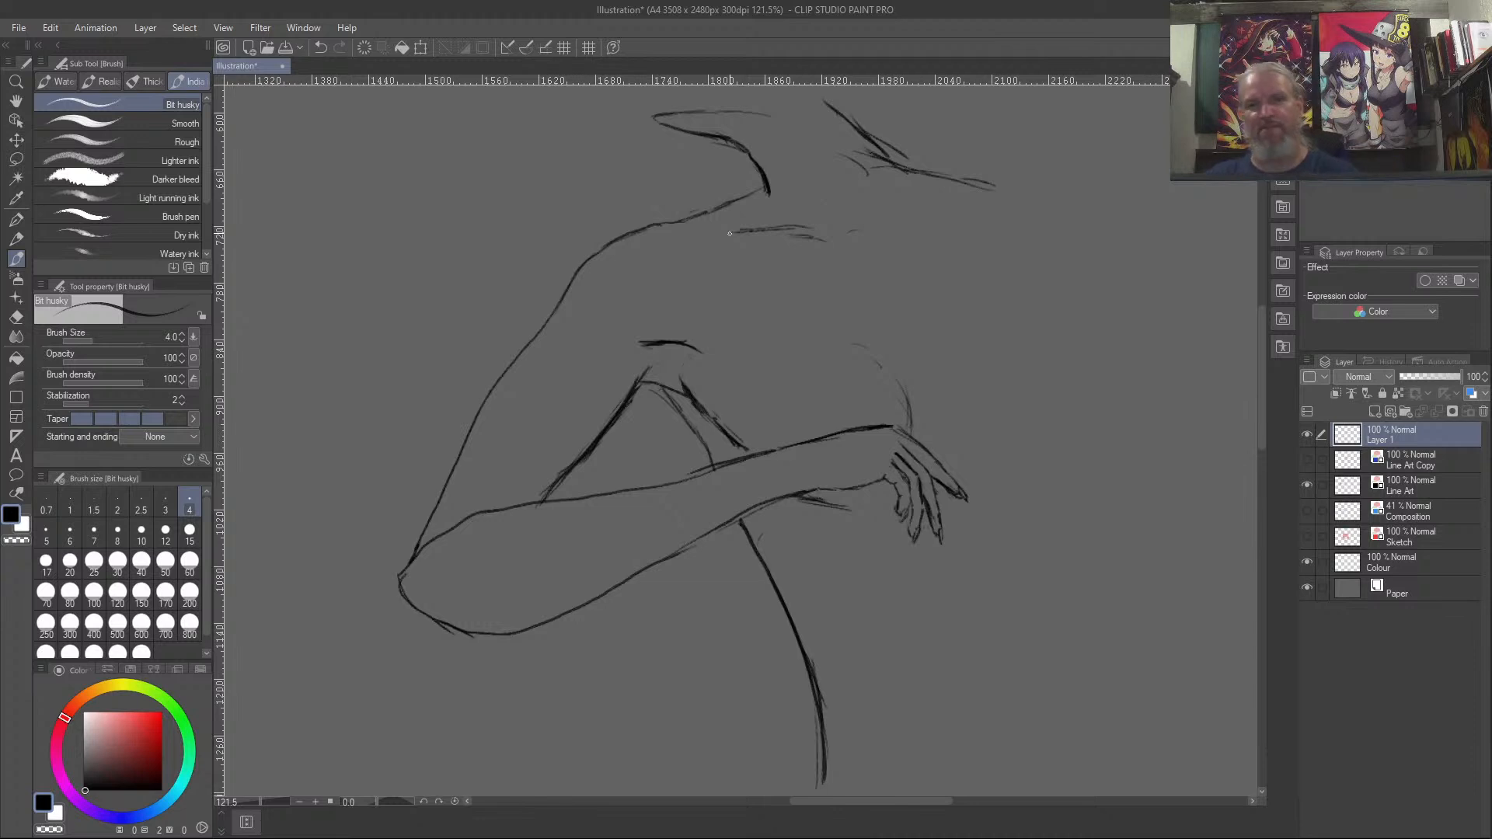
Mark the collarbone, chest, hand and elbow areas with ovals and frame the jaw with a box.
mouse_move(683, 226)
mouse_down()
mouse_move(823, 269)
mouse_move(710, 200)
mouse_up()
mouse_move(866, 299)
mouse_down()
mouse_move(715, 474)
mouse_move(1001, 433)
mouse_move(670, 332)
mouse_up()
mouse_move(880, 404)
mouse_down()
mouse_move(894, 549)
mouse_move(876, 402)
mouse_move(809, 428)
mouse_up()
mouse_move(446, 481)
mouse_down()
mouse_move(423, 657)
mouse_move(357, 580)
mouse_up()
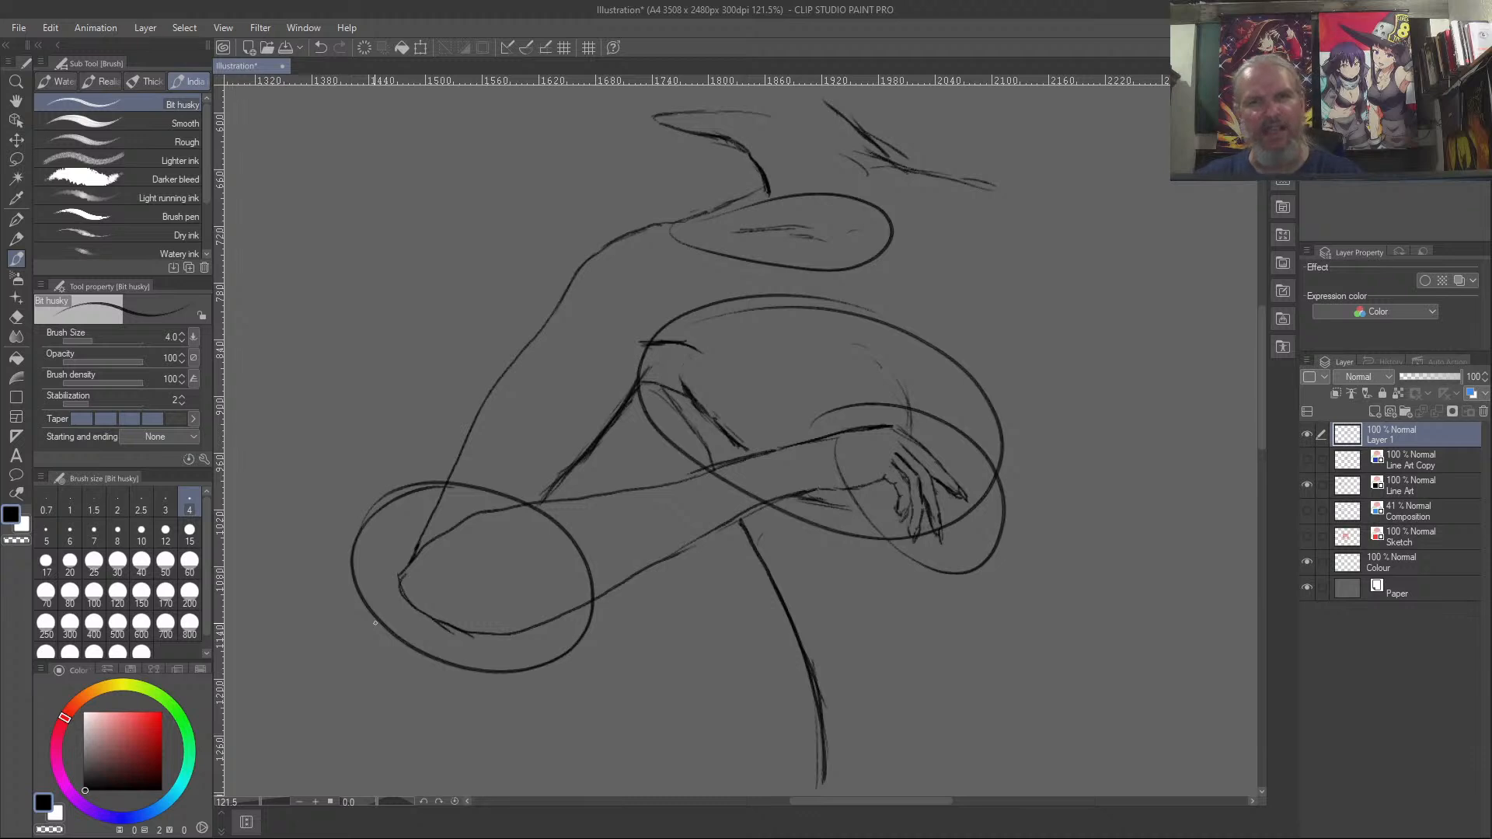
mouse_move(589, 103)
mouse_down()
mouse_move(624, 101)
mouse_move(605, 148)
mouse_move(779, 144)
mouse_move(800, 95)
mouse_up()
drag(803, 94, 630, 101)
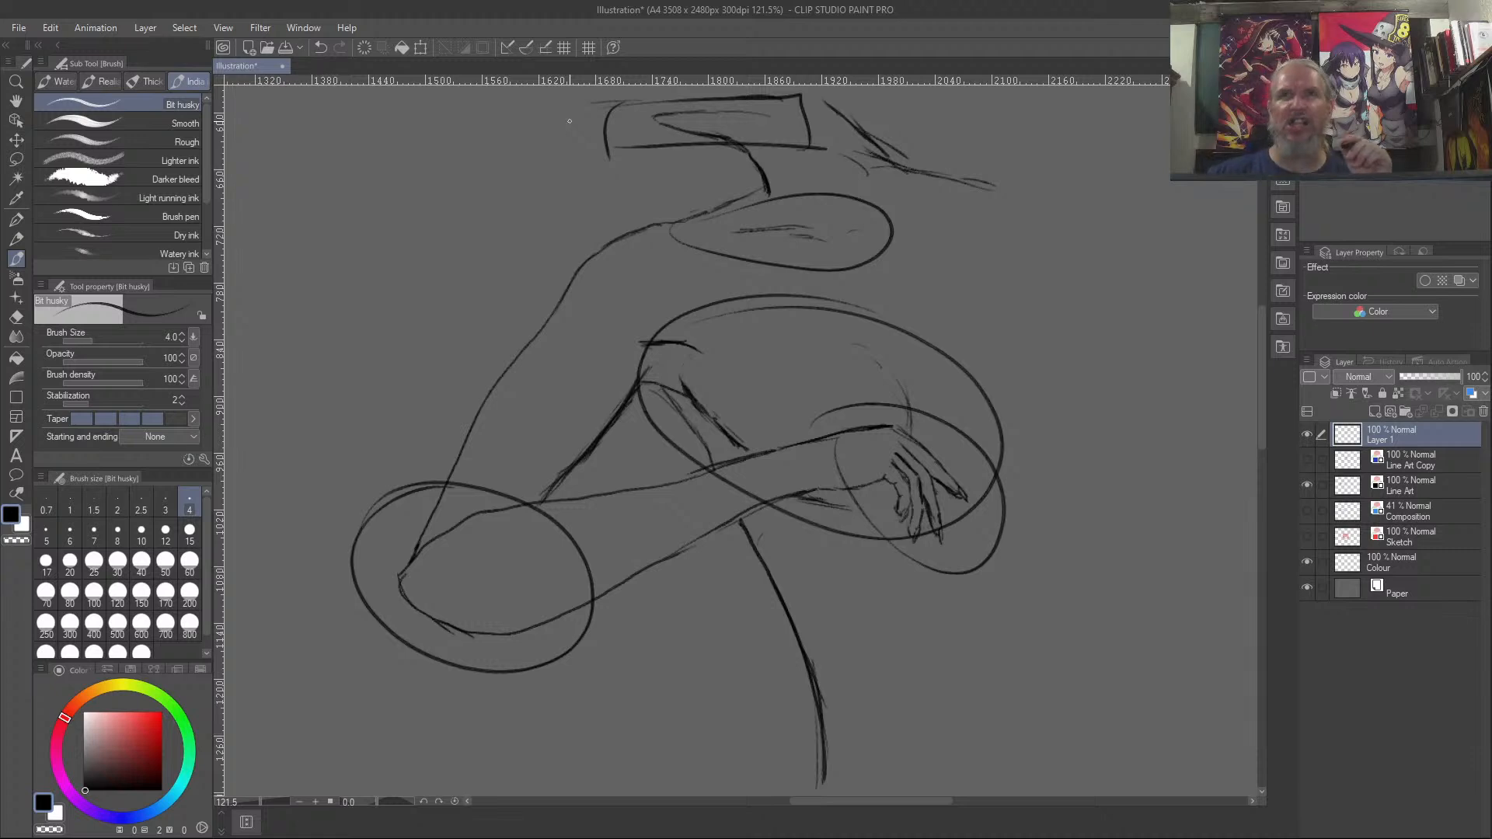
Undo the ovals and the box drawn around the body areas.
key(ctrl+z)
key(ctrl+z)
key(ctrl+z)
key(ctrl+z)
key(ctrl+z)
key(ctrl+z)
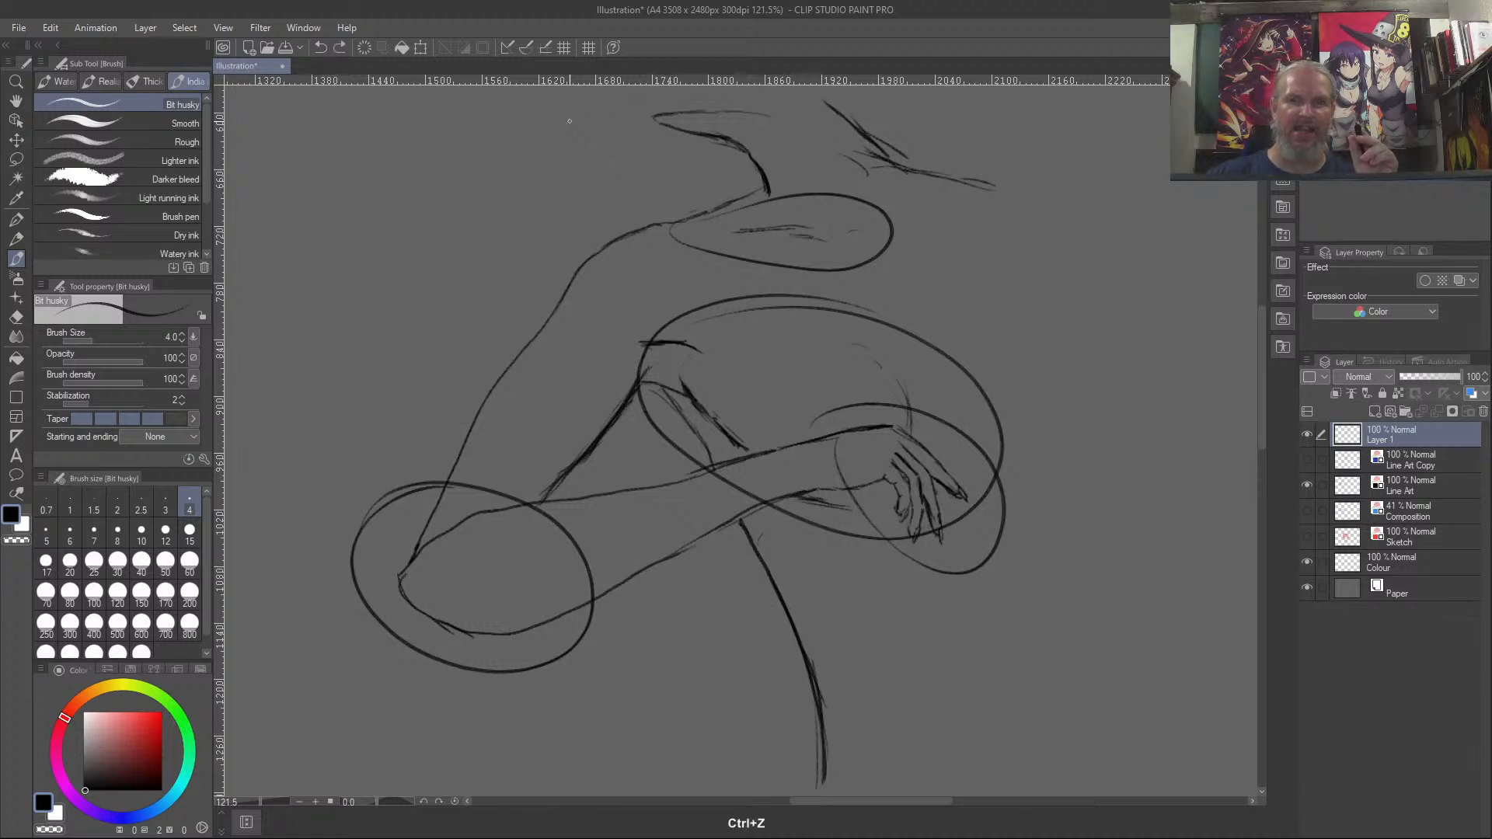
key(ctrl+z)
key(ctrl+z)
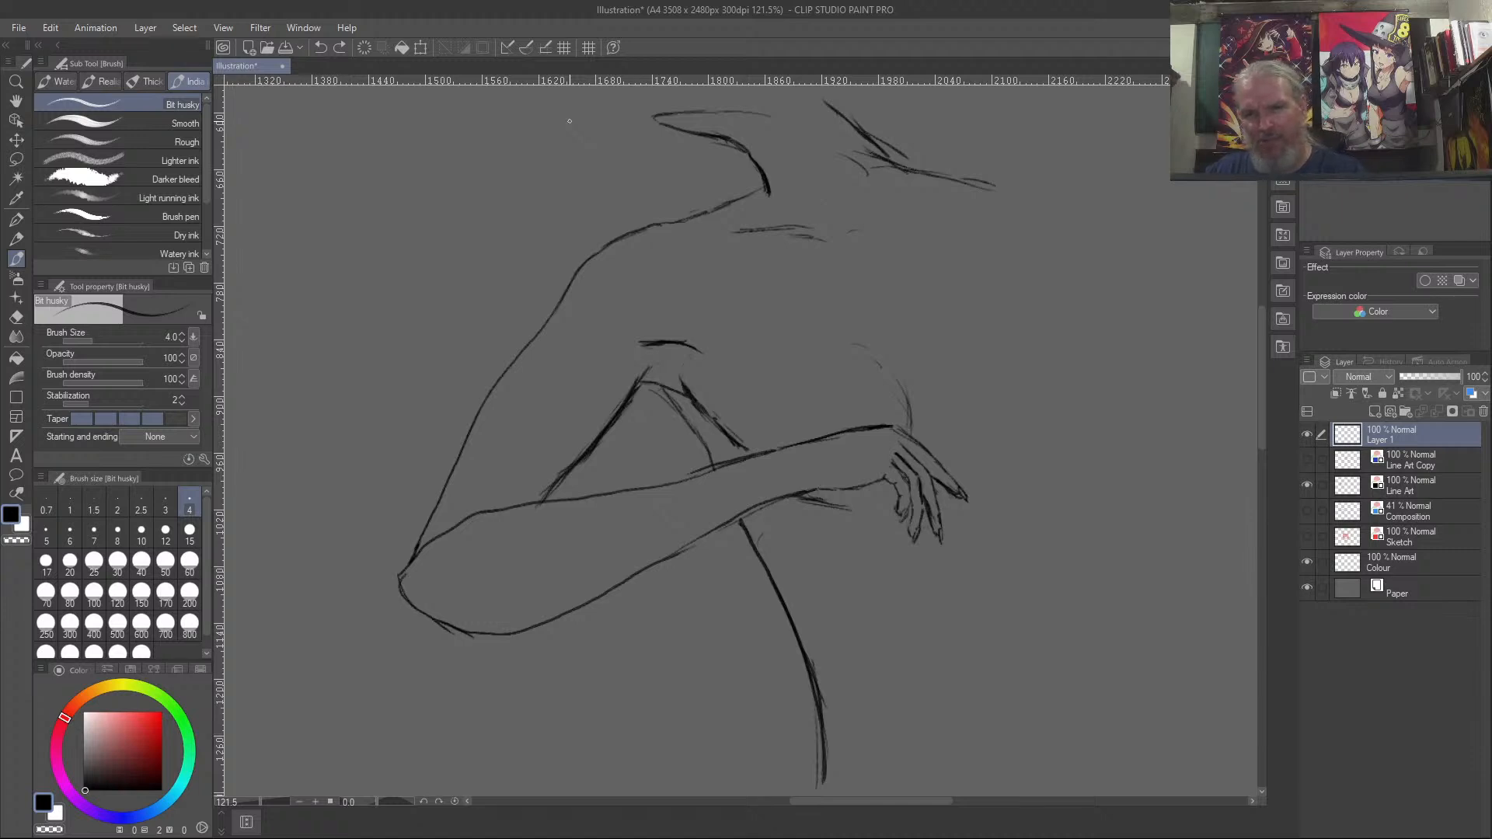
Erase the short stroke beneath the wrist with transparent colour.
drag(841, 506, 803, 506)
key(c)
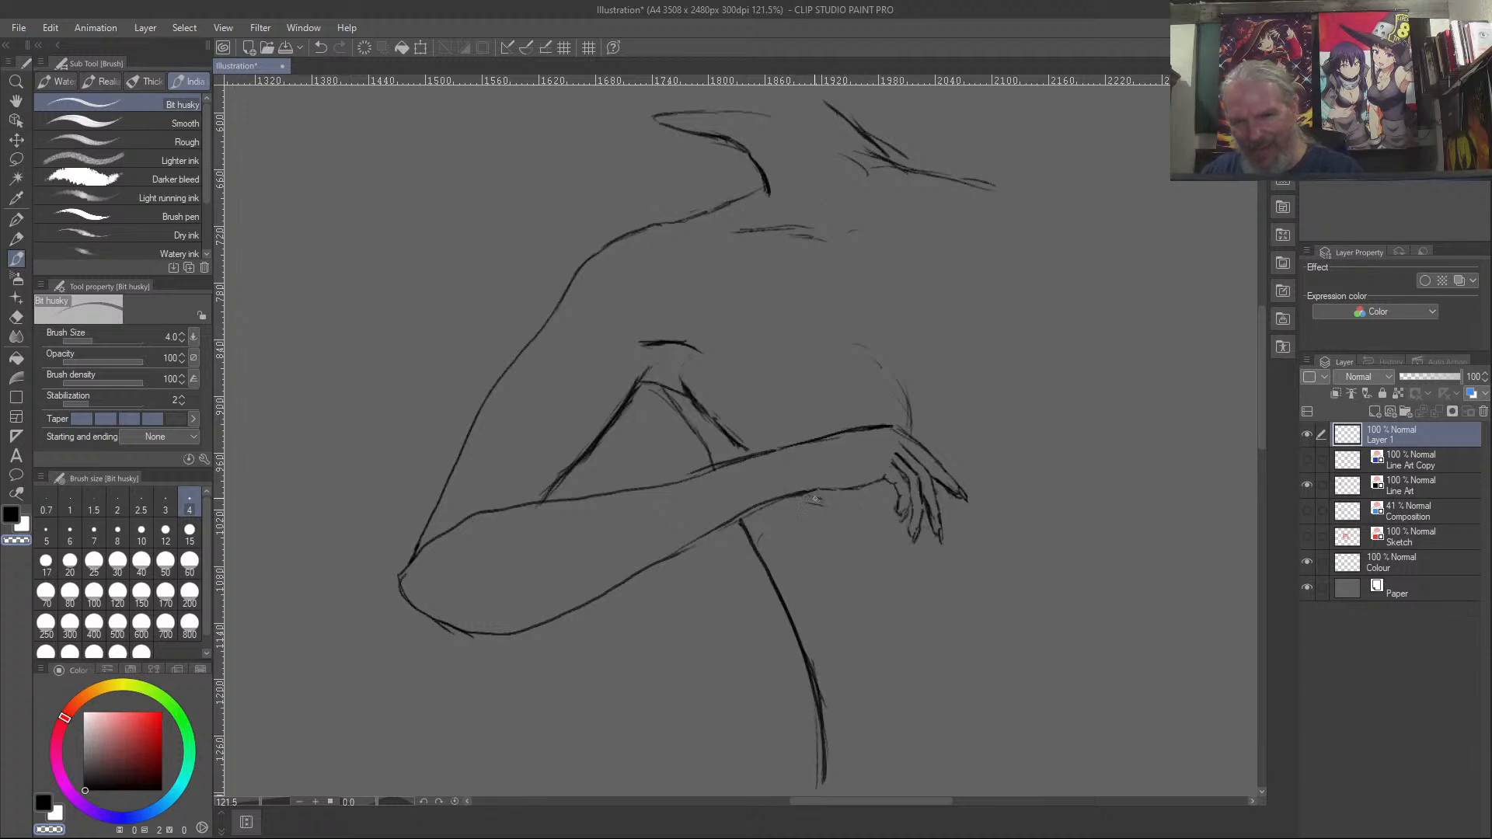
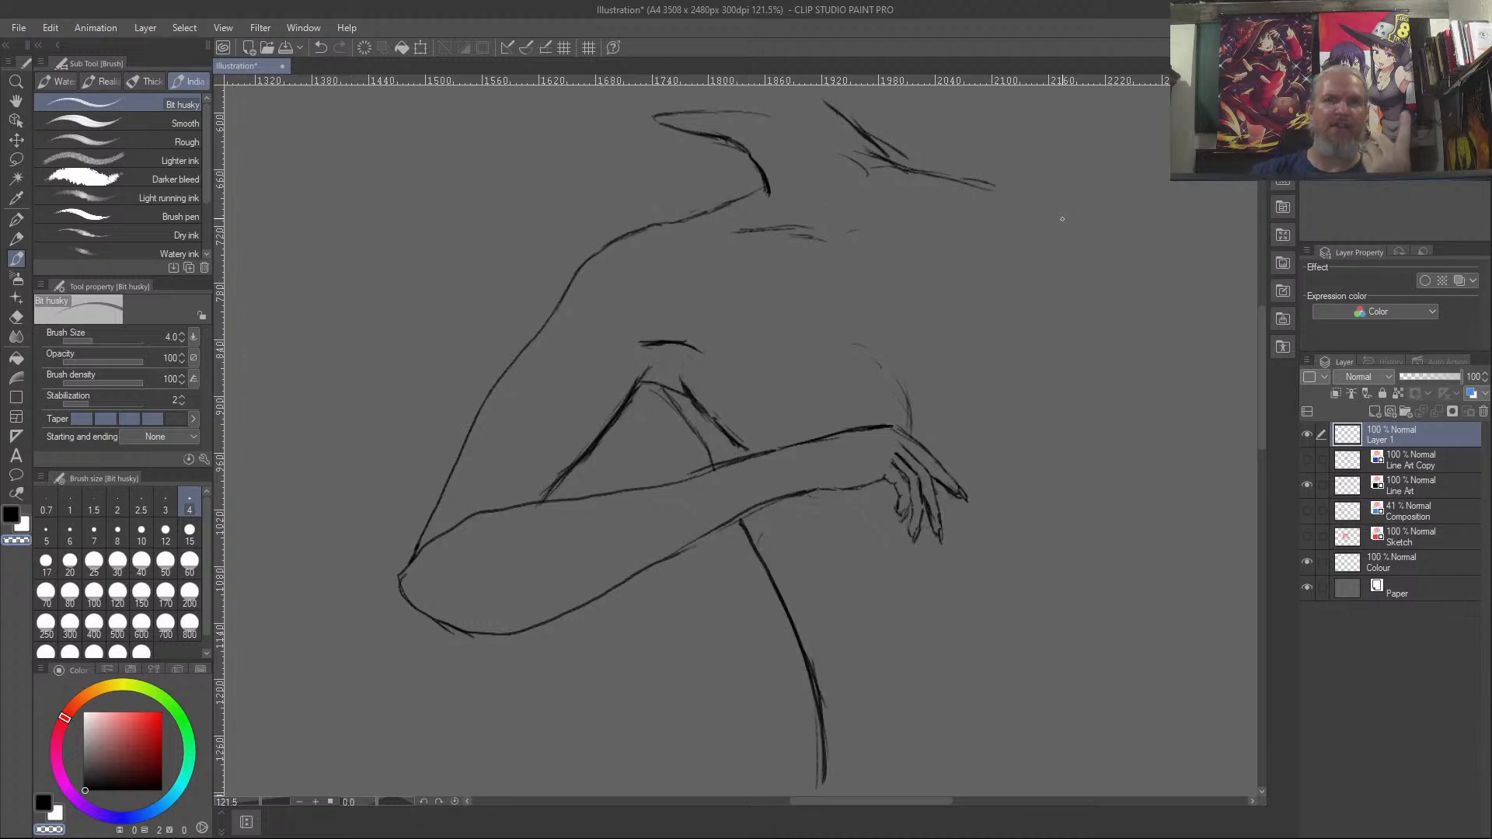
Draw two large circles and one open hook-shaped curve in black ink on an empty area of the canvas.
key(space)
drag(623, 666, 484, 166)
drag(621, 579, 607, 266)
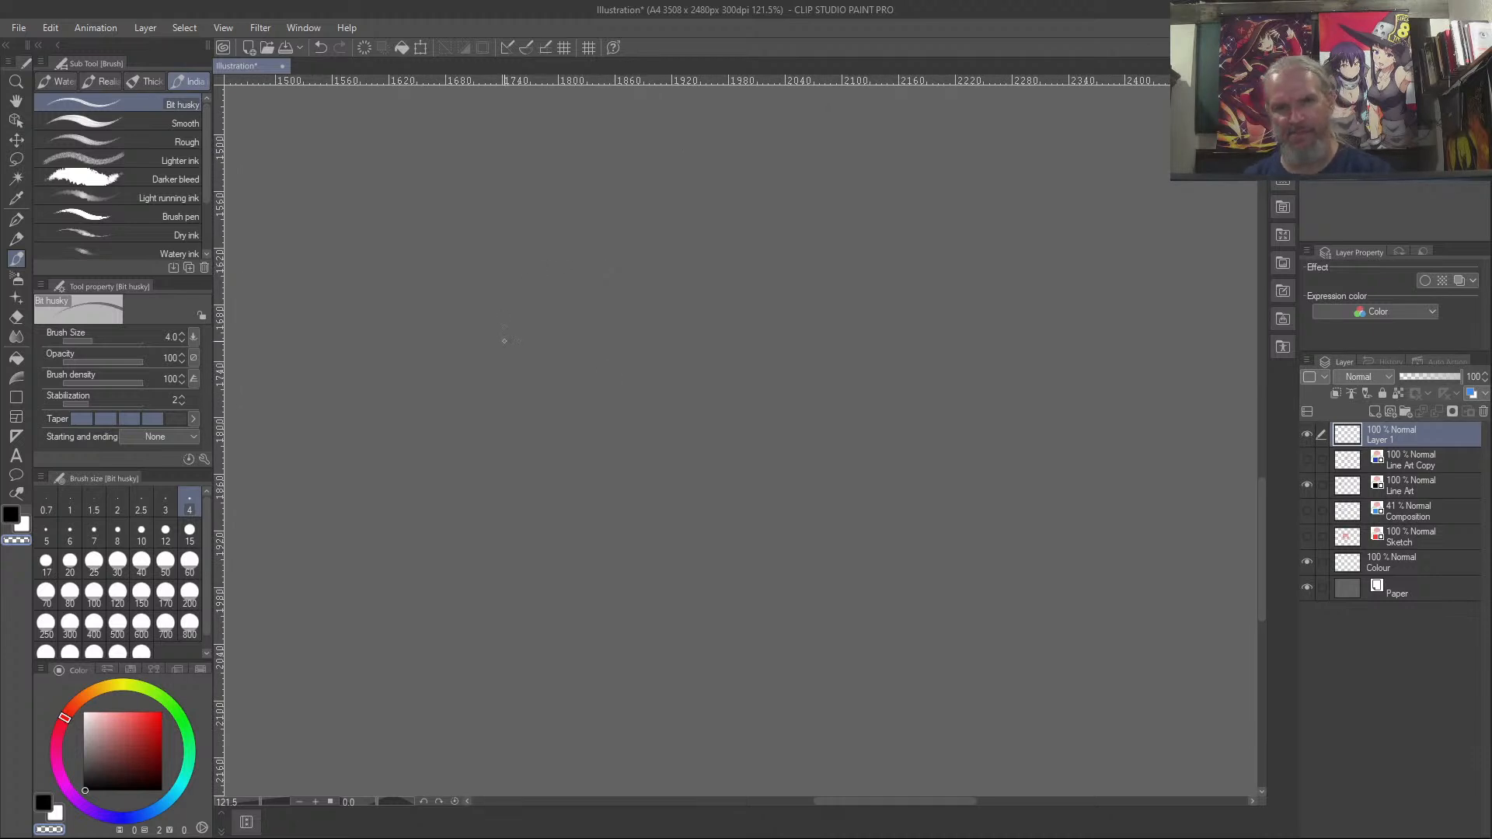
key(c)
mouse_move(607, 250)
mouse_down()
mouse_move(490, 286)
mouse_move(639, 315)
mouse_move(512, 260)
mouse_up()
mouse_move(797, 259)
mouse_down()
mouse_move(942, 306)
mouse_move(767, 264)
mouse_up()
mouse_move(643, 429)
mouse_down()
mouse_move(643, 650)
mouse_move(814, 632)
mouse_up()
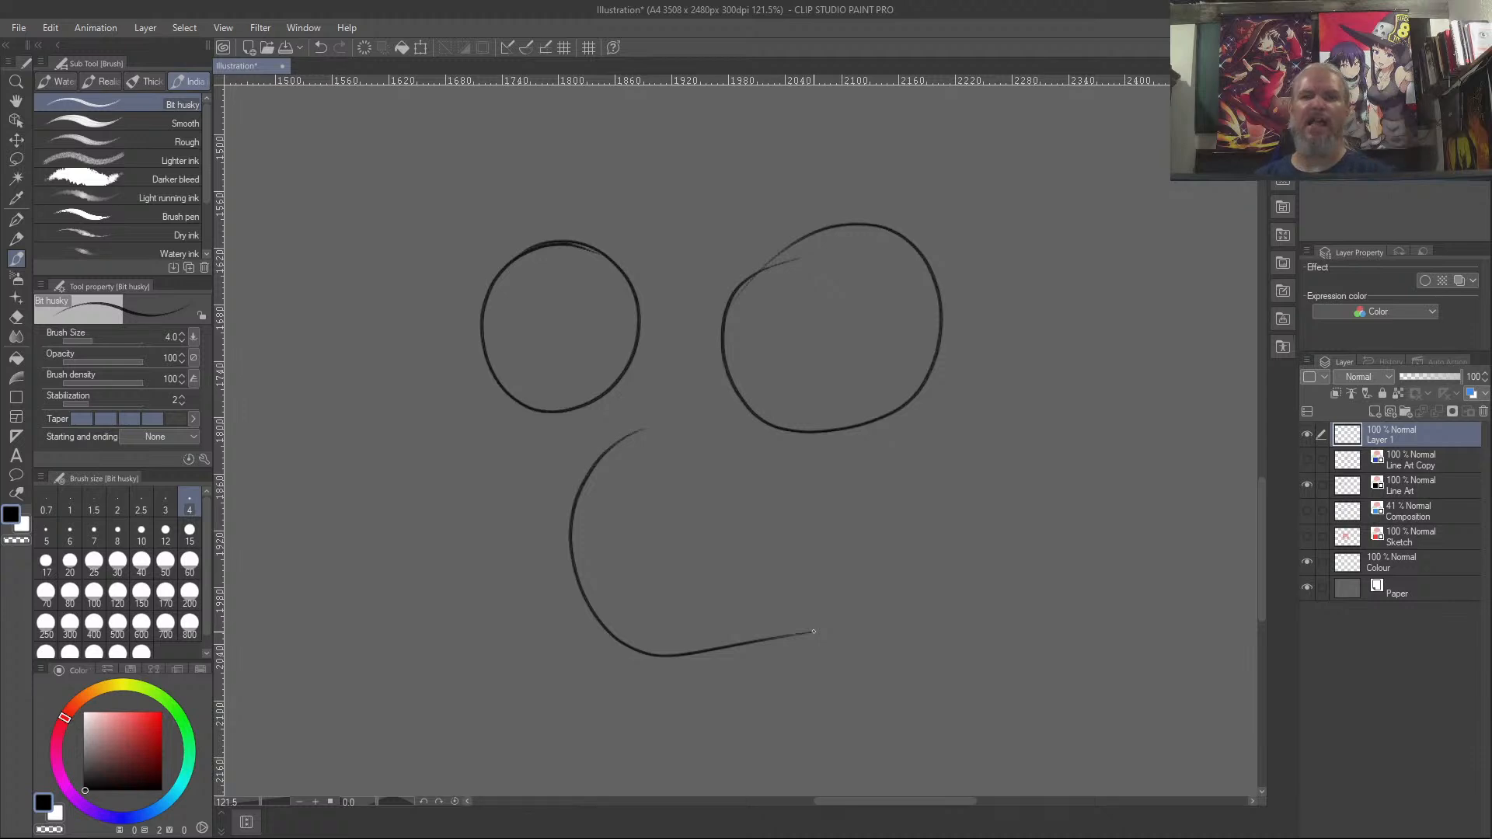
Doodle two round cartoon eyes with small pupils and a curved nose above the first circle.
mouse_move(404, 144)
mouse_down()
mouse_move(361, 180)
mouse_move(438, 215)
mouse_move(393, 153)
mouse_up()
mouse_move(487, 194)
mouse_down()
mouse_move(418, 282)
mouse_move(515, 289)
mouse_up()
mouse_move(522, 144)
mouse_down()
mouse_move(564, 231)
mouse_move(552, 149)
mouse_move(537, 207)
mouse_up()
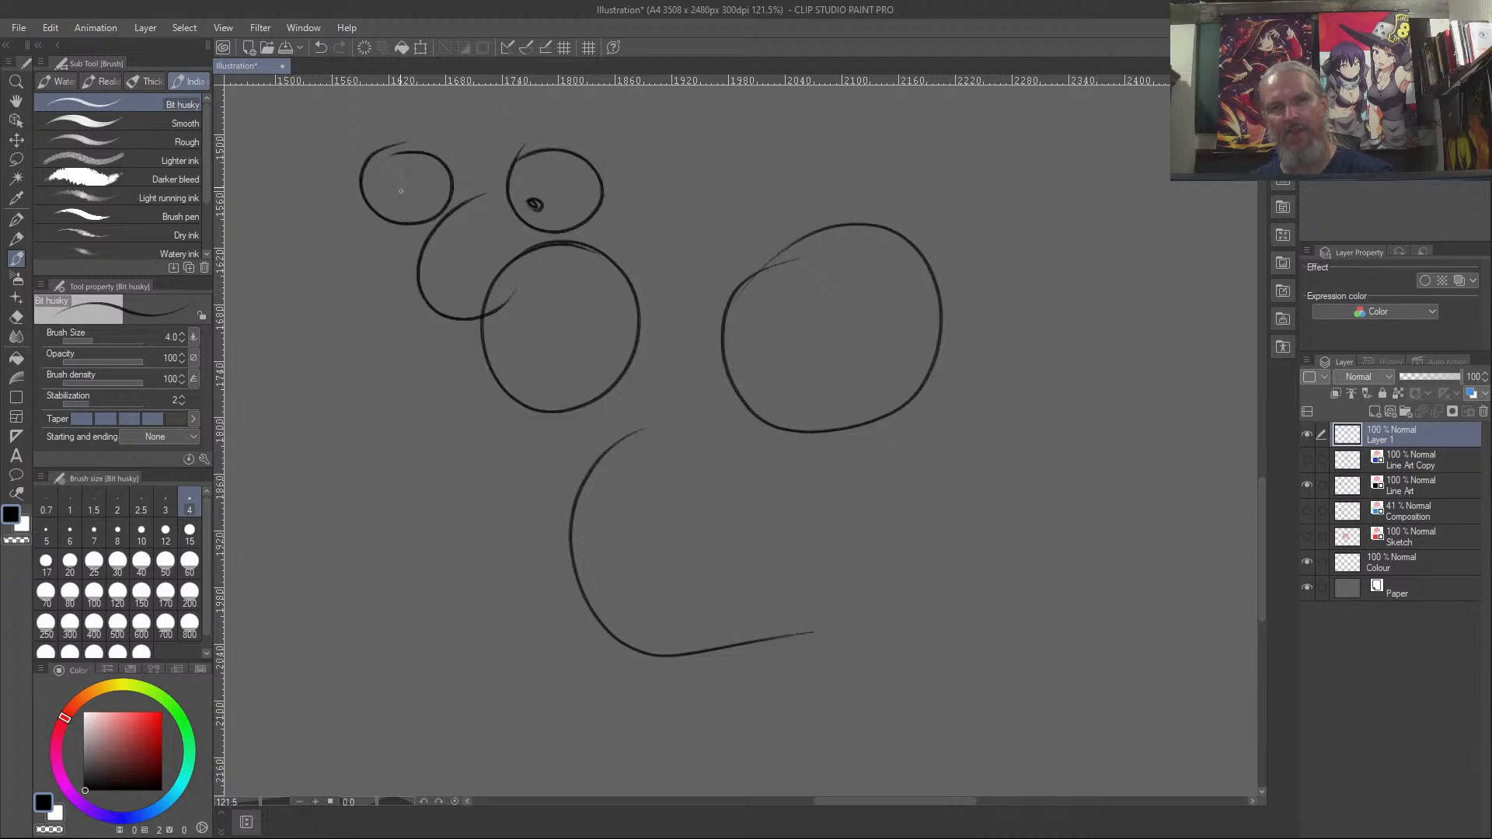
drag(400, 203, 392, 204)
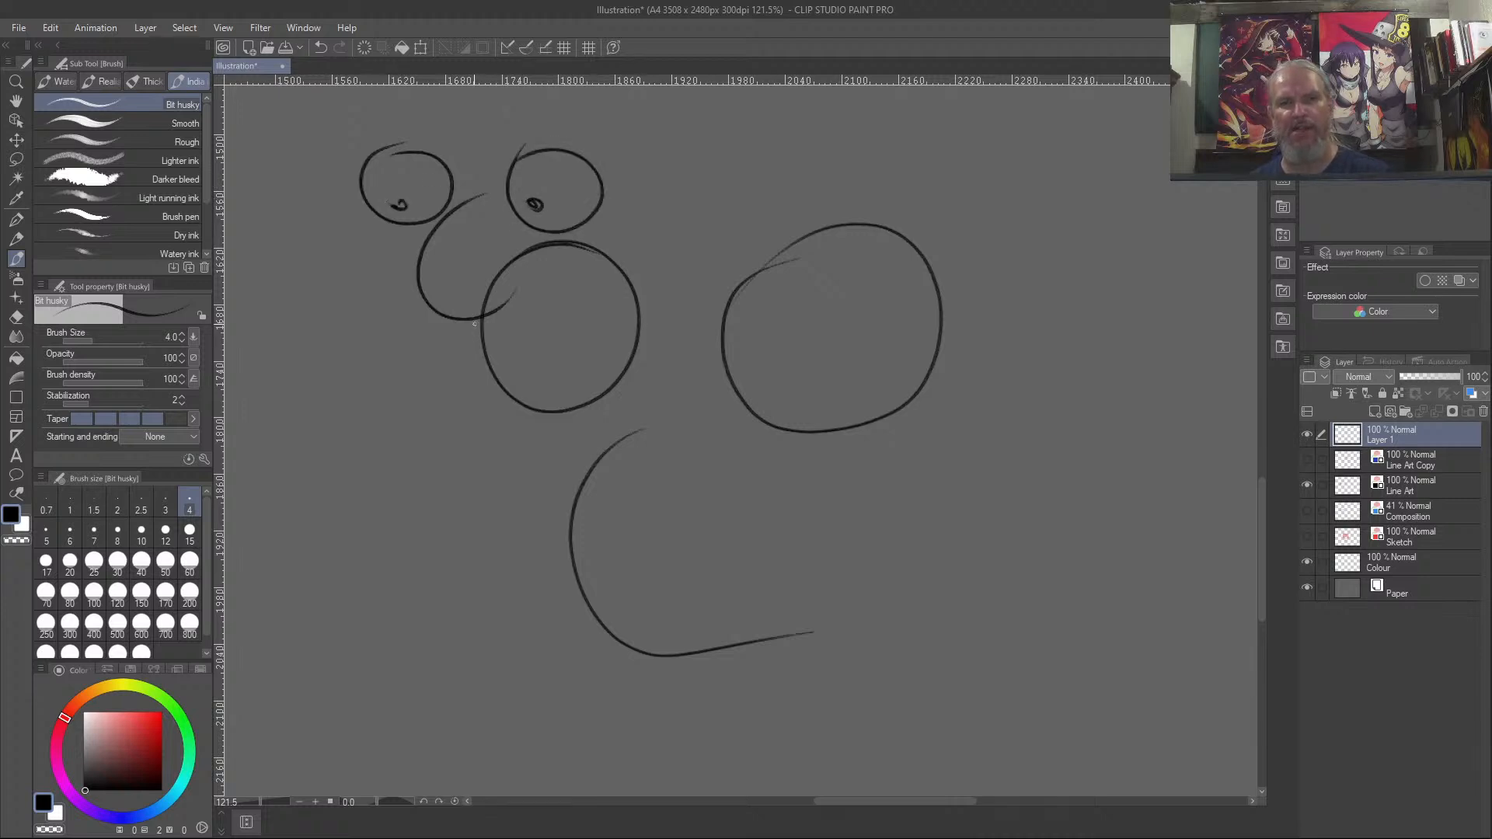
Finish the cartoon head with a mouth, chin, rounded skull outline and two neck lines.
mouse_move(470, 333)
mouse_down()
mouse_move(558, 409)
mouse_move(570, 483)
mouse_up()
mouse_move(398, 144)
mouse_down()
mouse_move(662, 163)
mouse_move(703, 322)
mouse_move(653, 488)
mouse_move(691, 275)
mouse_up()
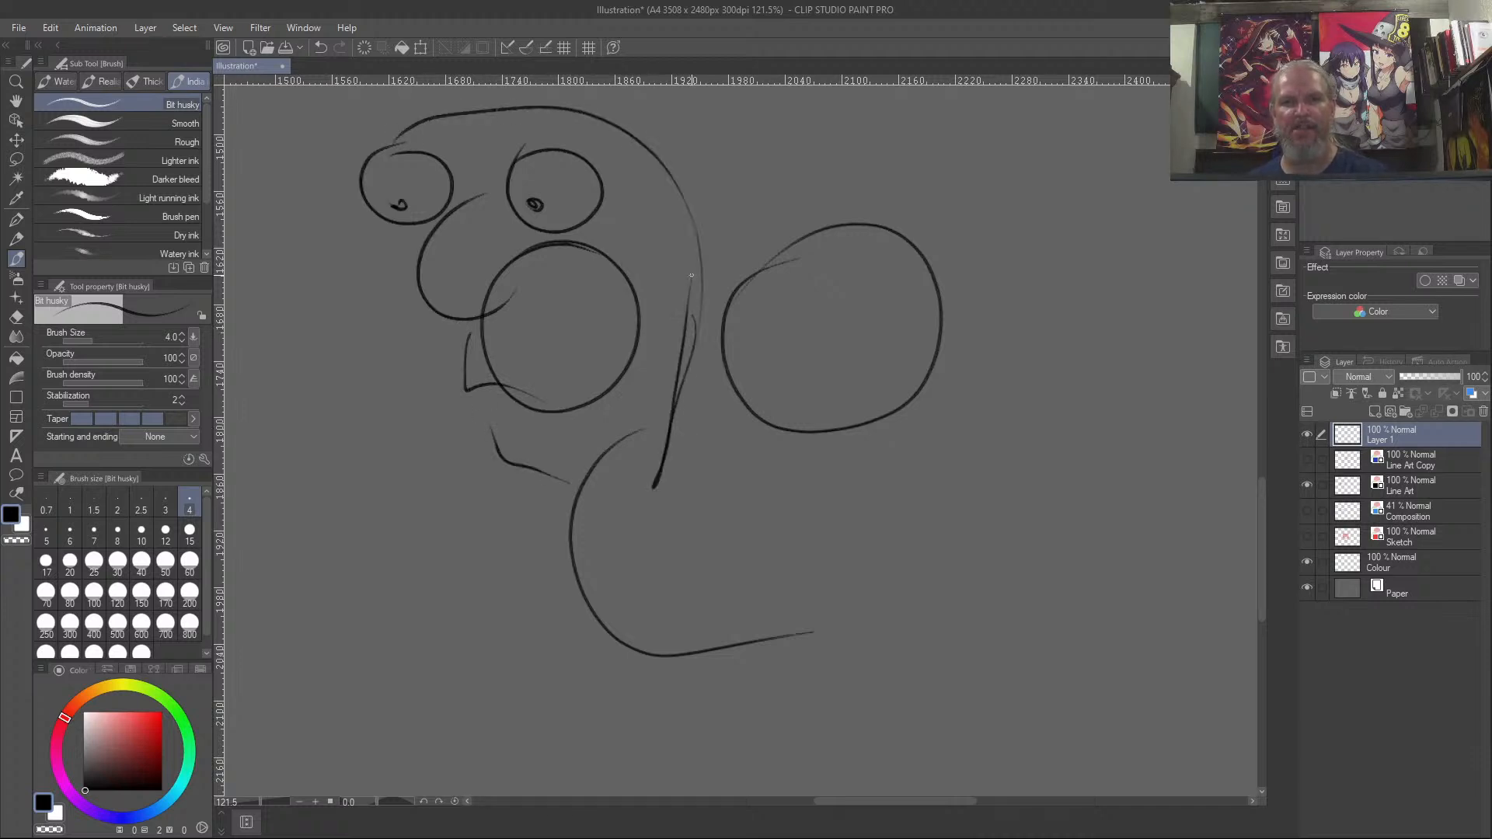
drag(560, 476, 600, 557)
drag(653, 483, 763, 609)
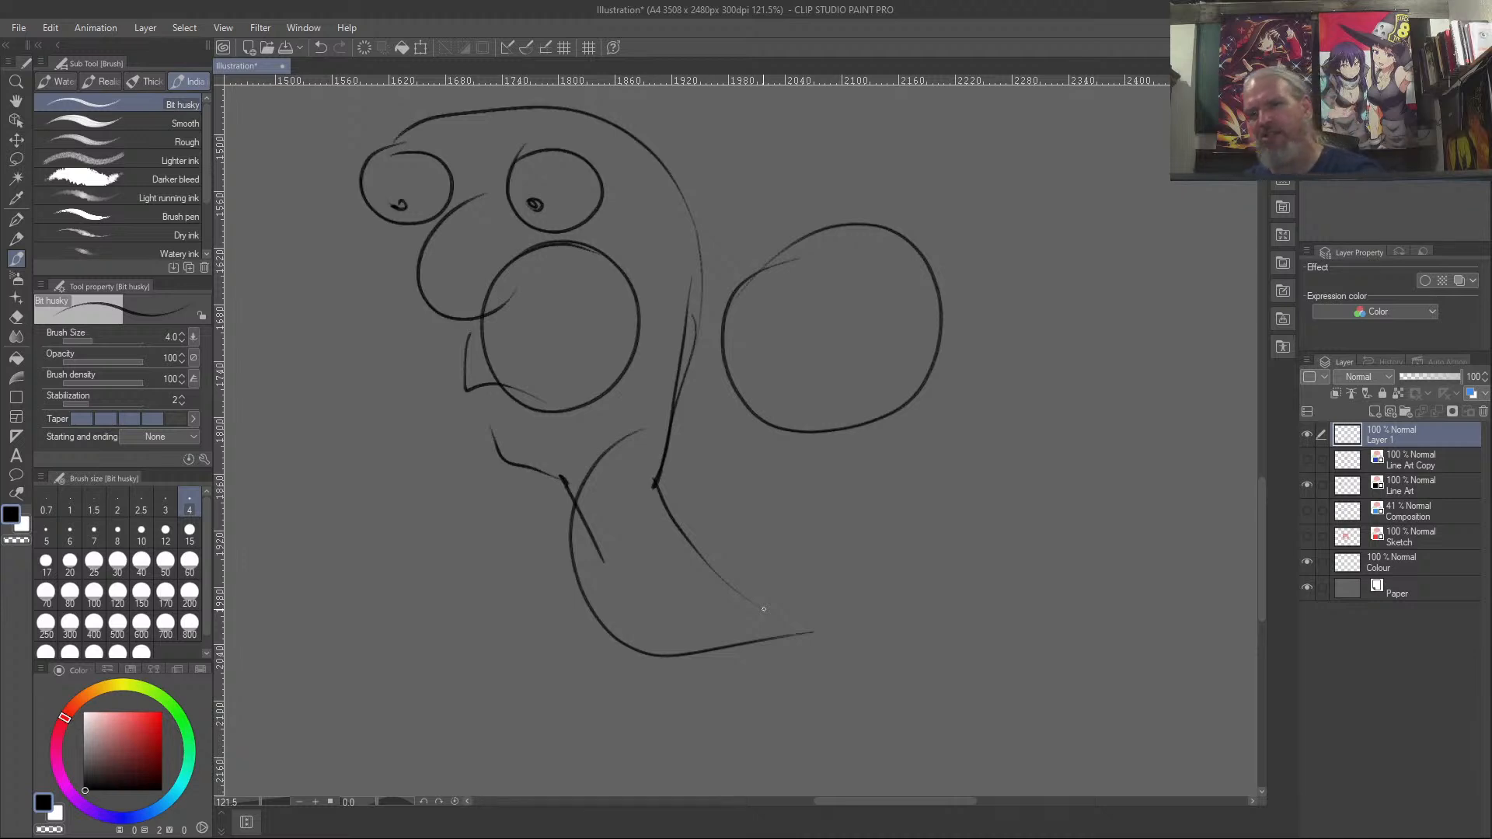
Sketch a small group of short curves beyond the second circle, separated by roughly horizontal guide lines.
mouse_move(1063, 224)
mouse_down()
mouse_move(1023, 303)
mouse_move(1053, 344)
mouse_up()
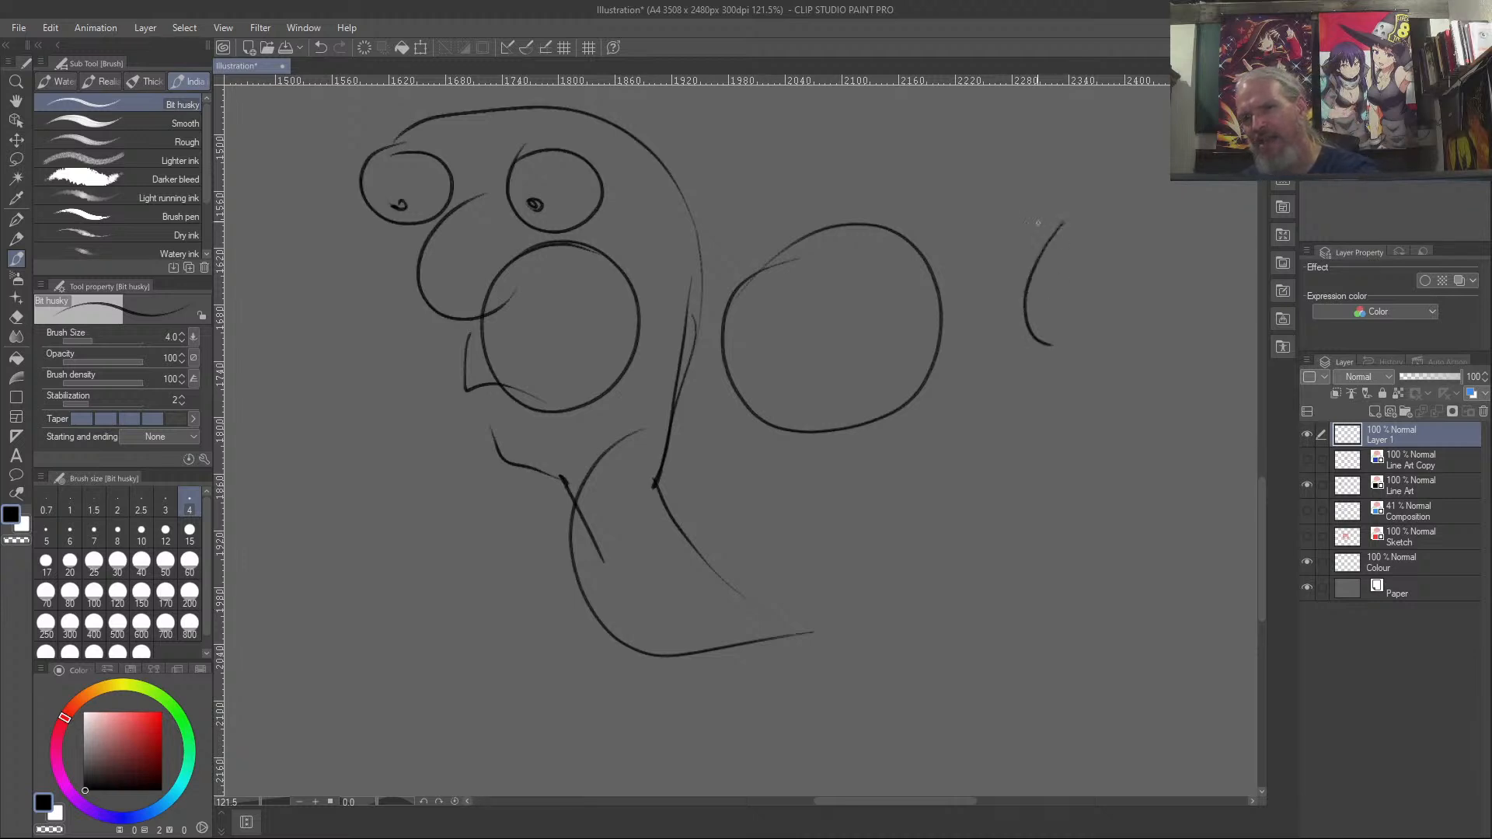
mouse_move(1050, 195)
mouse_down()
mouse_move(1034, 240)
mouse_move(1087, 216)
mouse_move(1095, 246)
mouse_move(1097, 198)
mouse_up()
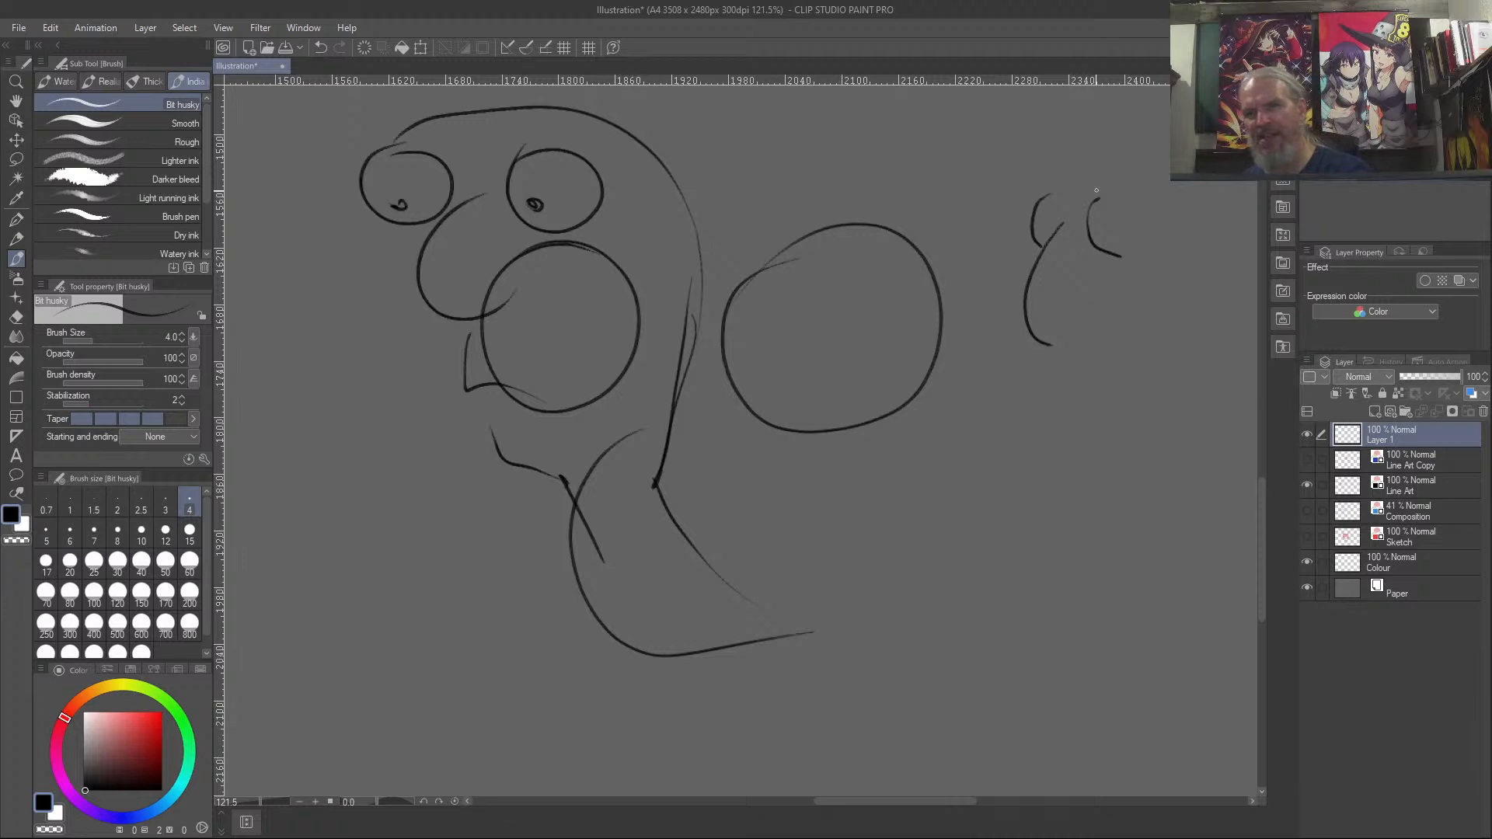
drag(1121, 185, 1026, 188)
drag(1109, 268, 1050, 258)
drag(1147, 267, 1038, 256)
drag(1148, 379, 1001, 340)
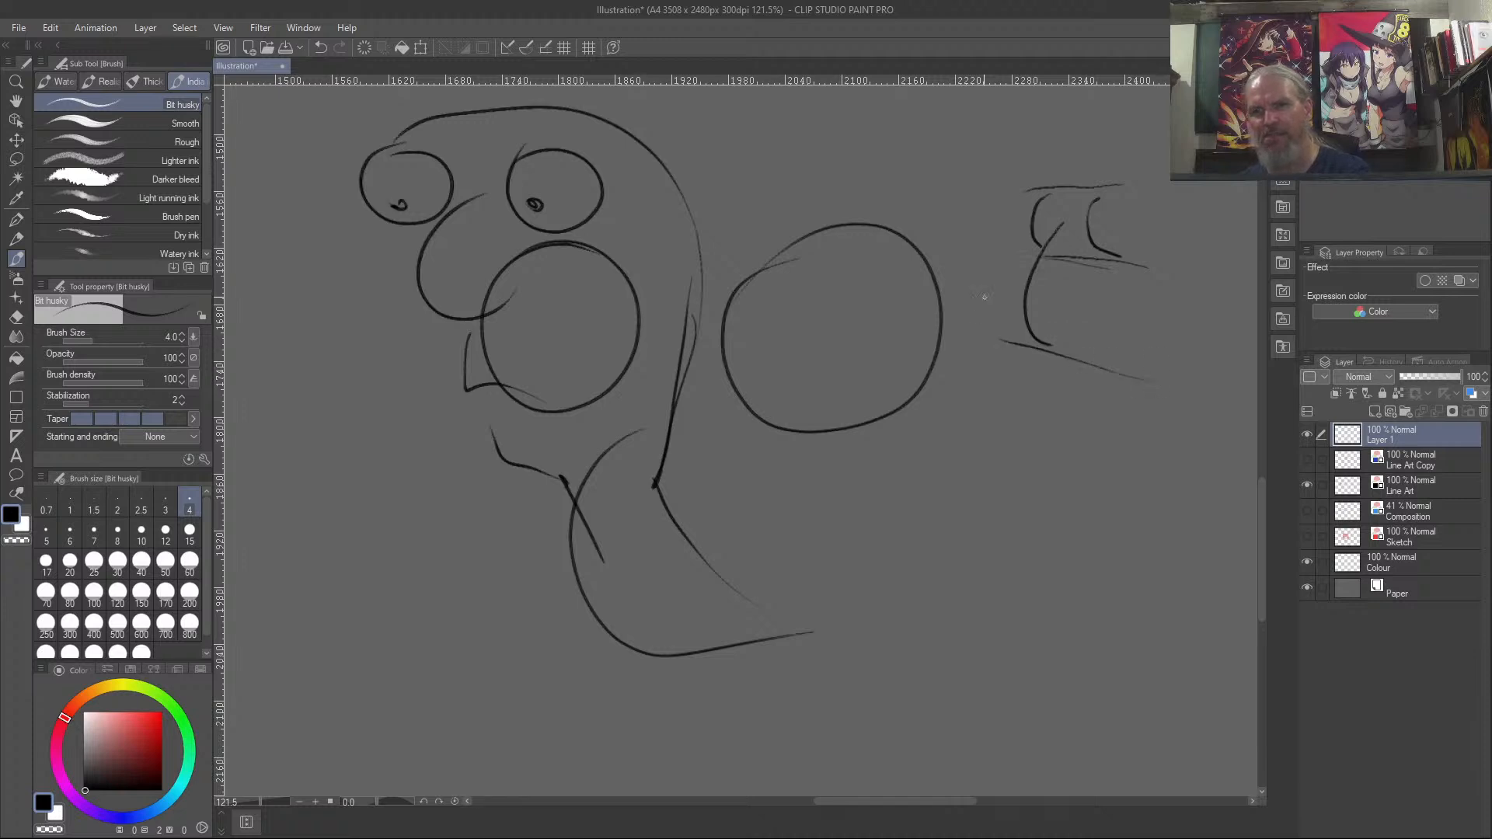
drag(1165, 105, 1003, 141)
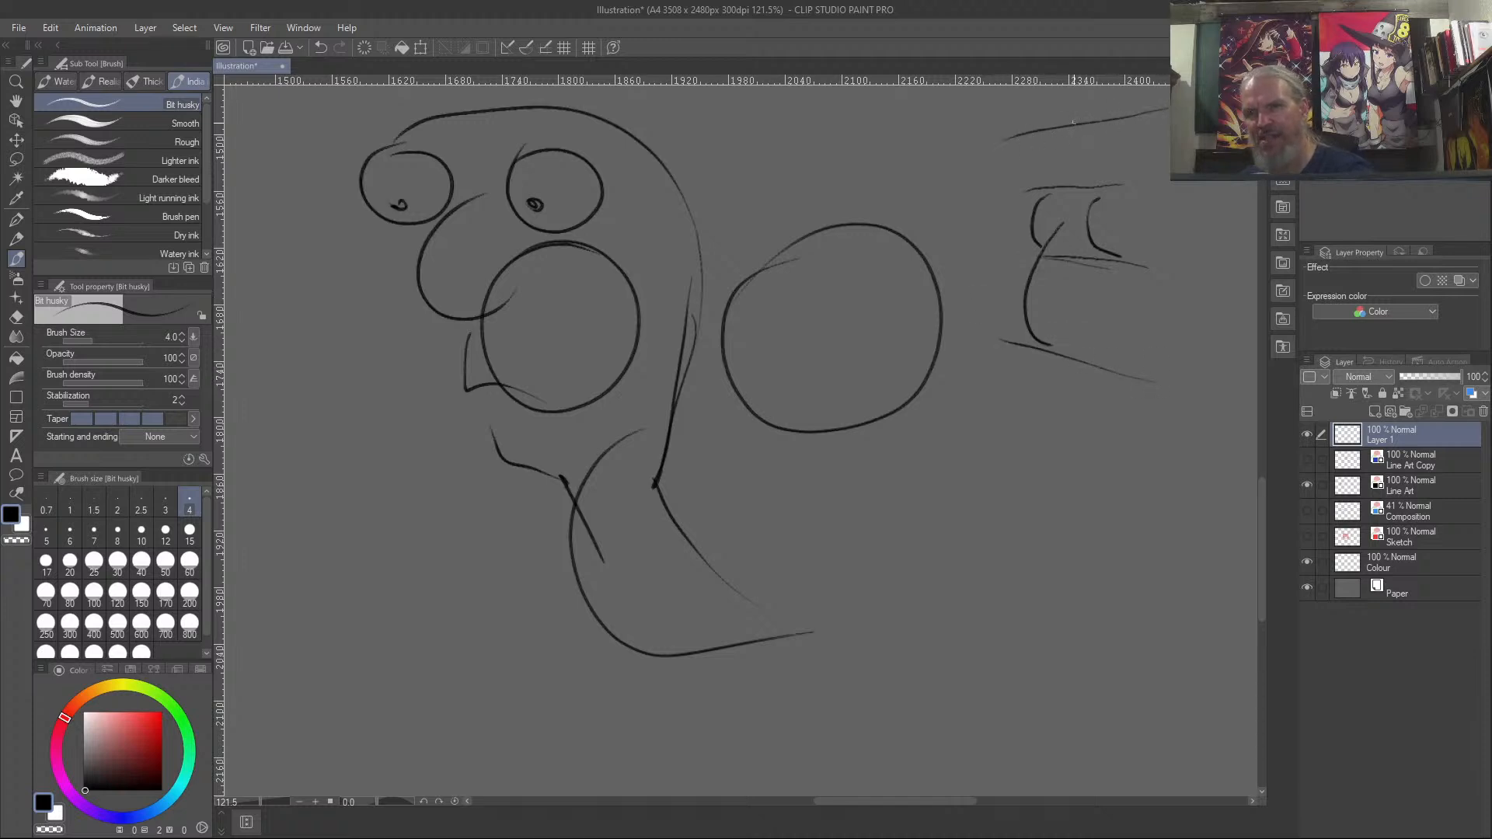
mouse_move(1123, 124)
mouse_down()
mouse_move(1153, 141)
mouse_move(1077, 130)
mouse_move(1050, 185)
mouse_up()
drag(1077, 130, 1059, 166)
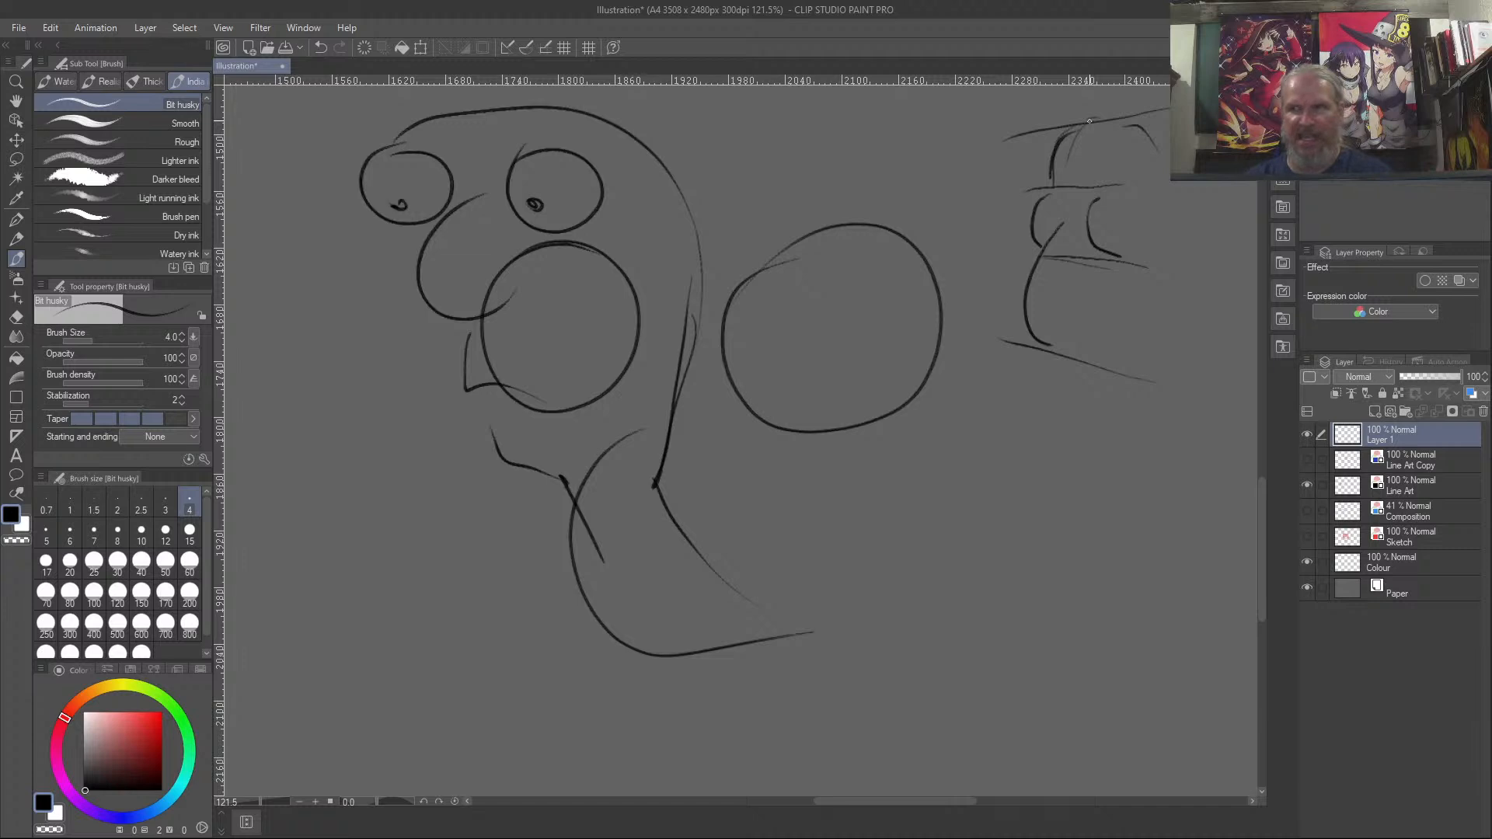
Lasso all the practice doodles, delete them, clear the selection and fit the whole page in view.
key(m)
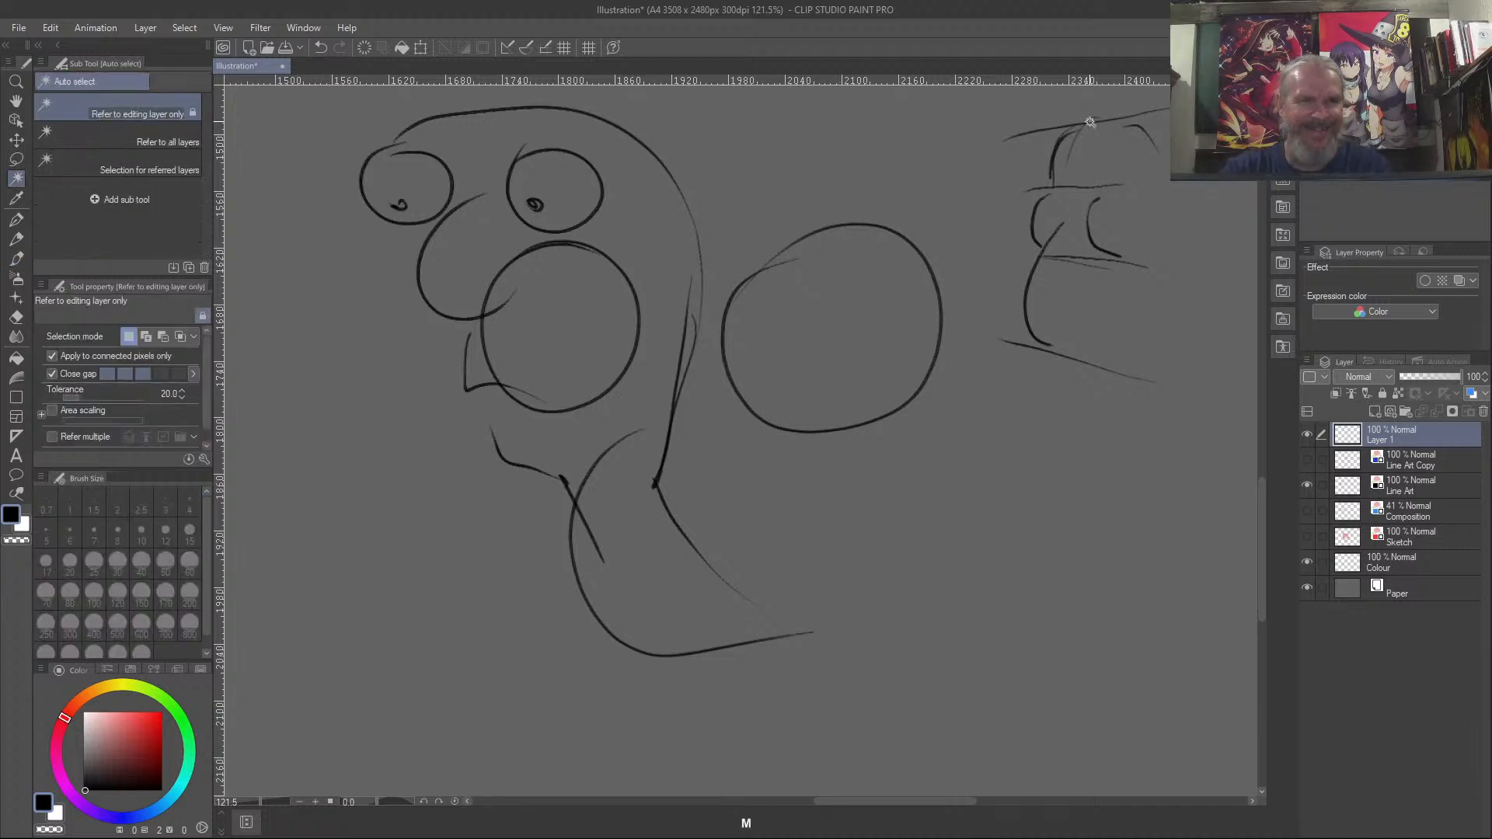
key(m)
mouse_move(1095, 116)
mouse_down()
mouse_move(1134, 91)
mouse_move(494, 88)
mouse_move(350, 302)
mouse_move(655, 680)
mouse_move(1086, 562)
mouse_move(1227, 78)
mouse_move(1224, 91)
mouse_up()
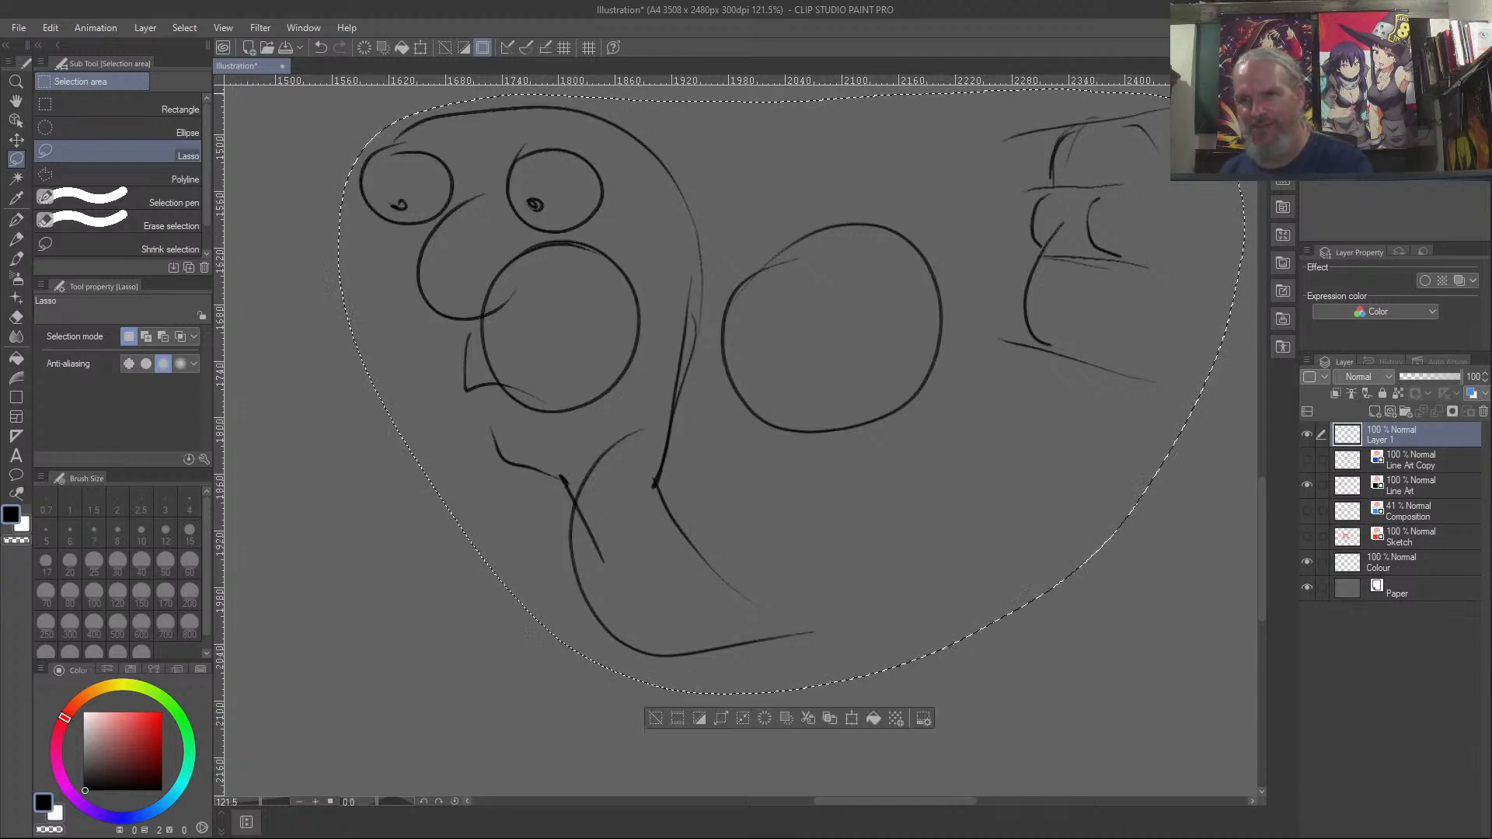
key(Delete)
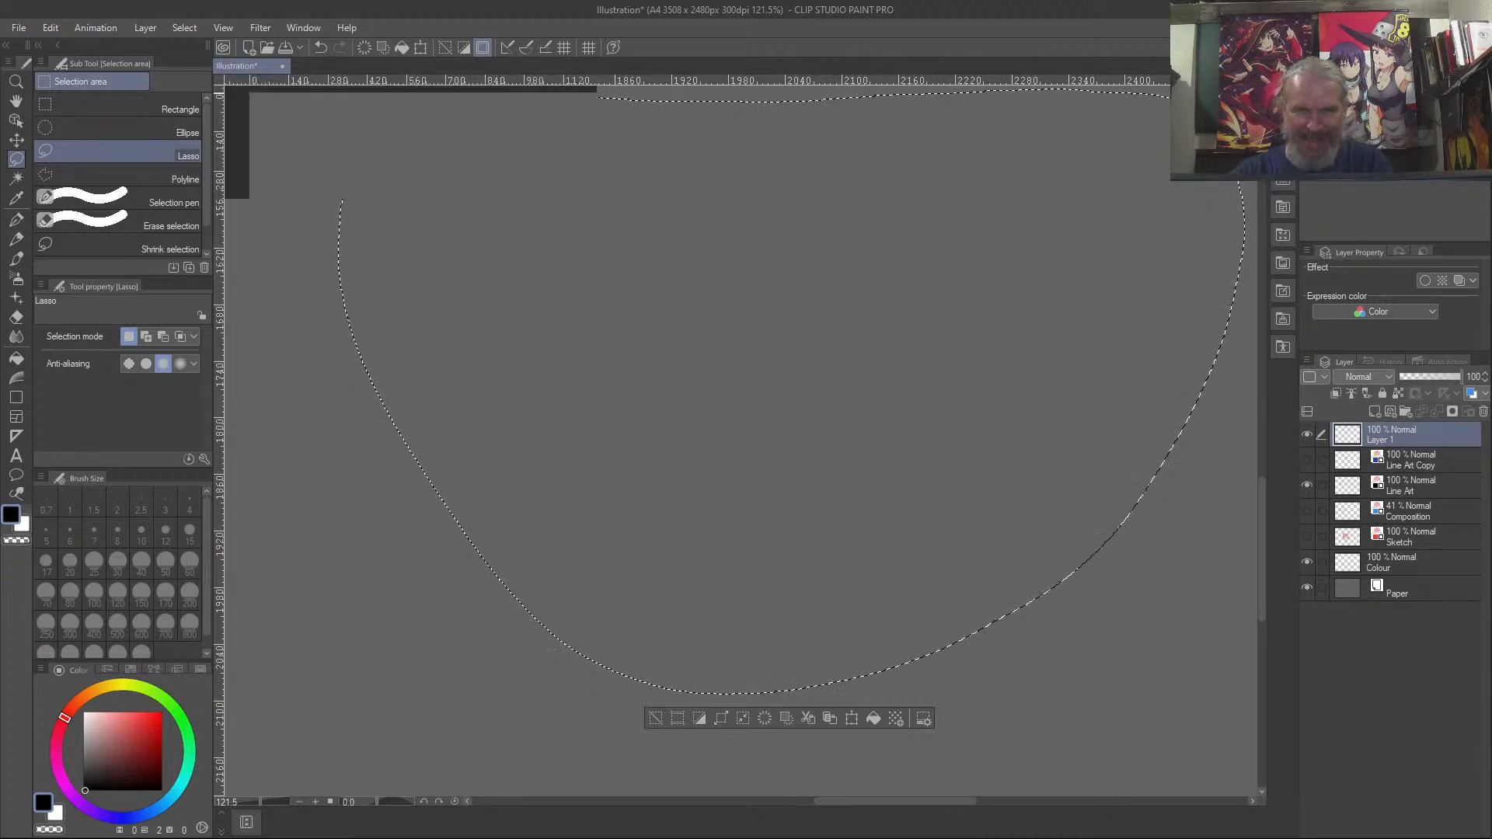
key(ctrl+0)
key(ctrl+d)
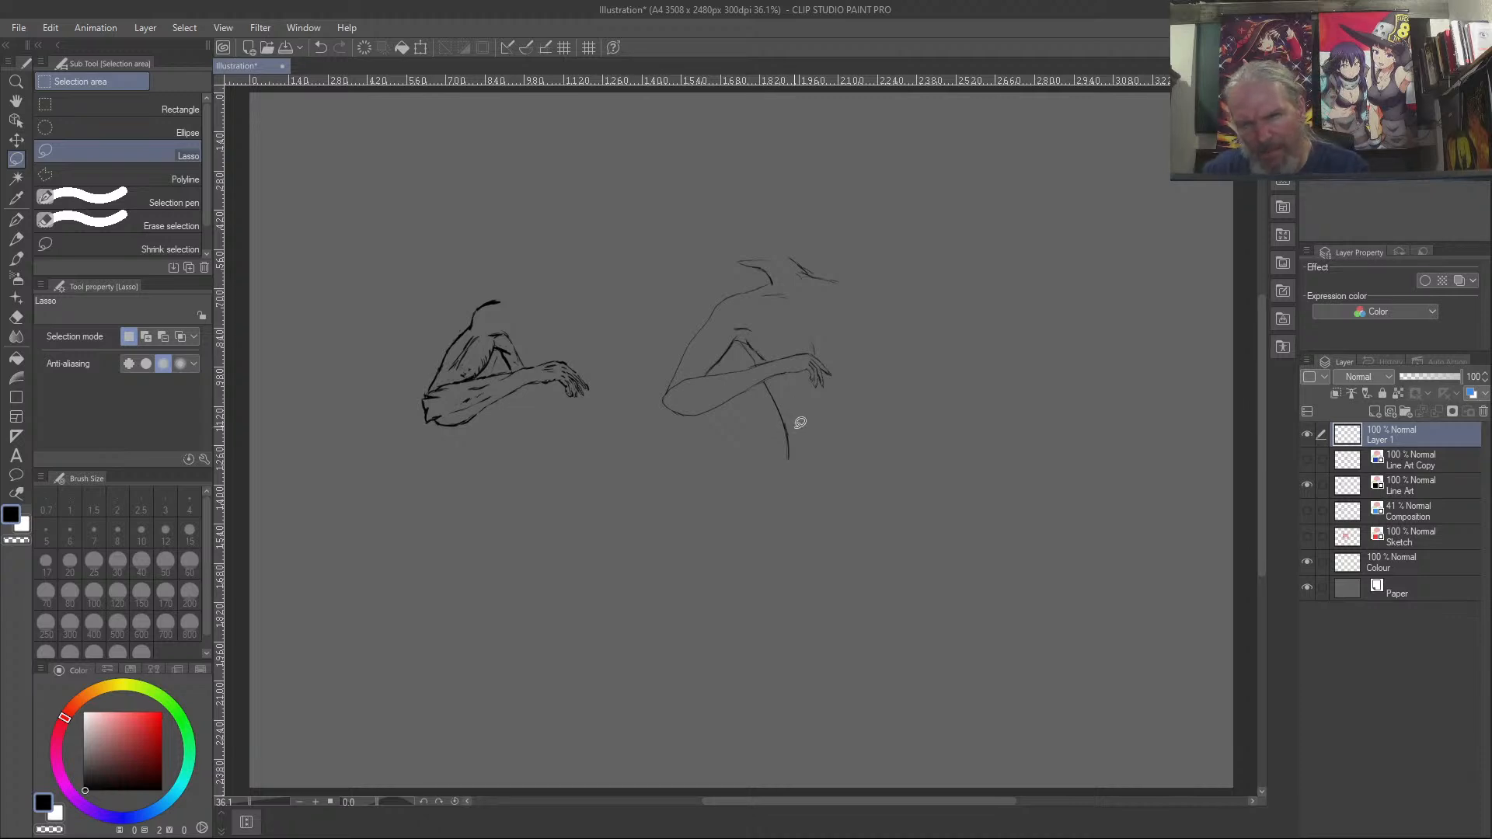
Erase the lower end of the torso line beneath the thin arm using the ink brush with transparent colour.
key(b)
key(c)
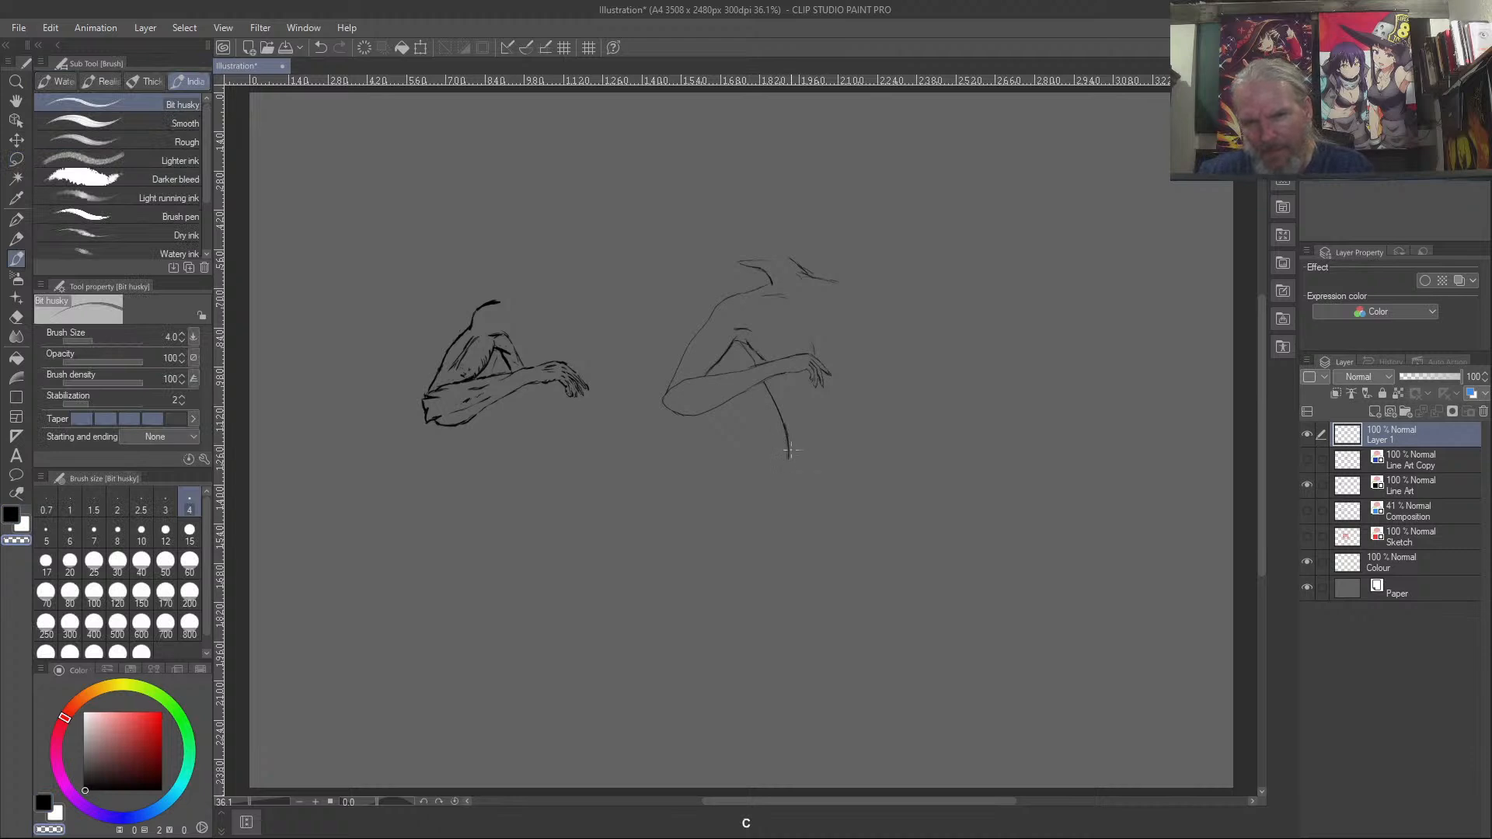
drag(785, 458, 790, 460)
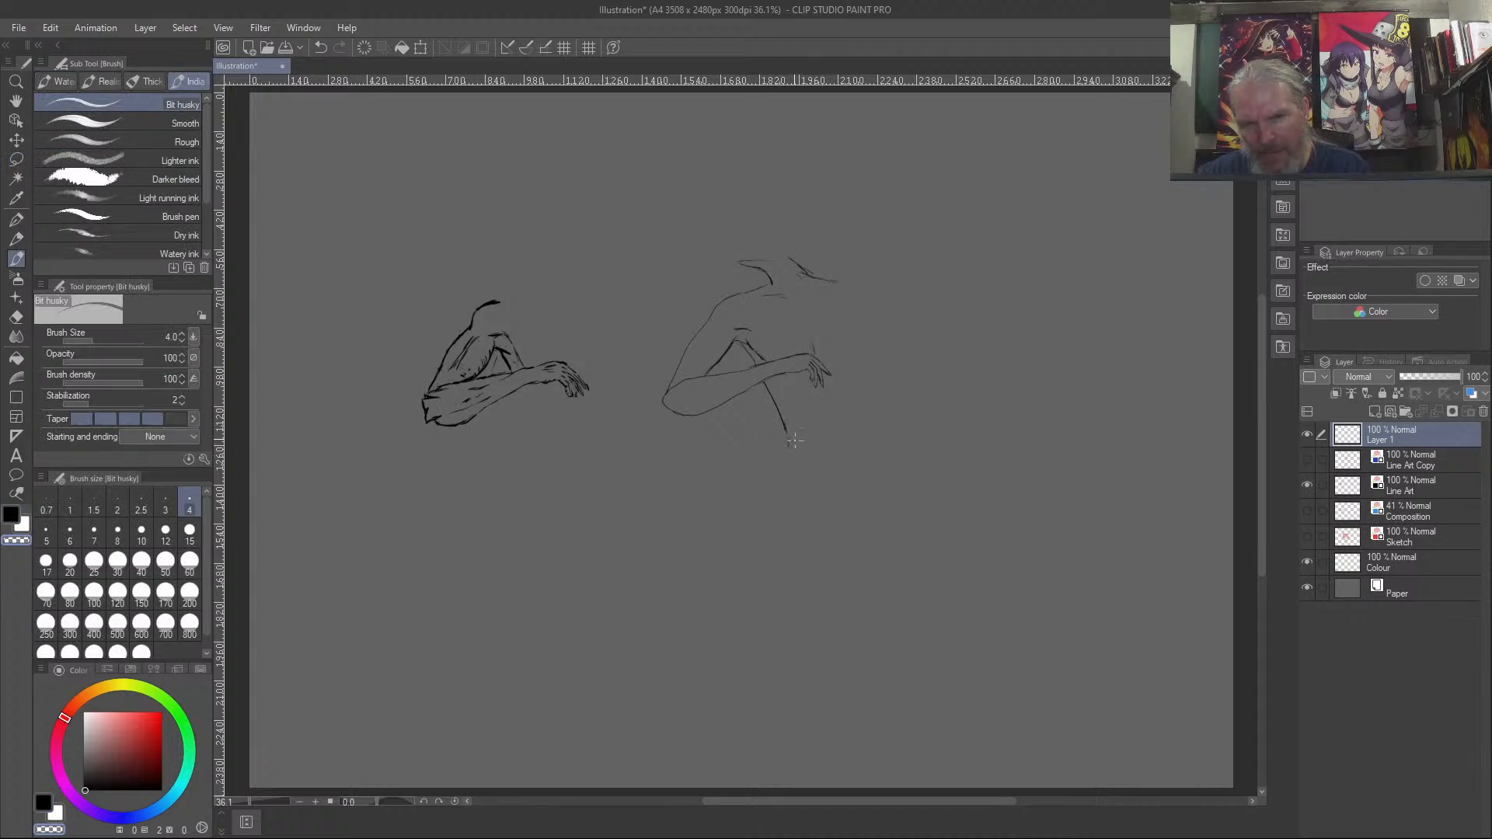
Set the brush size to 6 and trim the torso line further up with transparent colour.
key(bracketright)
key(bracketright)
key(bracketright)
key(bracketright)
key(bracketright)
key(bracketright)
key(bracketright)
key(bracketright)
key(bracketright)
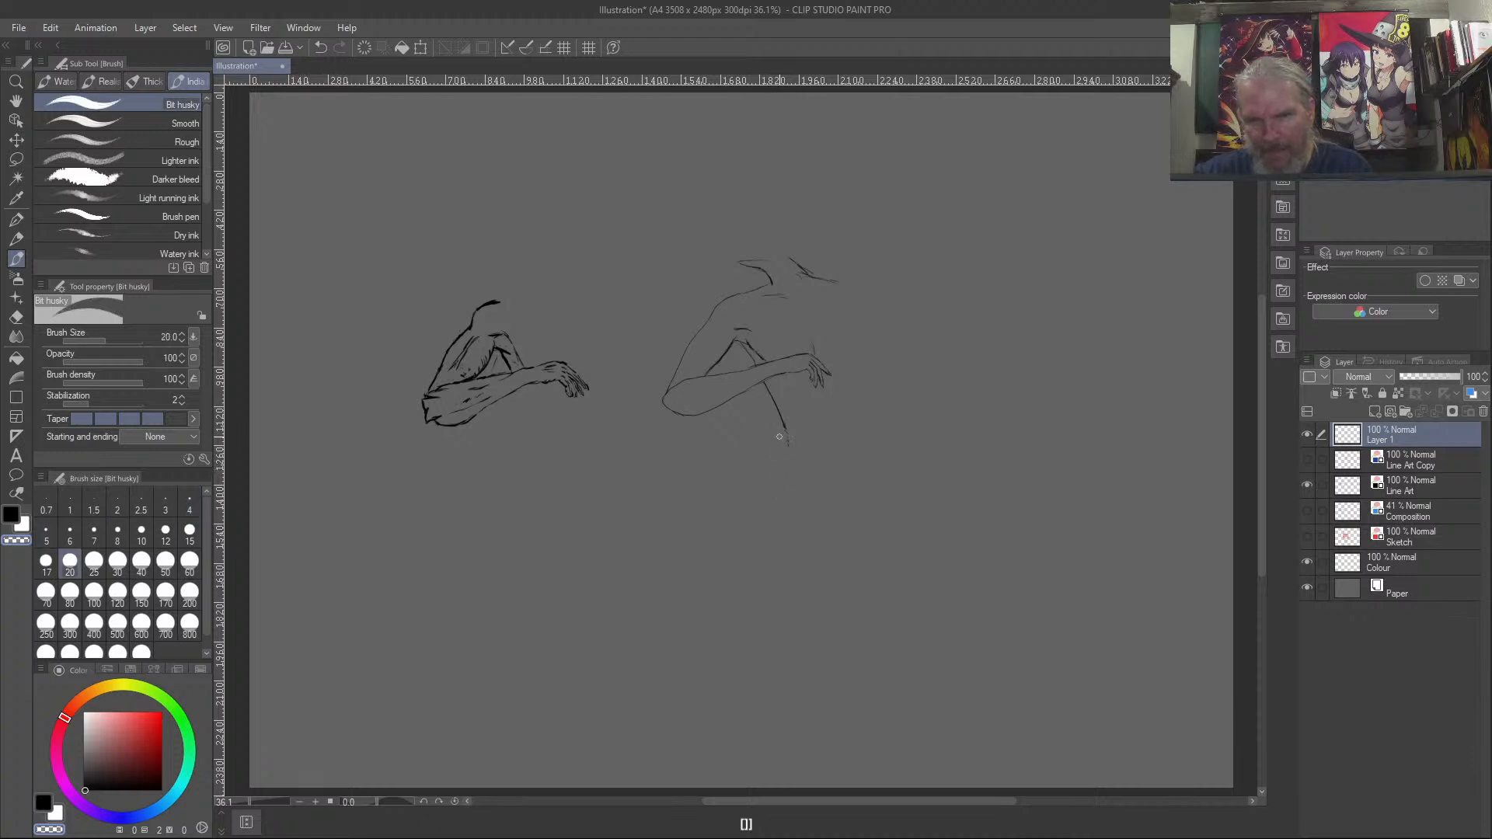
key(bracketleft)
key(bracketleft)
key(bracketleft)
key(bracketleft)
key(bracketleft)
key(bracketleft)
key(bracketleft)
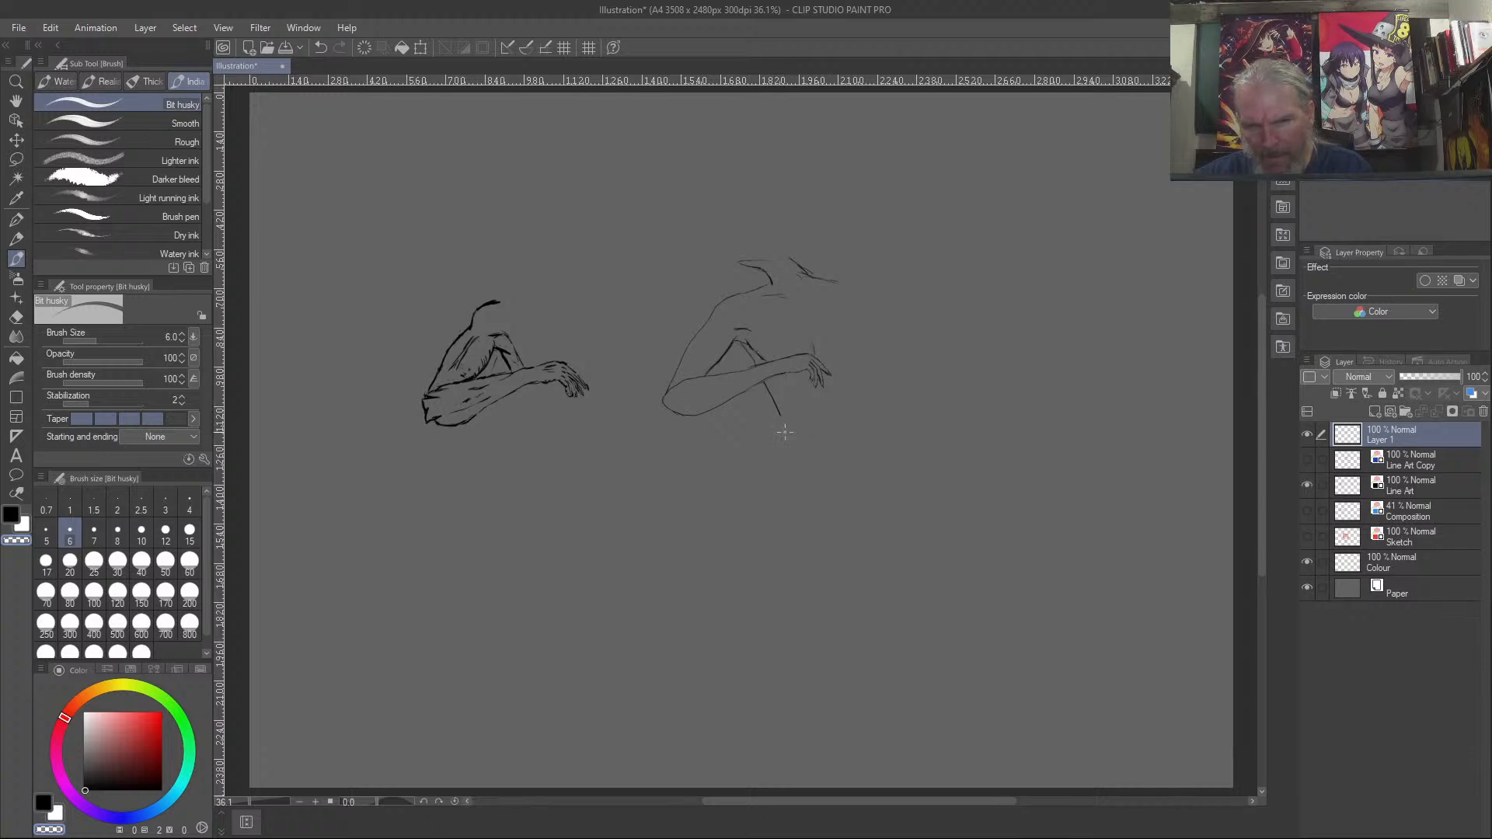
Extend the torso line downward in black and carve its end into a clean taper with transparent colour.
key(c)
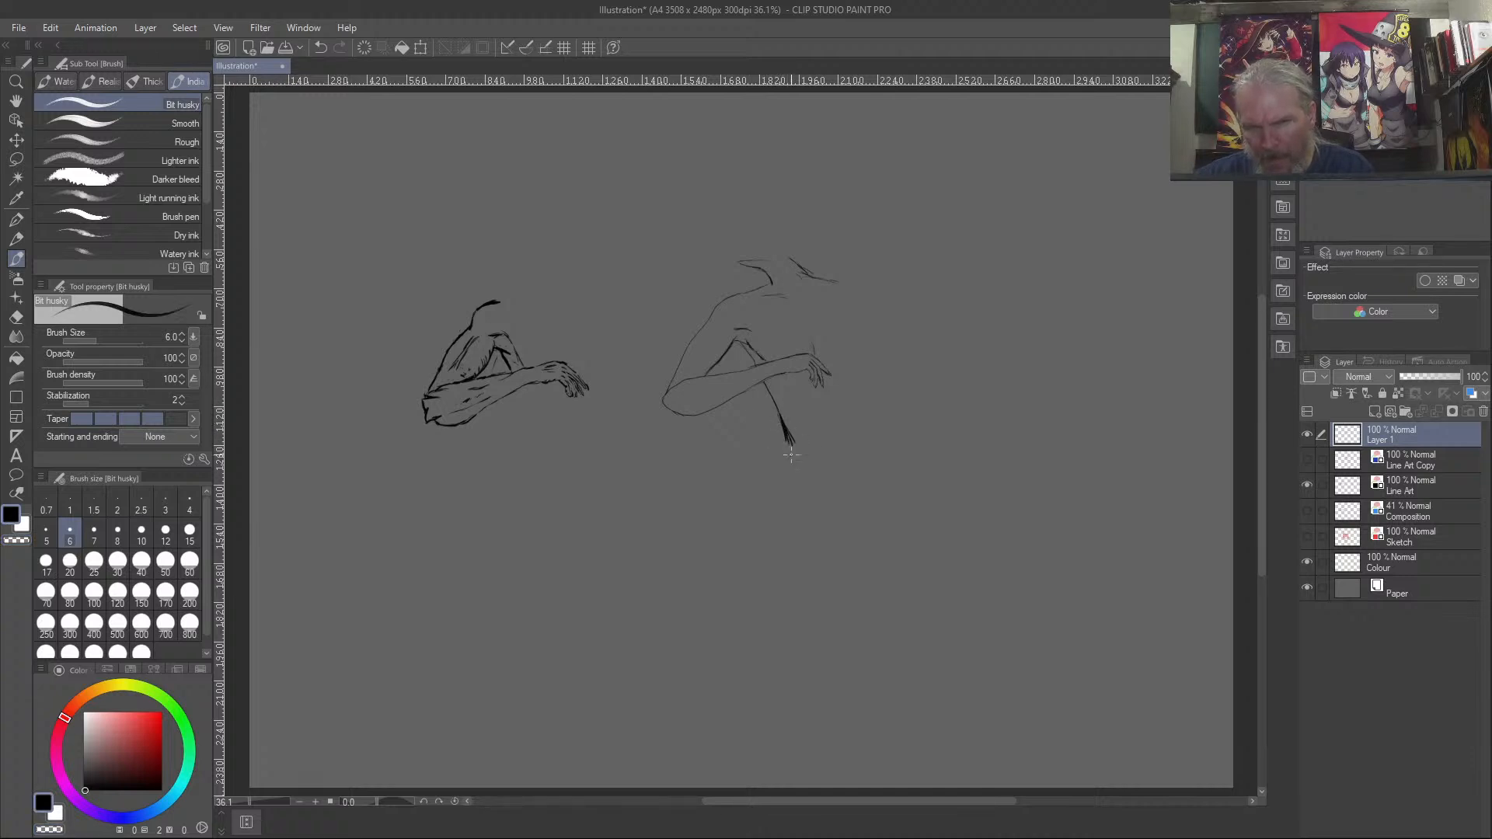
key(c)
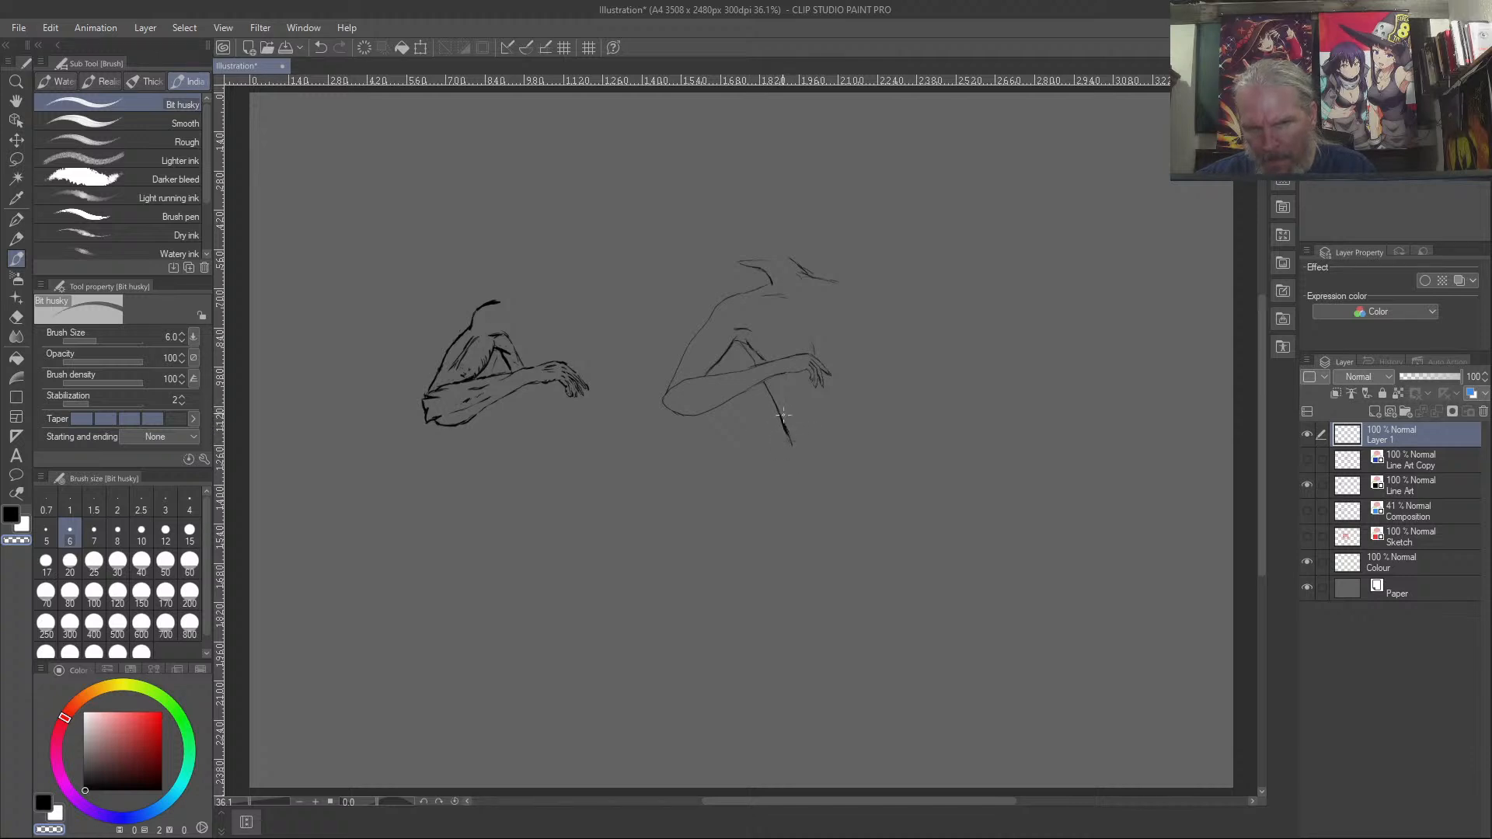
drag(780, 425, 789, 448)
key(c)
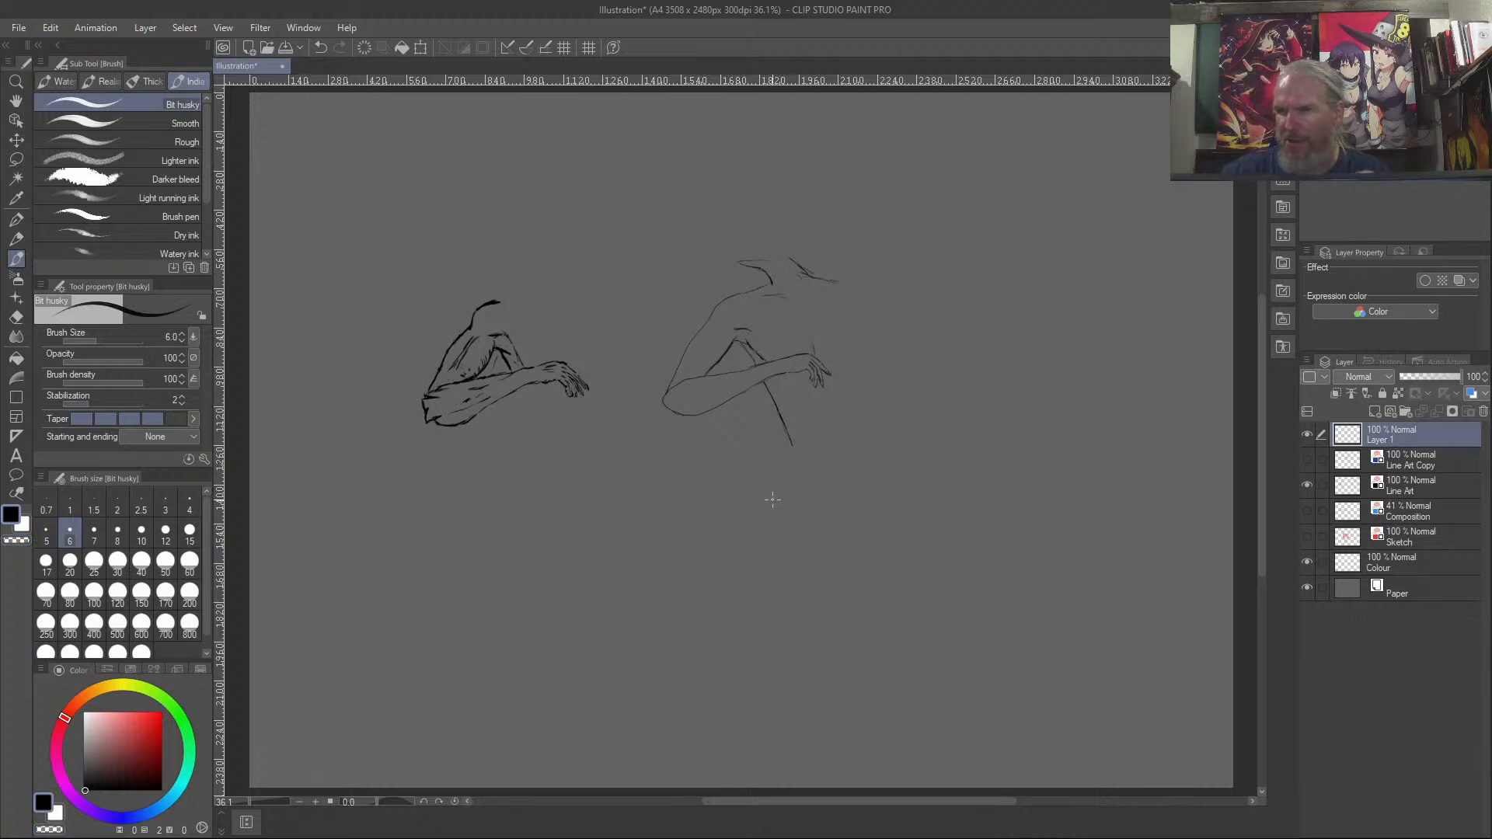
Paint a solid red blob on the empty canvas beyond the thin arm with brush size 120.
key(bracketright)
key(bracketright)
key(bracketright)
key(bracketright)
key(bracketright)
key(bracketright)
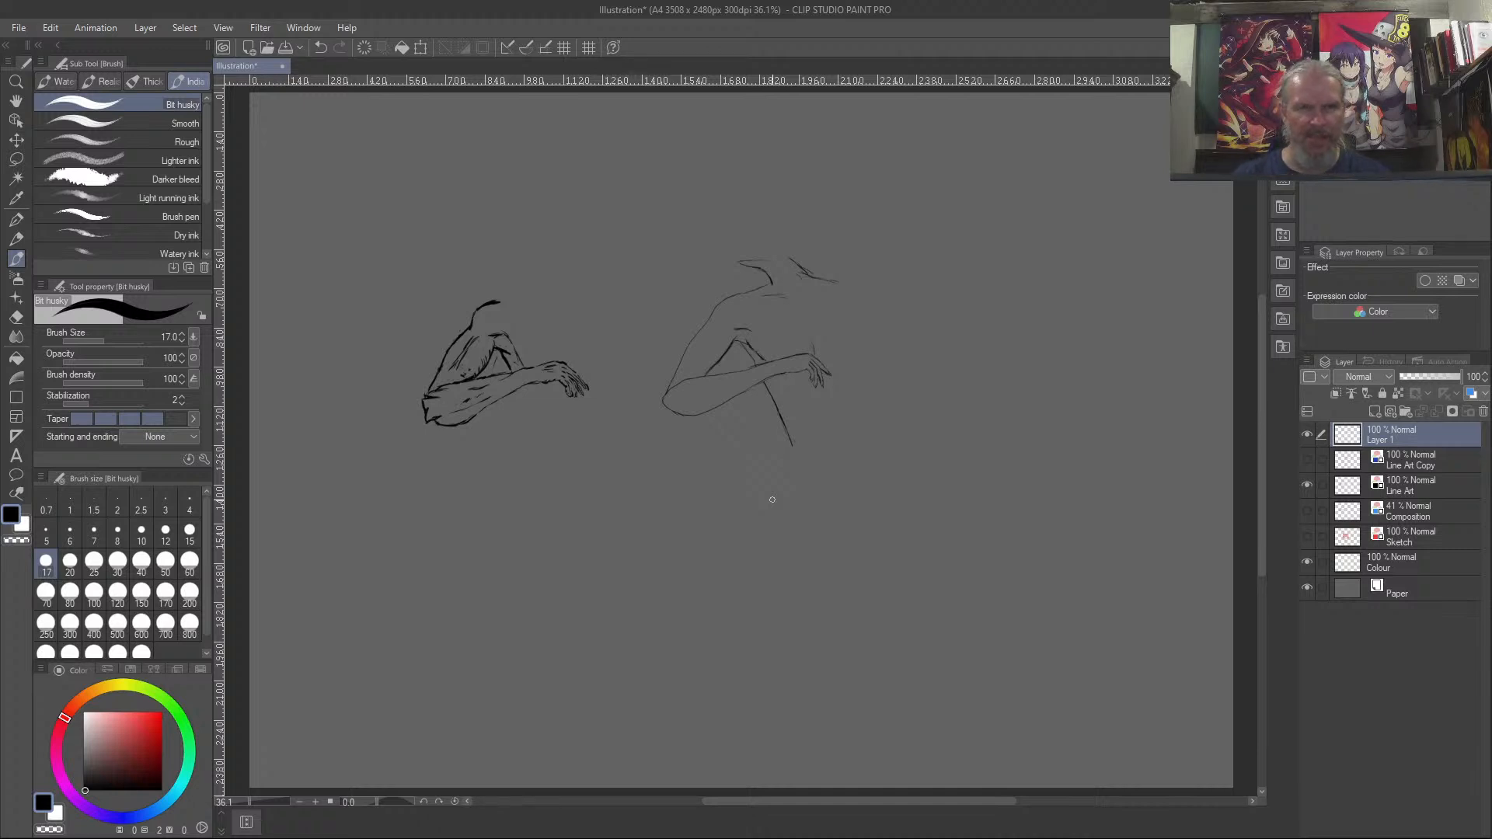
click(150, 727)
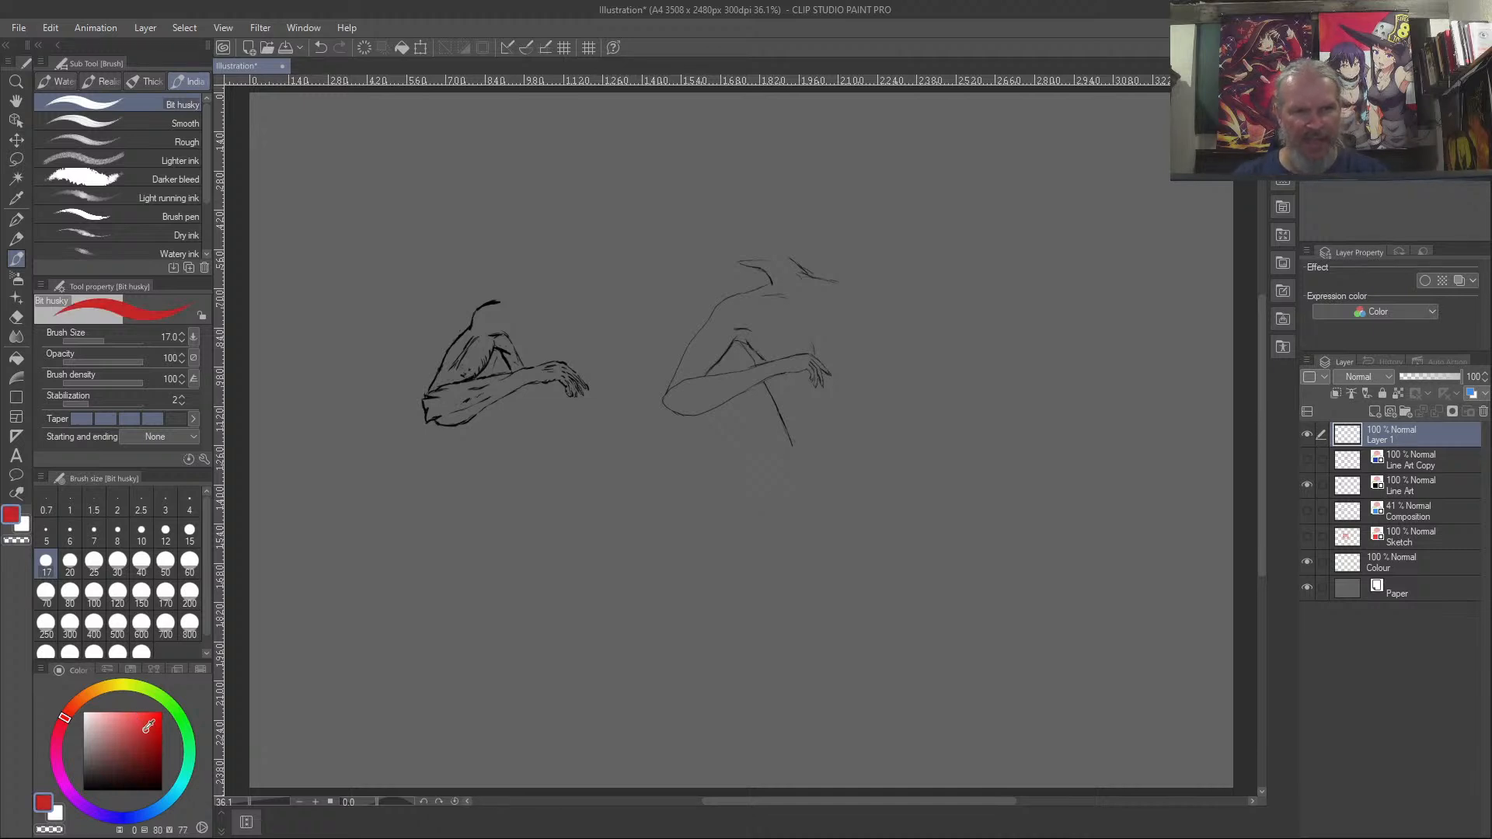
key(])
key(])
key(])
key(])
key(])
key(])
key(])
key(])
key(])
key(])
mouse_move(982, 464)
mouse_down()
mouse_move(1028, 521)
mouse_move(1025, 542)
mouse_move(986, 519)
mouse_move(982, 540)
mouse_move(929, 501)
mouse_up()
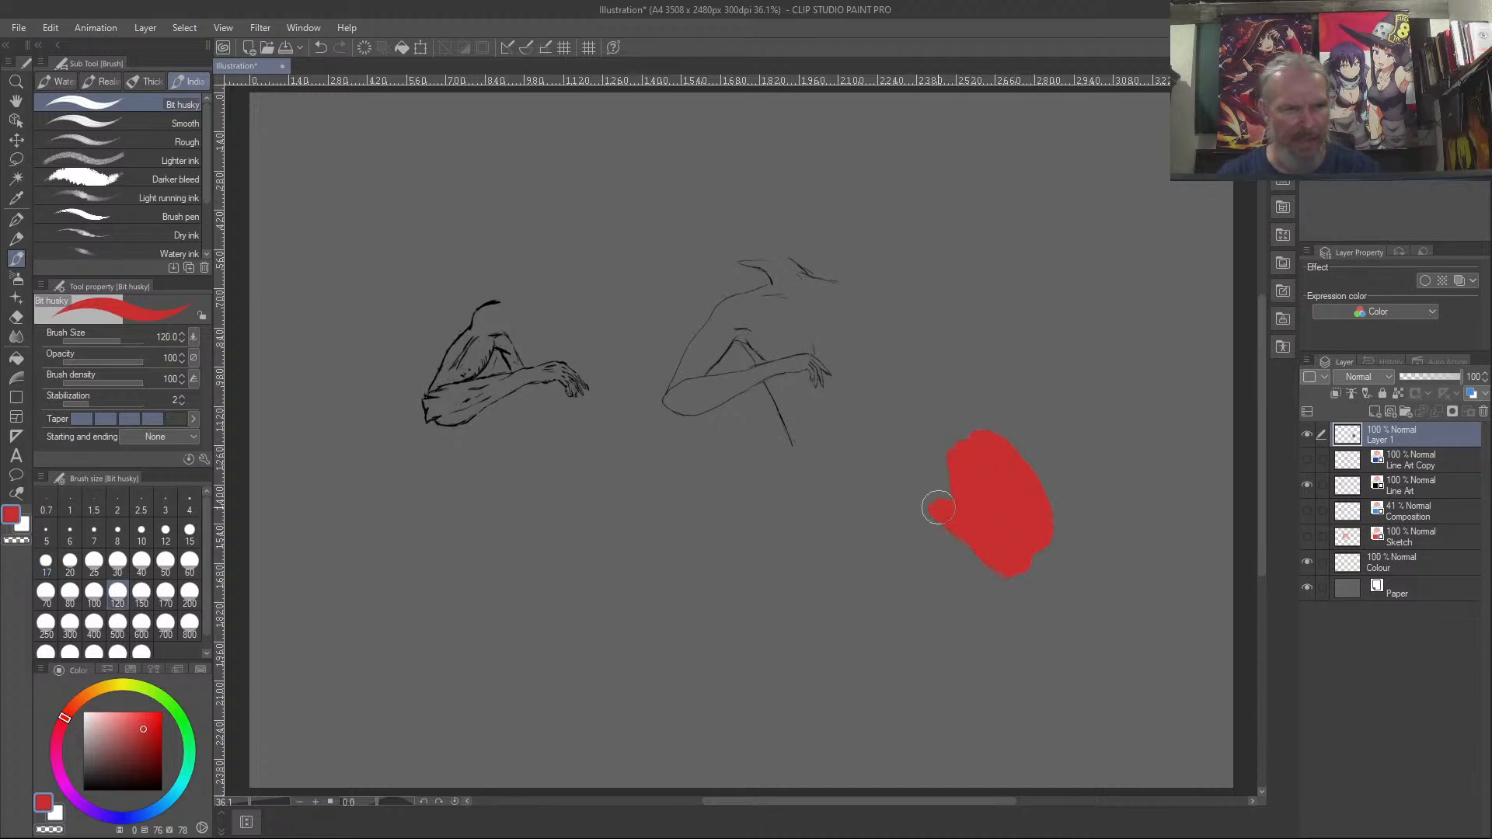
Paint a wide green zigzag below the arms and cross it with a stroke in red sampled from the blob.
click(184, 709)
mouse_move(769, 545)
mouse_down()
mouse_move(610, 452)
mouse_move(457, 586)
mouse_move(468, 688)
mouse_up()
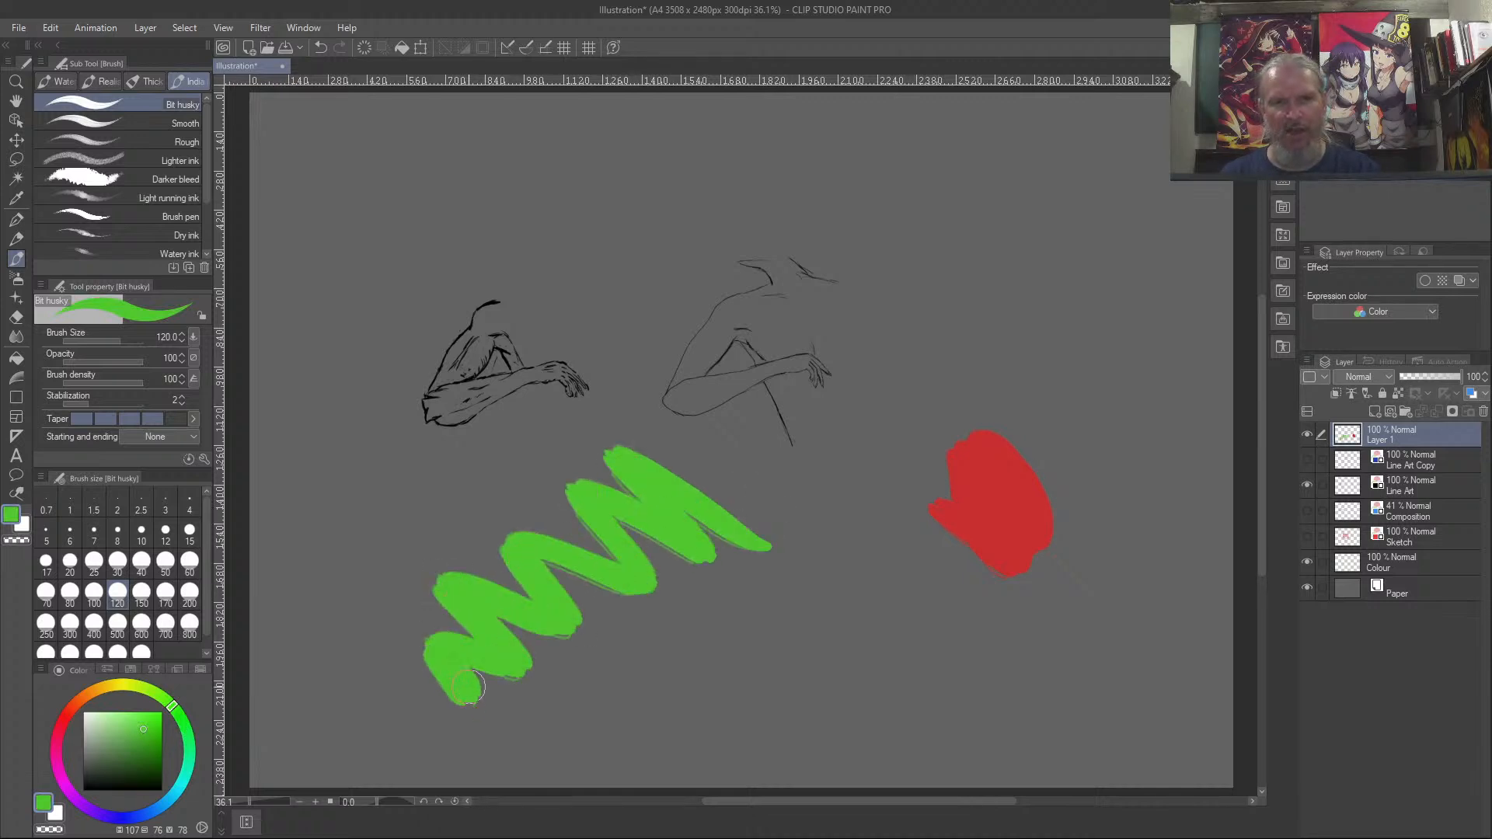
right_click(997, 501)
drag(509, 478, 746, 674)
Sample green from the zigzag, paint over the middle of the red stroke and add a small green zigzag beside it.
right_click(656, 501)
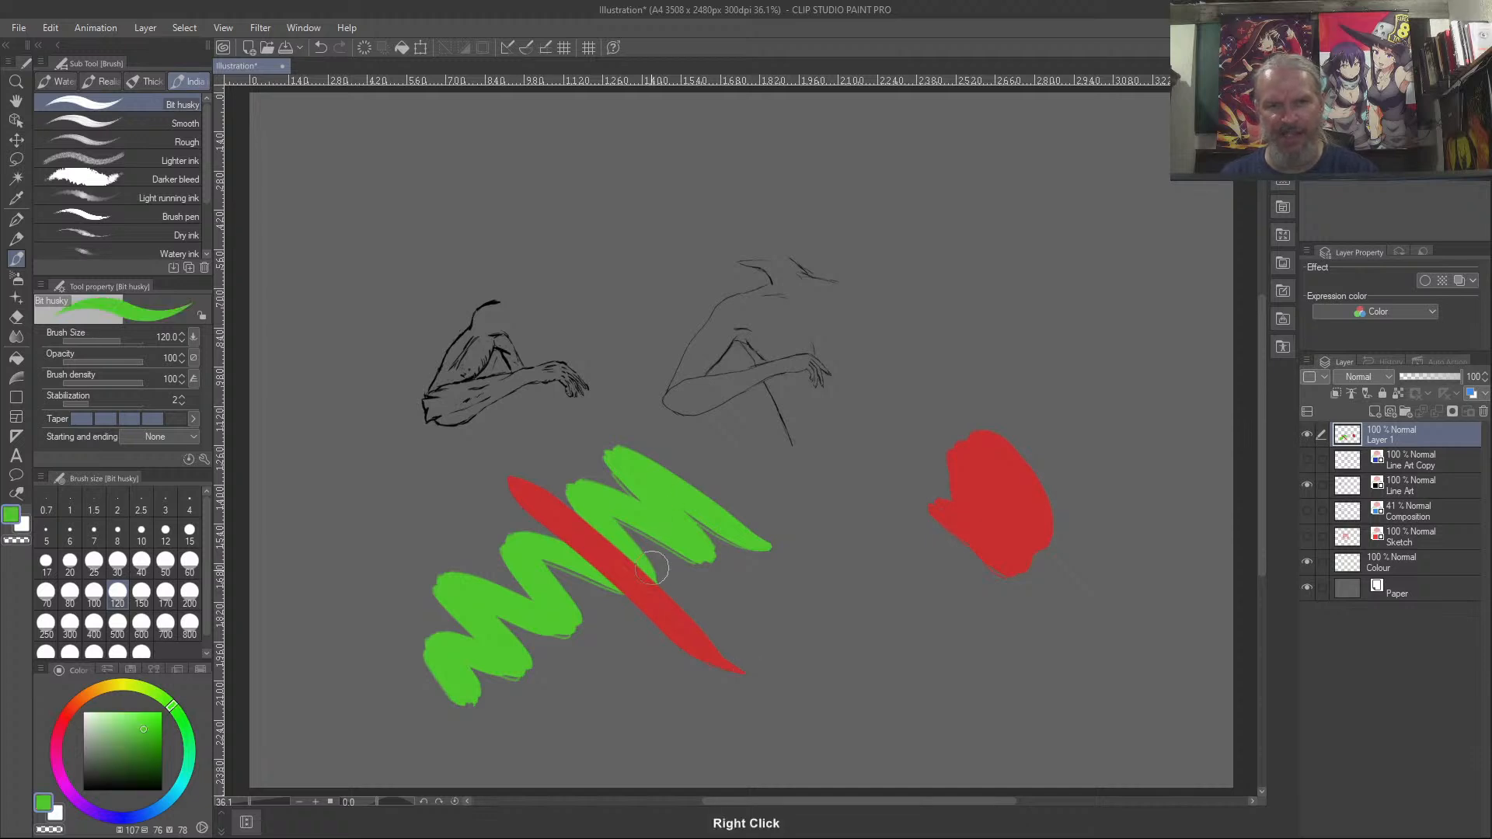
mouse_move(657, 501)
mouse_down()
mouse_move(503, 596)
mouse_move(627, 548)
mouse_move(580, 564)
mouse_move(609, 580)
mouse_move(491, 652)
mouse_up()
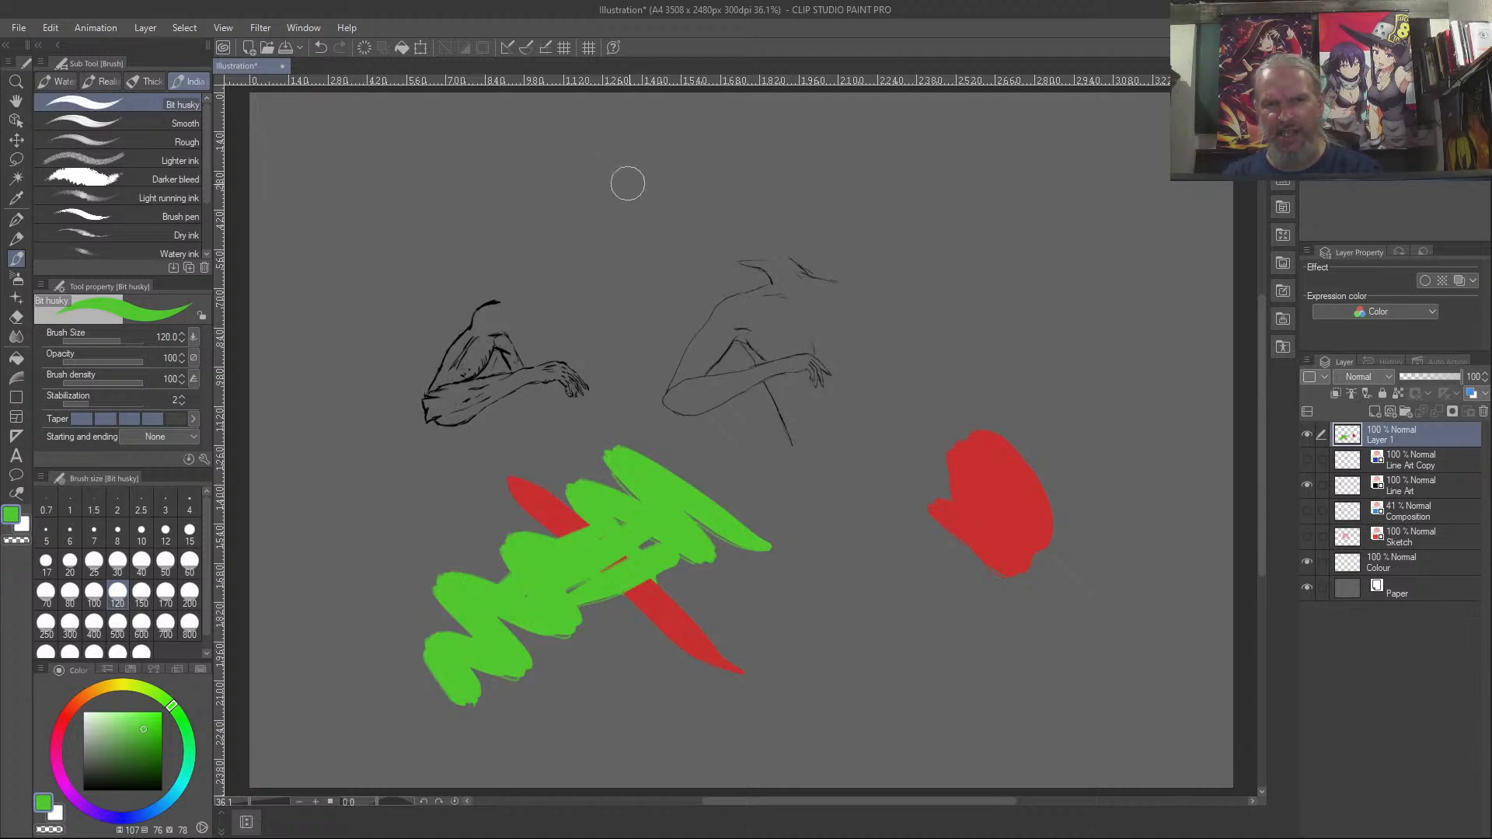
mouse_move(849, 506)
mouse_down()
mouse_move(867, 535)
mouse_move(797, 617)
mouse_move(812, 674)
mouse_up()
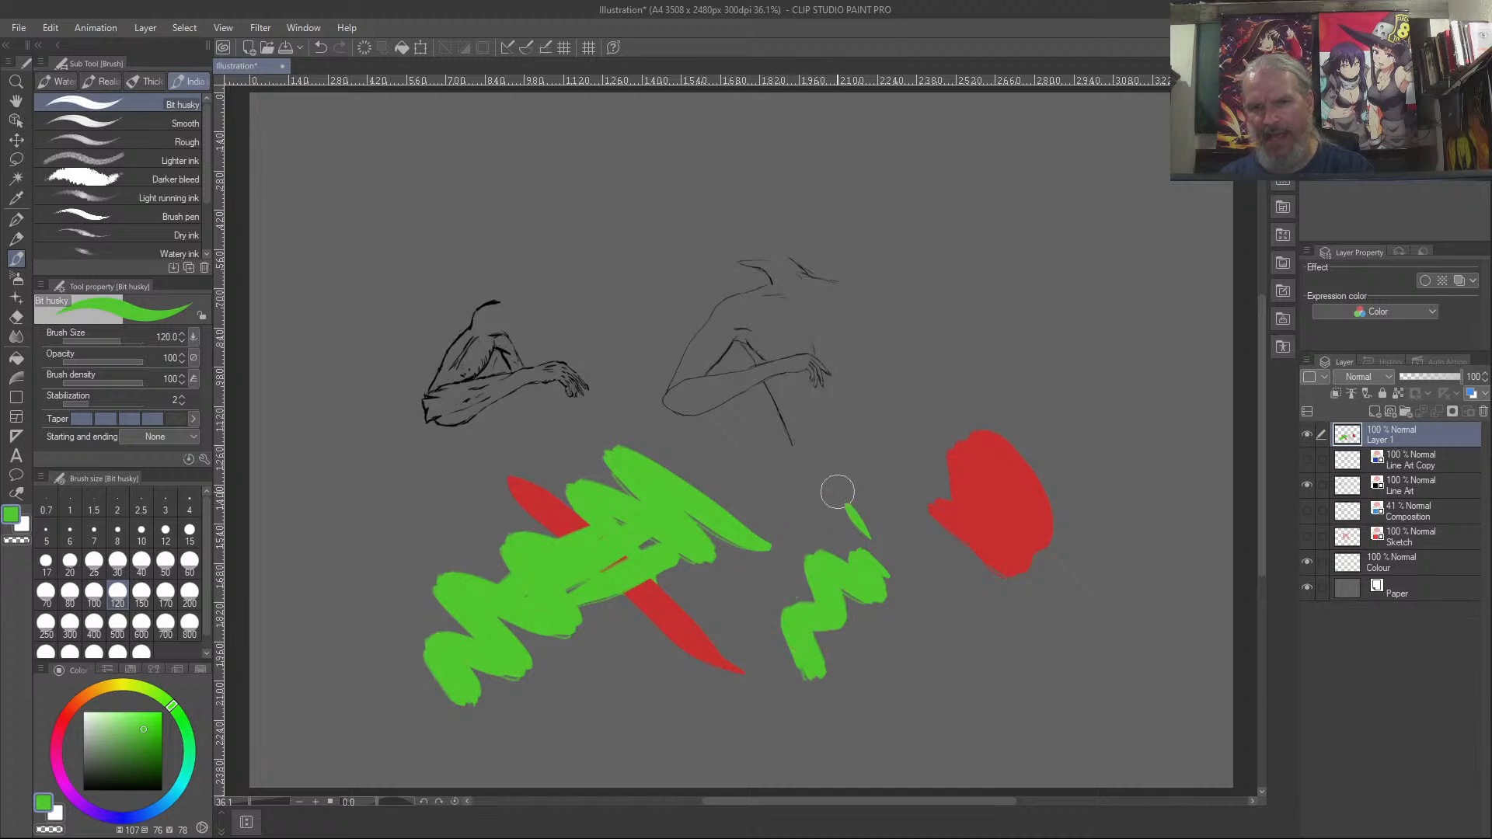
Undo the last stroke and carve away parts of the small green zigzag with transparent colour.
key(ctrl+z)
mouse_move(856, 522)
mouse_down()
mouse_move(893, 594)
mouse_move(829, 644)
mouse_up()
drag(886, 579, 809, 632)
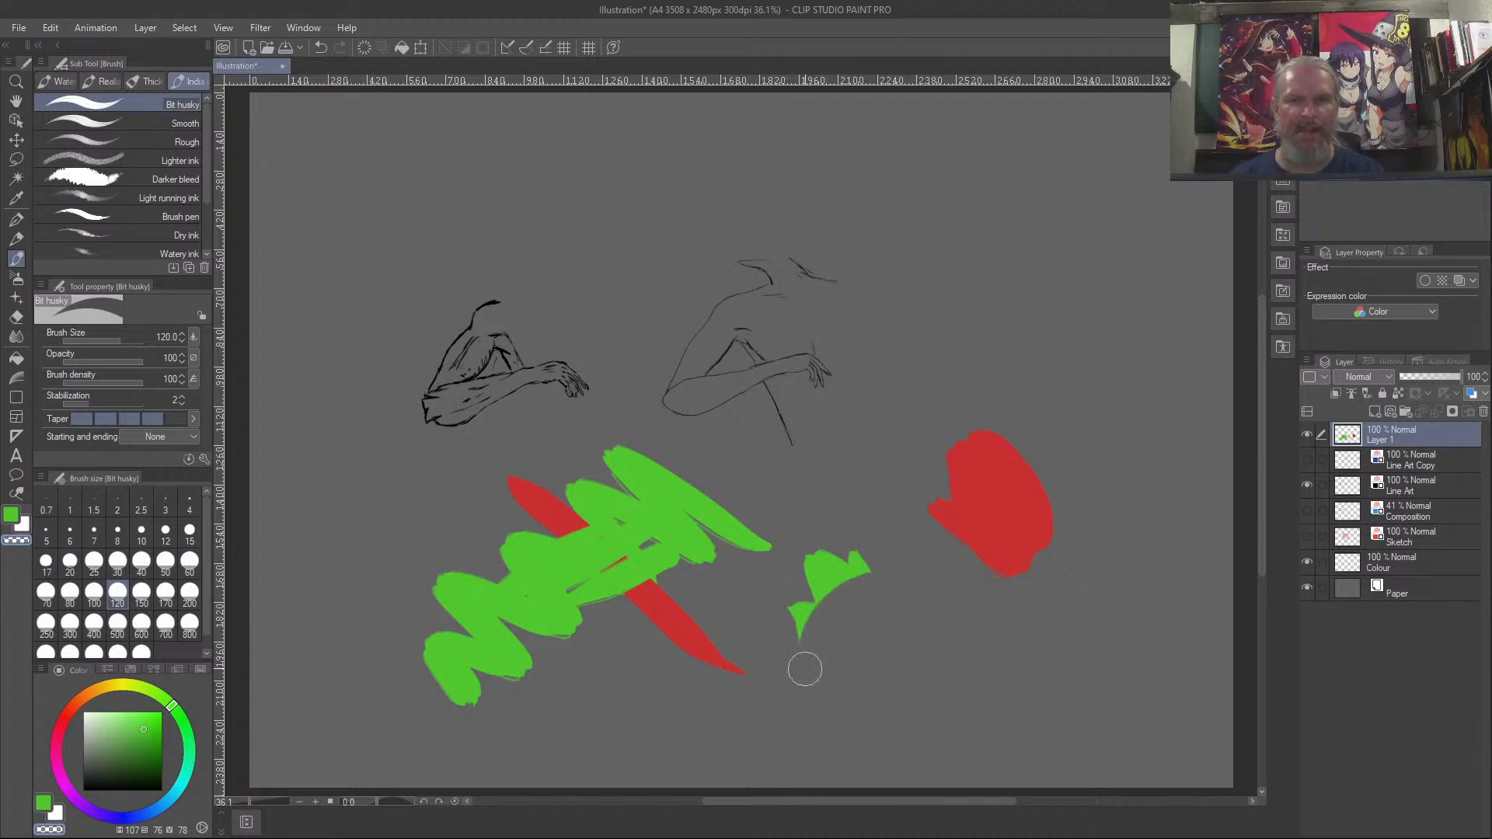
Sample red from the blob, paint a second blob above it and a thick triangle outline around the first.
right_click(992, 510)
mouse_move(1057, 310)
mouse_down()
mouse_move(1086, 360)
mouse_move(1010, 373)
mouse_move(1053, 411)
mouse_up()
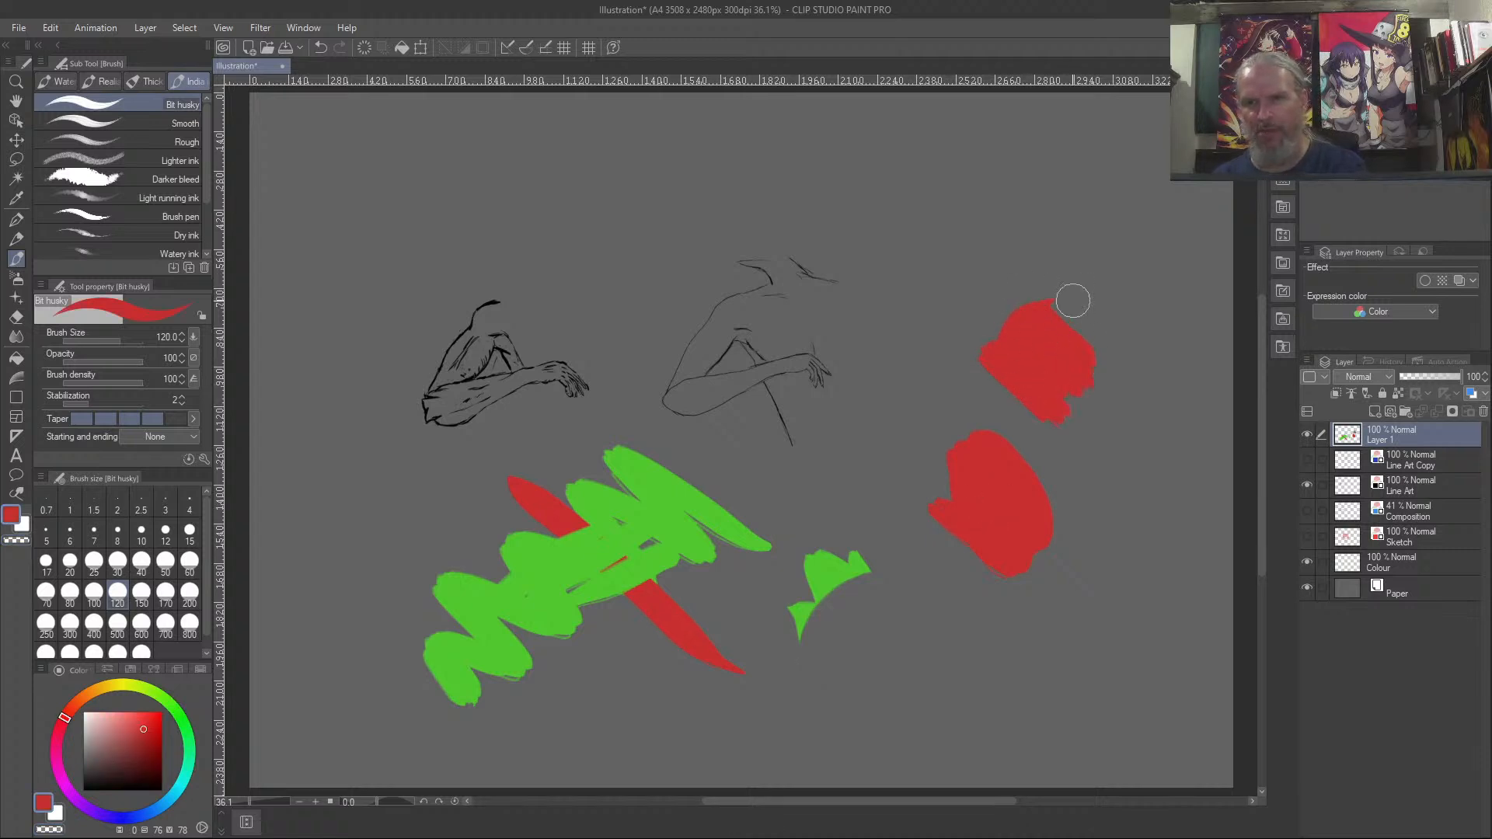
mouse_move(1165, 610)
mouse_down()
mouse_move(996, 434)
mouse_move(885, 619)
mouse_move(961, 530)
mouse_move(928, 590)
mouse_move(995, 473)
mouse_up()
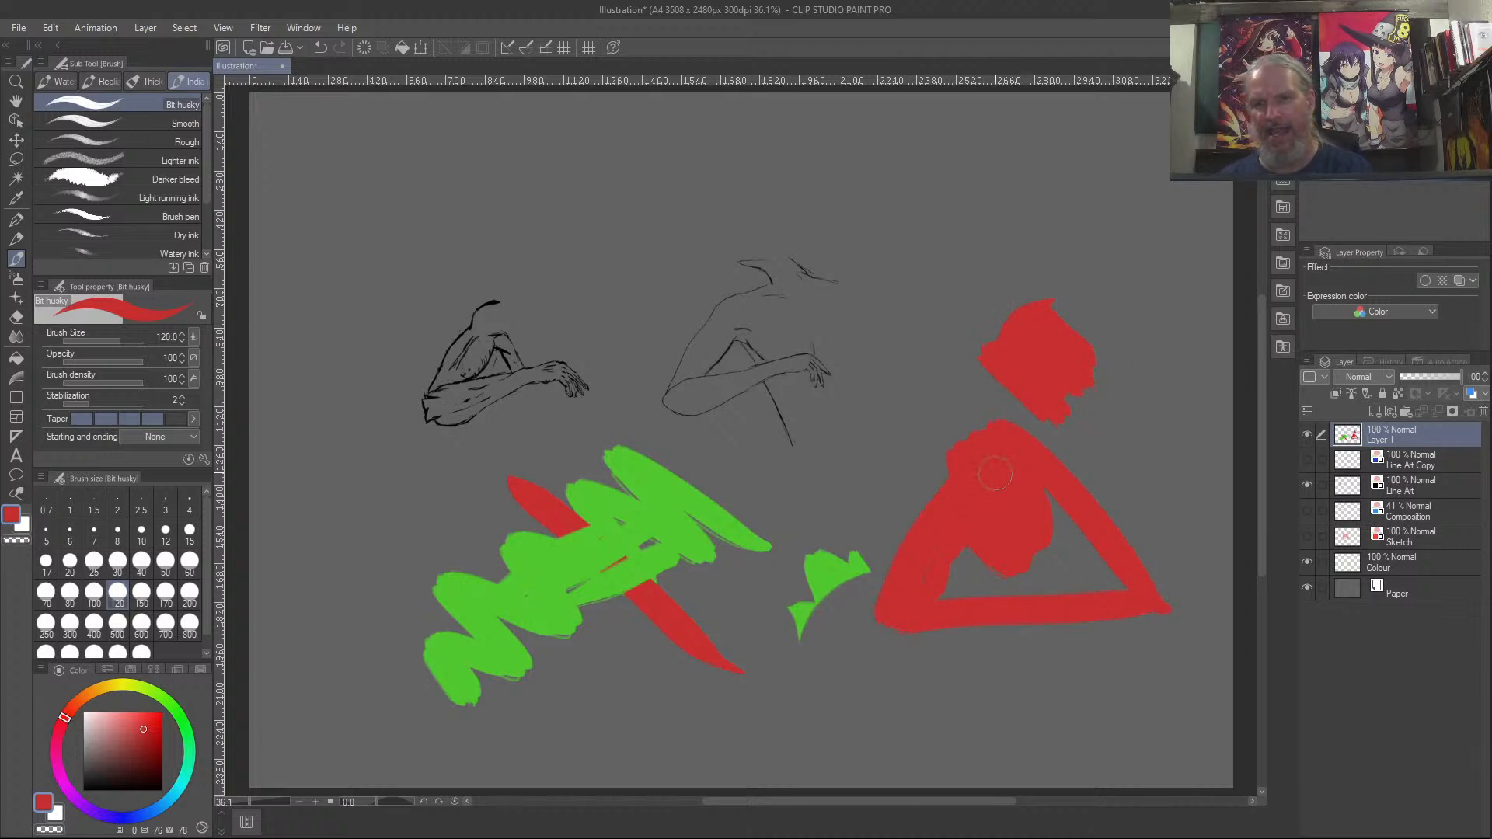
Trim the red triangle's edges with transparent colour and clear all the red and green paint from the canvas.
key(c)
mouse_move(985, 407)
mouse_down()
mouse_move(924, 485)
mouse_move(994, 413)
mouse_move(894, 525)
mouse_move(962, 445)
mouse_move(866, 614)
mouse_move(914, 498)
mouse_up()
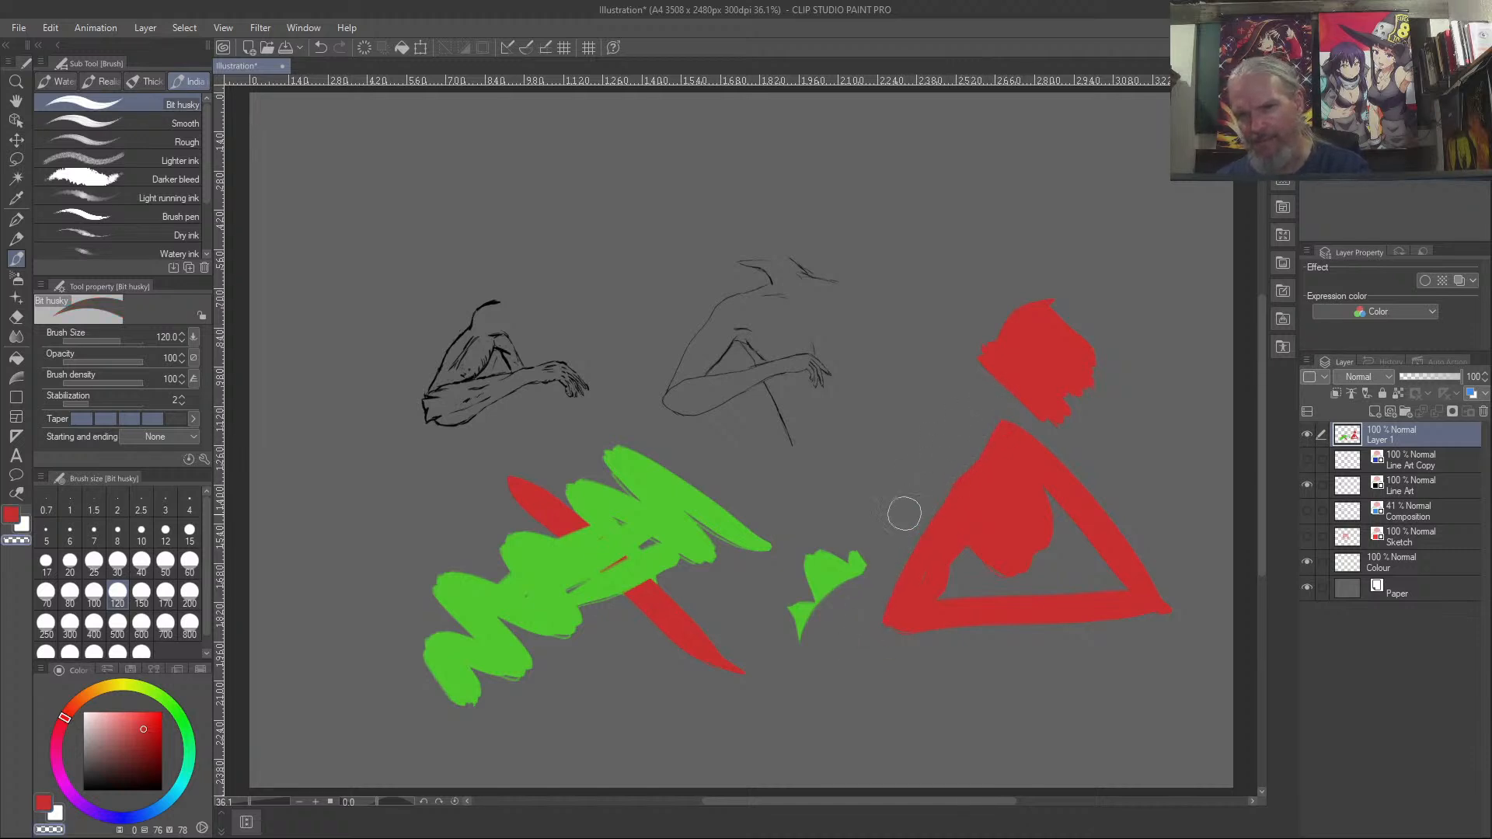
mouse_move(940, 403)
mouse_down()
mouse_move(981, 403)
mouse_move(1106, 499)
mouse_up()
drag(1014, 407, 1149, 544)
mouse_move(1040, 432)
mouse_down()
mouse_move(1186, 610)
mouse_move(899, 632)
mouse_move(862, 622)
mouse_up()
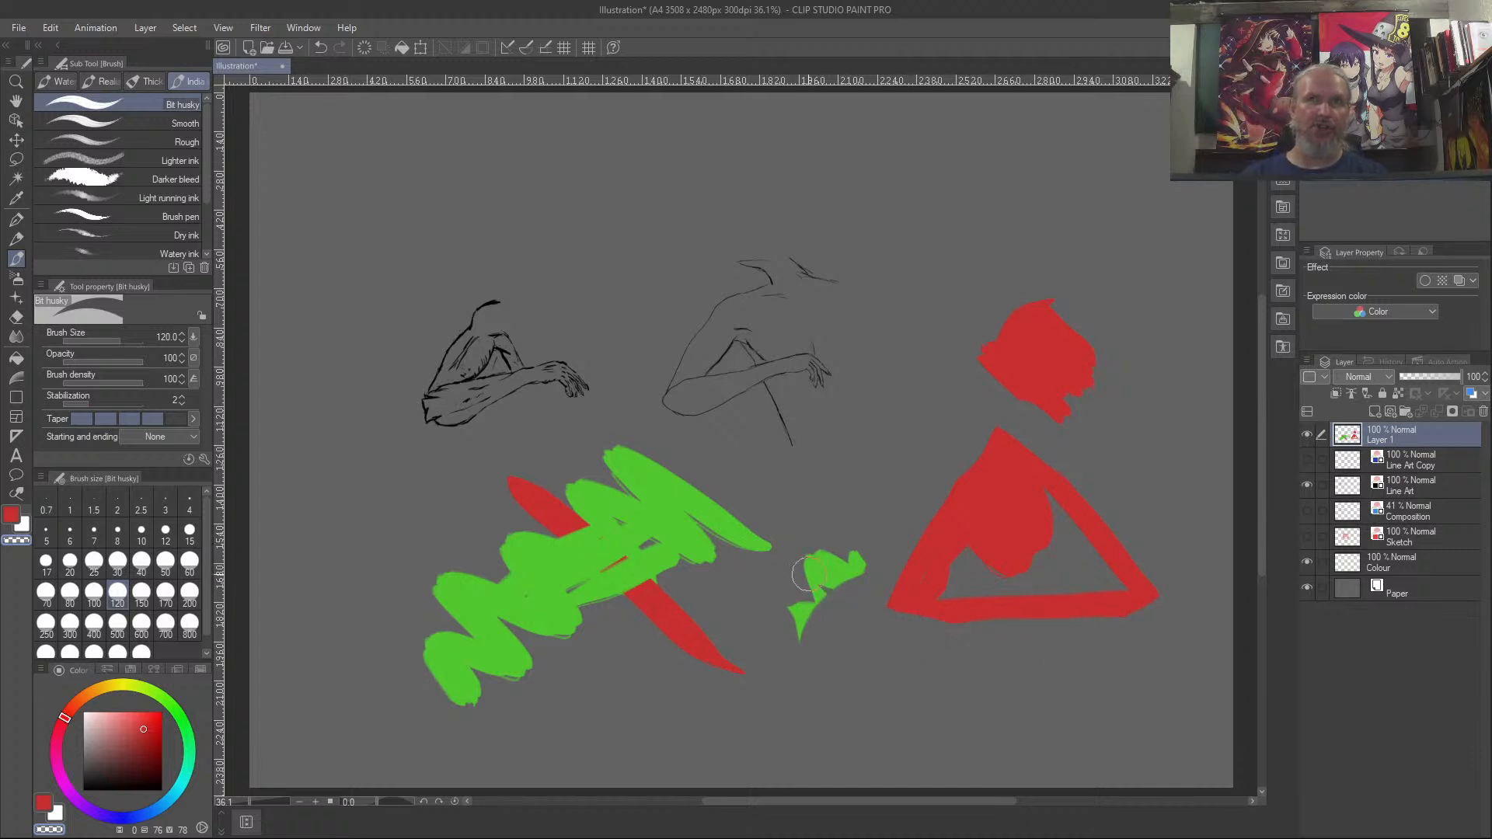
mouse_move(966, 333)
mouse_down()
mouse_move(1080, 434)
mouse_move(1085, 412)
mouse_move(1052, 353)
mouse_move(1081, 343)
mouse_move(1119, 416)
mouse_move(1144, 603)
mouse_move(989, 393)
mouse_move(1098, 566)
mouse_move(966, 430)
mouse_move(1100, 645)
mouse_move(933, 468)
mouse_move(1018, 638)
mouse_move(955, 605)
mouse_move(909, 615)
mouse_move(828, 567)
mouse_move(827, 599)
mouse_move(792, 576)
mouse_move(768, 621)
mouse_move(701, 662)
mouse_move(541, 518)
mouse_move(638, 591)
mouse_move(587, 521)
mouse_move(518, 479)
mouse_move(703, 605)
mouse_move(575, 497)
mouse_move(721, 551)
mouse_move(626, 449)
mouse_move(816, 595)
mouse_move(475, 541)
mouse_move(619, 612)
mouse_move(592, 626)
mouse_move(464, 556)
mouse_move(448, 565)
mouse_move(516, 666)
mouse_move(481, 686)
mouse_move(432, 672)
mouse_move(510, 712)
mouse_up()
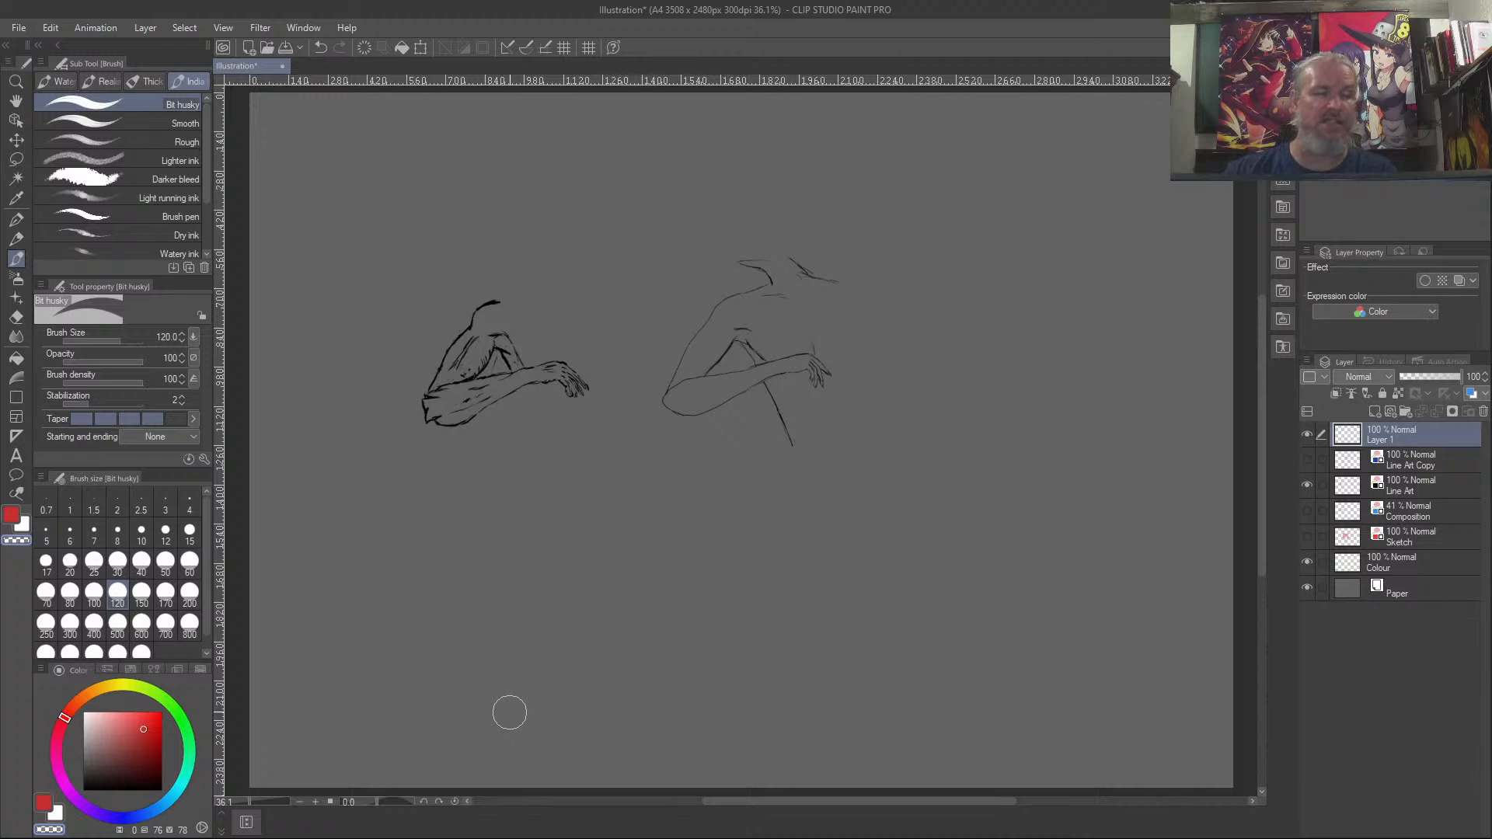
Paint a thick bent red stroke below the arms and a yellow stroke alongside it with the Bit husky brush at size 120.
key(c)
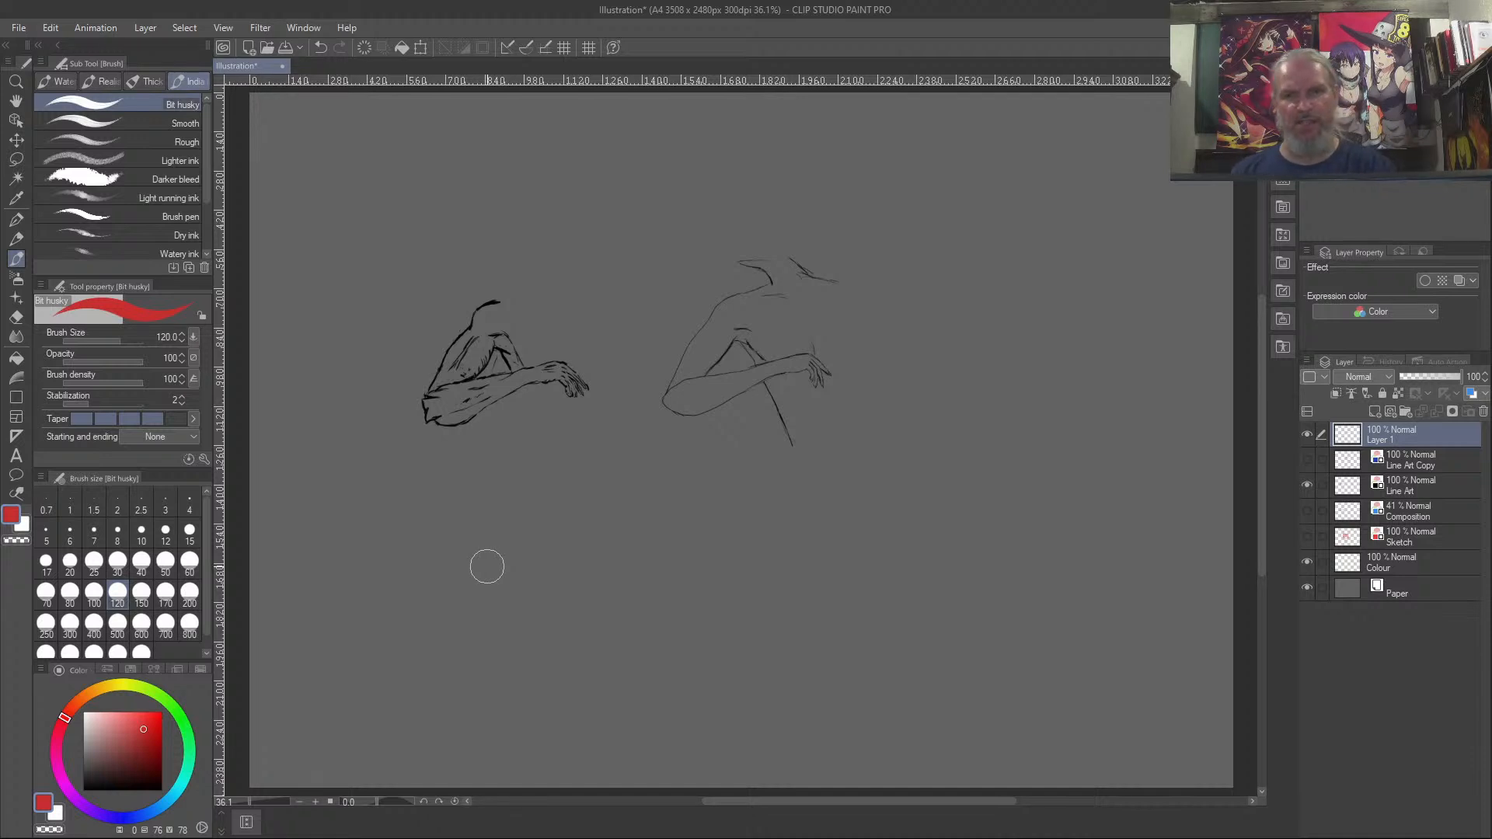
mouse_move(666, 679)
mouse_down()
mouse_move(672, 689)
mouse_move(662, 523)
mouse_move(606, 472)
mouse_up()
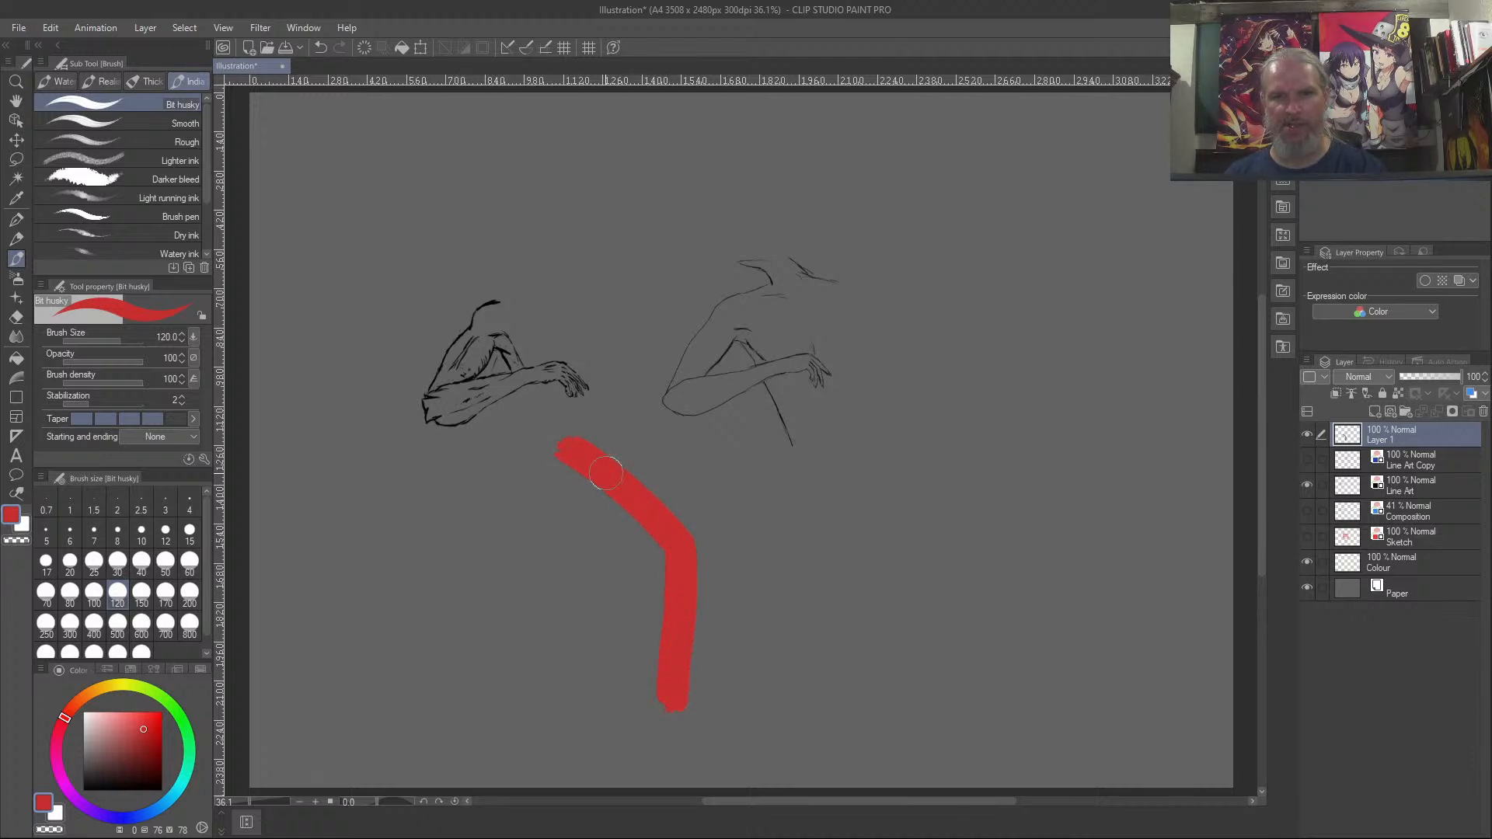
click(123, 685)
mouse_move(682, 705)
mouse_down()
mouse_move(697, 531)
mouse_move(691, 556)
mouse_move(683, 519)
mouse_move(590, 441)
mouse_up()
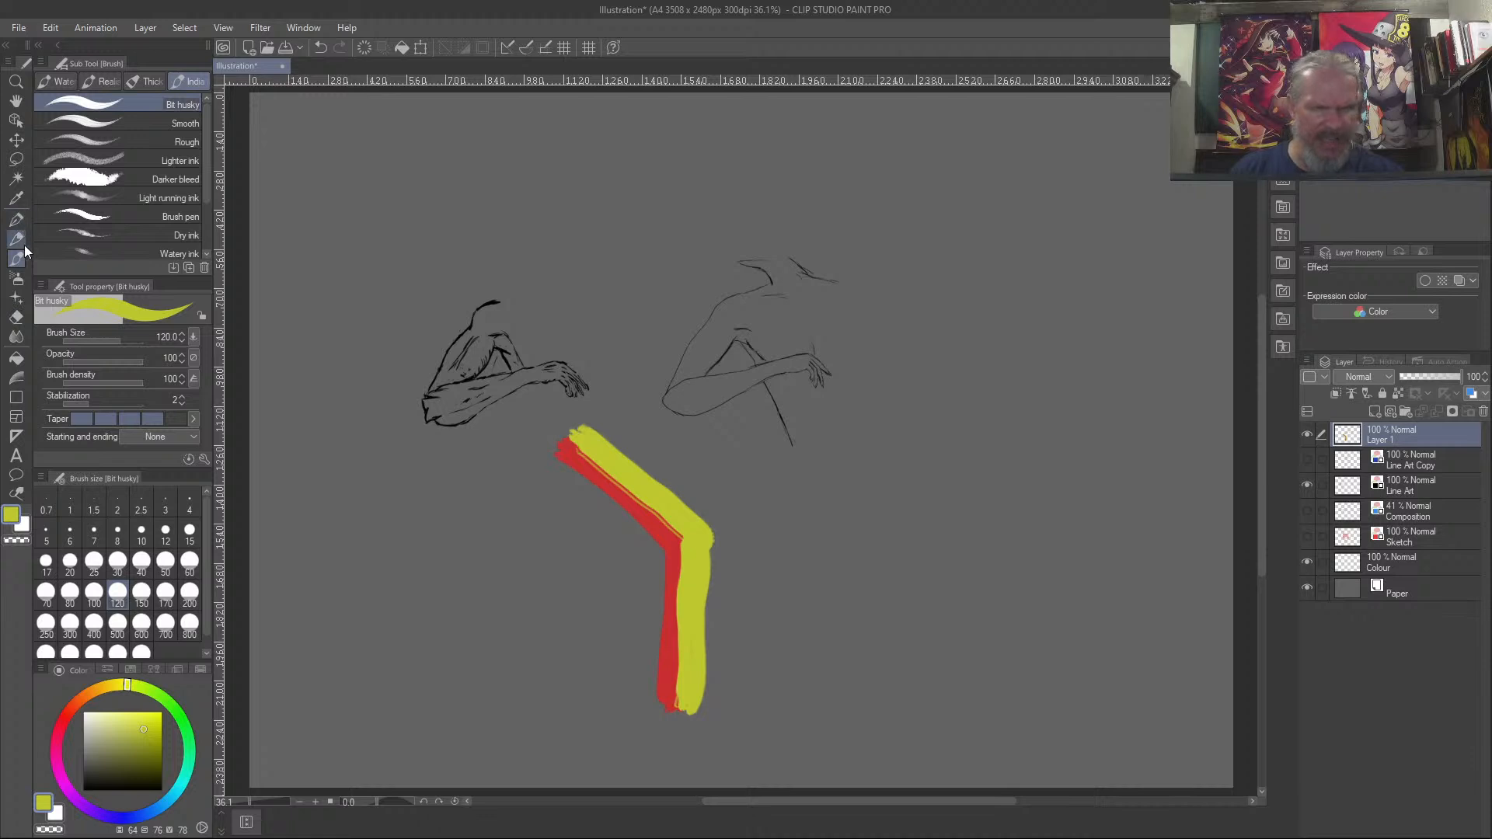
Smear the upper ends of the red and yellow strokes outward into the empty canvas with the Blend tool at size 40.
key(e)
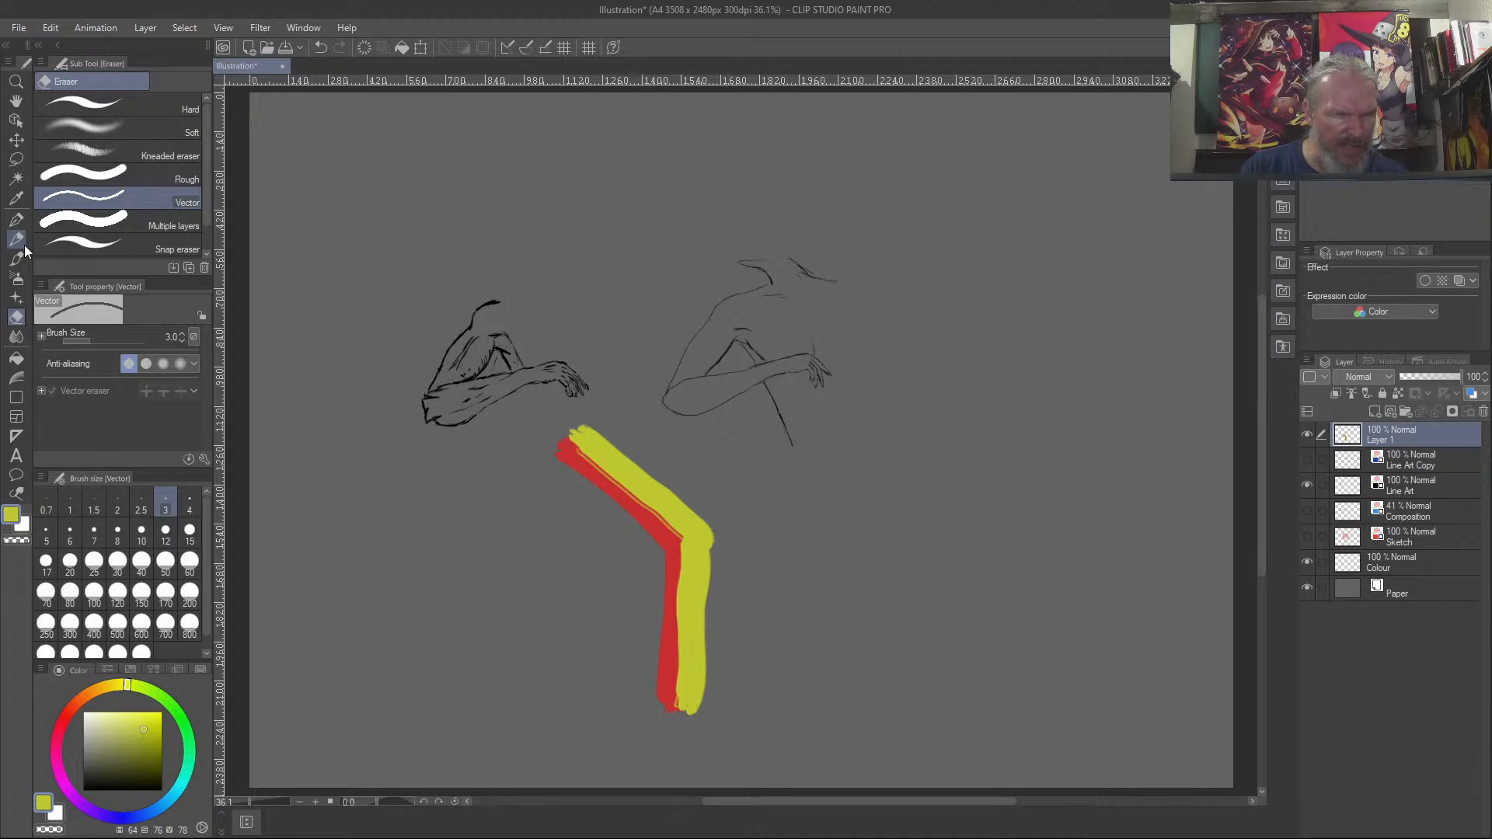
click(16, 336)
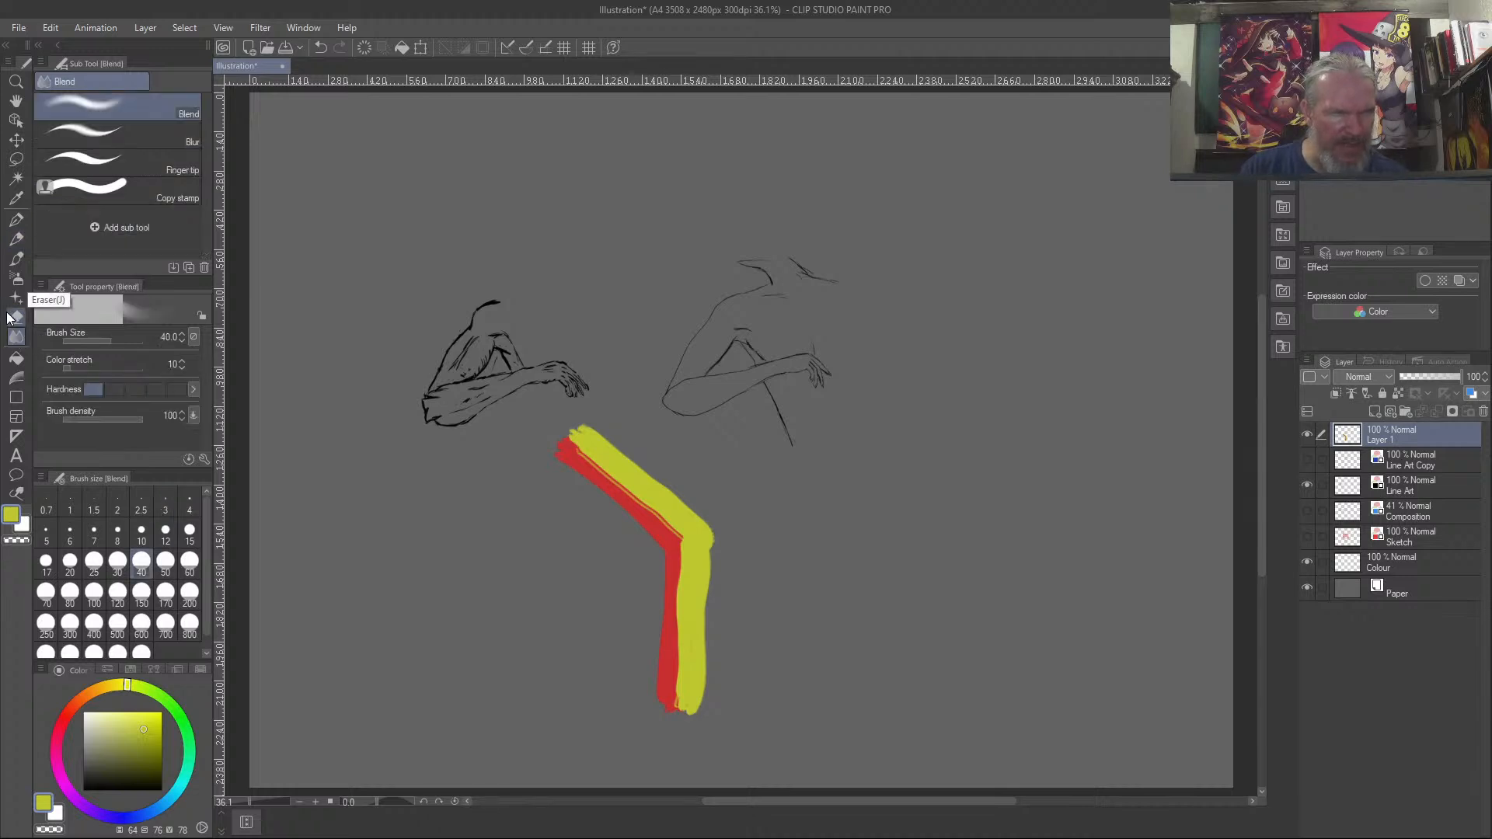
click(17, 278)
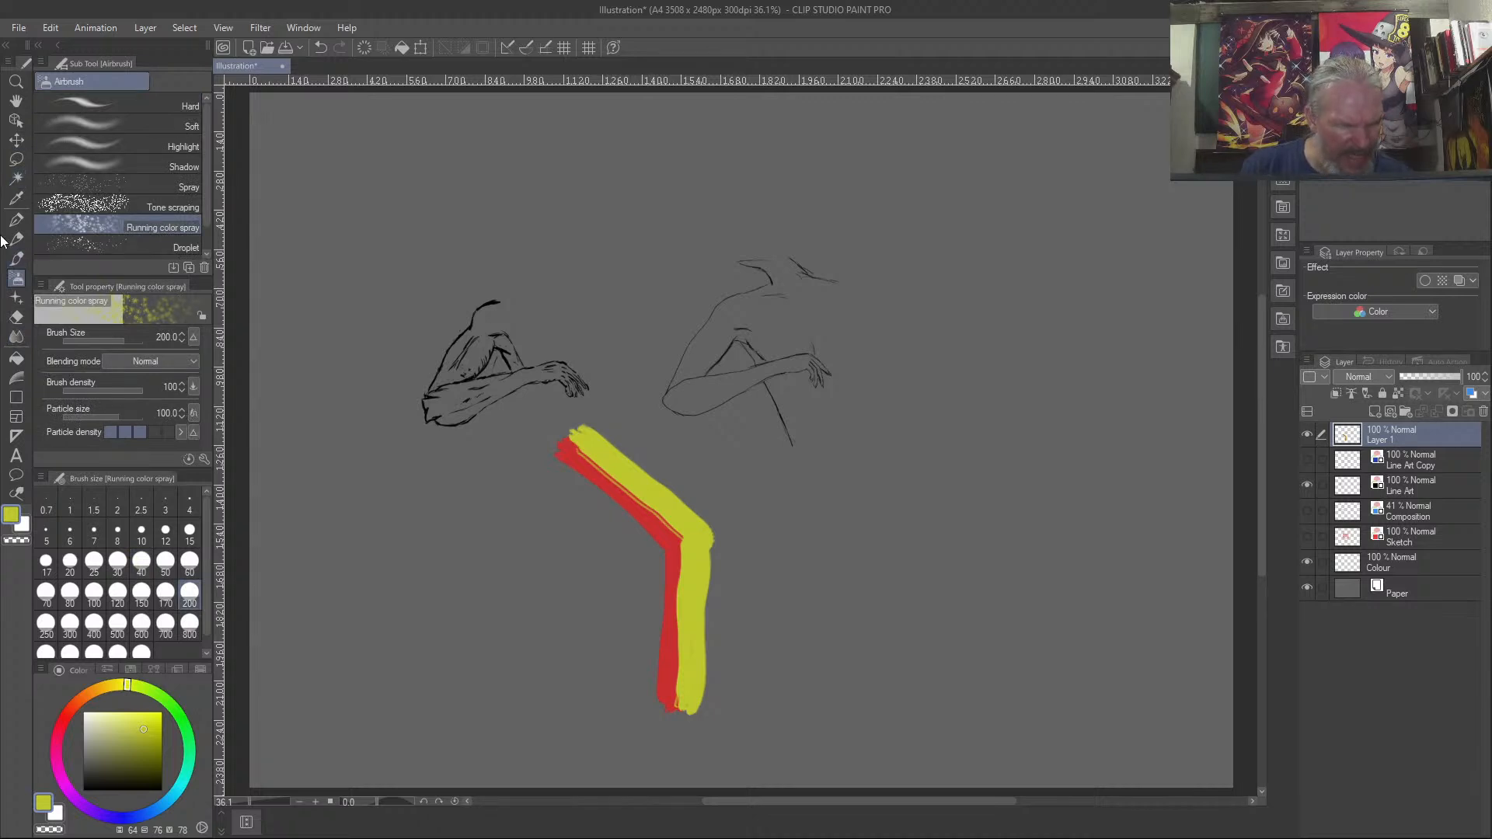
click(13, 340)
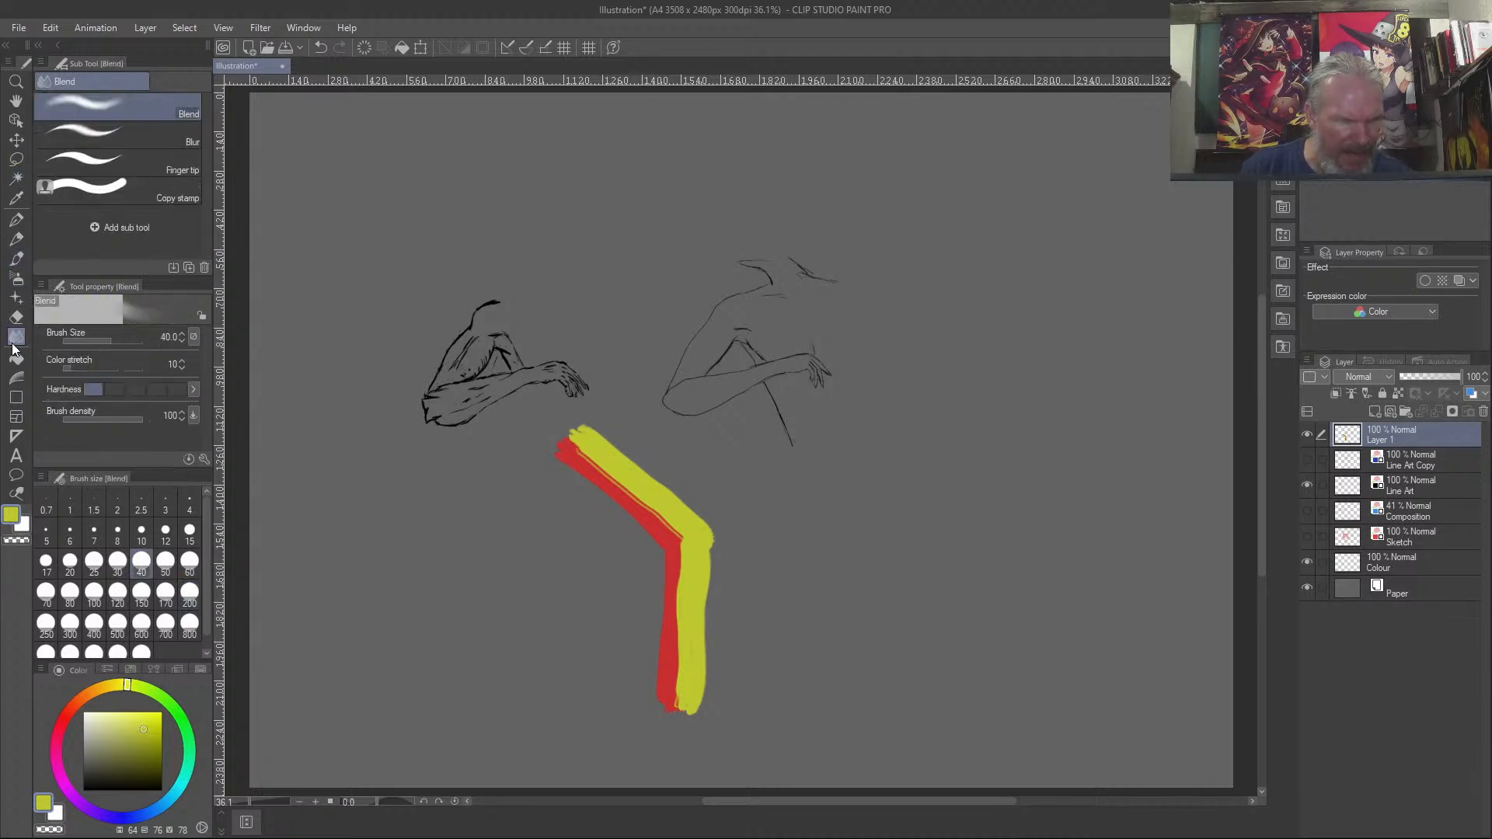
click(16, 318)
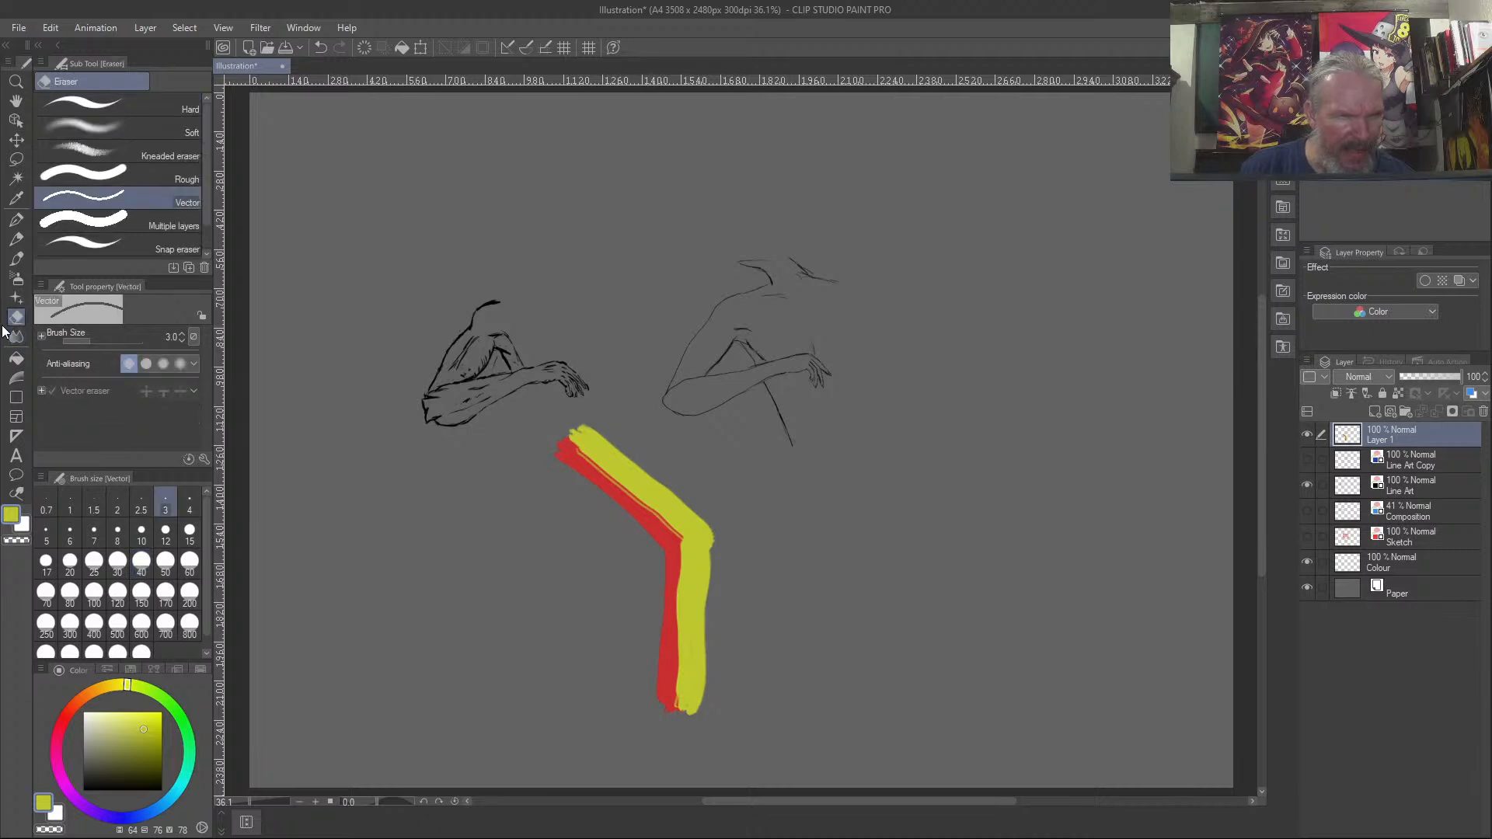
click(17, 338)
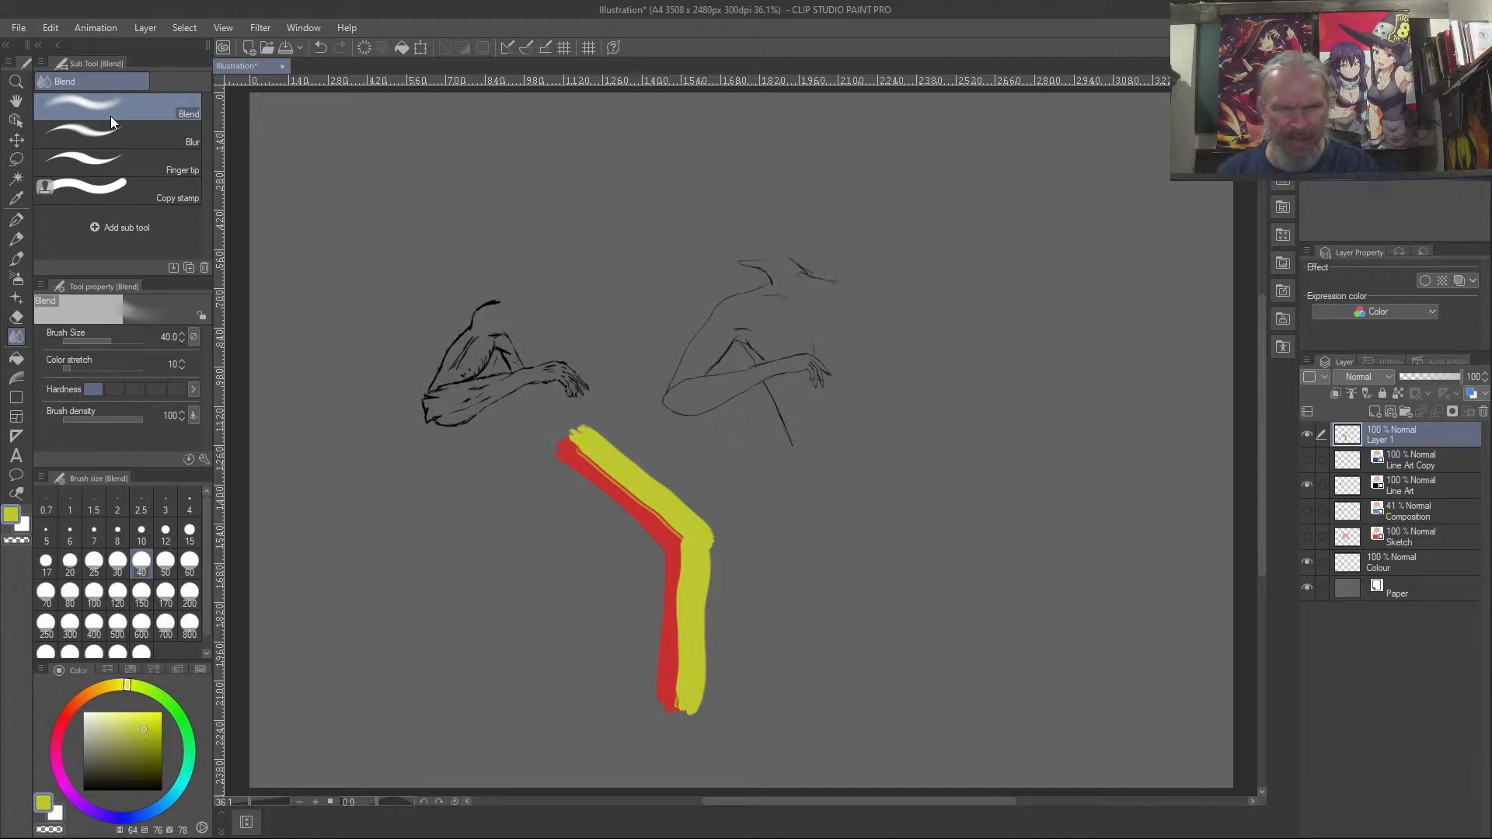
drag(602, 455, 501, 455)
drag(597, 461, 501, 455)
drag(612, 465, 490, 450)
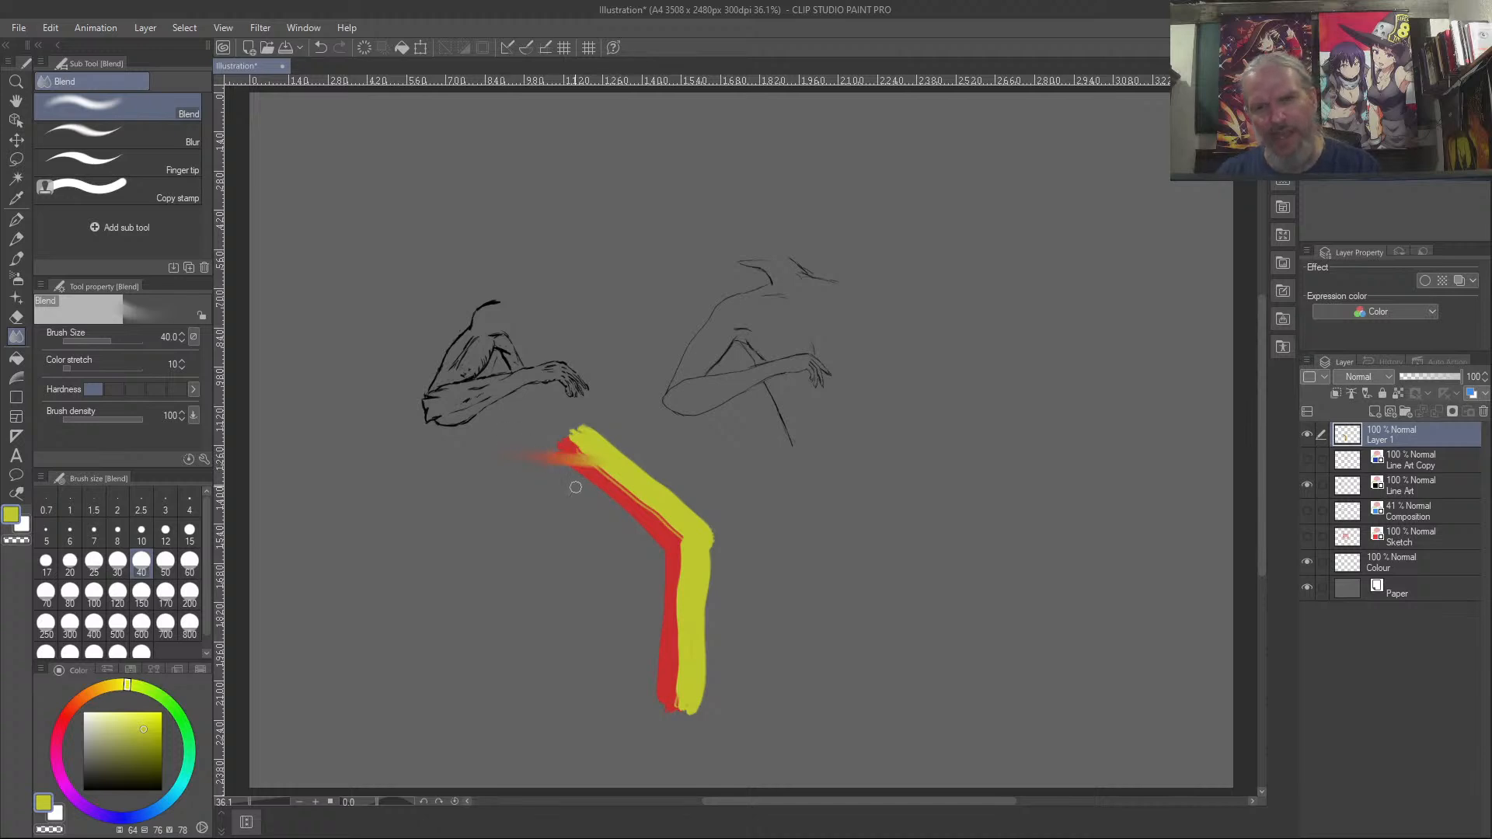
Enlarge the Blend brush to 170 and smear the red and yellow together along the full length of the strokes.
drag(679, 714, 684, 647)
key(bracketright)
key(bracketright)
key(bracketright)
key(bracketright)
key(bracketright)
key(bracketright)
key(bracketright)
key(bracketright)
mouse_move(675, 730)
mouse_down()
mouse_move(670, 547)
mouse_move(544, 426)
mouse_move(608, 463)
mouse_move(330, 473)
mouse_up()
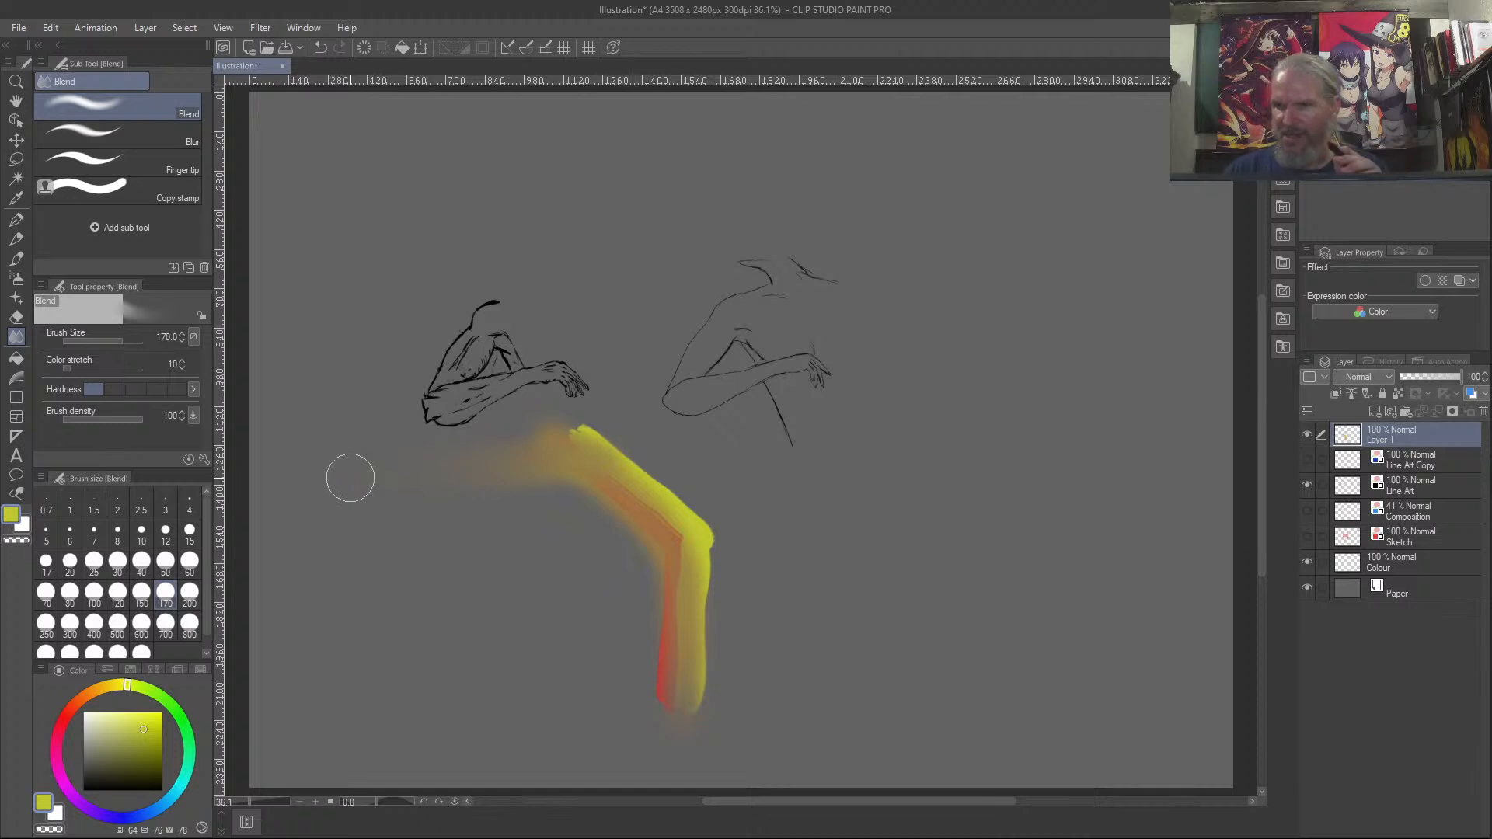
Undo the blending and both painted strokes until only the inked arms remain.
key(ctrl+z)
key(ctrl+z)
key(ctrl+z)
key(ctrl+z)
key(ctrl+z)
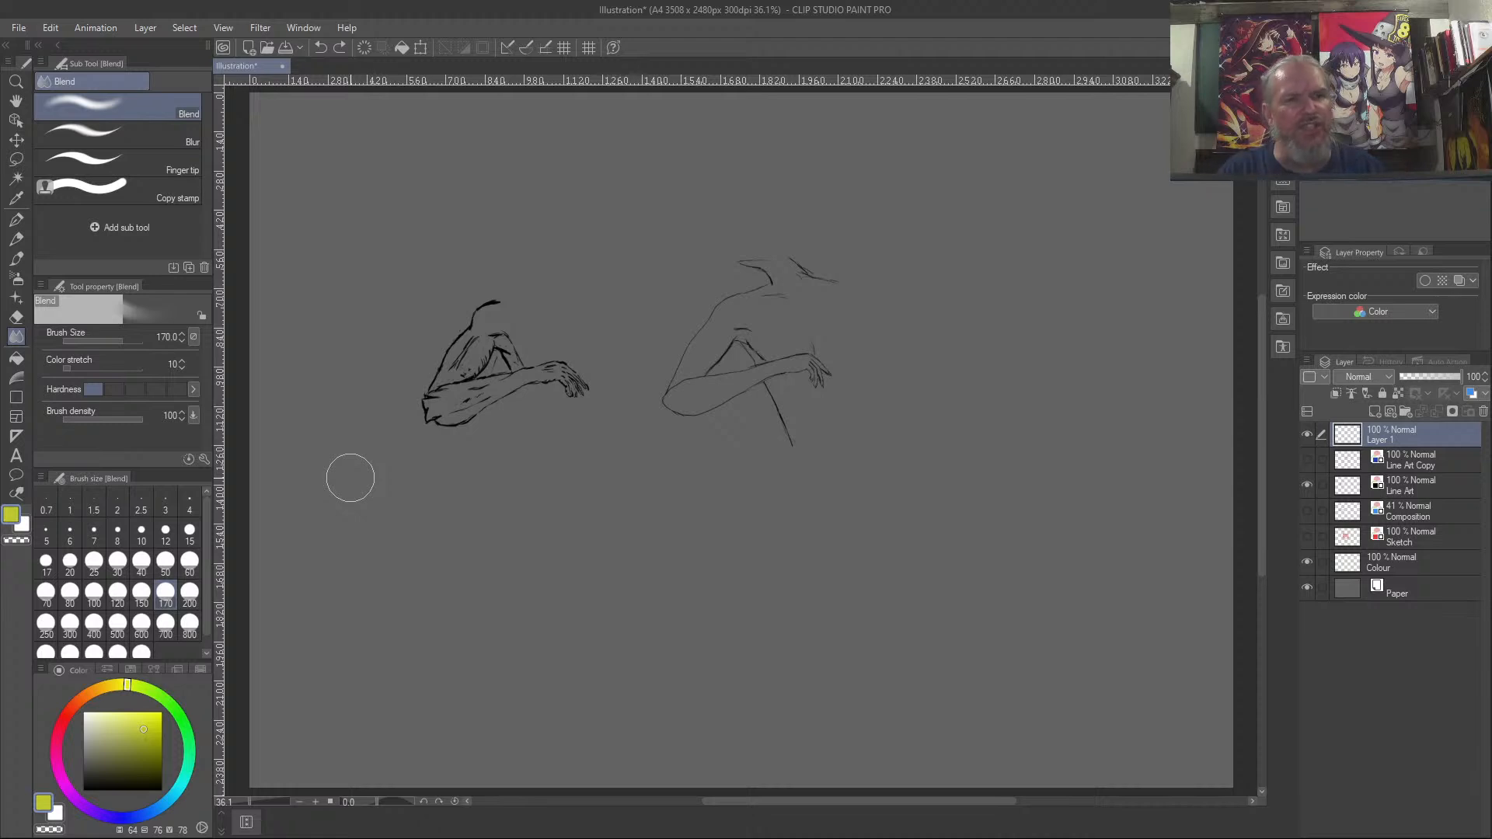
Examine the Blend tool's detailed settings, from ink, colour jitter and brush tip to texture, erase, correction and anti-overflow.
click(202, 460)
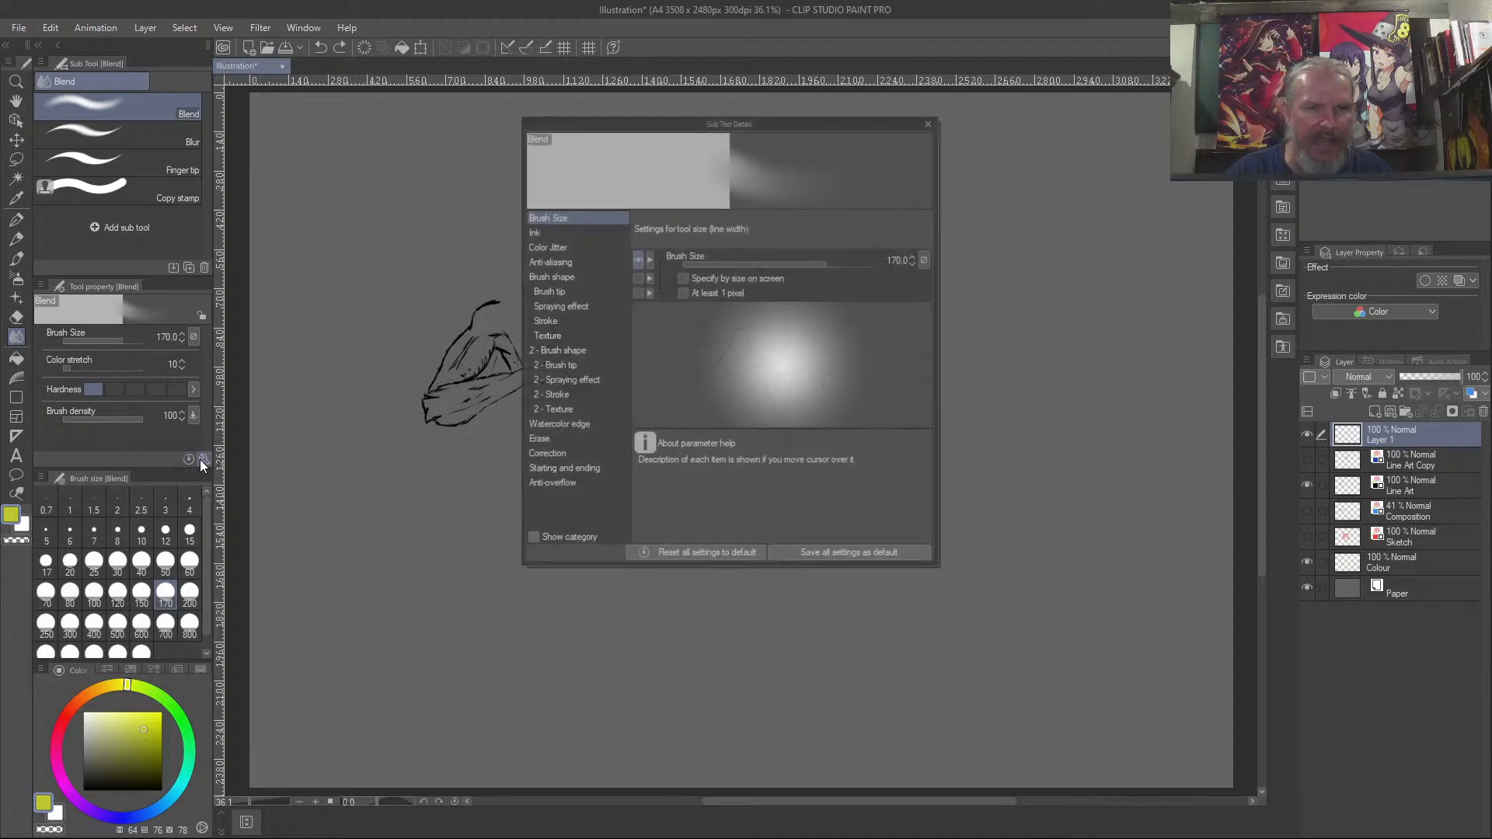
click(545, 234)
click(545, 250)
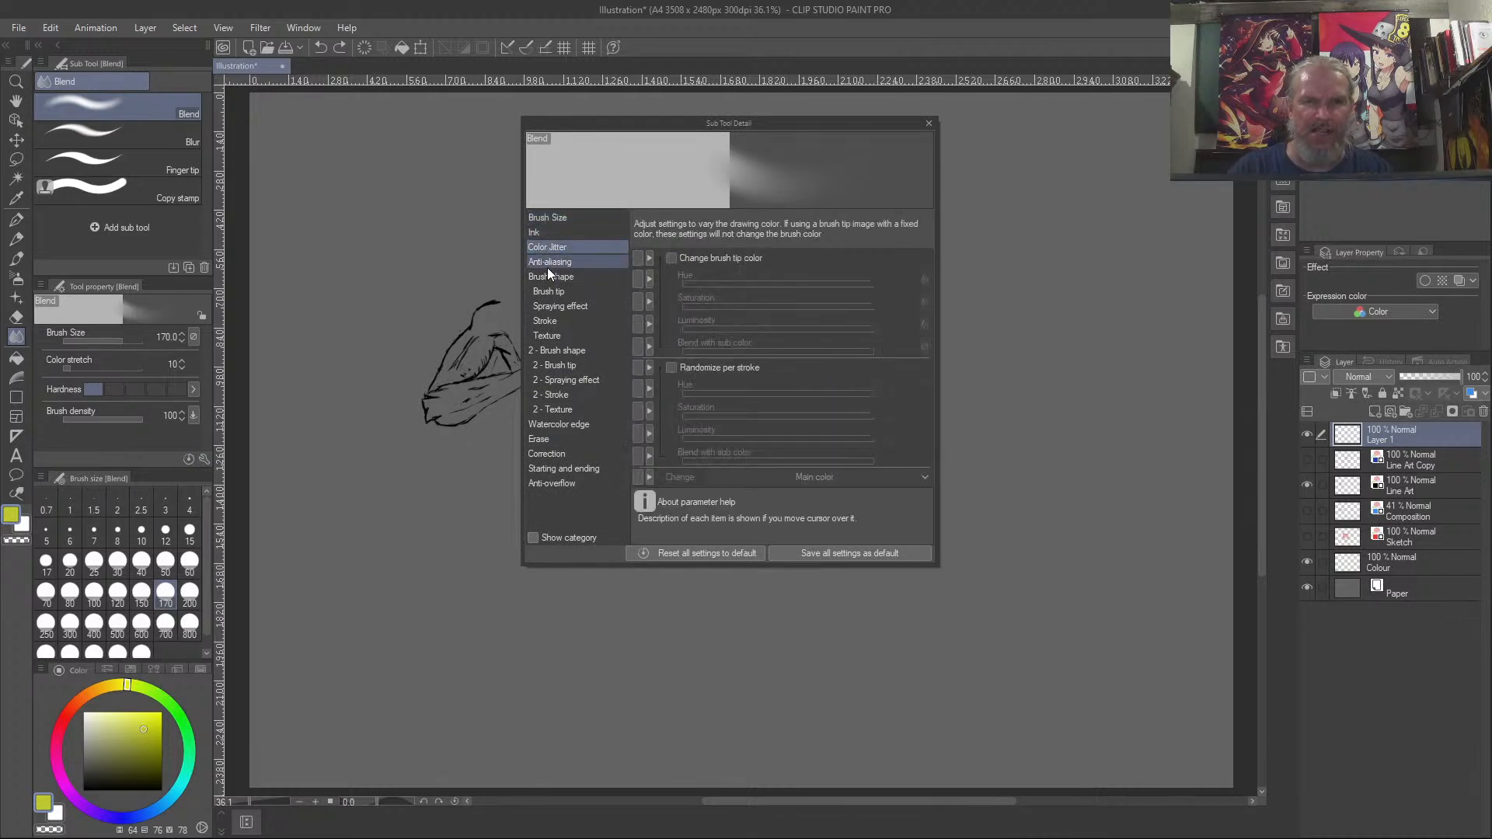
click(547, 264)
click(546, 277)
click(548, 295)
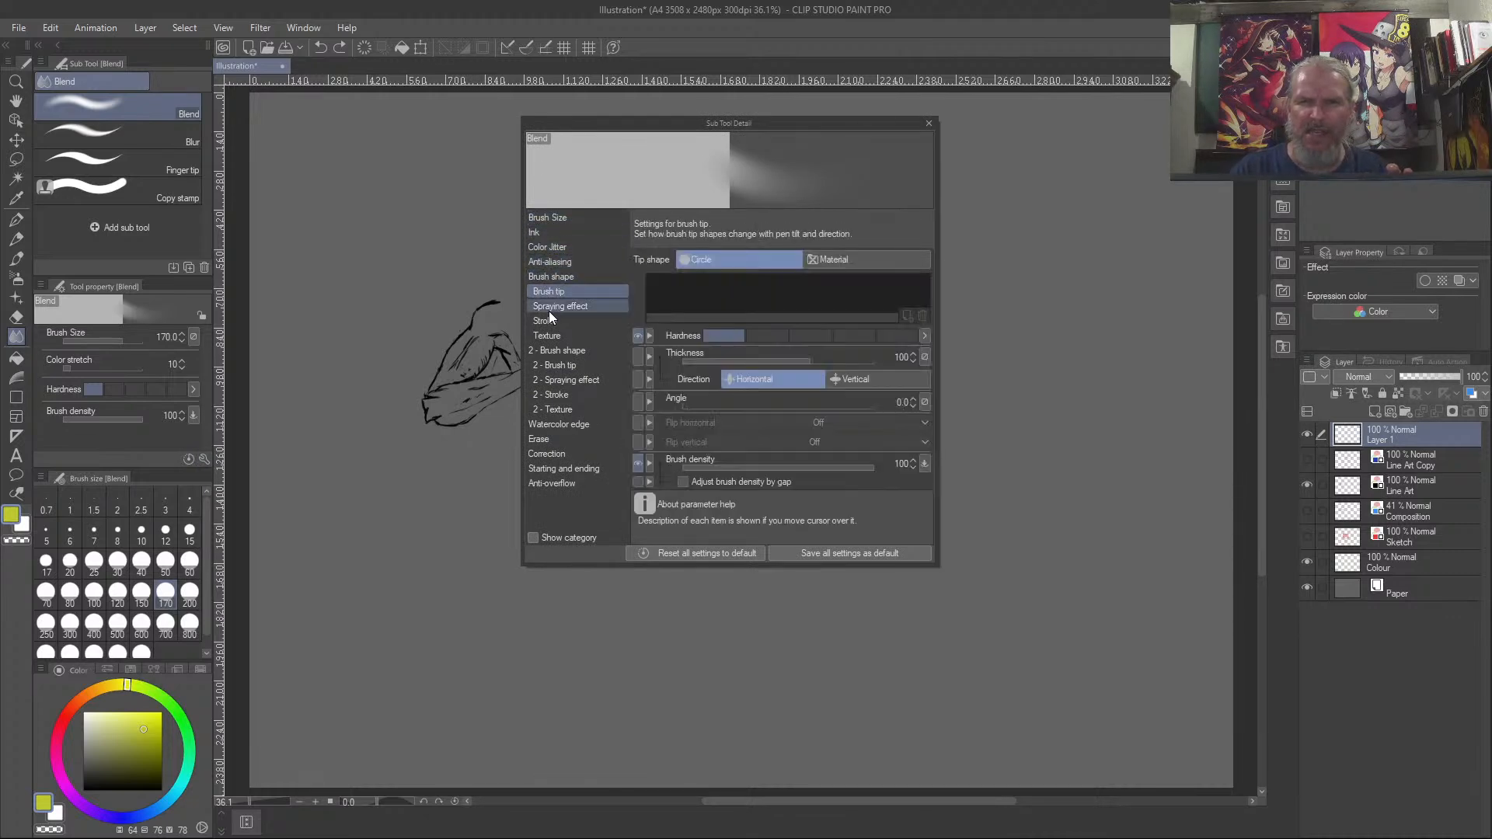
click(548, 309)
click(549, 319)
click(548, 333)
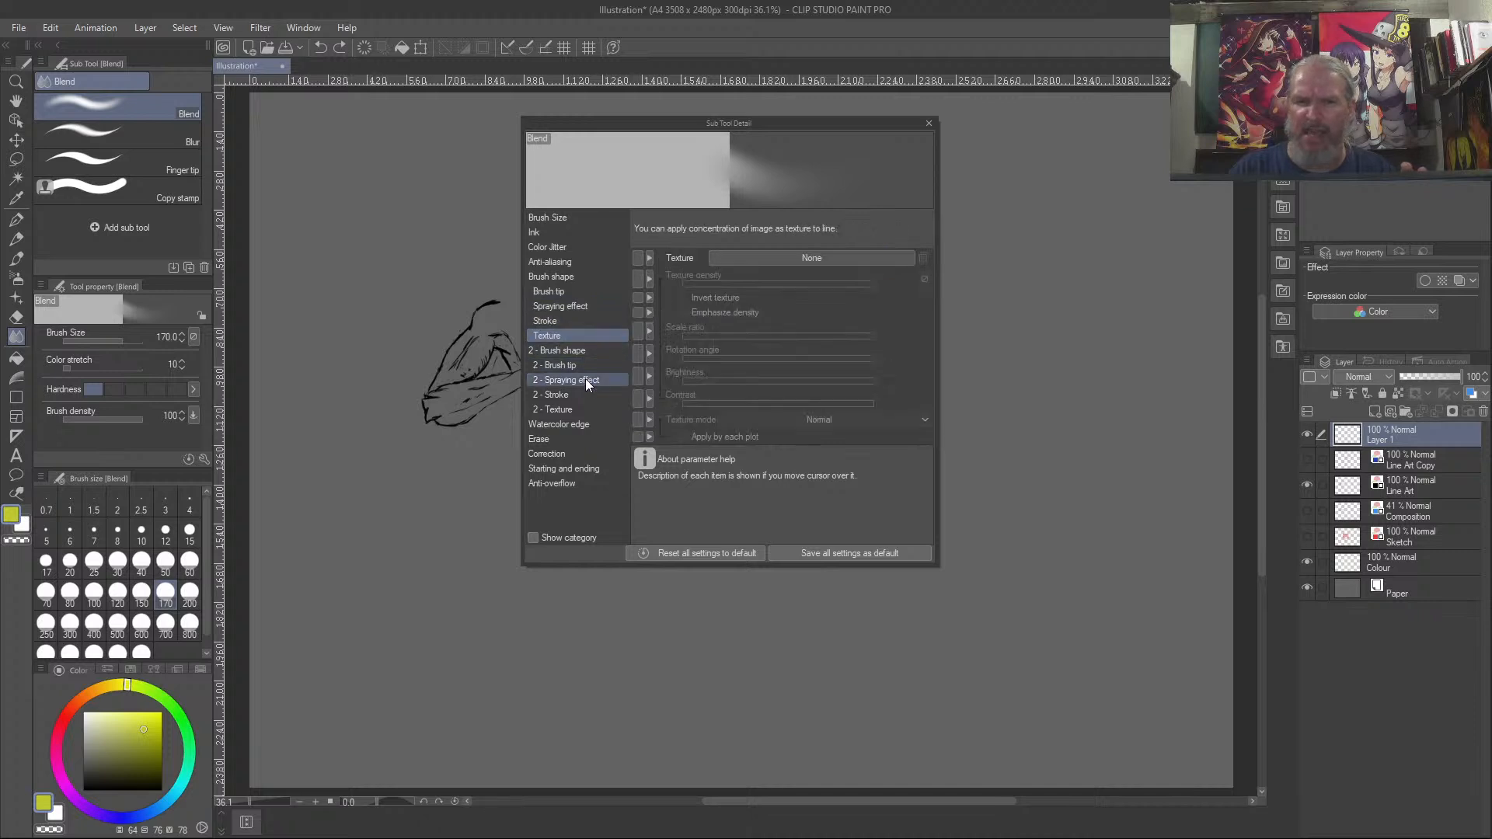
click(584, 423)
click(570, 438)
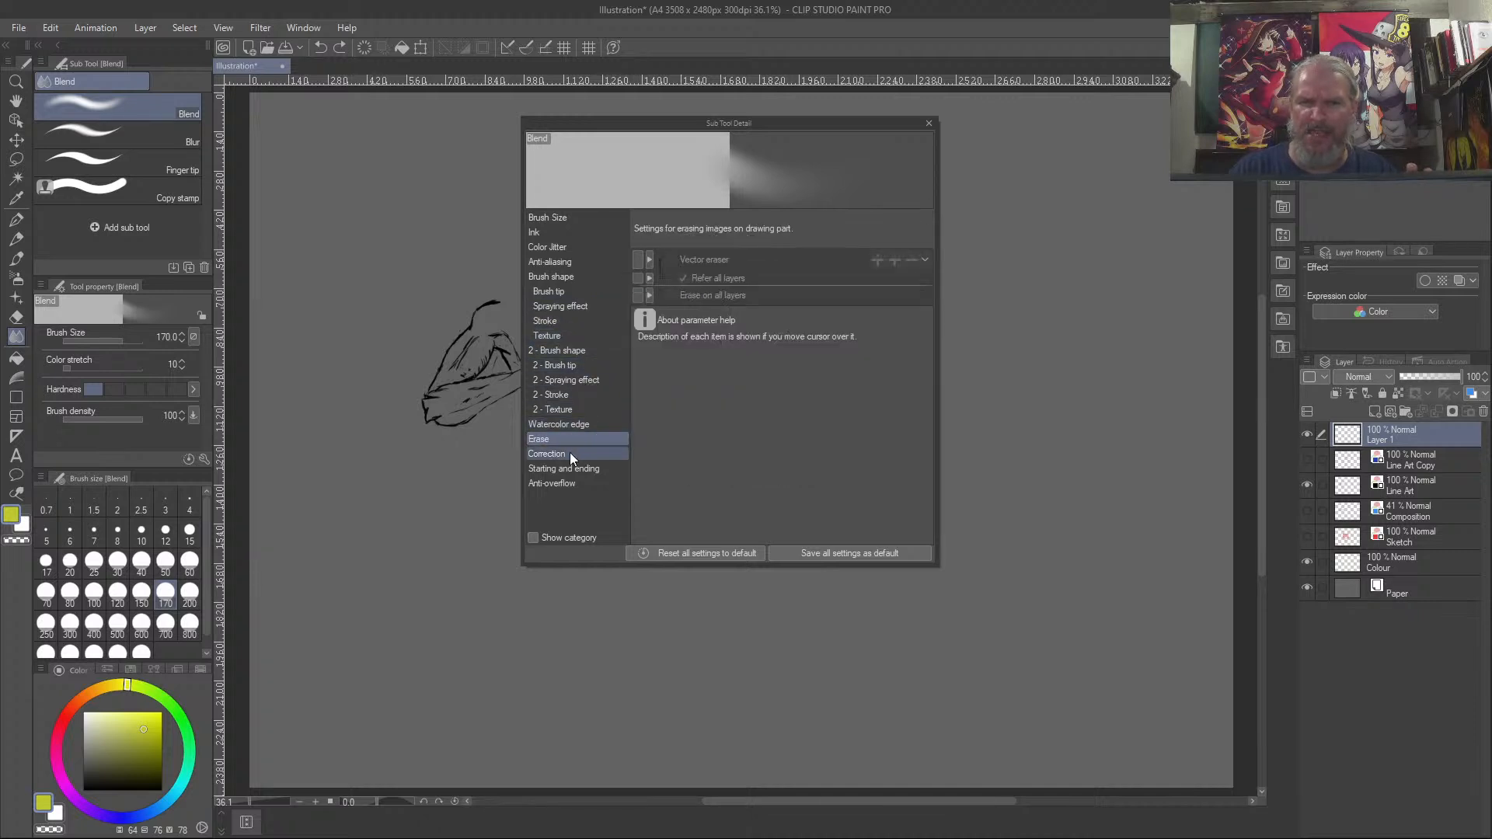
click(571, 452)
click(586, 467)
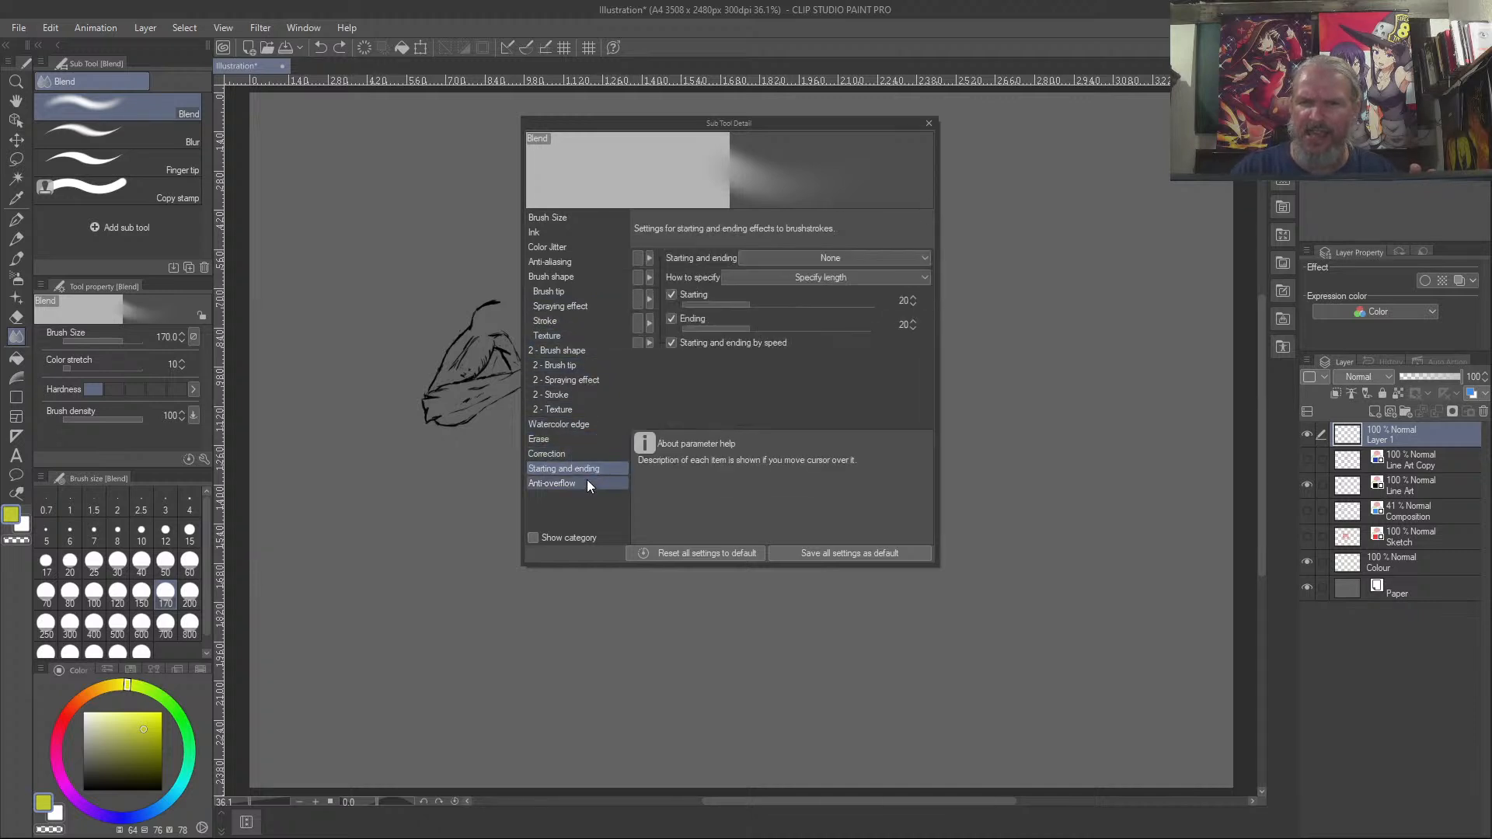
click(585, 481)
click(572, 247)
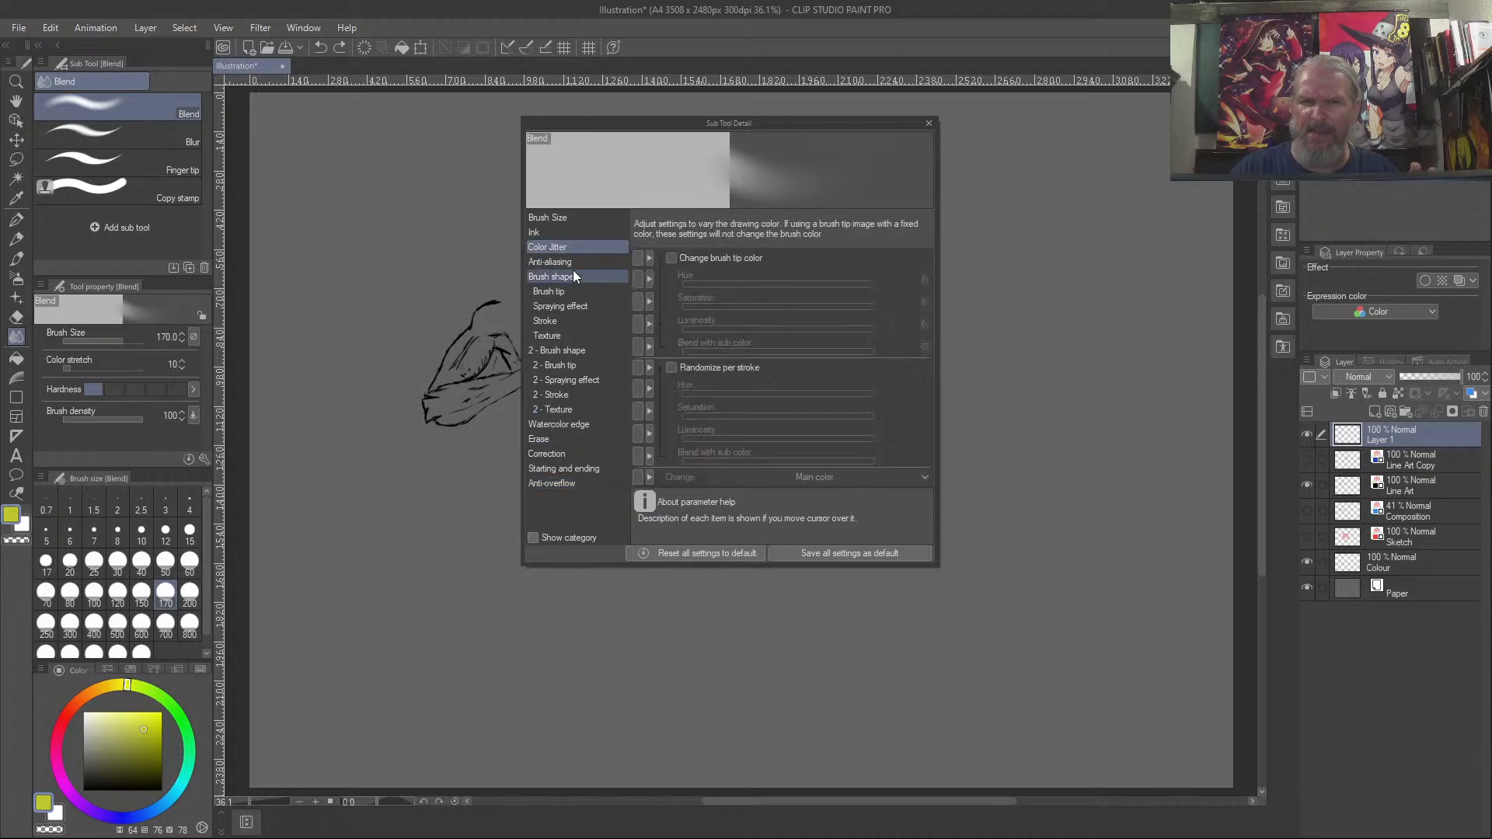
click(930, 123)
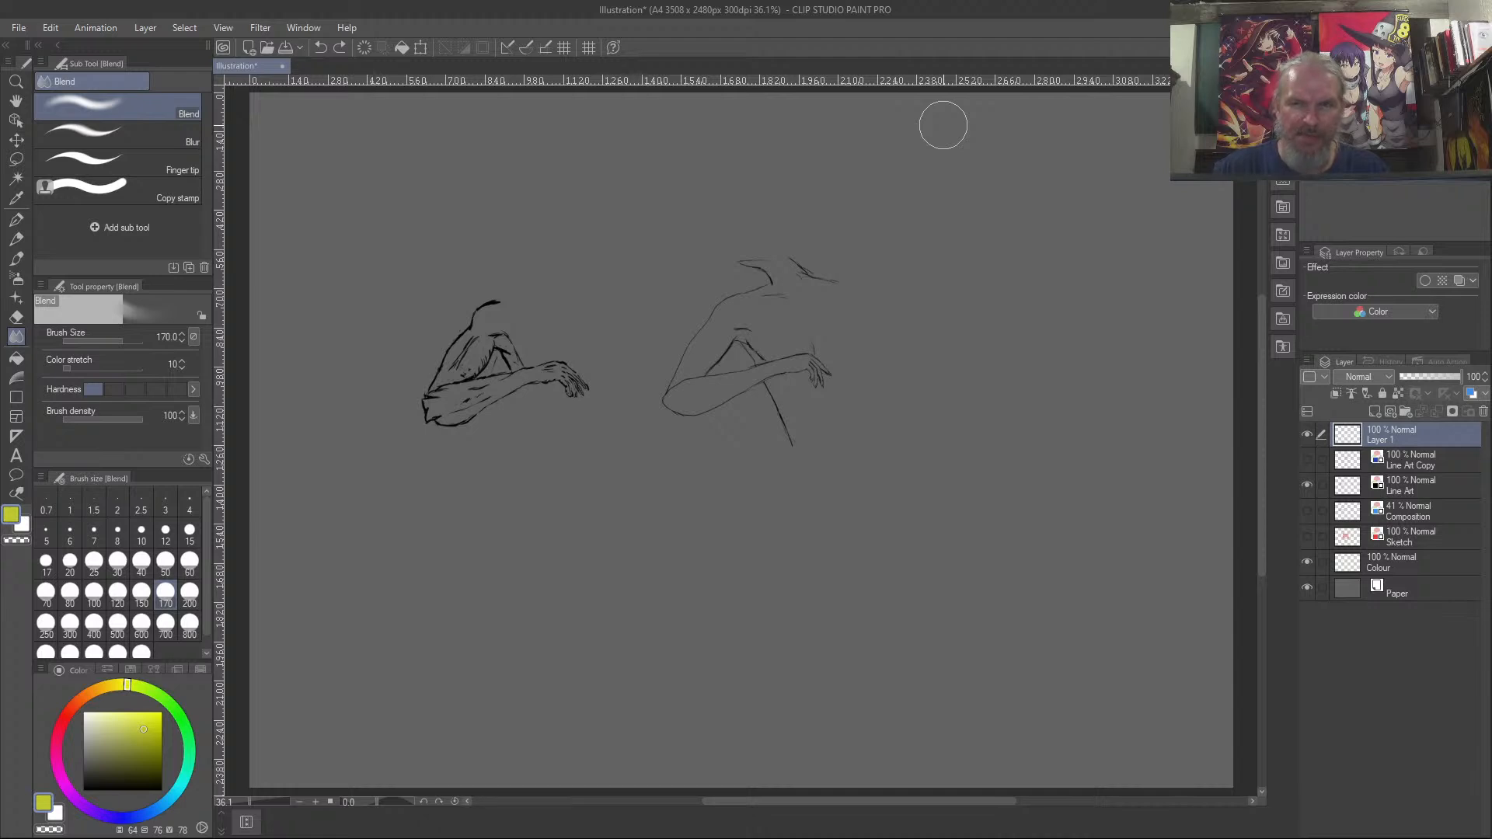
Reduce the Blend brush size to 20.
key(bracketleft)
key(bracketleft)
key(bracketleft)
key(bracketleft)
key(bracketleft)
key(bracketleft)
key(bracketleft)
key(bracketleft)
key(bracketleft)
key(bracketleft)
key(bracketleft)
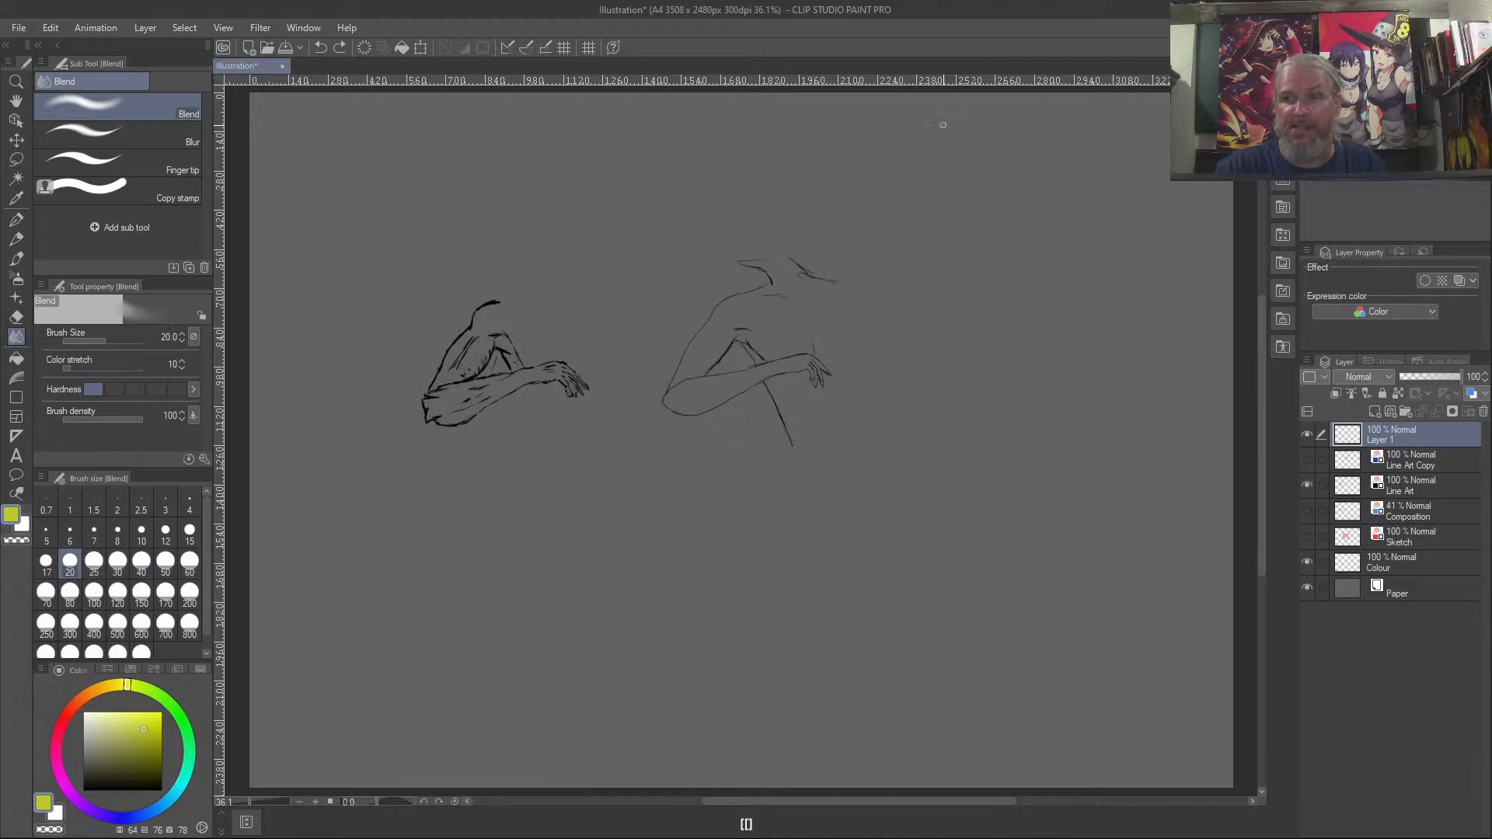